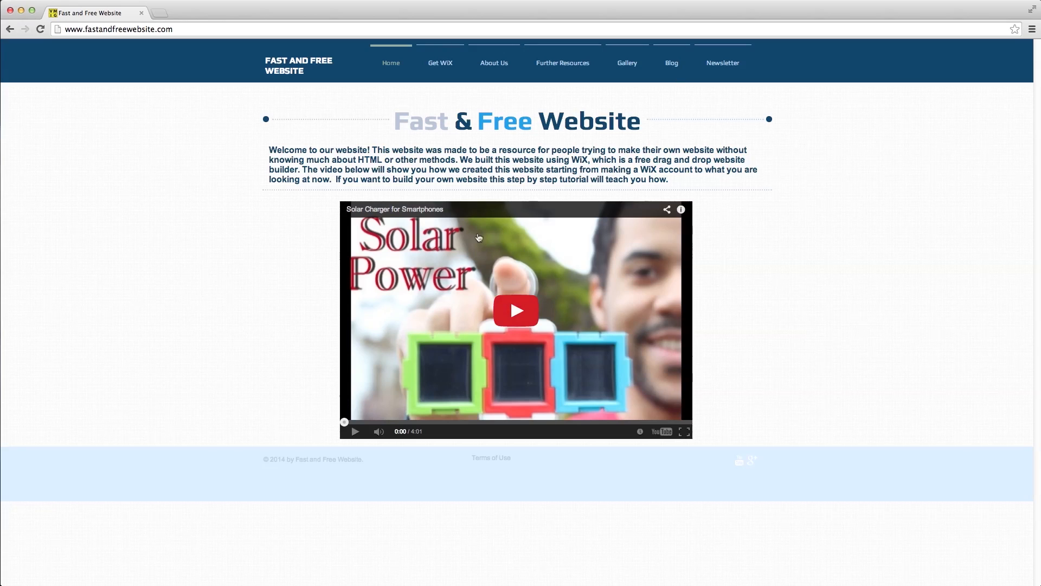
- Tour the About Us, password-protected Gallery and Blog pages, then return to the home page
click(493, 64)
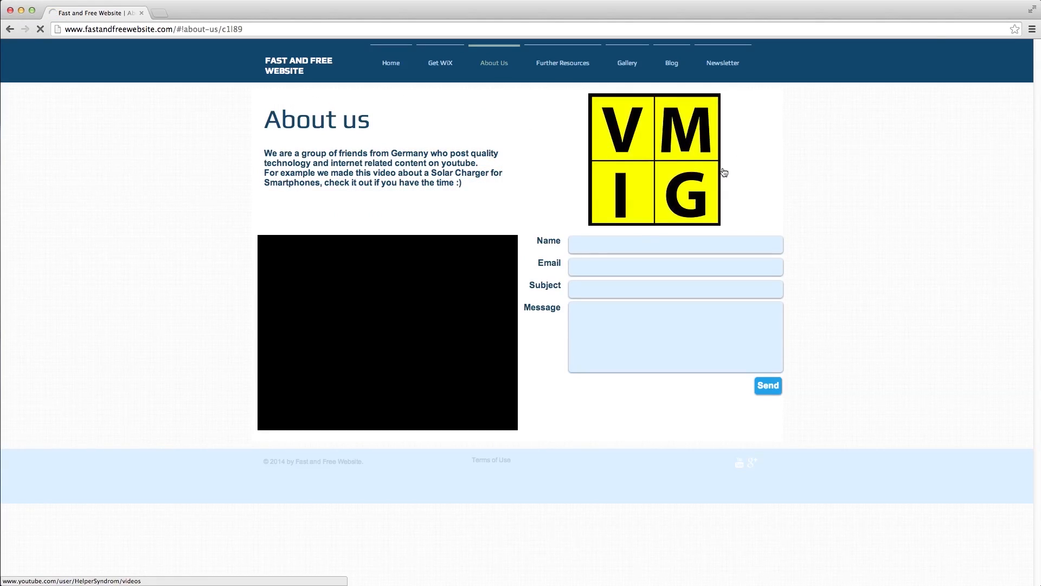
click(631, 66)
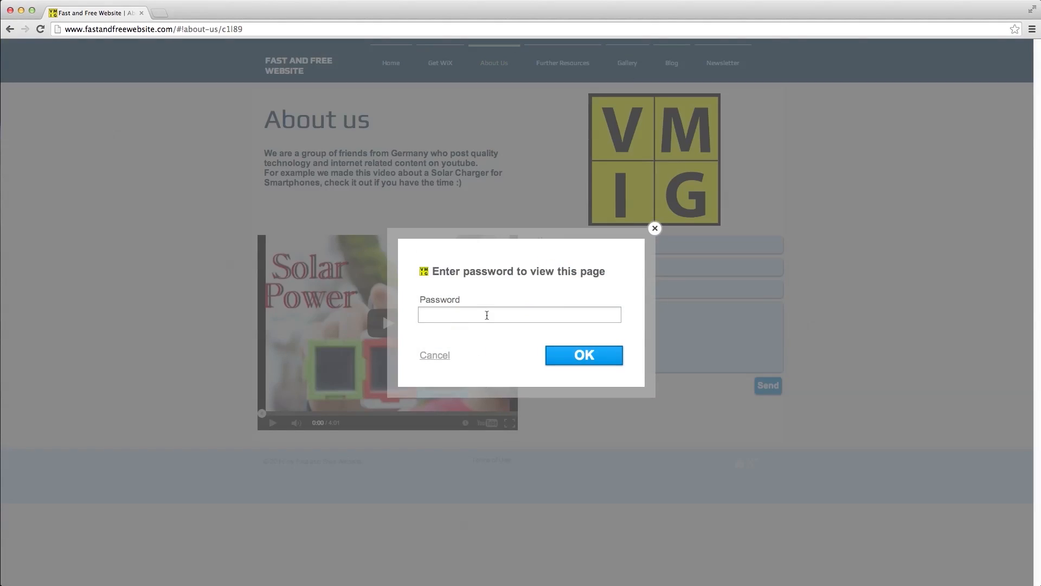
click(581, 360)
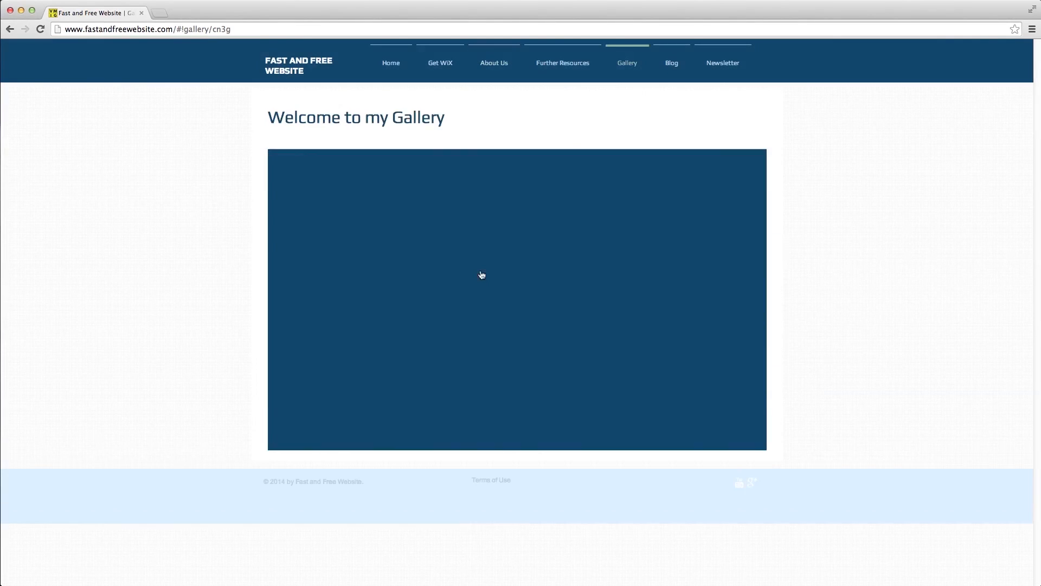
click(742, 300)
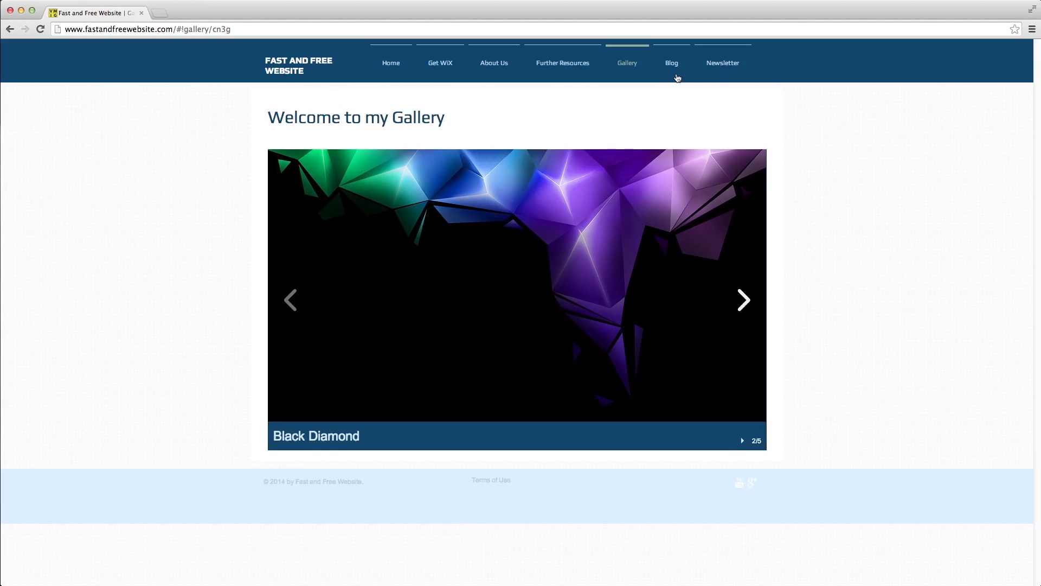
click(677, 74)
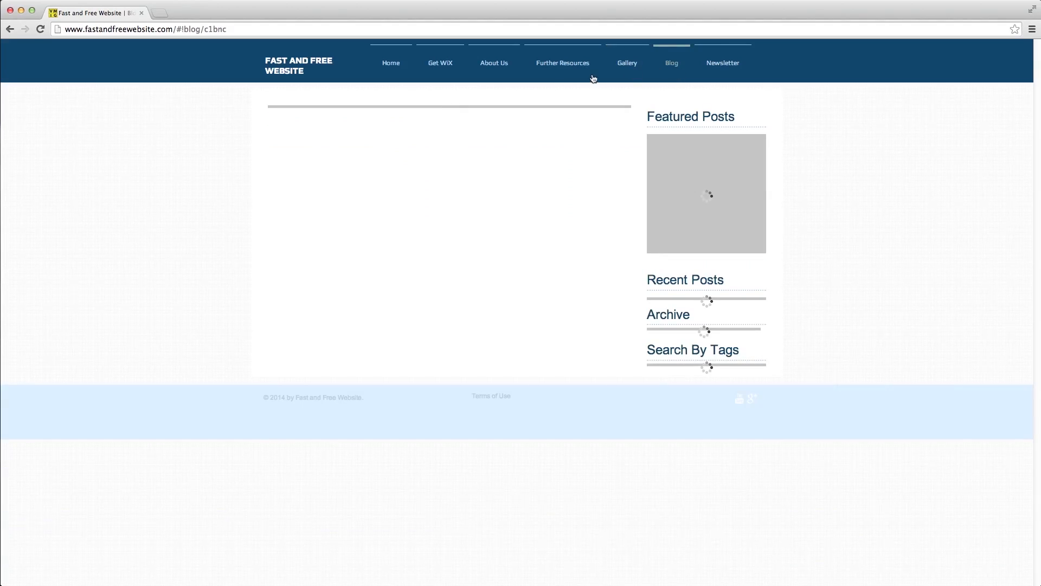
click(394, 61)
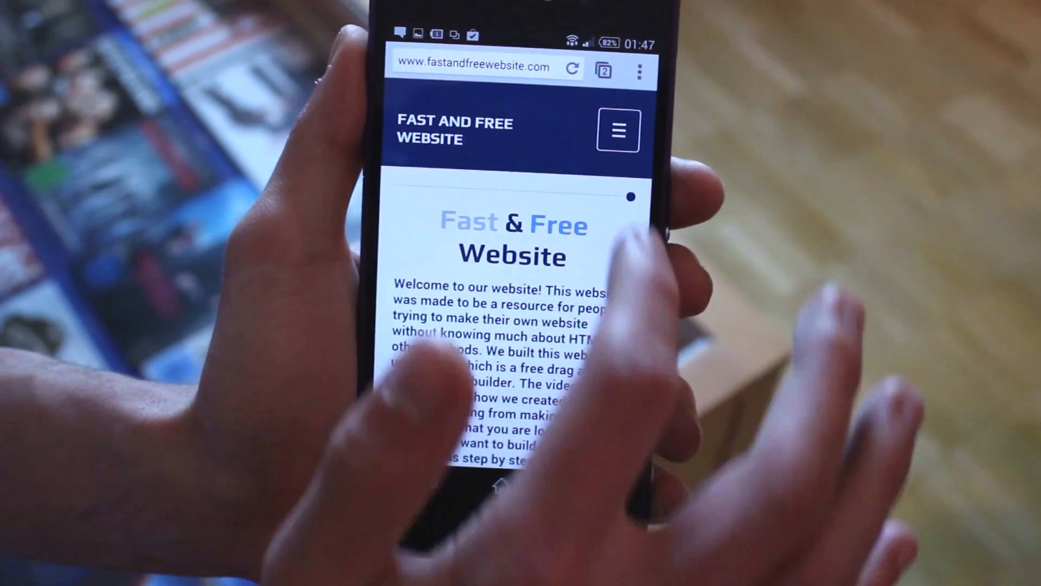
- On the mobile site, use the hamburger menu to jump to Further Resources
scroll(516, 325, down, 10)
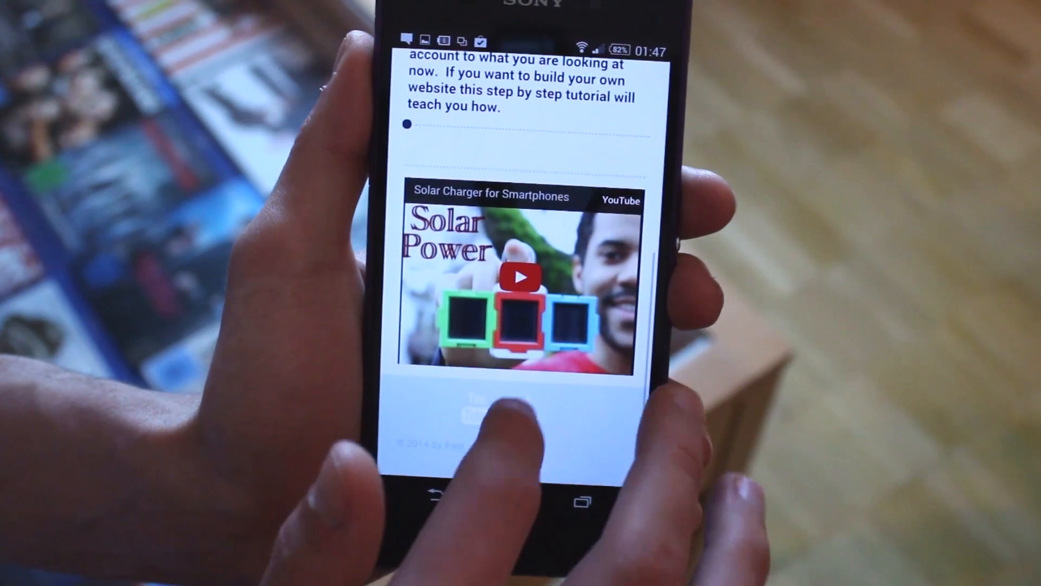
scroll(521, 271, up, 10)
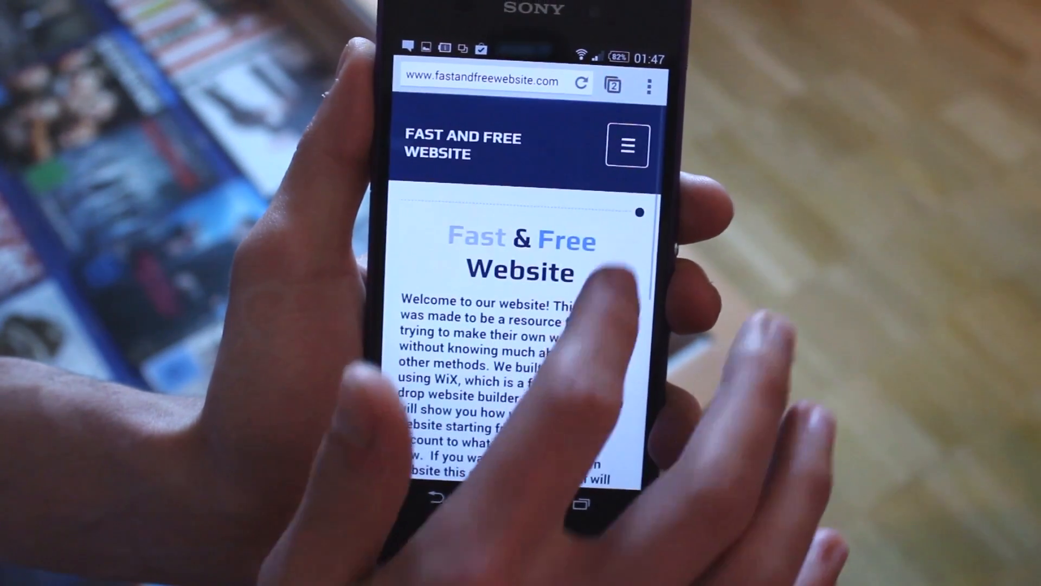
click(628, 145)
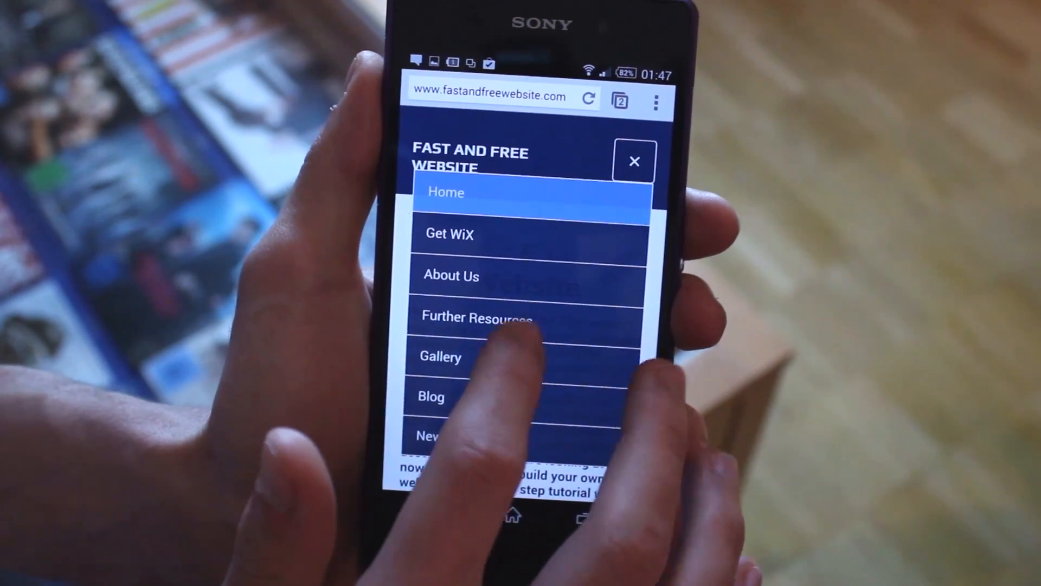
click(518, 320)
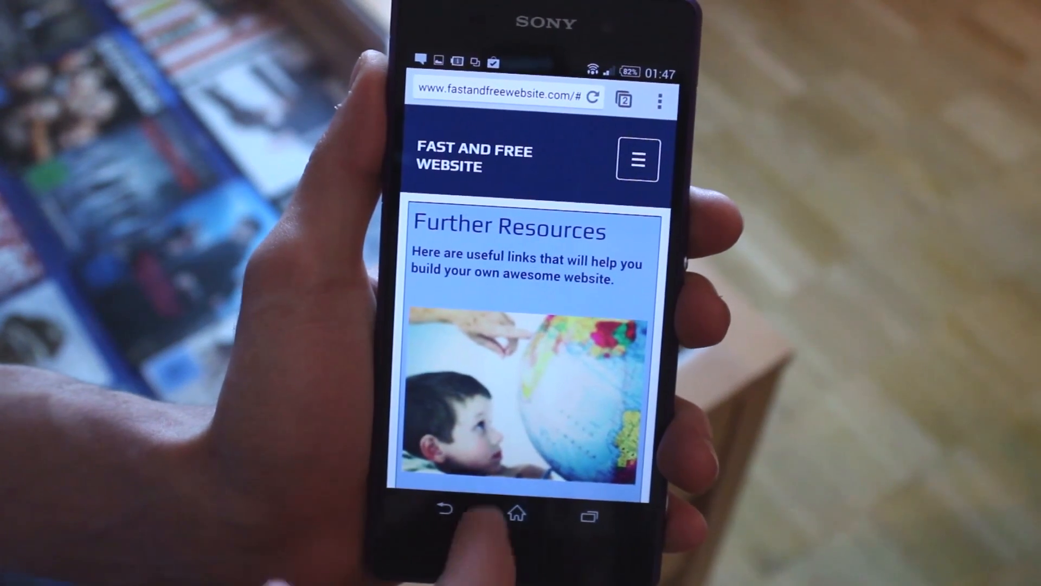
scroll(523, 380, down, 8)
scroll(588, 326, down, 3)
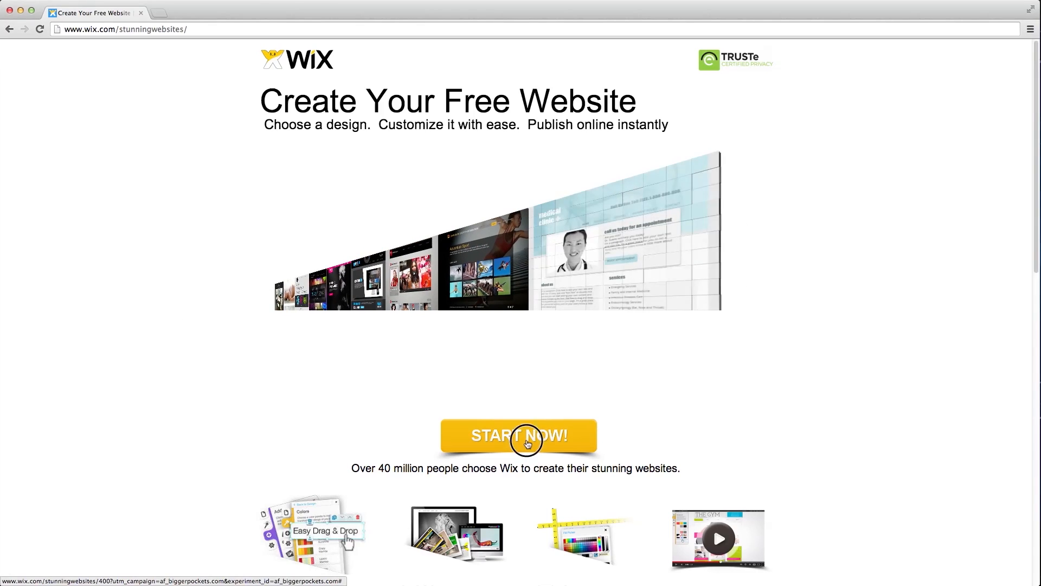
- Start a free website and enter the account e-mail and password as a new user
click(527, 441)
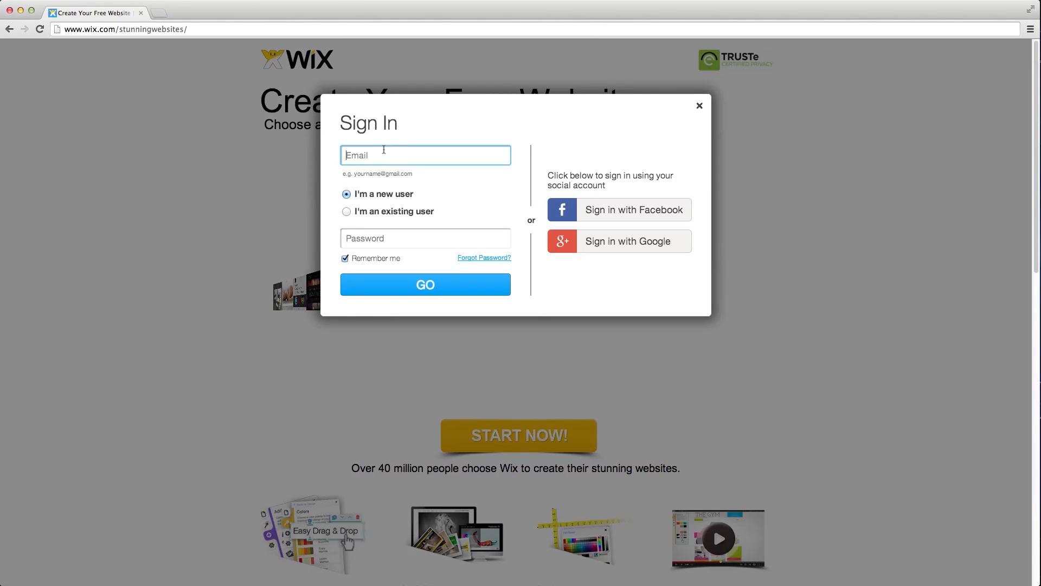
click(373, 155)
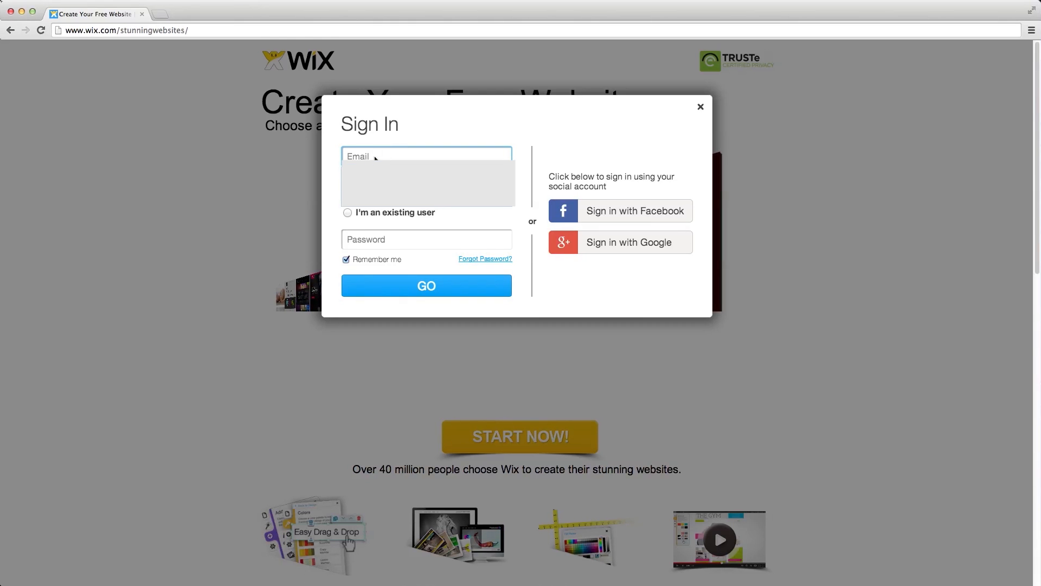
click(377, 237)
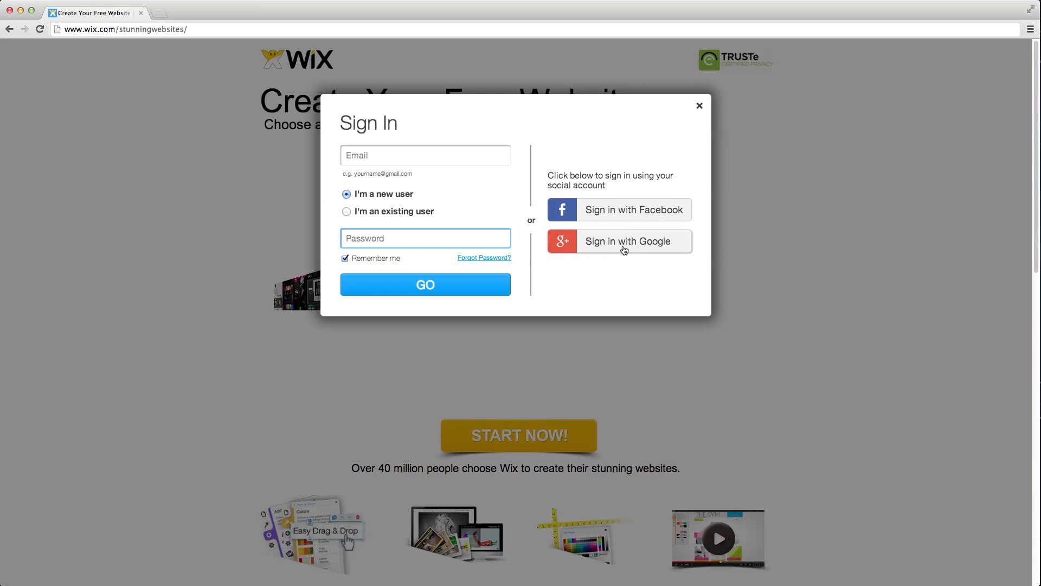
click(386, 158)
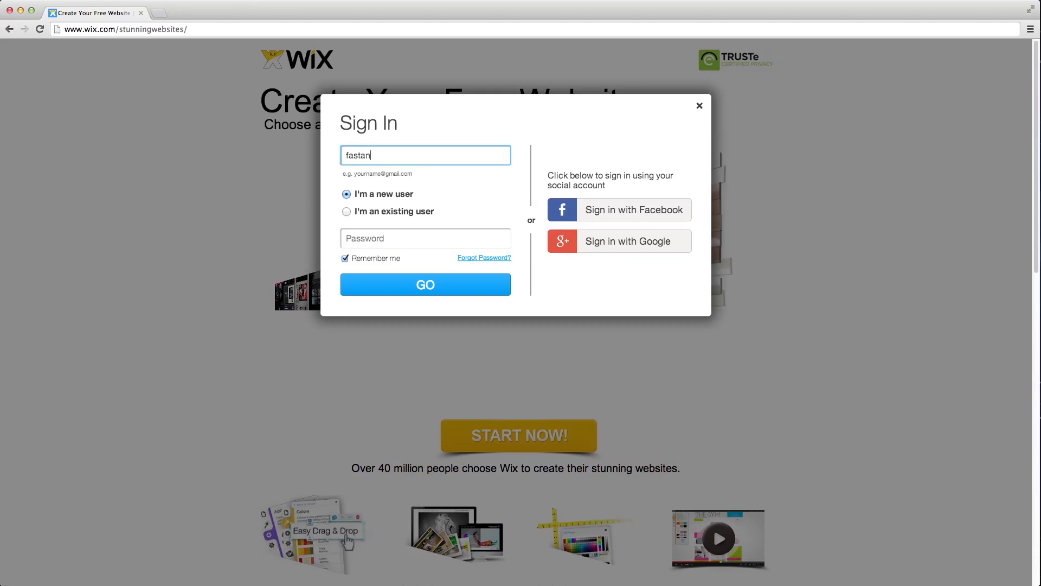
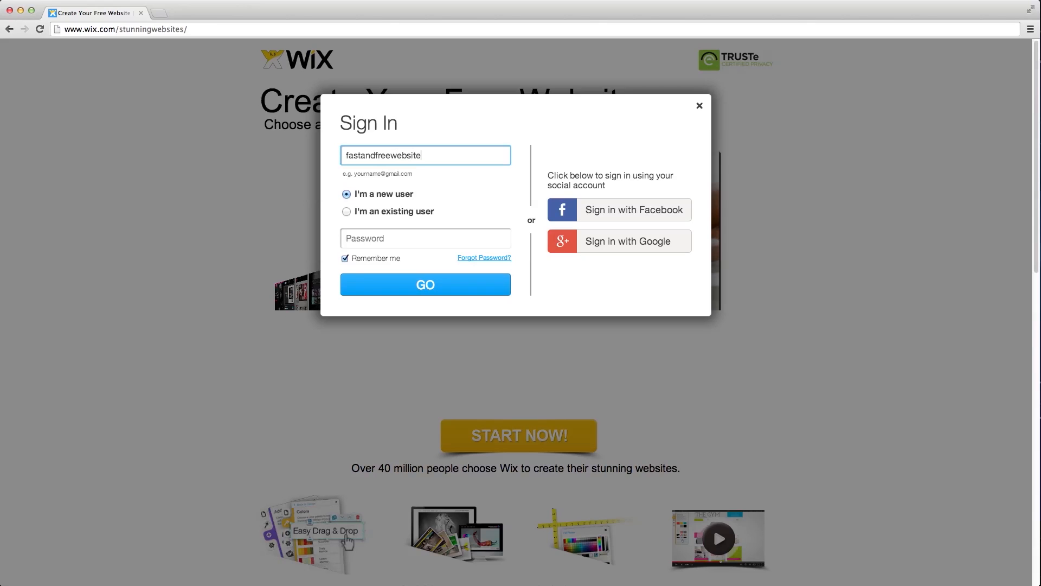
key(Tab)
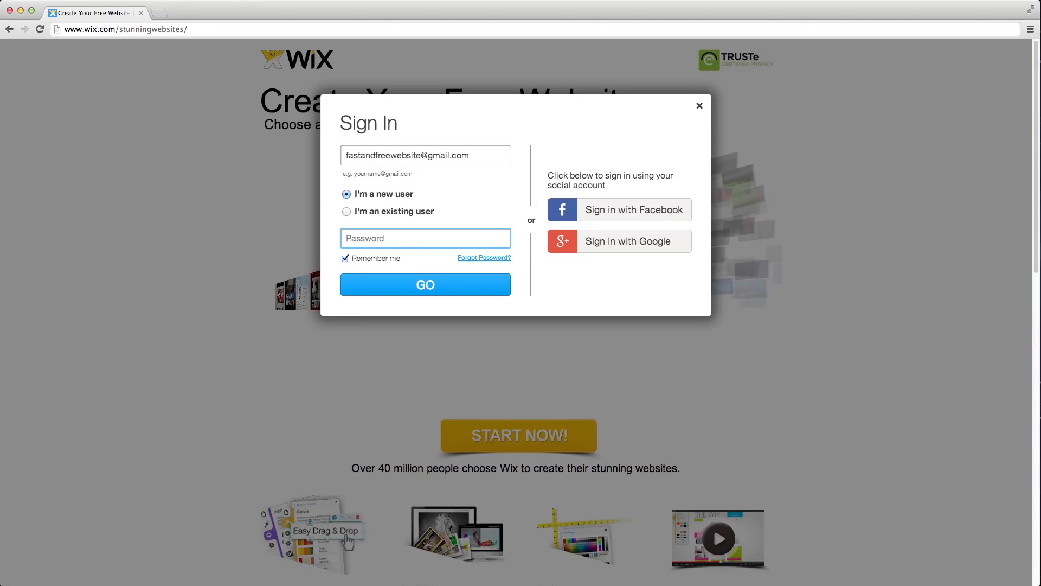
text(*****)
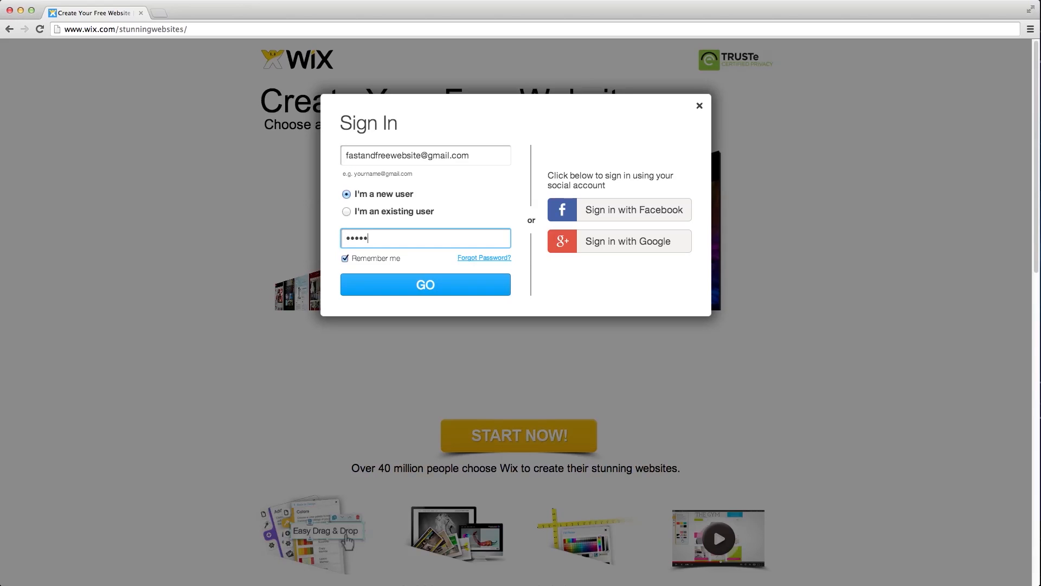
text(*****)
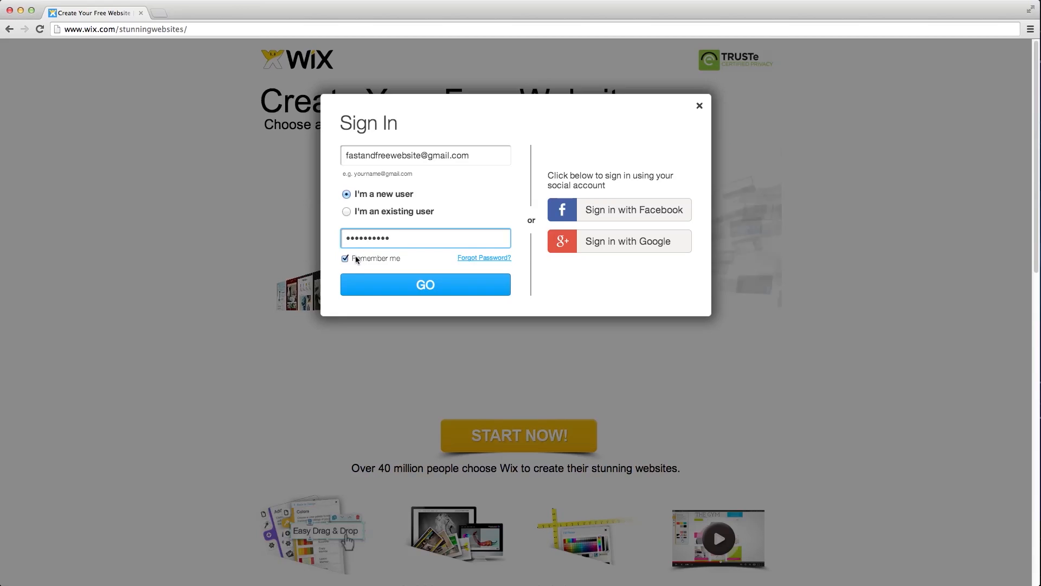
click(411, 284)
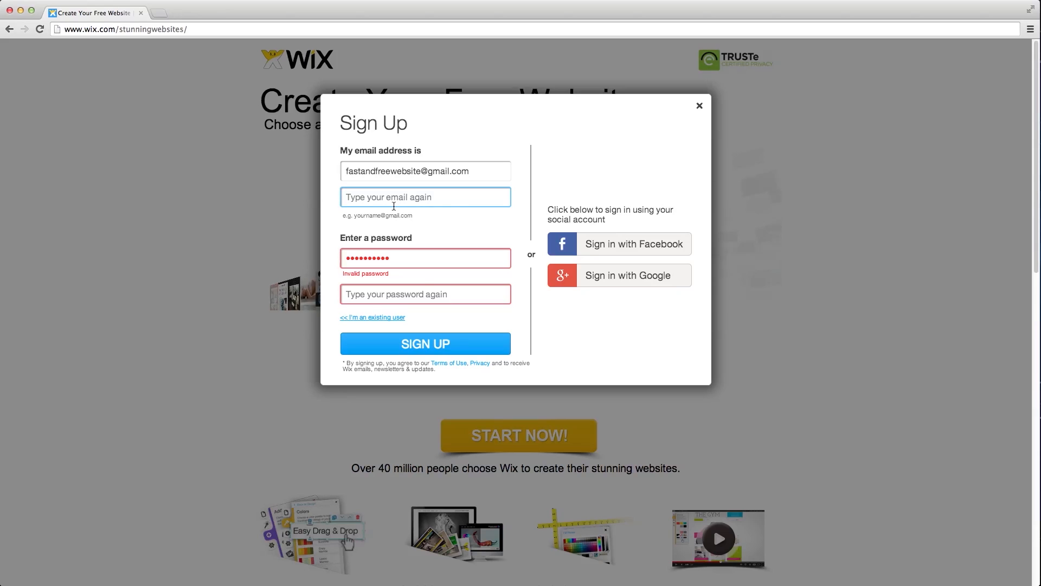
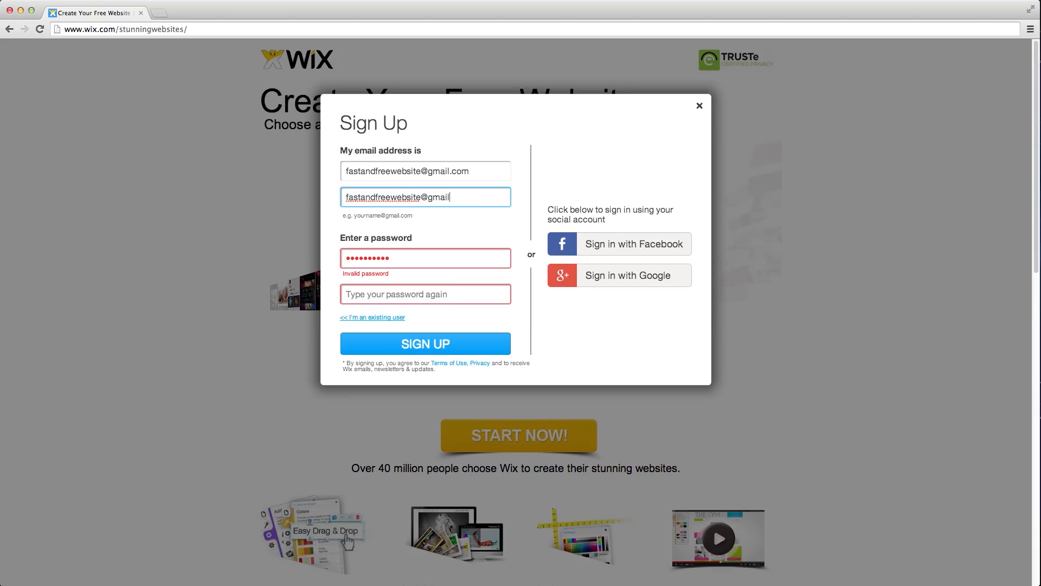
- Re-enter the e-mail, password and password confirmation, then sign up
key(Tab)
text(********)
key(Tab)
text(***)
key(BackSpace)
key(BackSpace)
key(BackSpace)
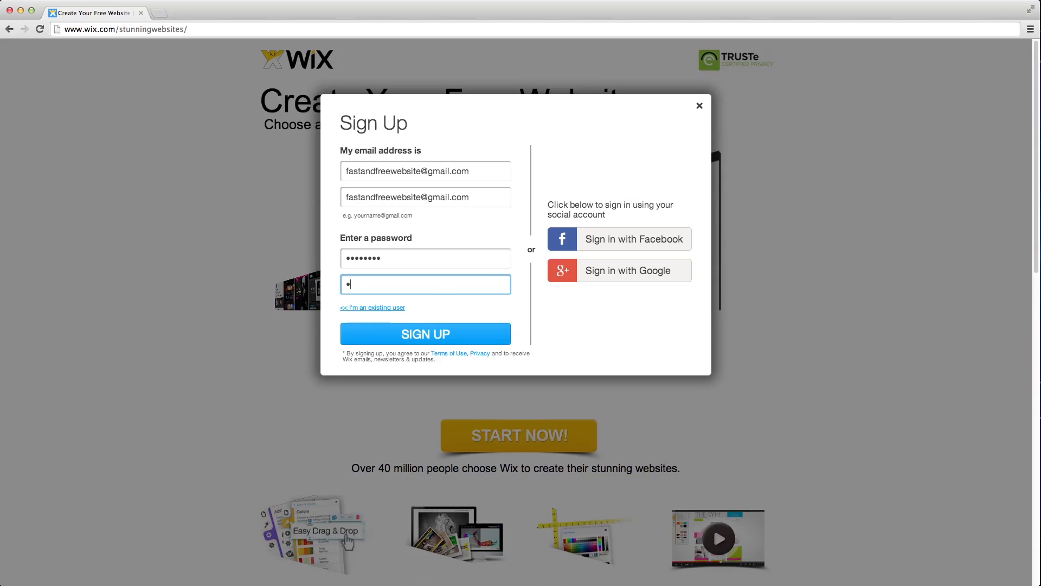
text(********)
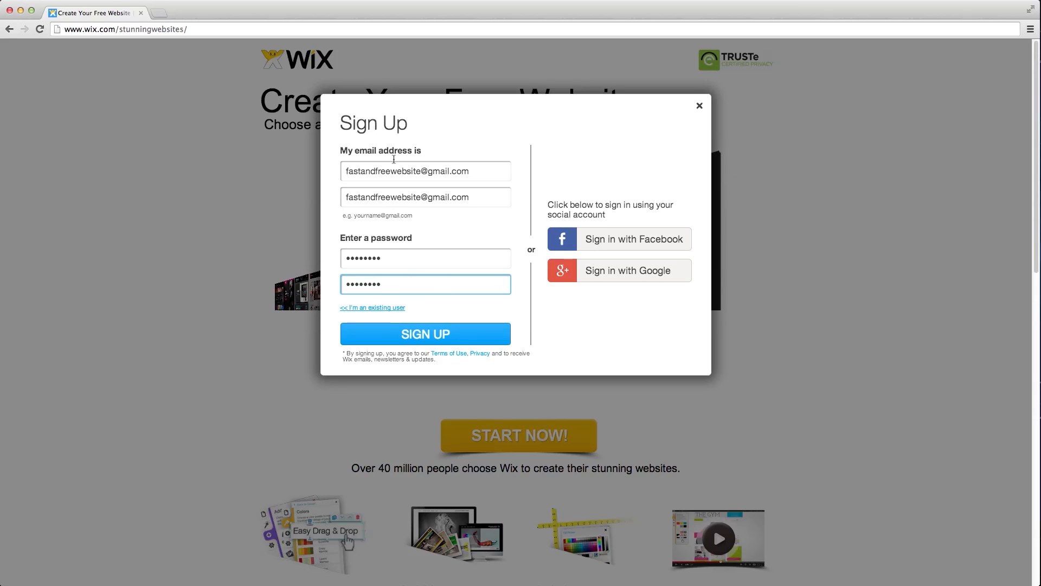
click(418, 332)
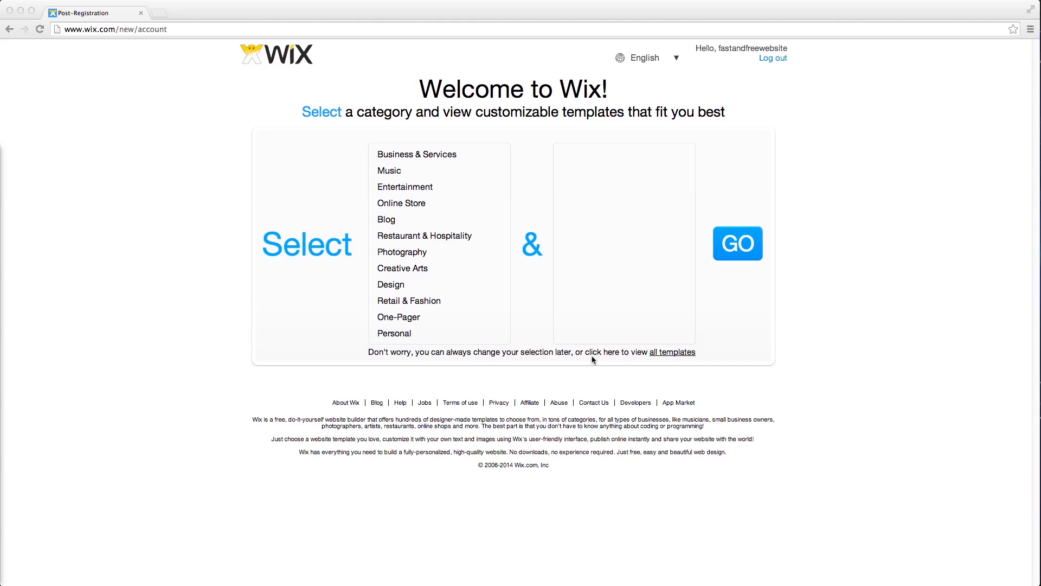
- Browse all templates, filtering by Music, Band and Photography
click(672, 357)
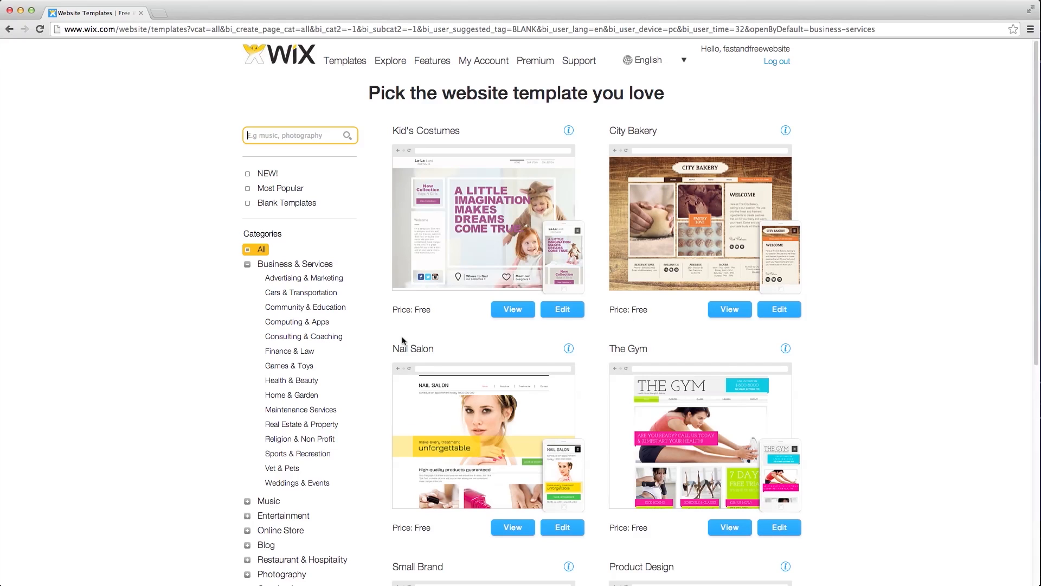
click(268, 503)
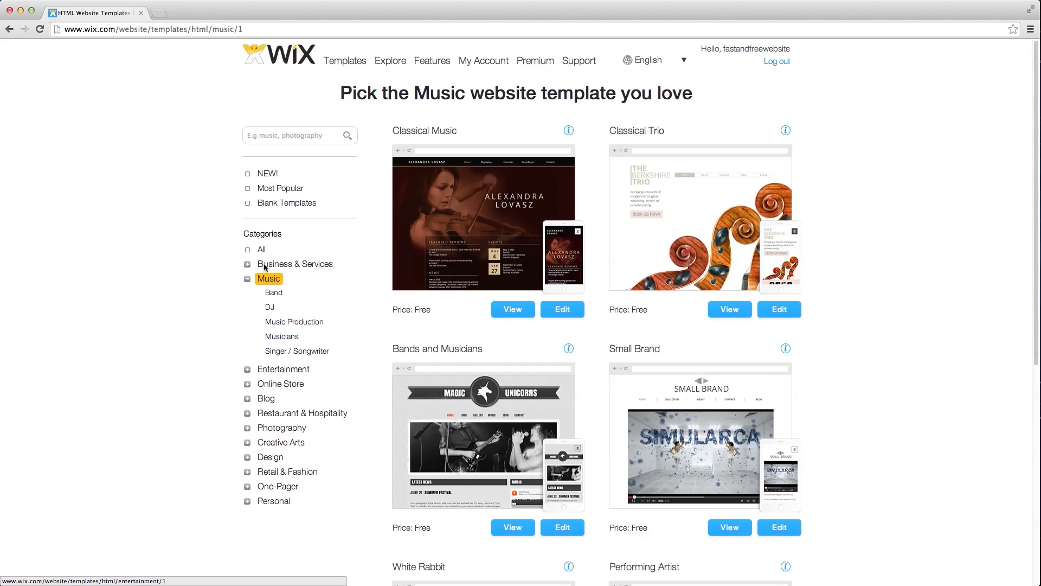
click(272, 296)
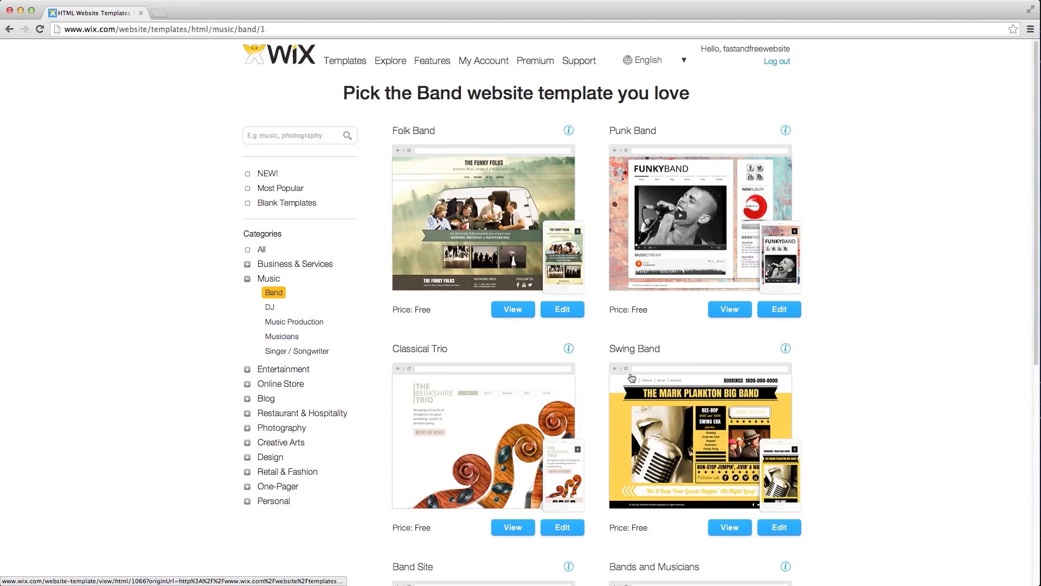
click(281, 428)
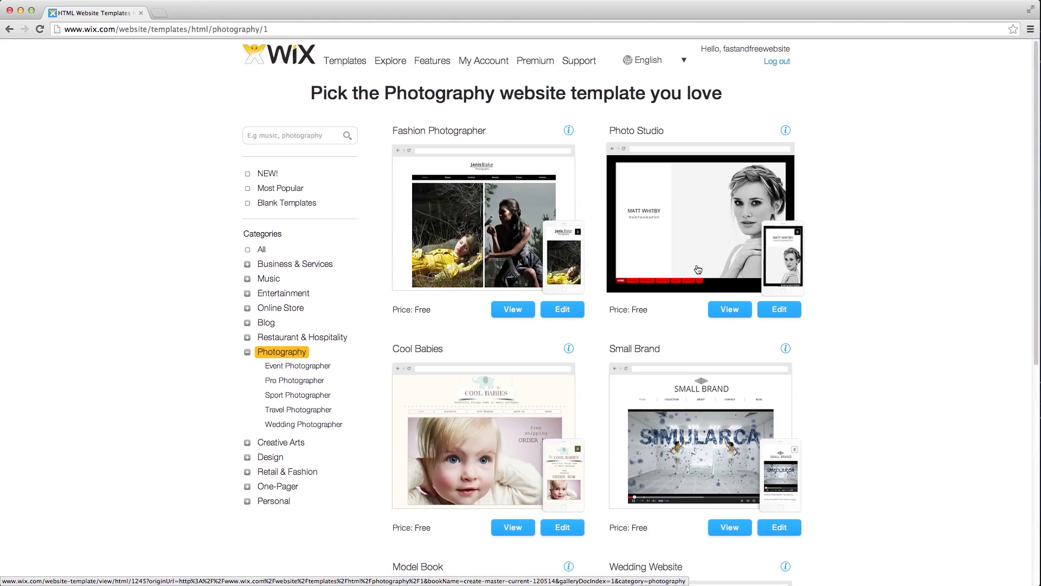
- Search templates for 'creati' and preview Creative Events
click(307, 141)
text(creative)
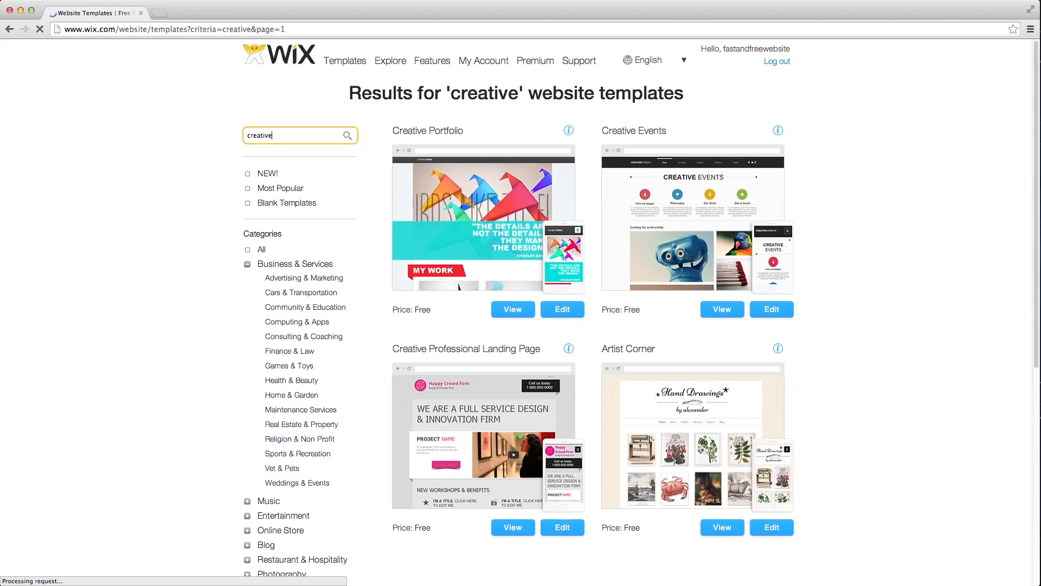
click(723, 310)
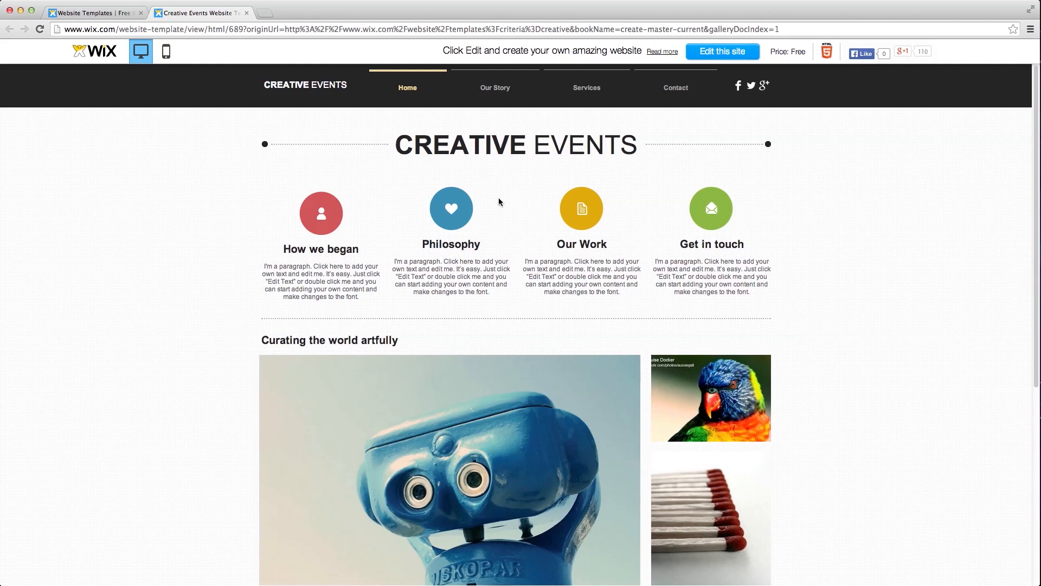
- Choose 'Edit this site' to load Creative Events into the Wix HTML Editor
click(726, 52)
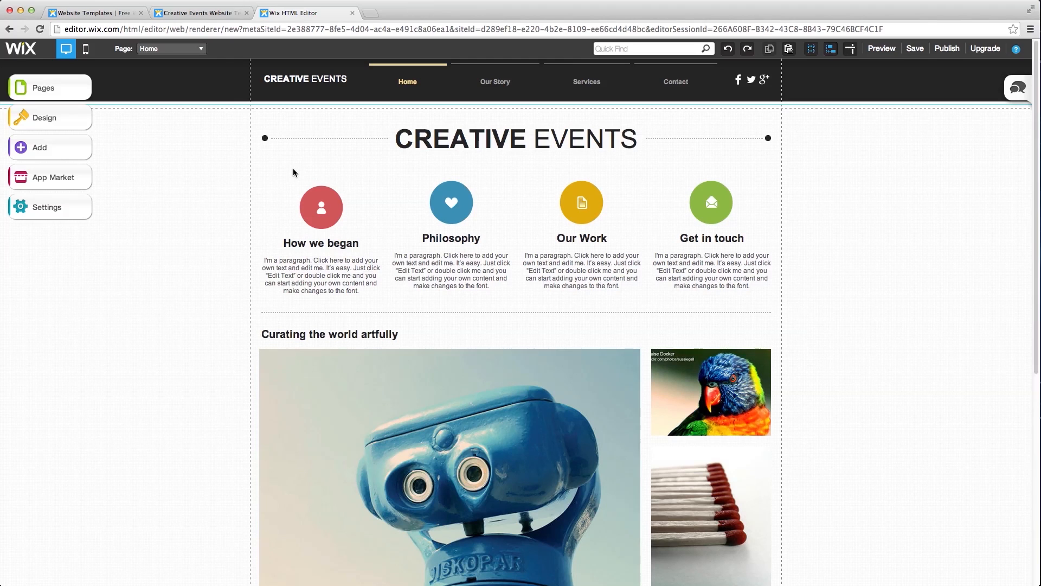
click(324, 204)
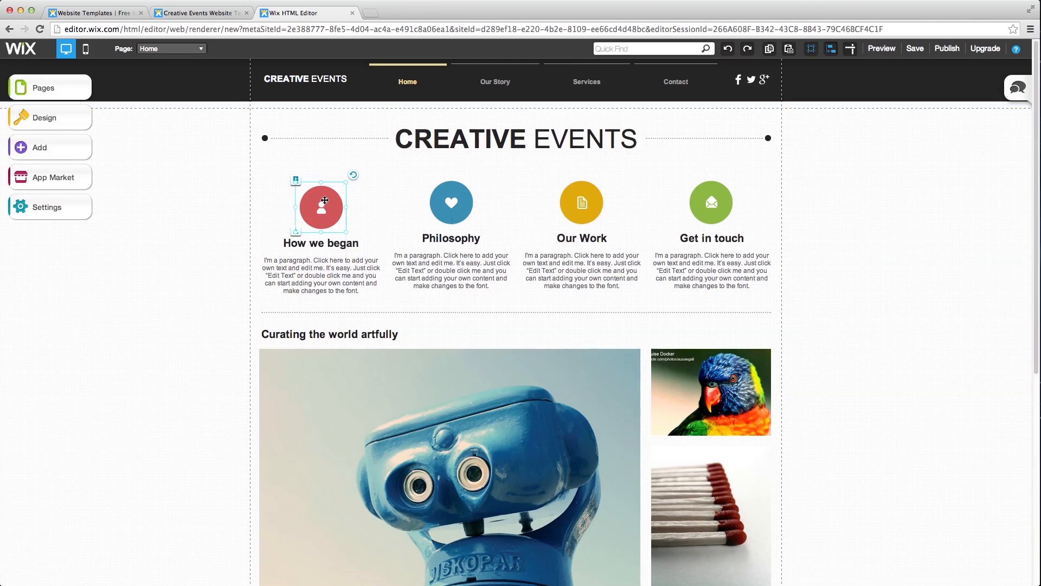
drag(323, 210, 322, 162)
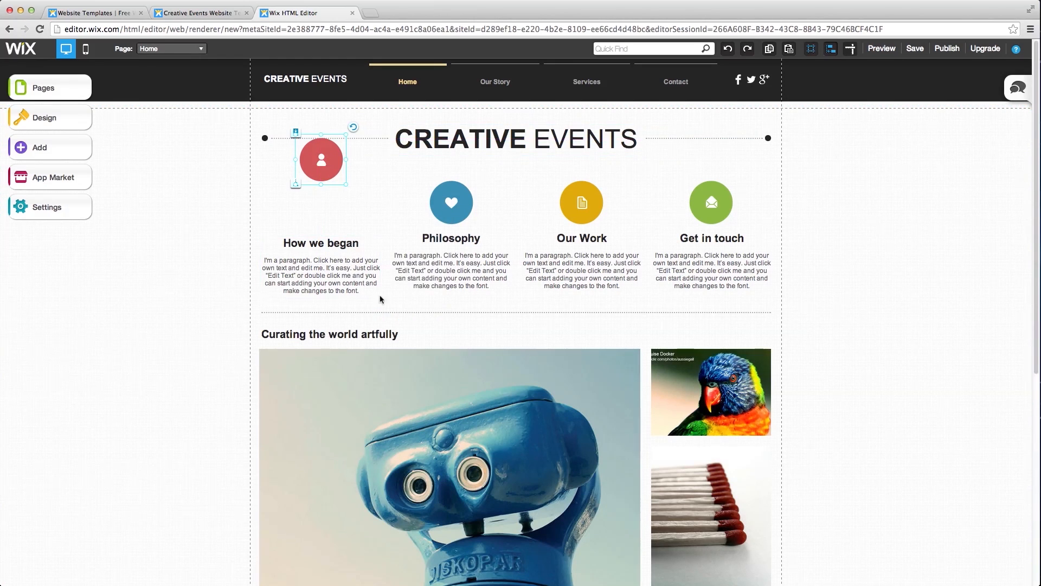
click(417, 384)
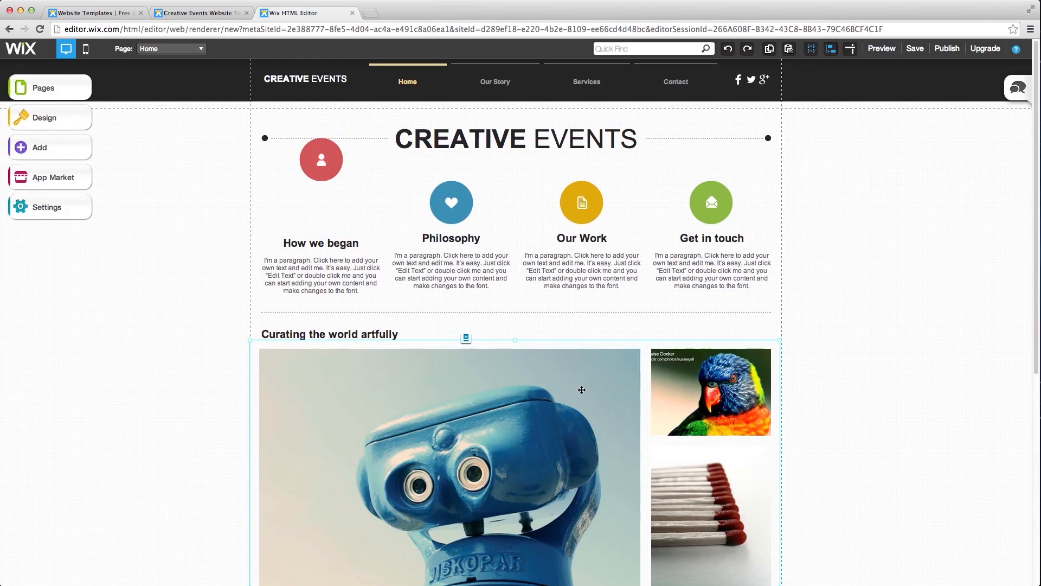
drag(577, 382, 574, 340)
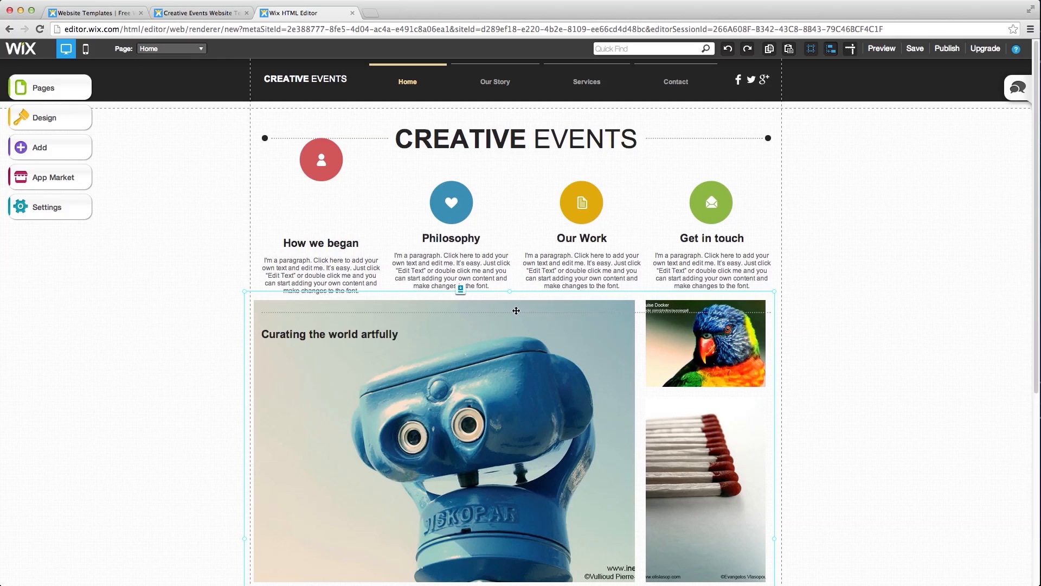
click(727, 52)
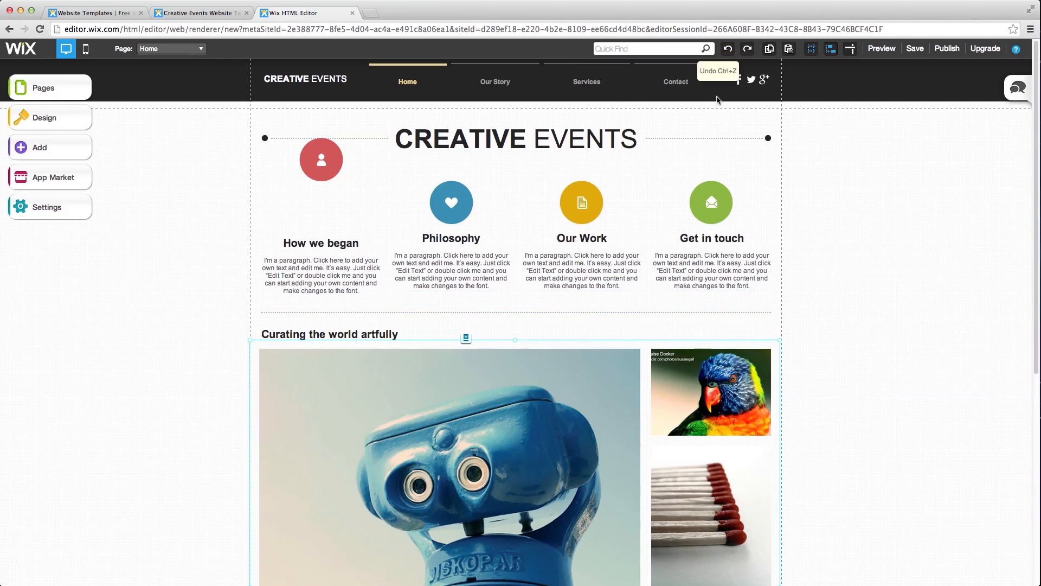
click(728, 49)
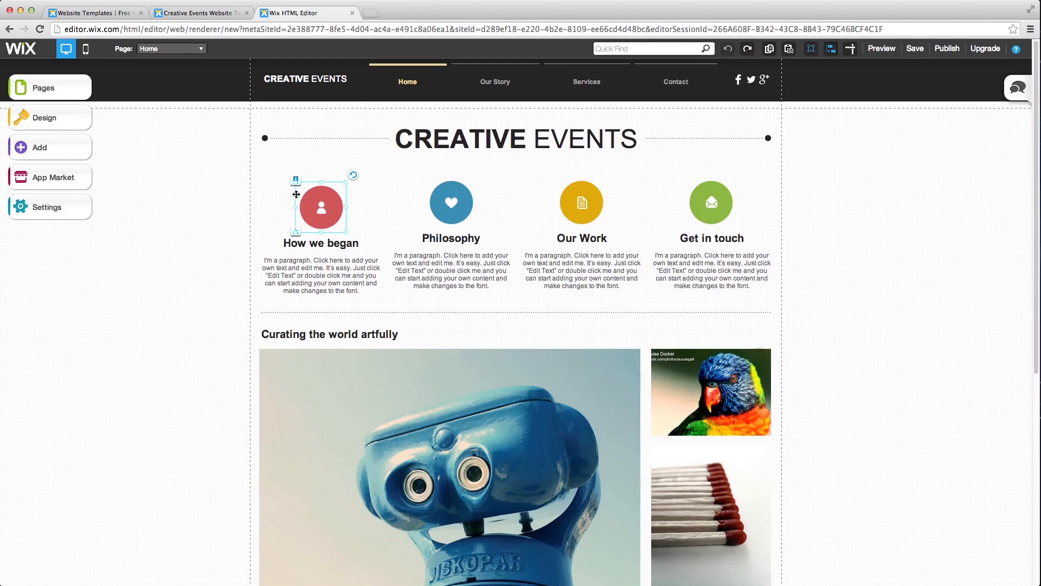
- Copy the red How we began icon and place the copy beside the Philosophy icon
click(367, 215)
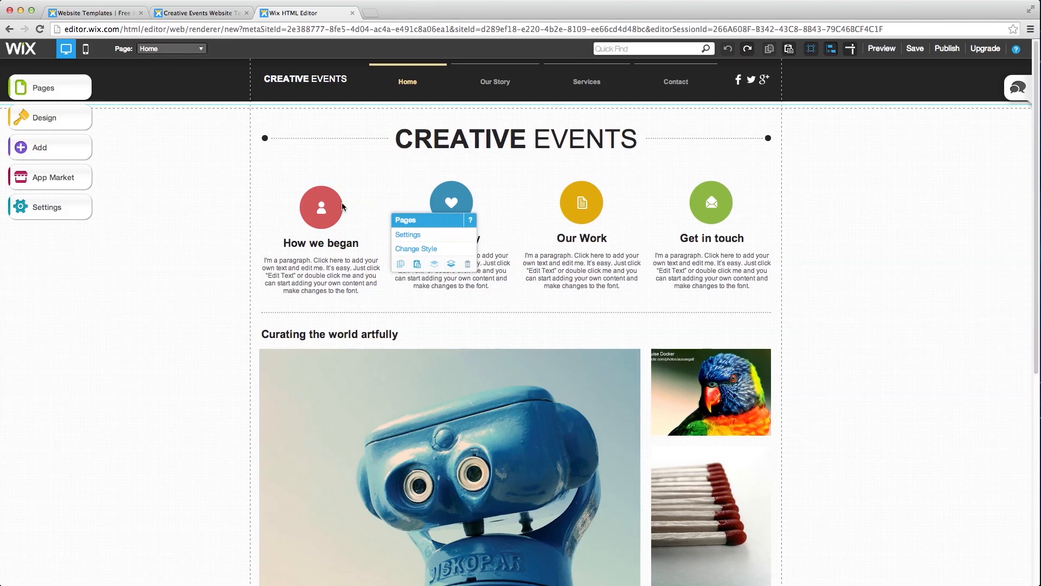
click(342, 206)
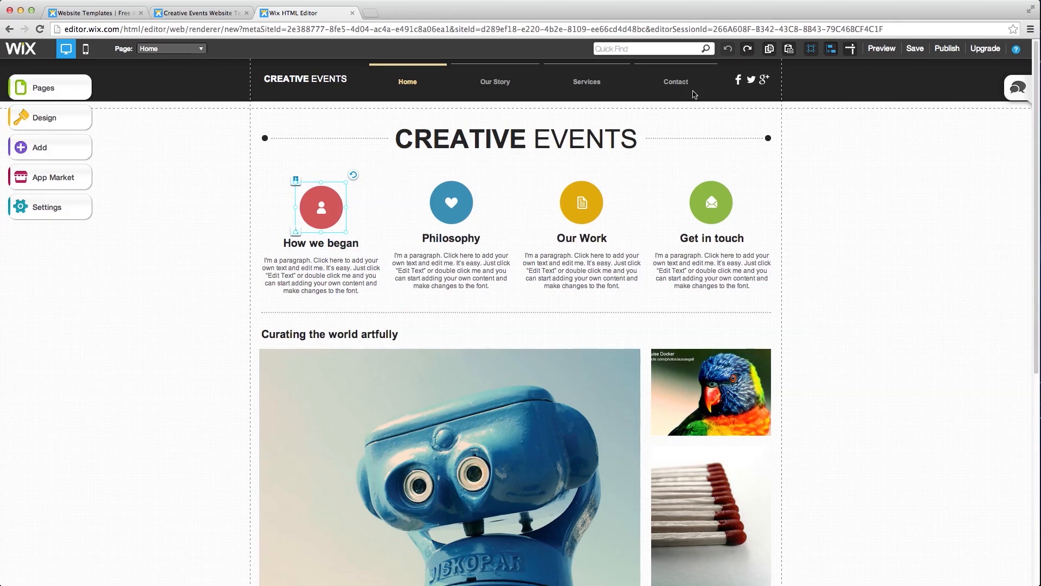
click(773, 53)
click(786, 54)
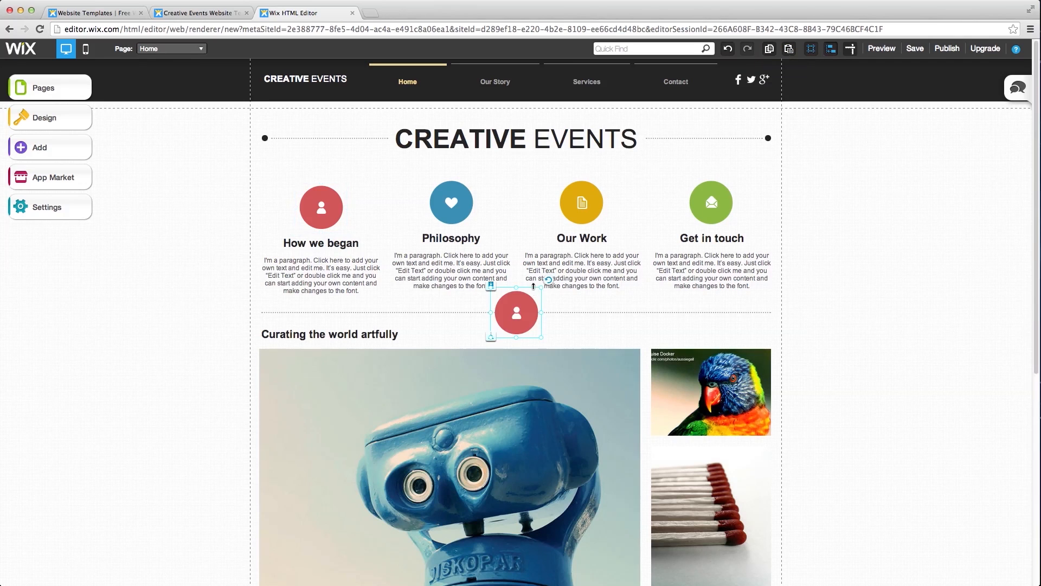
drag(512, 315, 408, 207)
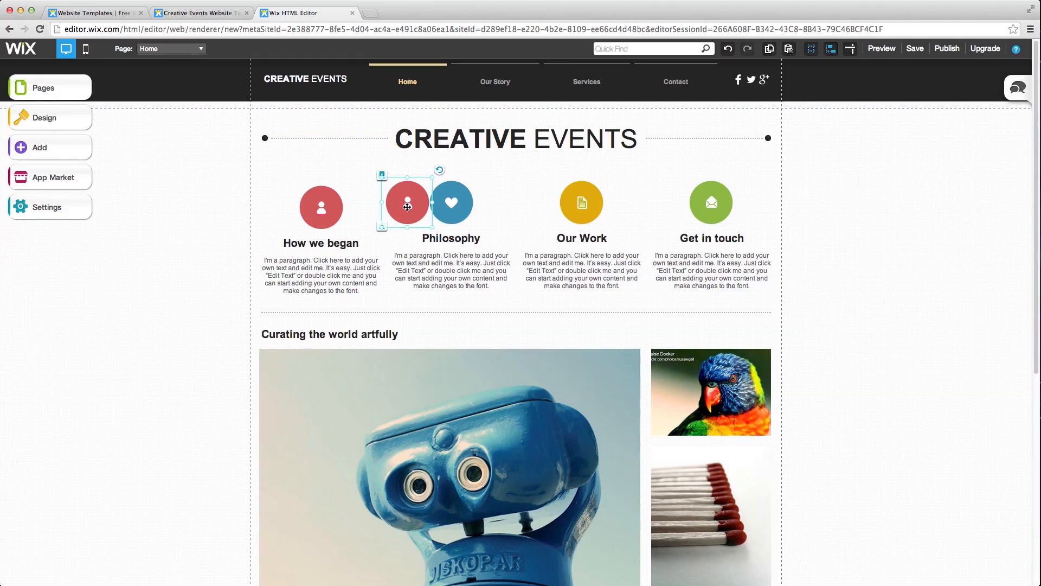
- Delete the blue heart icon and move the red copy into its place above Philosophy
click(461, 194)
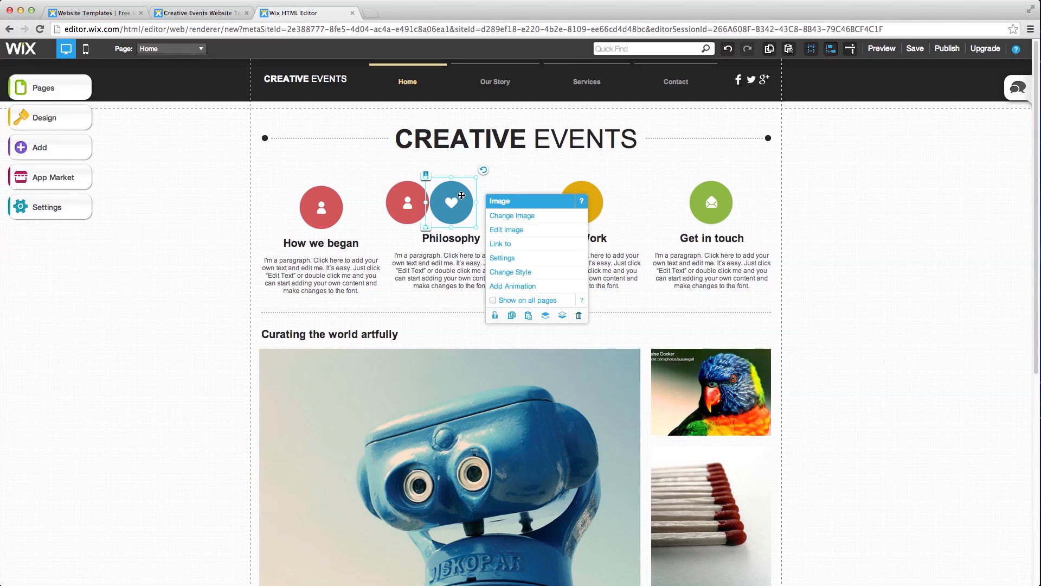
click(579, 316)
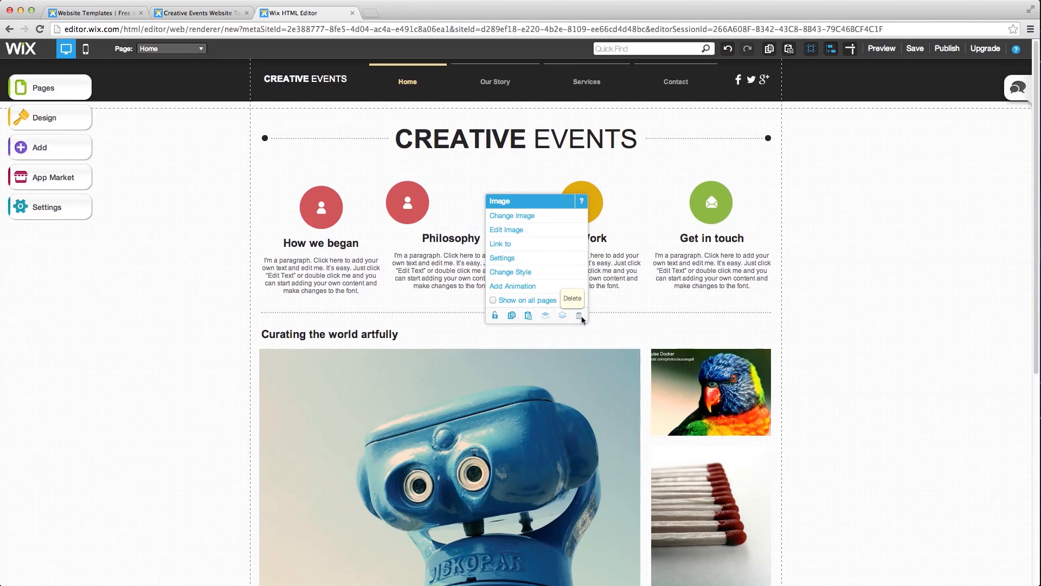
click(415, 214)
drag(415, 213, 454, 211)
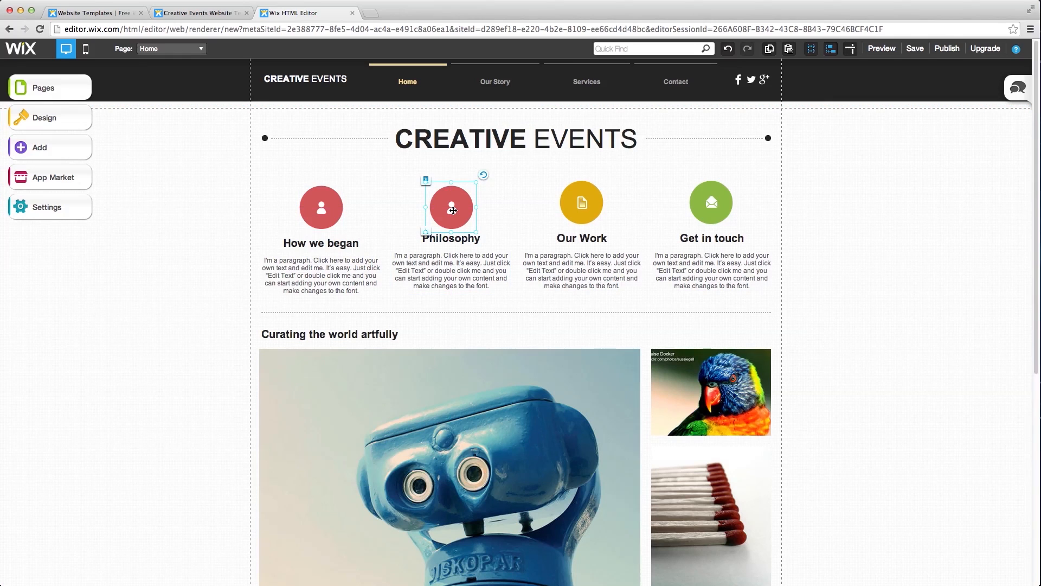
click(519, 211)
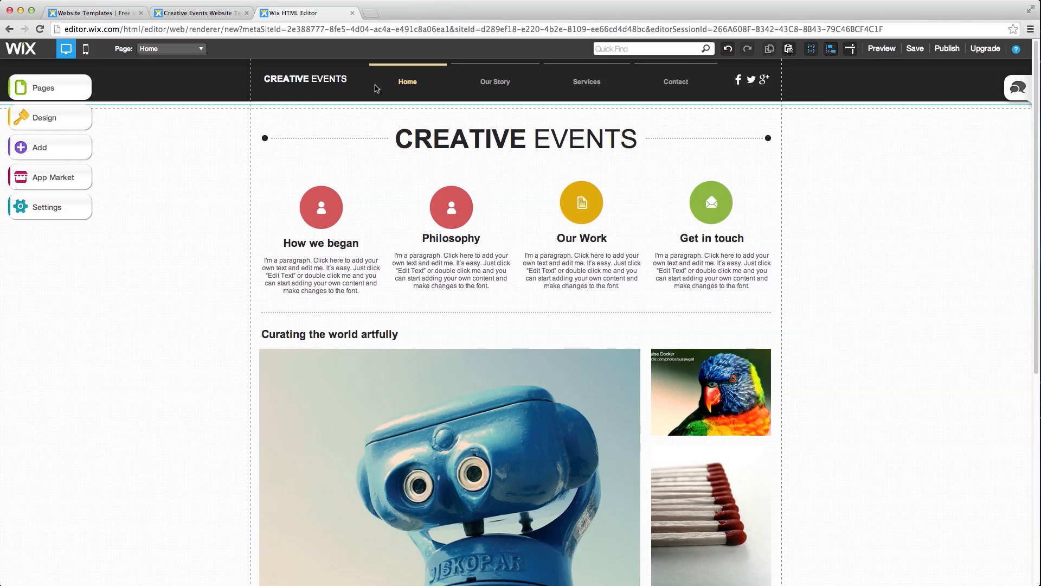
- Replace the header words CREATIVE EVENTS with 'Fast and Free Website'
click(309, 82)
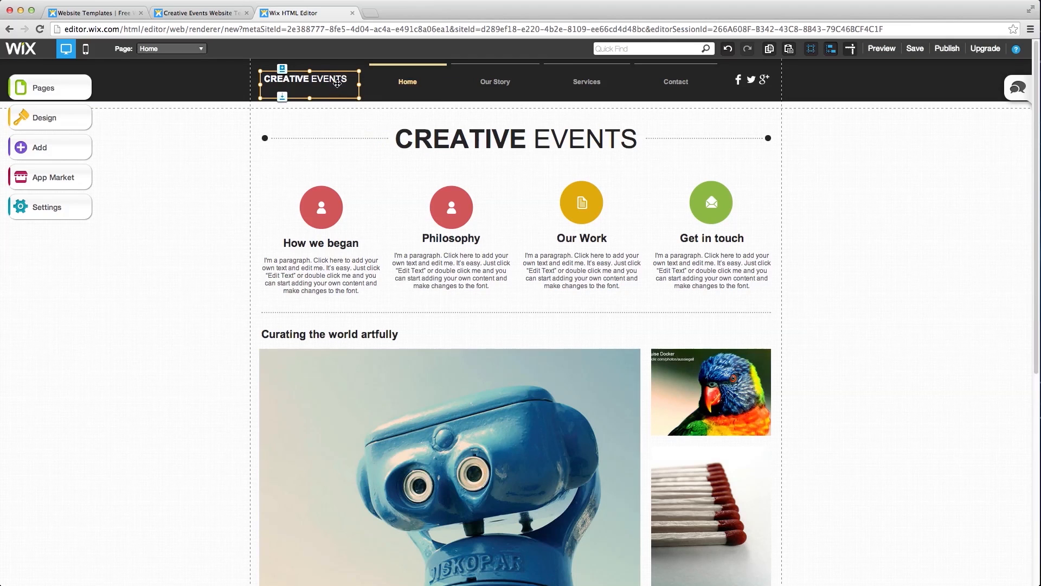
click(337, 82)
click(380, 106)
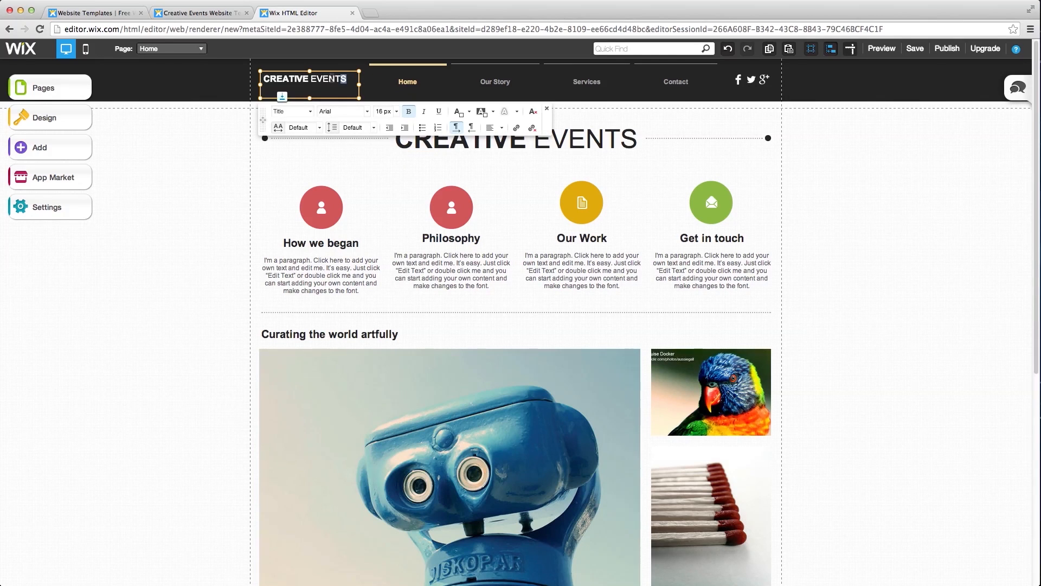
drag(342, 78, 266, 76)
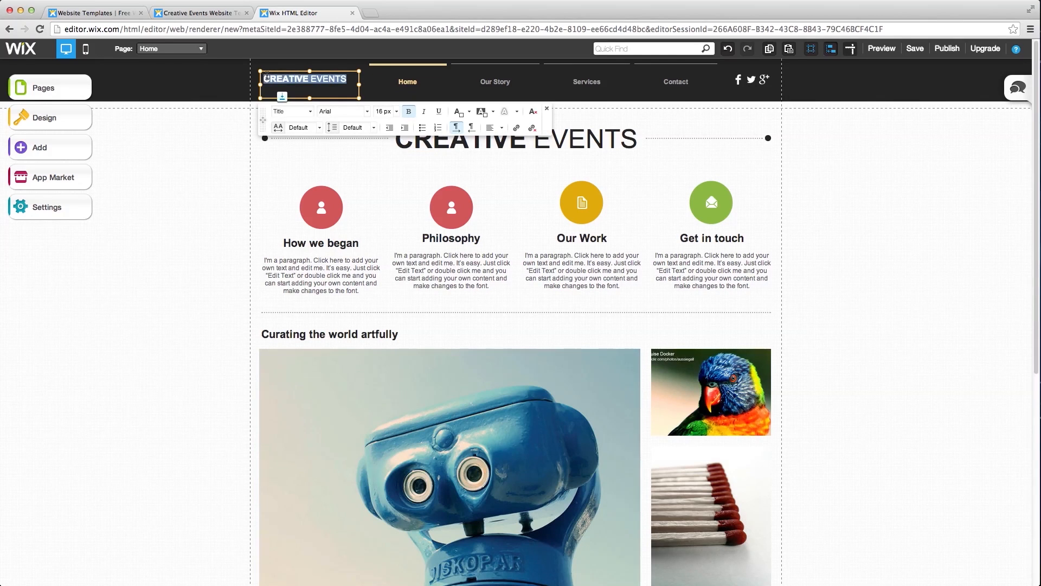
text(Fa)
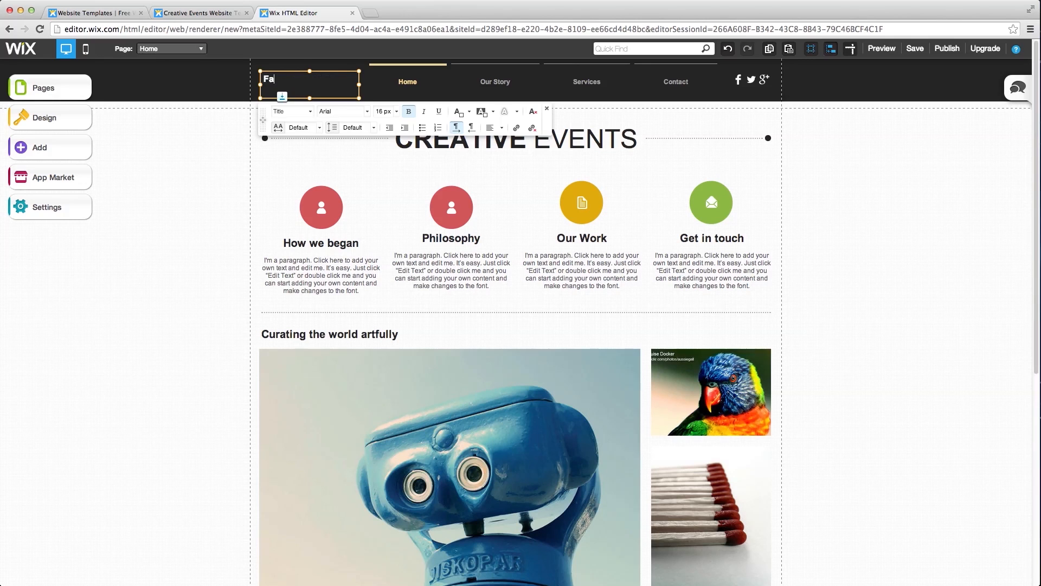
text(st and Free Website)
click(299, 159)
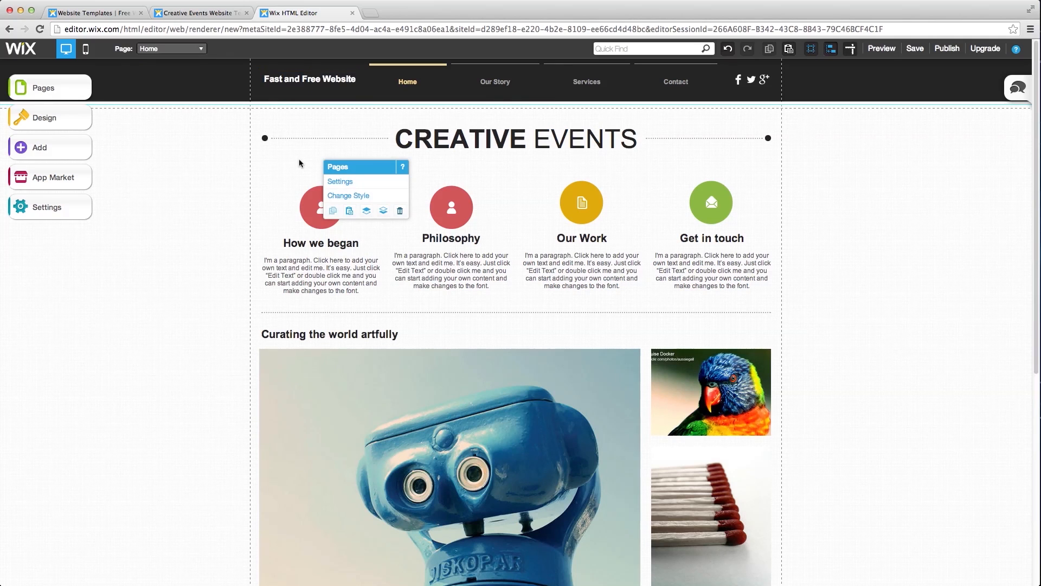
click(315, 56)
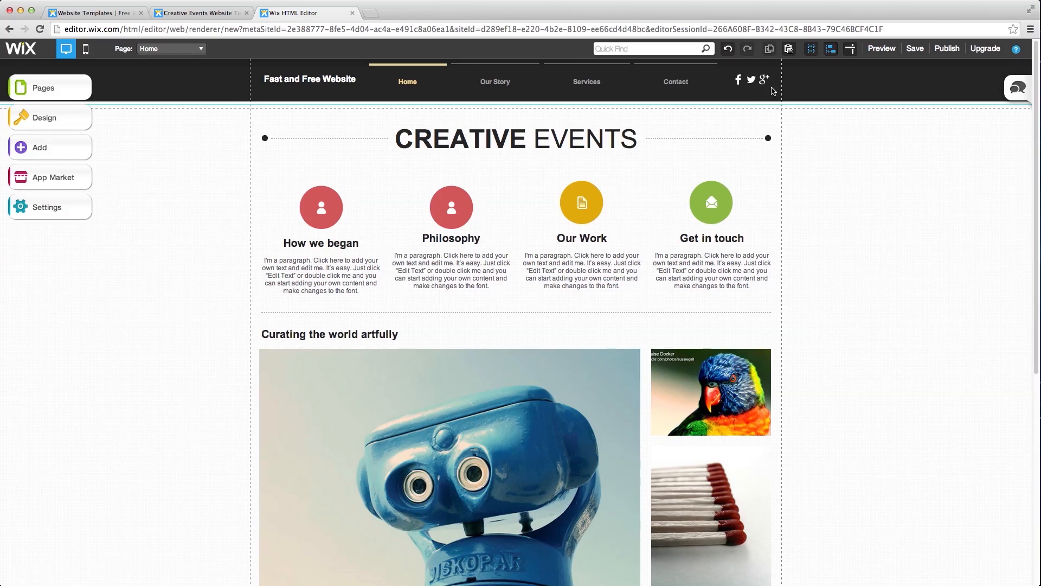
scroll(369, 111, down, 6)
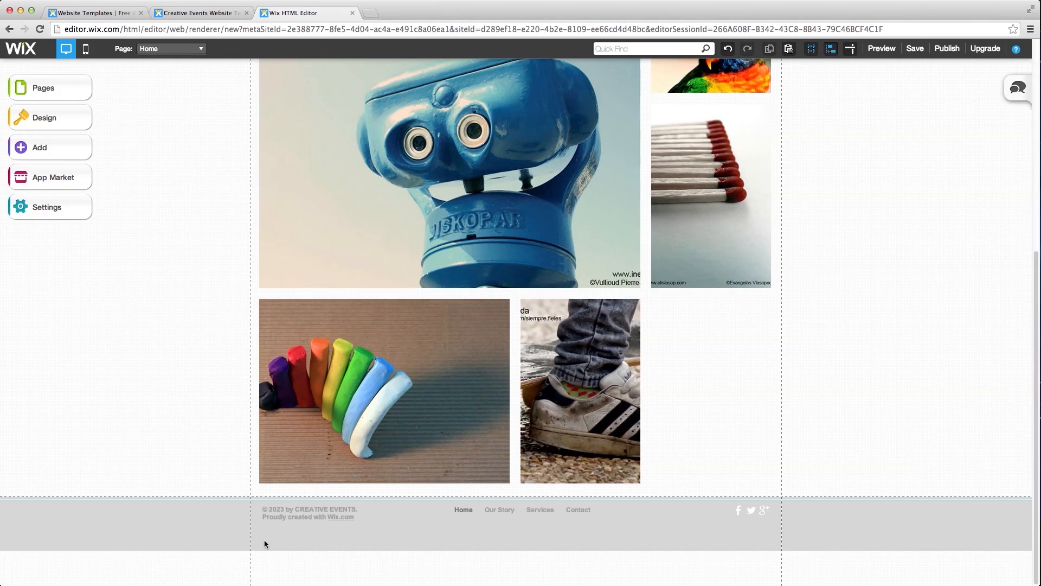
scroll(265, 542, up, 8)
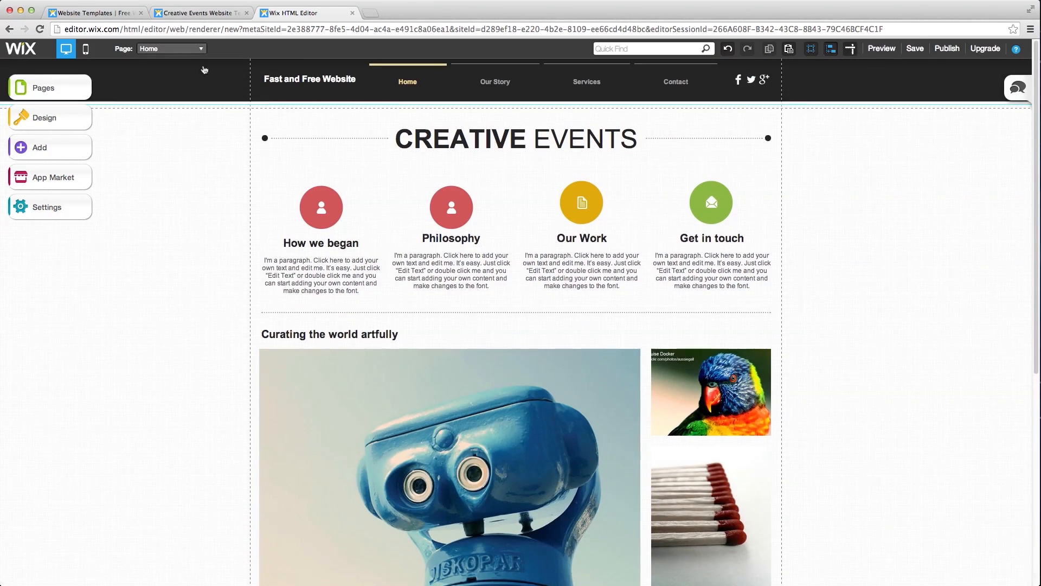
click(202, 49)
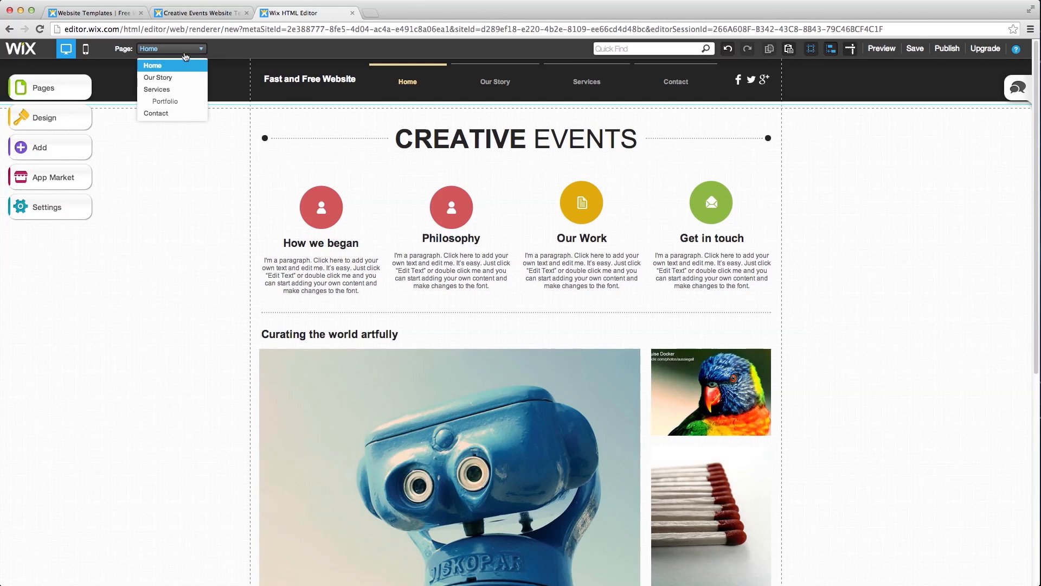
click(184, 83)
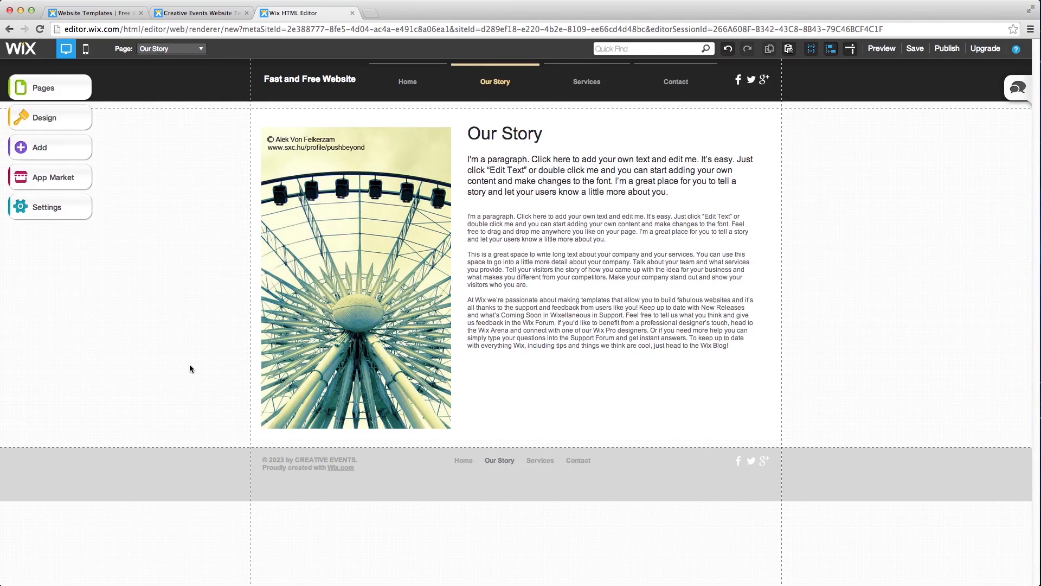
click(170, 48)
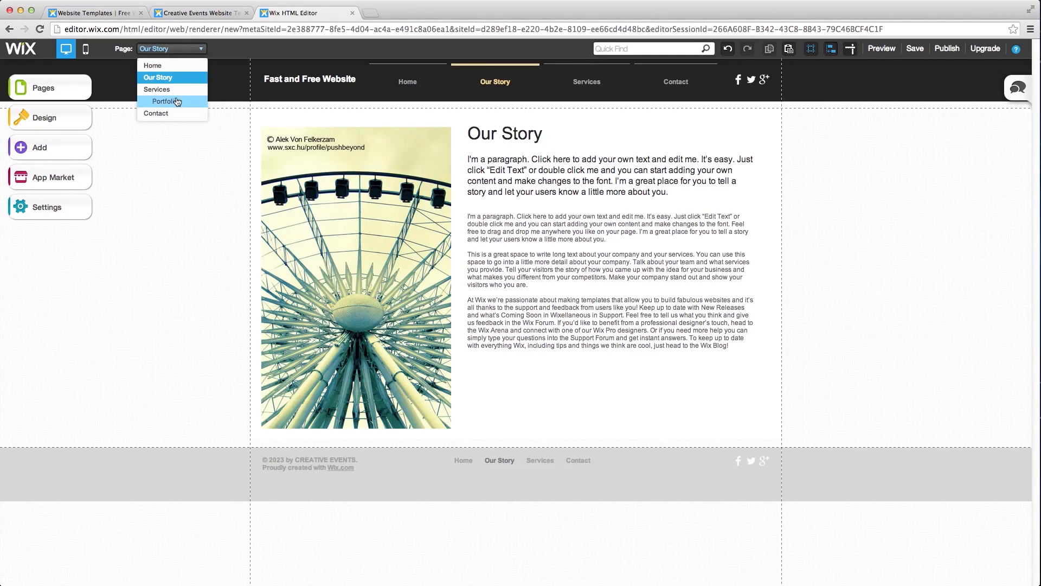
click(182, 92)
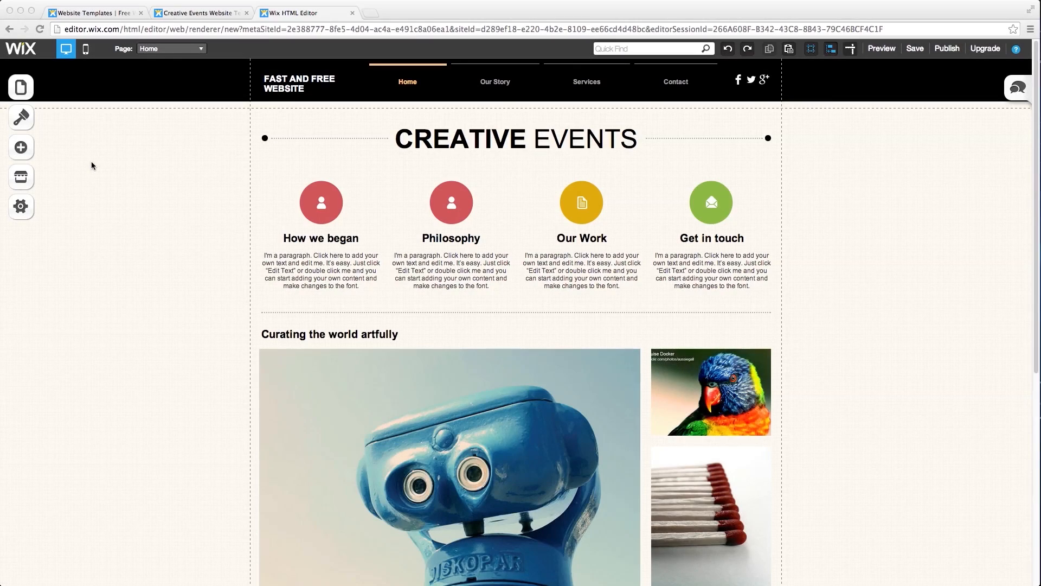
- Try the Lets Hear It For The Boys, I See Red, Bumble Bee and Licorice Allsorts palettes
click(23, 121)
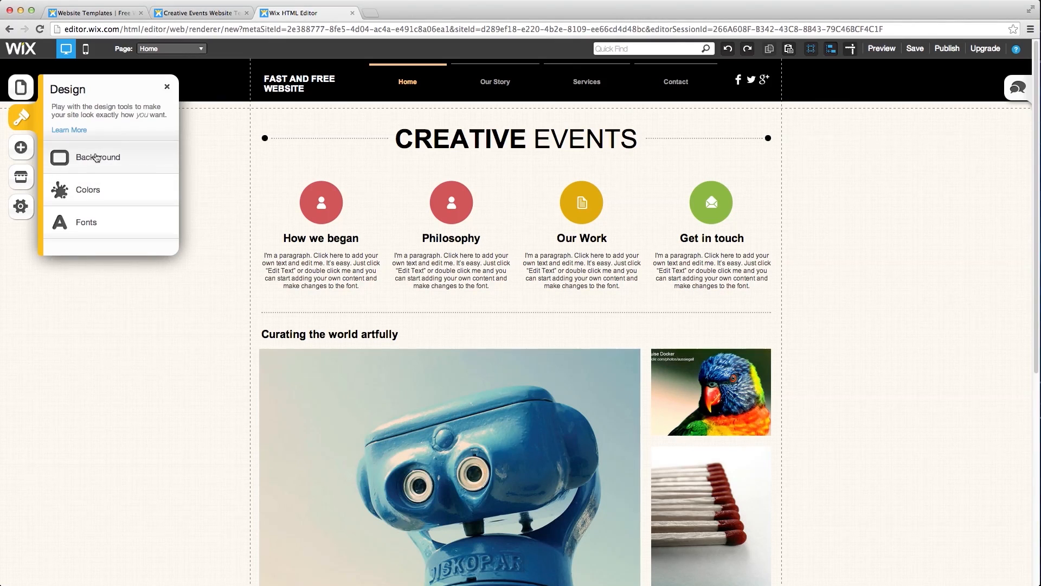
click(107, 198)
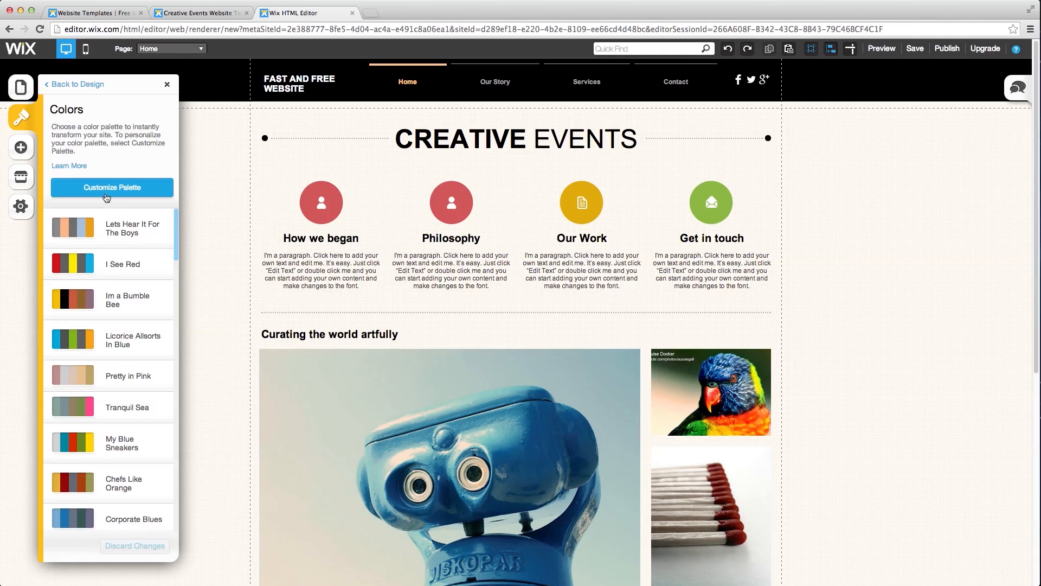
click(130, 246)
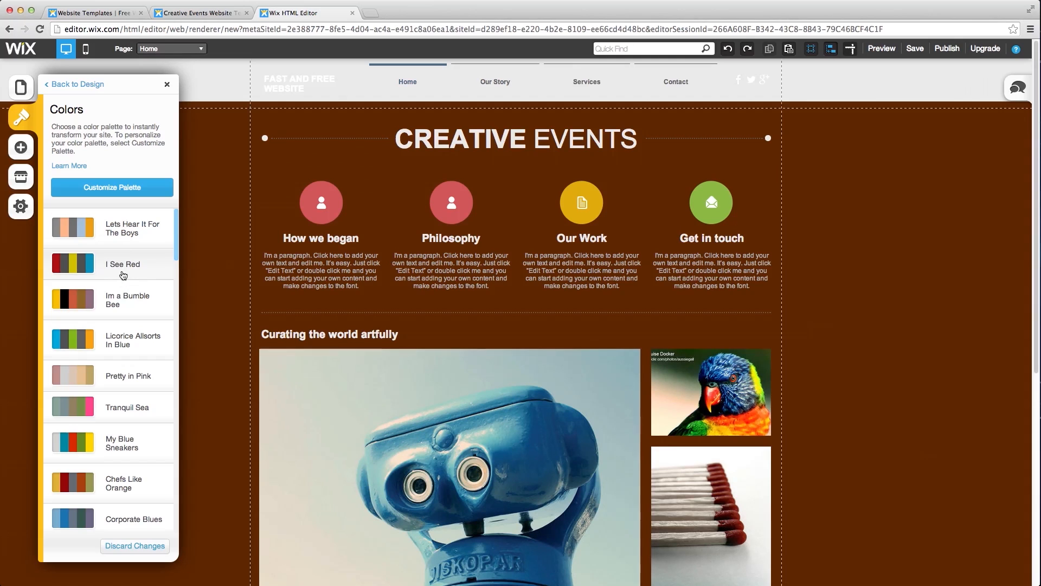
click(125, 264)
click(123, 299)
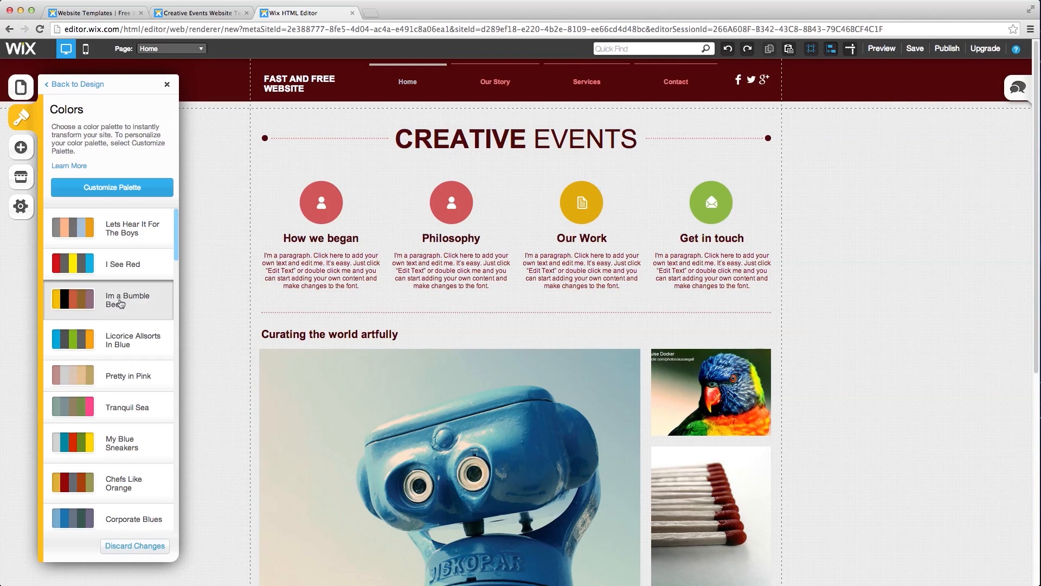
click(120, 345)
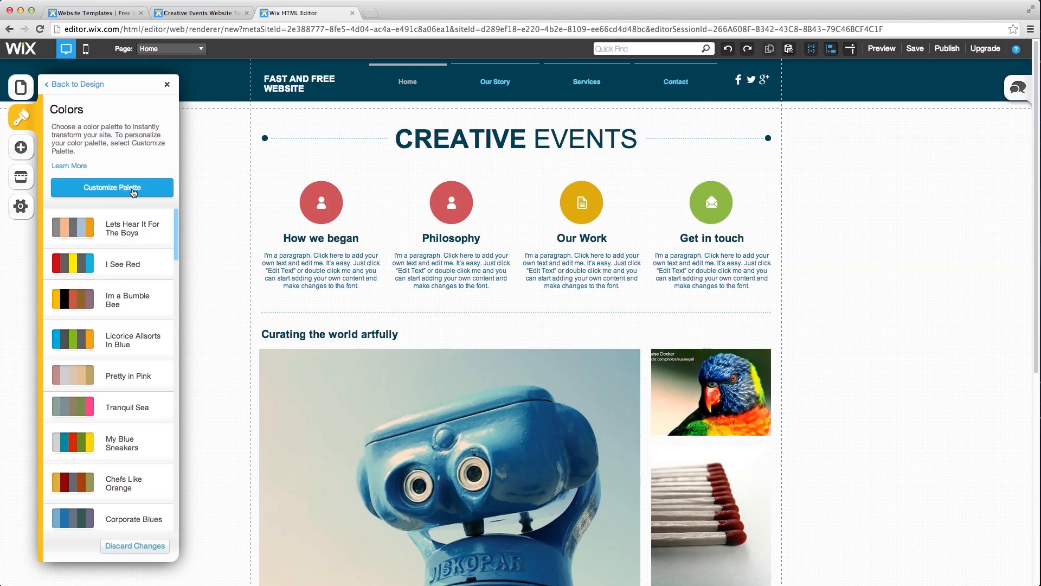
- Apply the Corporate Blues palette and return to the main design options
click(126, 189)
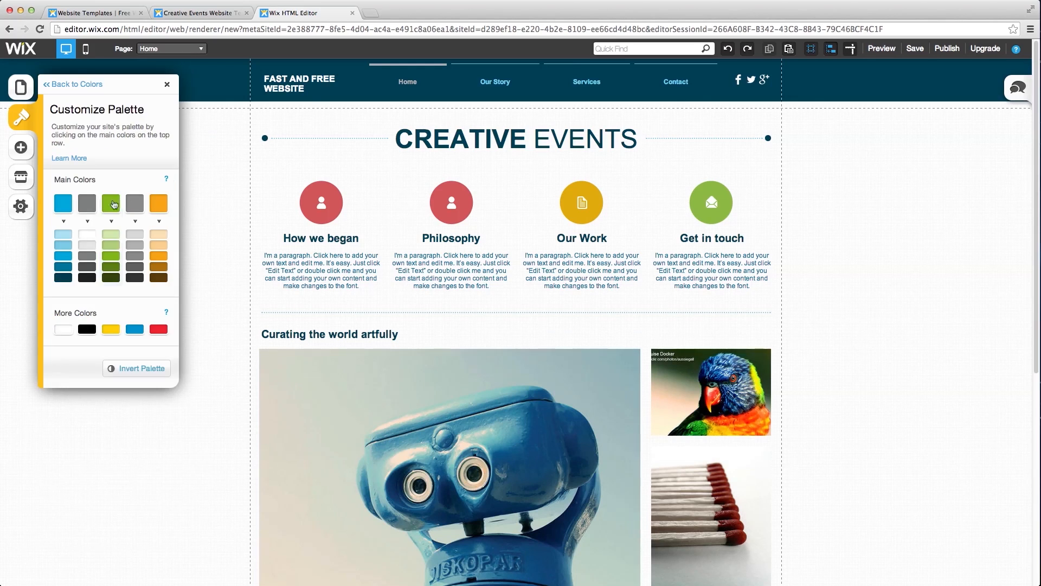
click(75, 89)
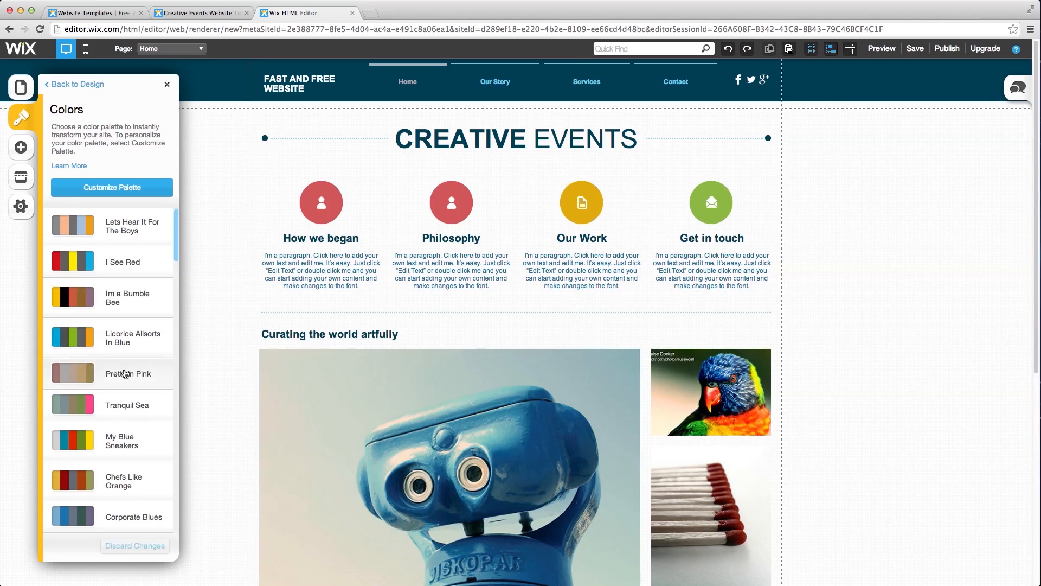
scroll(125, 384, down, 3)
click(137, 431)
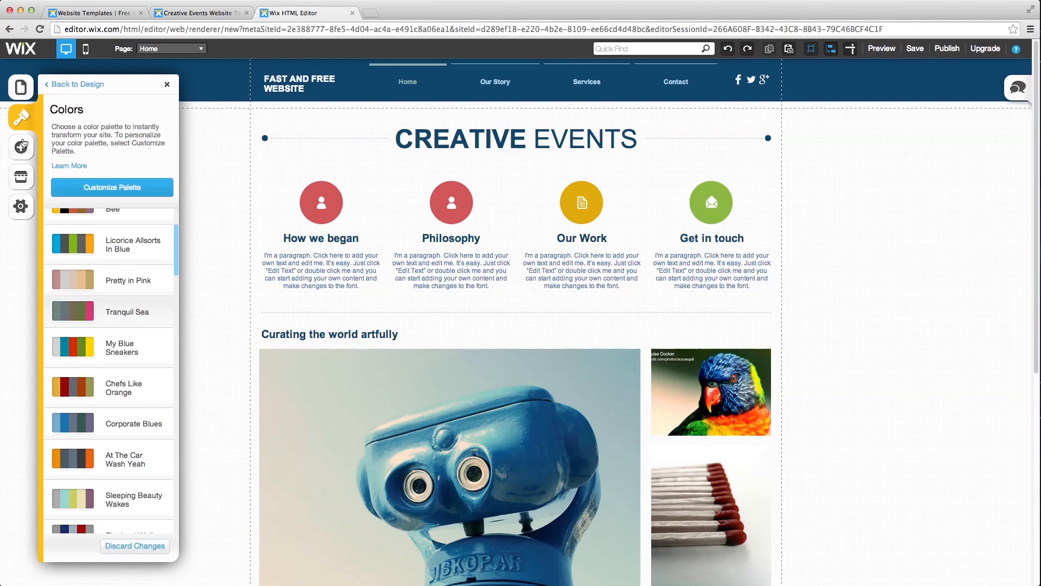
click(22, 120)
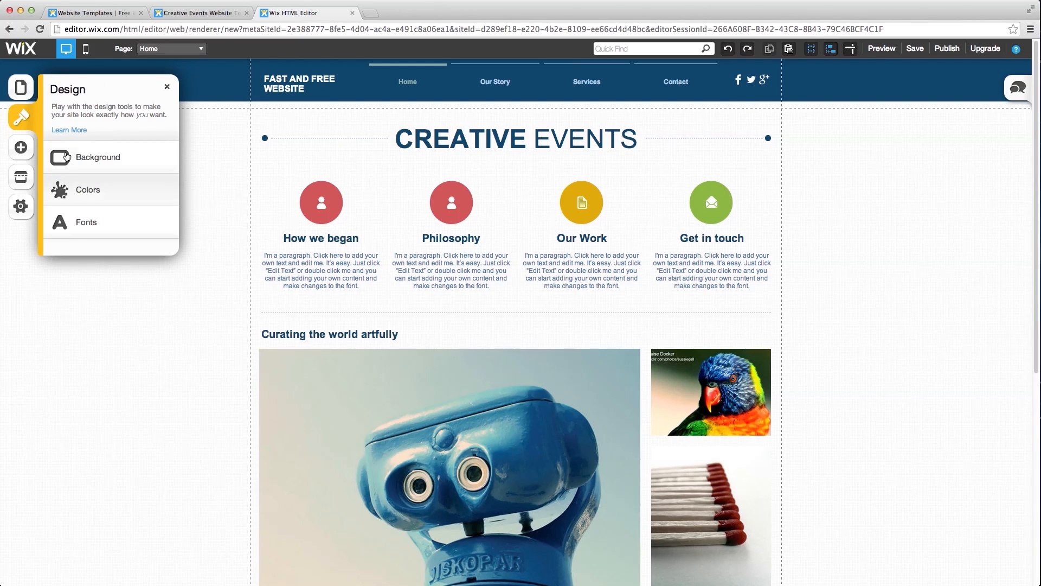
- Upload blue background.jpg into the background image library
click(76, 158)
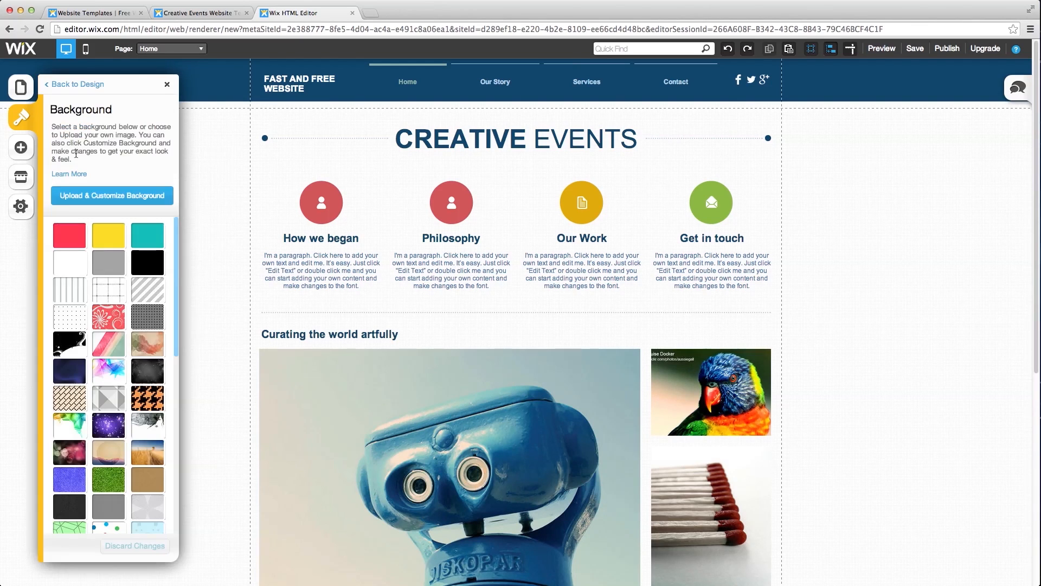
click(111, 201)
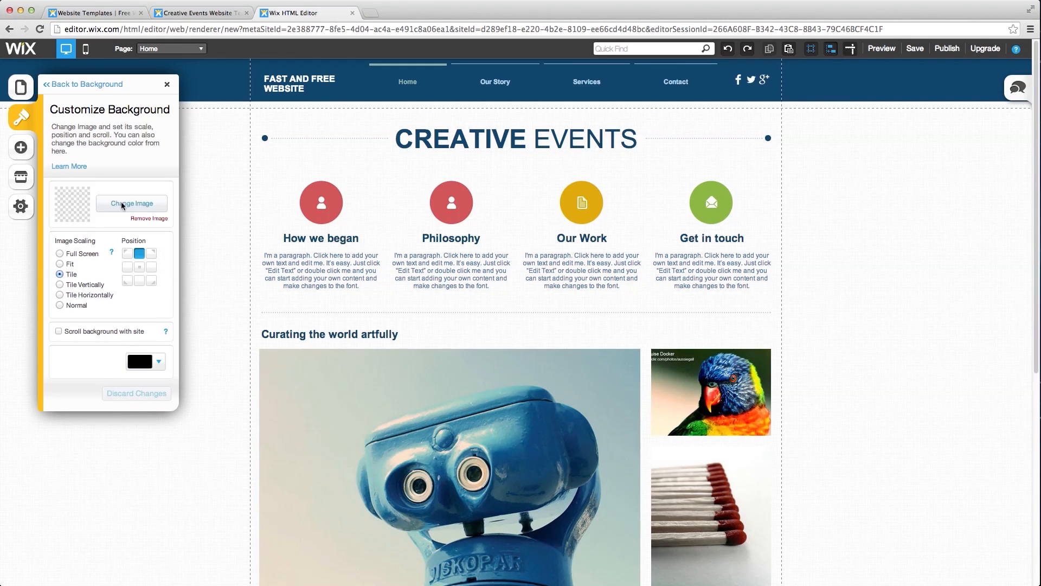
click(119, 205)
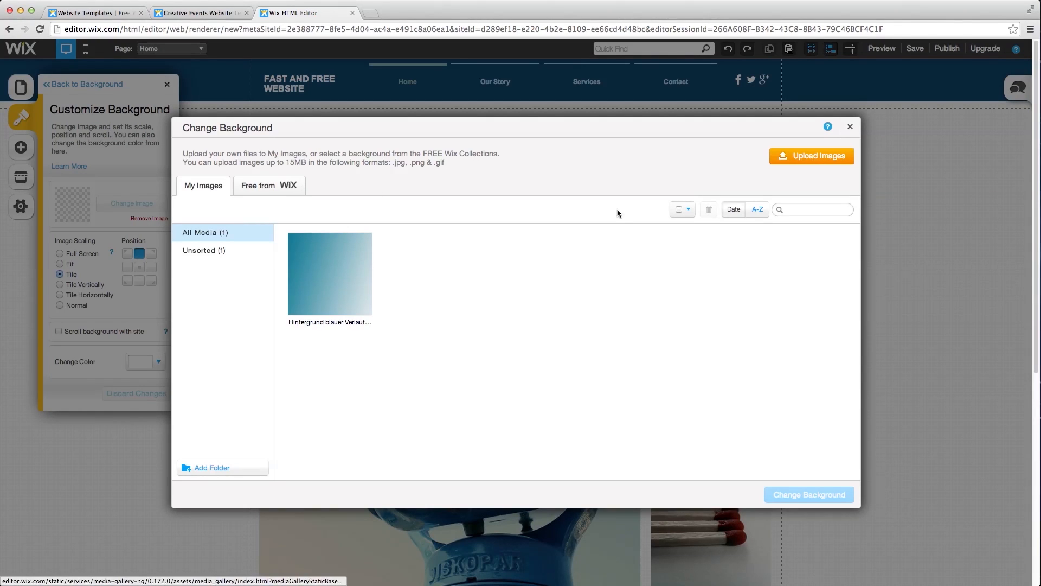
click(342, 287)
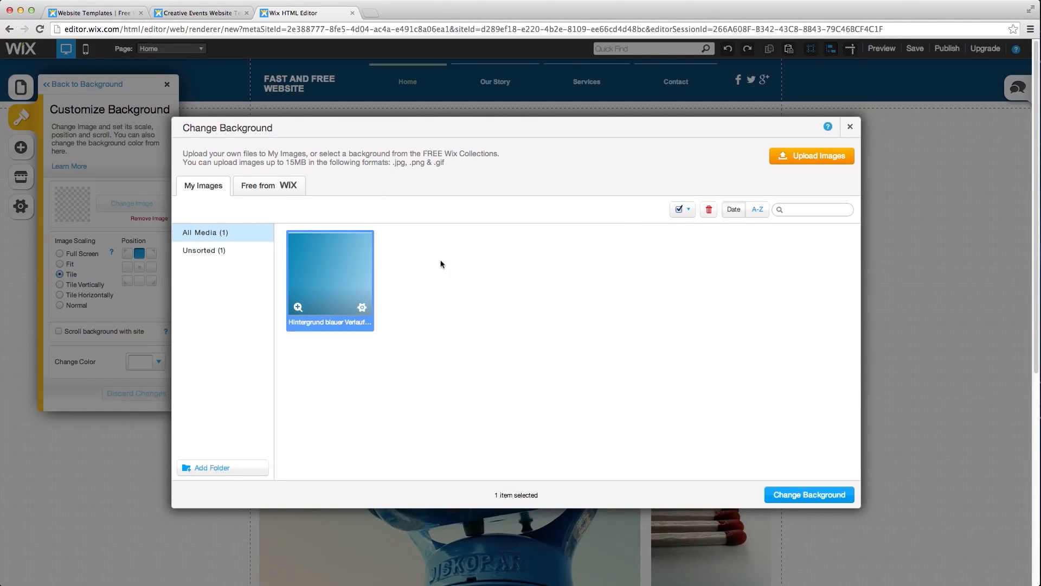
click(805, 157)
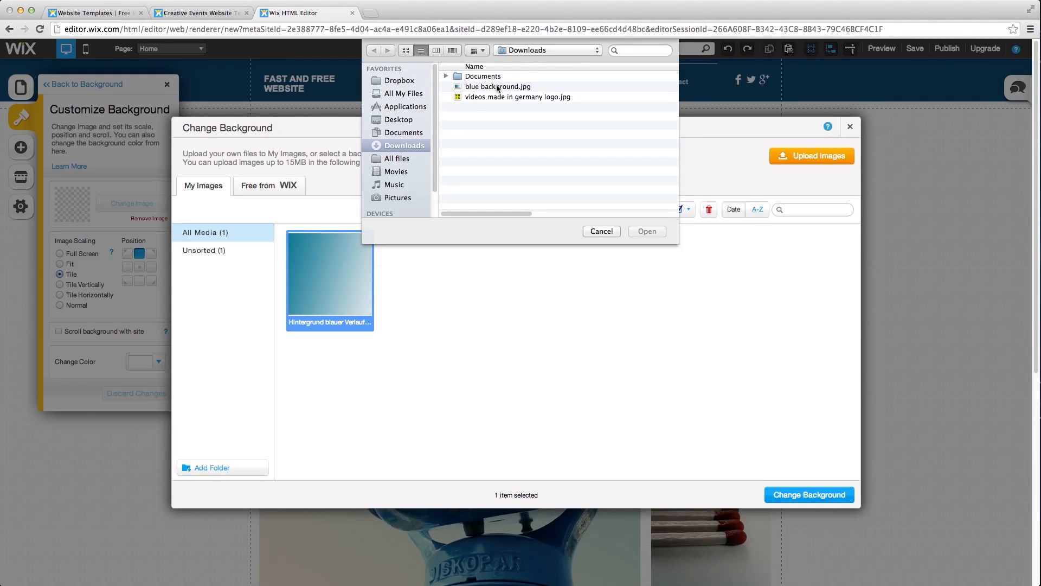
click(498, 88)
click(651, 231)
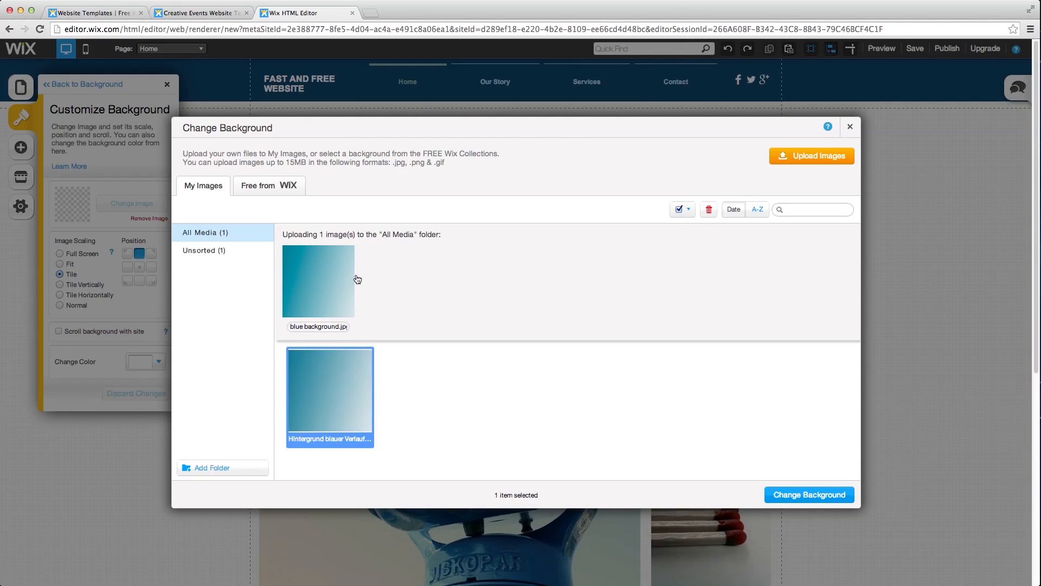
- Apply the blue gradient image as the page background, then discard the change
click(420, 280)
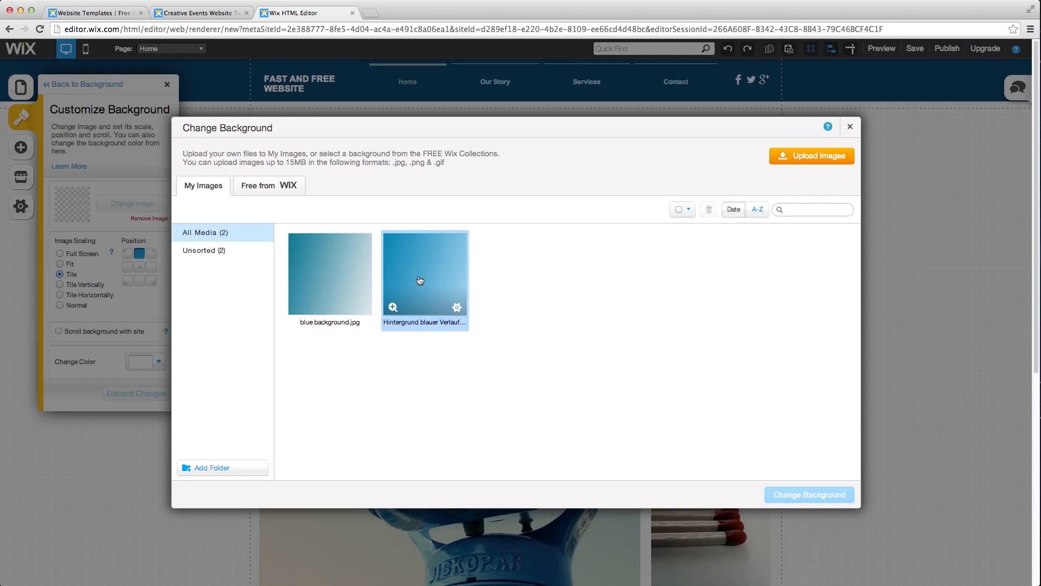
click(419, 280)
click(840, 498)
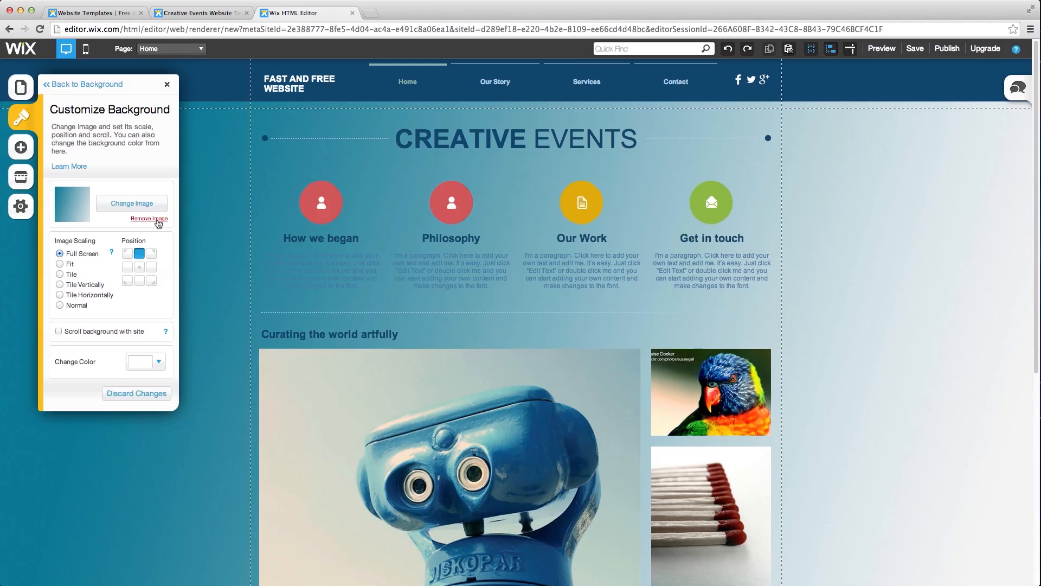
click(127, 394)
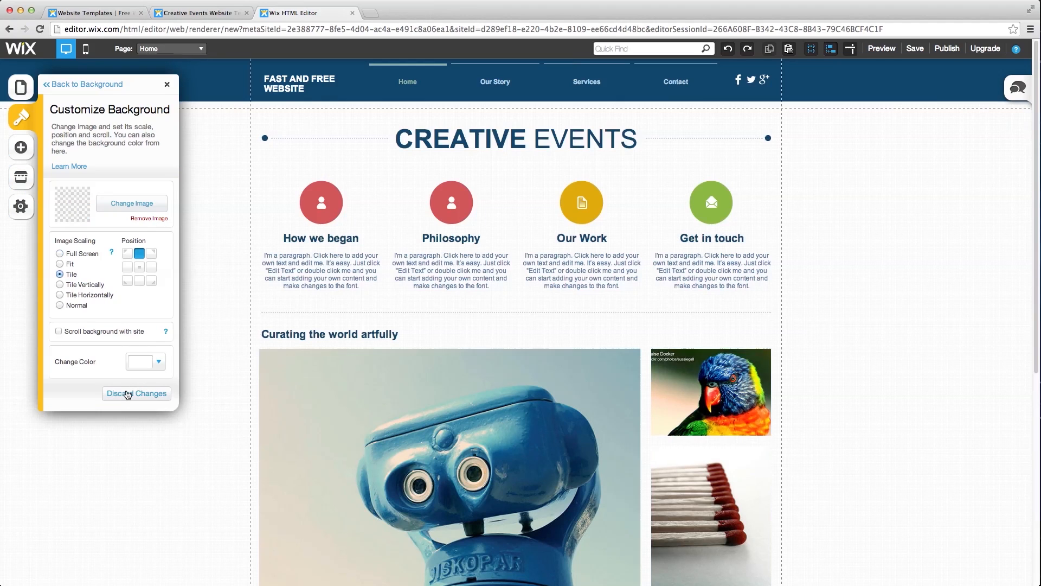
- Preview the abstract, sketch and wheat-field backgrounds, then discard them and reopen Design
click(100, 87)
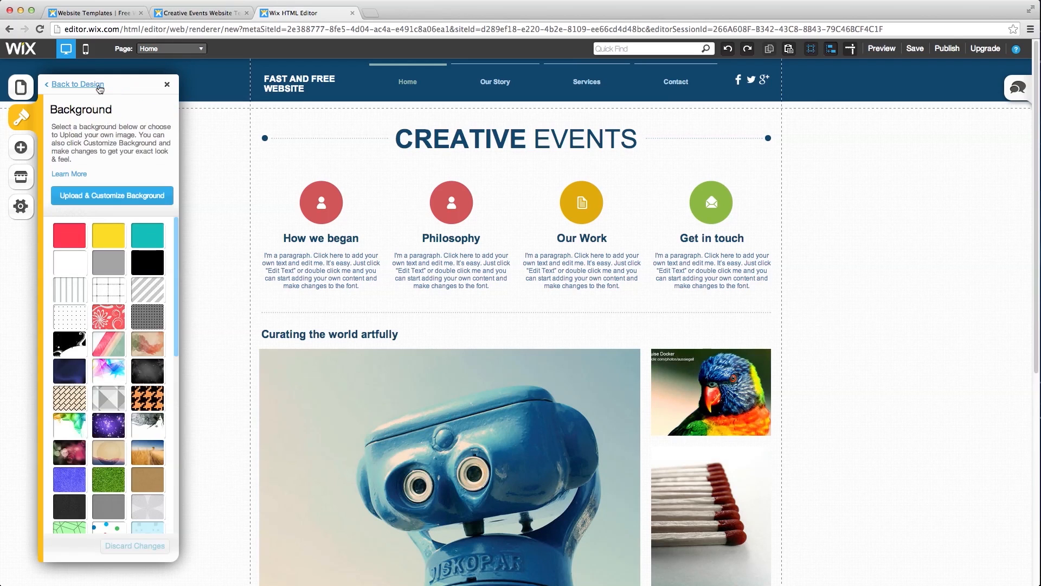
click(105, 367)
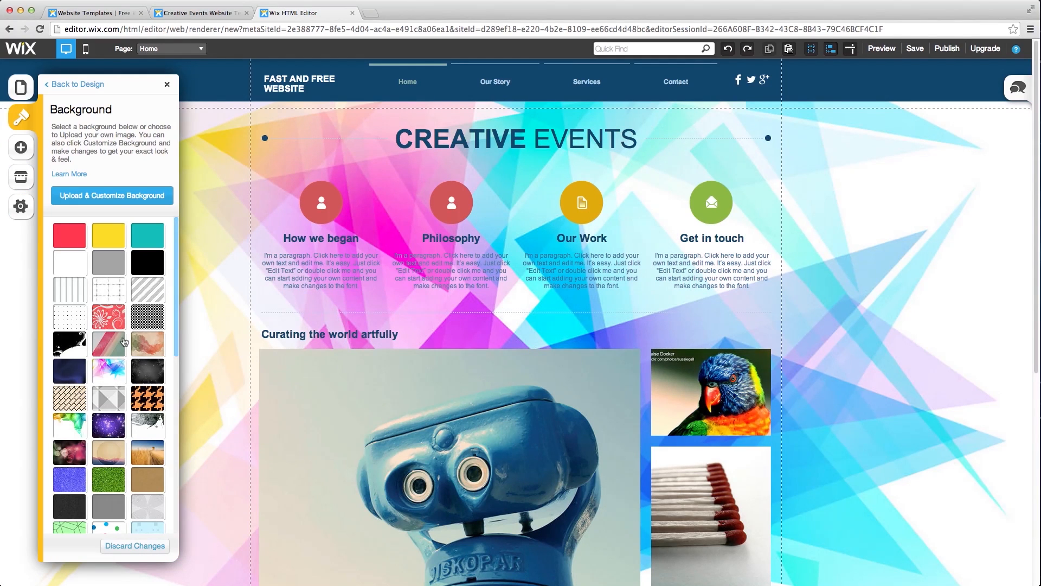
scroll(125, 342, down, 3)
click(146, 360)
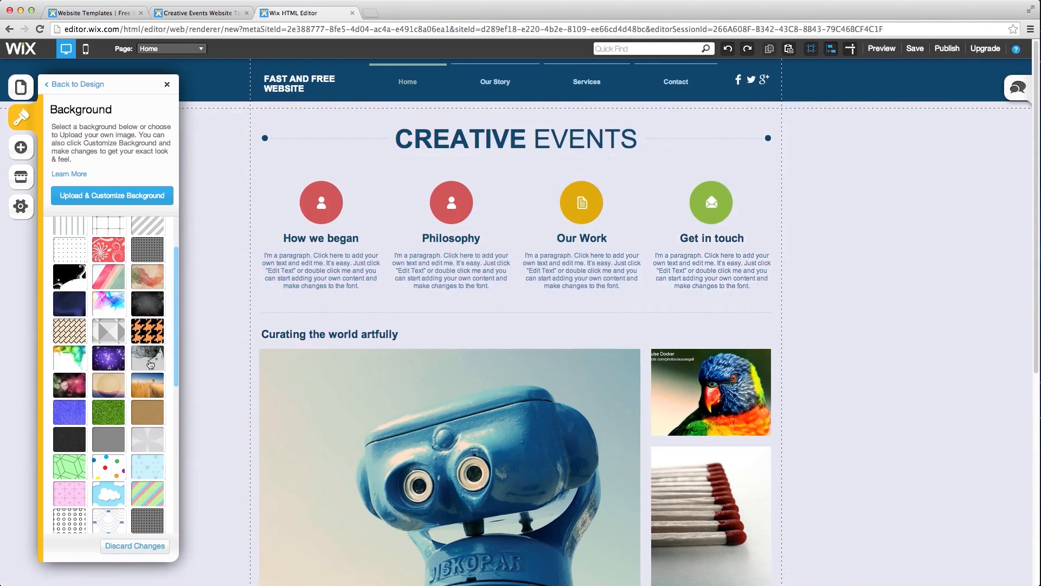
click(152, 388)
scroll(155, 412, down, 3)
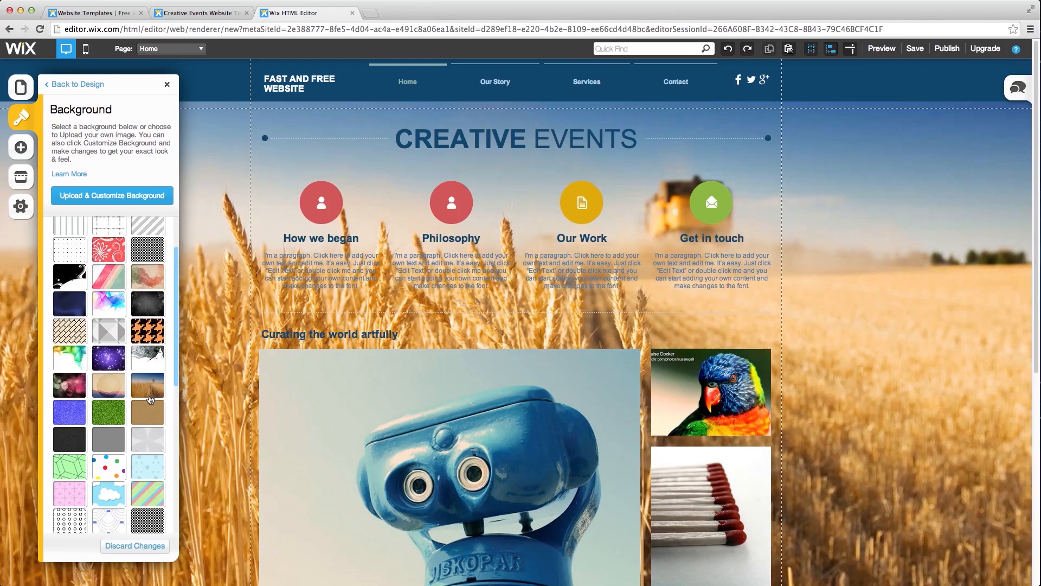
click(156, 549)
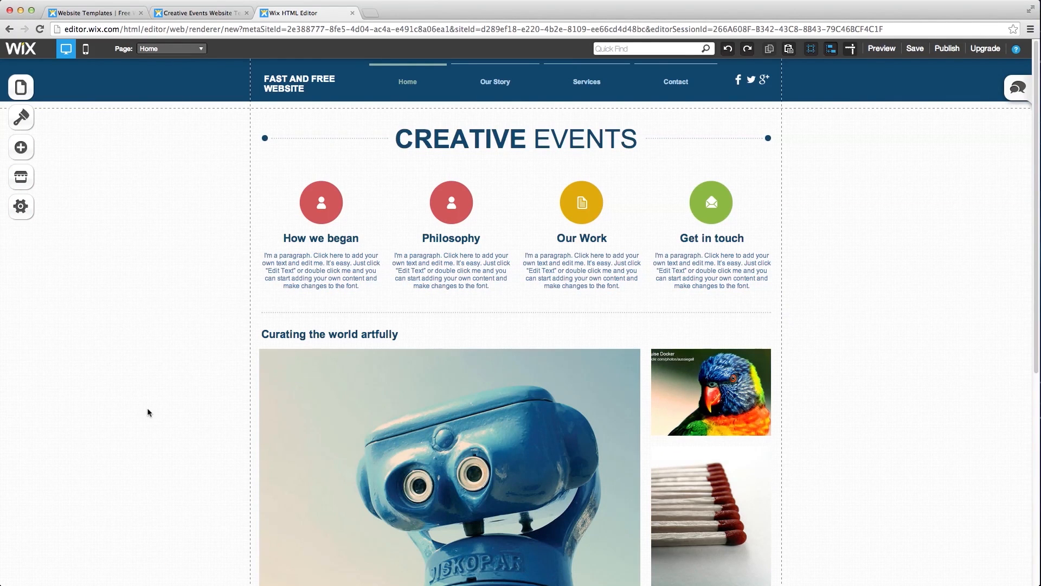
click(20, 124)
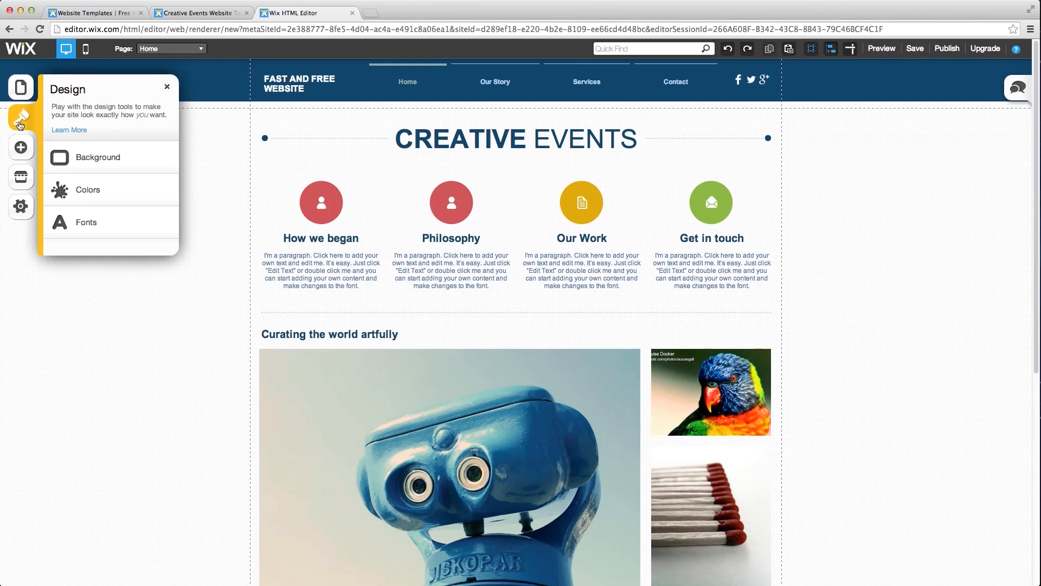
- Try condensed serif and script font schemes, apply a sans-serif scheme, and open Customize Fonts
click(85, 222)
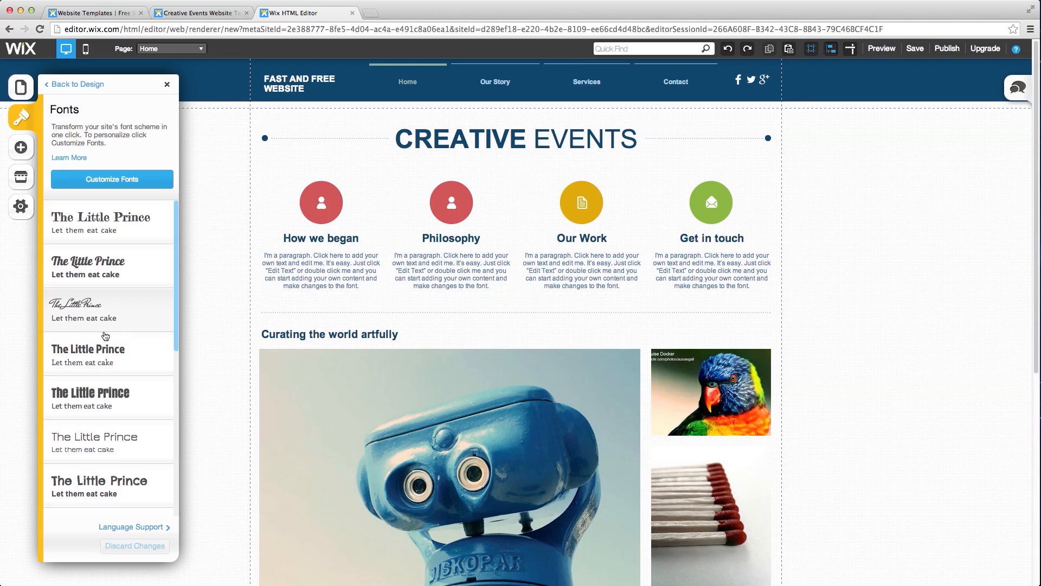
scroll(108, 363, down, 2)
click(110, 305)
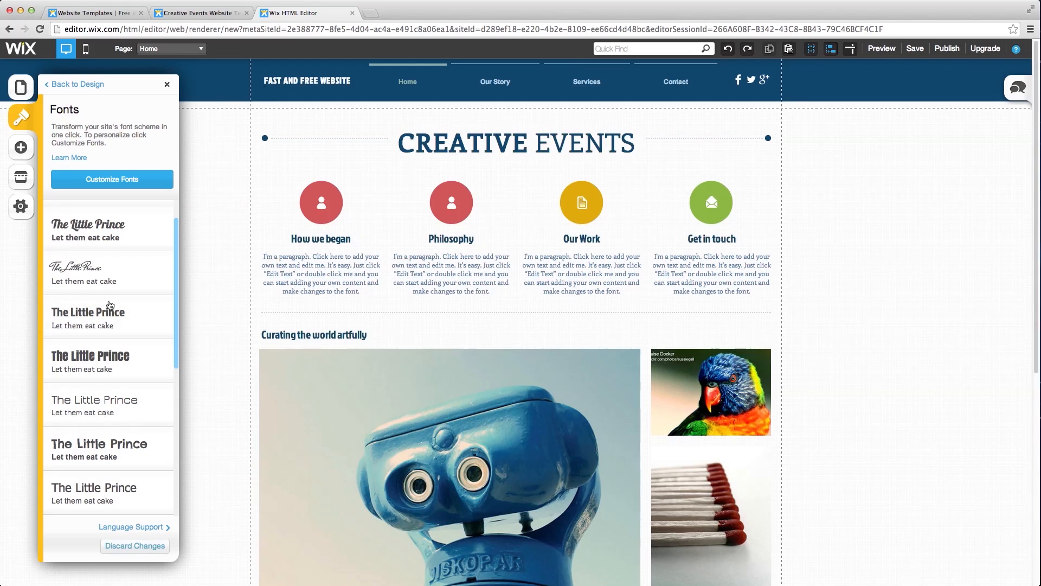
click(110, 287)
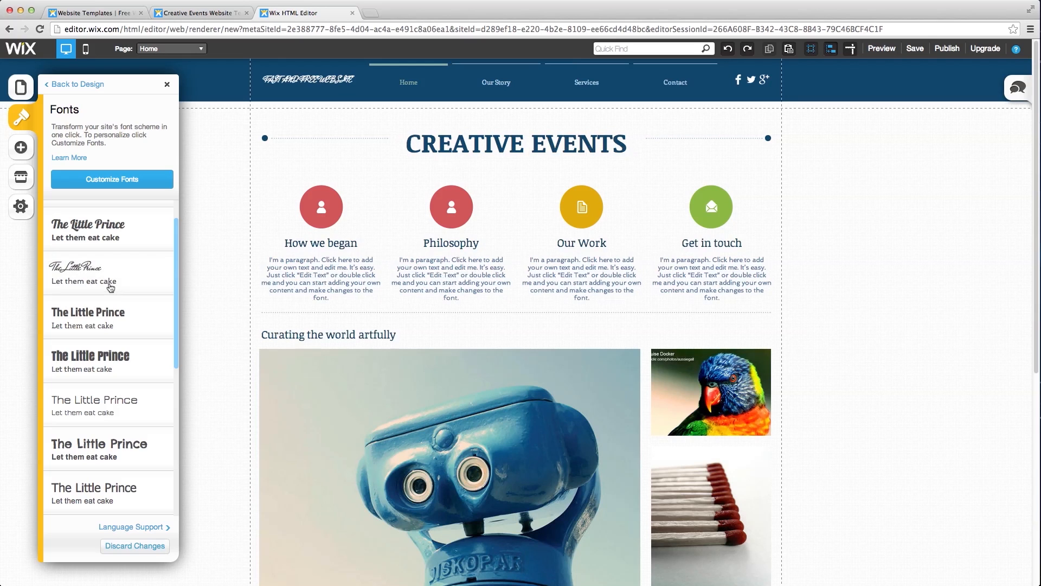
scroll(114, 293, down, 5)
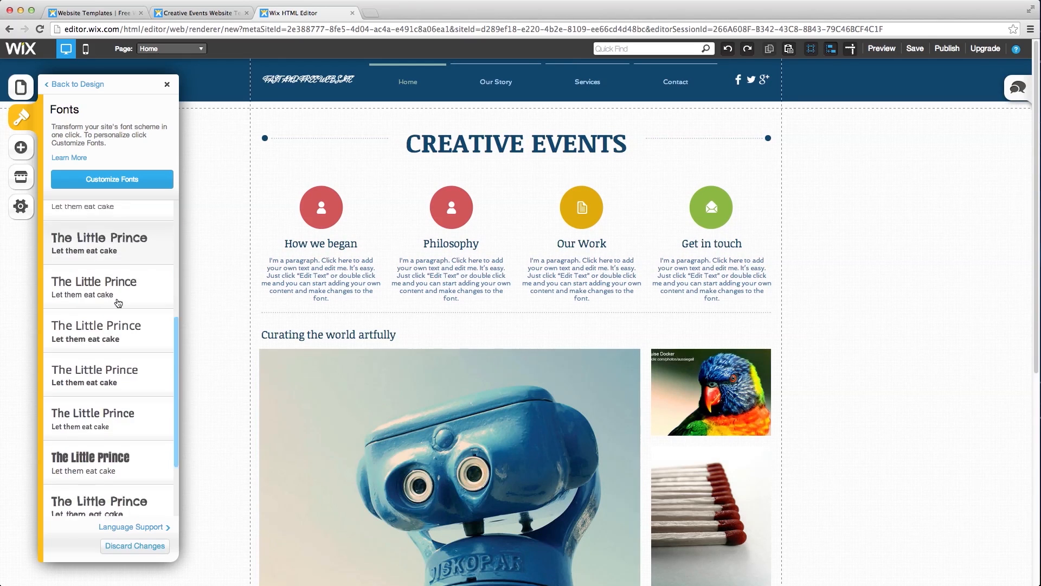
scroll(118, 303, down, 5)
click(110, 287)
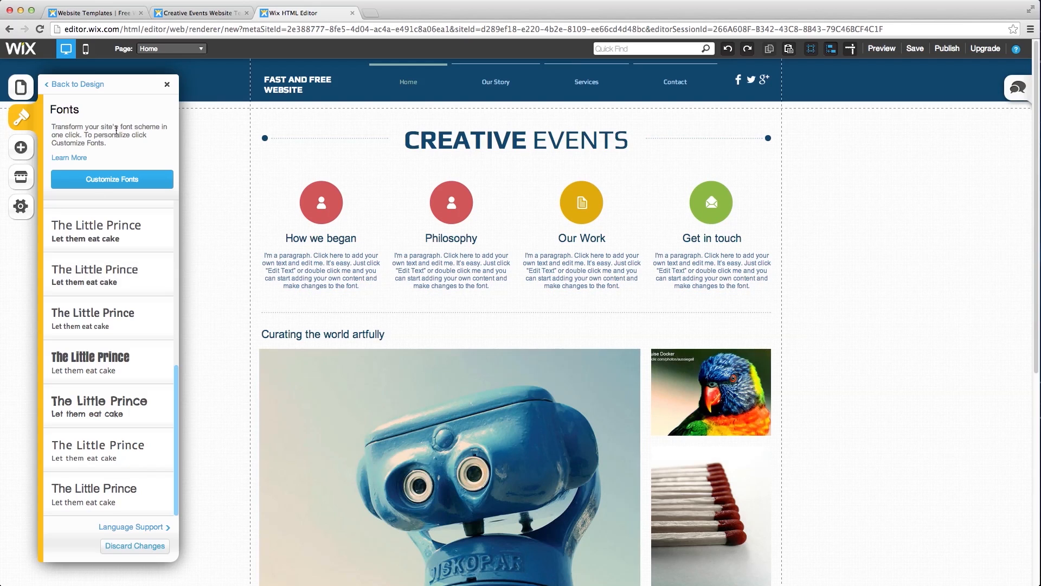
click(116, 179)
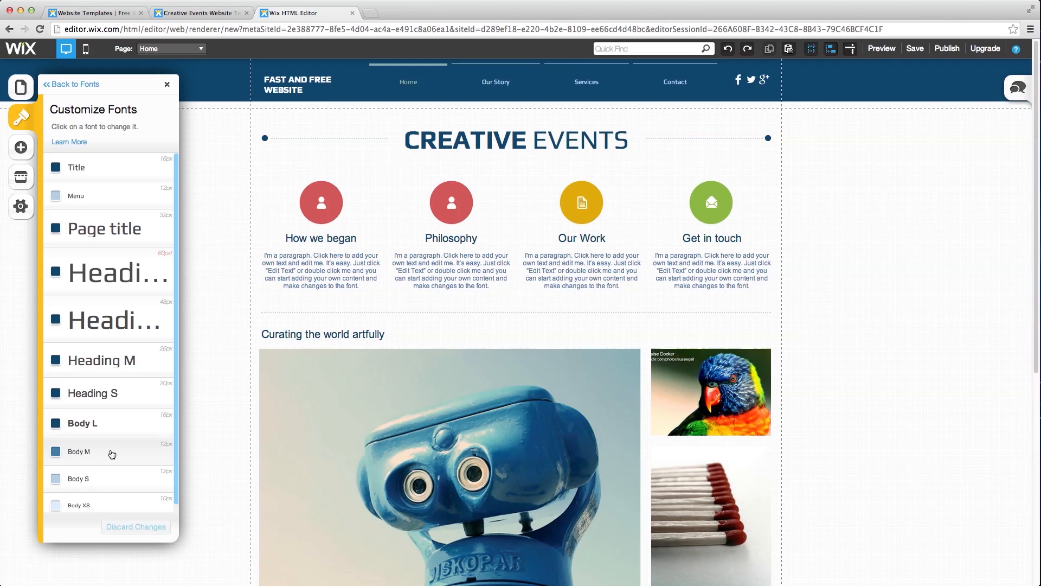
- Set the Body M text style size to 14px
click(111, 454)
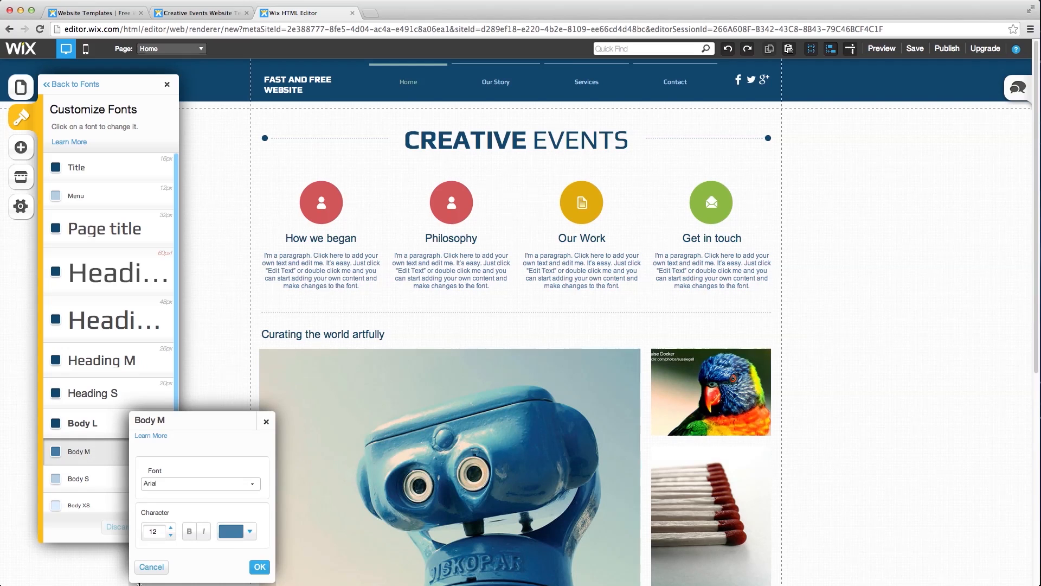
click(173, 530)
click(173, 530)
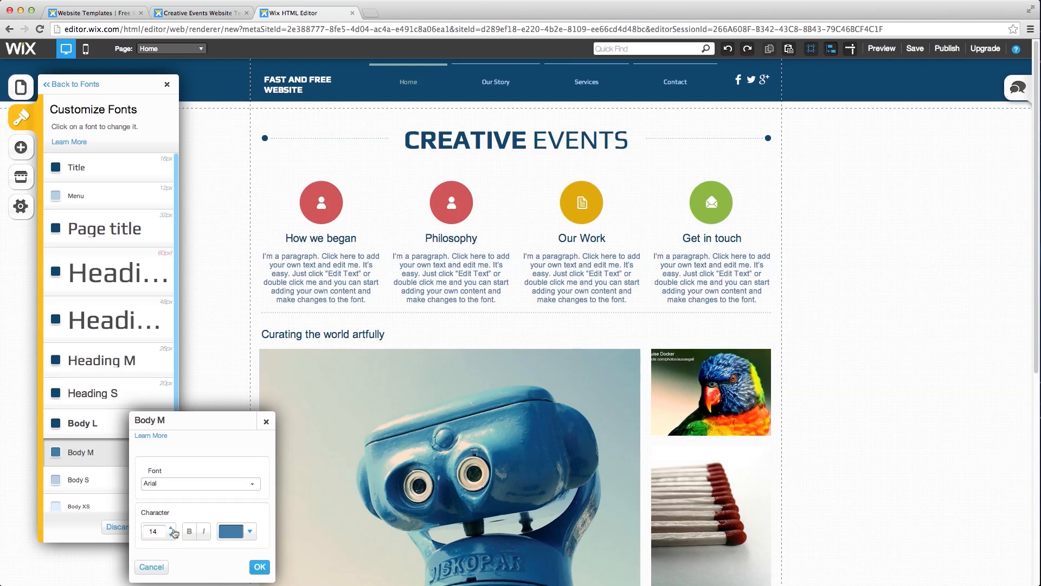
click(173, 530)
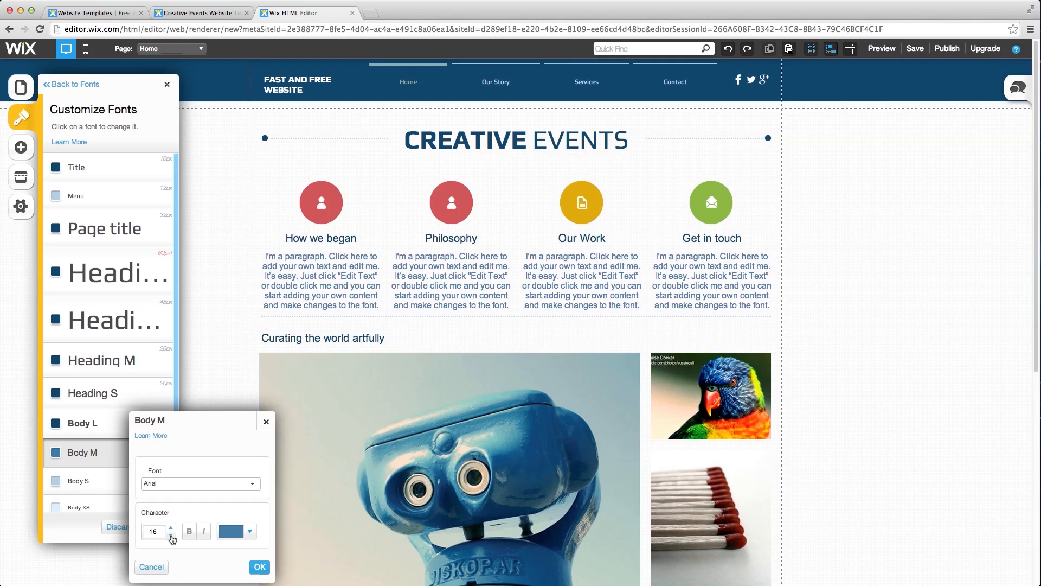
click(171, 537)
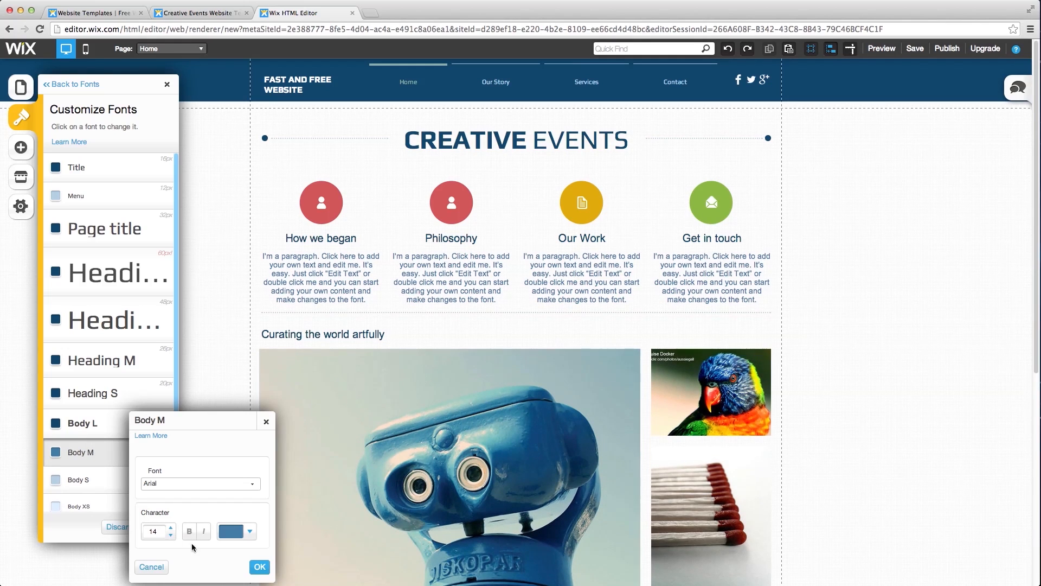
click(259, 566)
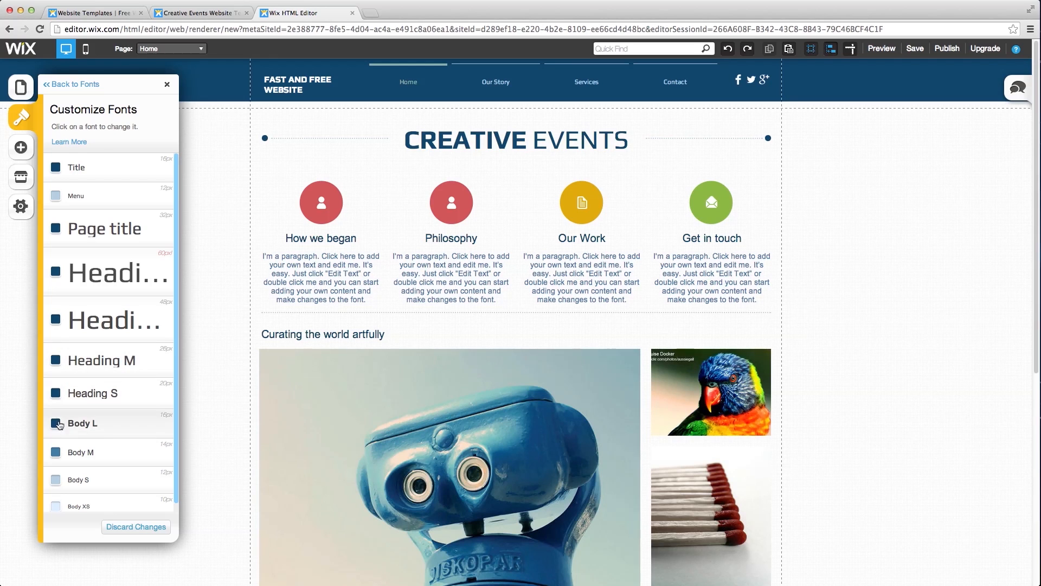
- Raise the Heading S font size to 24px, leaving Heading M unchanged
click(140, 364)
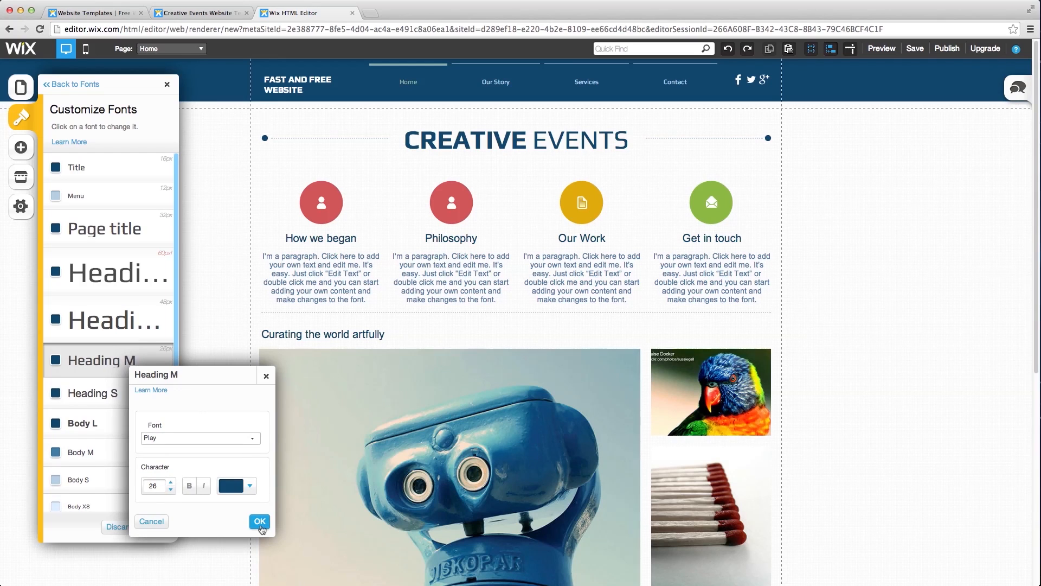
click(151, 522)
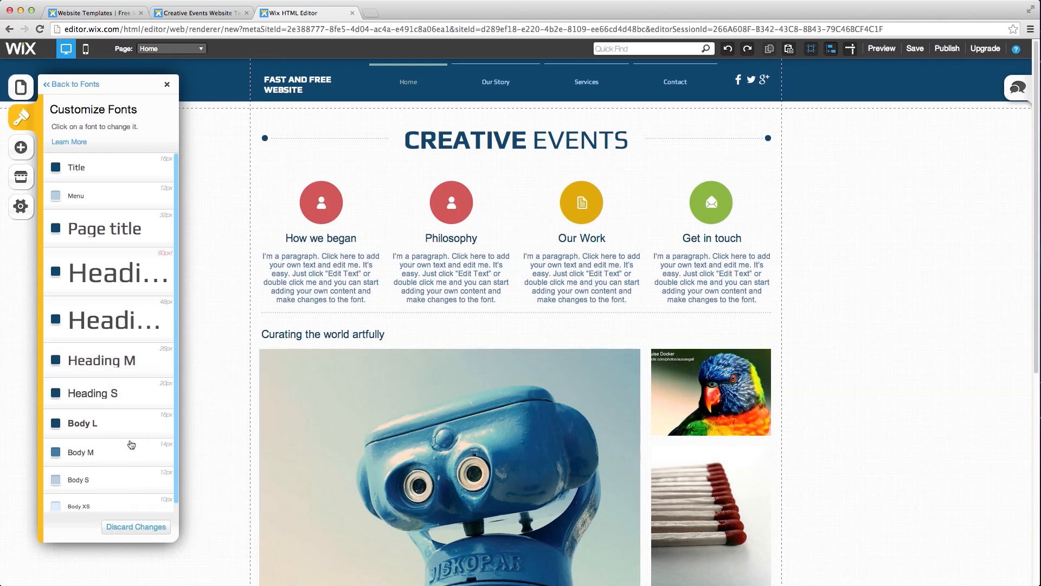
click(113, 397)
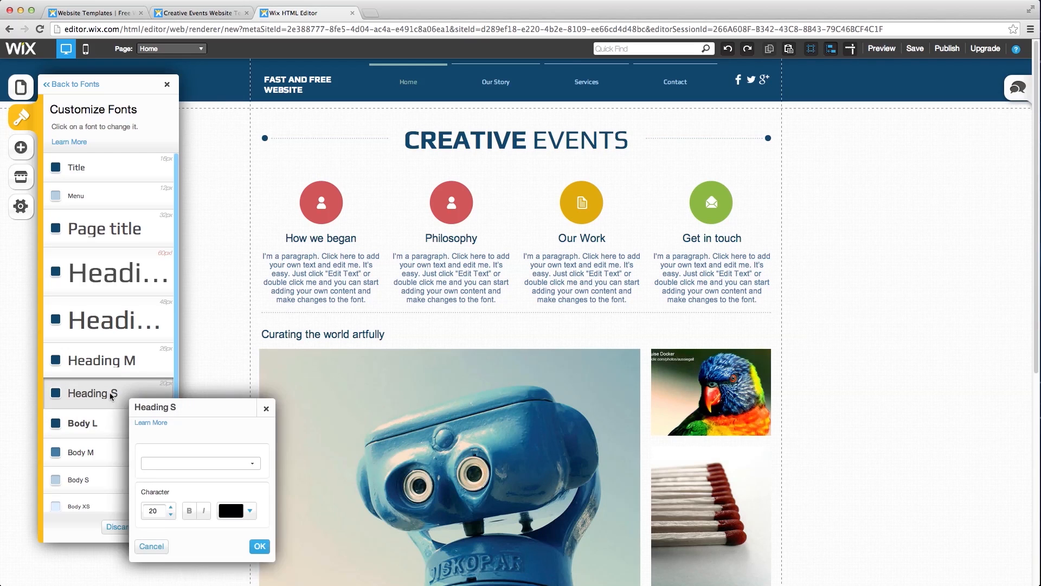
click(172, 514)
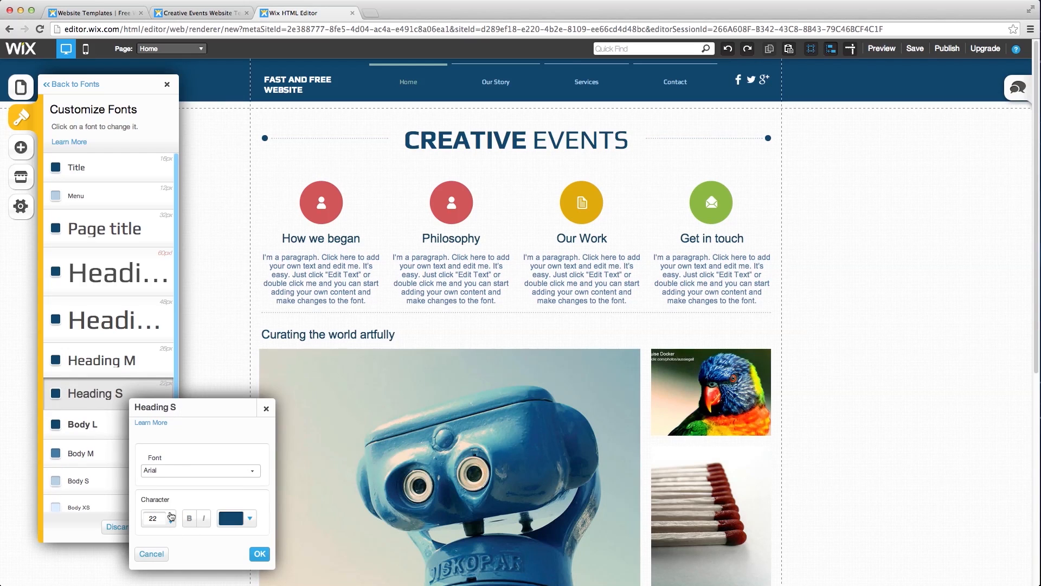
click(171, 514)
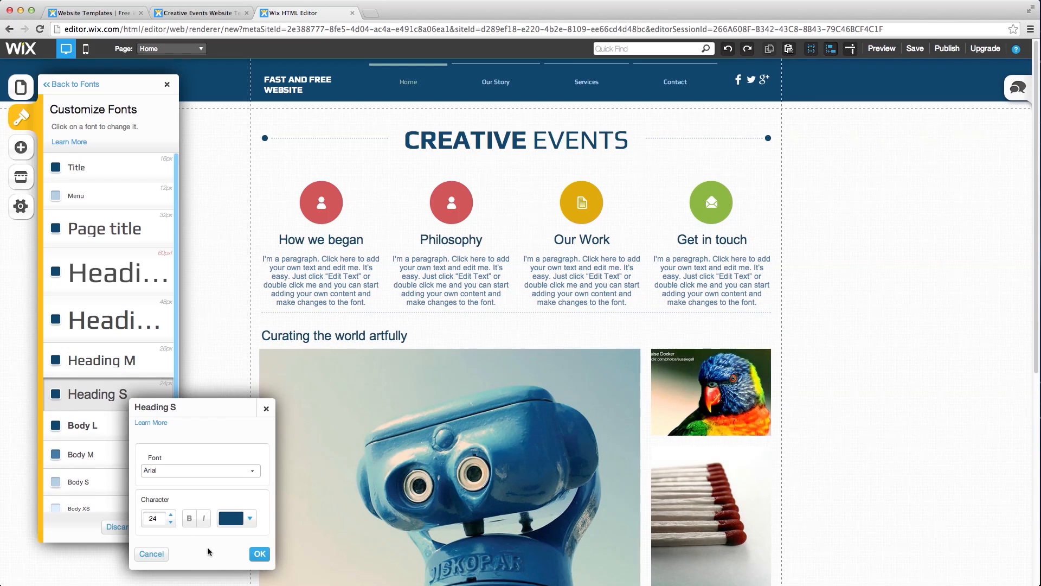
click(260, 554)
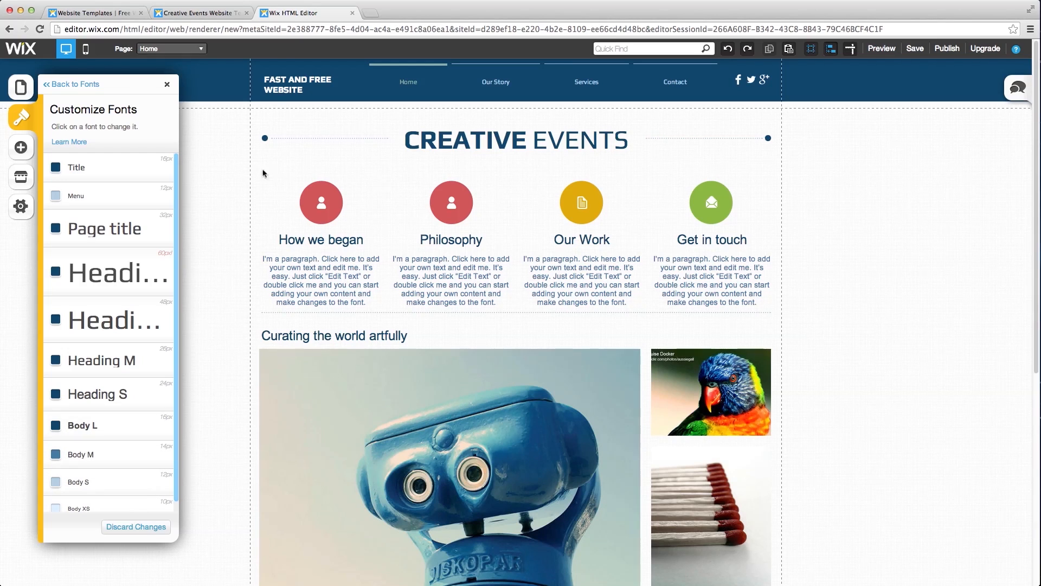
- Back out from font settings to the main Design options and bring up the save dialog
click(86, 84)
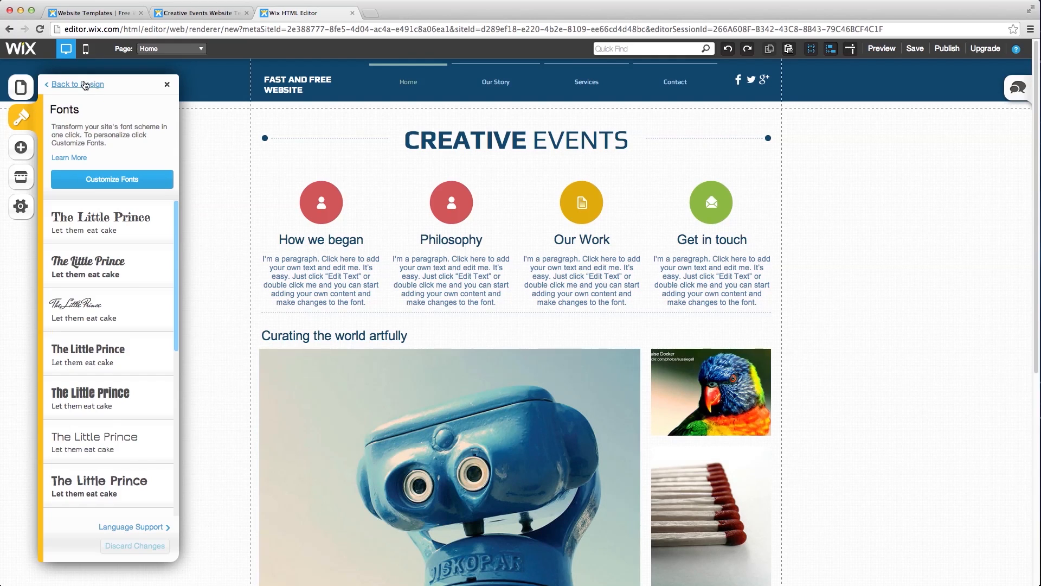
click(84, 85)
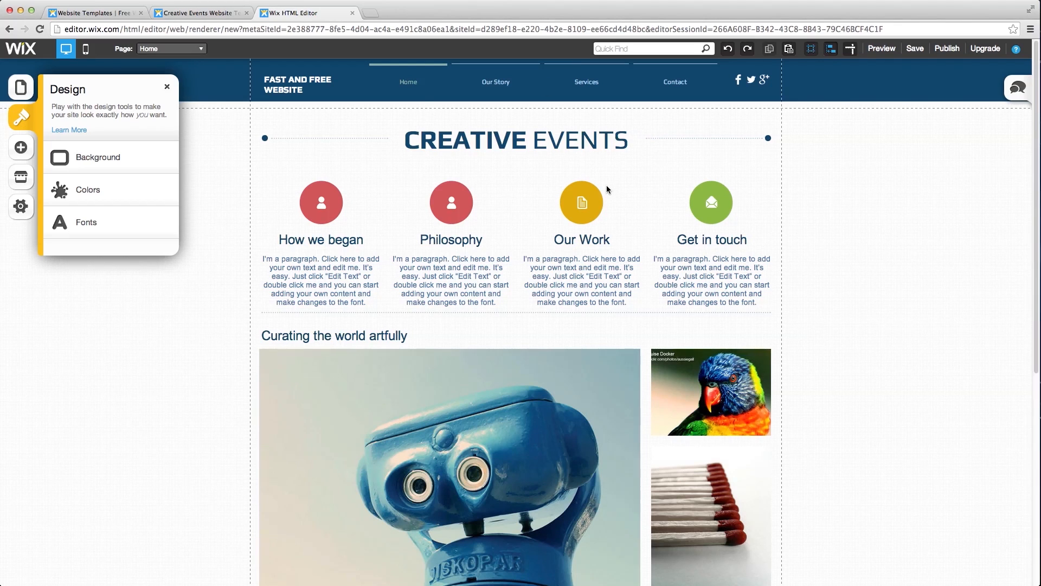
click(916, 48)
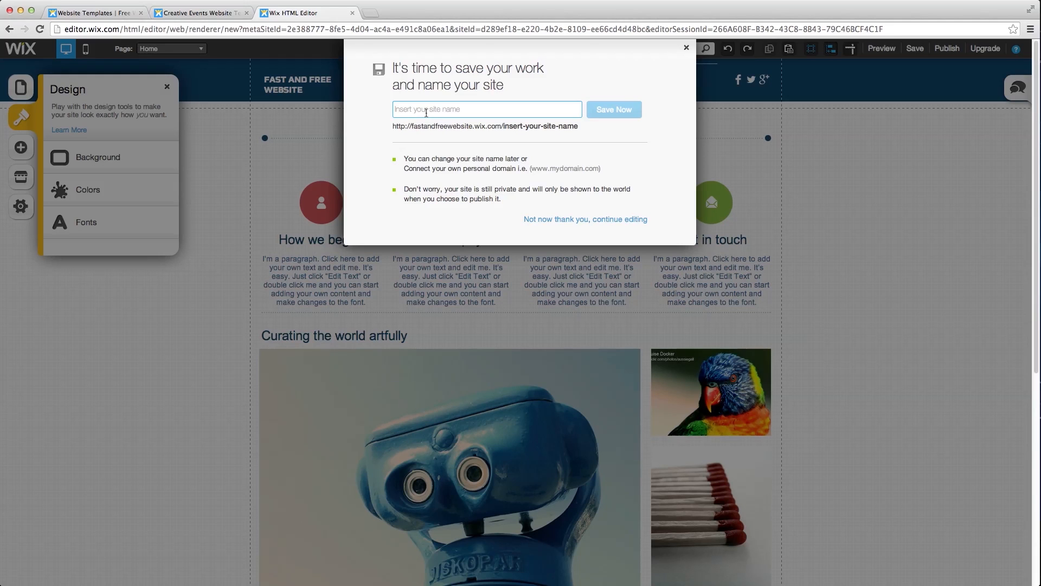
- Enter 'fast free website' as the site name and save
drag(394, 126, 454, 129)
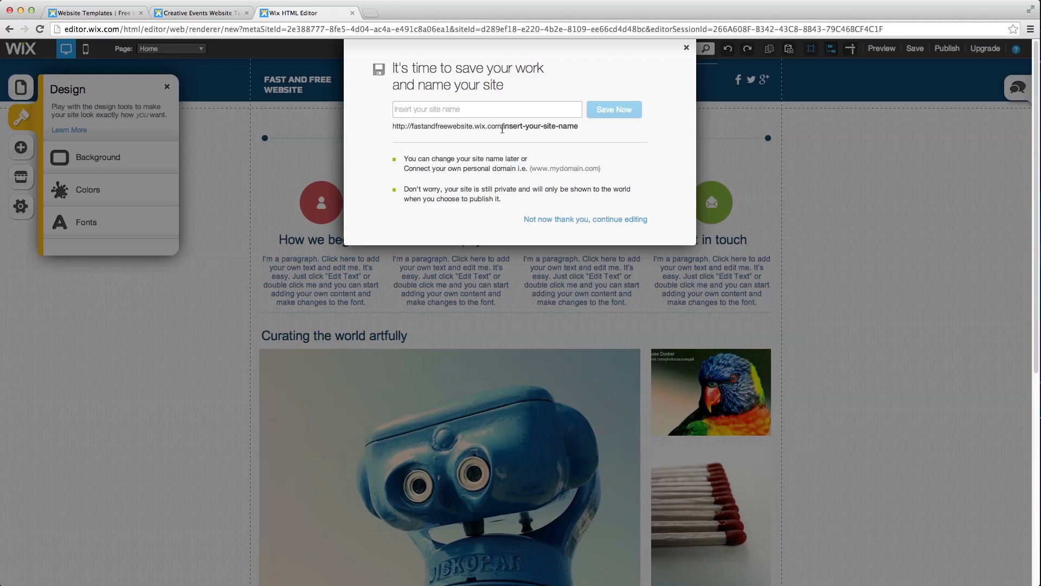
click(490, 116)
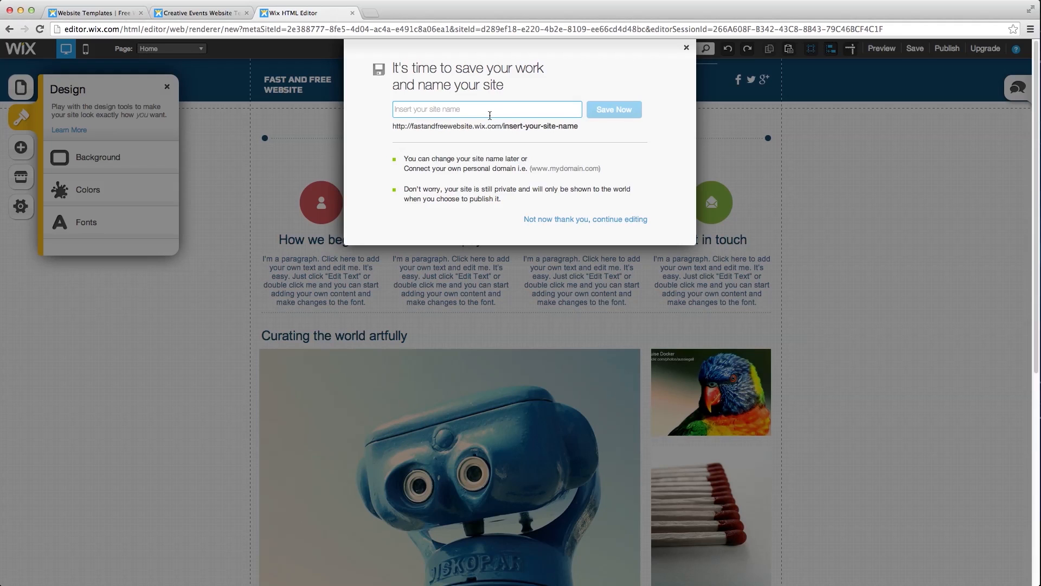
text(fast adn)
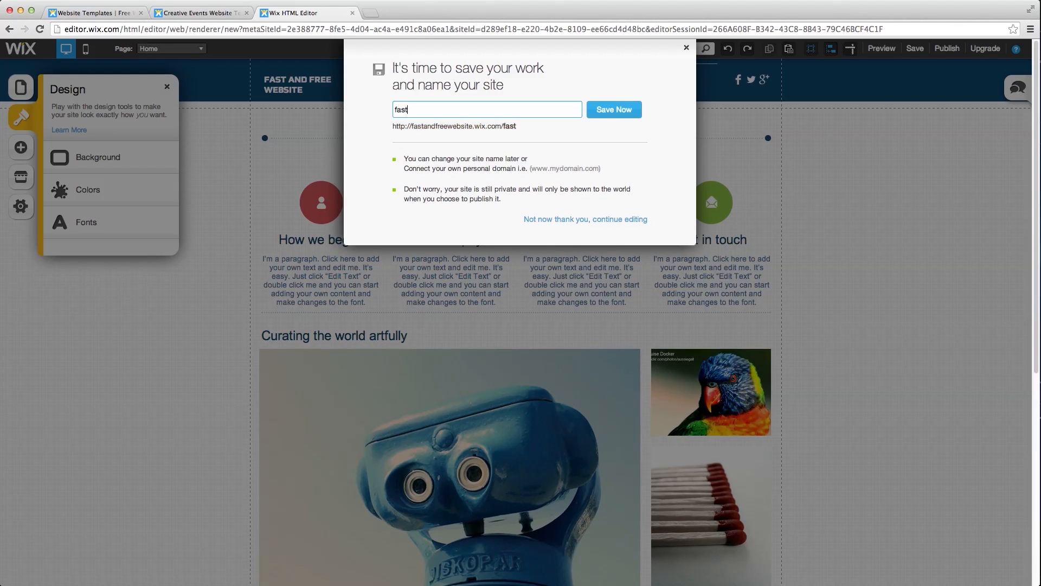
key(BackSpace)
key(BackSpace)
text(nd free wen)
text(site)
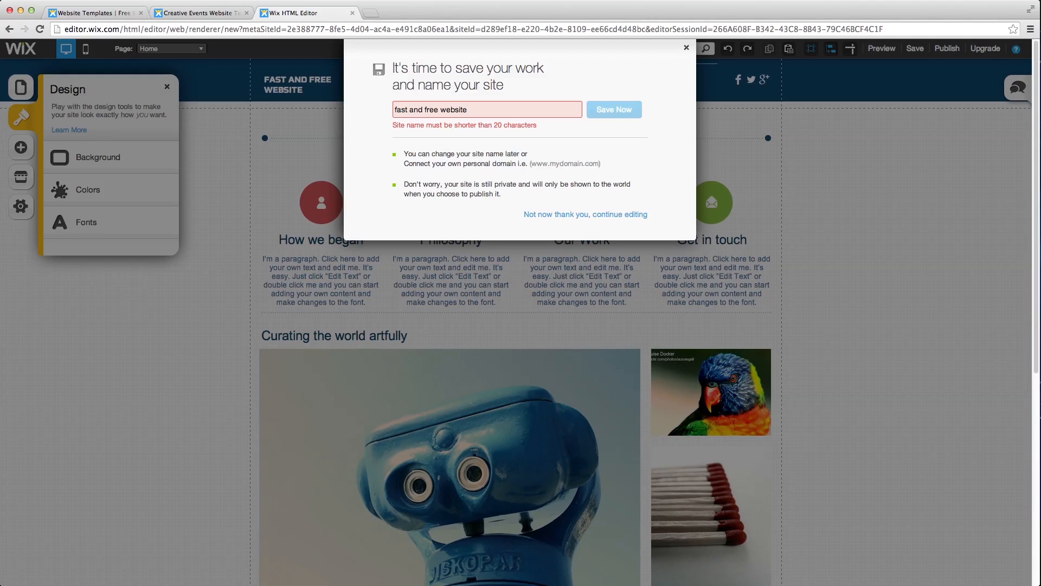
key(BackSpace)
key(BackSpace)
key(BackSpace)
key(BackSpace)
key(BackSpace)
key(BackSpace)
key(BackSpace)
key(BackSpace)
key(BackSpace)
key(BackSpace)
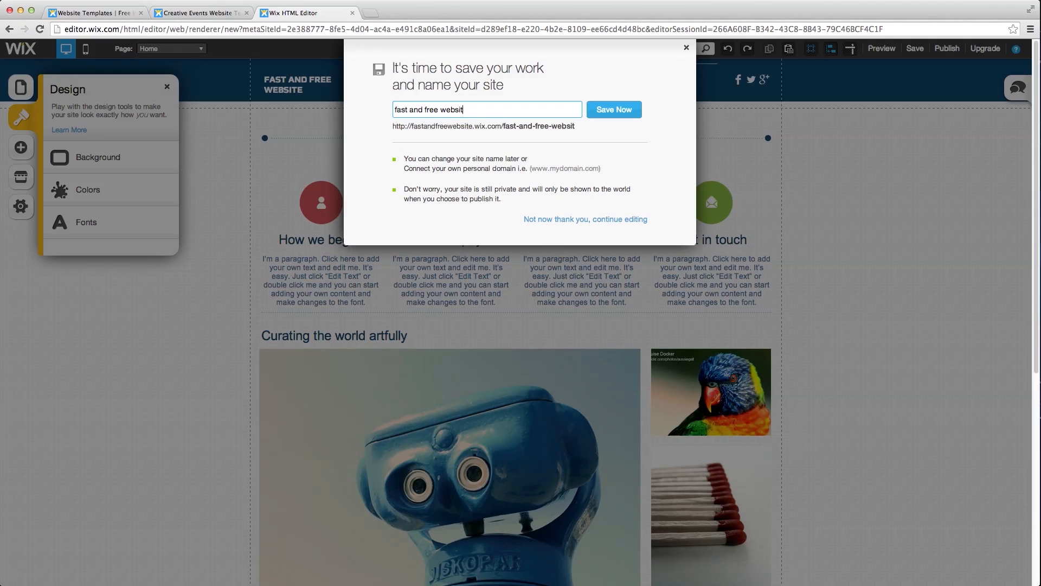
key(BackSpace)
key(BackSpace)
key(BackSpace)
key(BackSpace)
text(free wensote)
key(BackSpace)
text(ite)
click(621, 110)
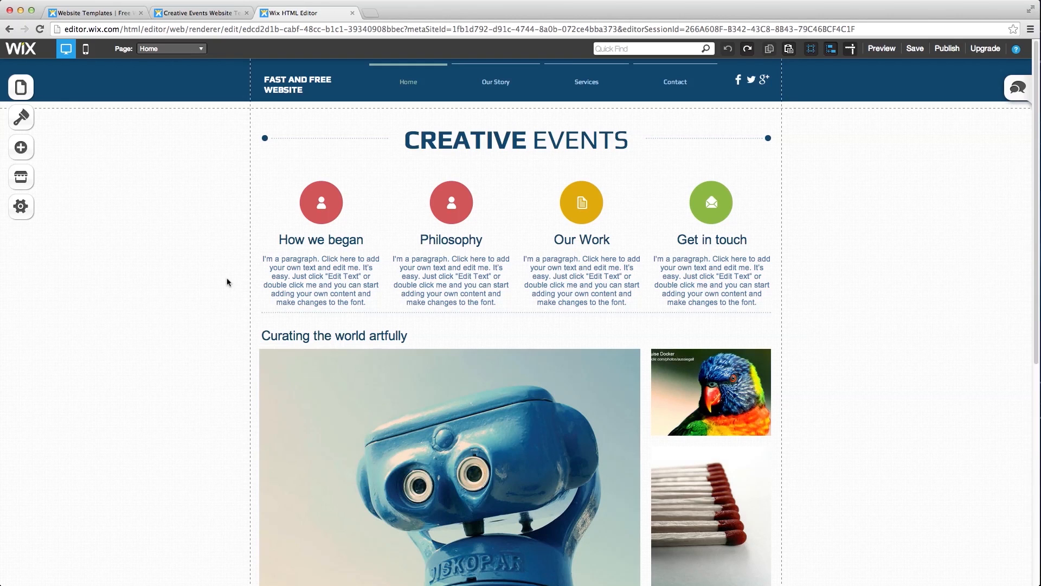
- Drag Our Story in the Pages panel to become a subpage of Services
click(26, 92)
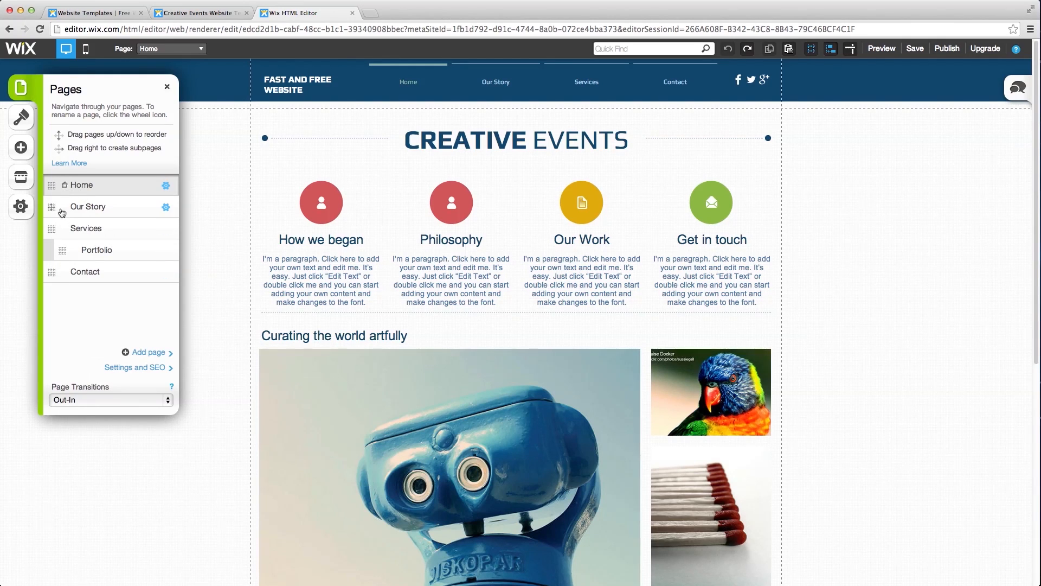
drag(53, 206, 51, 273)
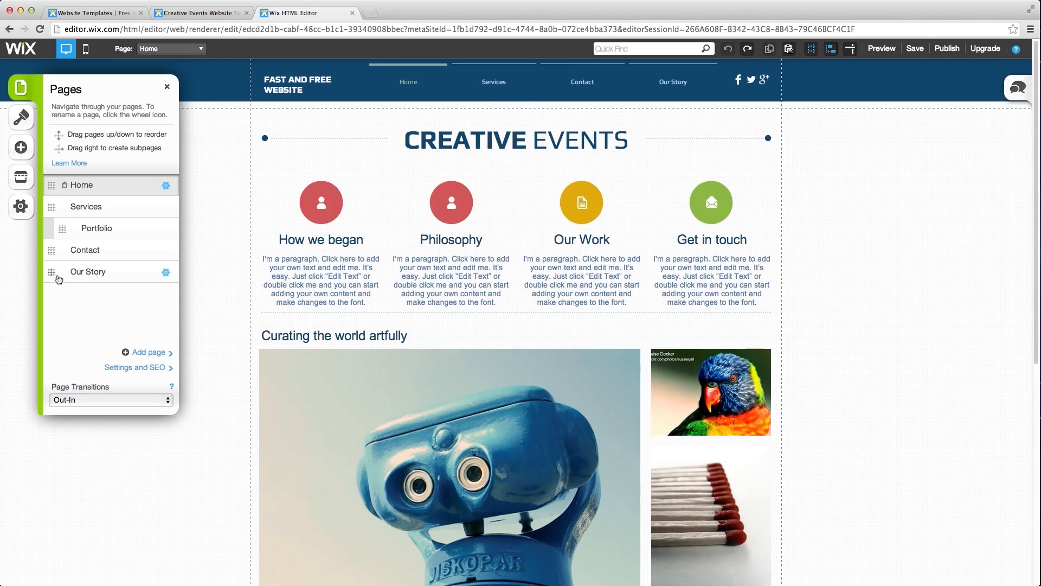
drag(59, 279, 60, 249)
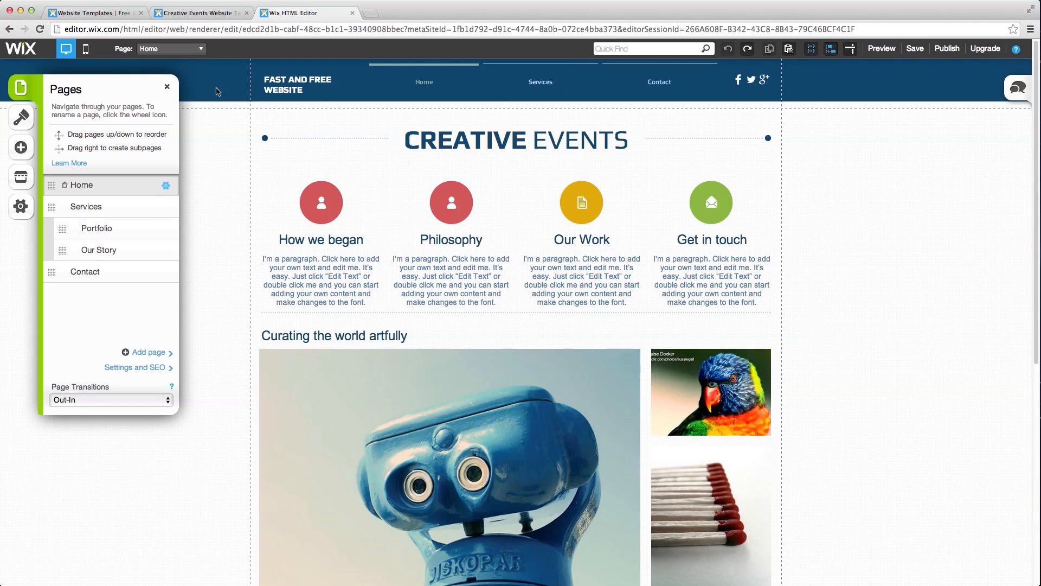
click(166, 88)
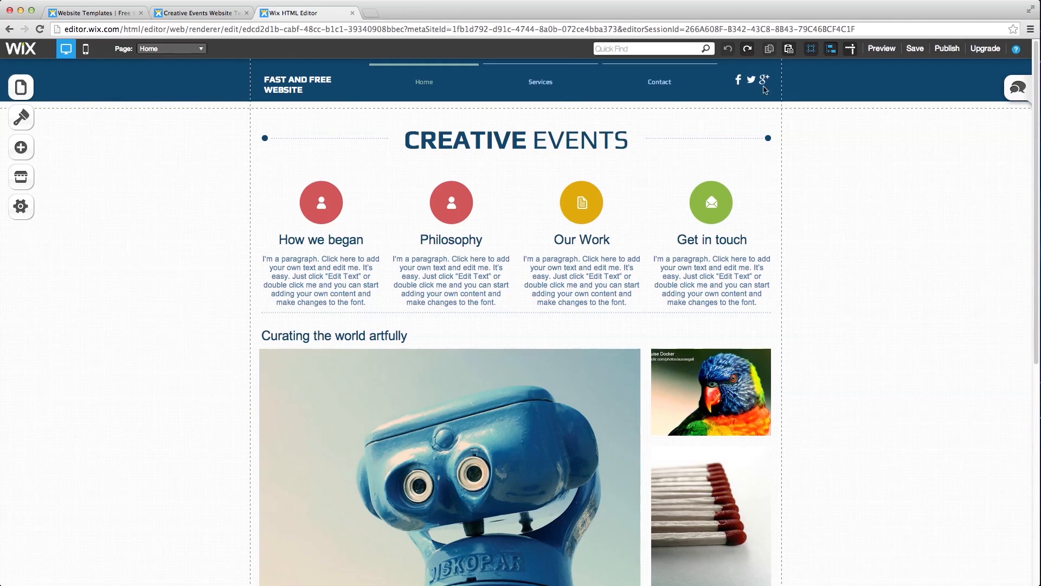
- Preview the site to check the Services submenu, then return to the editor's page list
click(876, 51)
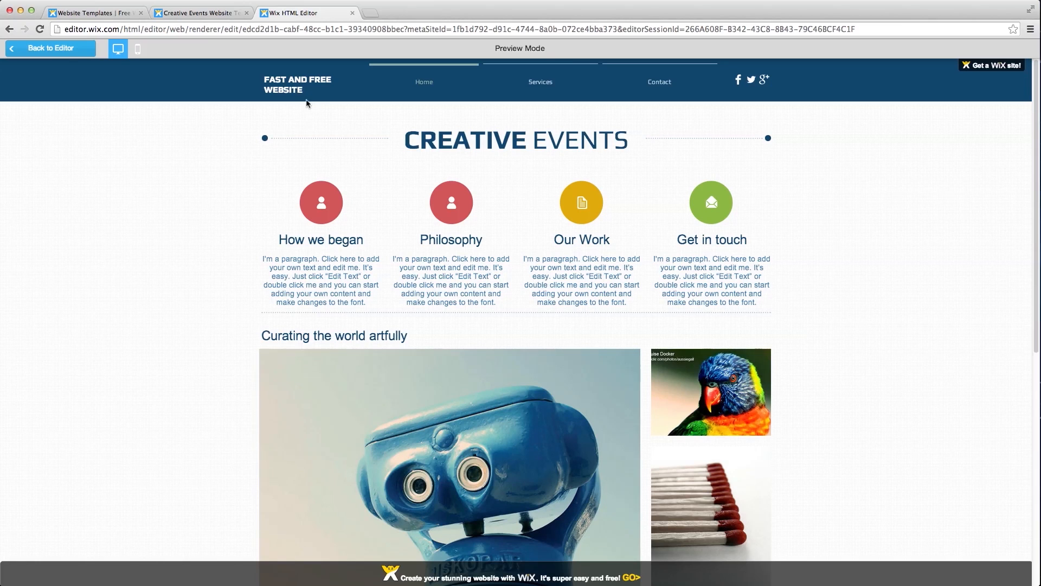
mouse_move(529, 89)
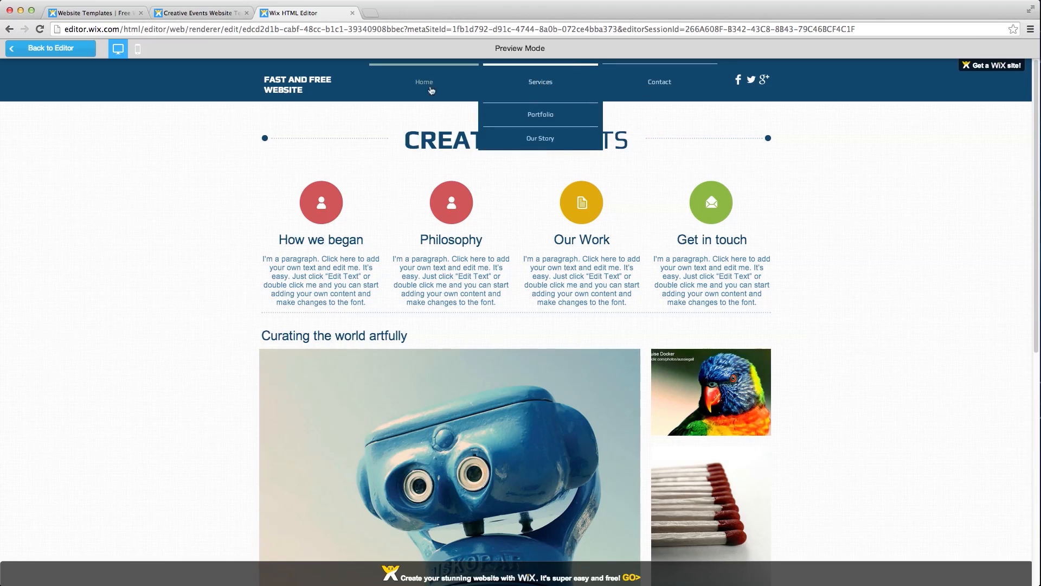
click(51, 48)
click(20, 87)
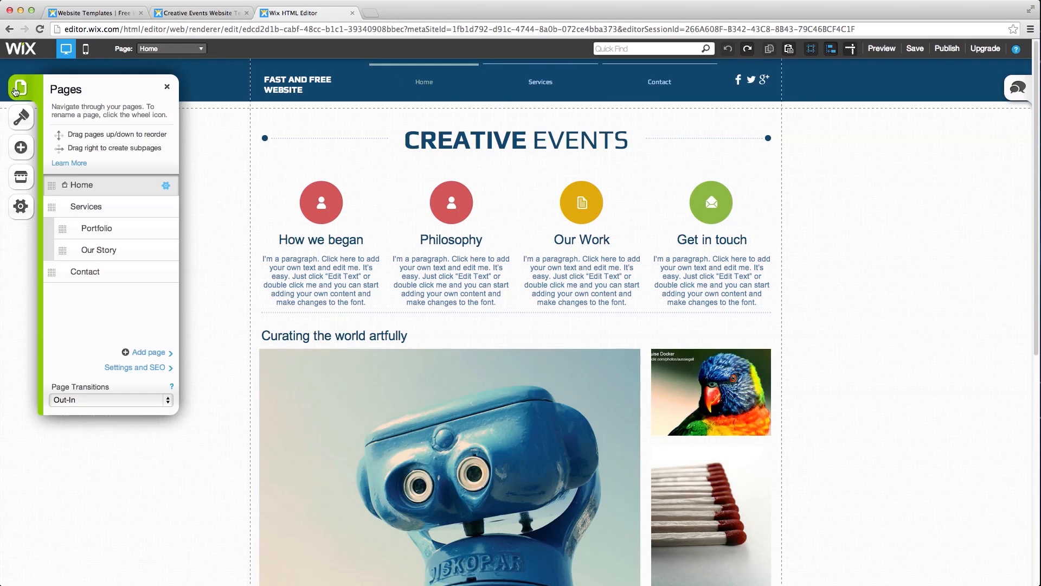
- Move Our Story back to top level and add a new page from the About2 layout
drag(62, 250, 50, 203)
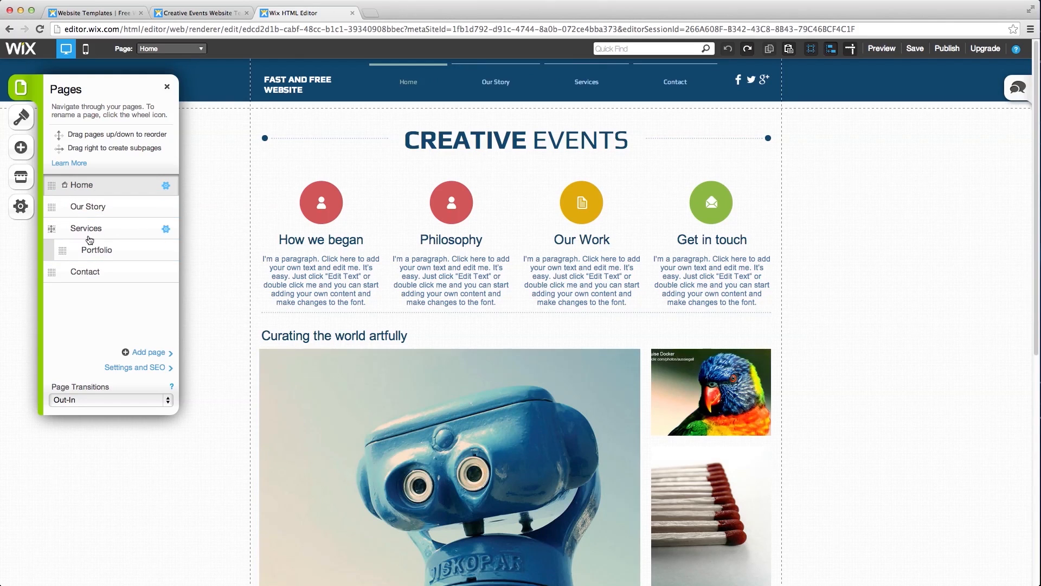
click(148, 353)
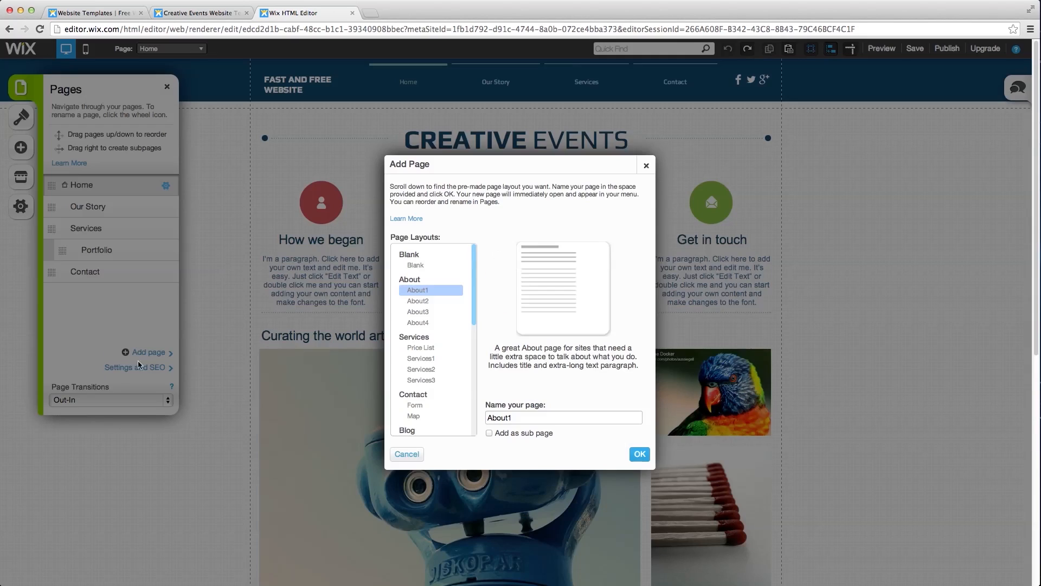
scroll(431, 302, down, 10)
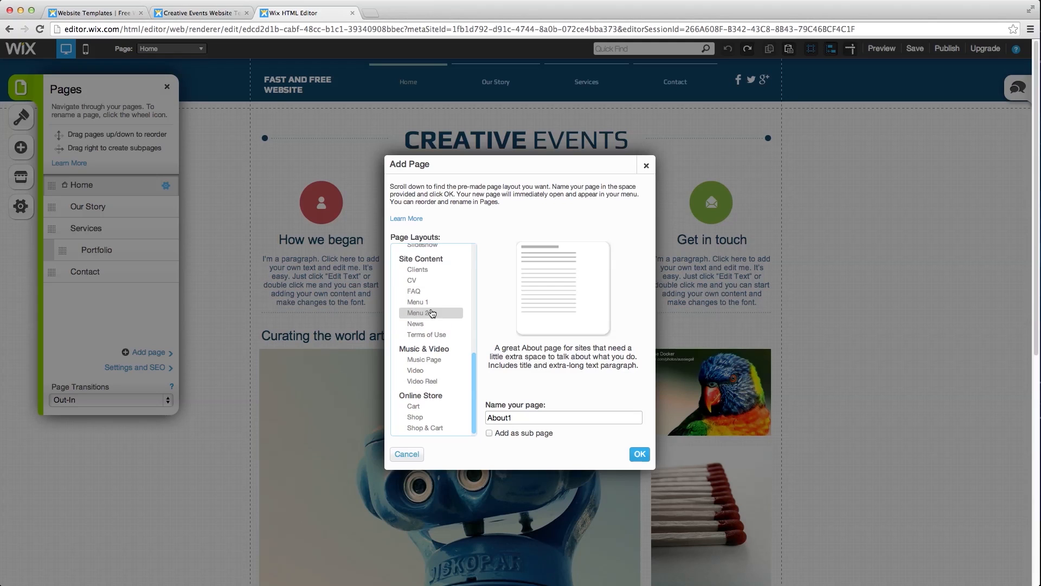
click(431, 296)
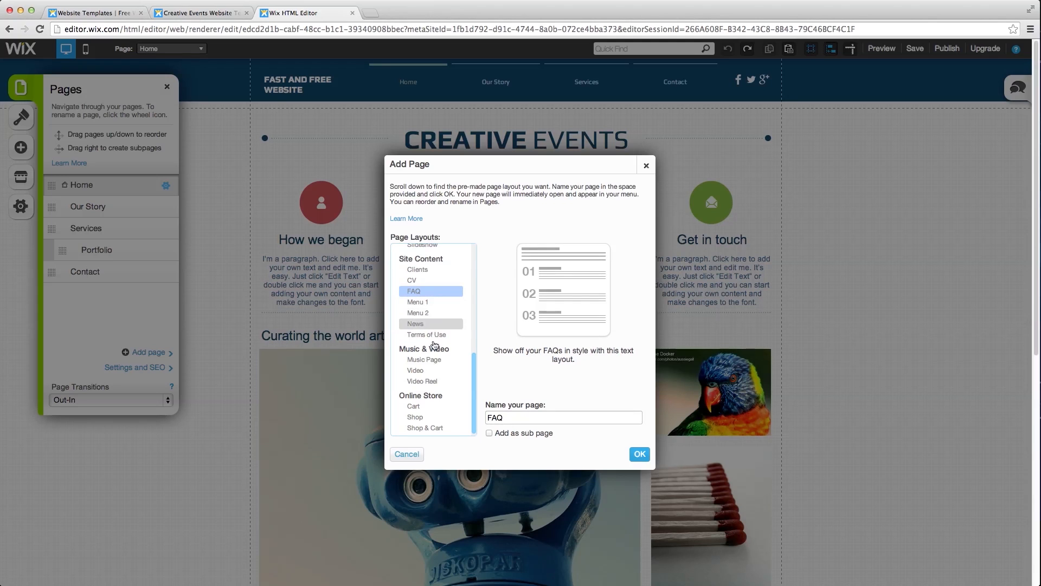
scroll(434, 347, up, 10)
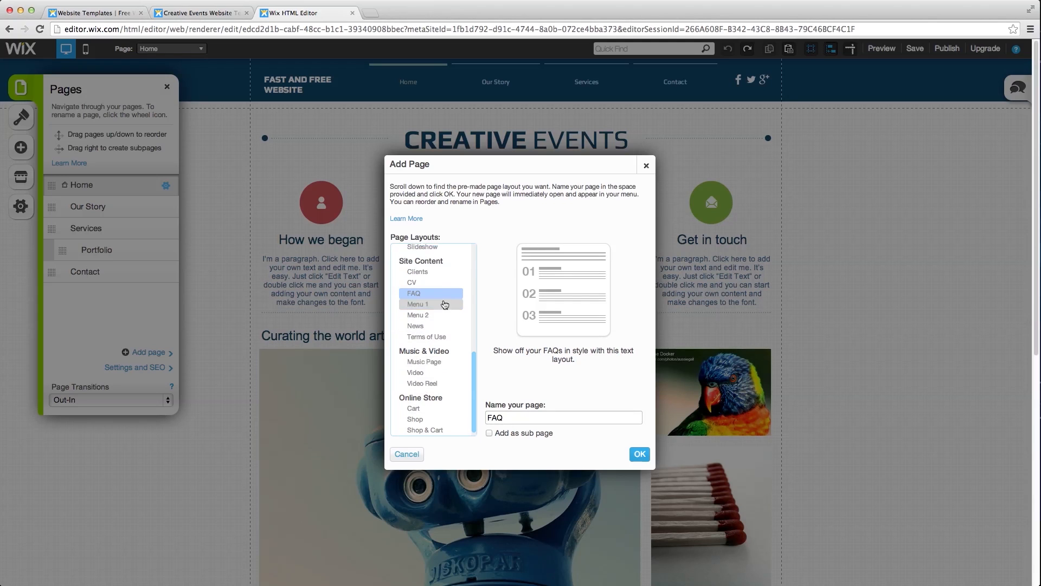
click(415, 266)
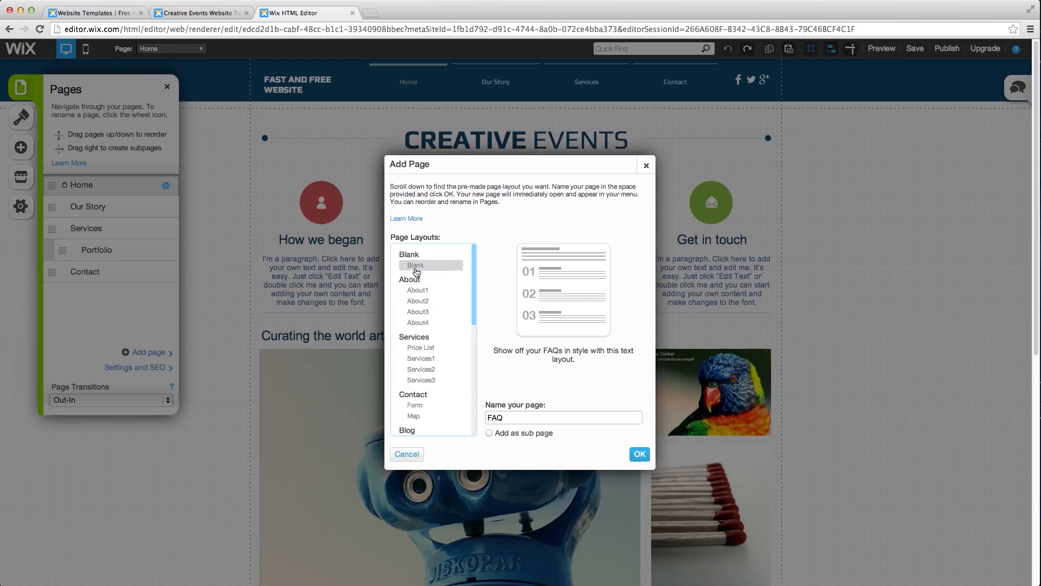
click(419, 303)
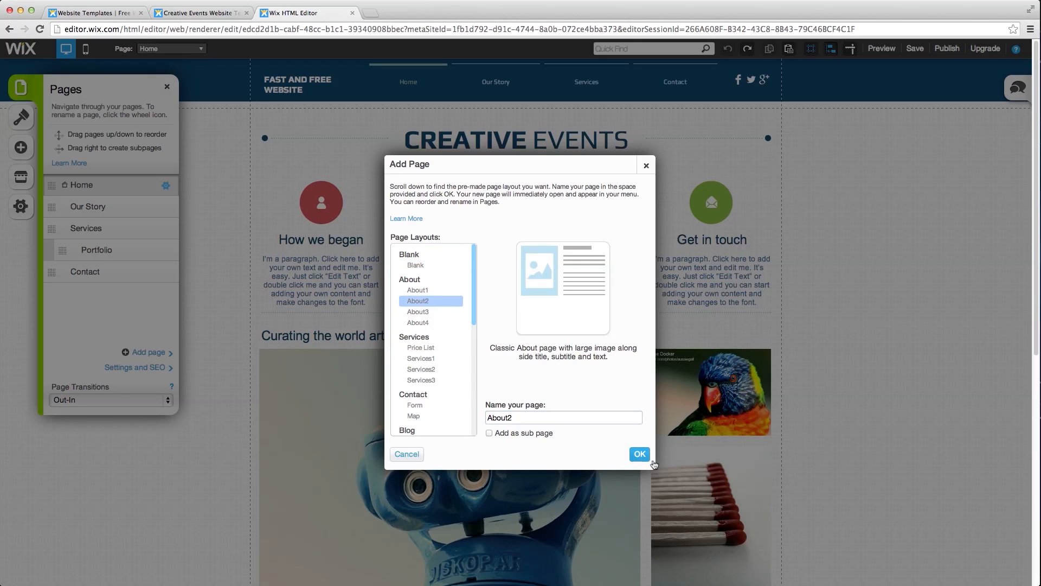
click(642, 459)
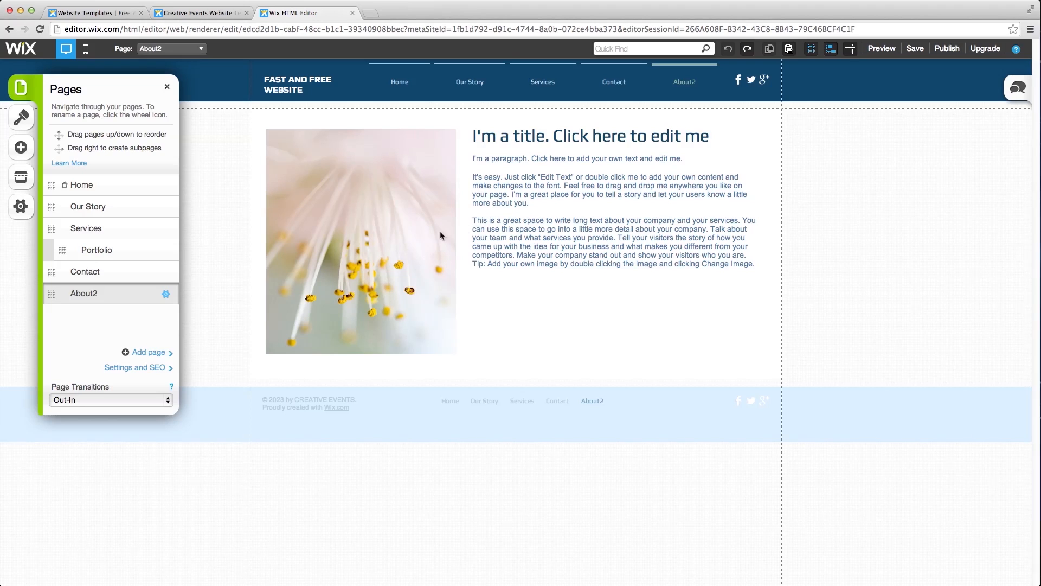
- Delete the About2 page from its settings and confirm the removal
click(168, 296)
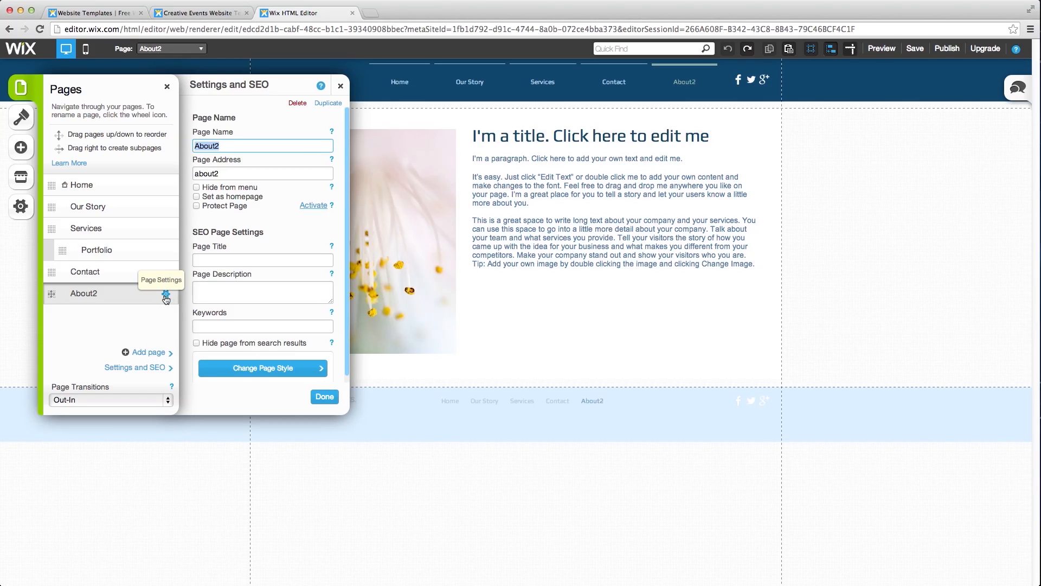
click(297, 104)
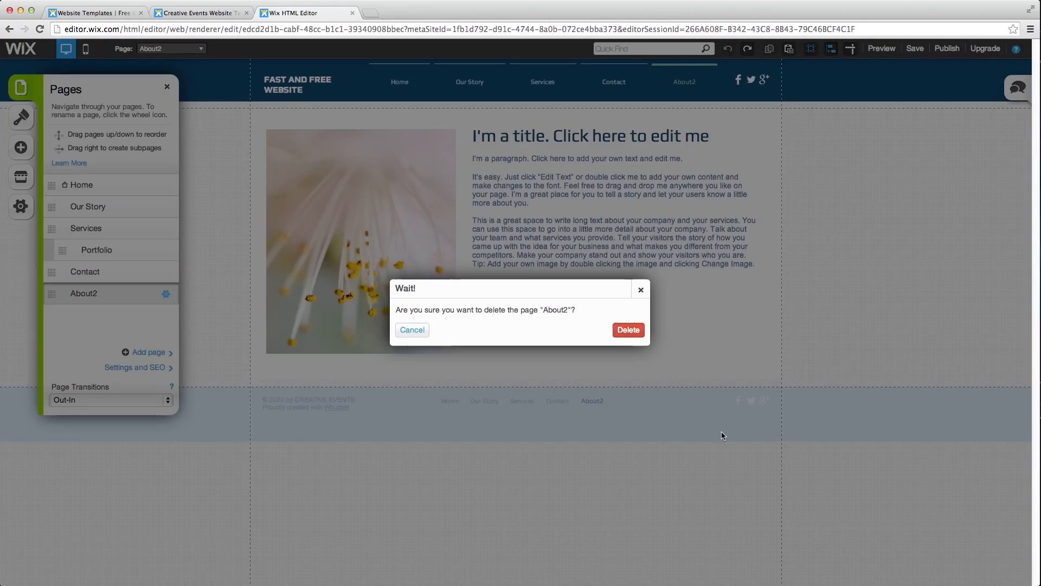
click(625, 330)
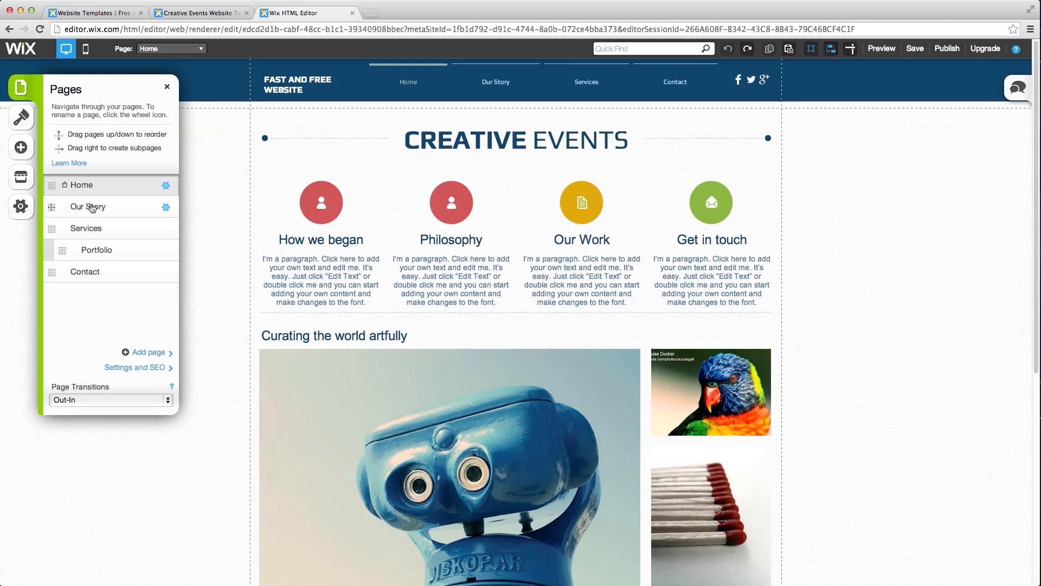
click(166, 209)
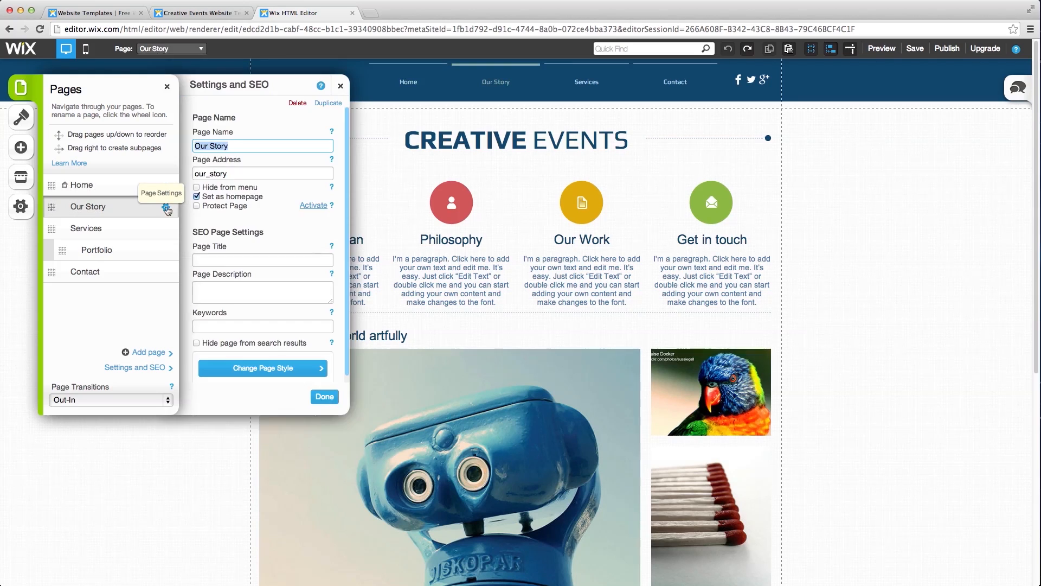
click(197, 198)
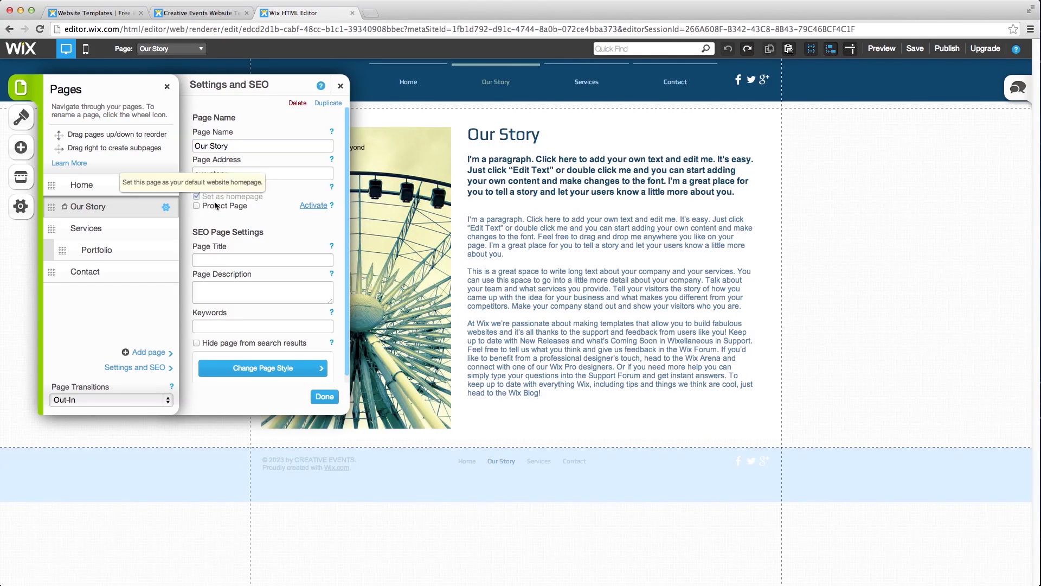
click(328, 402)
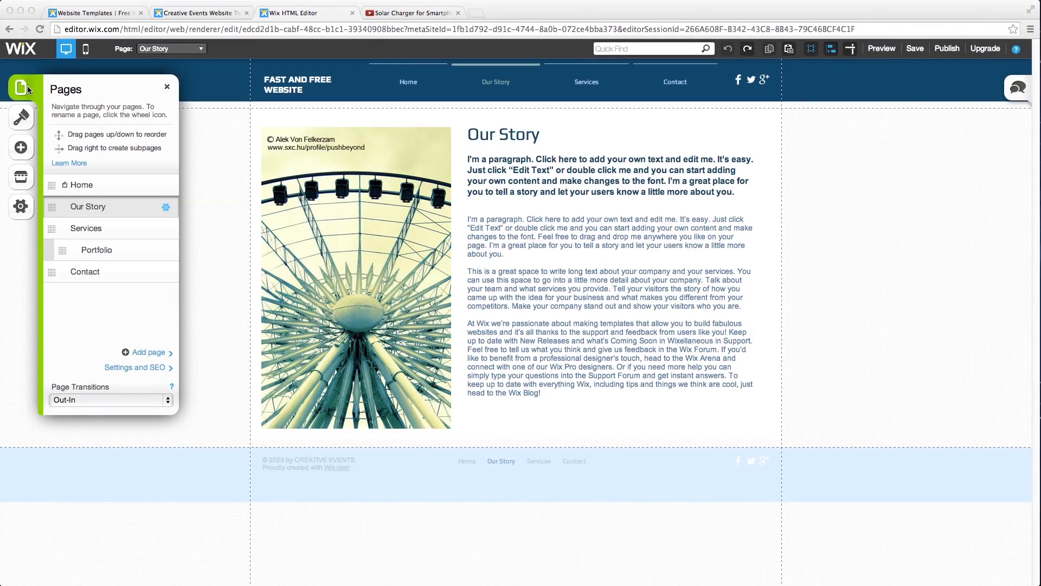
click(171, 48)
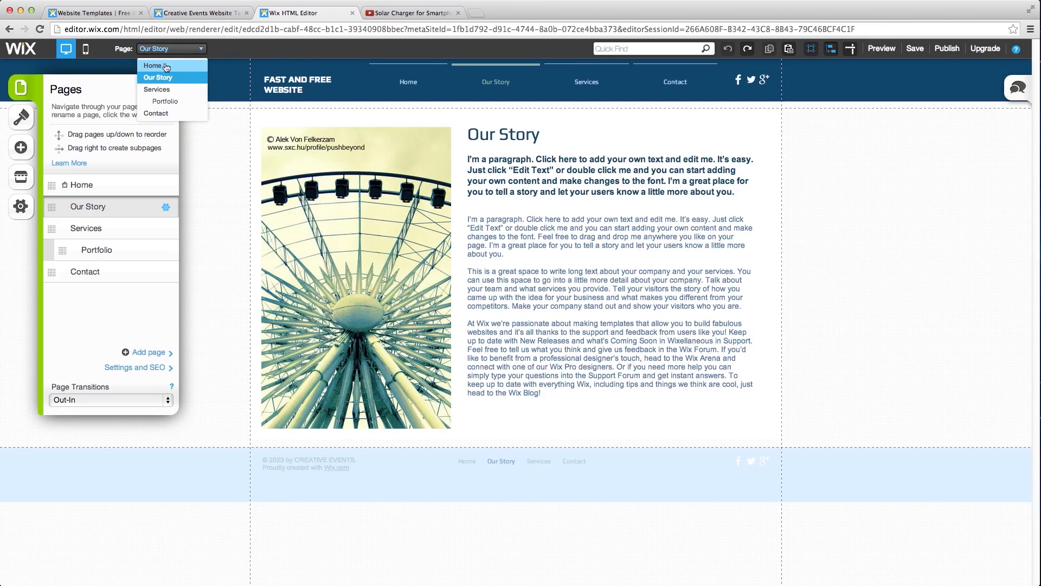
click(166, 67)
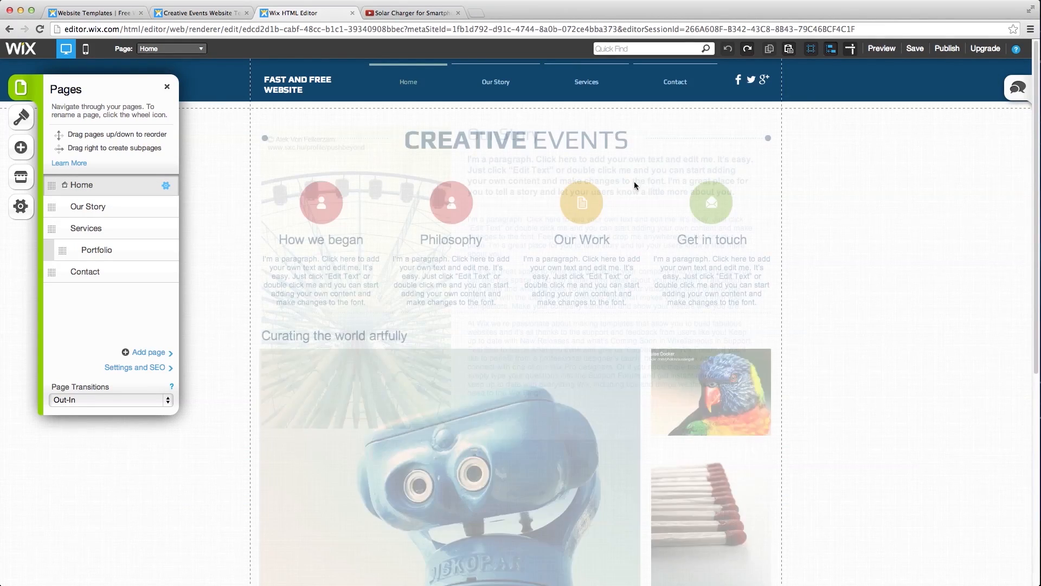
- Delete the four circle icons and their texts: How we began, Philosophy, Our Work, Get in touch
click(167, 87)
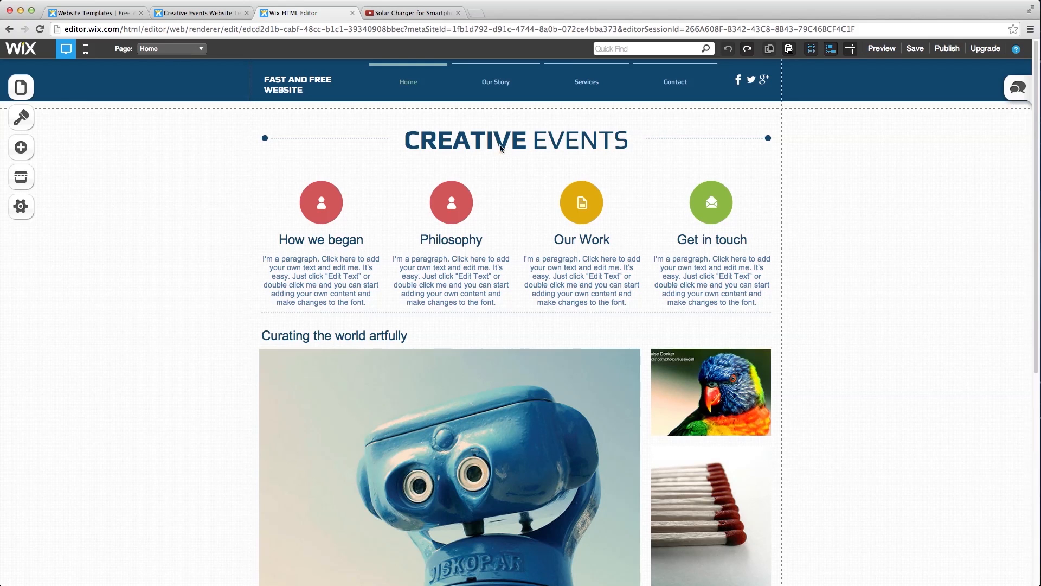
scroll(492, 311, down, 3)
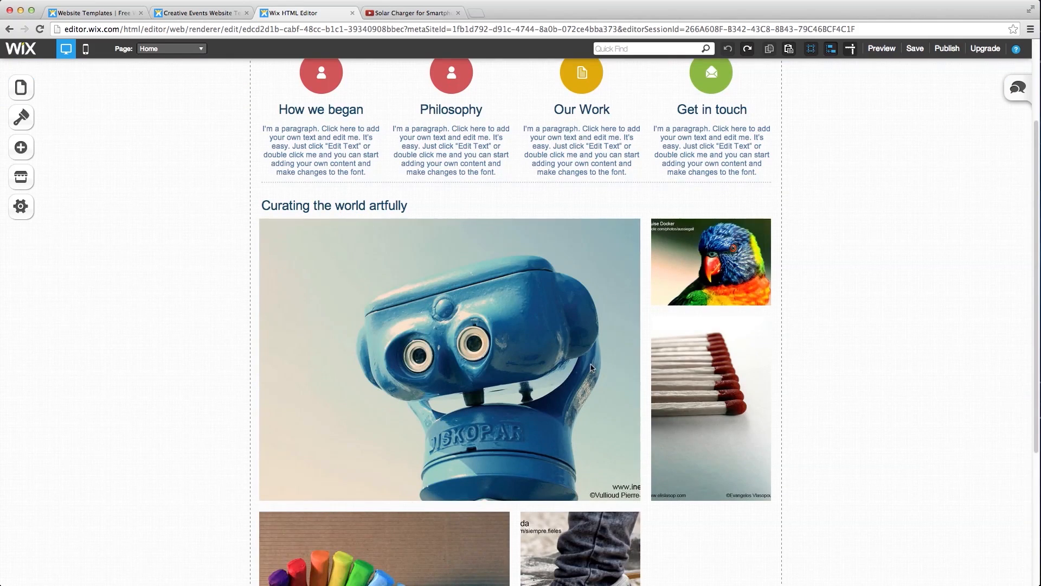
scroll(593, 368, up, 3)
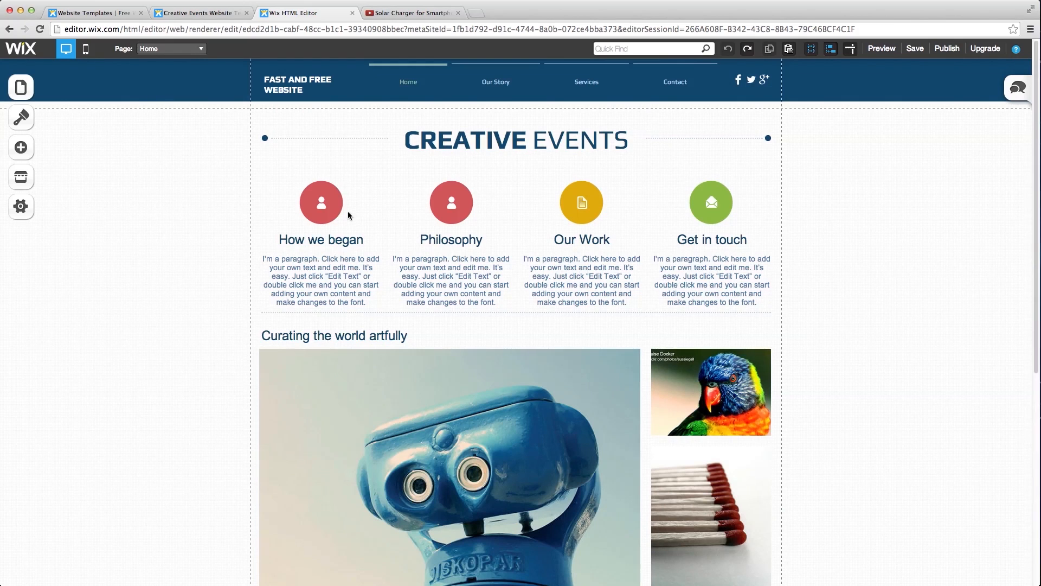
click(329, 206)
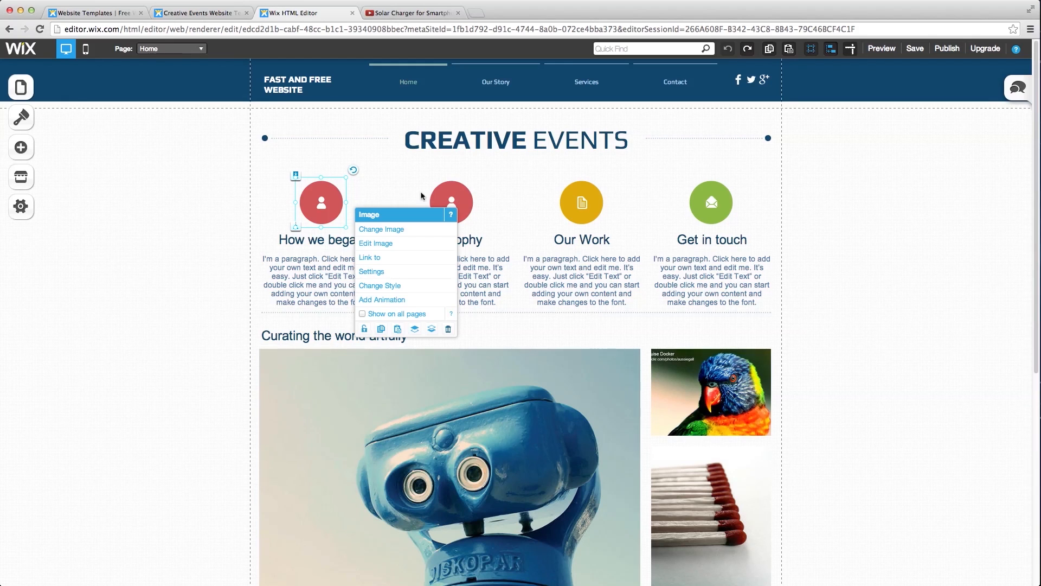
shift+click(454, 191)
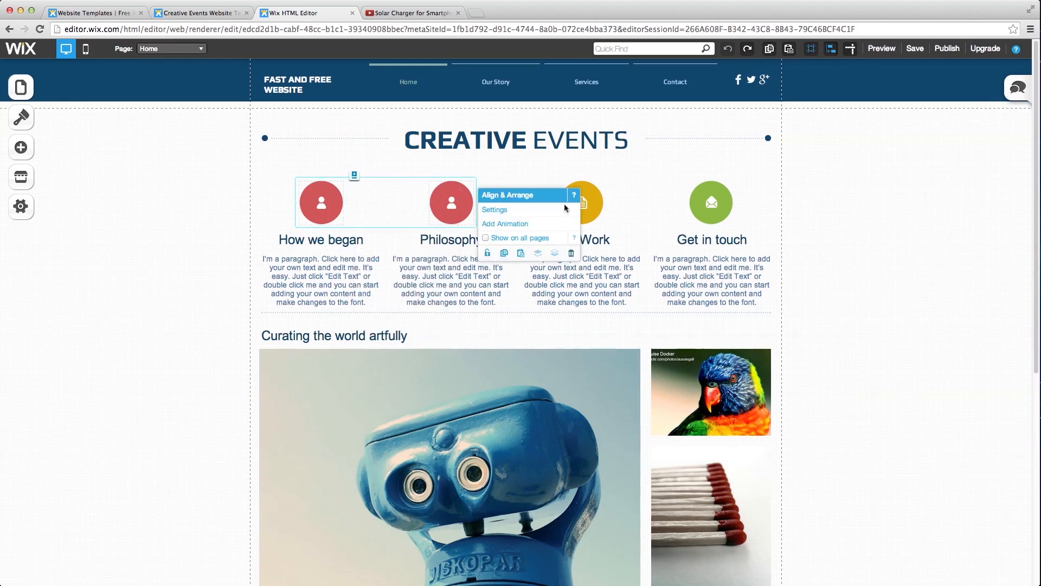
shift+click(593, 206)
shift+click(707, 199)
shift+click(721, 244)
shift+click(607, 265)
shift+click(473, 270)
shift+click(350, 271)
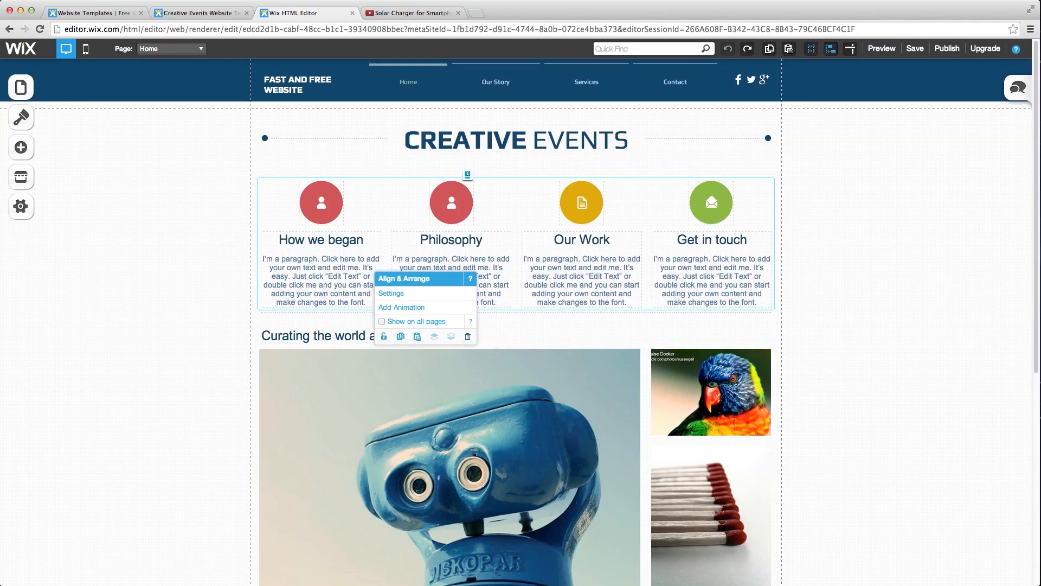
key(Delete)
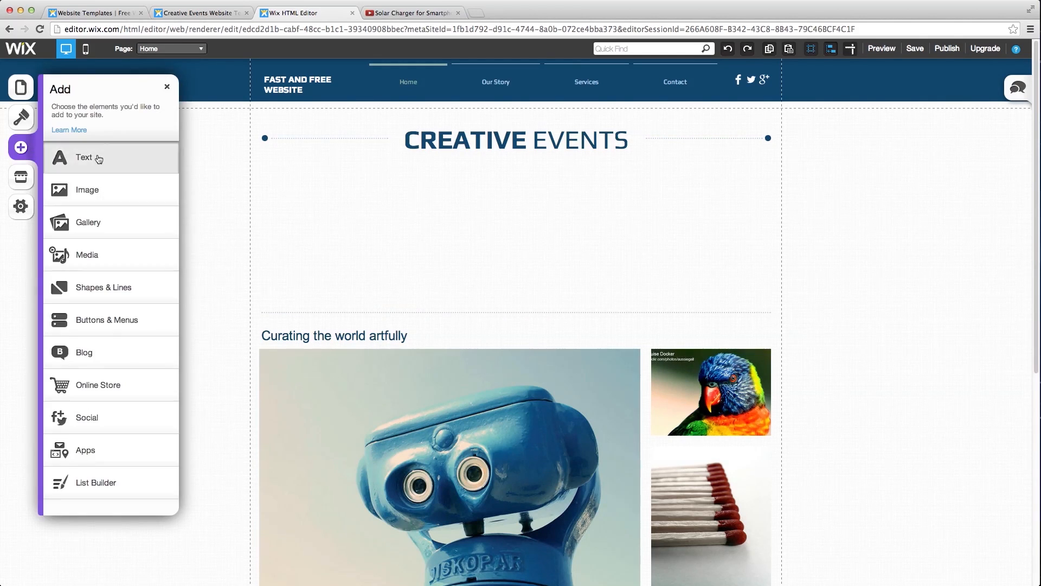
- Add a paragraph just below the CREATIVE EVENTS heading, stretched across the section
click(98, 156)
click(103, 207)
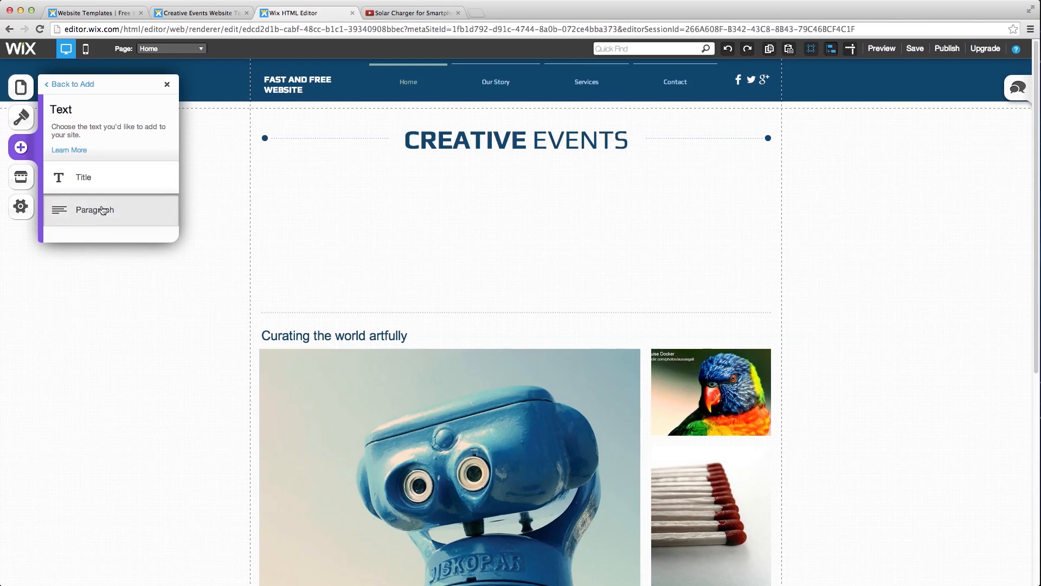
drag(498, 326, 338, 179)
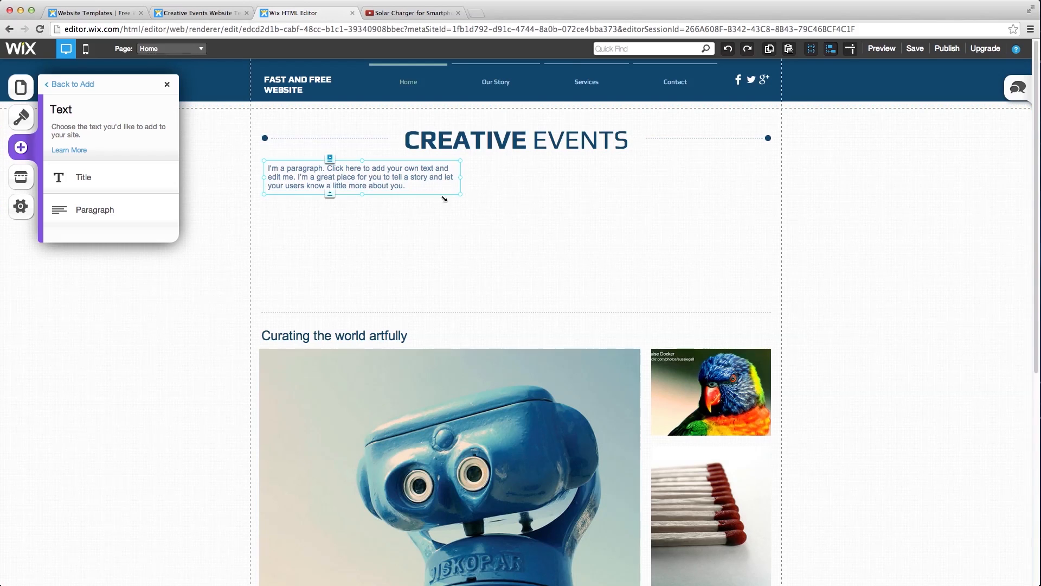
drag(458, 192, 771, 290)
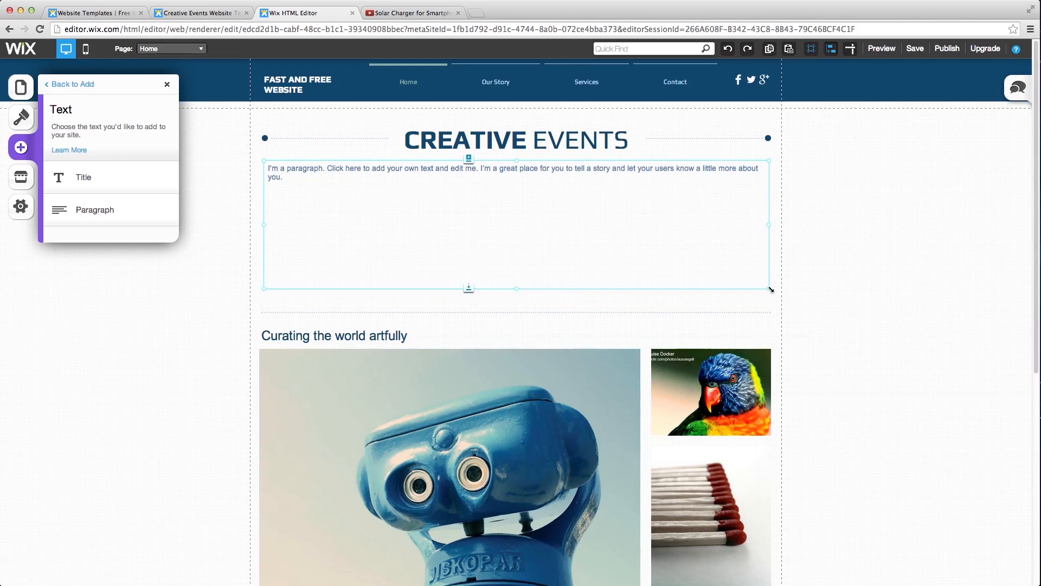
- Paste the welcome text into the paragraph, apply Body L style, and fit the box
click(315, 176)
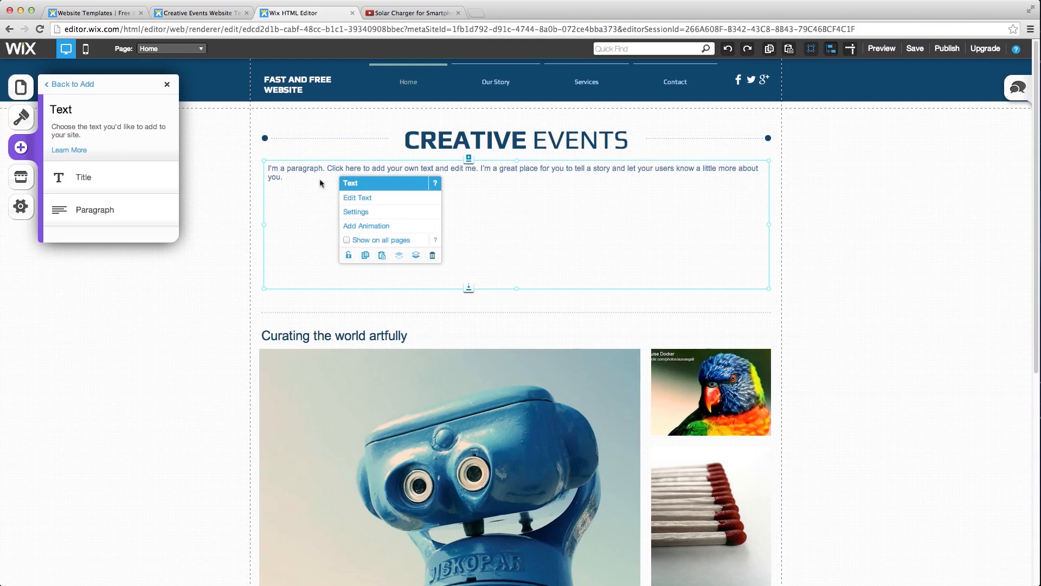
click(316, 185)
click(317, 189)
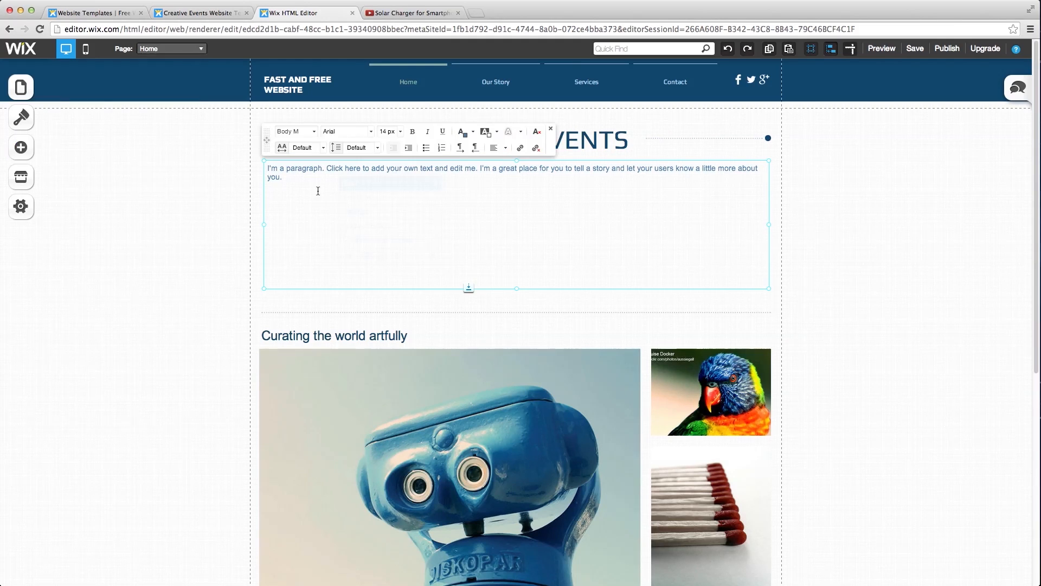
triple_click(270, 171)
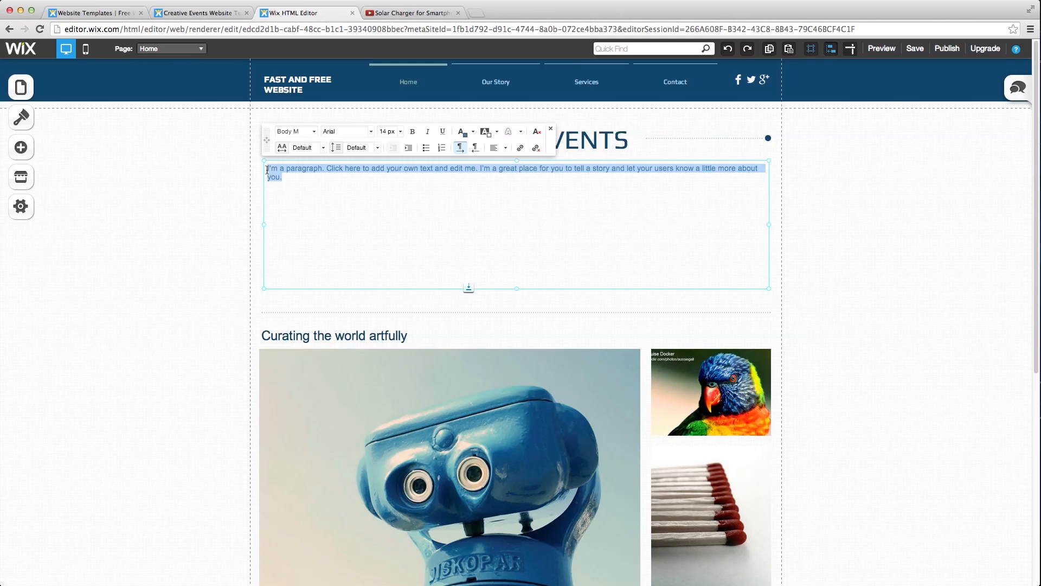
text(Welcome to our website! This website was made to be a resource for people trying to make their own website without knowing much about HTML or other methods. We built this website using WiX, which is a free drag and drop website builder. The video below will show you how we created this website starting from making a WiX account to what you are looking at now.  If you want to build your own website this step by step tutorial will teach you how.)
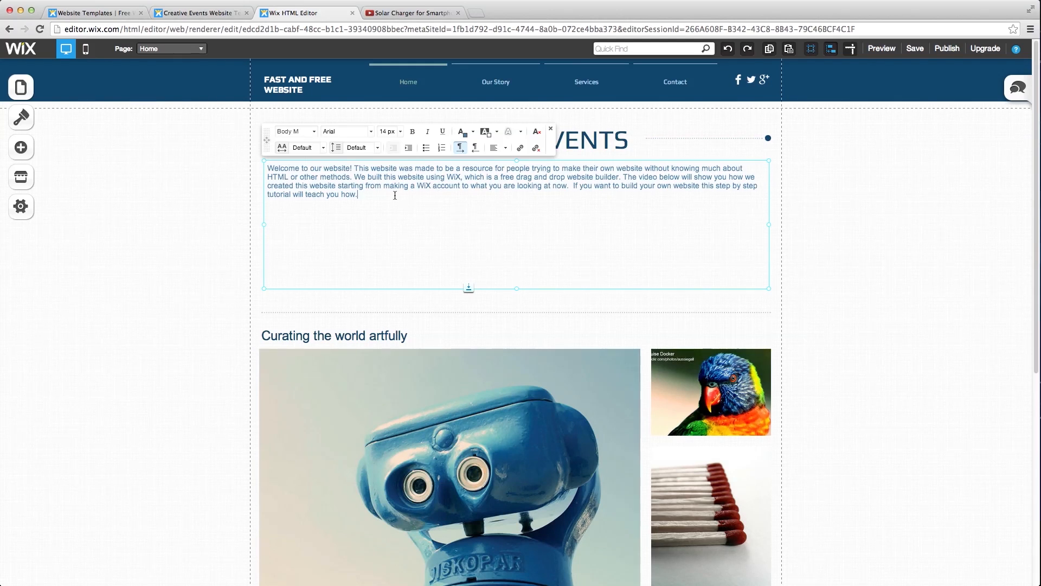
click(314, 132)
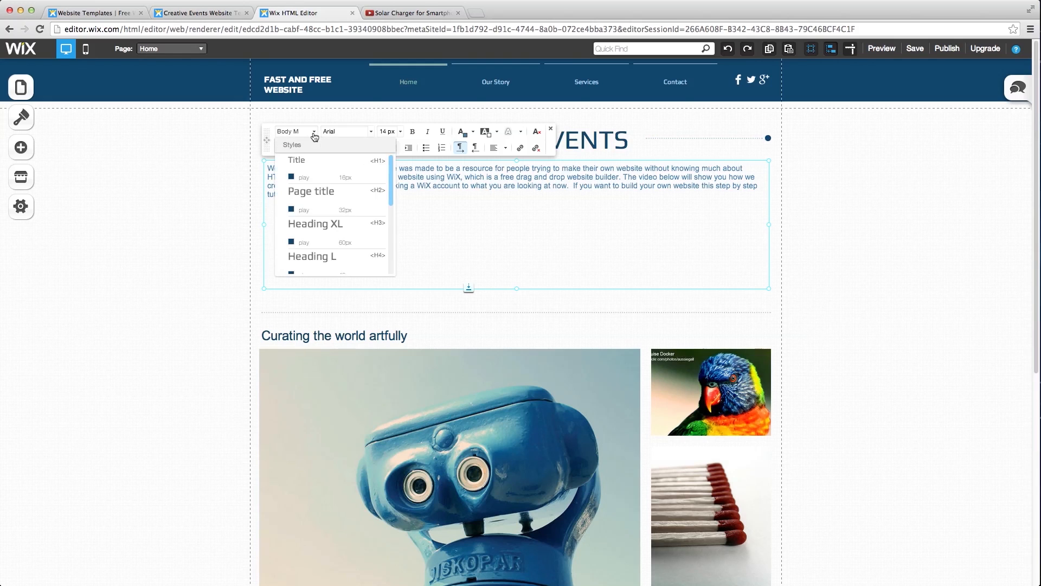
scroll(324, 213, down, 2)
scroll(324, 213, down, 2)
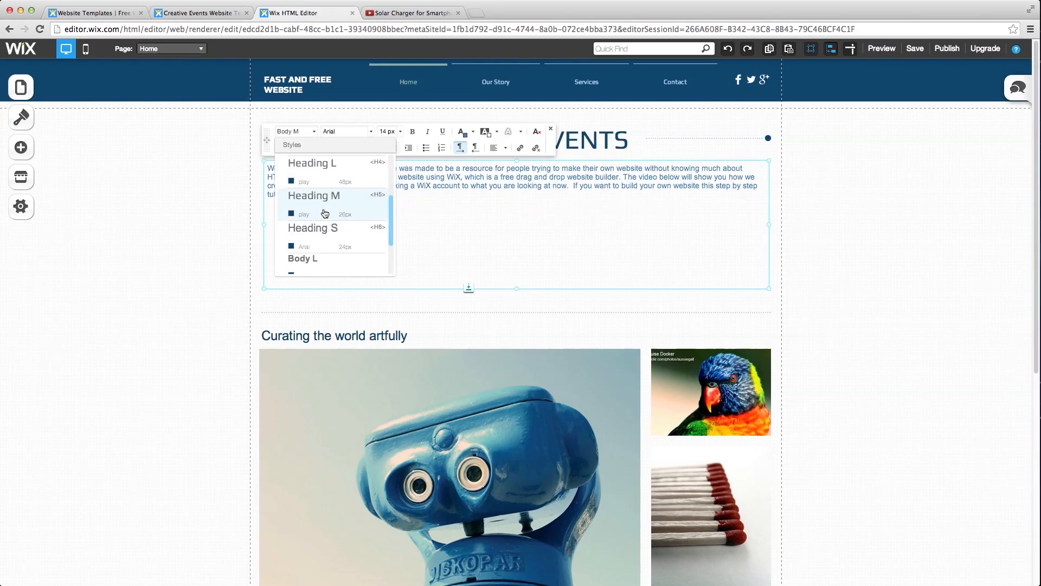
click(321, 268)
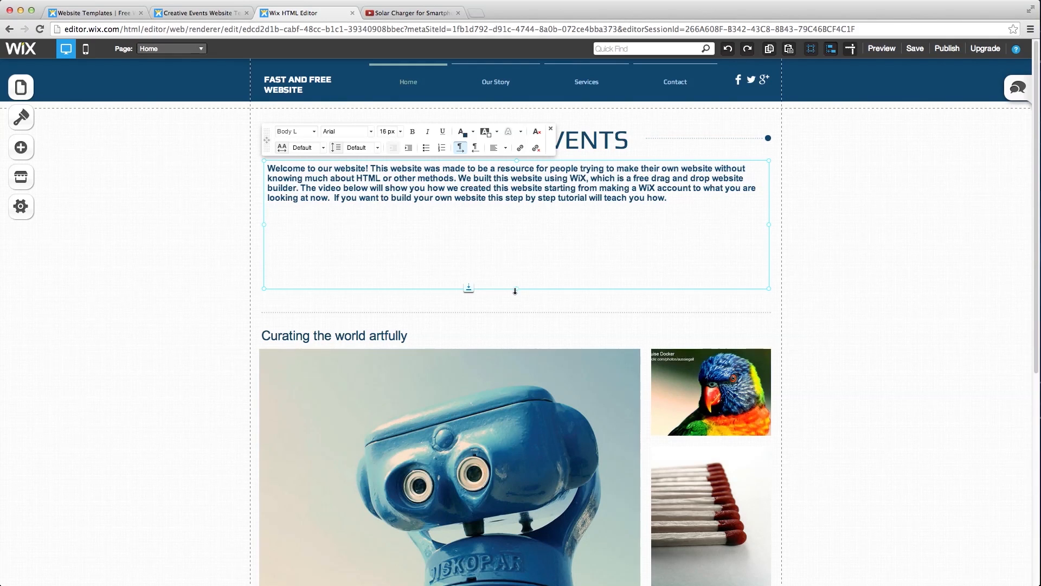
drag(518, 288, 513, 222)
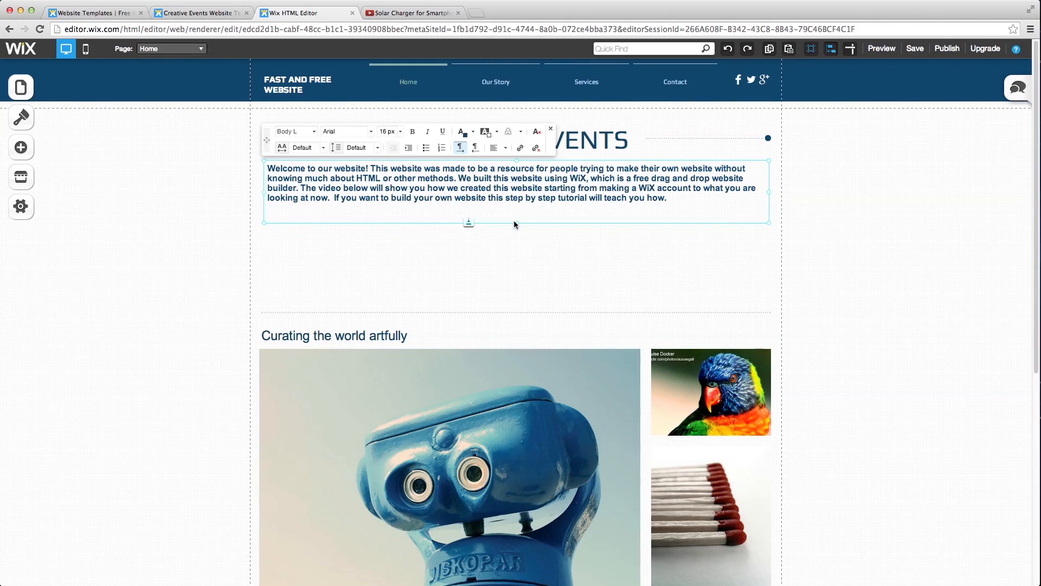
click(522, 271)
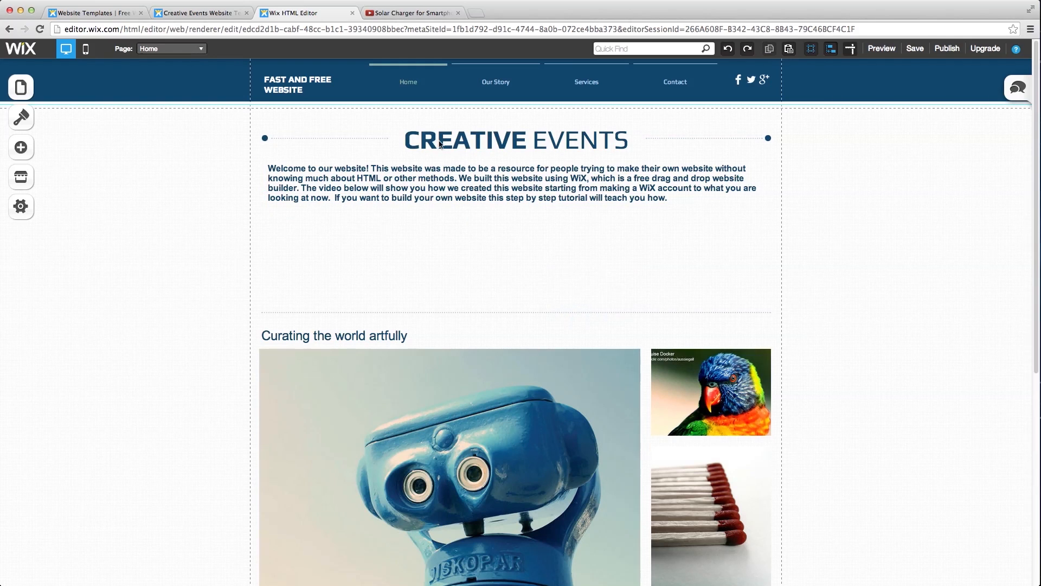
- Change the CREATIVE EVENTS heading text to 'Fast & Free Website'
click(512, 146)
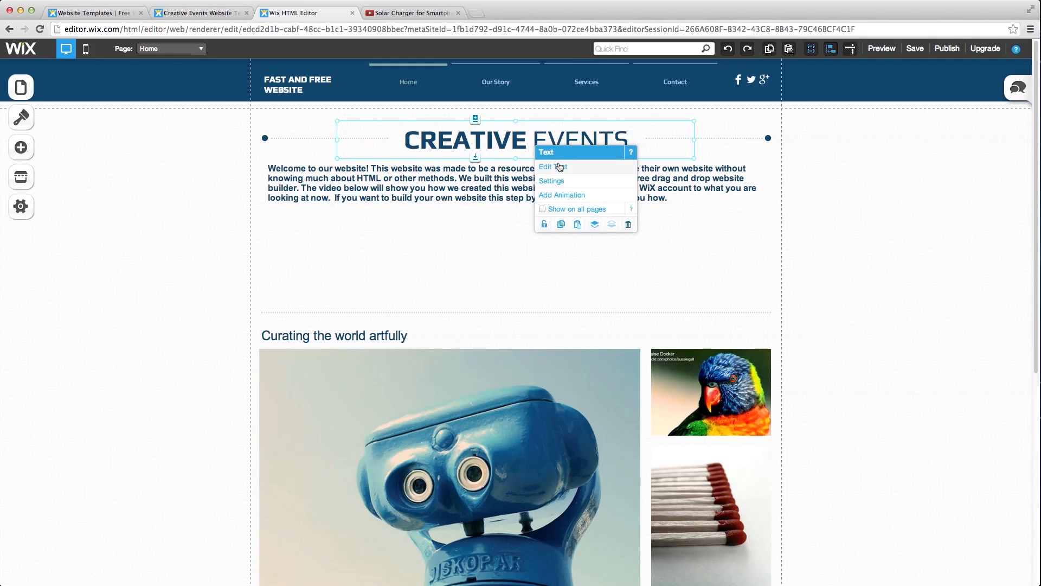
click(559, 167)
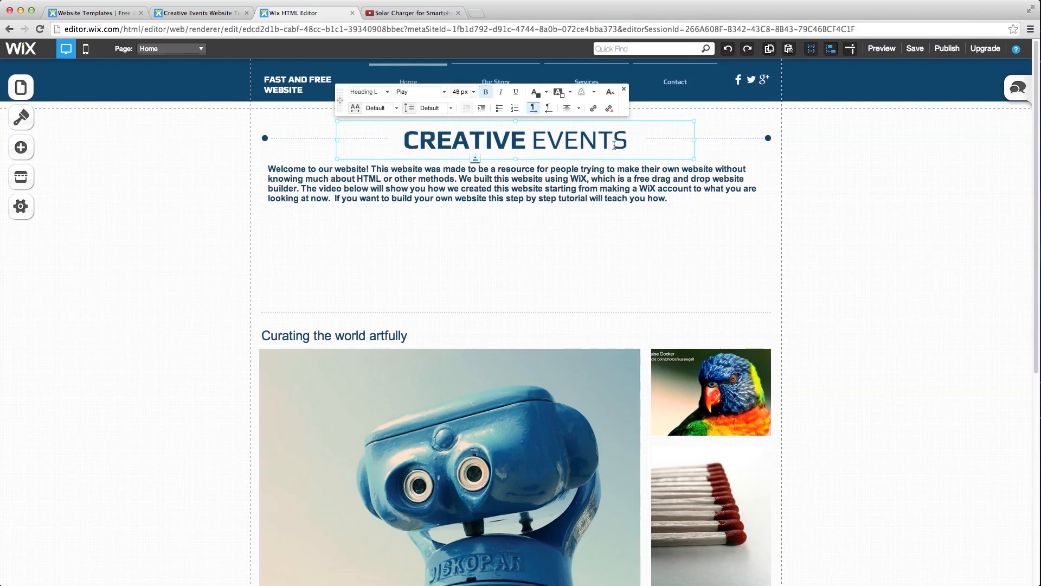
drag(628, 142, 407, 142)
text(Fast)
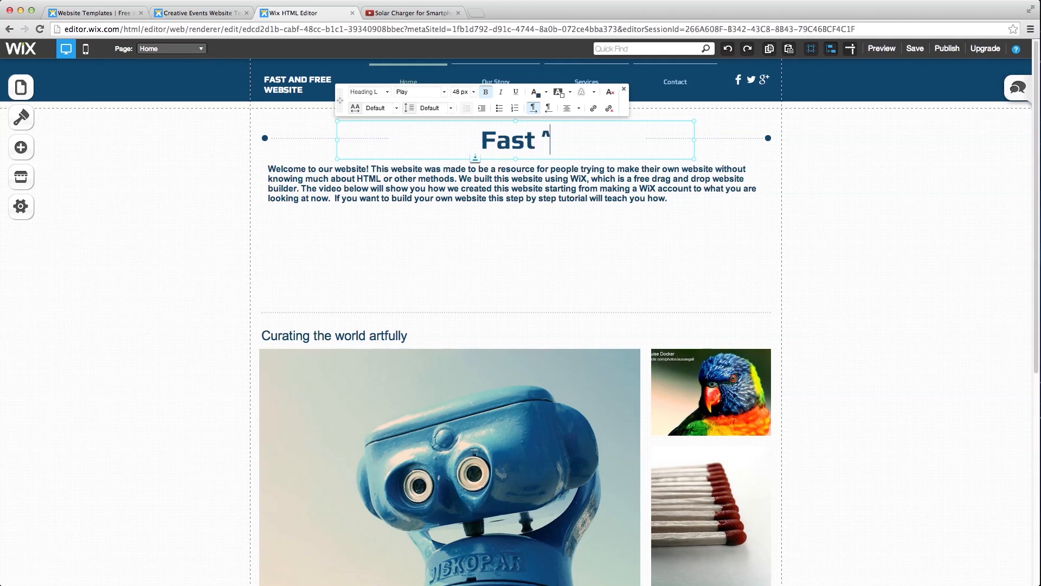
text( & A)
key(BackSpace)
text(Free Website)
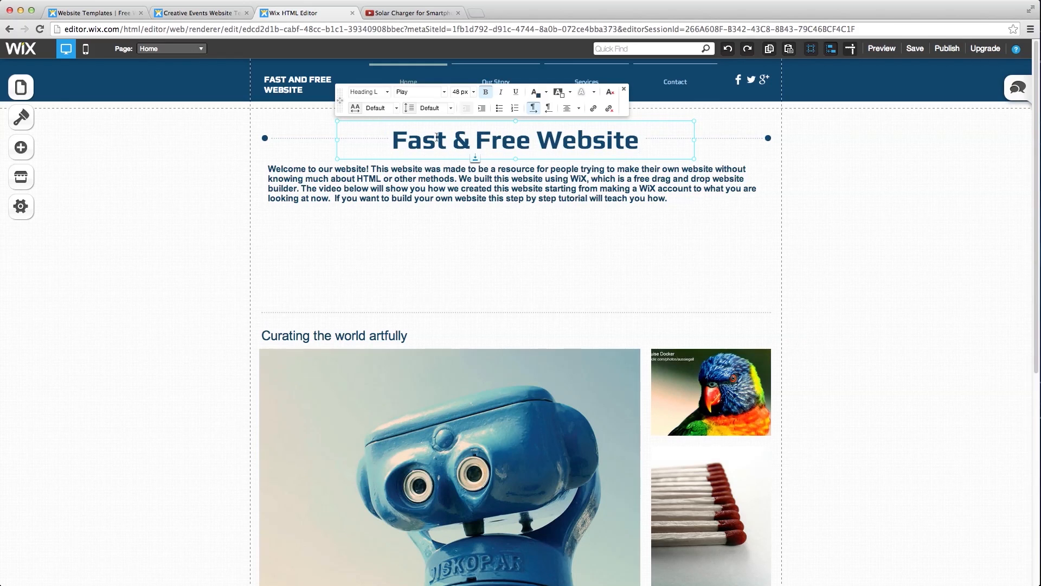
- Colour 'Fast' pale grey-blue and 'Free' light blue in the heading
drag(446, 144, 399, 141)
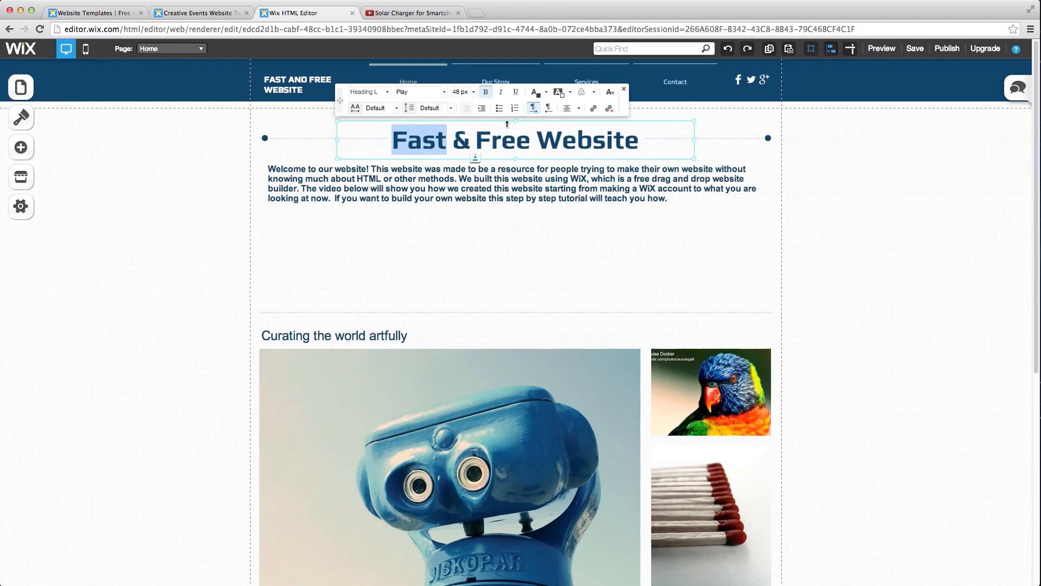
click(536, 95)
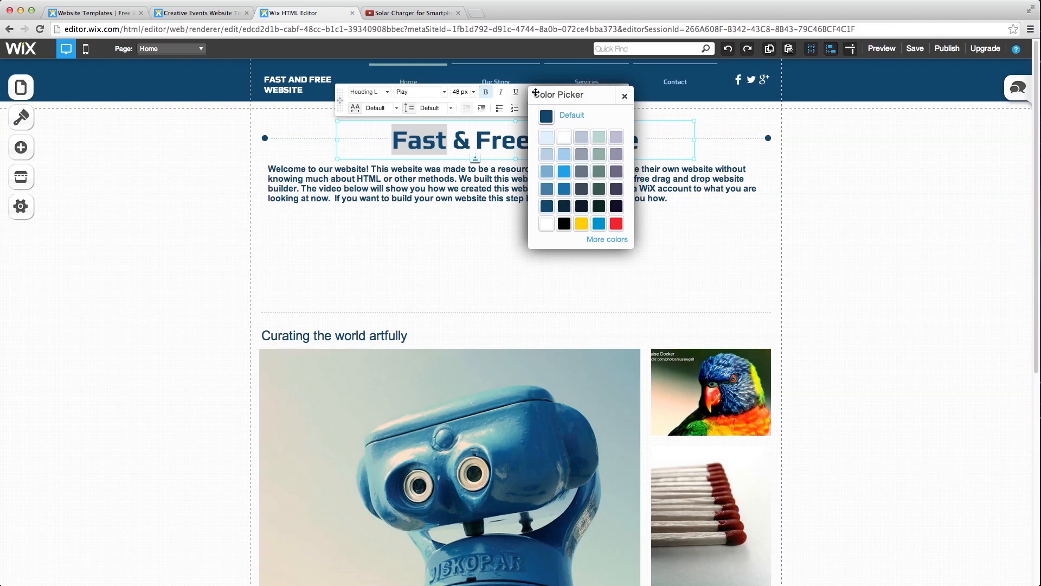
click(578, 136)
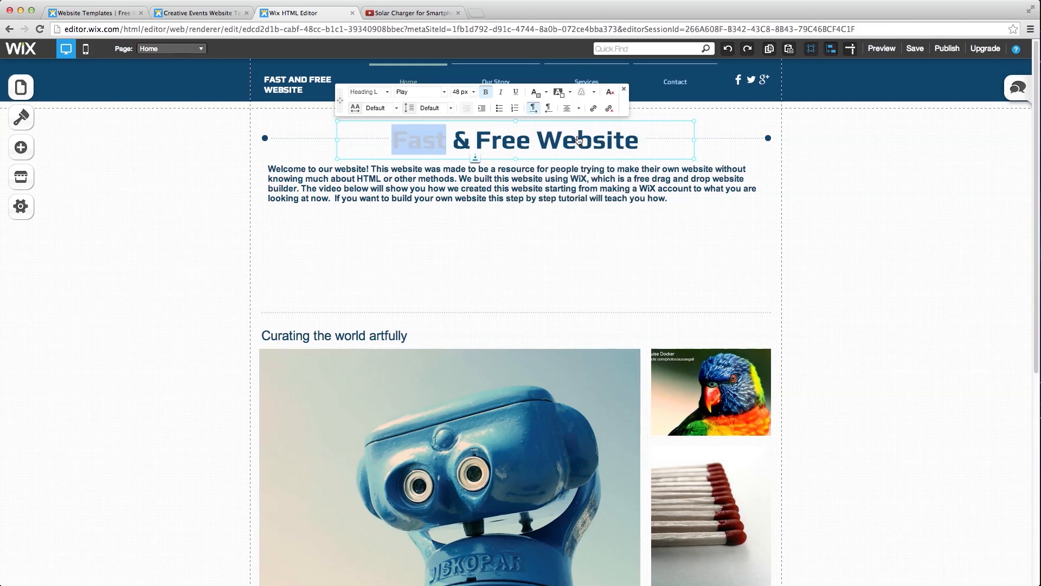
click(531, 143)
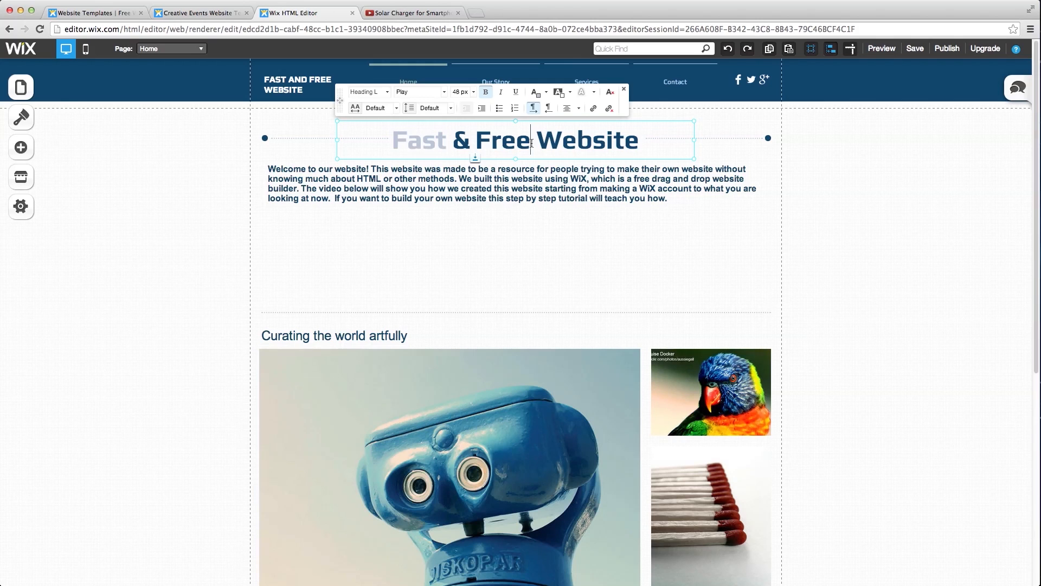
drag(531, 143, 475, 143)
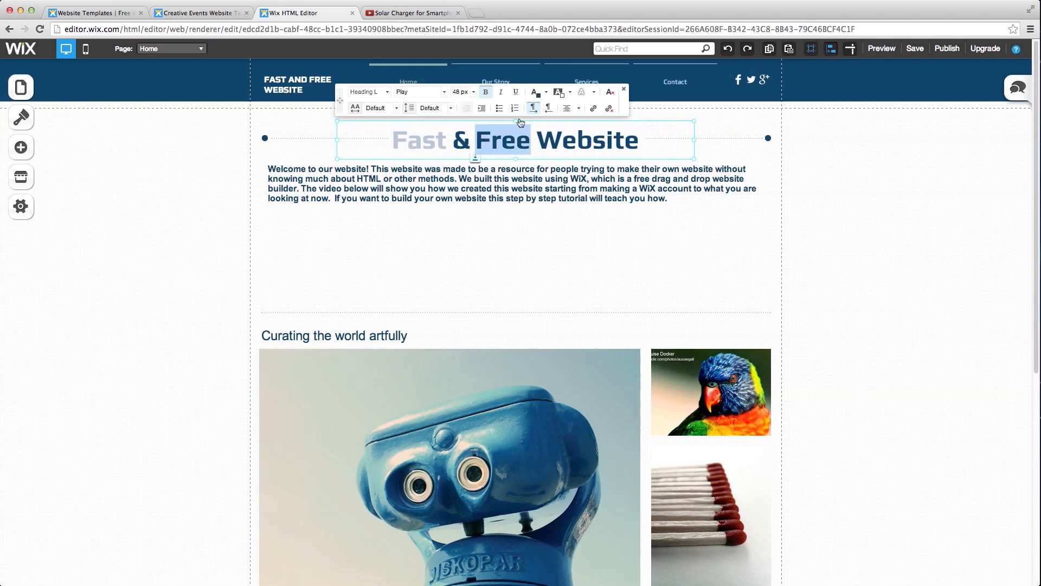
click(535, 96)
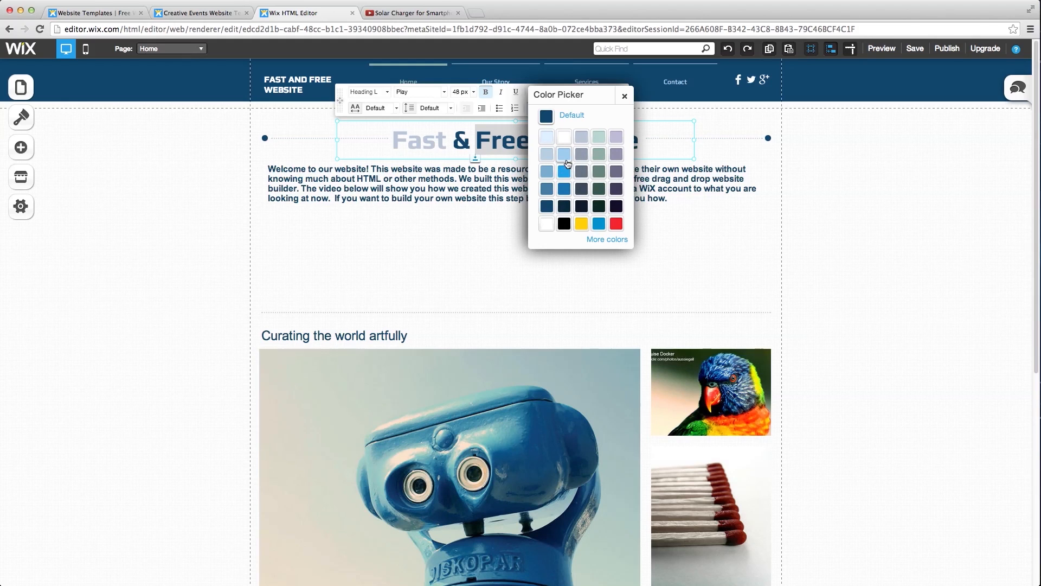
click(566, 171)
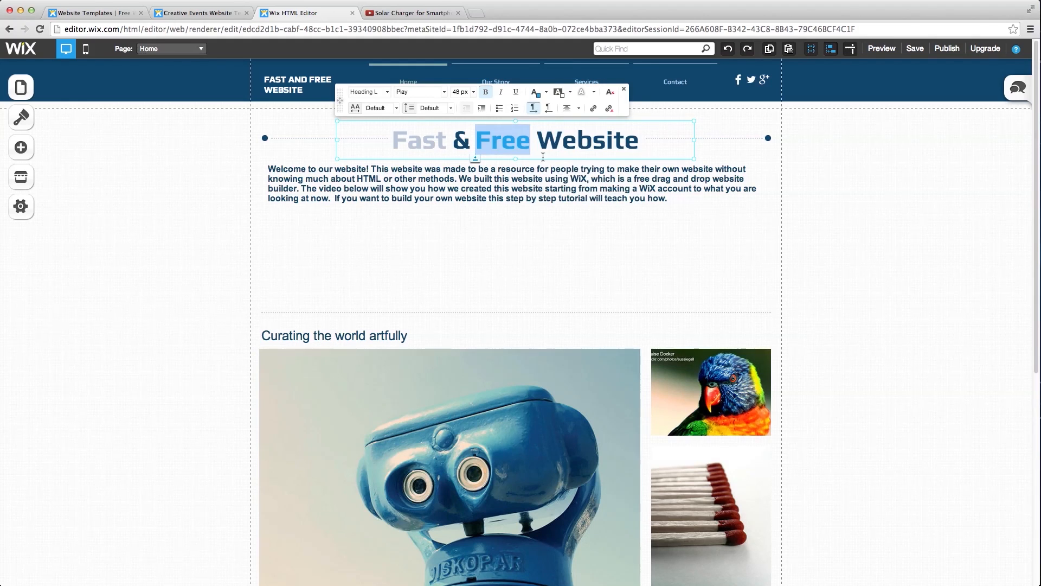
click(539, 150)
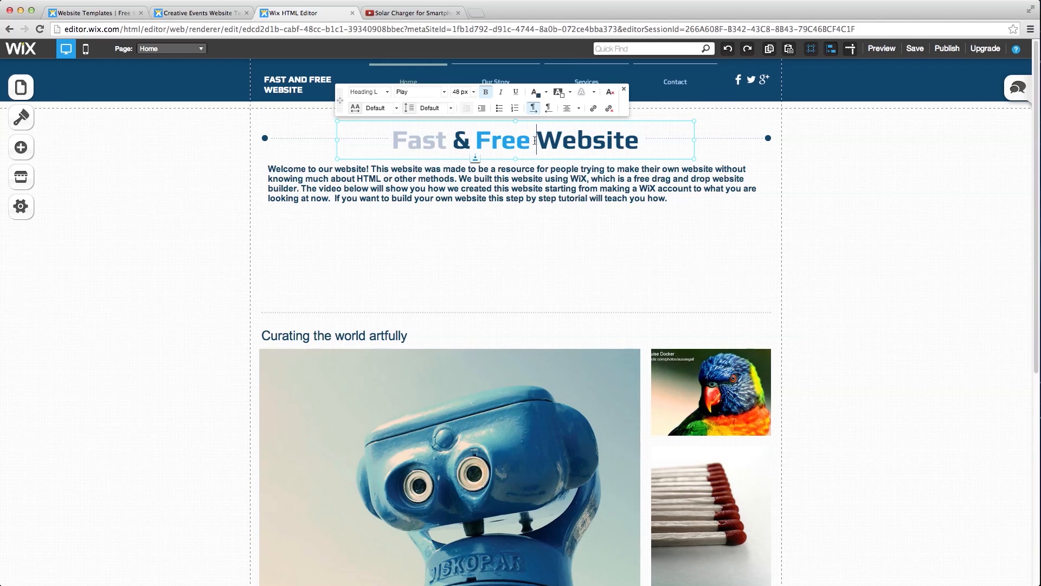
click(502, 293)
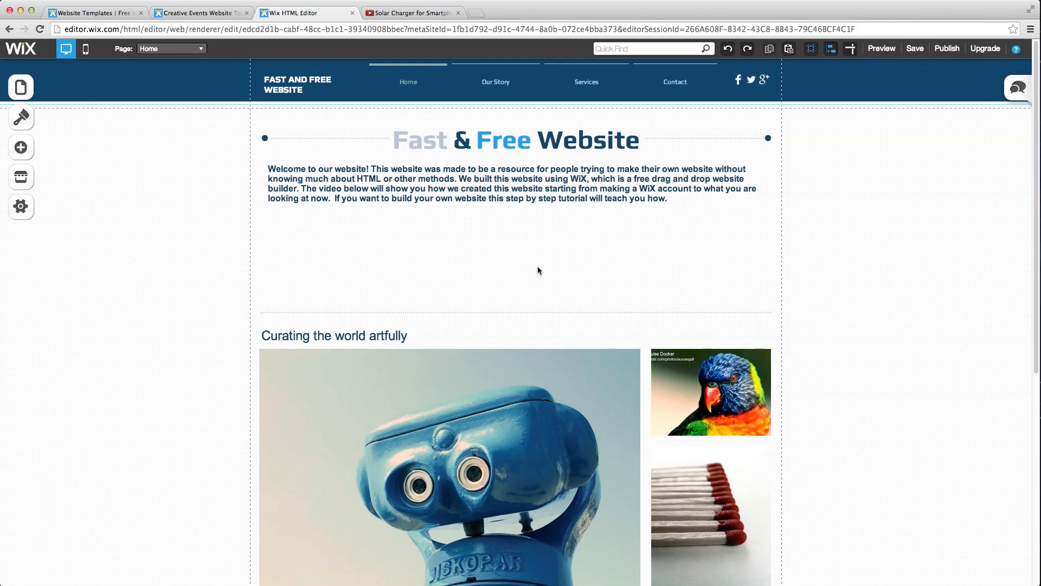
- Nudge the divider line up four steps so it sits under the welcome paragraph
click(513, 311)
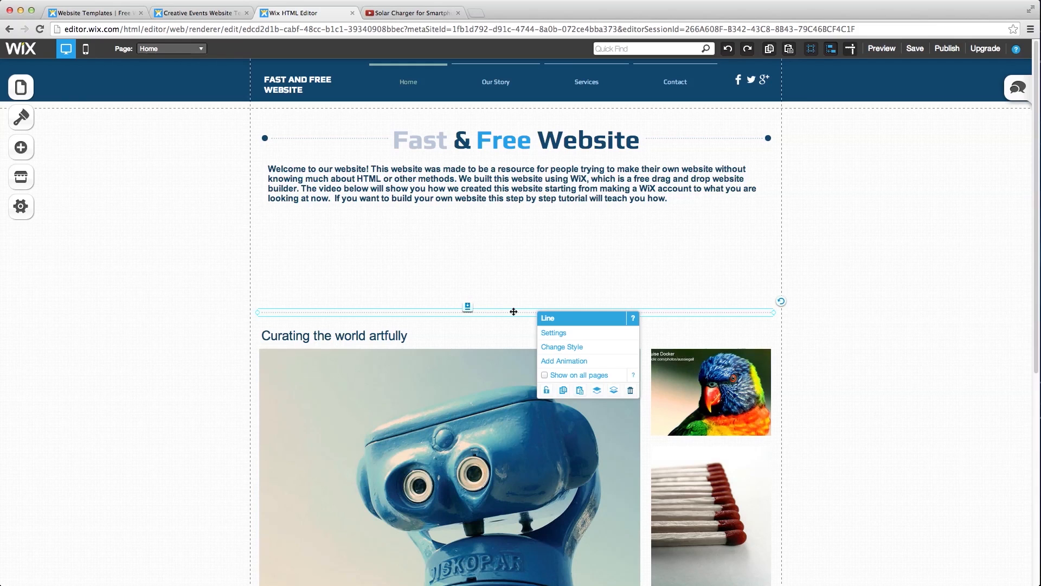
key(Up)
key(Up)
key(Up)
key(Up)
key(Up)
key(Up)
key(Up)
key(Up)
key(Up)
key(Up)
key(Up)
key(Up)
key(Up)
key(Up)
key(Up)
key(Up)
key(Up)
key(Up)
key(Up)
key(Up)
key(Up)
key(Up)
key(Up)
key(Up)
key(Up)
key(Up)
key(Up)
key(Up)
key(Up)
key(Up)
key(Up)
key(Up)
key(Up)
key(Up)
key(Up)
key(Up)
key(Up)
key(Up)
key(Up)
key(Up)
key(Up)
key(Up)
key(Up)
key(Up)
key(Up)
key(Up)
key(Up)
key(Up)
key(Up)
key(Up)
key(Up)
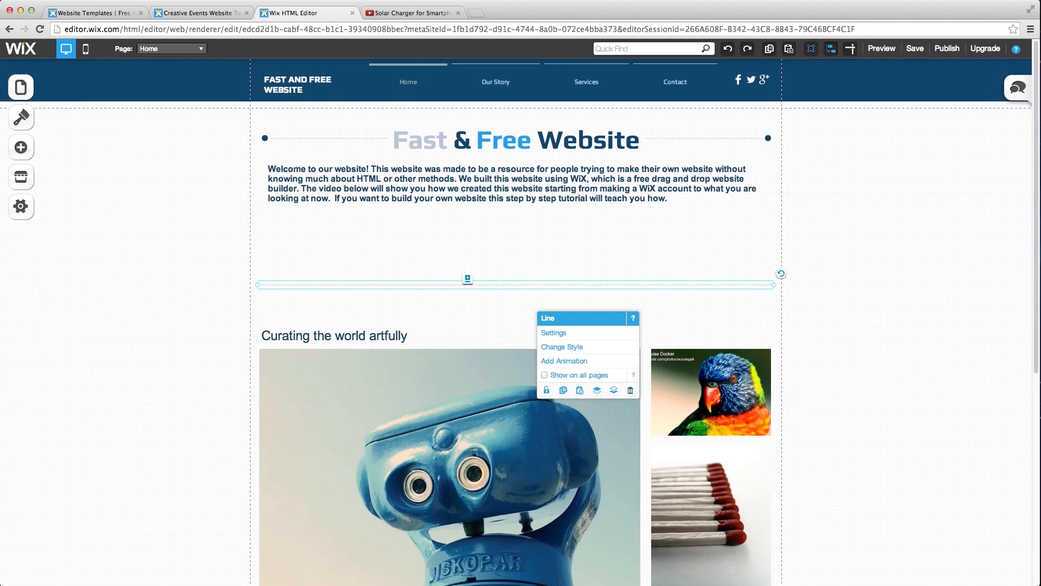
key(Up)
key(Up)
key(Up)
key(Up)
key(Up)
key(Up)
key(Up)
key(Up)
key(Up)
key(Up)
key(Up)
key(Up)
key(Up)
key(Up)
key(Up)
key(Up)
key(Up)
key(Up)
key(Up)
key(Up)
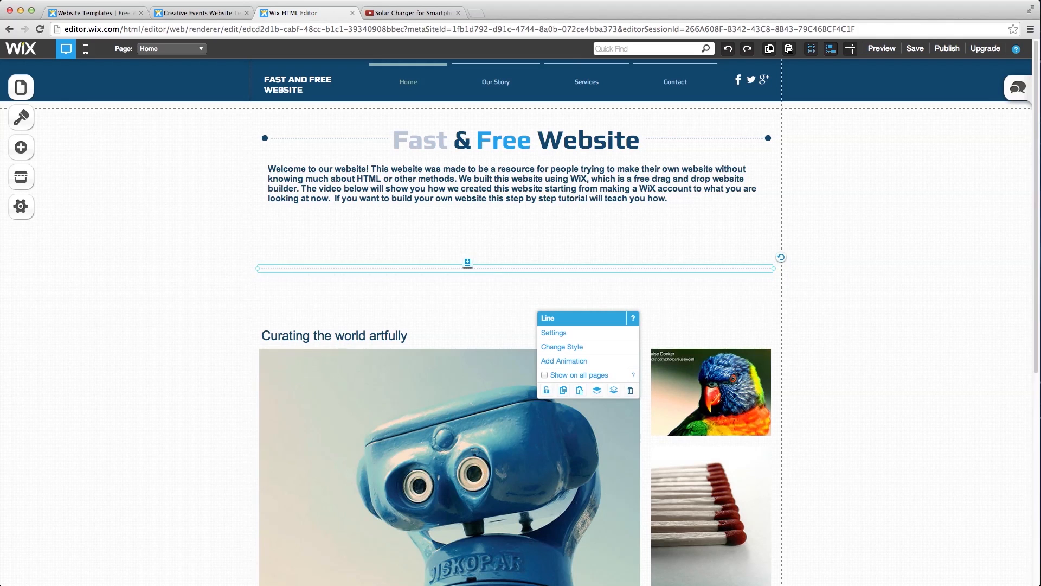
key(Up)
key(Up)
key(Up)
key(Up)
key(Up)
key(Up)
key(Up)
key(Up)
key(Up)
key(Up)
key(Up)
key(Up)
key(Up)
key(Up)
key(Up)
key(Up)
key(Up)
key(Up)
key(Up)
key(Up)
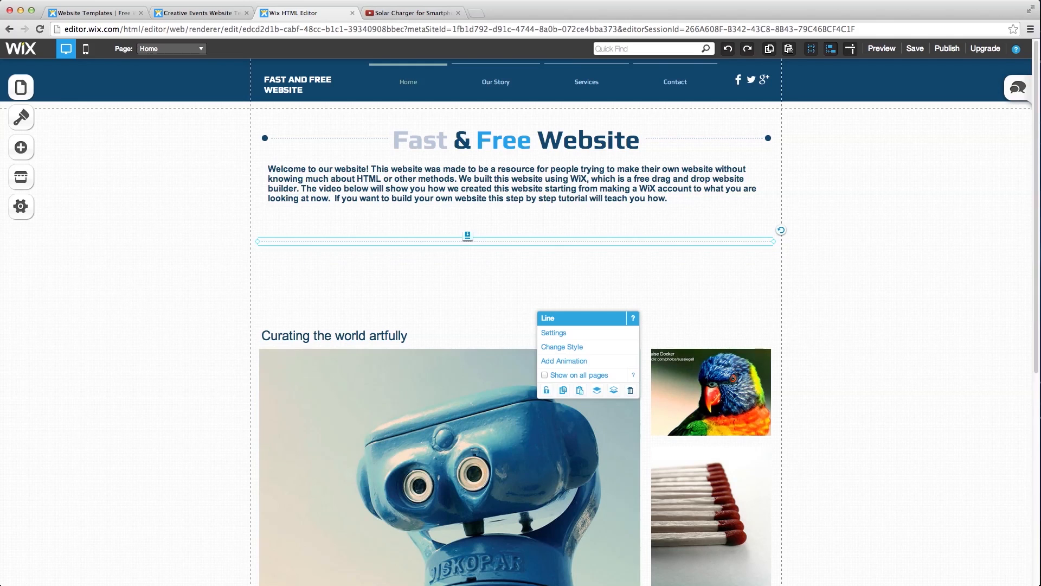
key(Up)
key(Up)
key(Up)
key(Up)
key(Up)
key(Up)
key(Up)
key(Up)
key(Up)
key(Up)
key(Up)
key(Up)
key(Up)
key(Up)
key(Up)
key(Up)
key(Up)
key(Up)
key(Up)
key(Up)
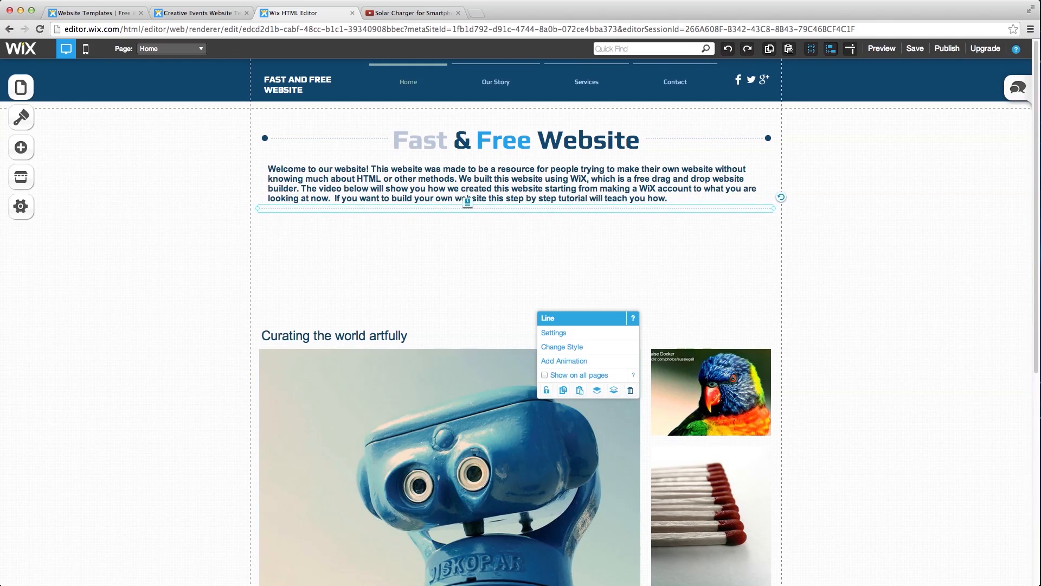
- Delete the image gallery and its 'Curating the world artfully' title
click(495, 335)
click(441, 392)
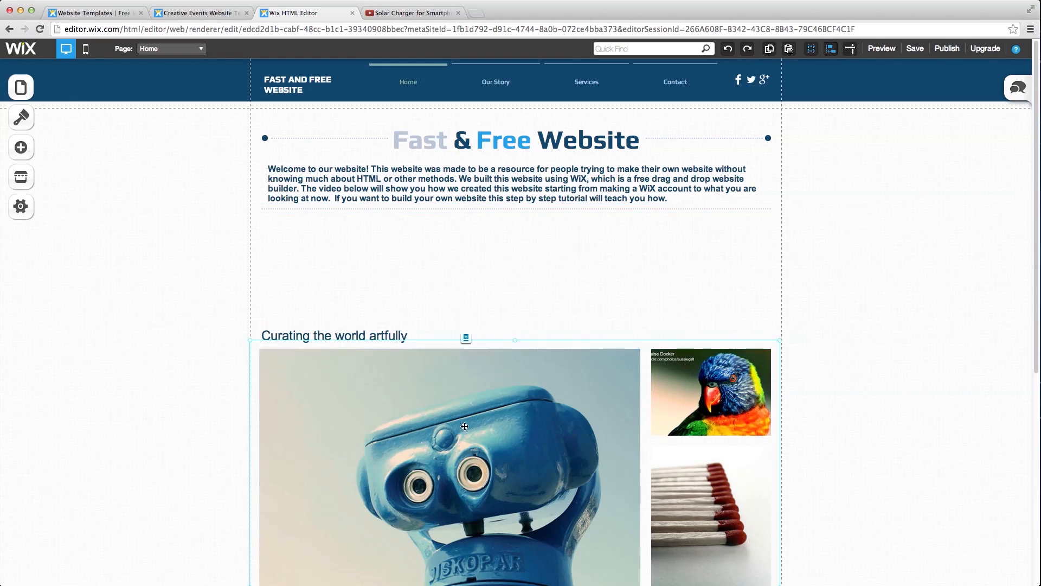
scroll(541, 297, down, 1)
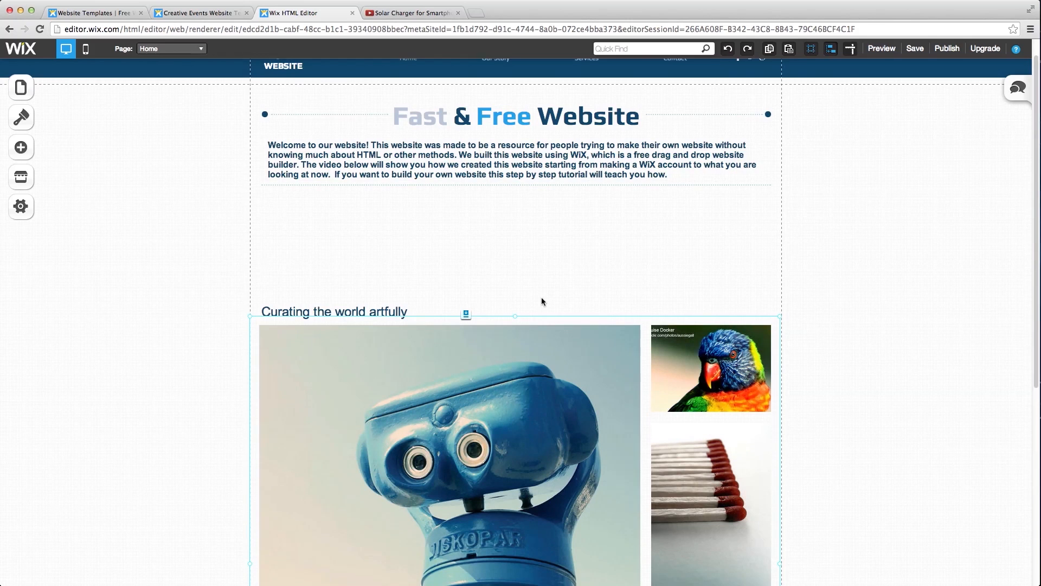
scroll(541, 298, down, 5)
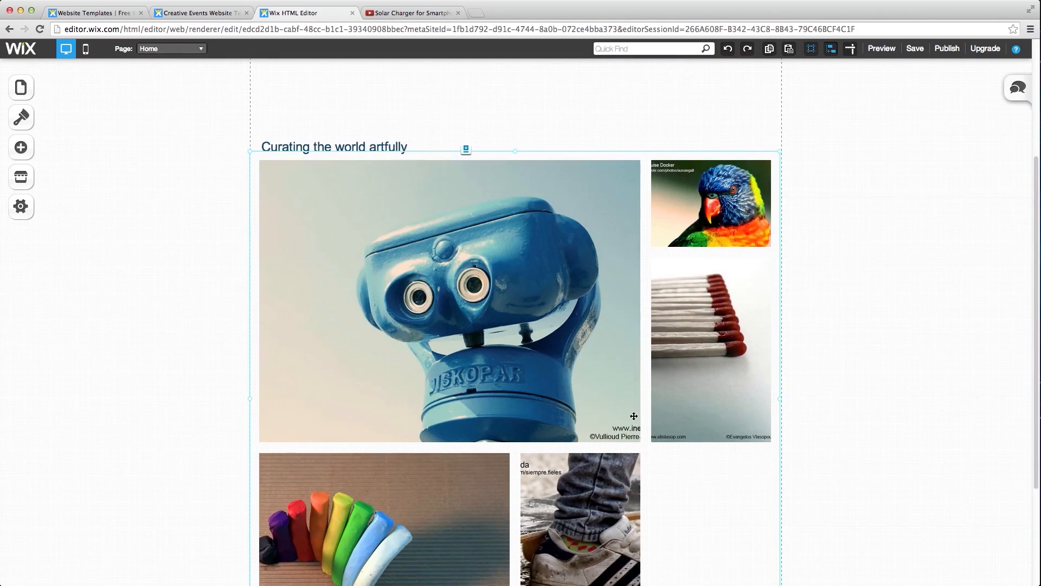
scroll(496, 334, down, 1)
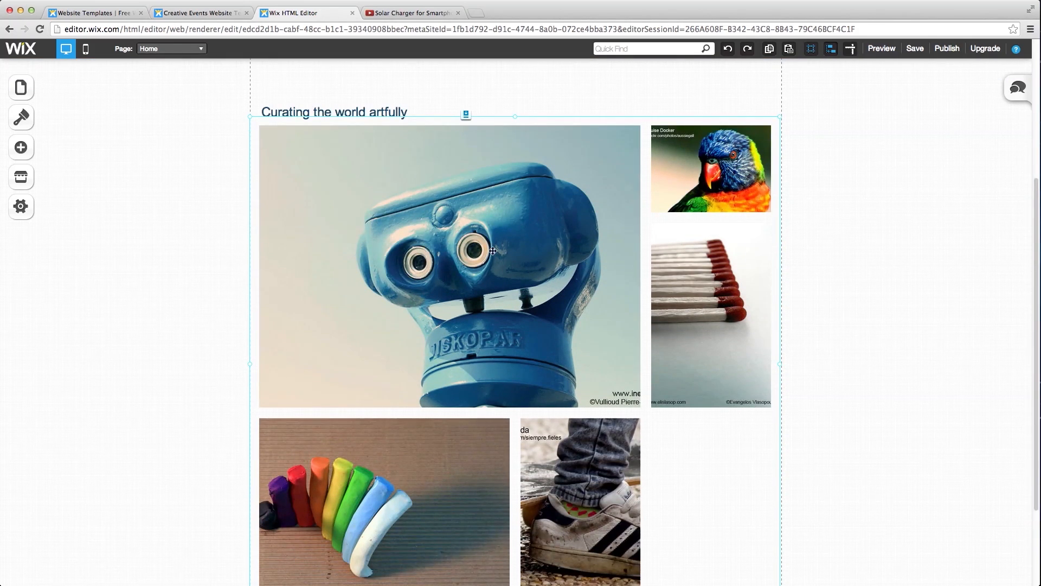
key(Delete)
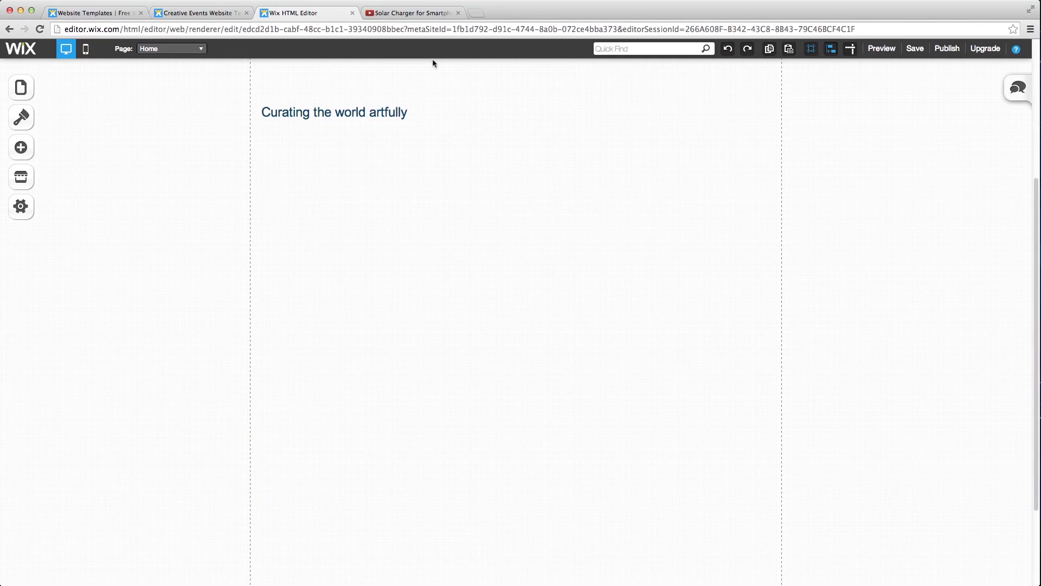
scroll(480, 181, up, 4)
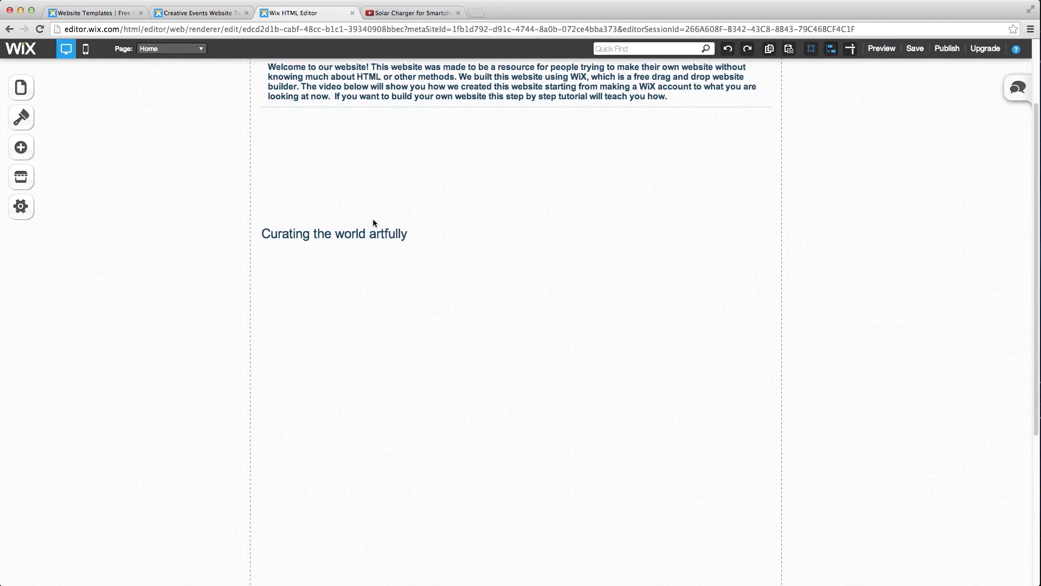
click(363, 233)
scroll(363, 233, up, 3)
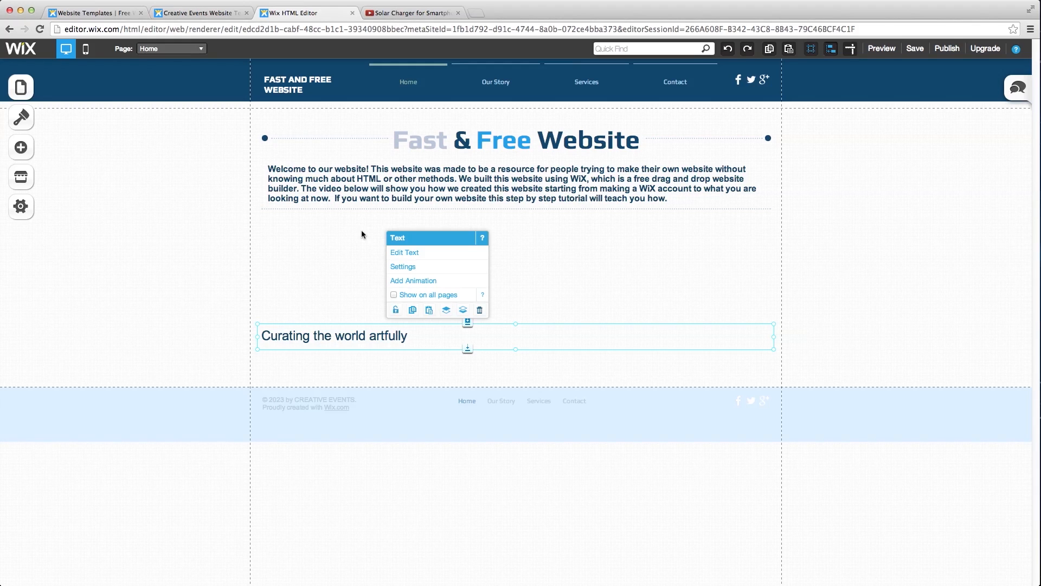
key(Delete)
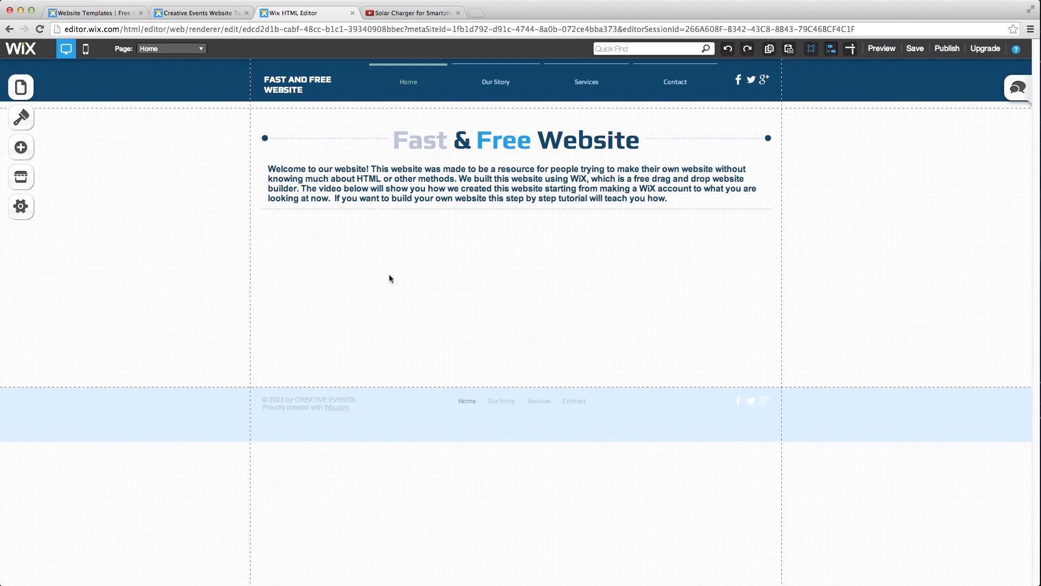
- Add a video below the welcome paragraph and enlarge it to the content width
click(24, 151)
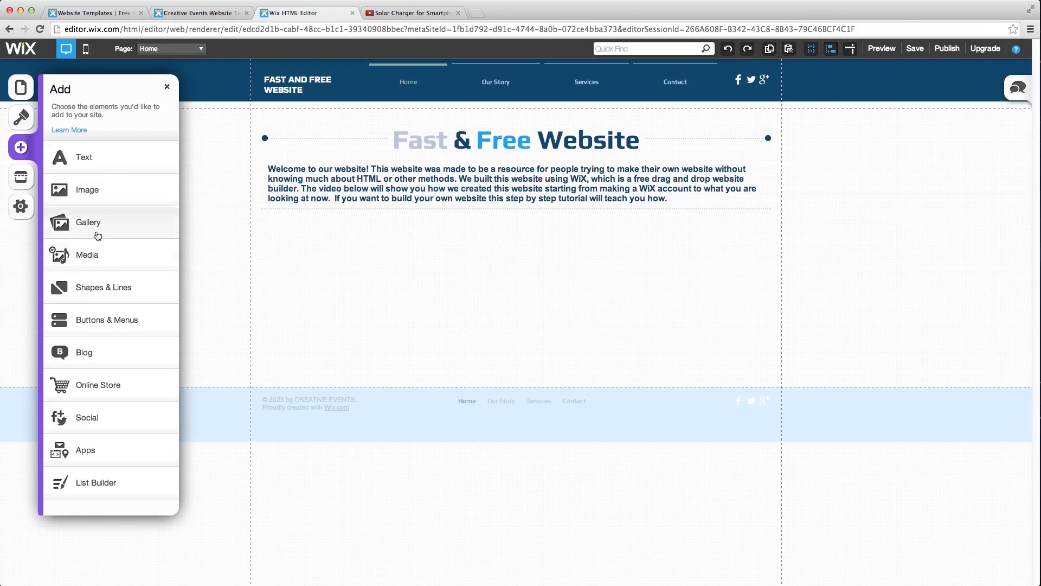
click(98, 261)
click(119, 168)
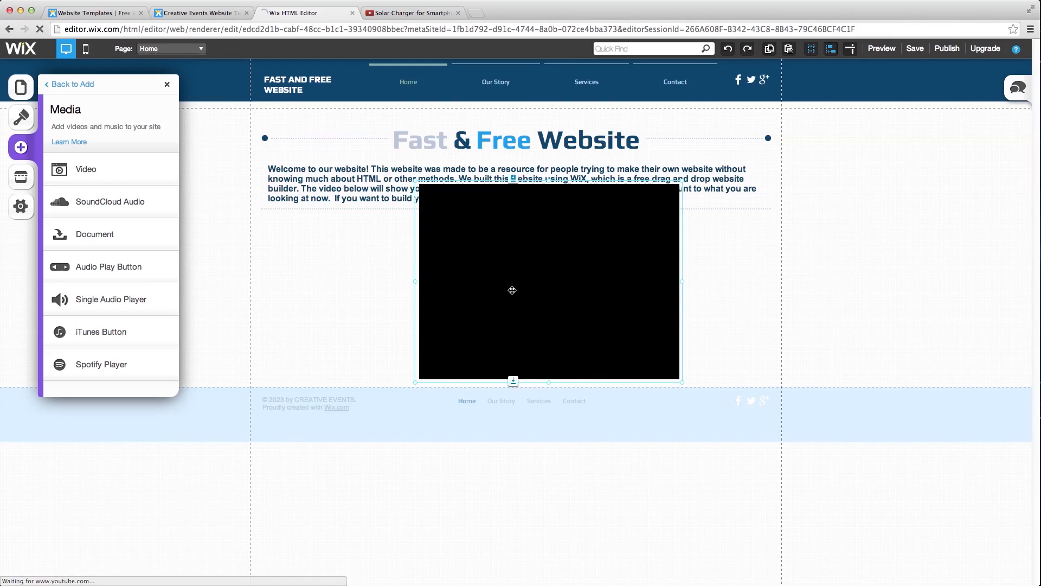
drag(515, 326, 535, 306)
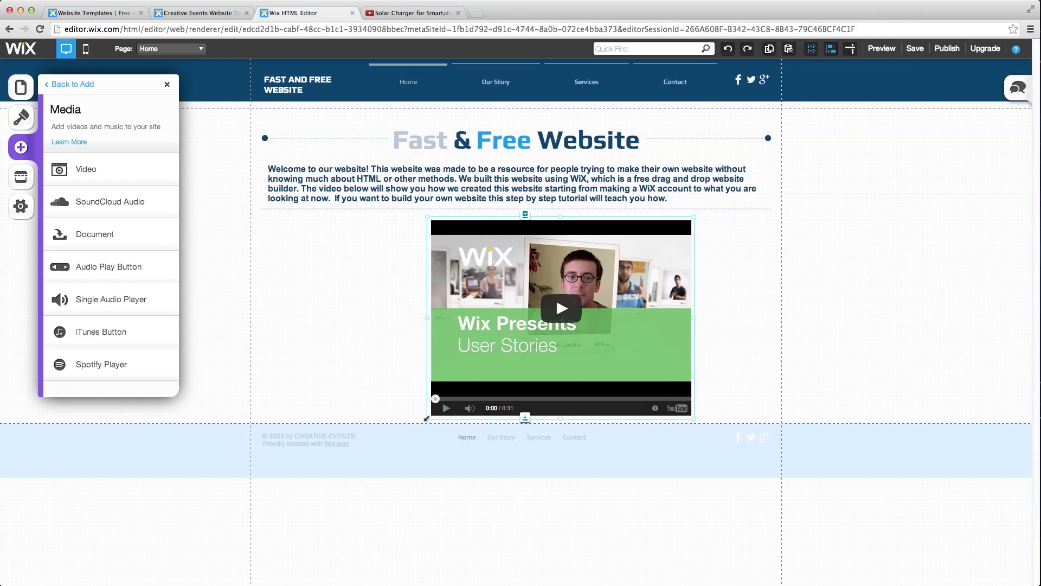
drag(392, 434, 336, 461)
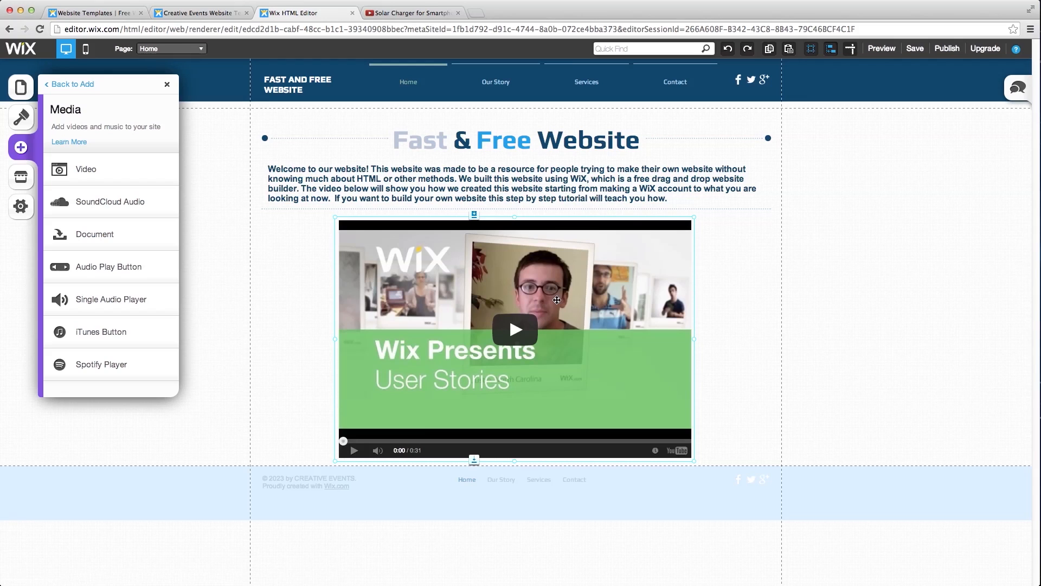
- Open the video's settings and select the existing Video URL text
right_click(592, 306)
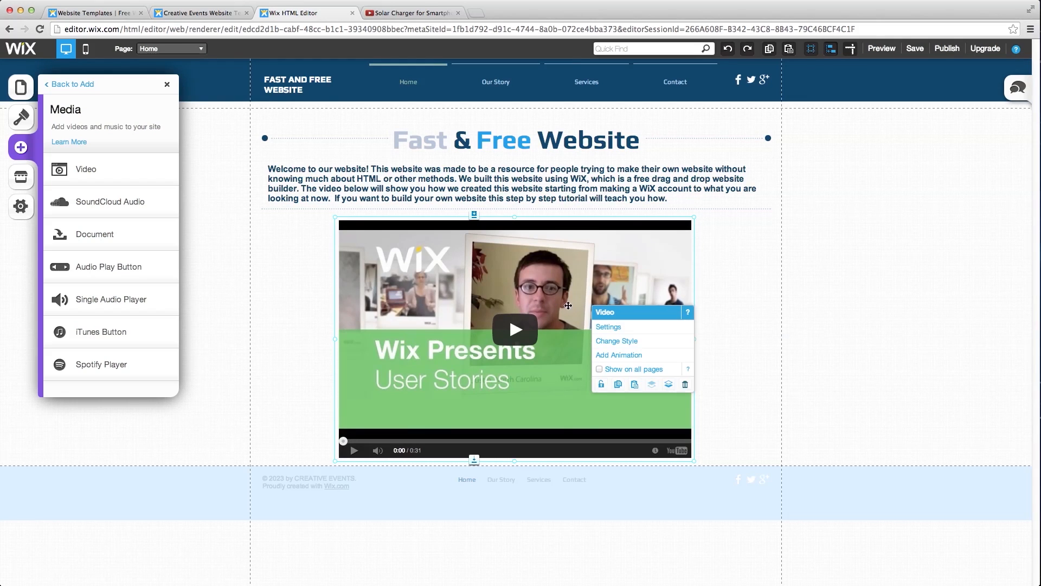
click(614, 327)
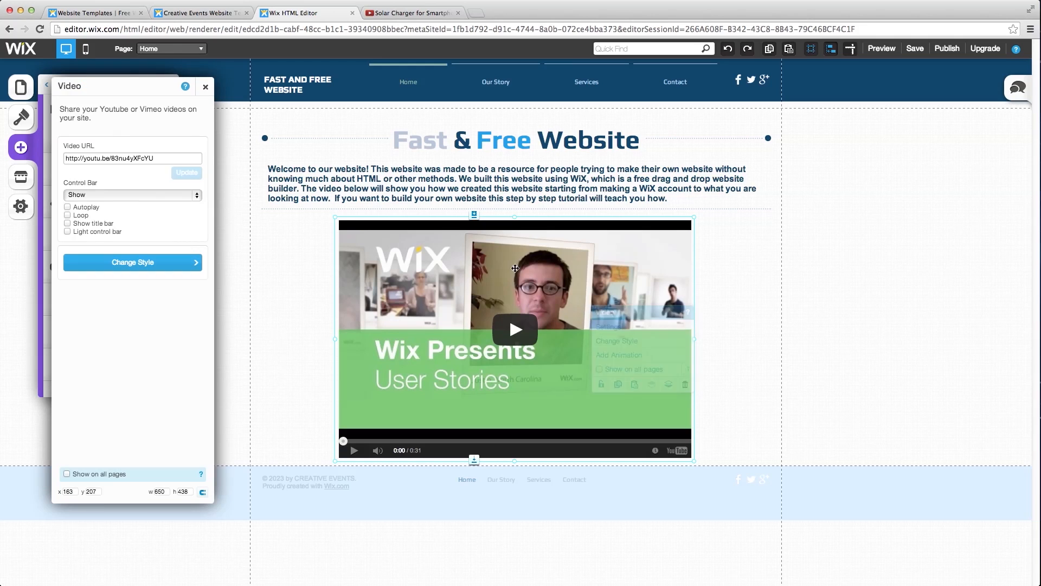
drag(170, 158, 64, 157)
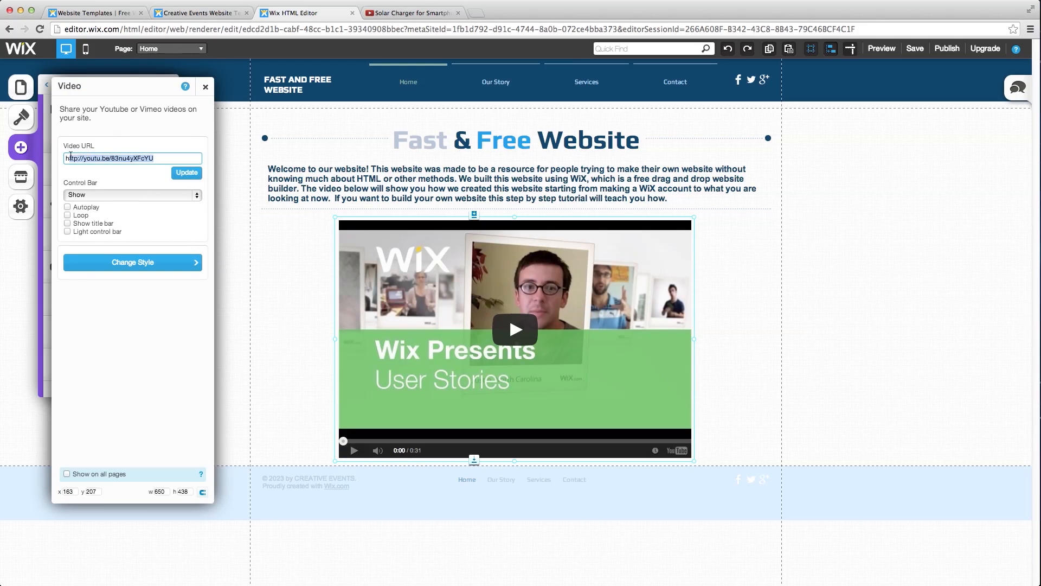
- Replace the Video URL with the Solar Charger for Smartphones YouTube link and update
click(424, 10)
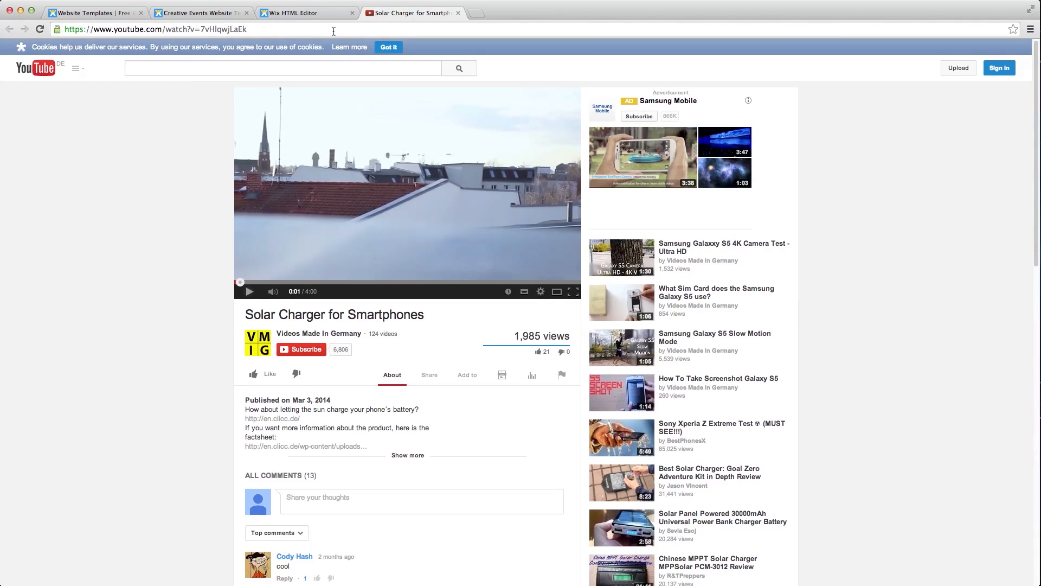
click(323, 31)
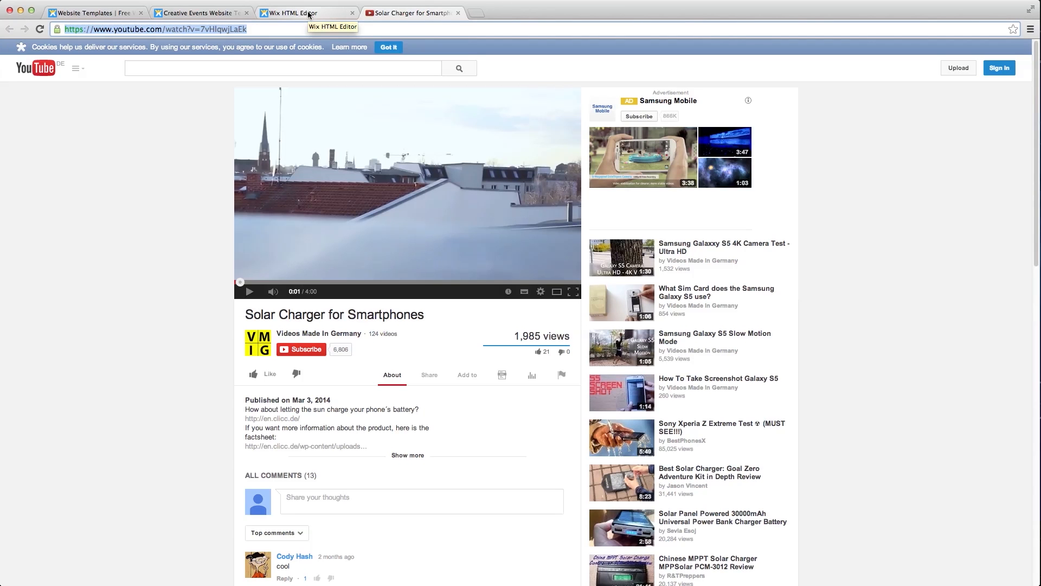
click(309, 13)
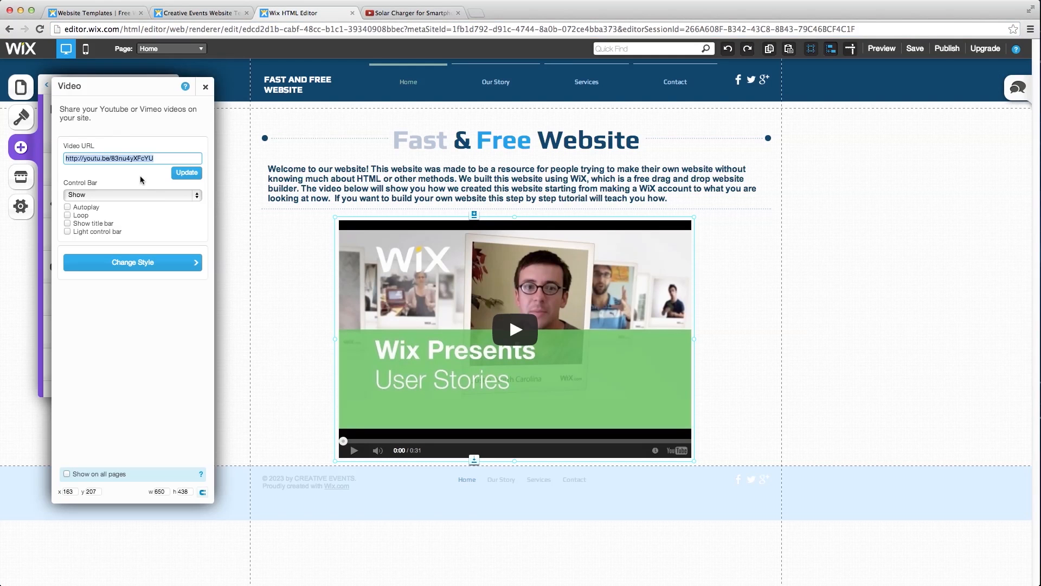
text(https://www.youtube.com/watch?v=7vHIqwjLaEk)
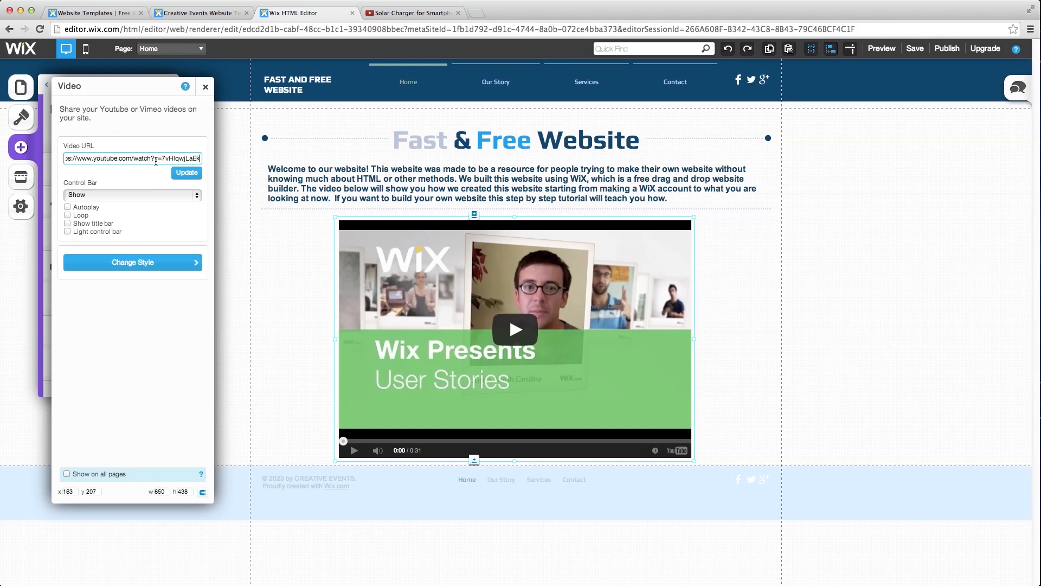
click(182, 172)
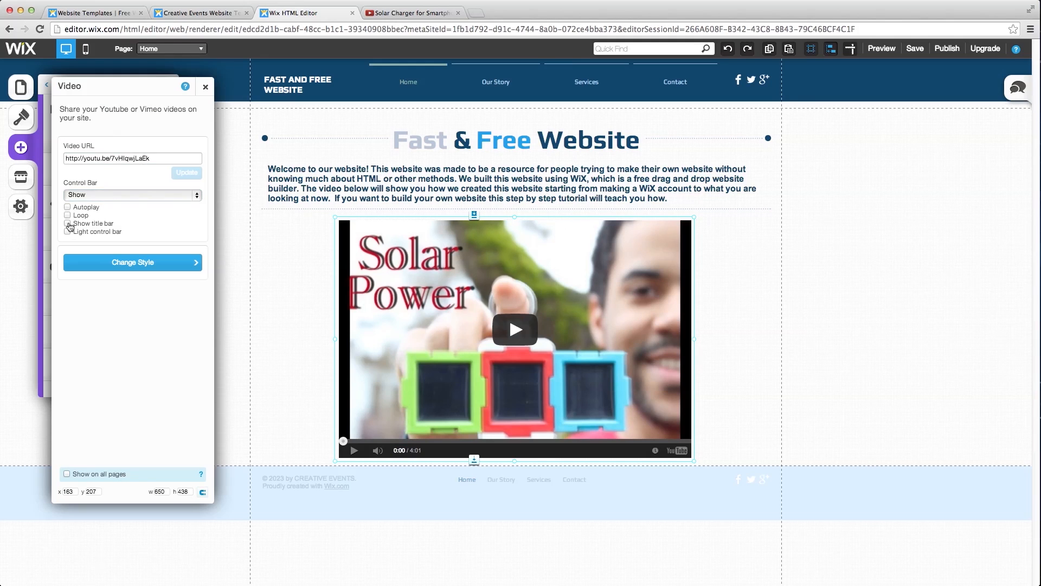
- Turn on the video's title bar and close the settings and add panels
click(67, 223)
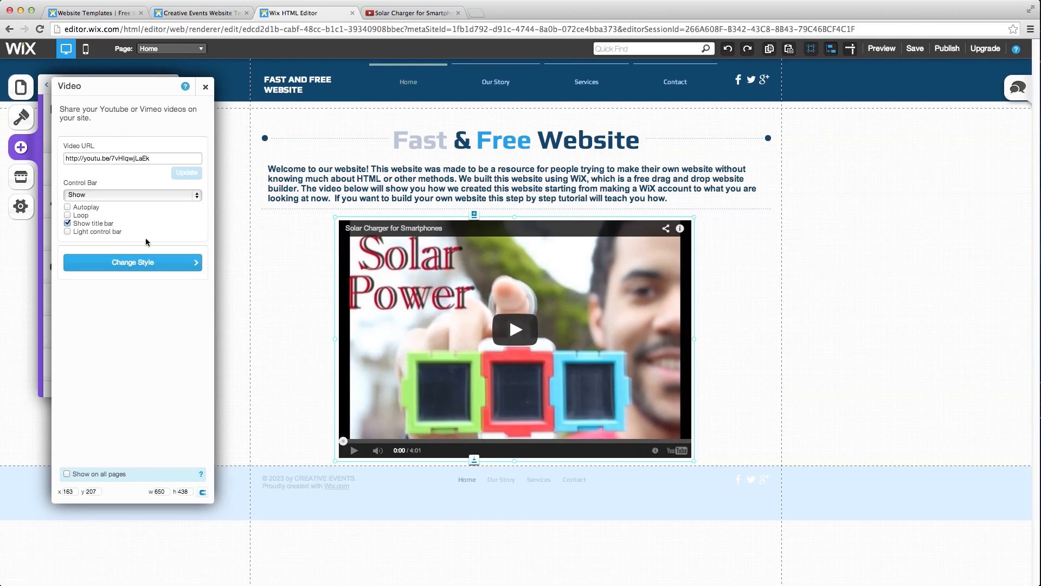
click(207, 88)
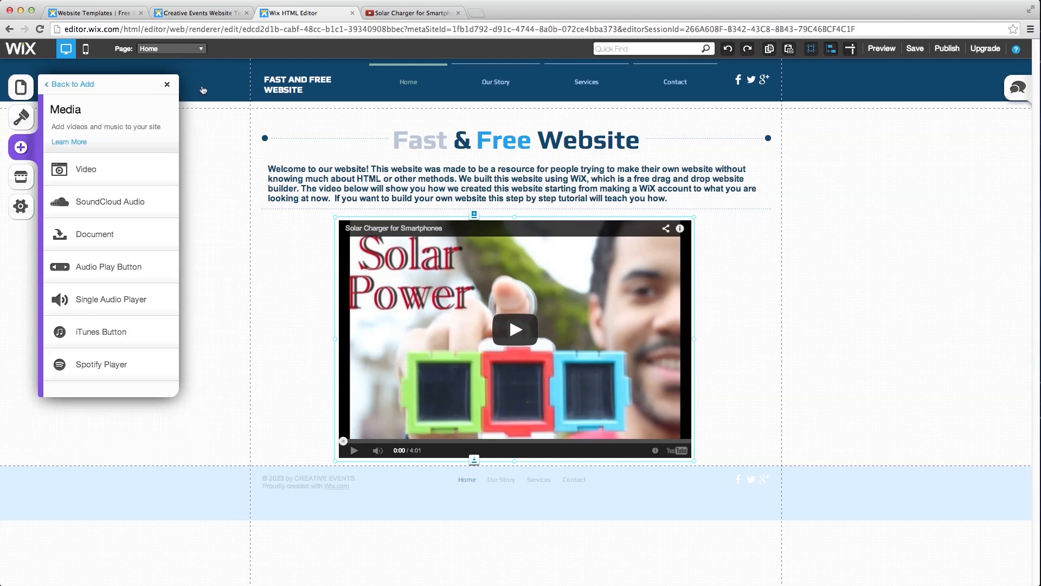
click(165, 88)
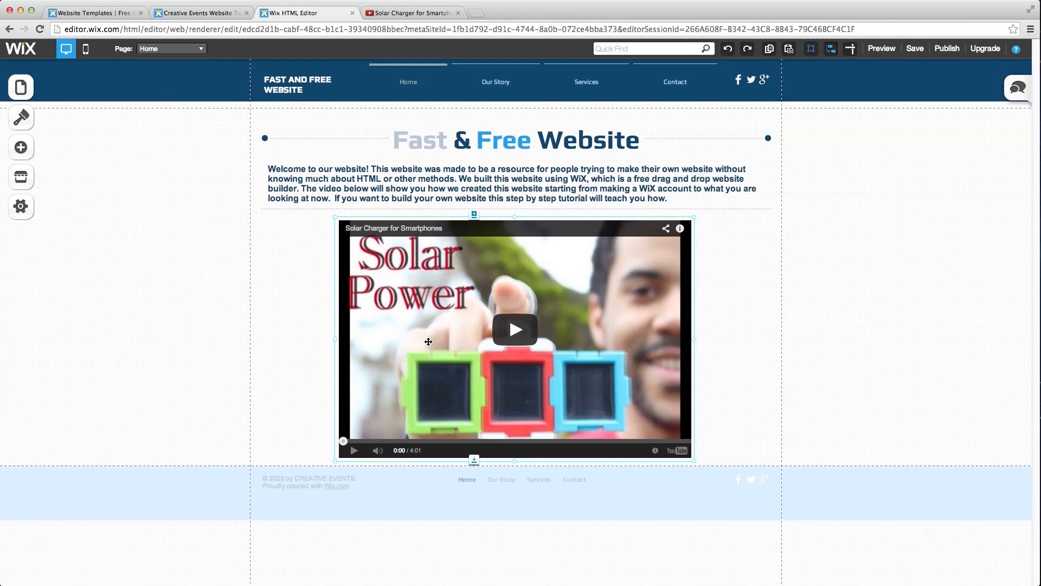
click(745, 265)
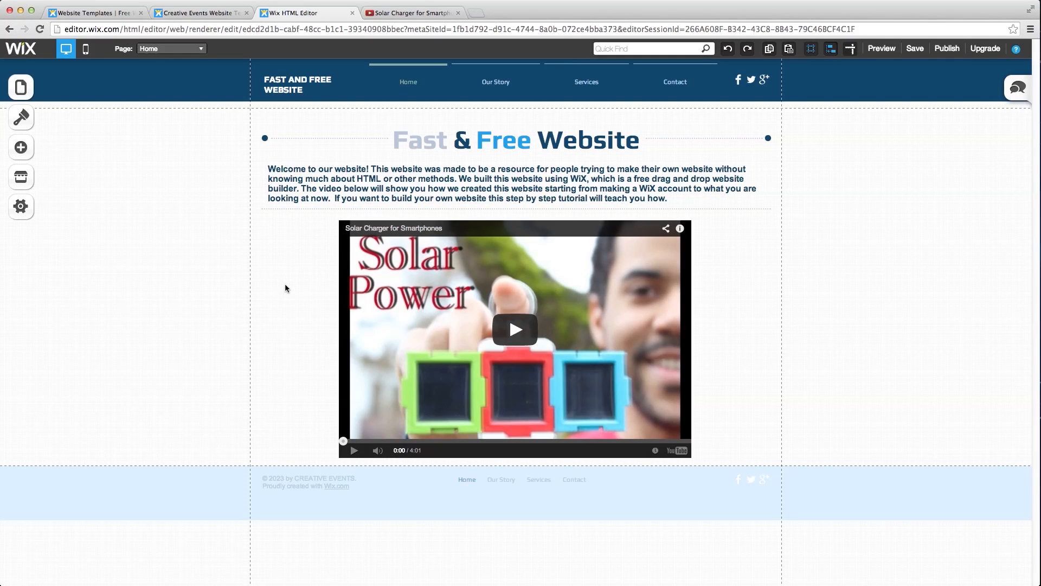
- Rename the Our Story page to 'Get WiX' with page address 'wix'
click(28, 89)
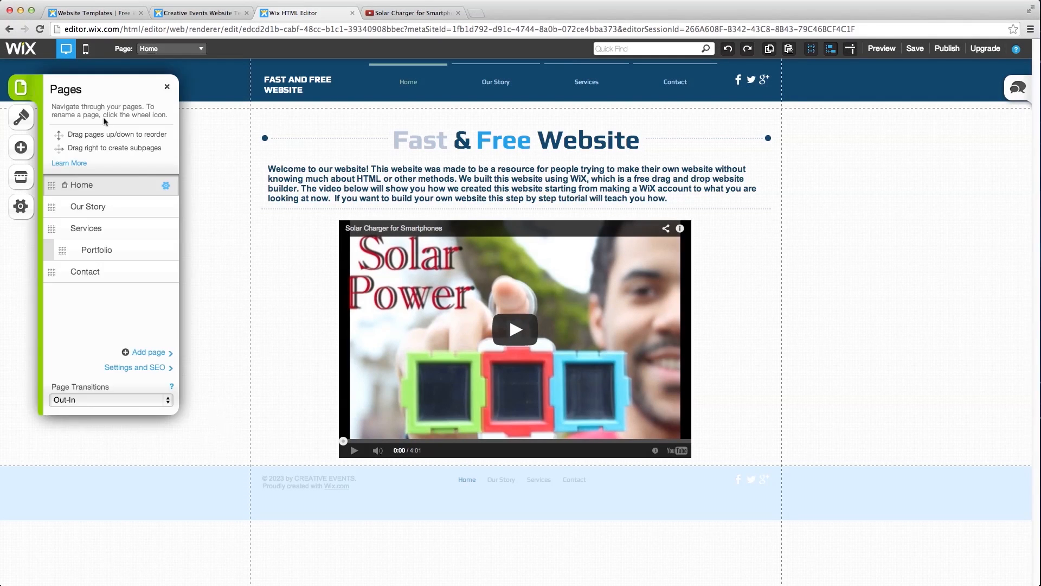
click(102, 208)
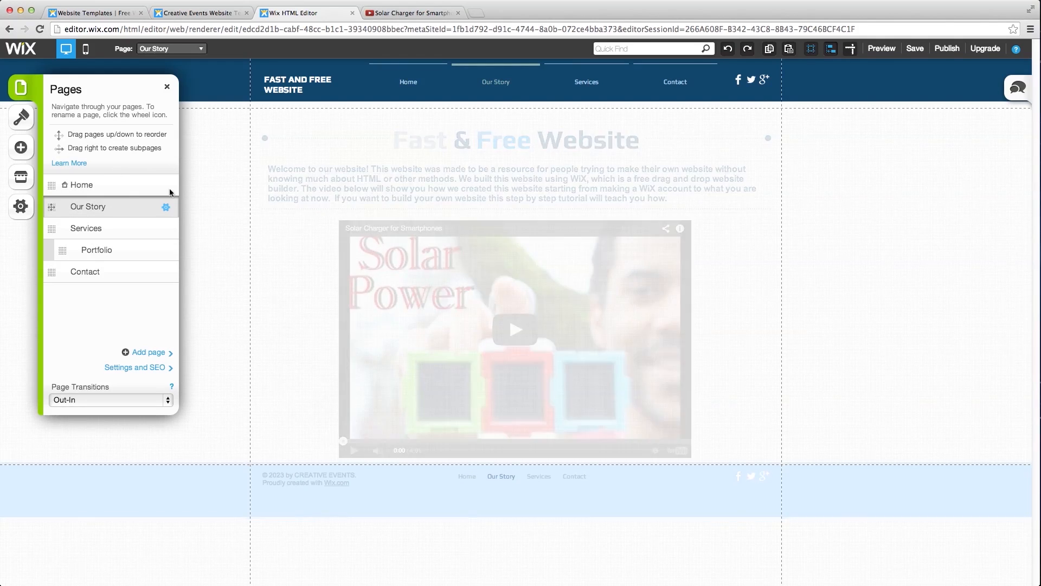
click(149, 353)
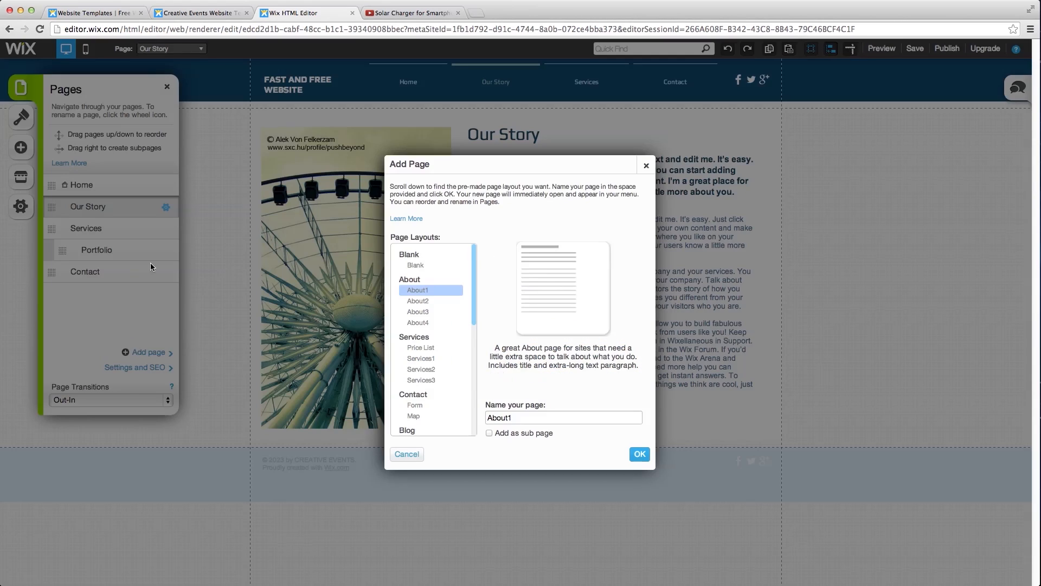
click(646, 166)
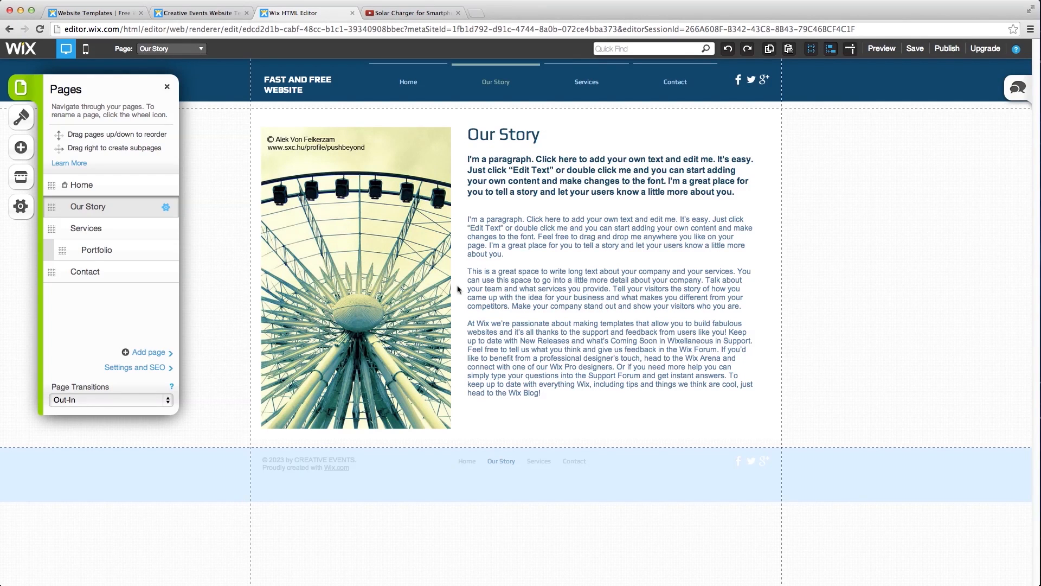
click(166, 209)
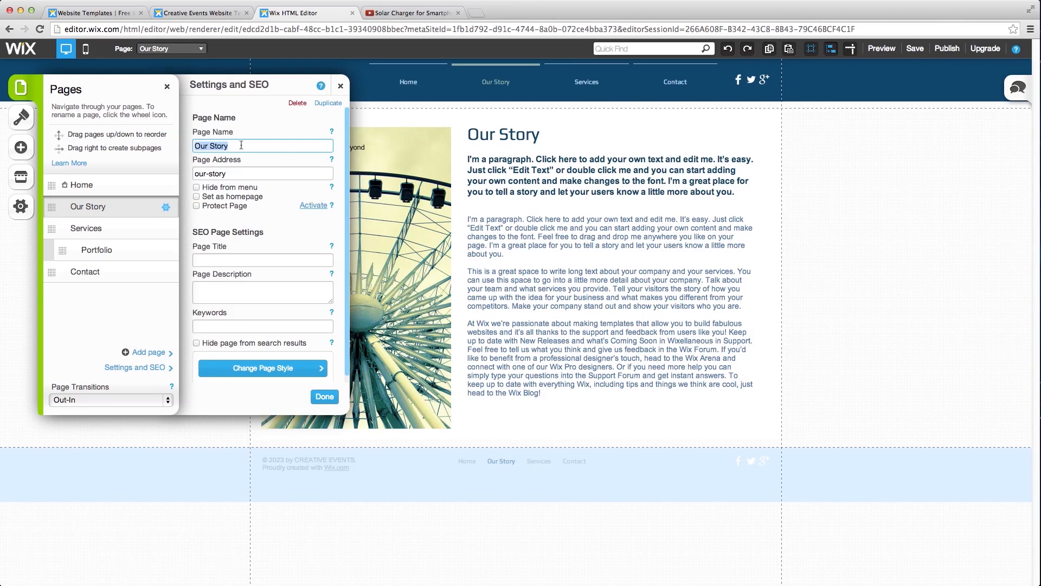
text(Ge)
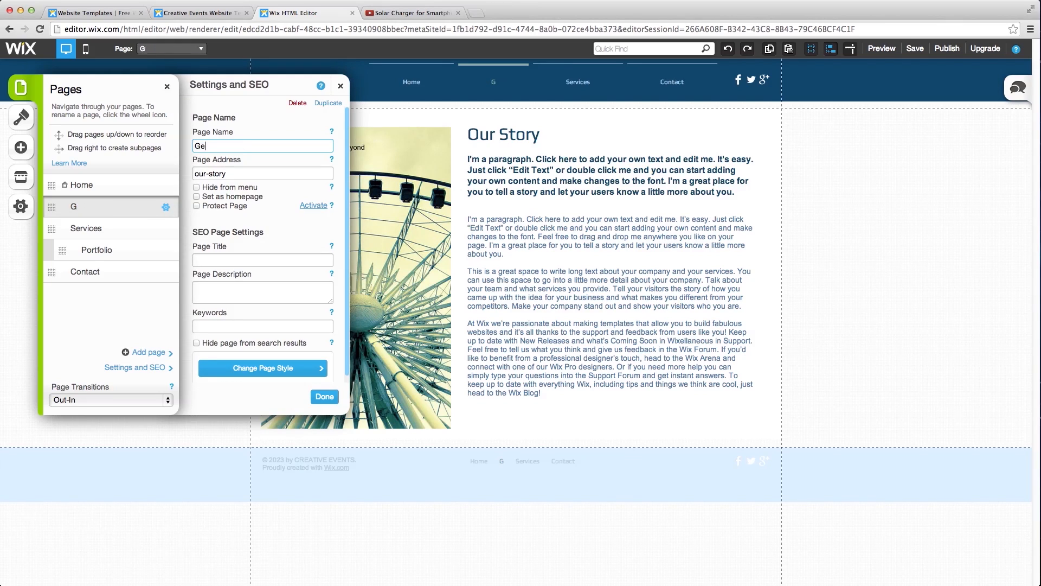
text(t WiX)
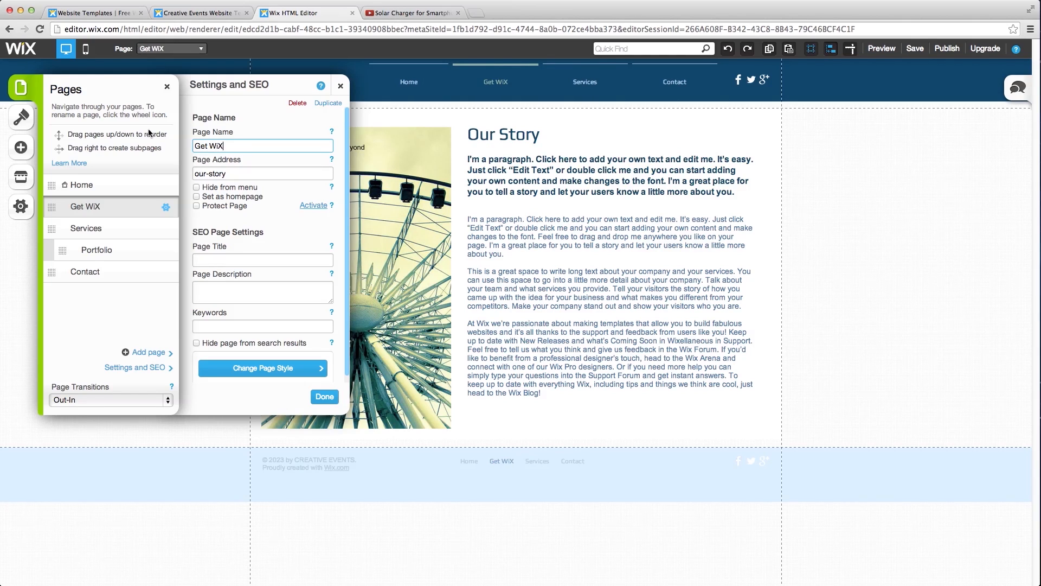
drag(234, 173, 198, 173)
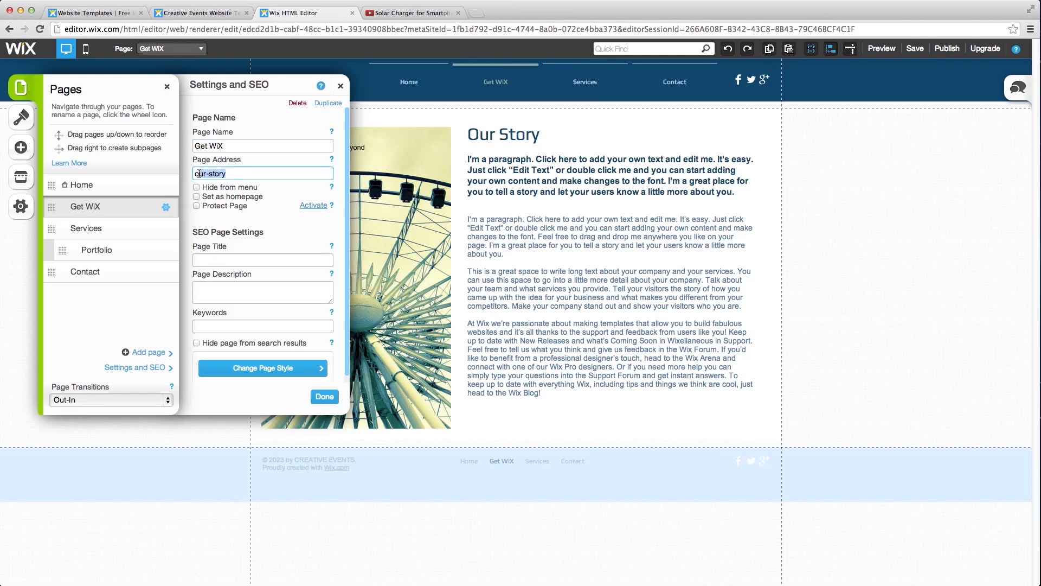
text(o)
click(325, 397)
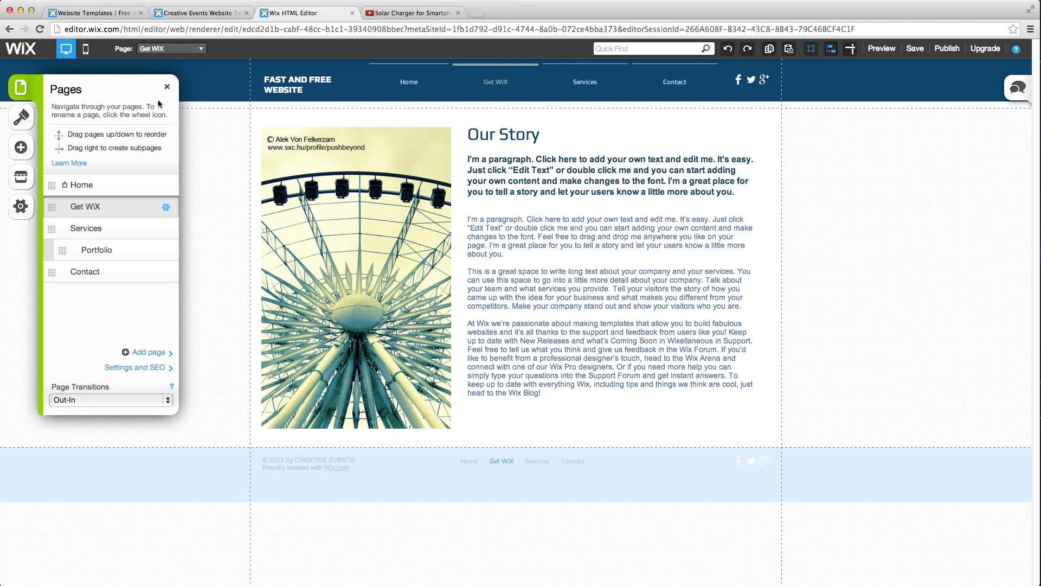
click(167, 86)
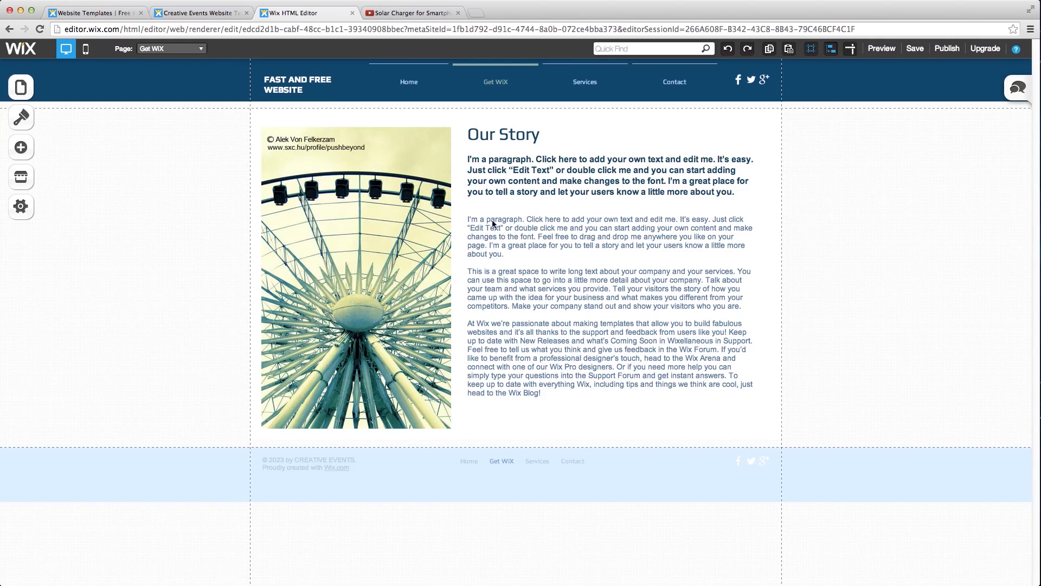
- Swap the ferris wheel photo for the free 'Blue Keyboard' image found by searching 'internet'
click(383, 249)
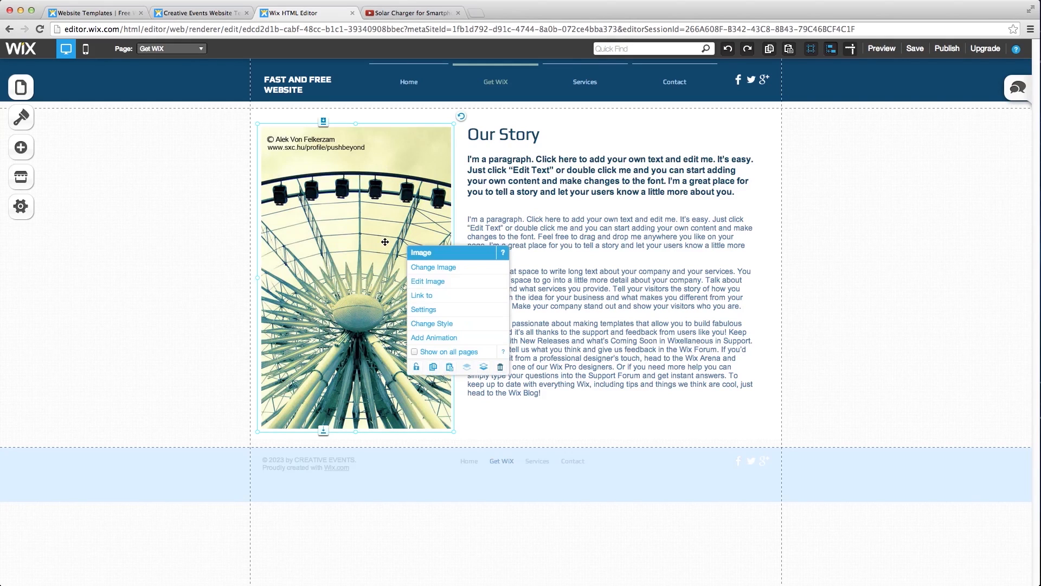
click(425, 268)
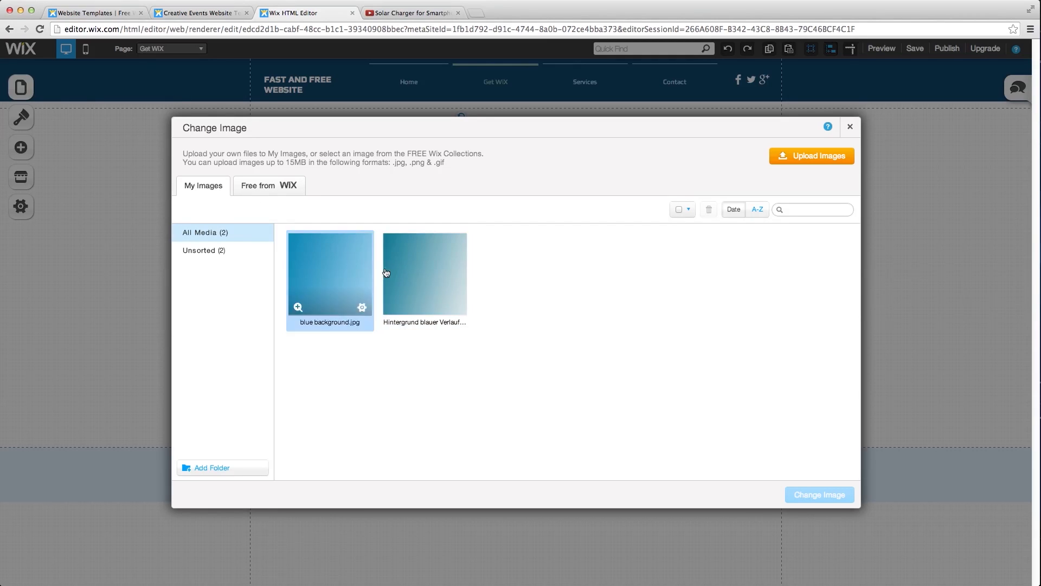
click(275, 194)
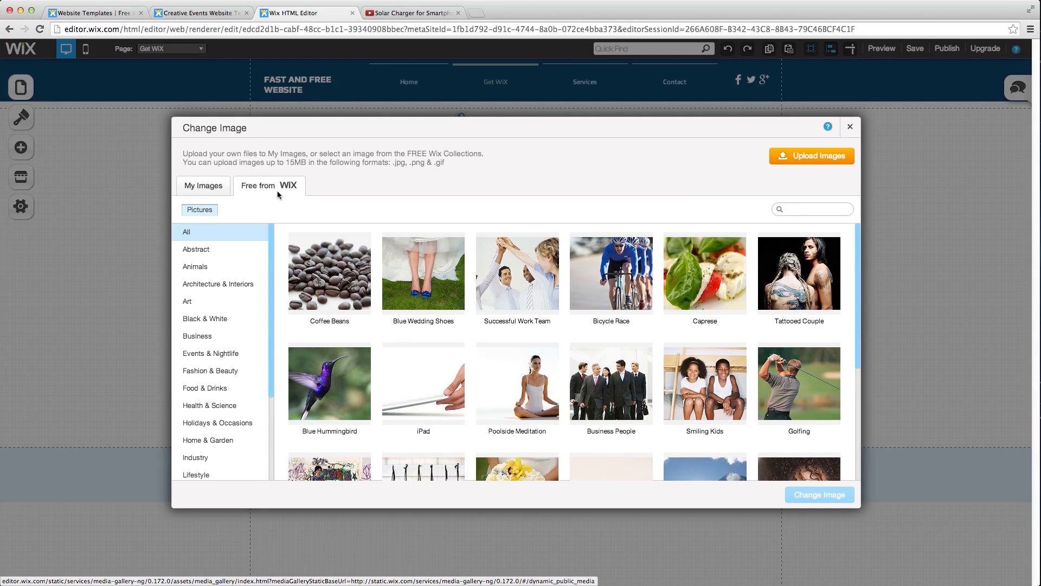
scroll(537, 342, down, 2)
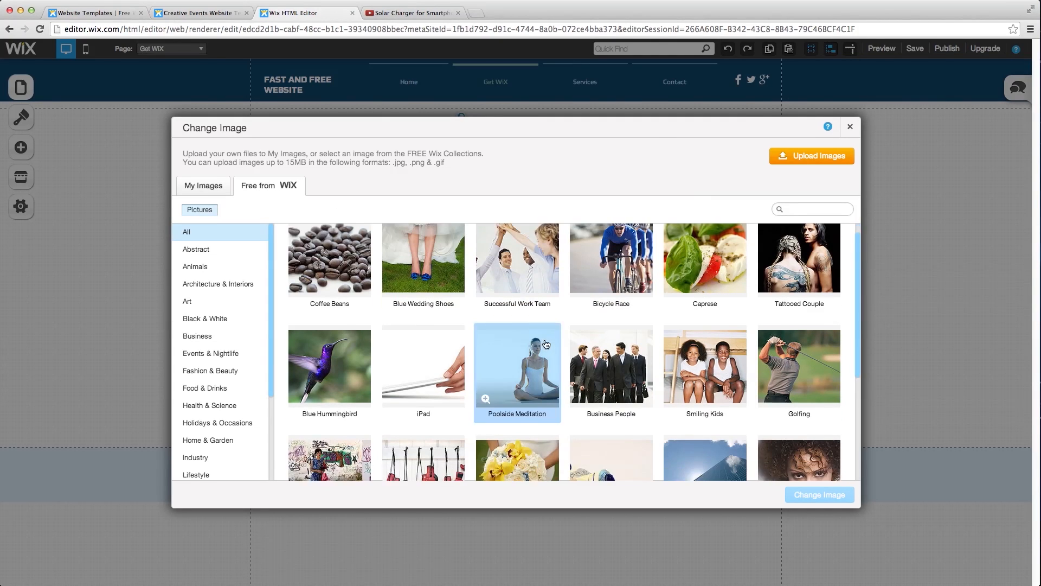
scroll(553, 341, down, 4)
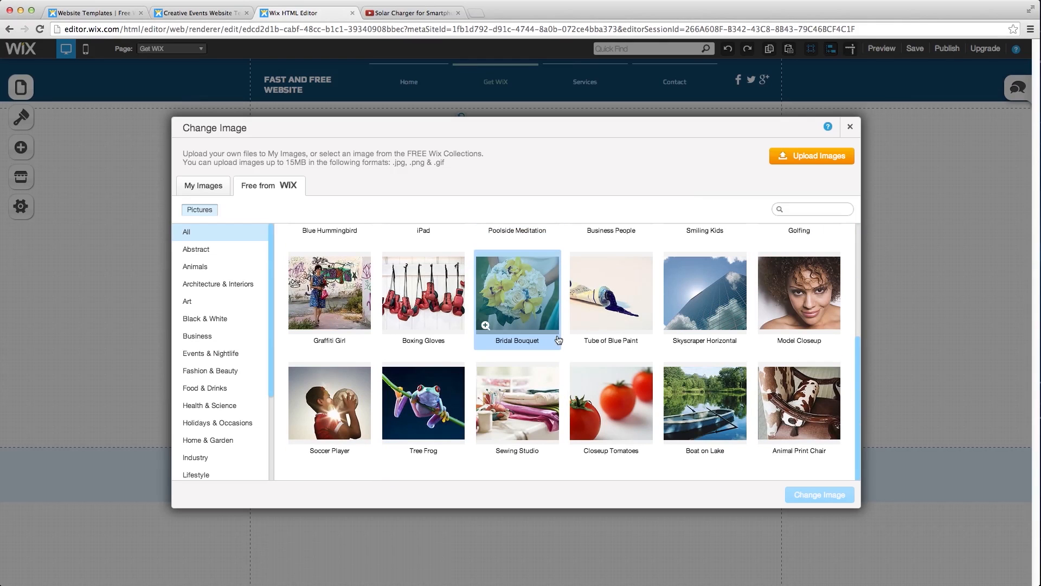
scroll(545, 331, up, 5)
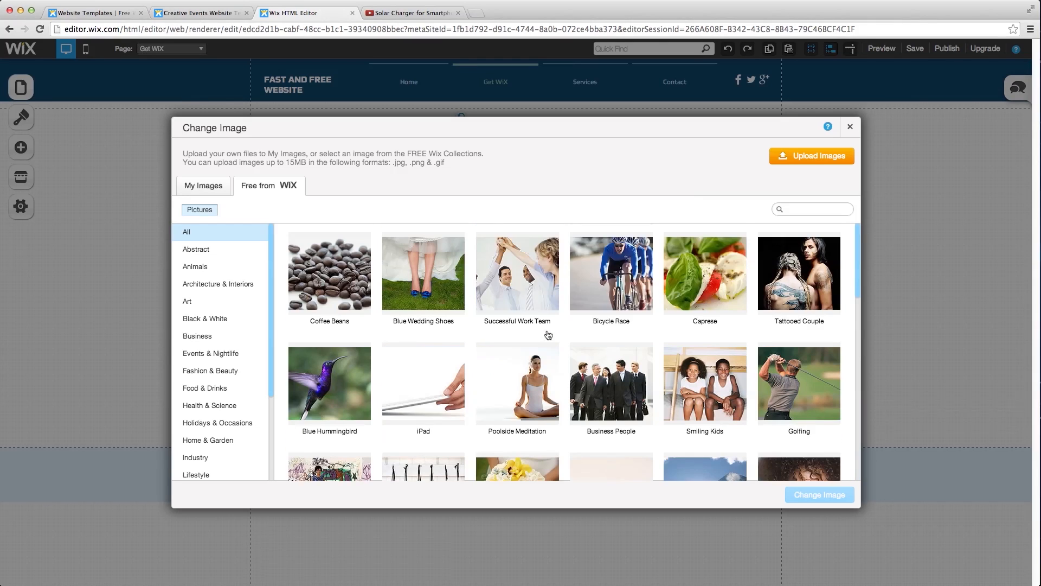
click(793, 214)
text(internet)
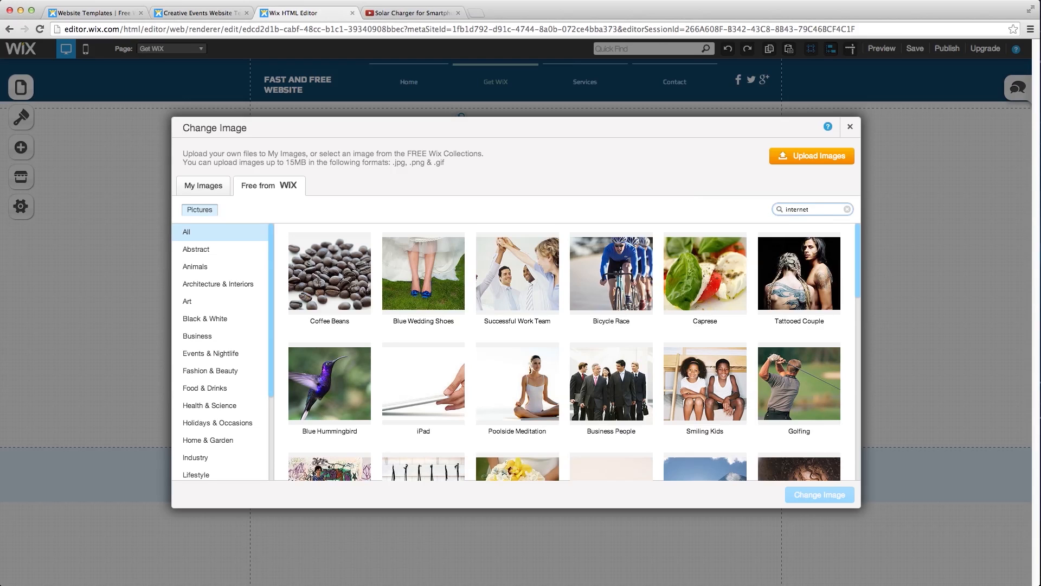
key(Return)
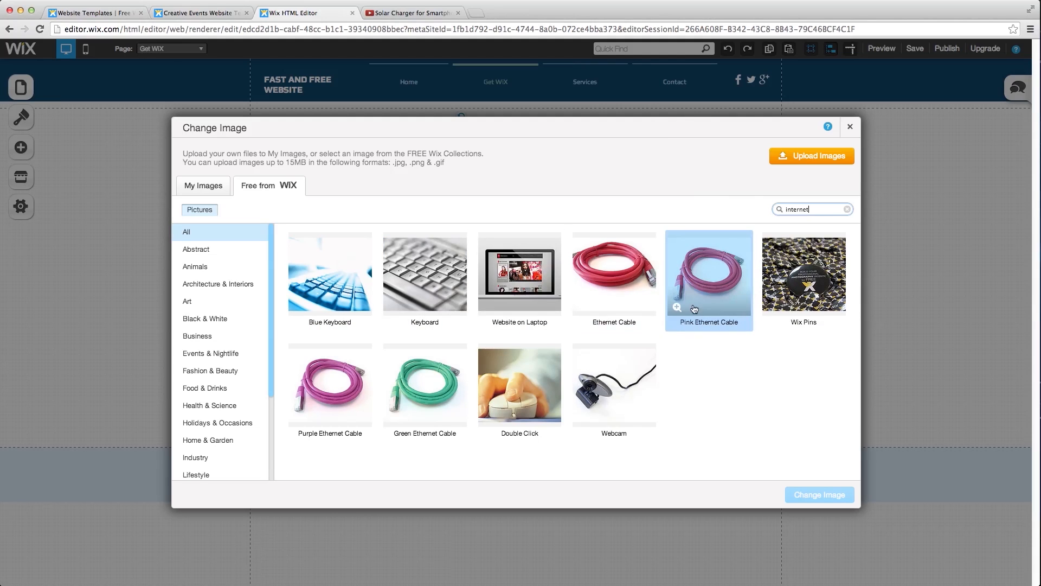
click(339, 303)
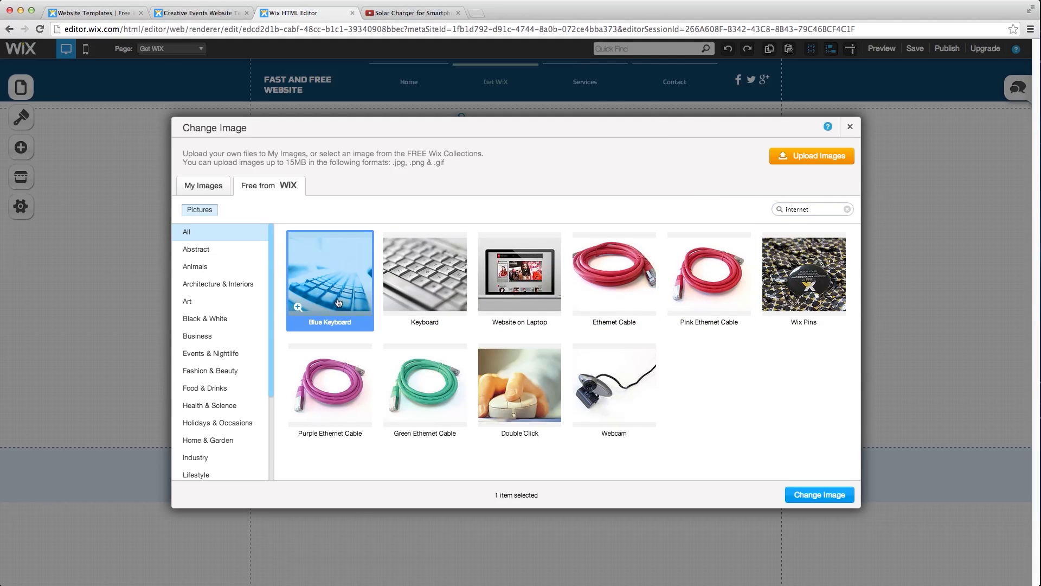
click(825, 491)
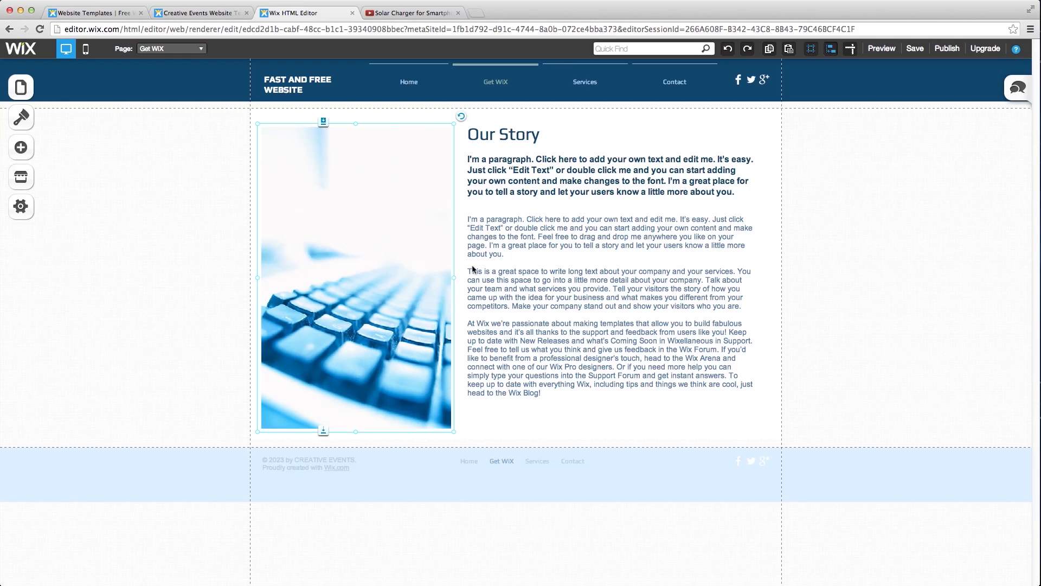
click(497, 163)
- Rename the Our Story heading to 'Get Wix'
click(499, 136)
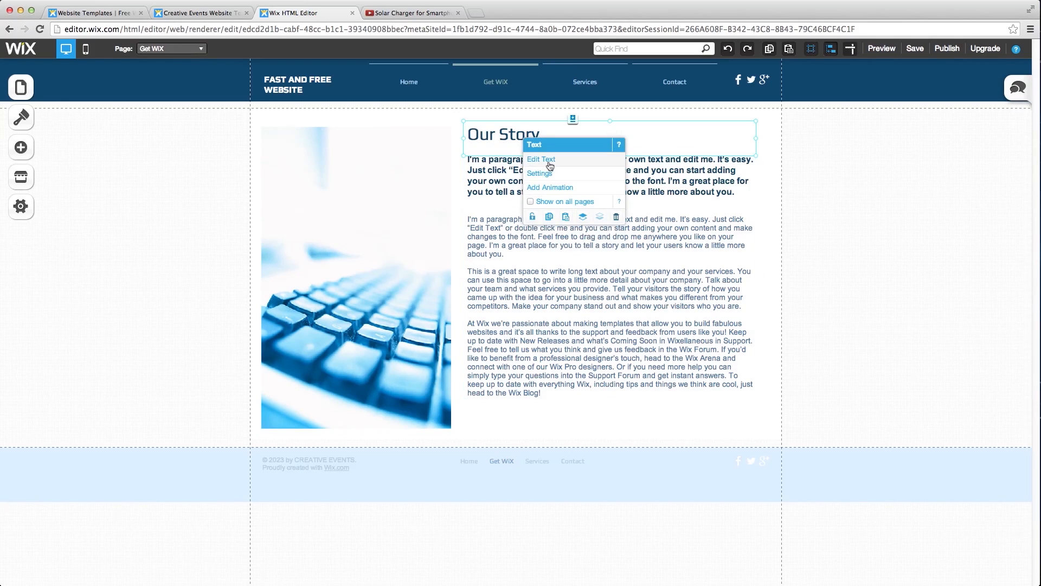
click(549, 163)
drag(548, 140, 466, 137)
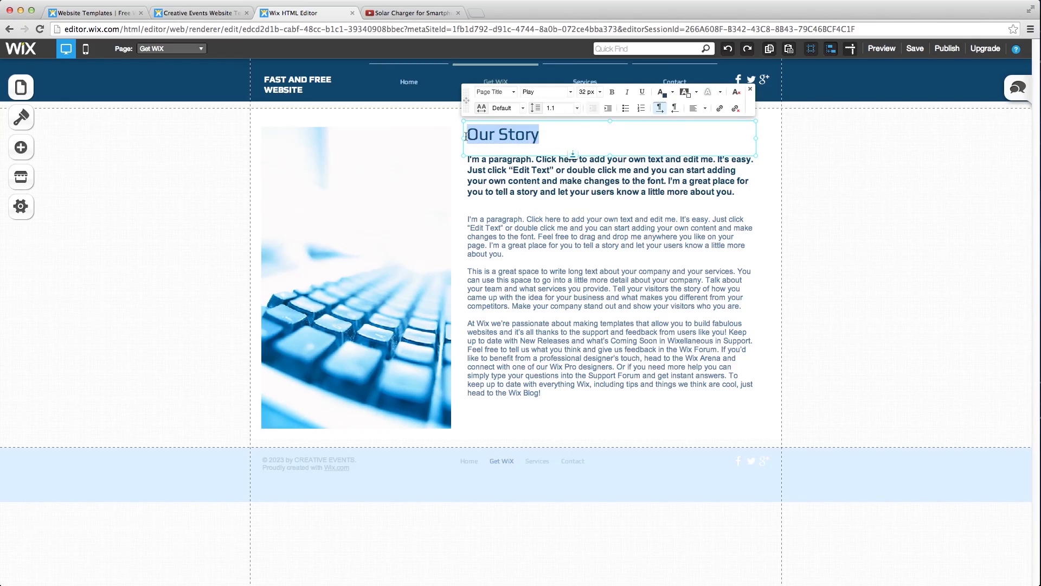
text(Get Wix)
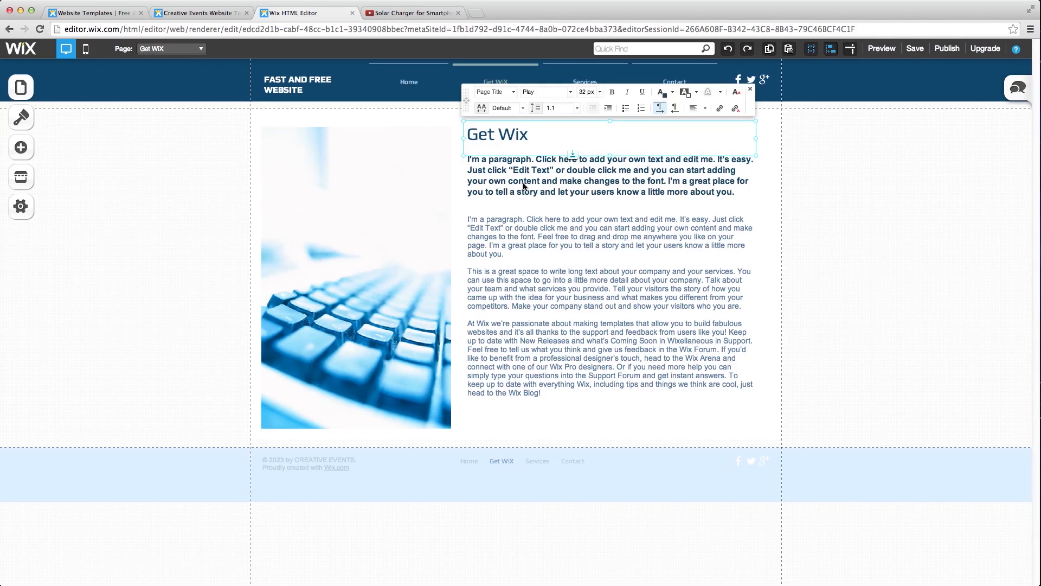
- Clear all the placeholder text from the paragraph beside the image
click(540, 184)
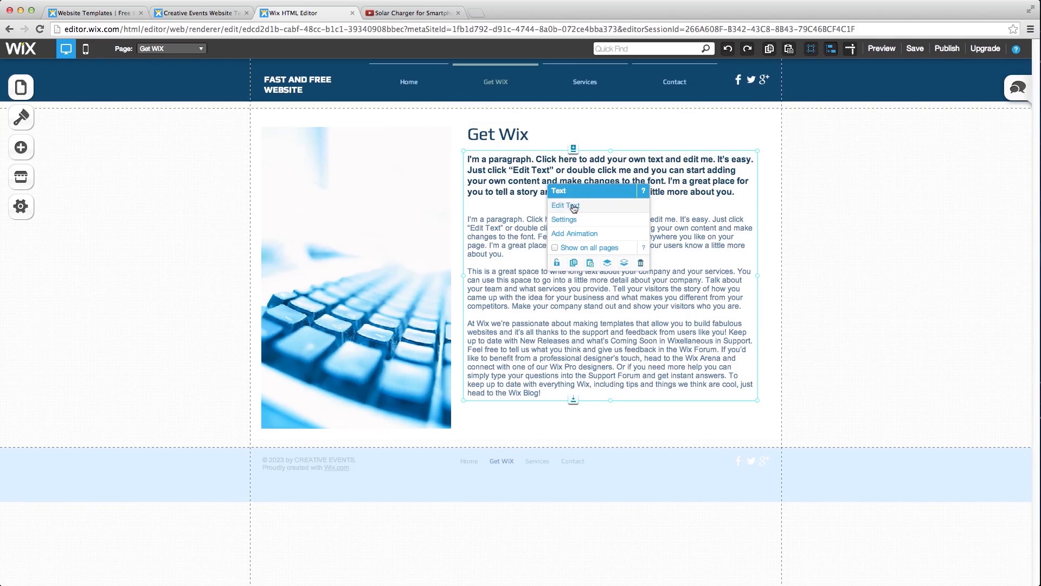
click(573, 205)
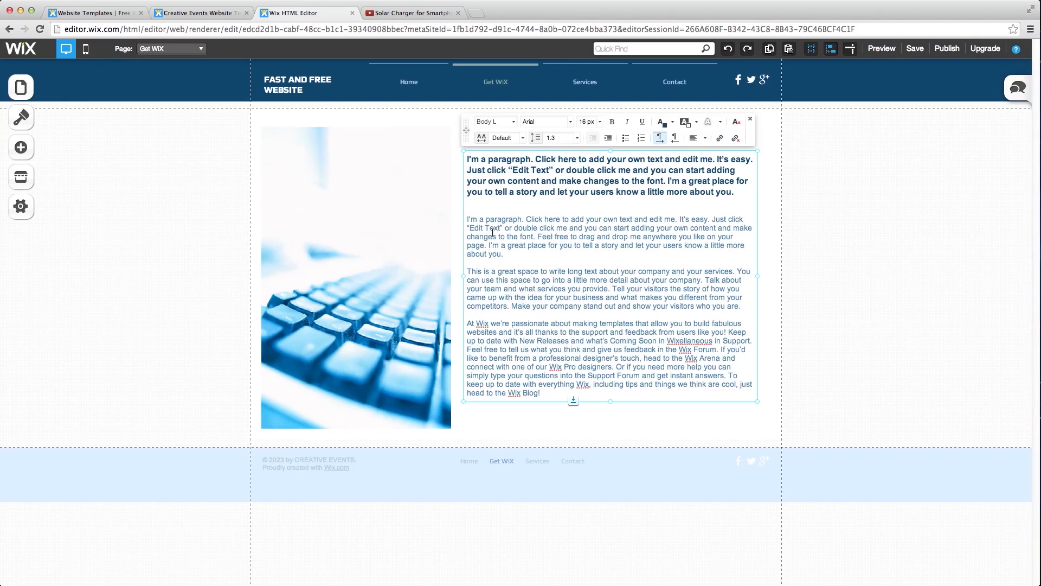
drag(467, 159, 676, 395)
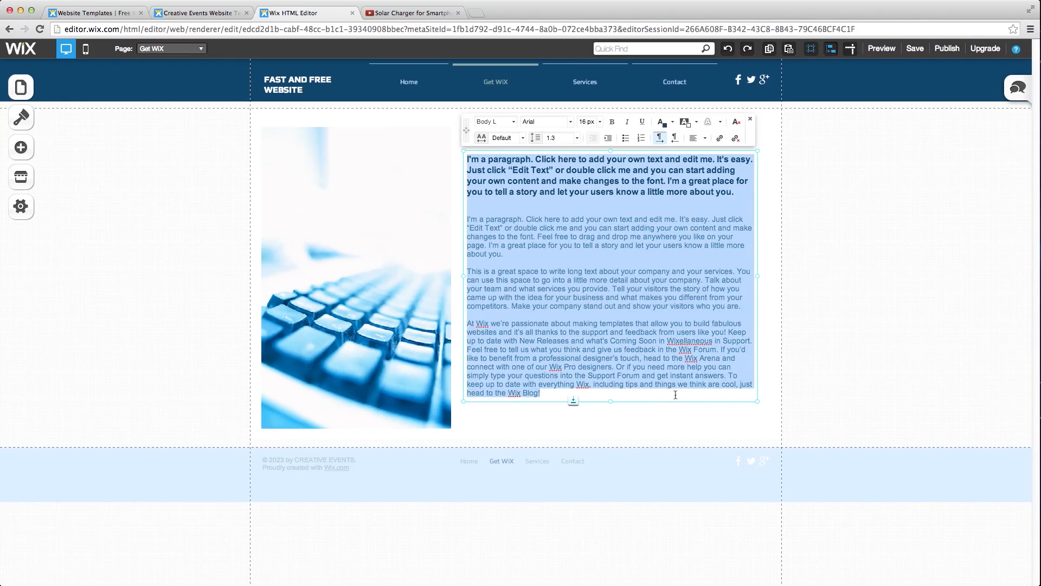
key(BackSpace)
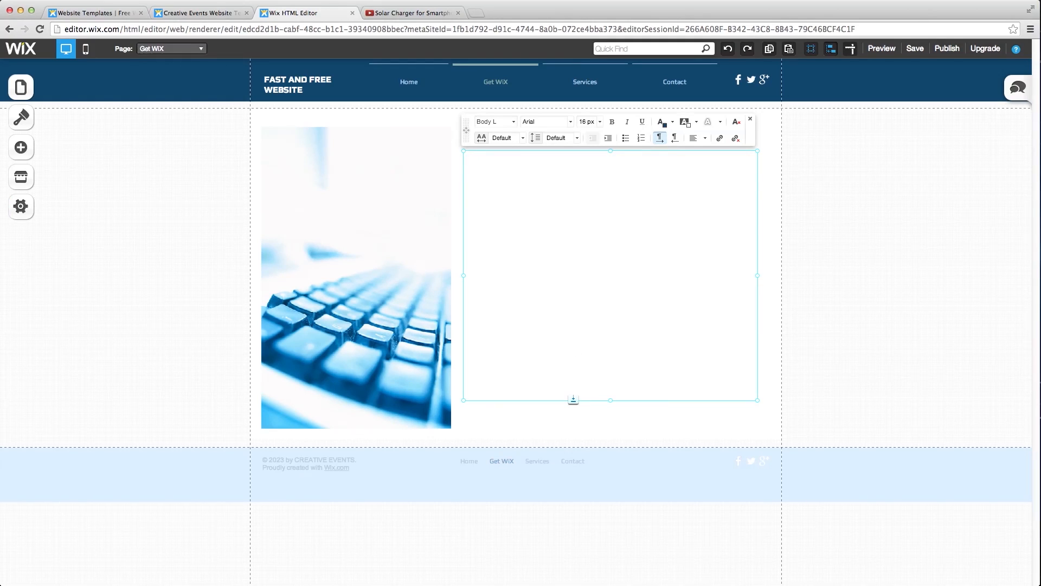
- Paste 'To get started with using WiX just click on the link below…' and shrink the box to fit
key(super+Tab)
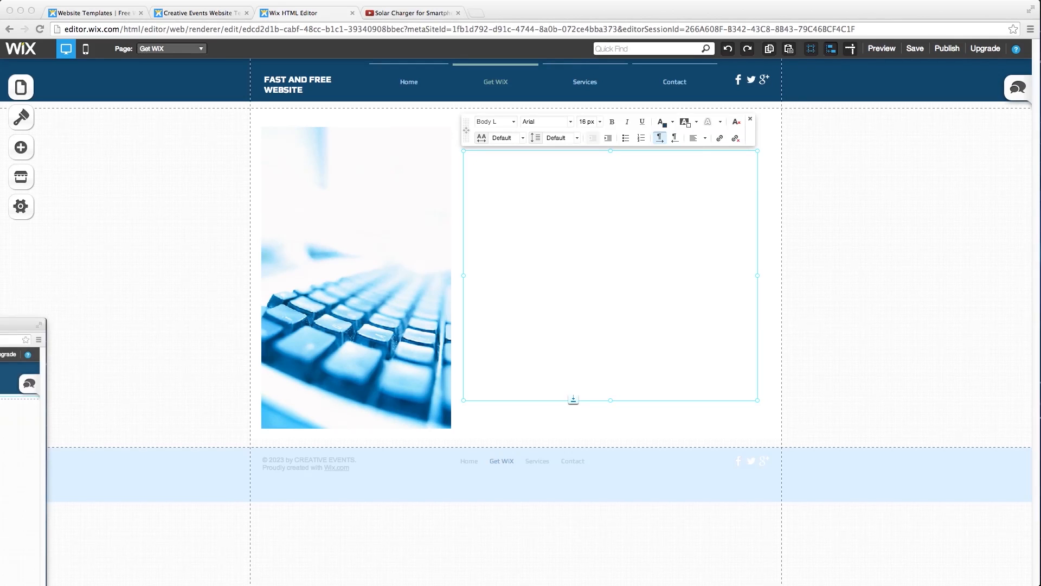
click(4, 358)
key(super+Tab)
click(580, 193)
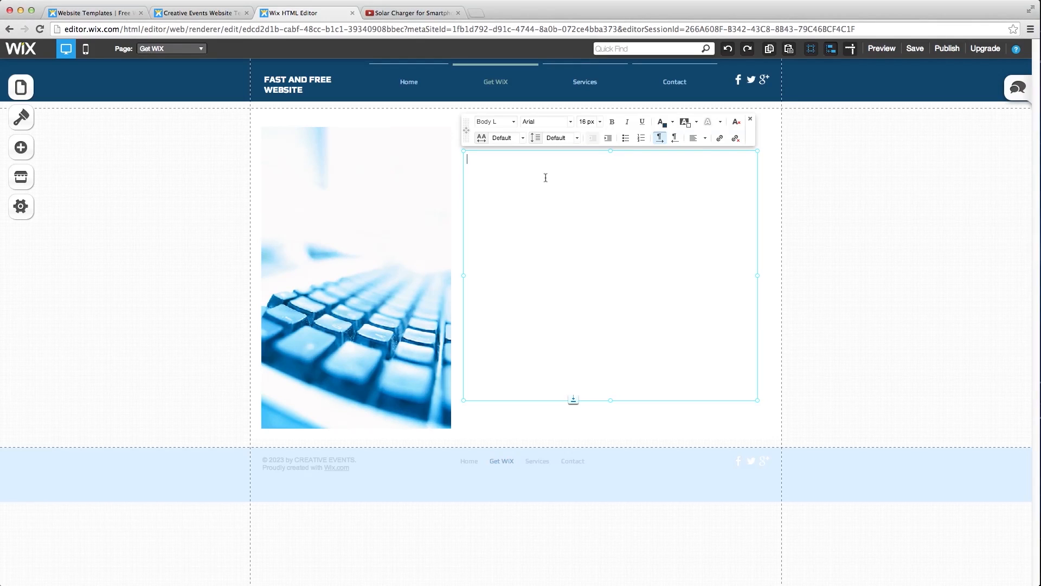
text(To get started with using WiX just click on the link below and you'll be taken to the registration page where the video began.)
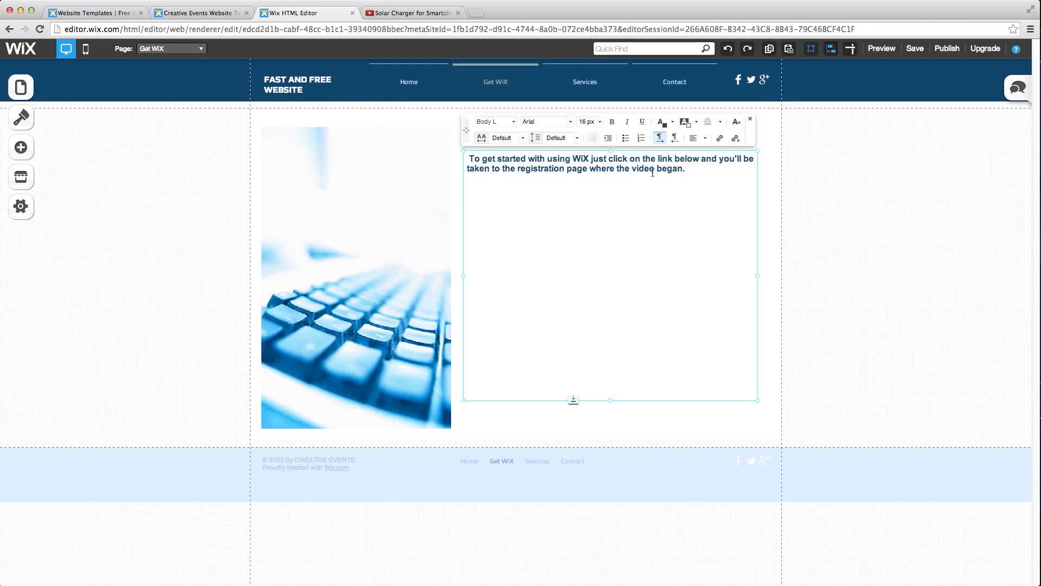
click(472, 157)
key(BackSpace)
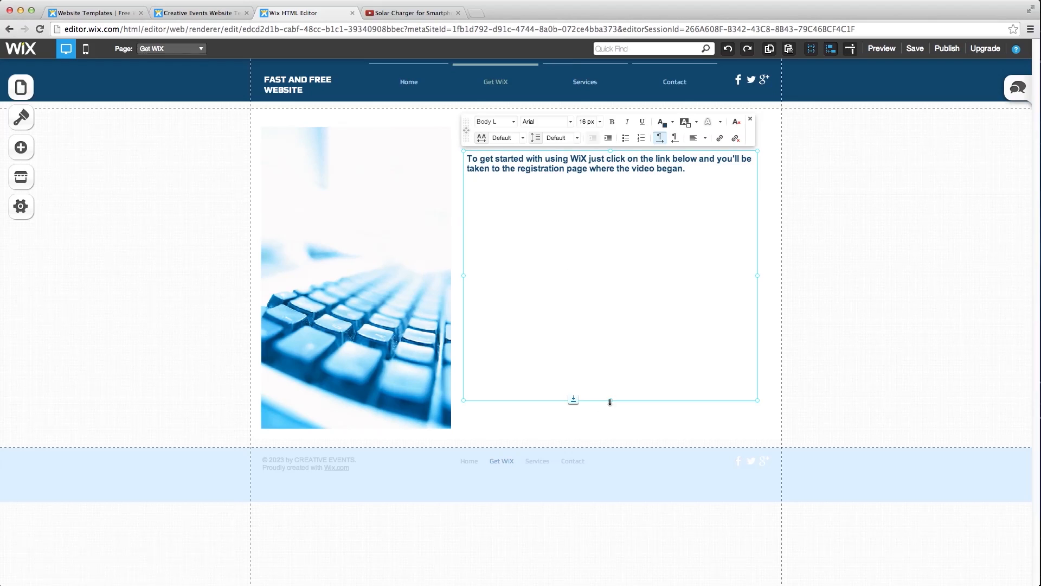
drag(610, 400, 599, 176)
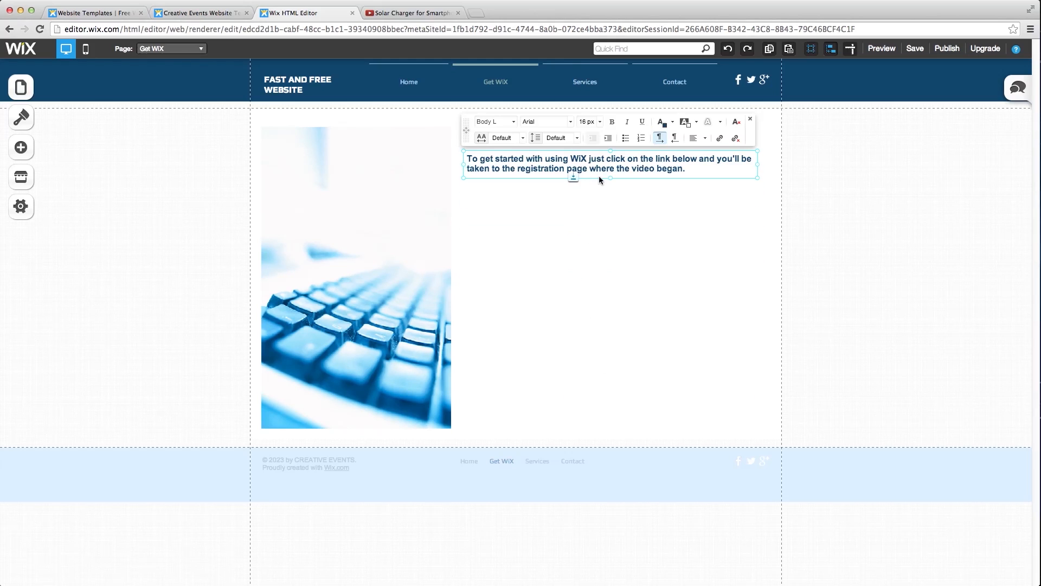
click(595, 239)
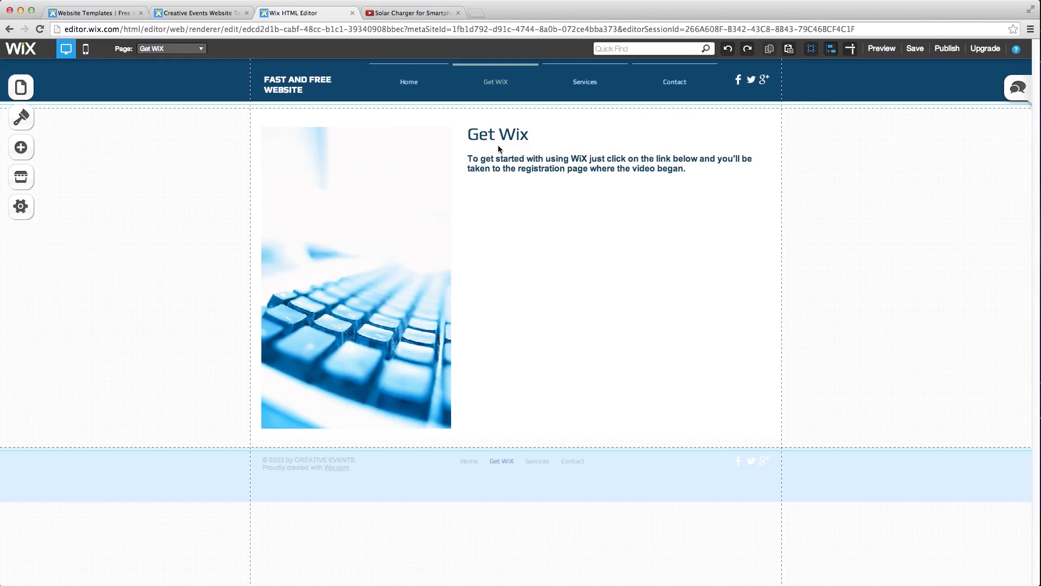
- Shrink the keyboard image to about half its height, then show the Buttons & Menus elements
click(361, 269)
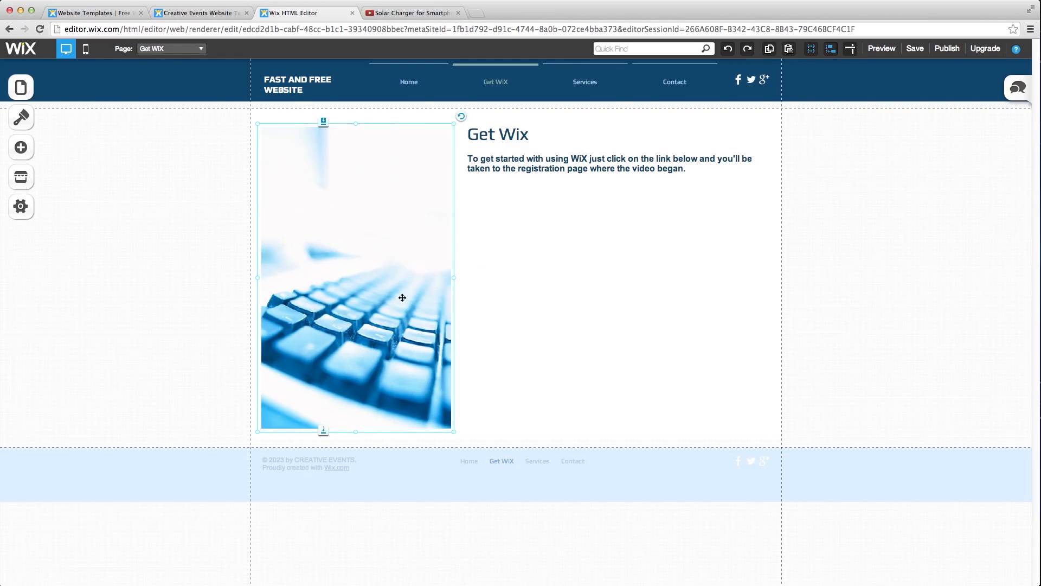
drag(357, 433, 362, 262)
click(509, 213)
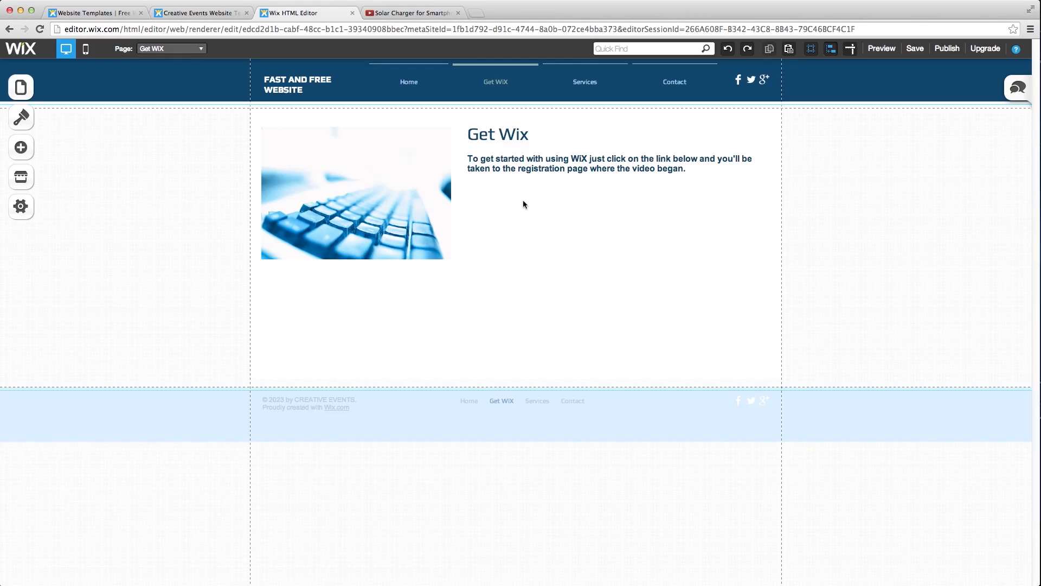
click(18, 151)
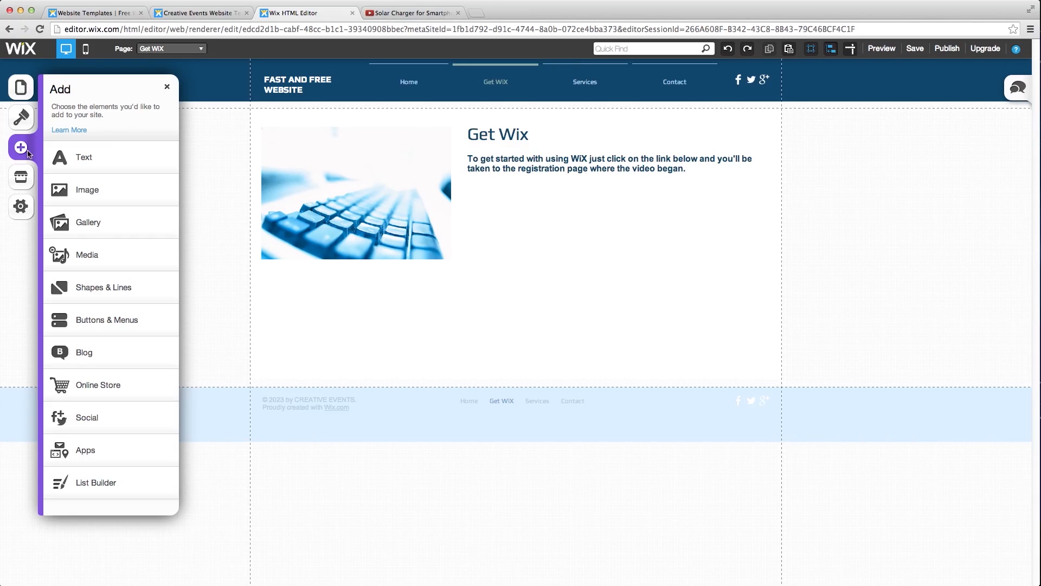
click(99, 322)
- Add a button beneath the intro sentence and label it 'Get Wix'
click(110, 178)
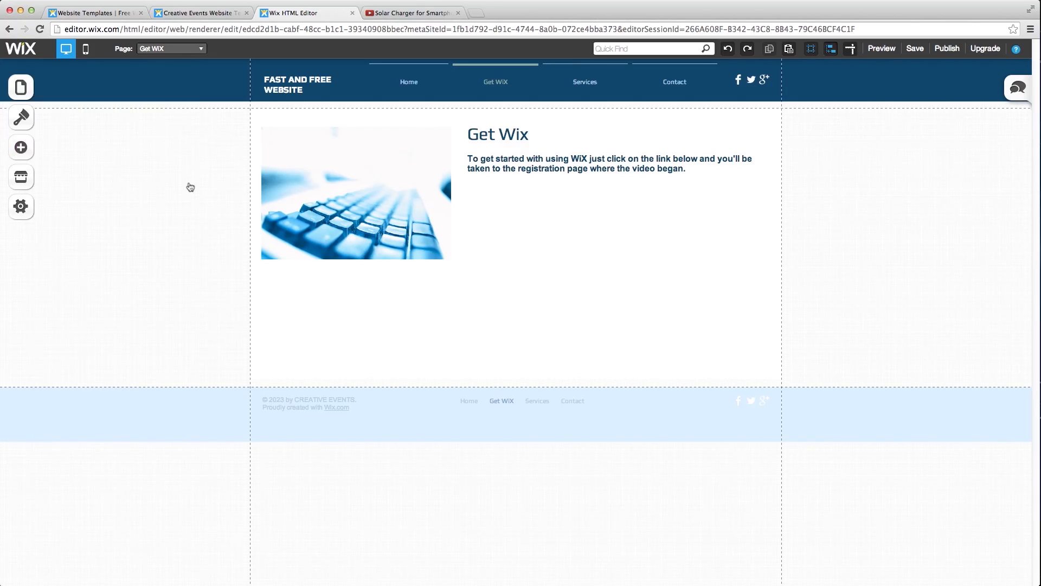
drag(564, 357, 629, 203)
click(582, 203)
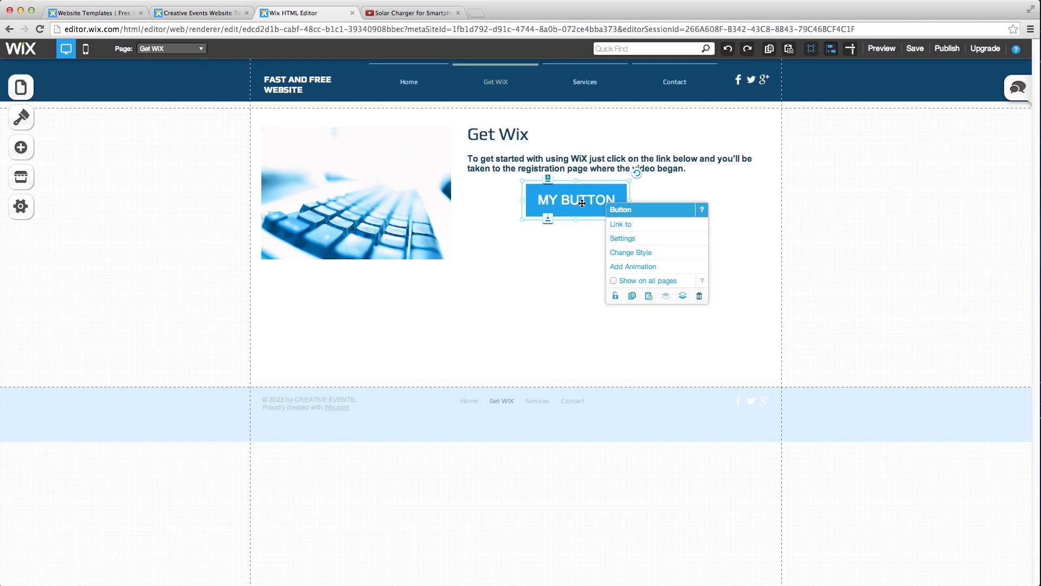
click(624, 239)
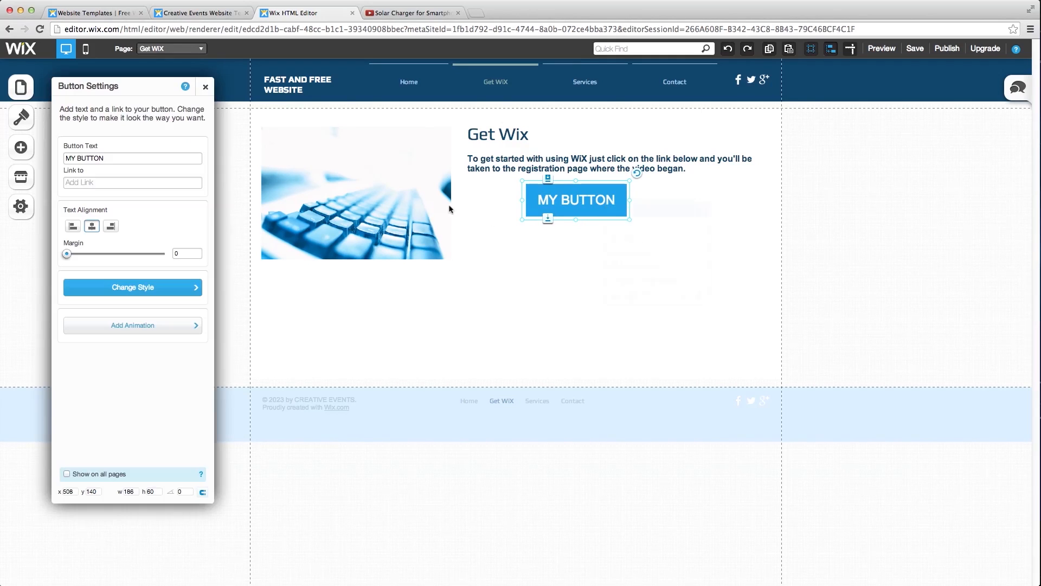
drag(132, 158, 52, 157)
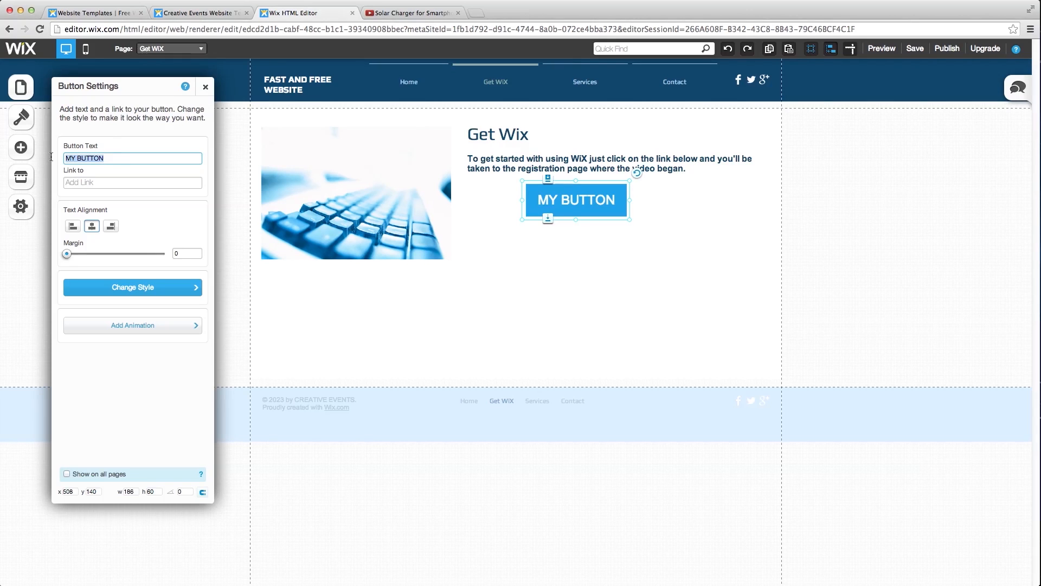
text(et Wix)
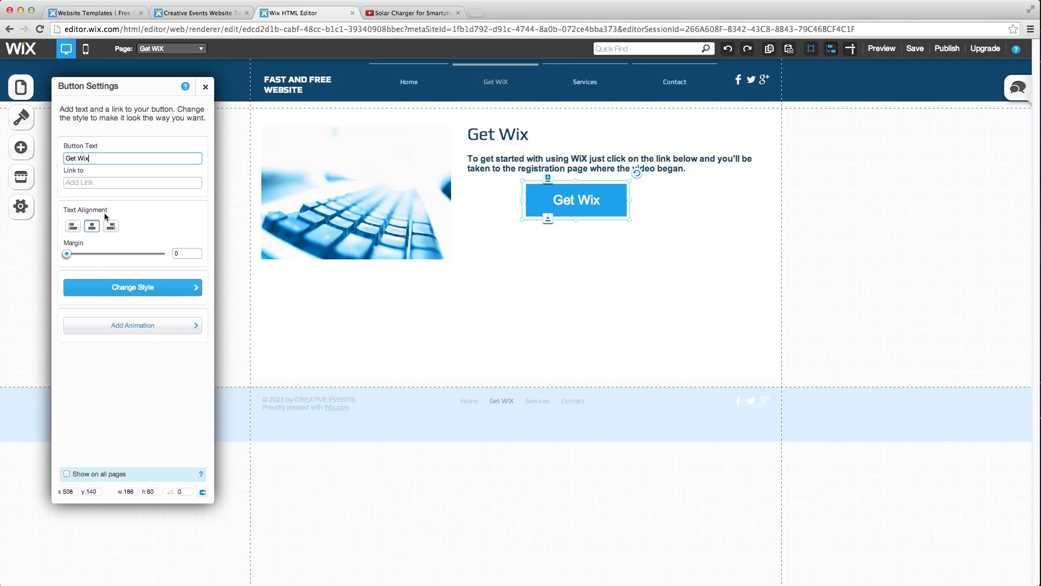
- Apply the Large button style to the Get Wix button
click(151, 288)
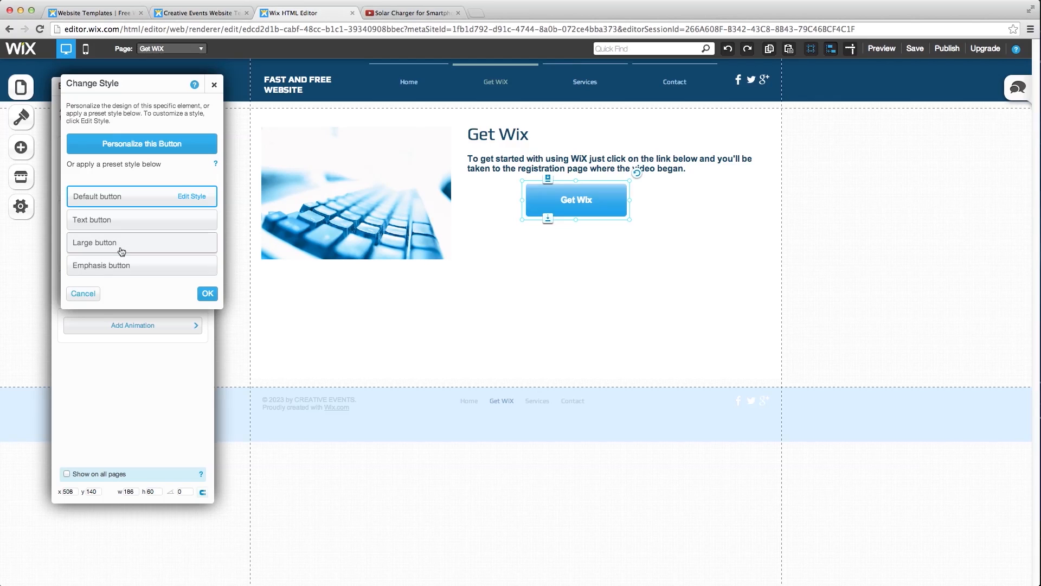
click(122, 241)
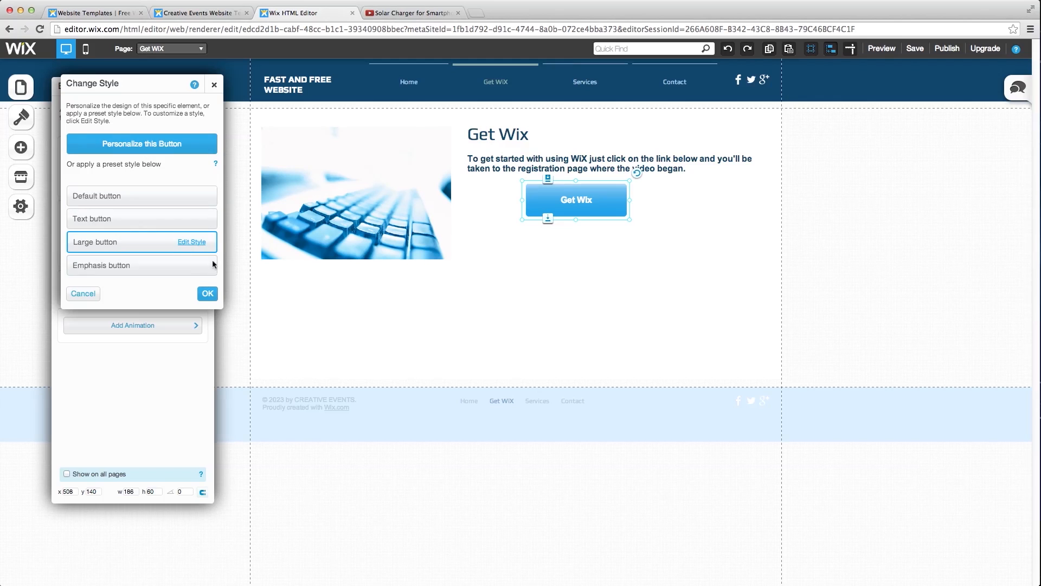
click(208, 294)
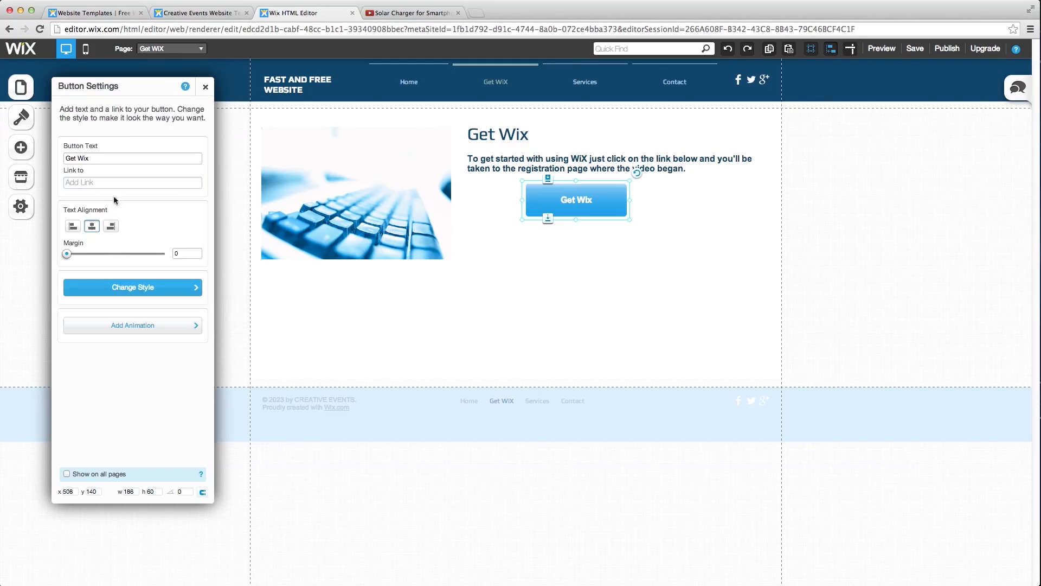
- Link the Get Wix button to the wix.com registration address and close Button Settings
click(79, 183)
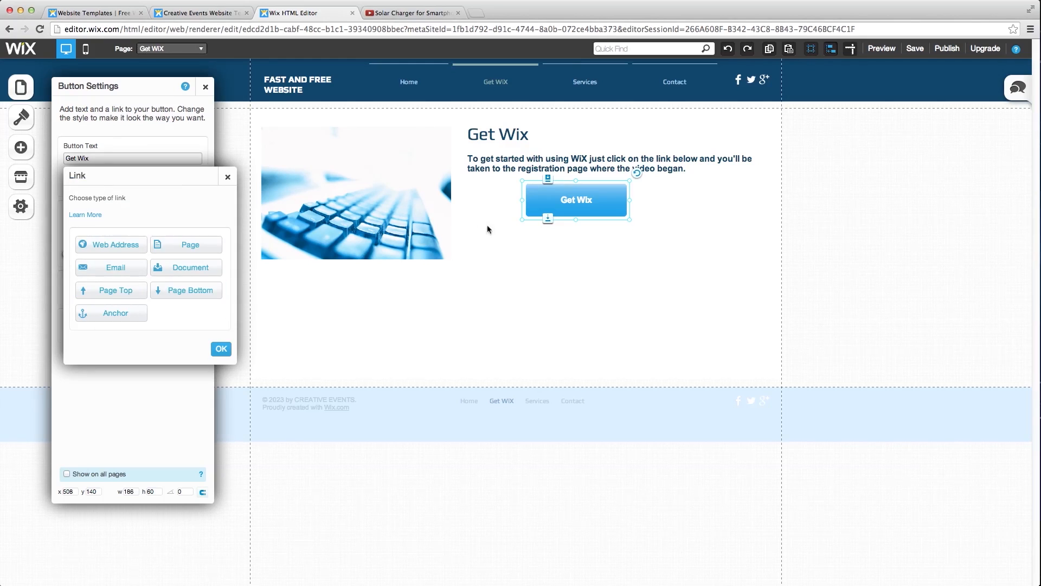
click(106, 244)
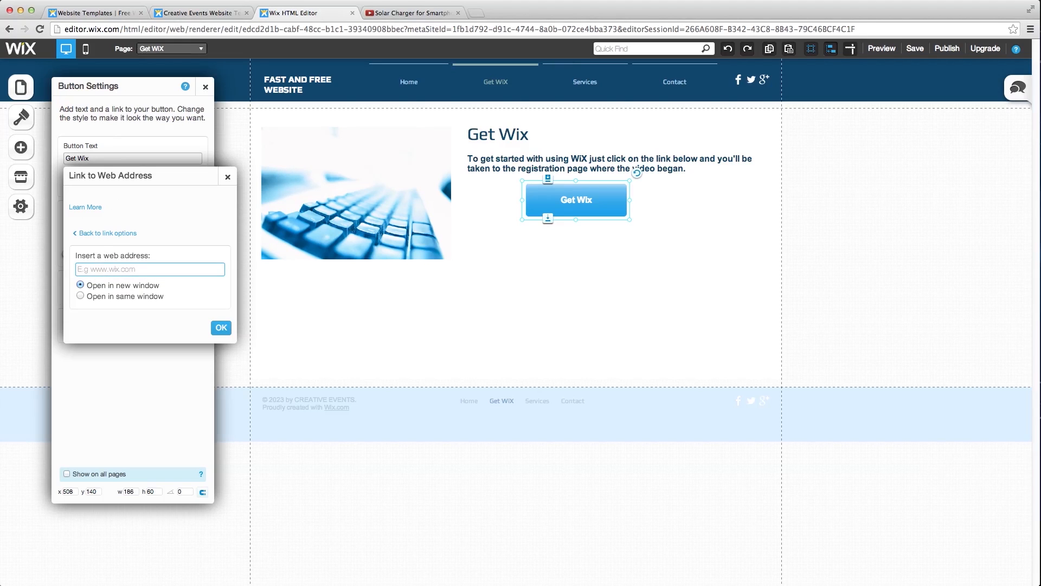
key(super+Tab)
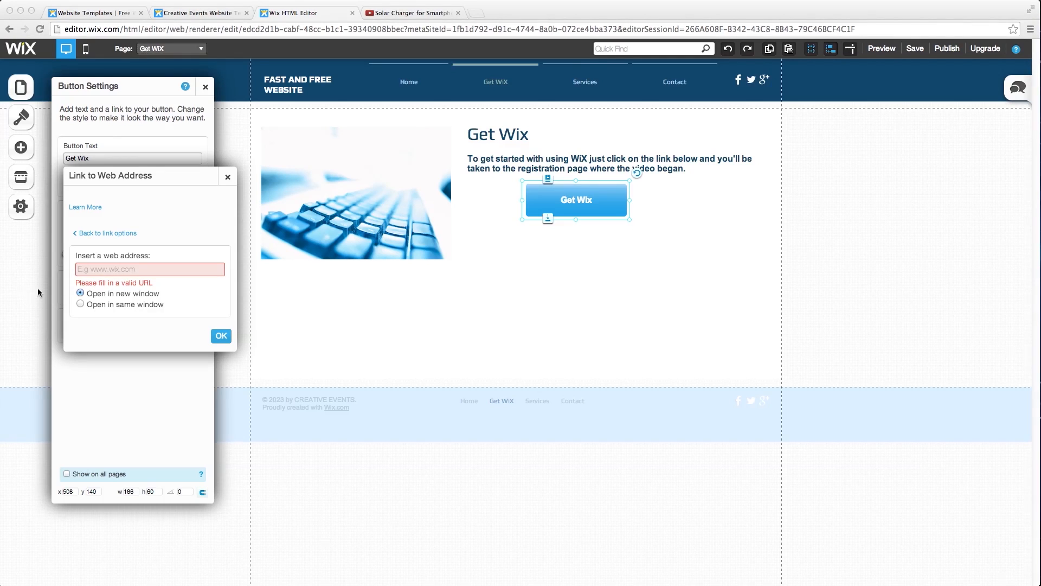
click(116, 268)
key(super+v)
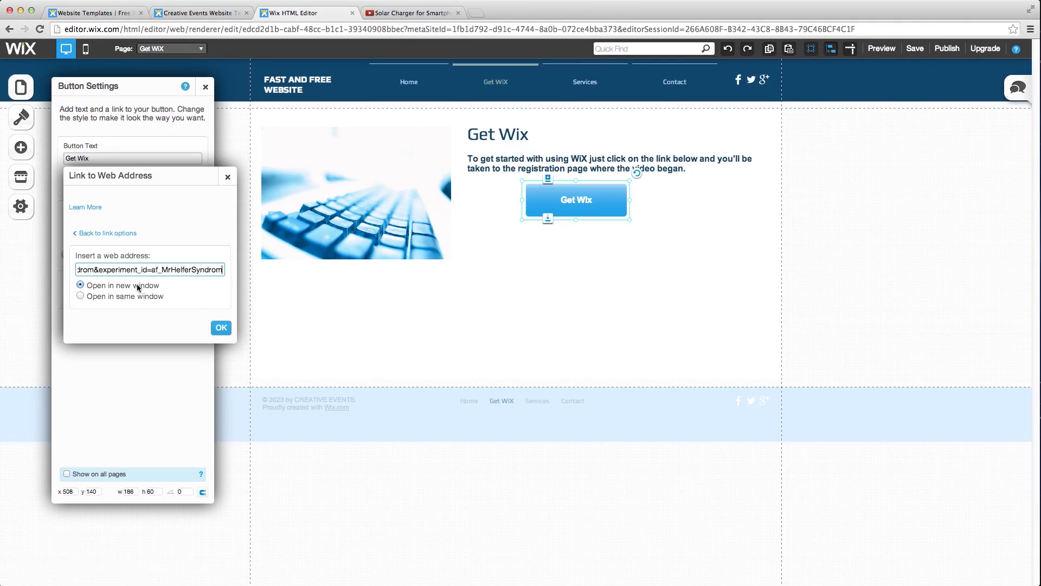
click(221, 328)
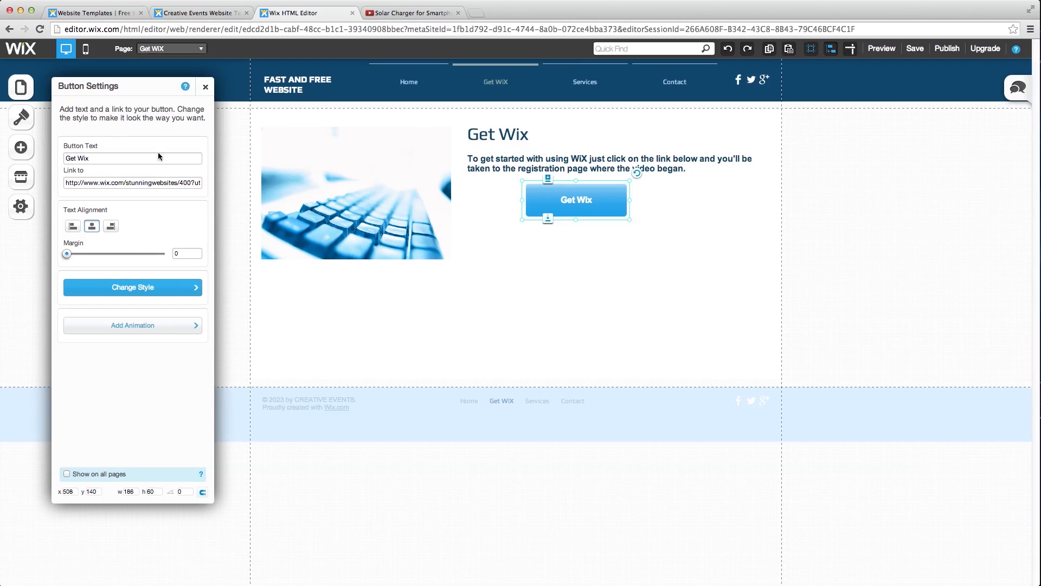
click(205, 87)
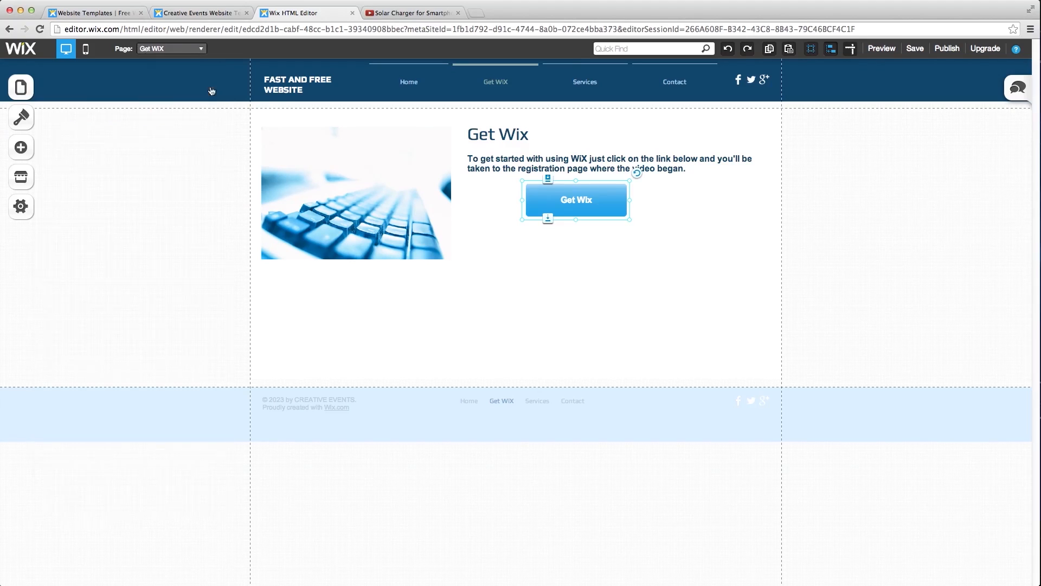
click(624, 286)
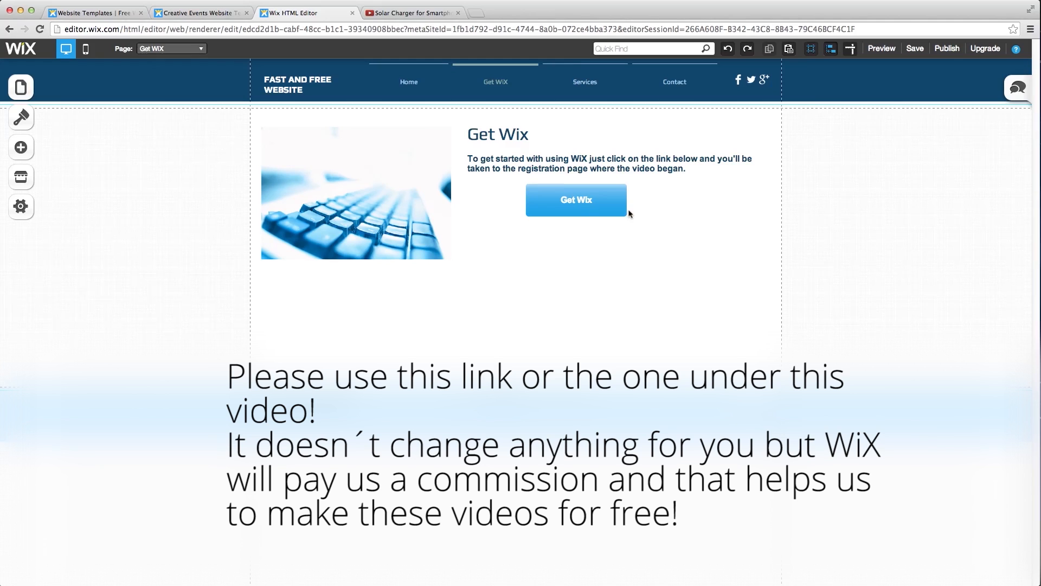
right_click(478, 232)
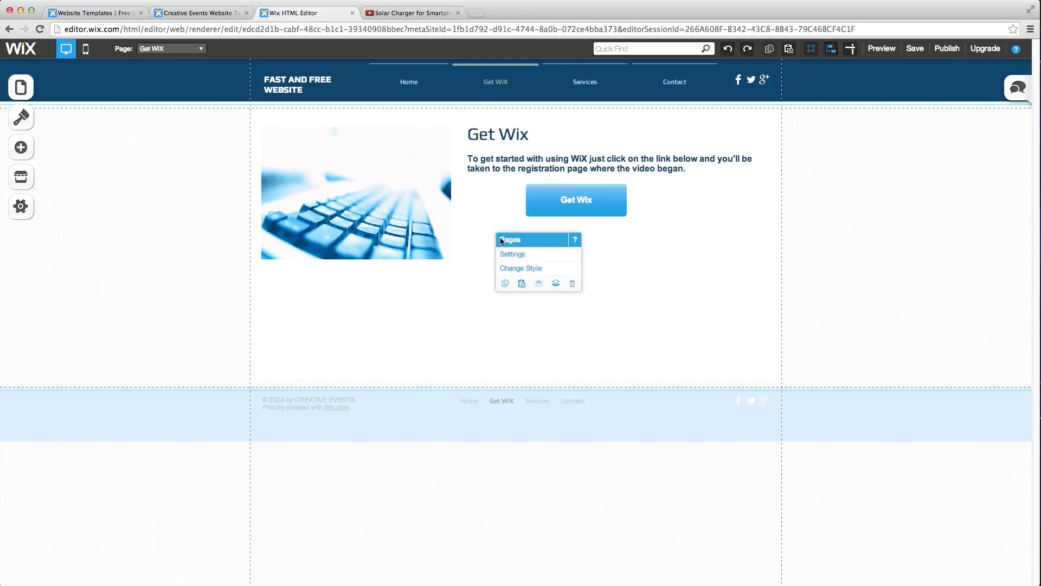
- Add a new paragraph and place it below the Get Wix button
click(21, 147)
click(144, 153)
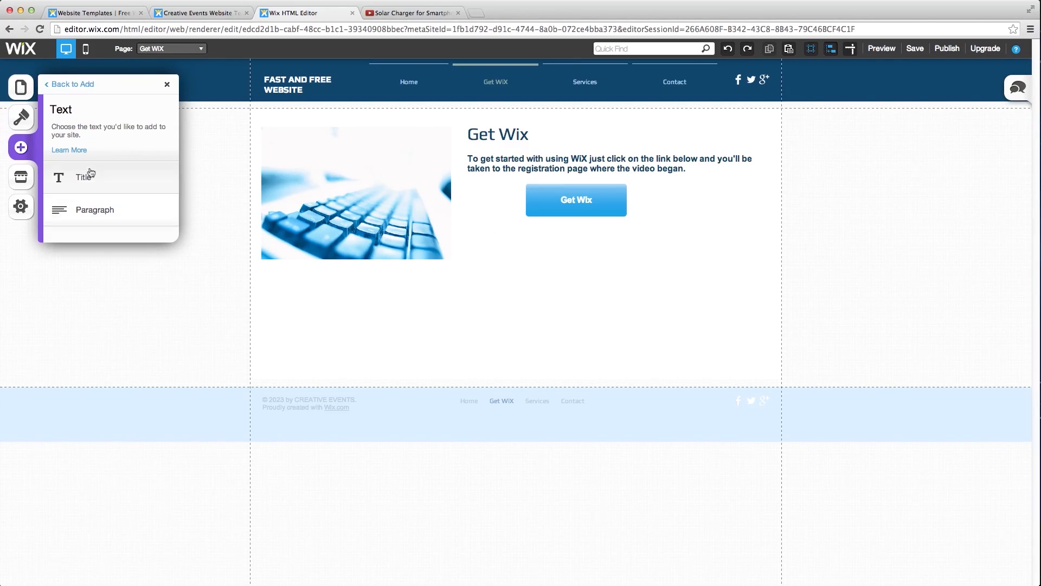
click(108, 210)
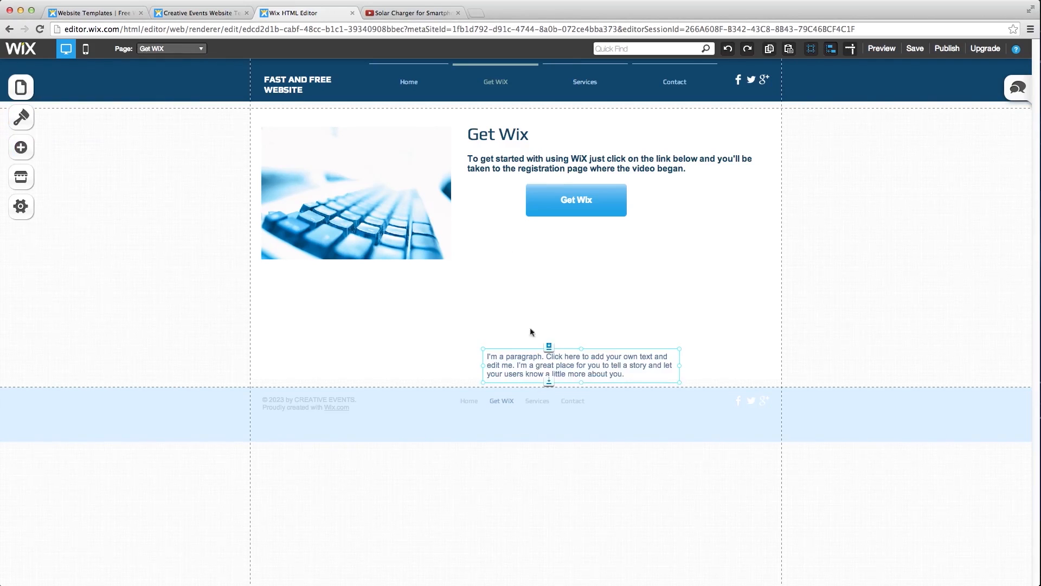
drag(533, 360, 509, 237)
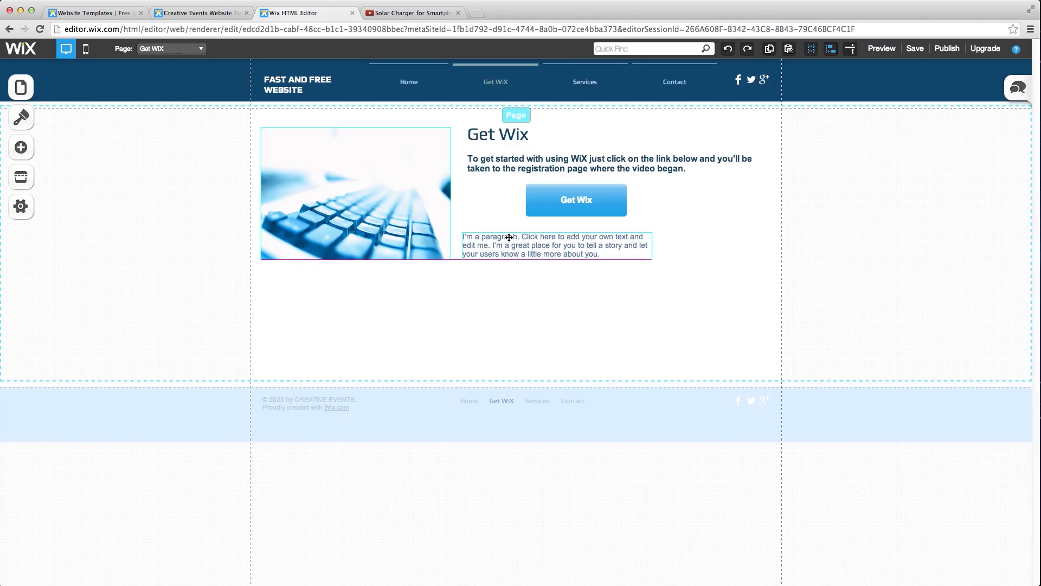
- Replace the placeholder text with 'Have fun using WiX!' in Body L style
click(606, 256)
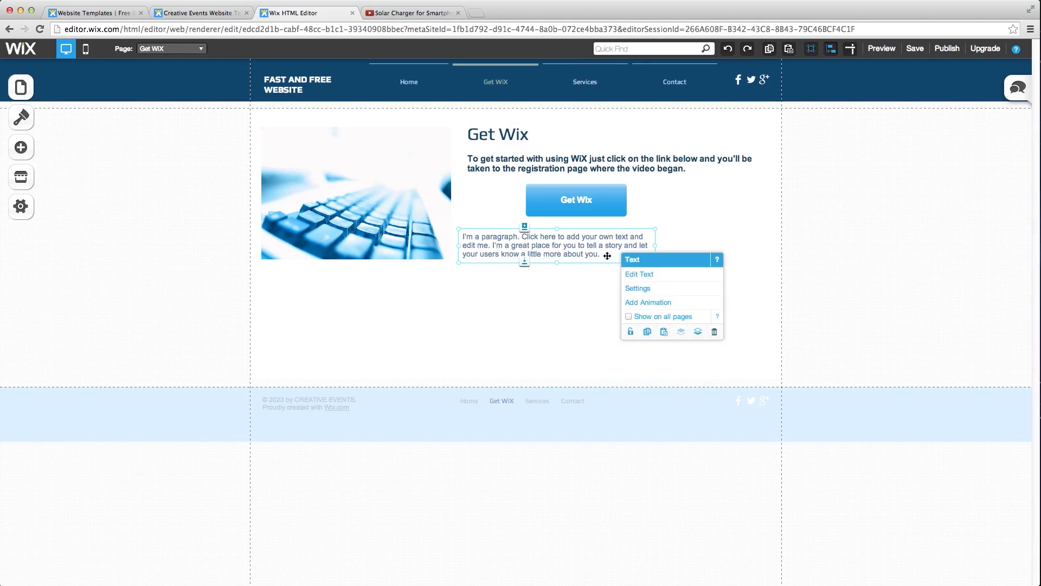
click(639, 274)
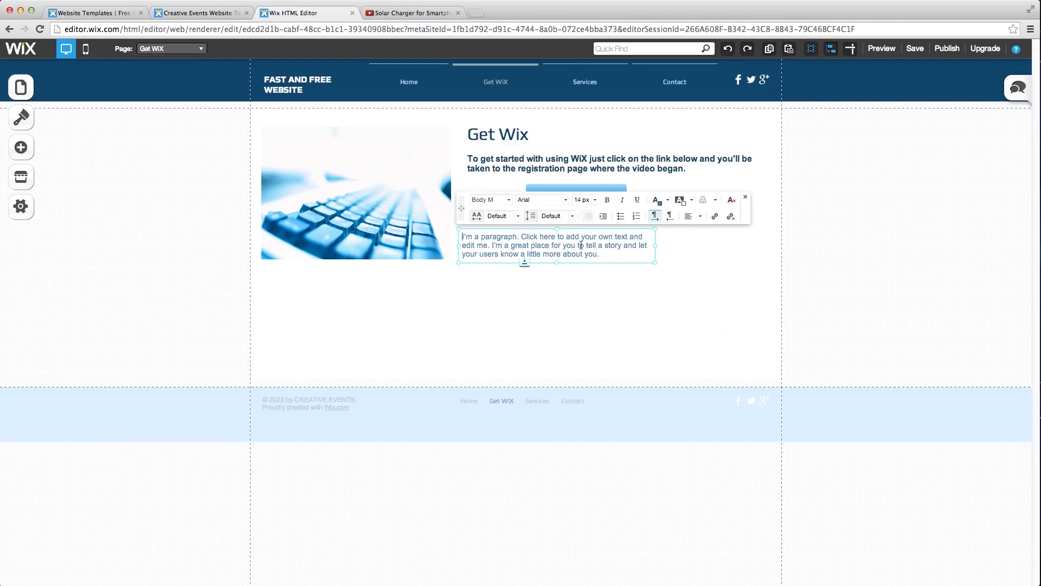
drag(593, 252, 462, 233)
text(Ha)
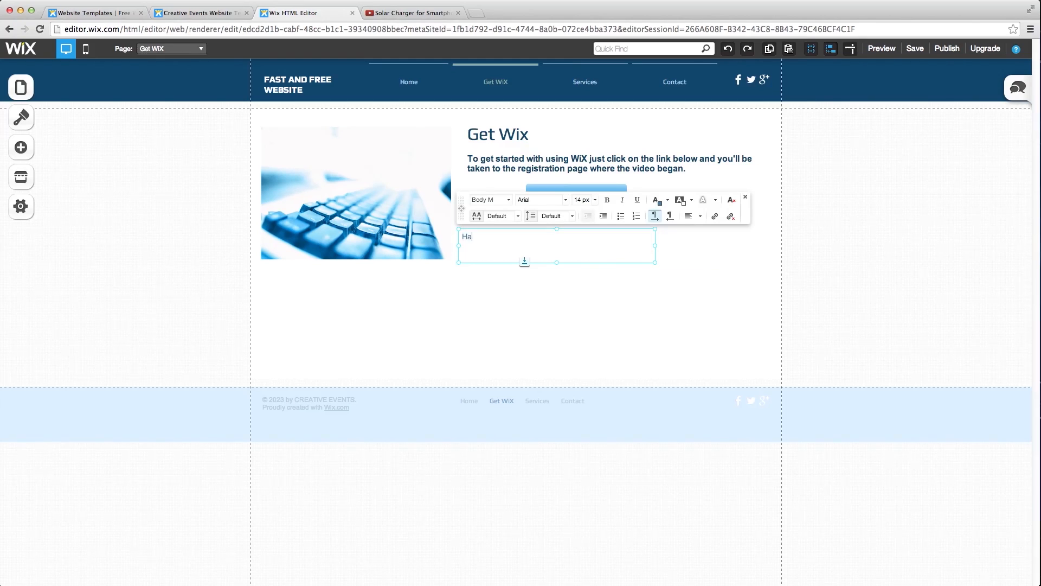
text(ve fun using WiX!)
click(509, 202)
click(577, 281)
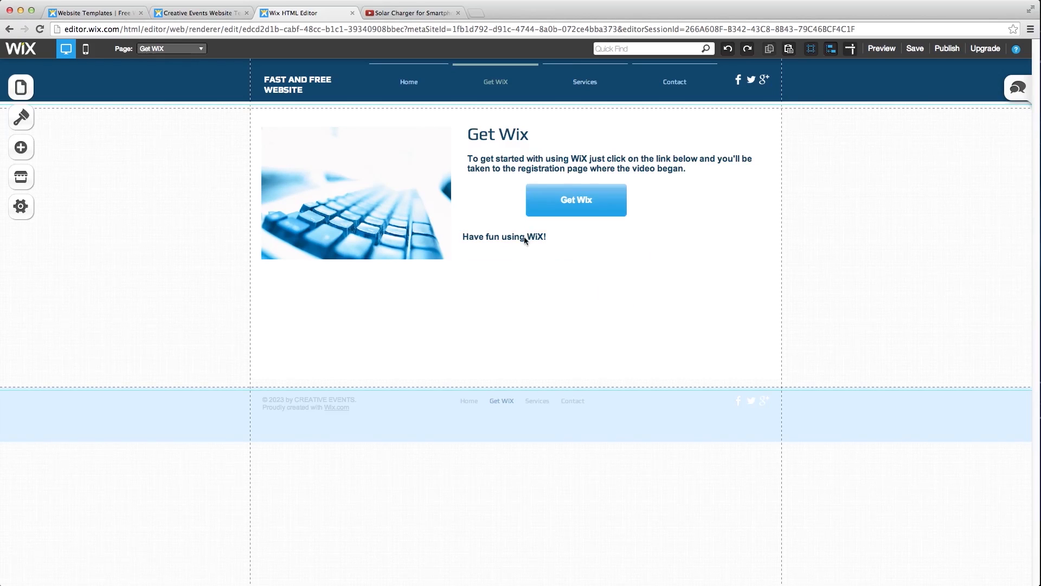
click(521, 237)
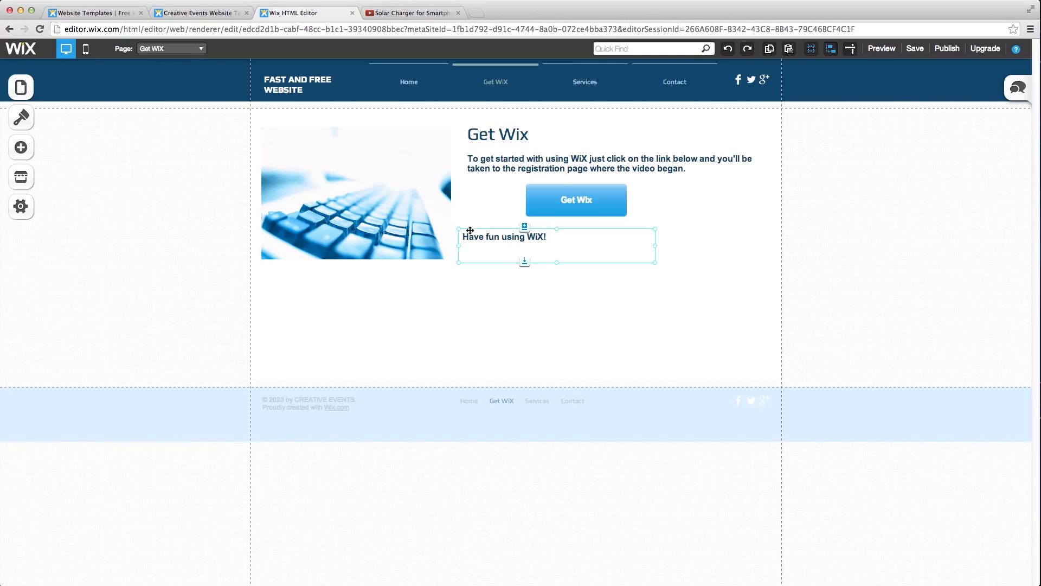
- Turn on rulers and guides and place a vertical guide at the Get Wix heading's left edge
click(851, 51)
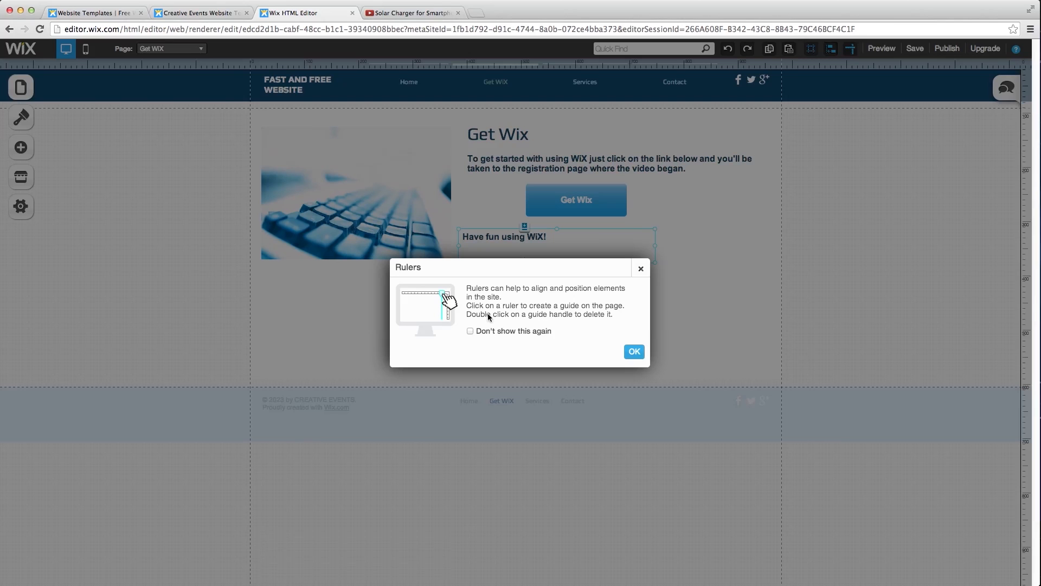
click(512, 332)
click(634, 352)
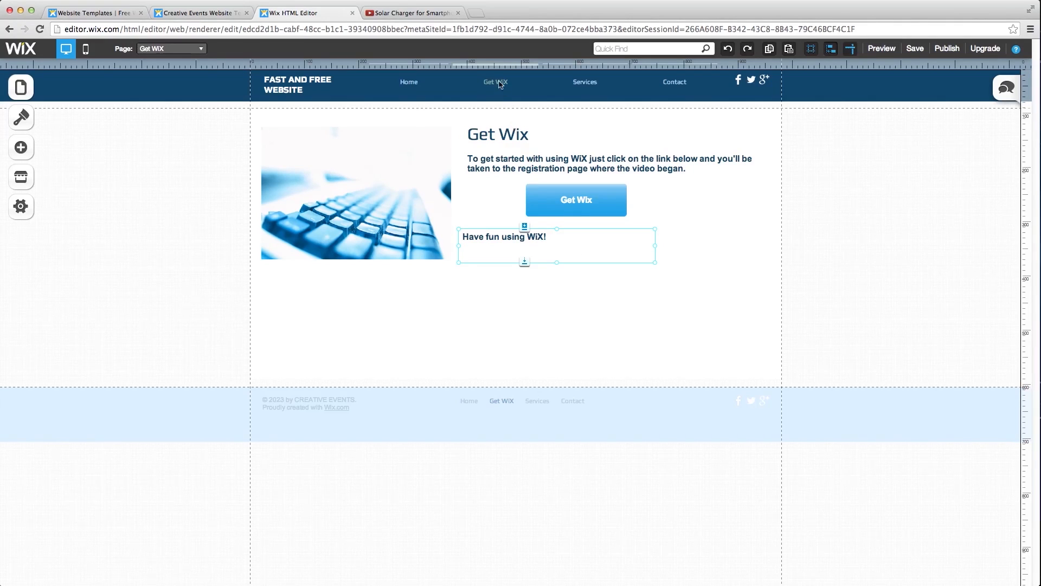
click(458, 68)
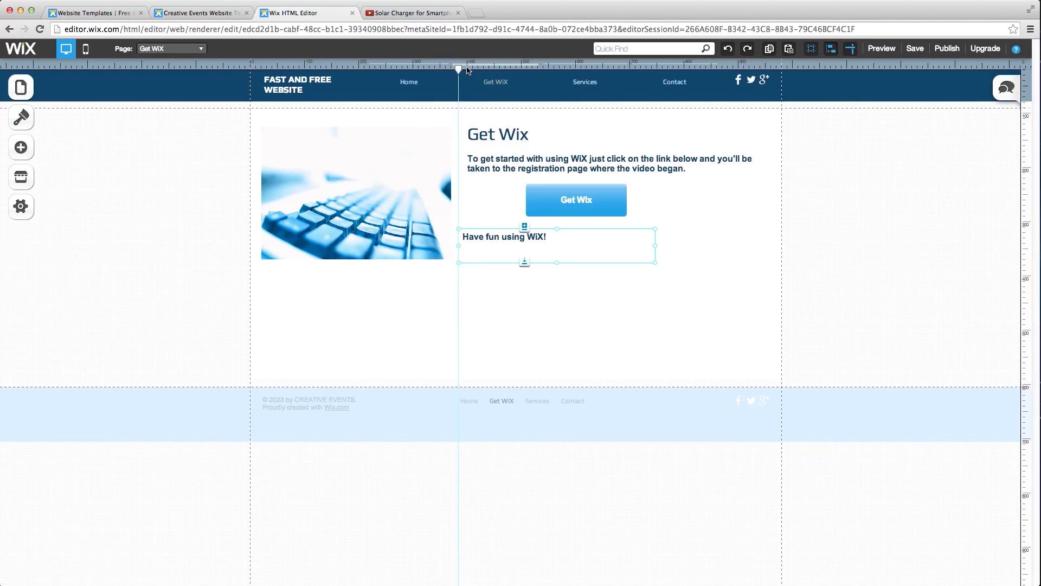
drag(458, 68, 469, 71)
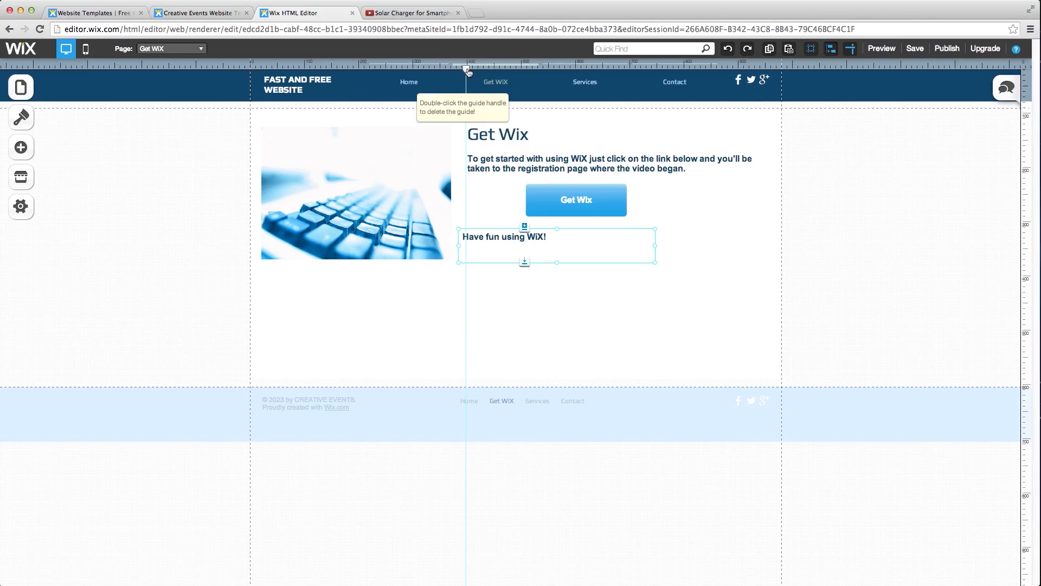
- Move and nudge the 'Have fun using WiX!' text box onto the vertical guide
click(539, 257)
drag(541, 256, 549, 257)
key(Right)
key(Left)
key(Left)
key(Left)
key(Left)
key(Left)
key(Left)
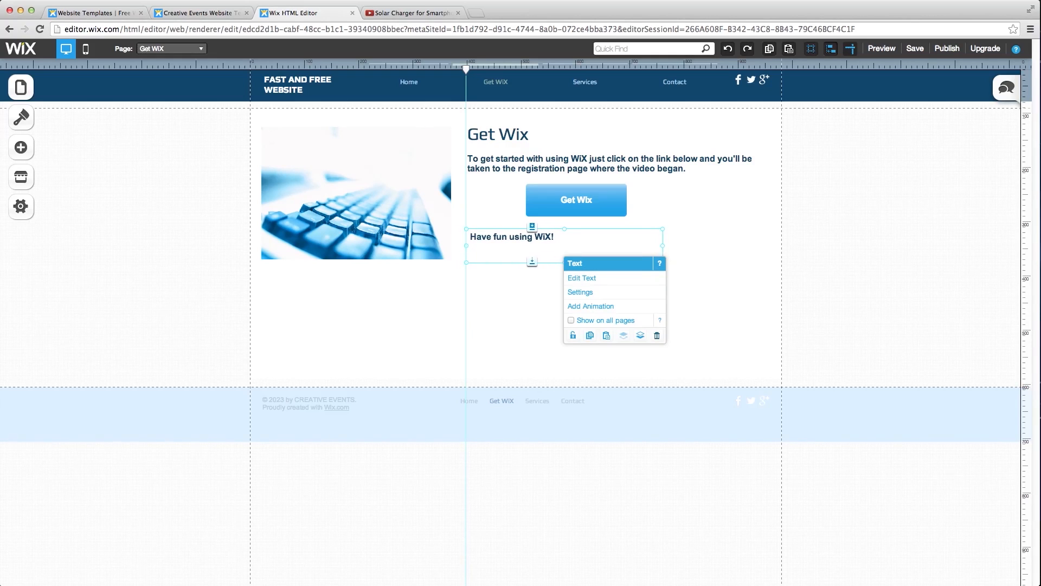
key(Left)
key(Left)
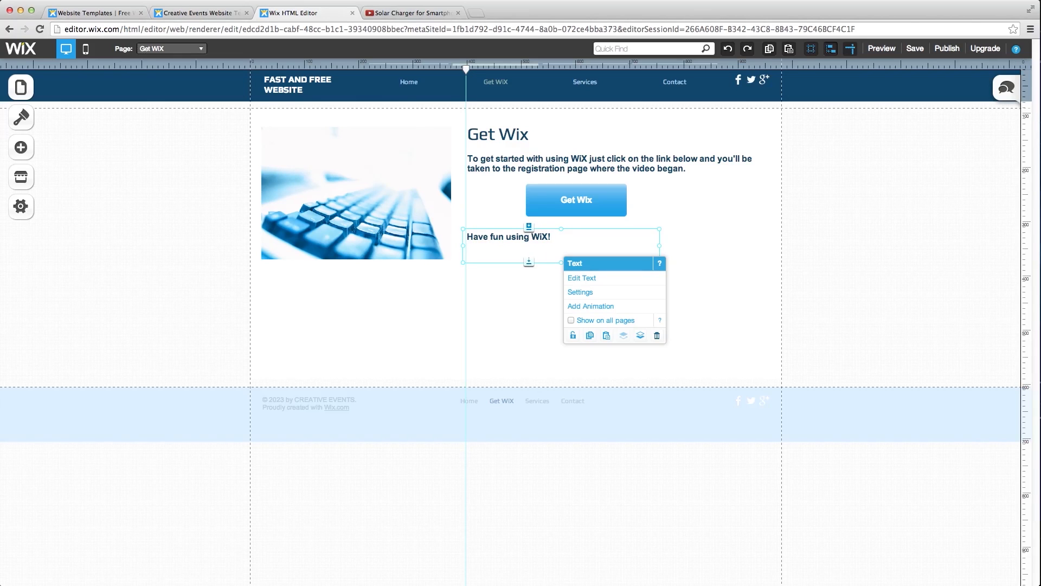
- Remove the vertical guide, hide the rulers, and deselect the text box
double_click(466, 72)
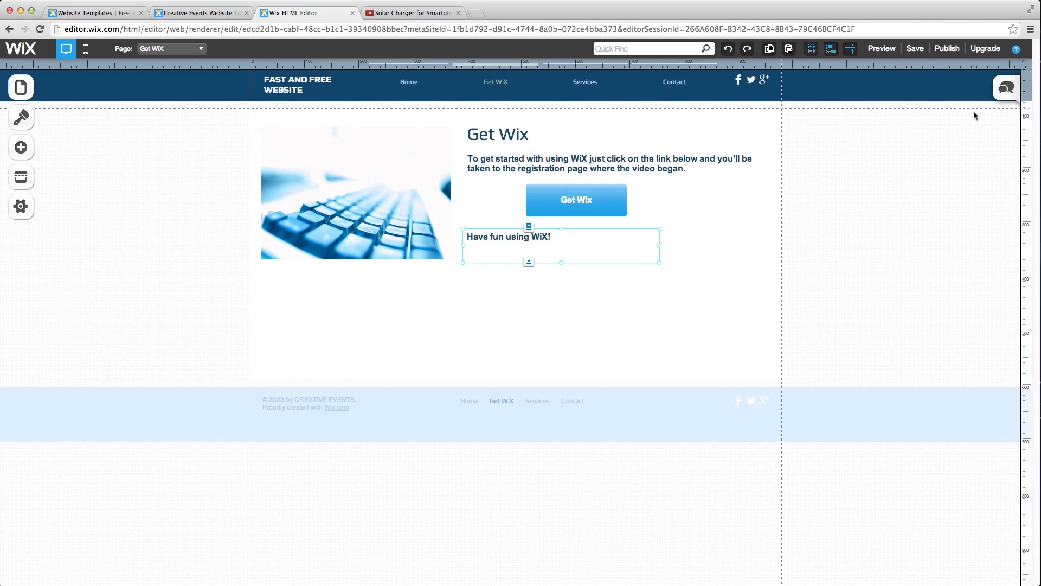
click(854, 51)
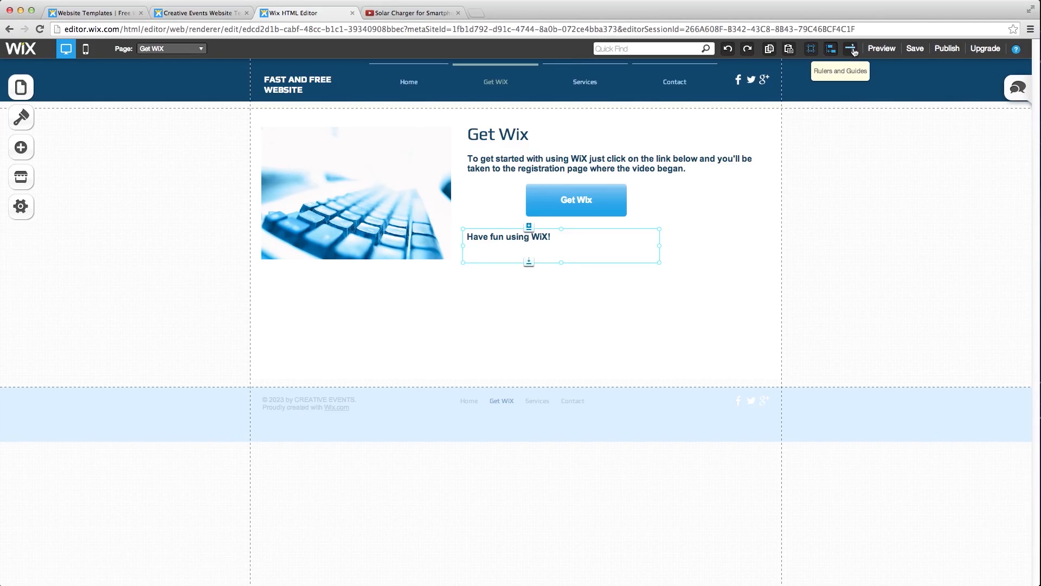
click(645, 314)
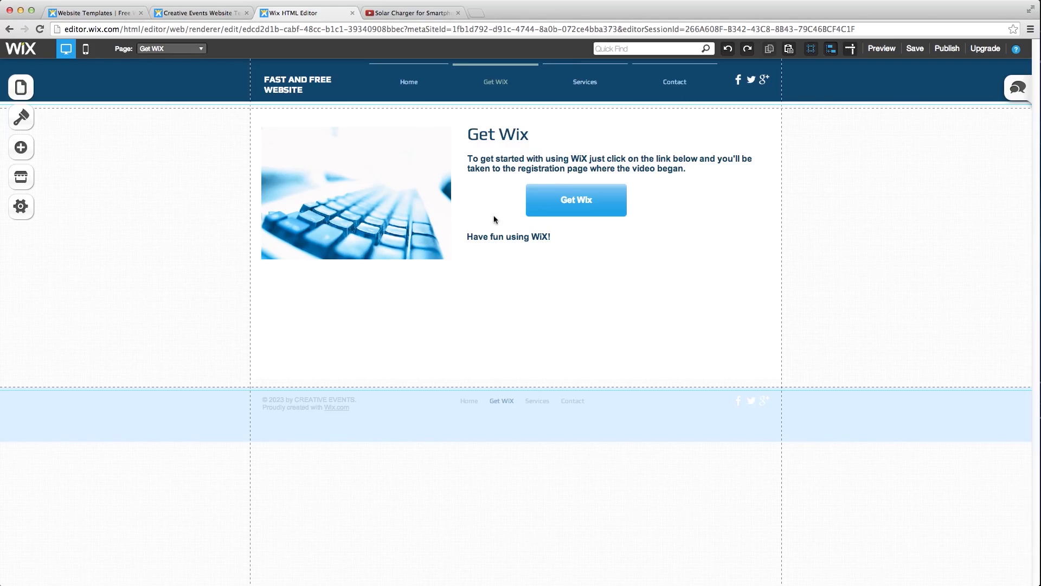
- Edit the heading text to replace the lowercase 'x' so it reads 'Get WiX'
click(535, 142)
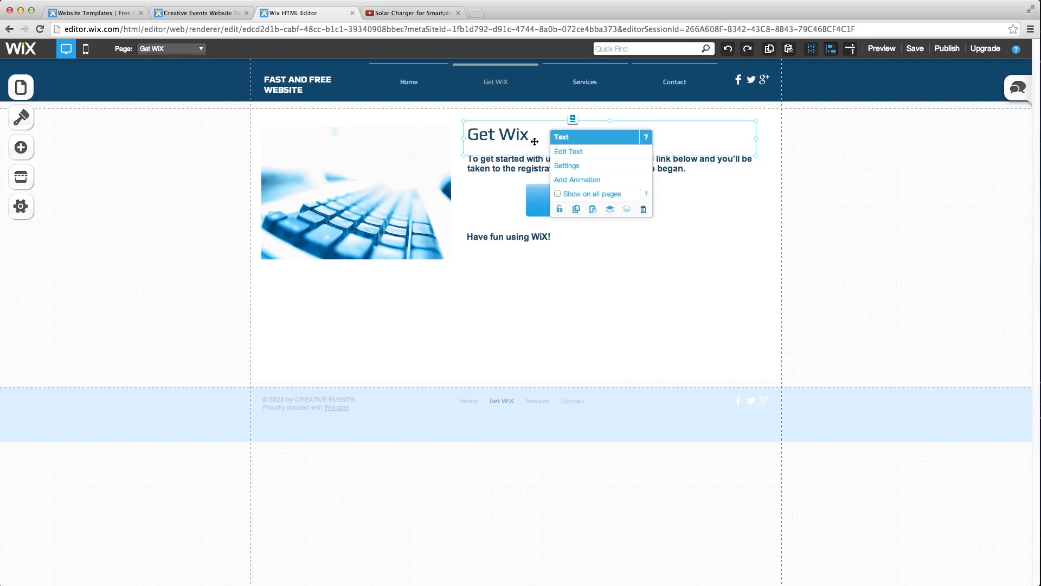
double_click(534, 136)
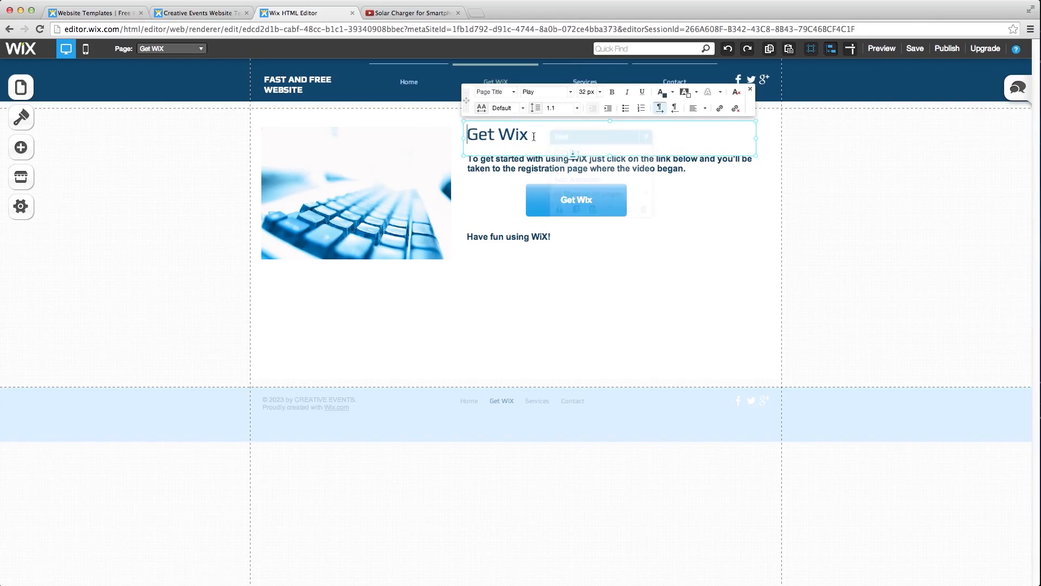
click(530, 138)
key(BackSpace)
text(X)
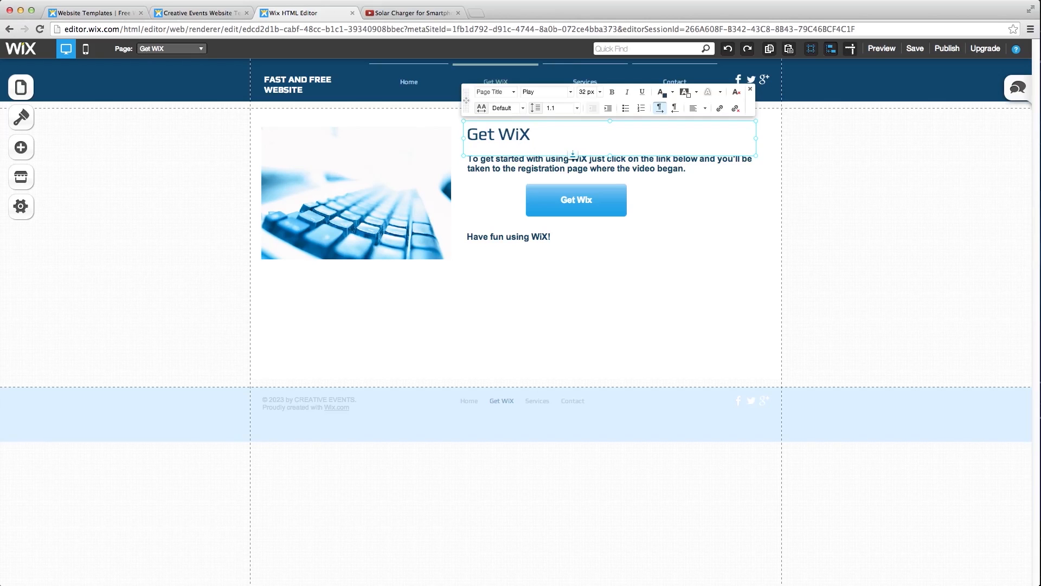
click(590, 235)
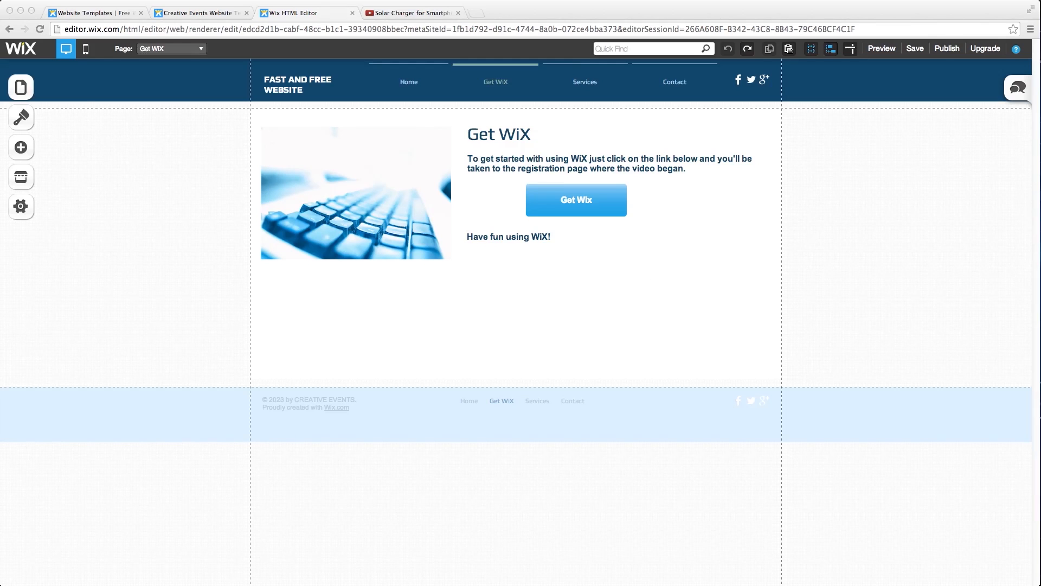
click(26, 94)
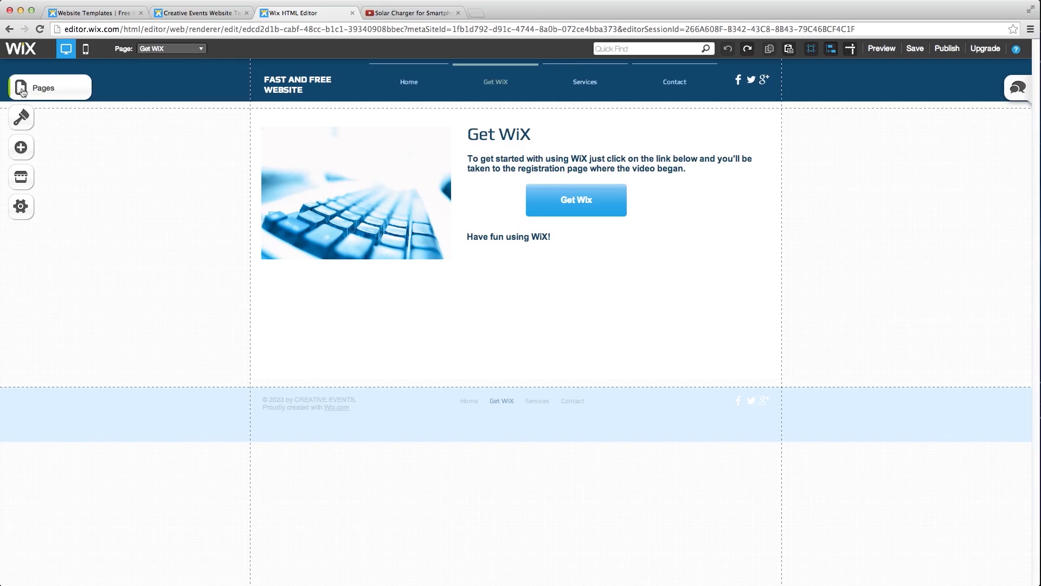
- Create a blank page named 'About Us' and move it directly below Get WiX in the page list
click(23, 91)
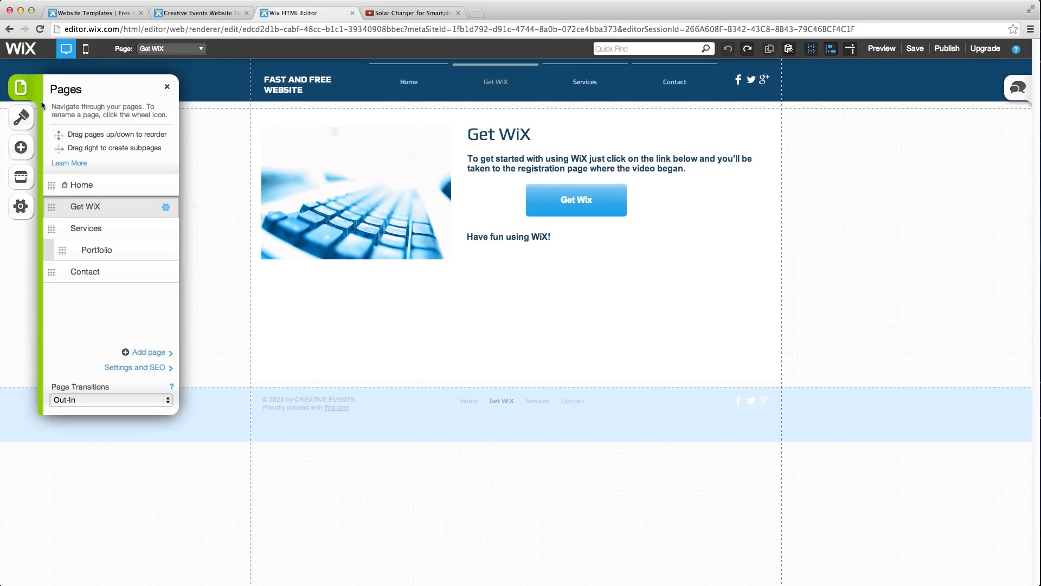
click(160, 353)
click(421, 267)
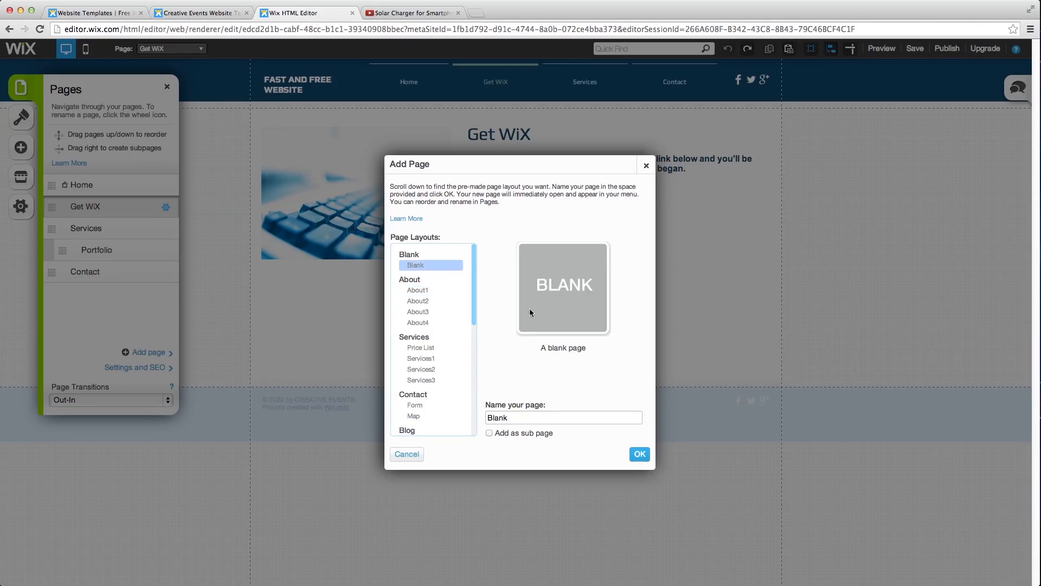
click(527, 417)
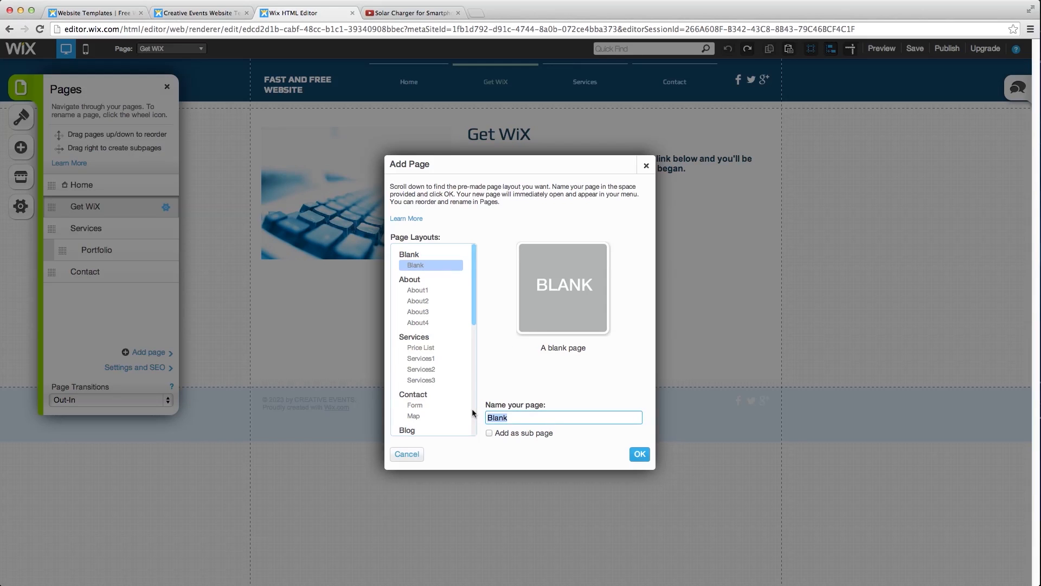
text(About Us)
click(639, 454)
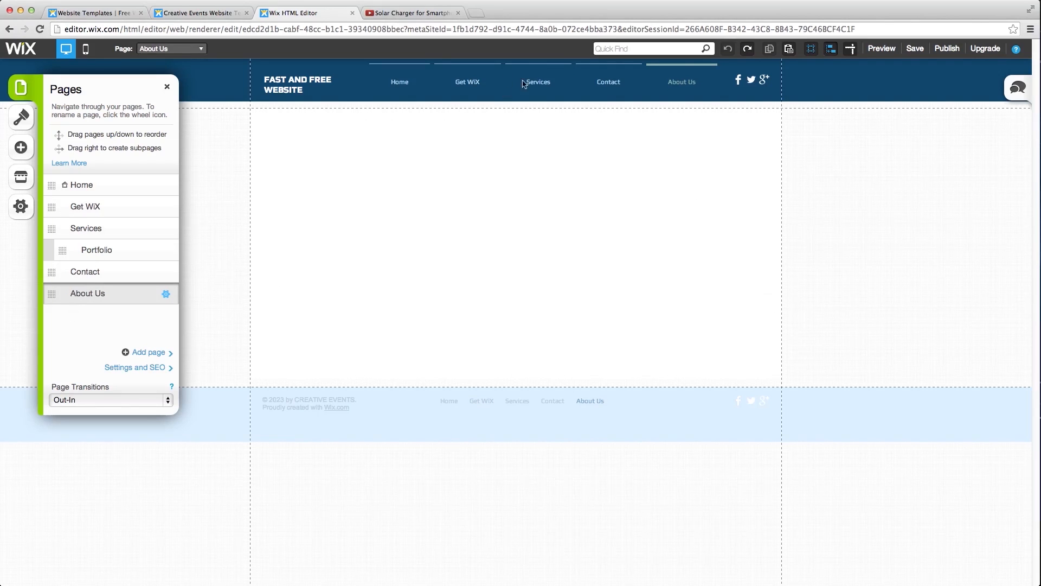
drag(51, 293, 51, 224)
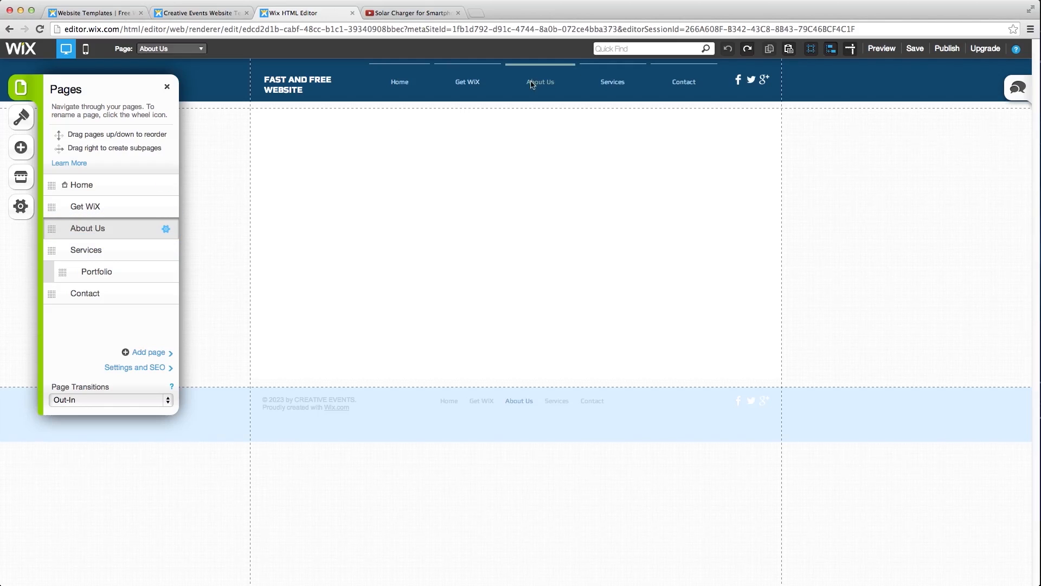
click(167, 87)
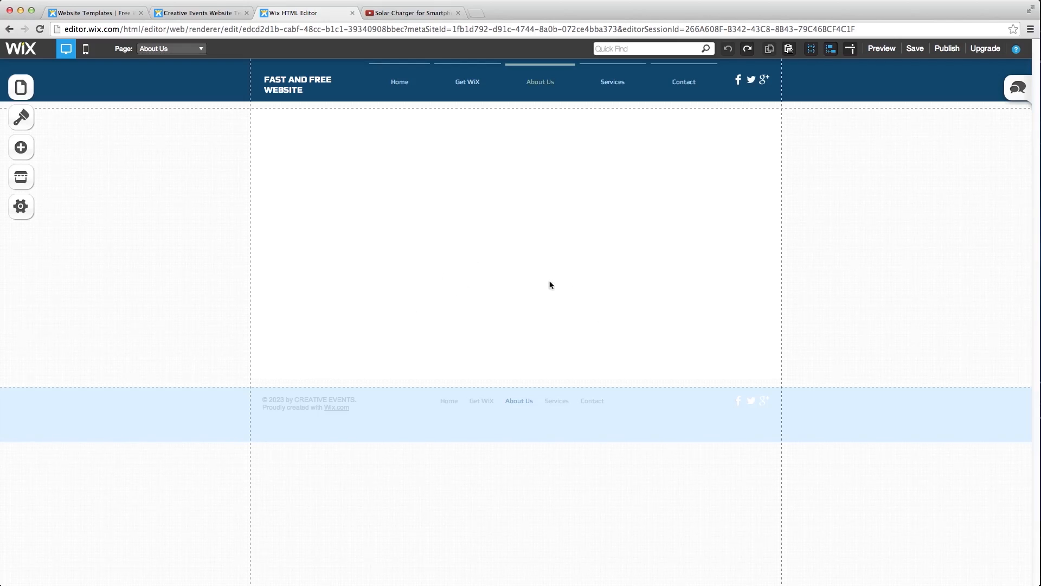
- Add a title text box and move it to the top-left of the About Us page
click(22, 147)
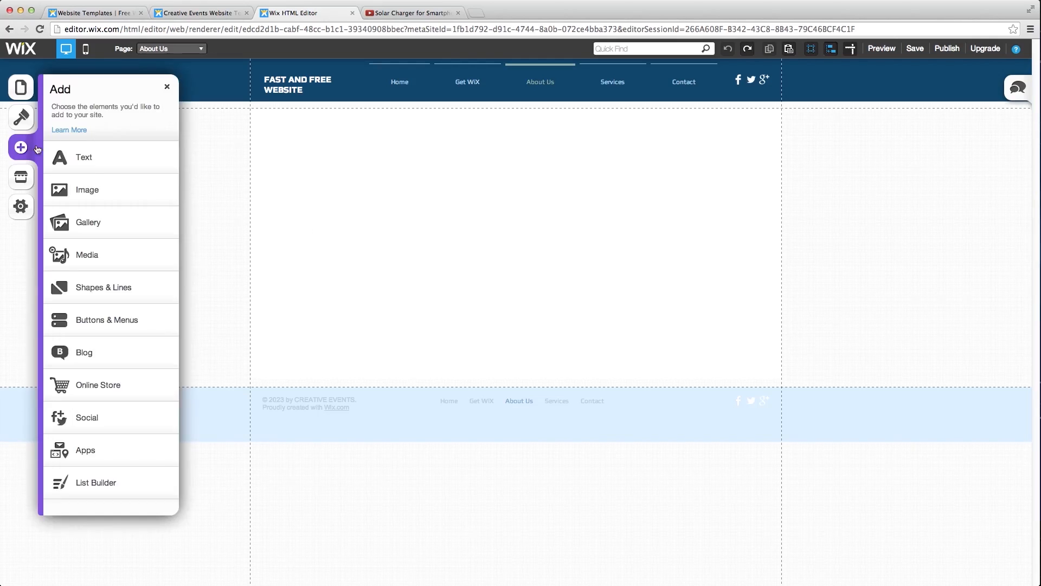
click(91, 160)
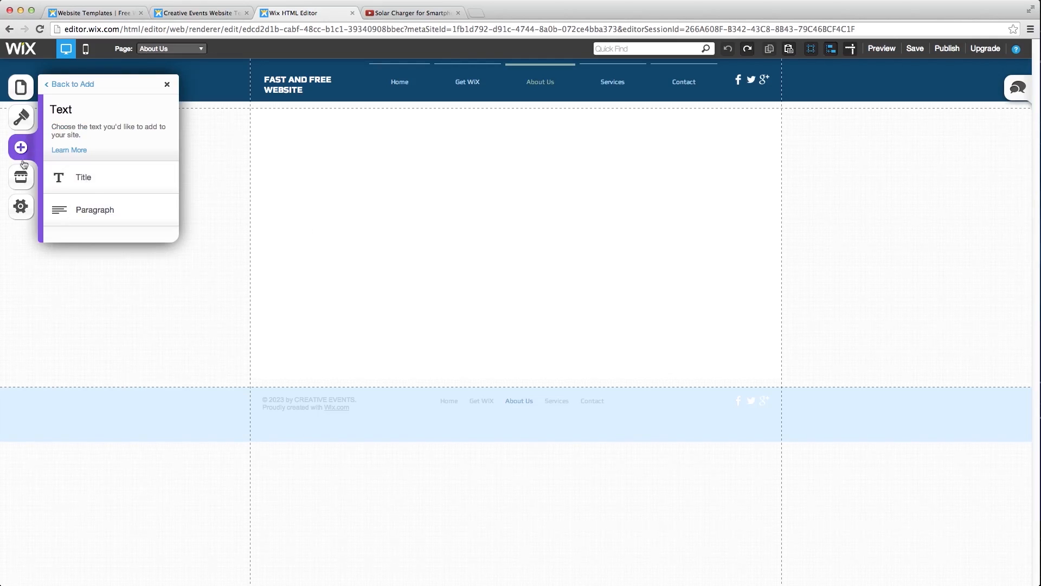
click(101, 179)
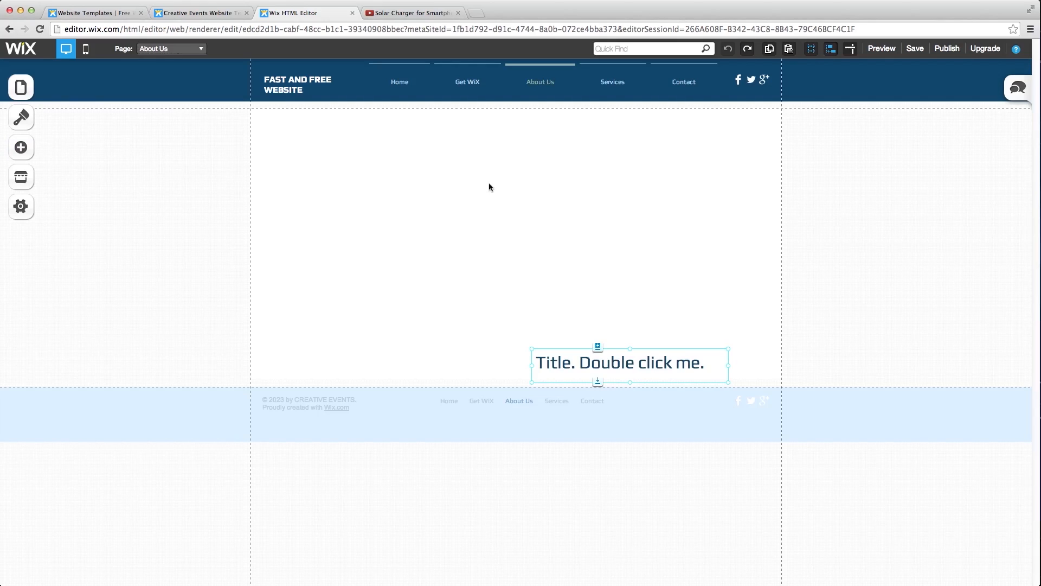
drag(580, 358, 307, 130)
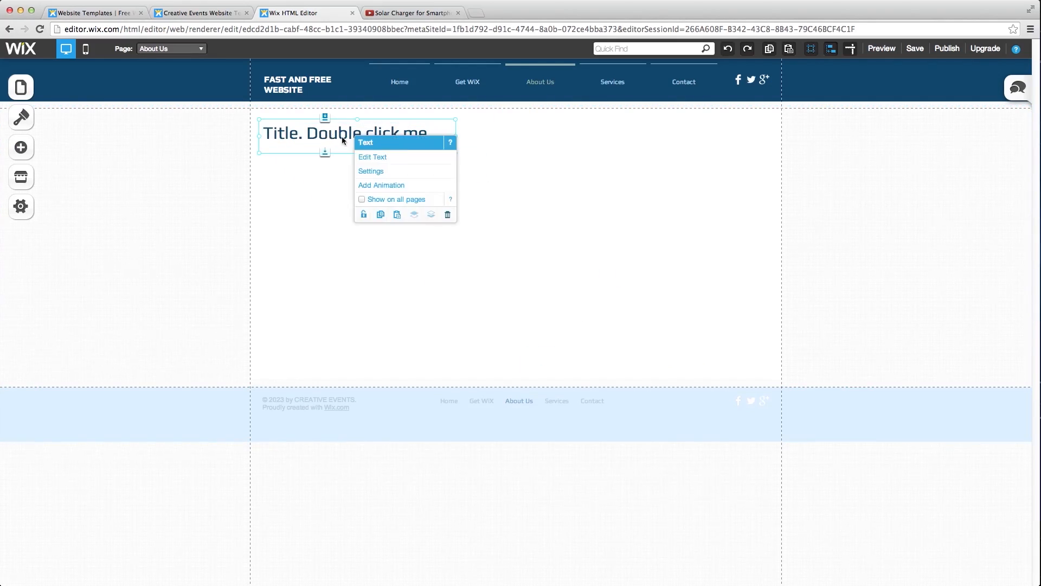
- Change the title text to 'About us' and apply the Heading L style
click(416, 160)
drag(432, 134, 267, 127)
text(About us)
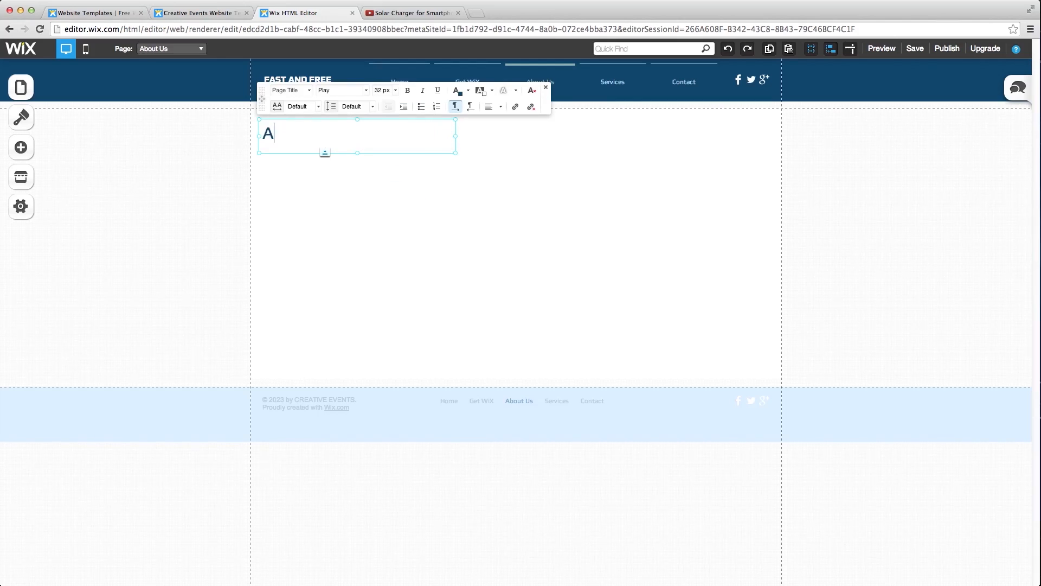
click(309, 91)
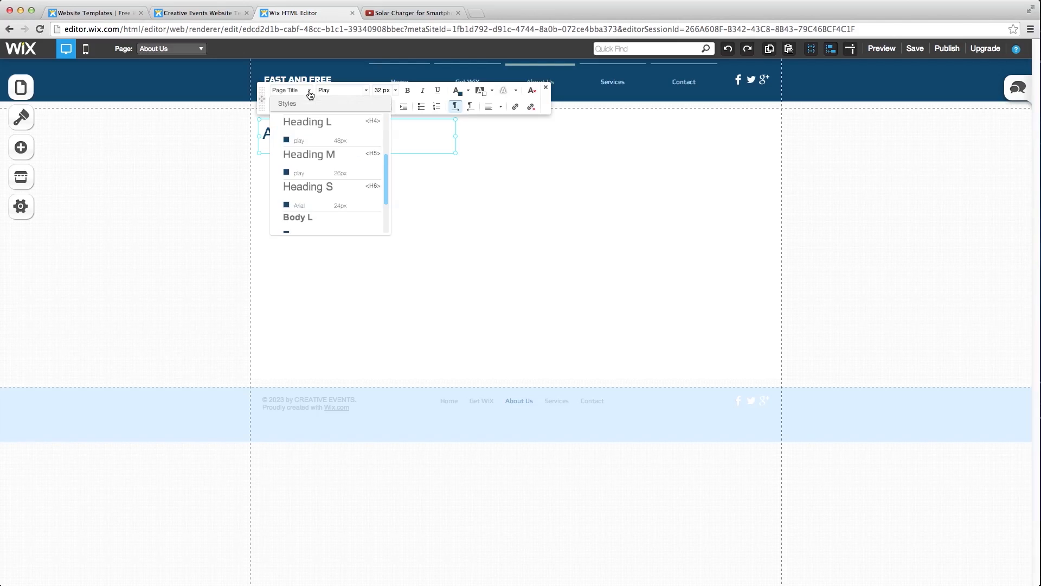
click(321, 137)
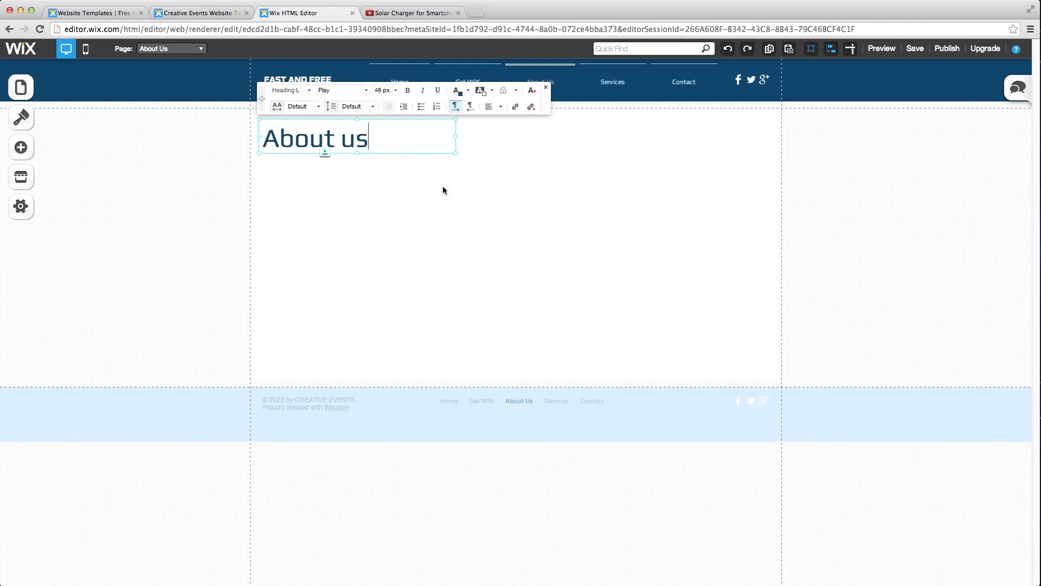
click(207, 173)
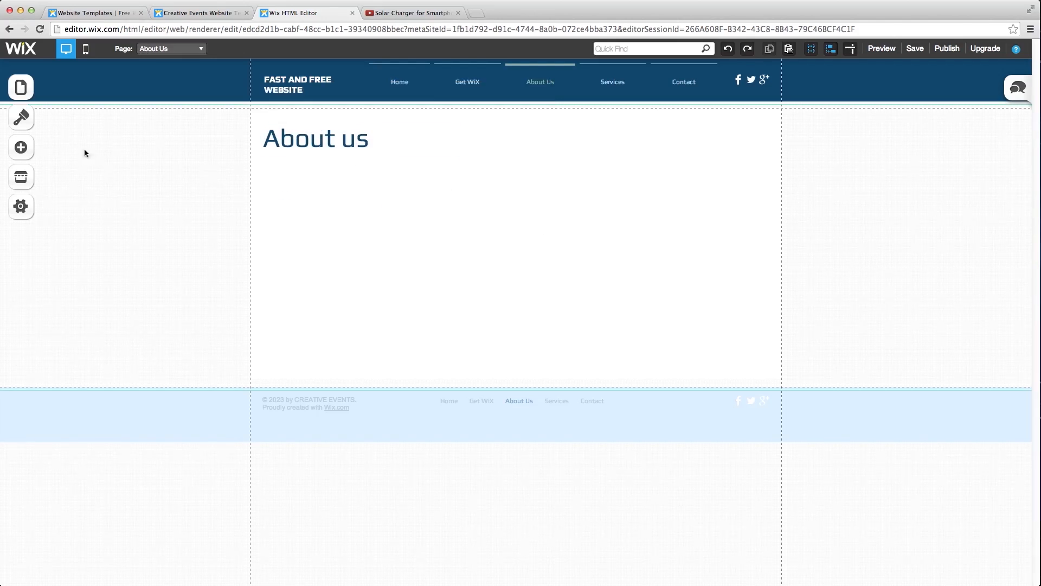
- Add a paragraph below the title and paste in the group description
click(19, 153)
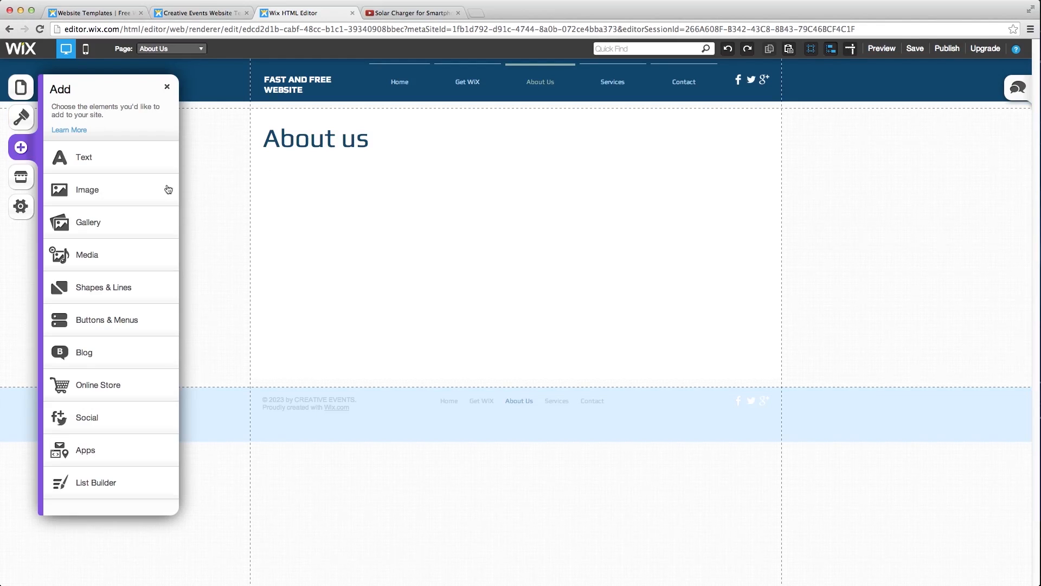
click(128, 162)
click(101, 211)
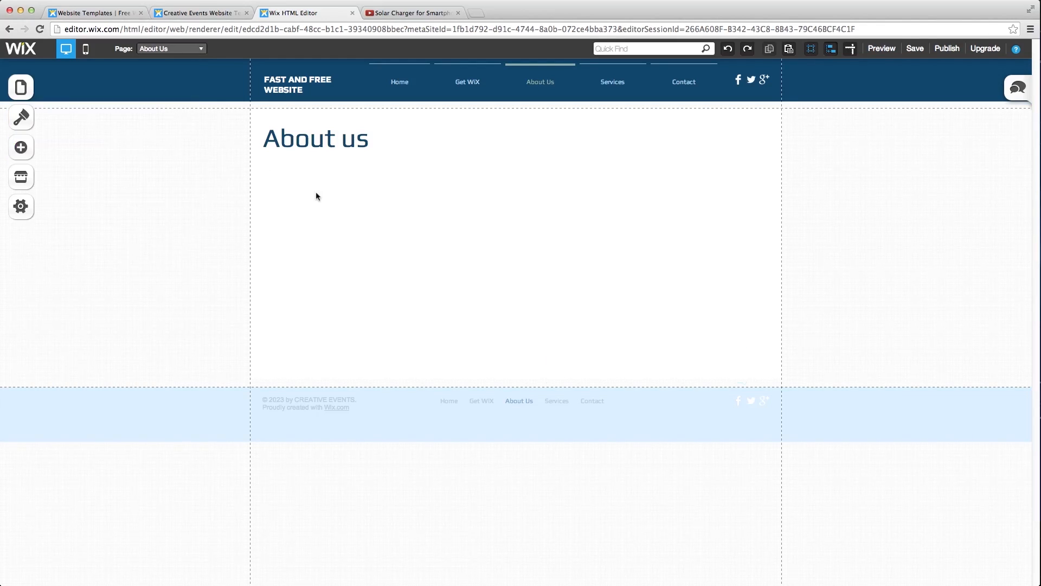
drag(585, 358, 299, 176)
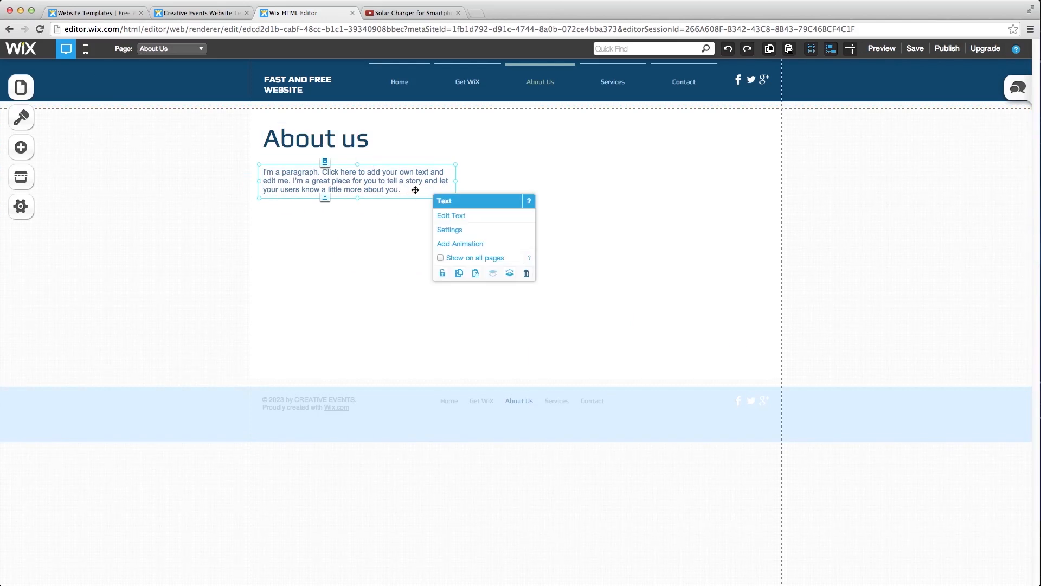
double_click(402, 193)
drag(404, 190, 268, 170)
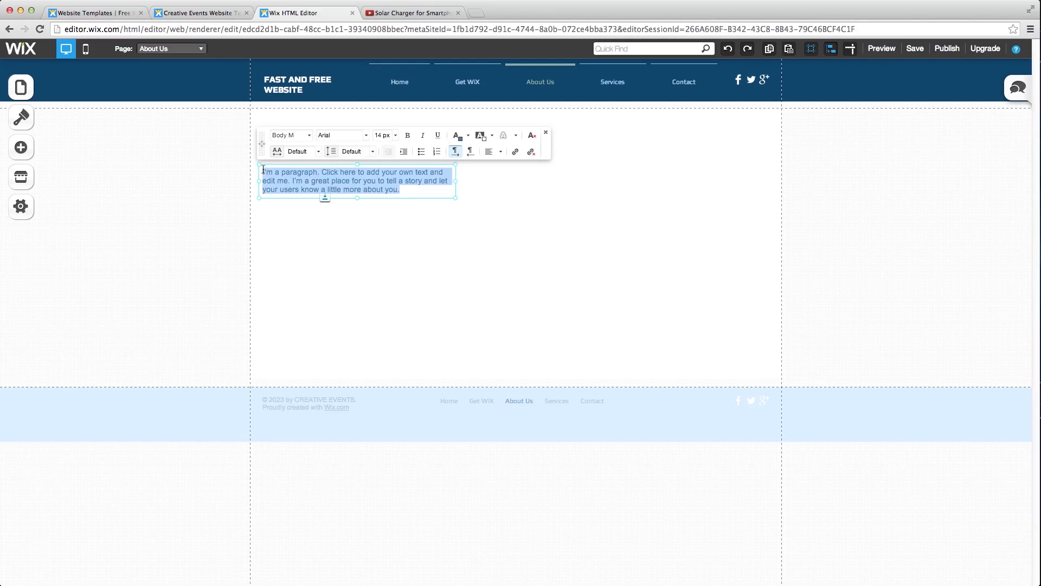
text(We are a group of friends from Germany who post quality technology and internet related content on youtube. For example we made this video about a Solar Charger for Smartphones, check it out if you have the time :))
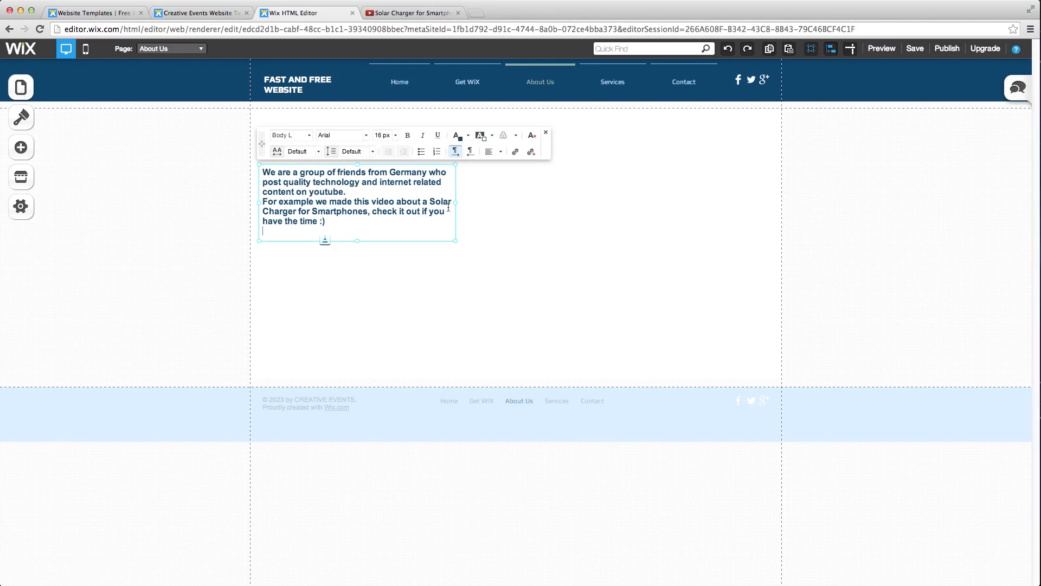
click(456, 205)
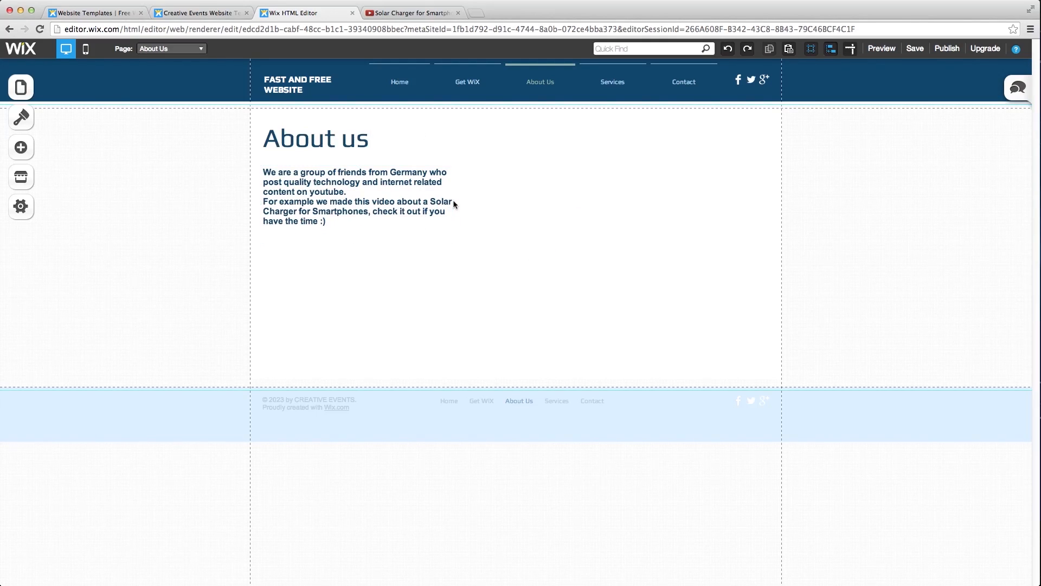
- Widen the paragraph box and shorten its height to fit the text
click(456, 204)
drag(456, 205, 526, 198)
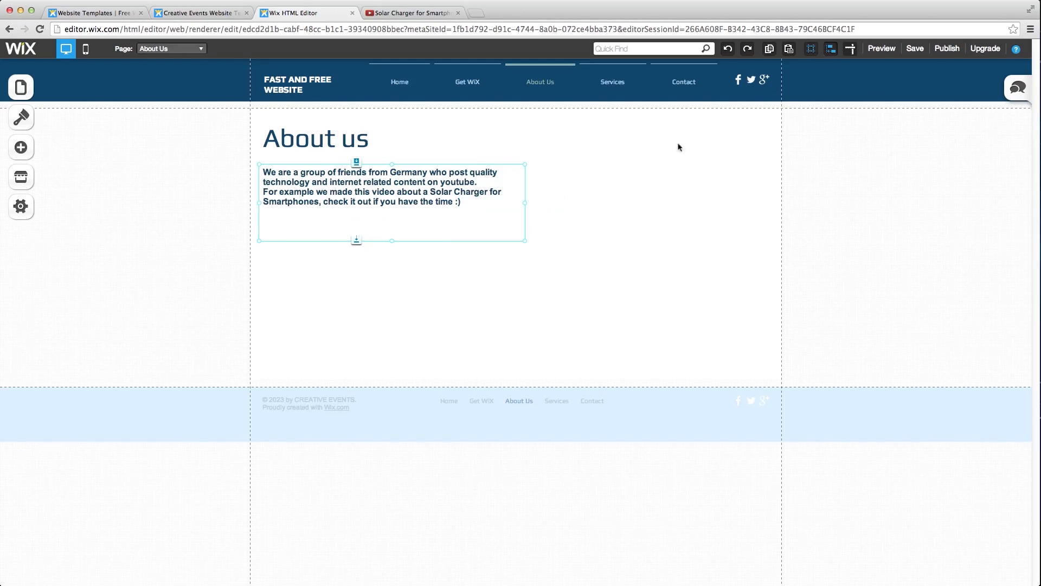
drag(396, 243, 394, 215)
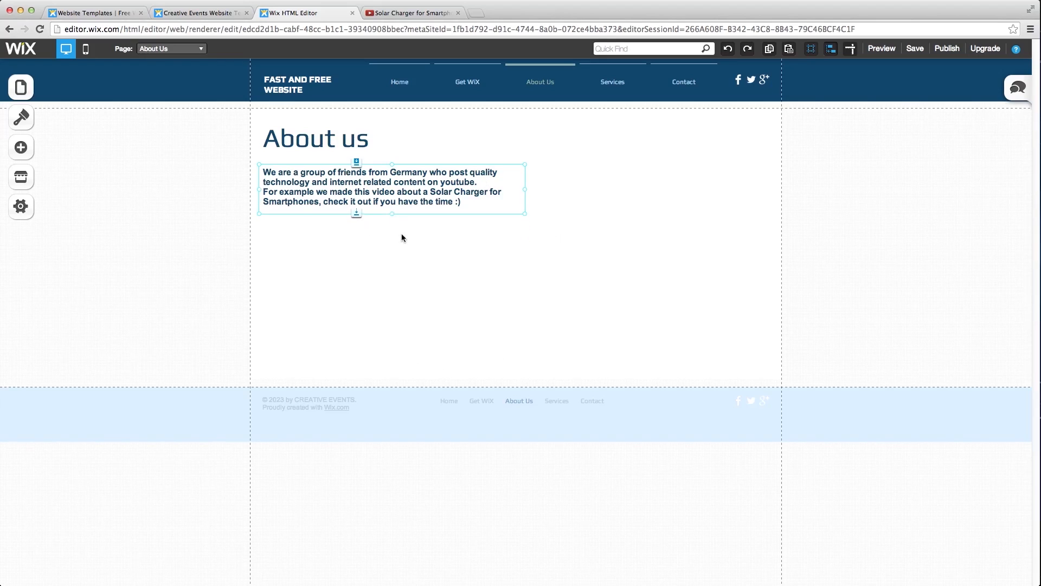
- Upload 'videos made in germany logo.jpg' and place it on the About Us page
click(402, 238)
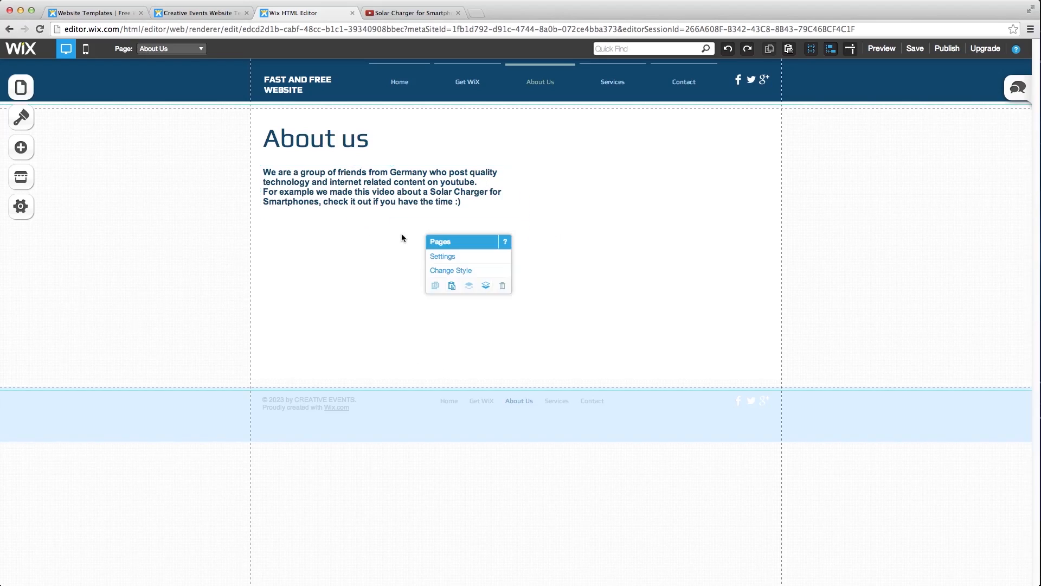
click(17, 152)
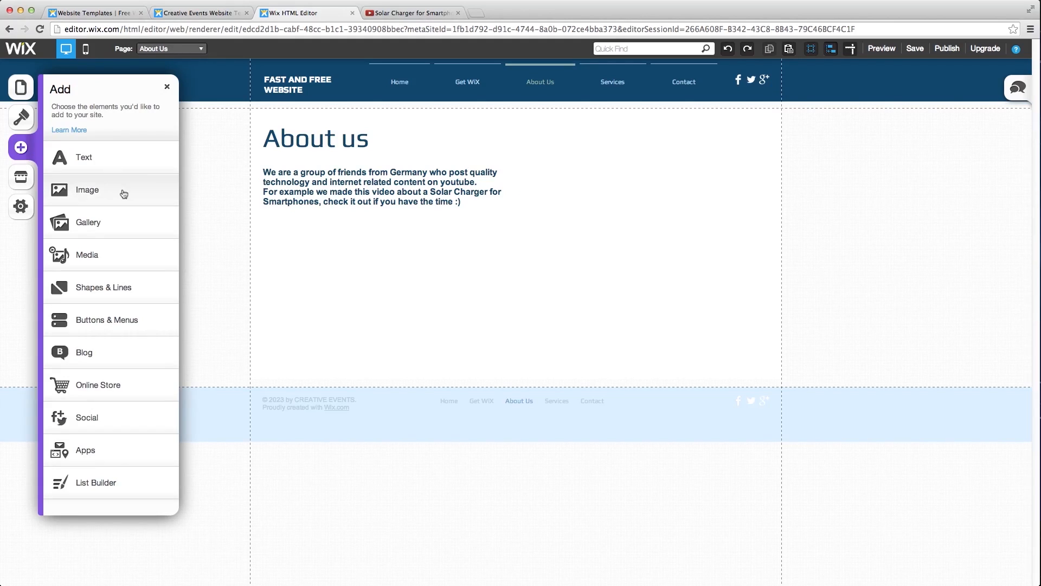
click(124, 193)
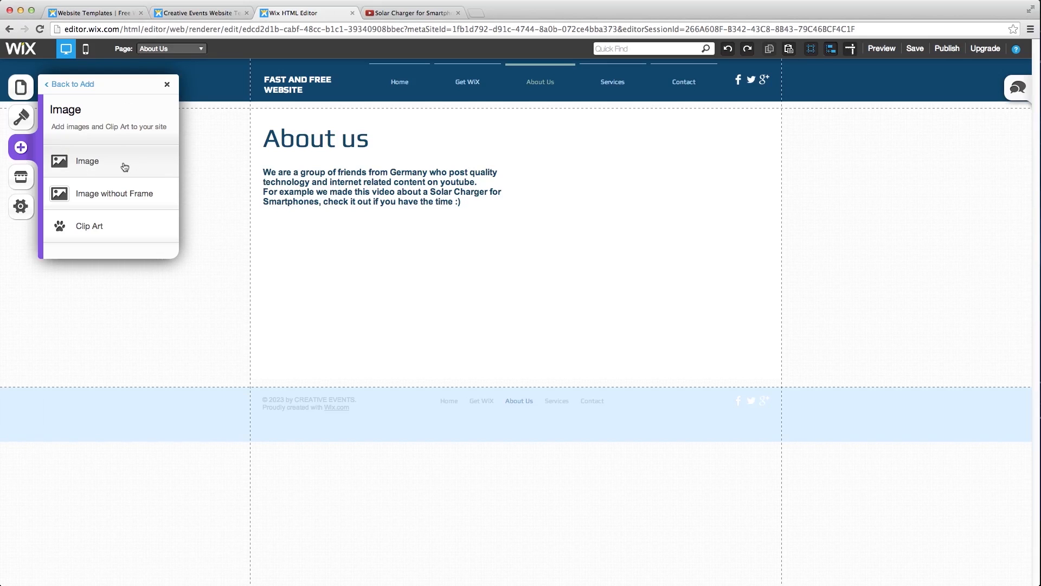
click(125, 167)
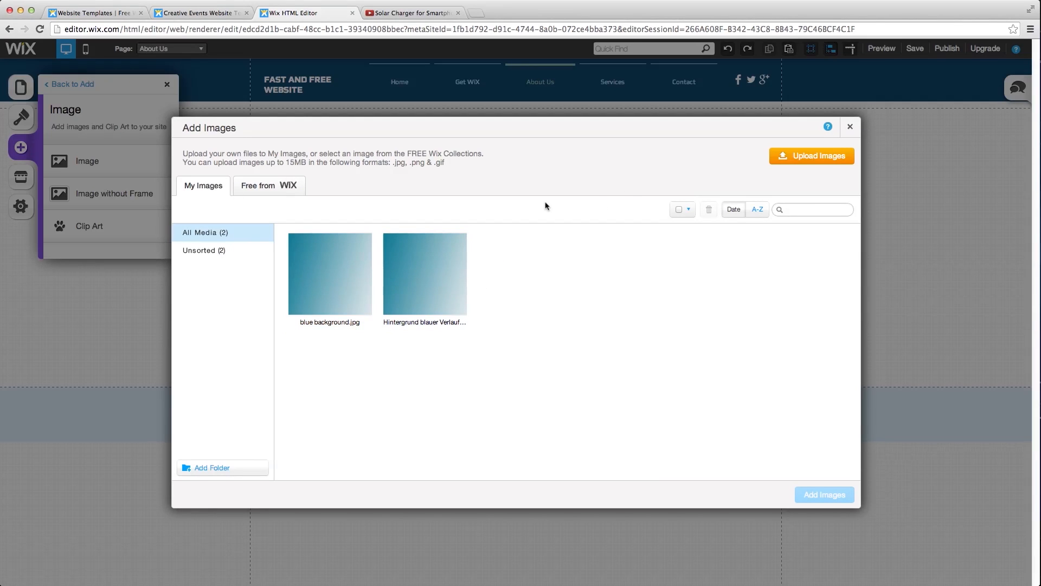
click(828, 162)
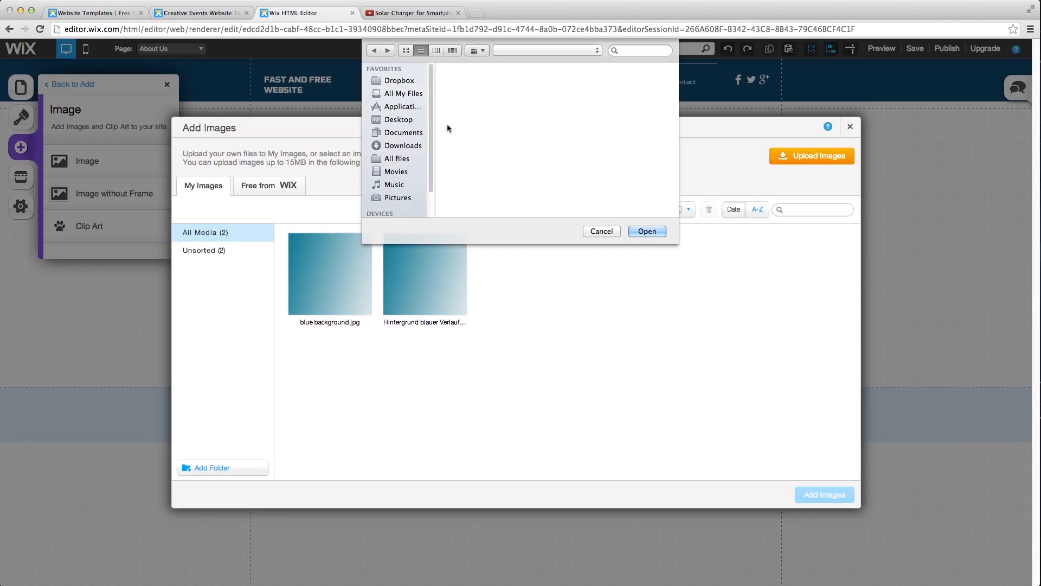
click(490, 97)
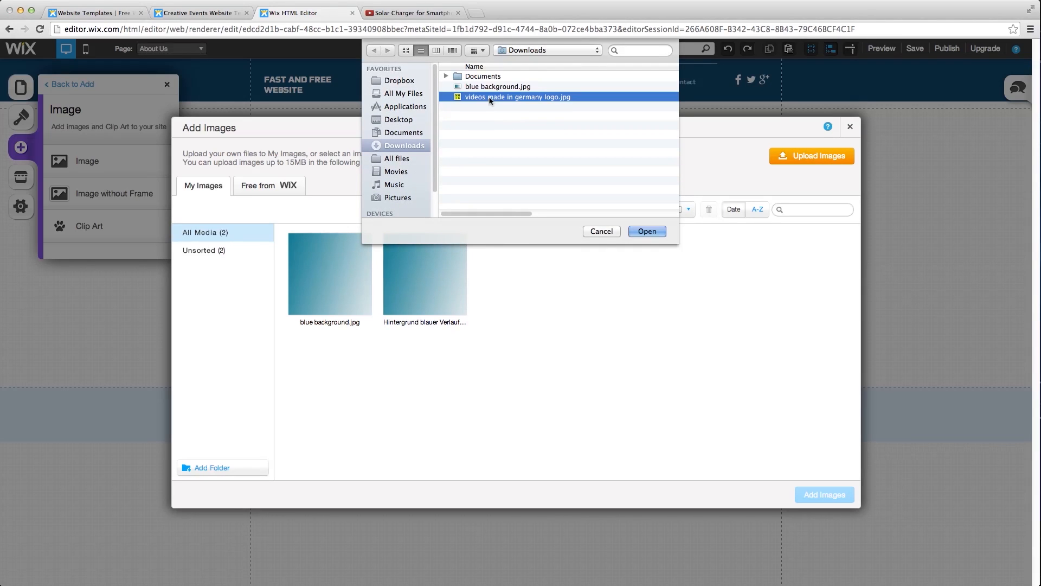
click(647, 231)
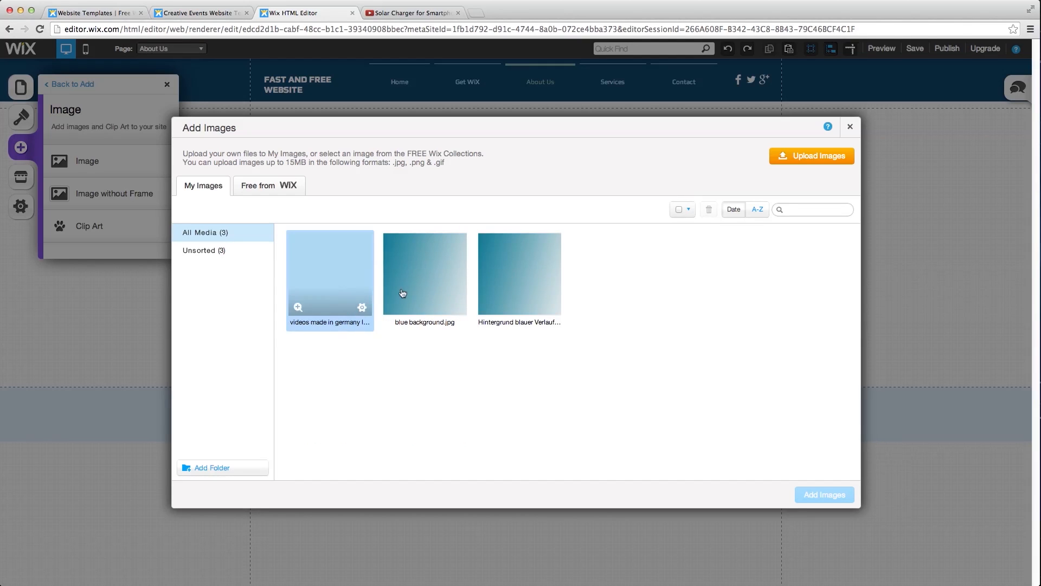
click(311, 302)
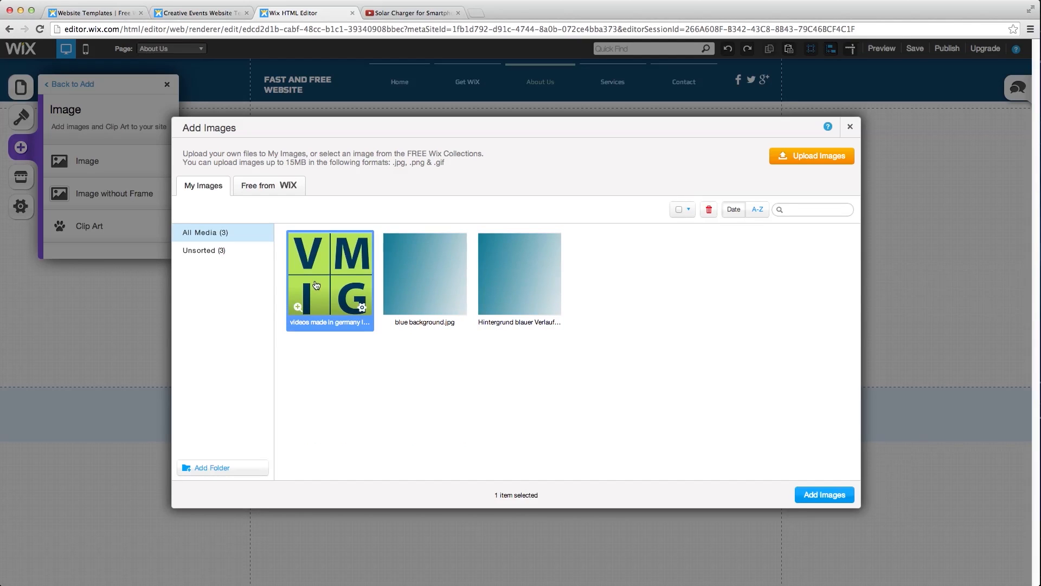
click(821, 503)
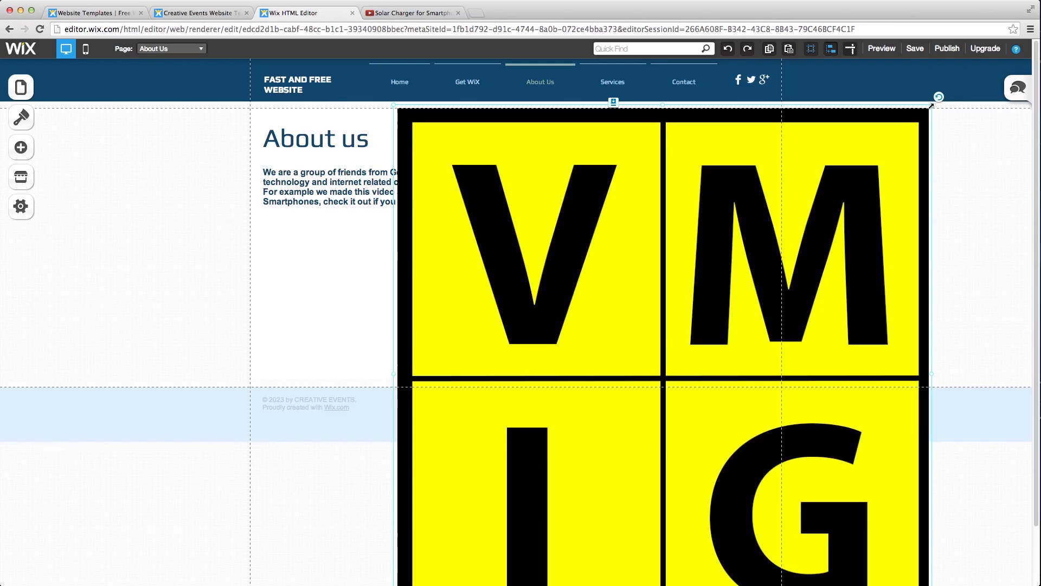
- Shrink the VMIG logo and position it at the top right beside the paragraph
drag(923, 124, 624, 447)
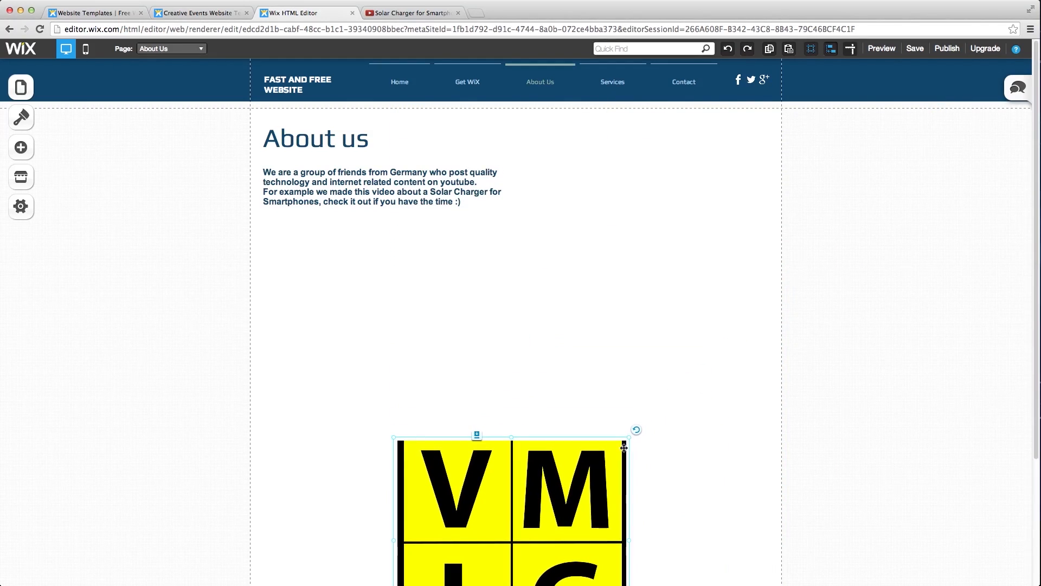
drag(537, 494, 679, 175)
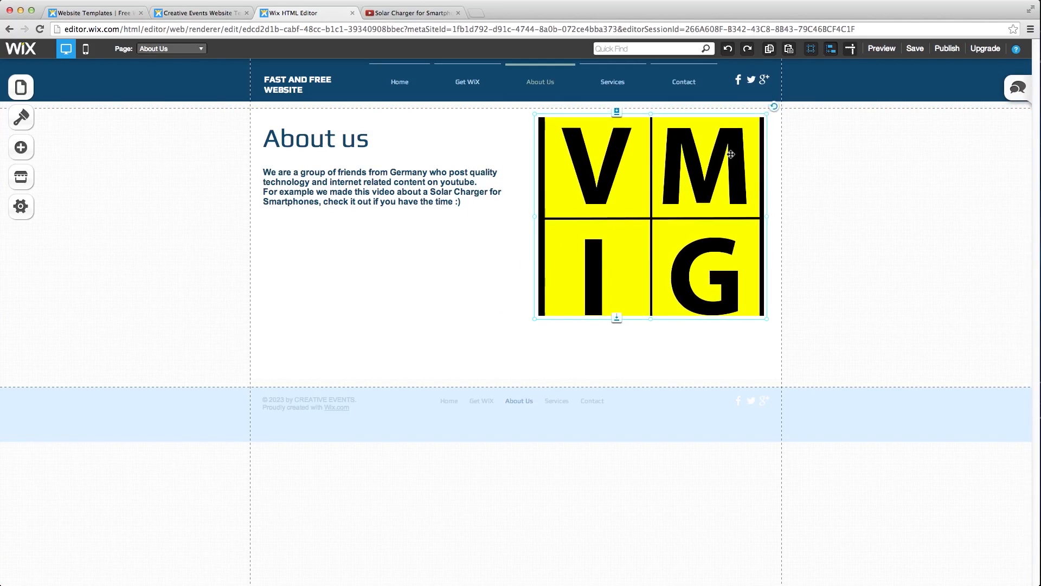
drag(693, 210, 635, 270)
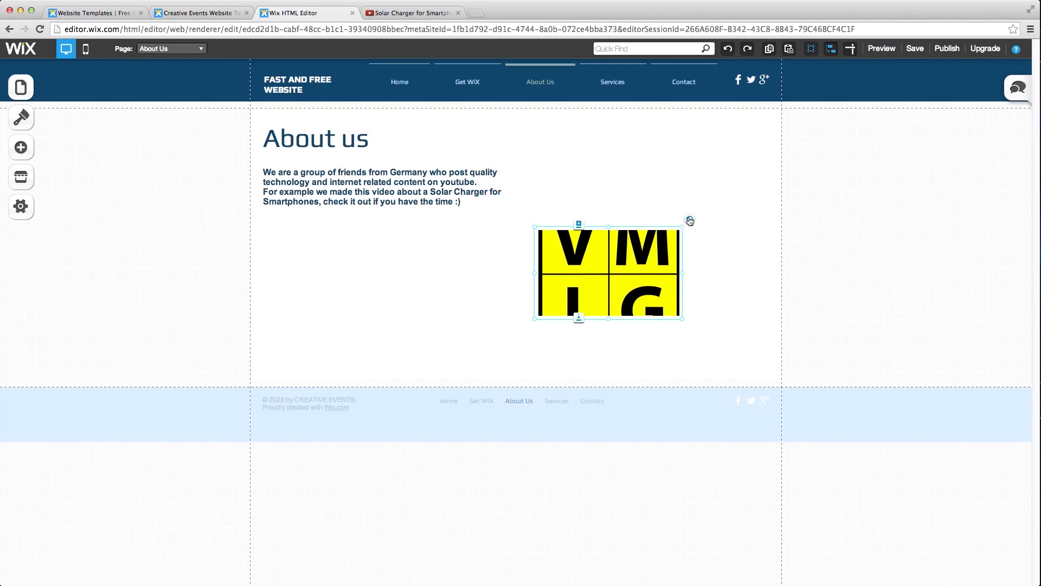
drag(684, 225, 704, 199)
drag(634, 262, 662, 177)
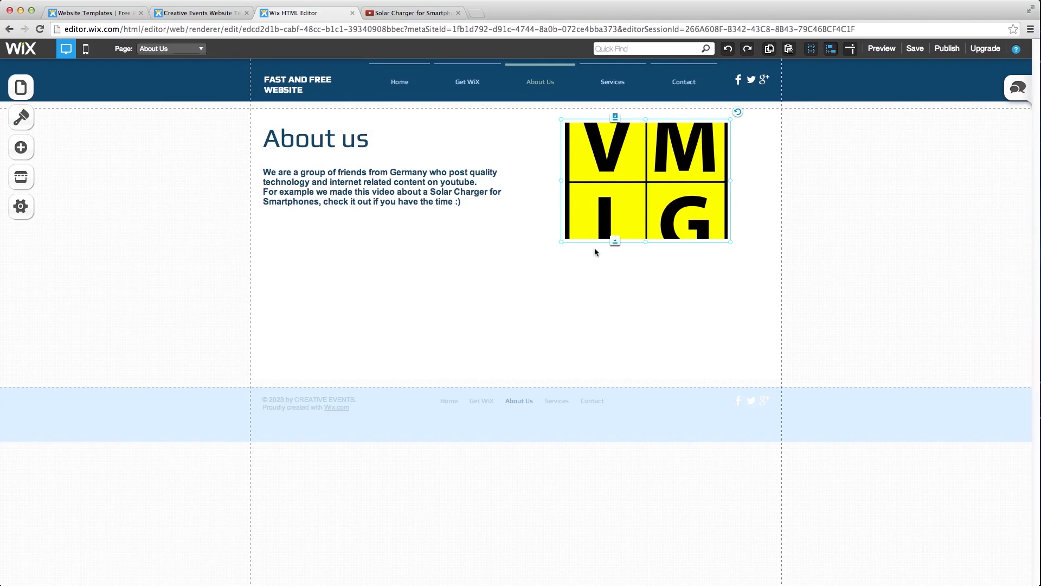
- Set the VMIG logo's image scaling to Fit and begin a Web Address link
right_click(648, 201)
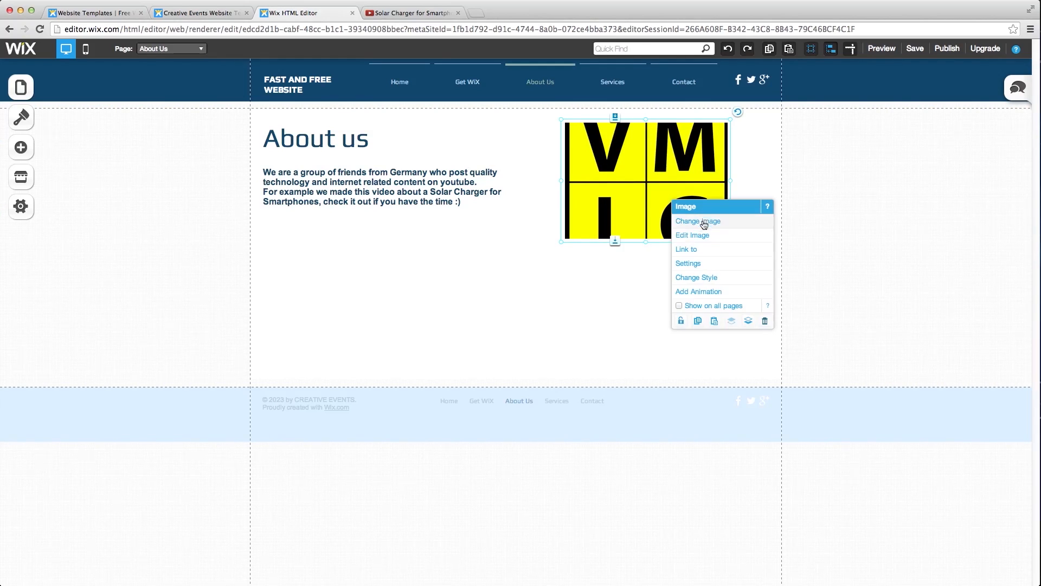
click(689, 264)
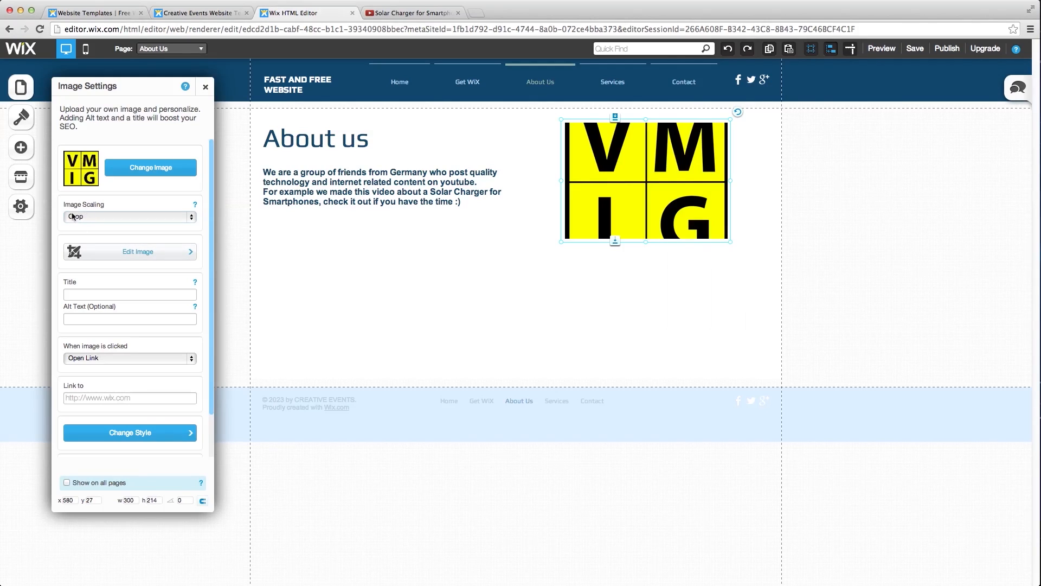
click(178, 219)
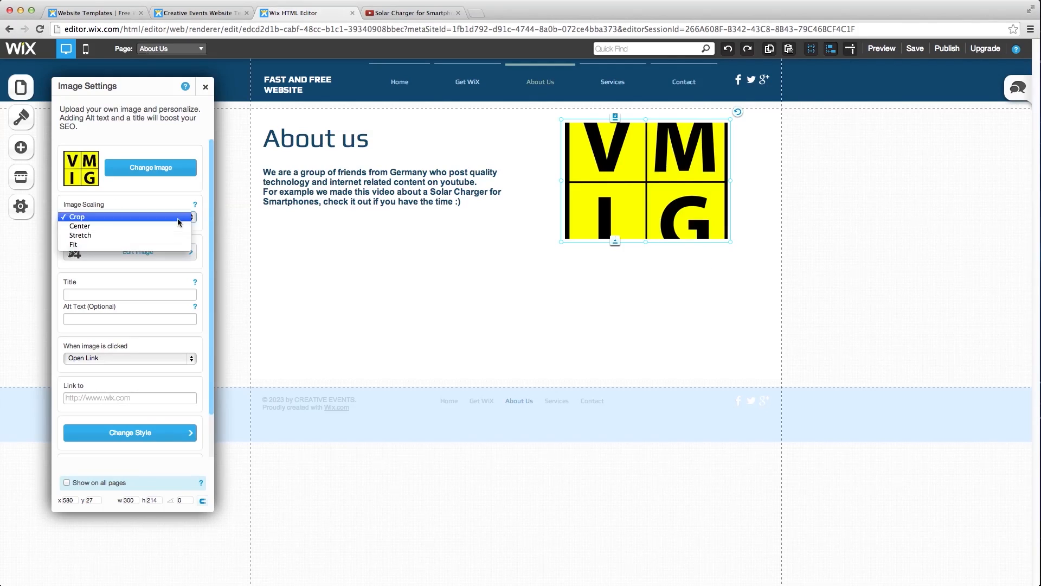
click(150, 243)
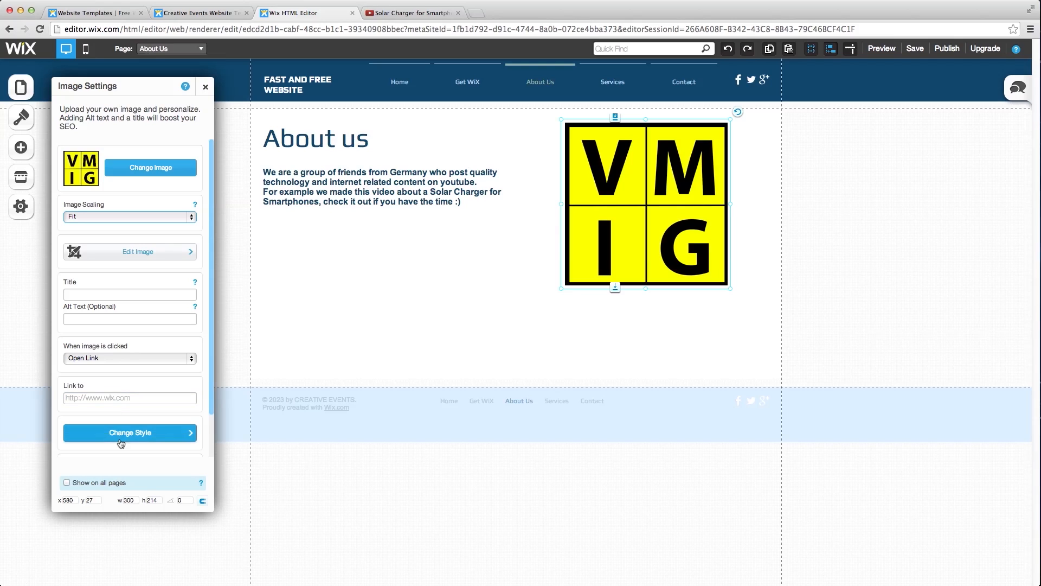
click(146, 398)
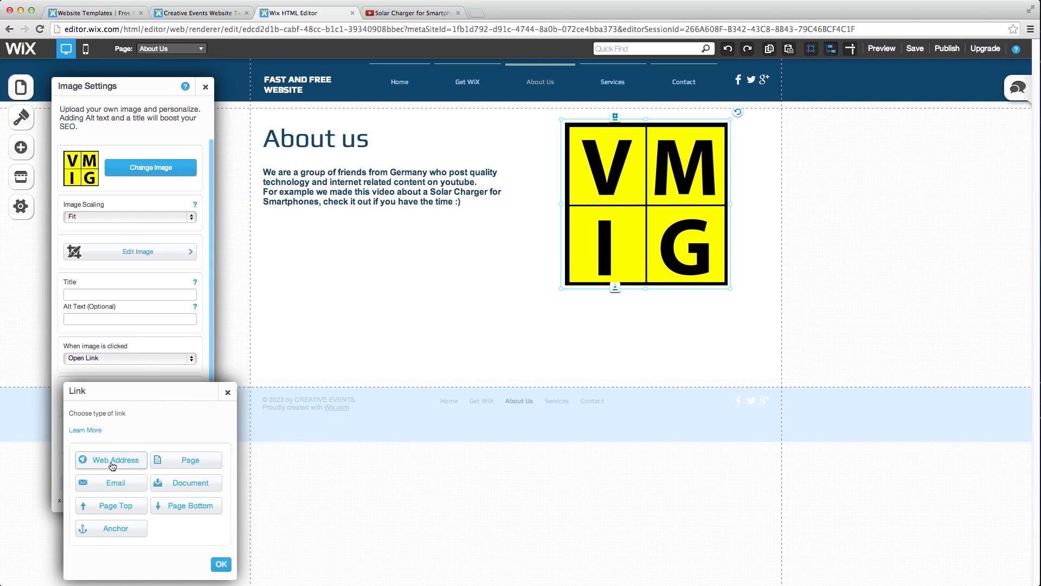
click(112, 462)
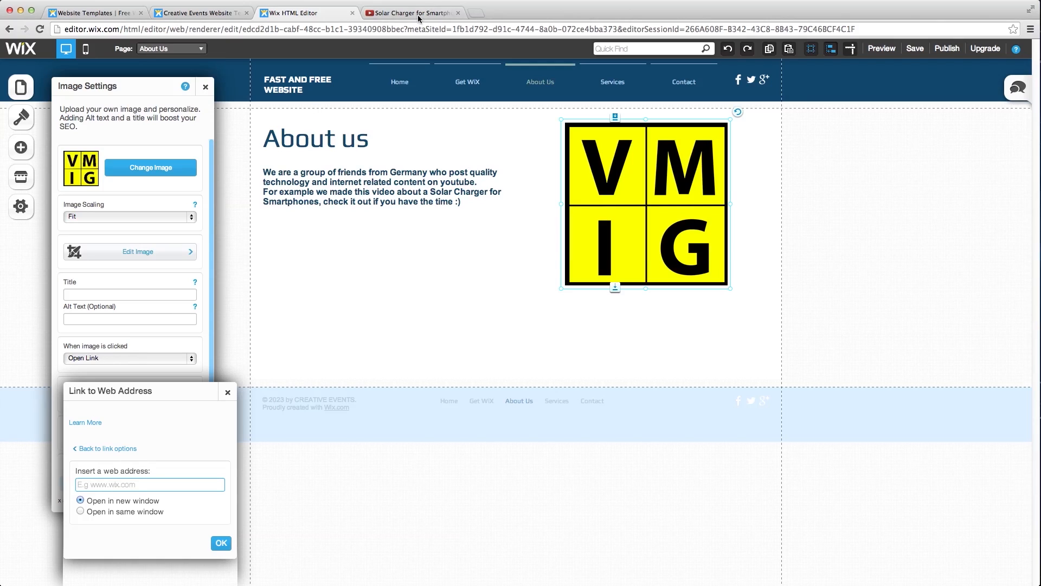
- In a new Chrome tab, open the YouTube channel's videos page and copy its address
click(481, 12)
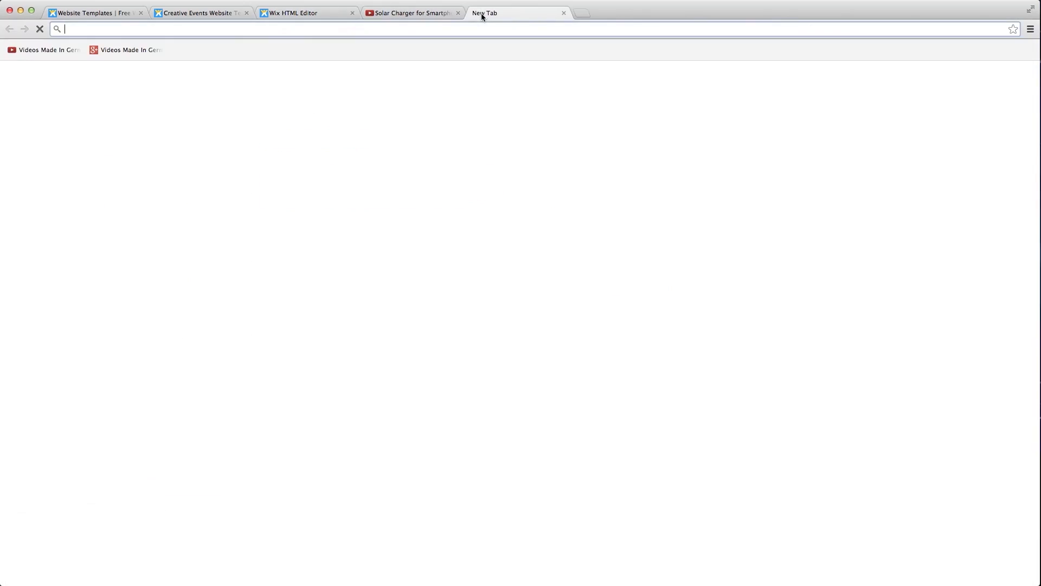
click(127, 49)
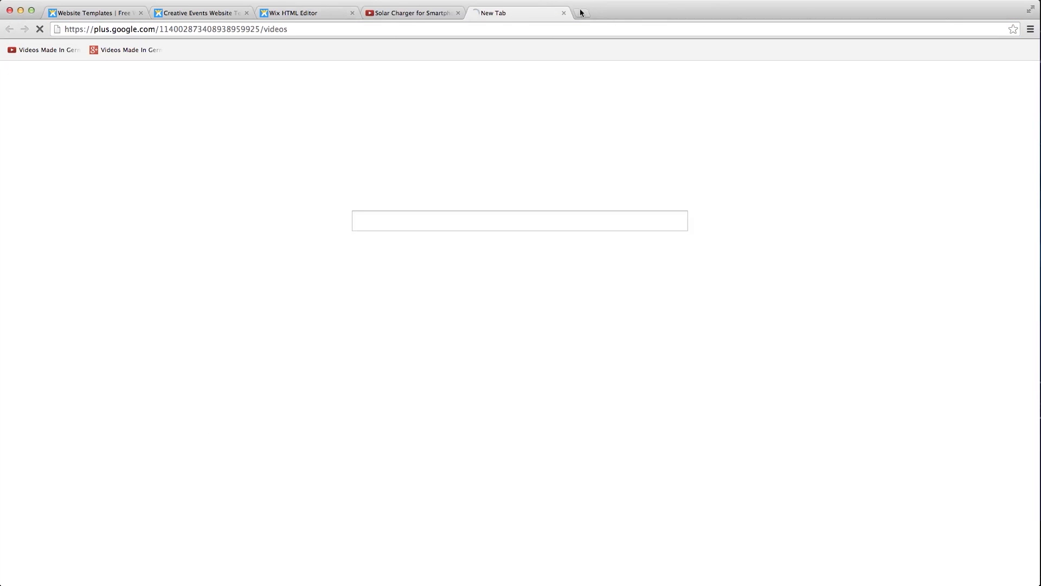
click(43, 50)
click(235, 33)
key(super+c)
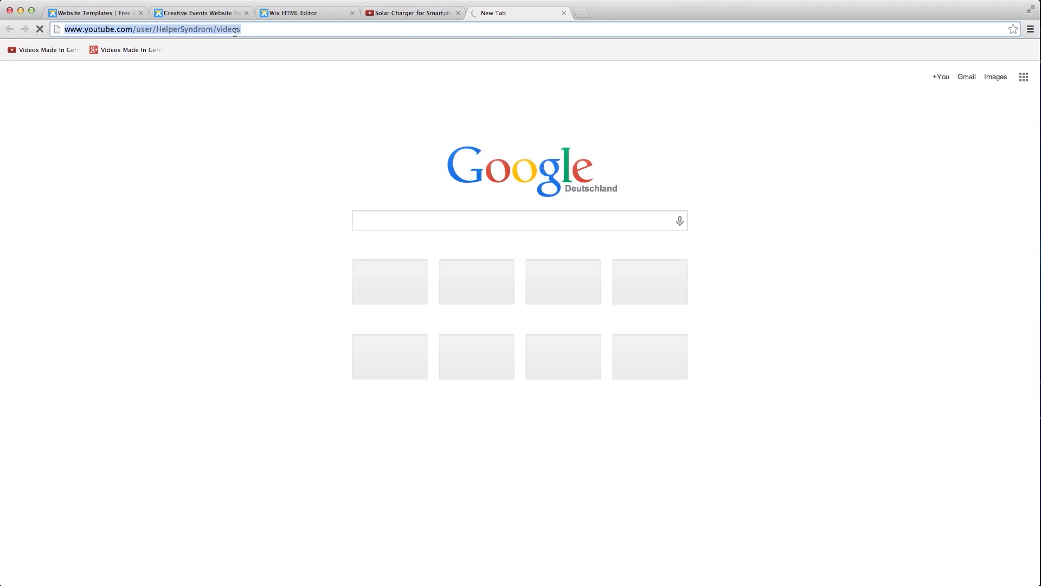
click(295, 11)
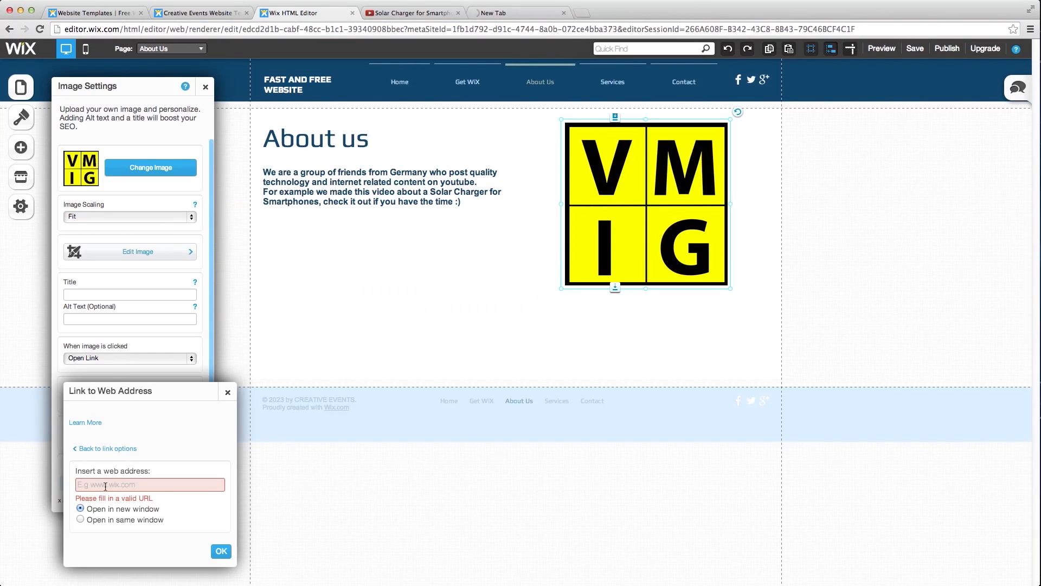
- Paste the YouTube channel's videos address as the logo's web link and confirm
key(super+v)
click(220, 543)
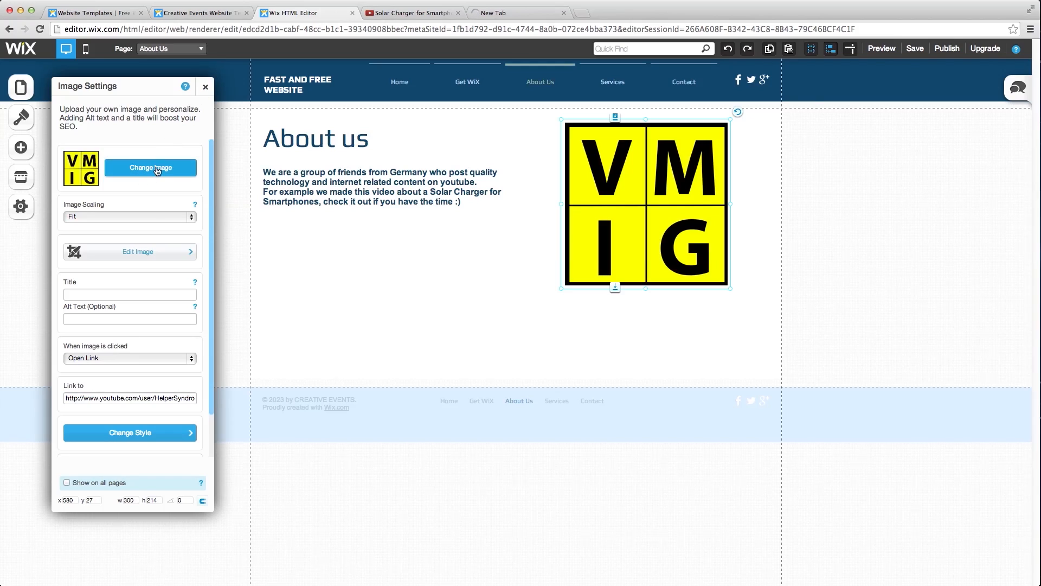
- Make the VMIG logo slightly smaller and move it up level with the About us heading
click(205, 86)
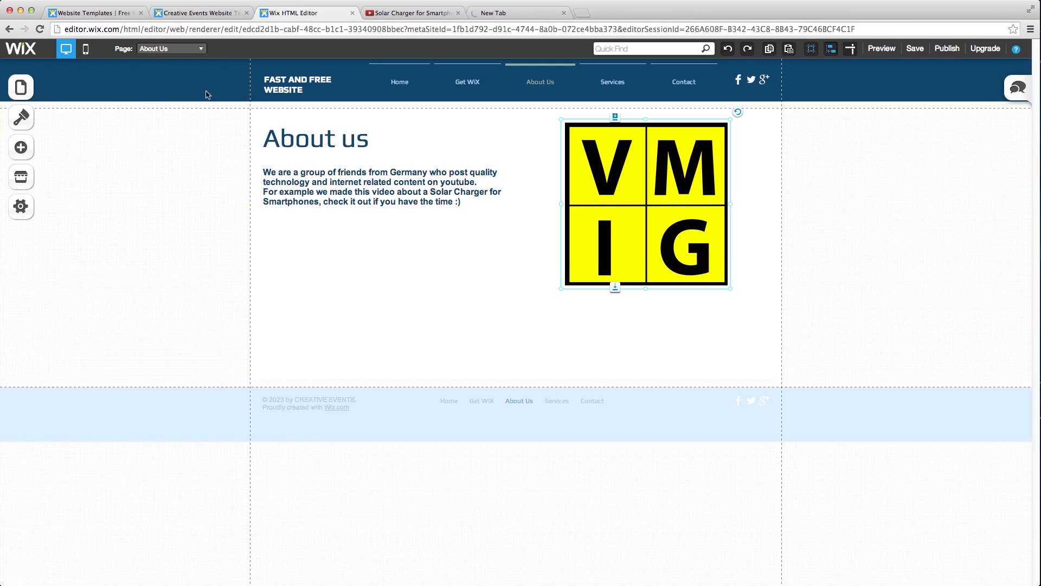
click(490, 242)
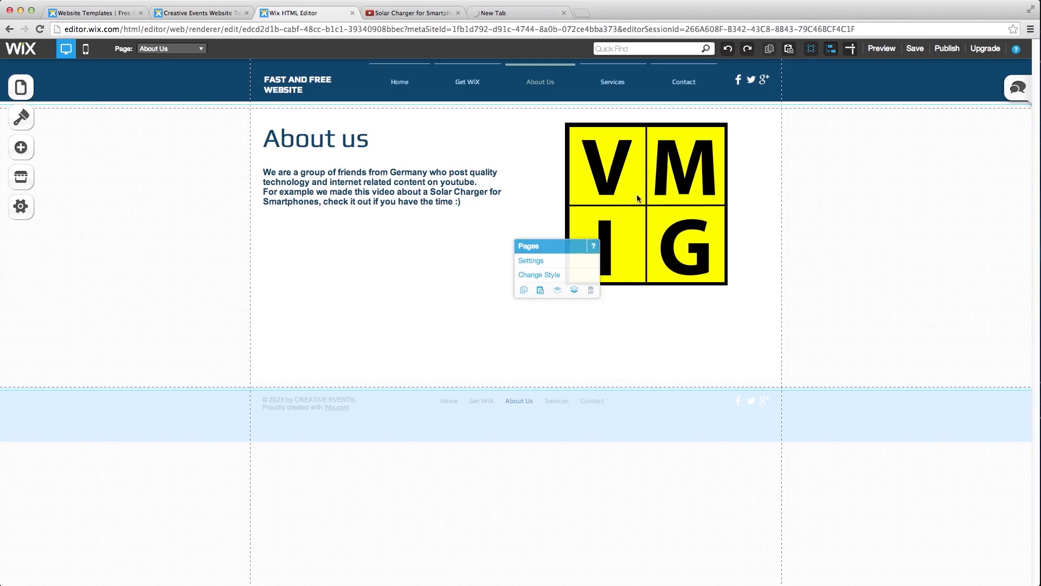
click(635, 202)
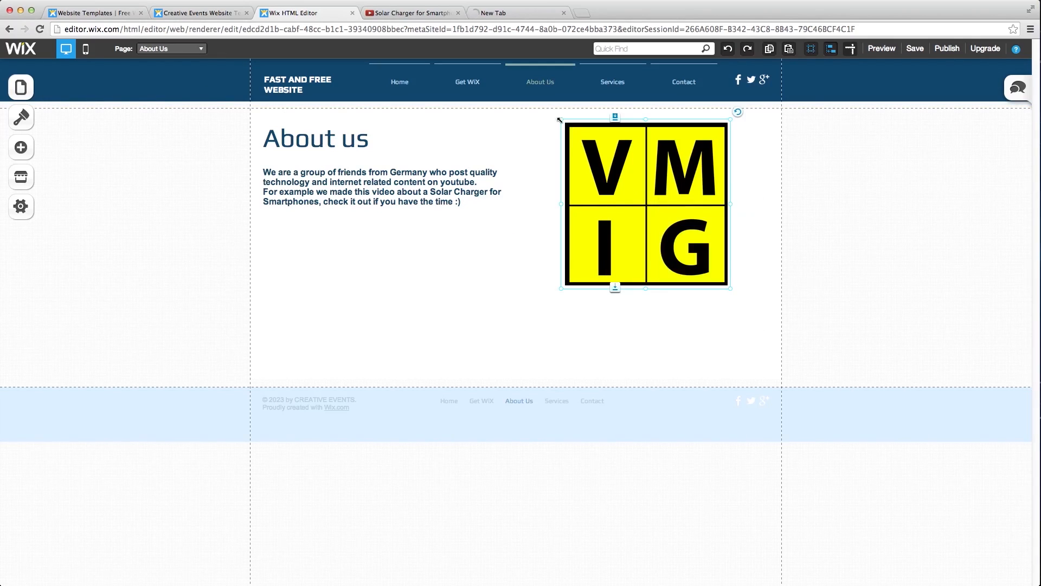
drag(560, 119, 603, 147)
drag(662, 213, 665, 188)
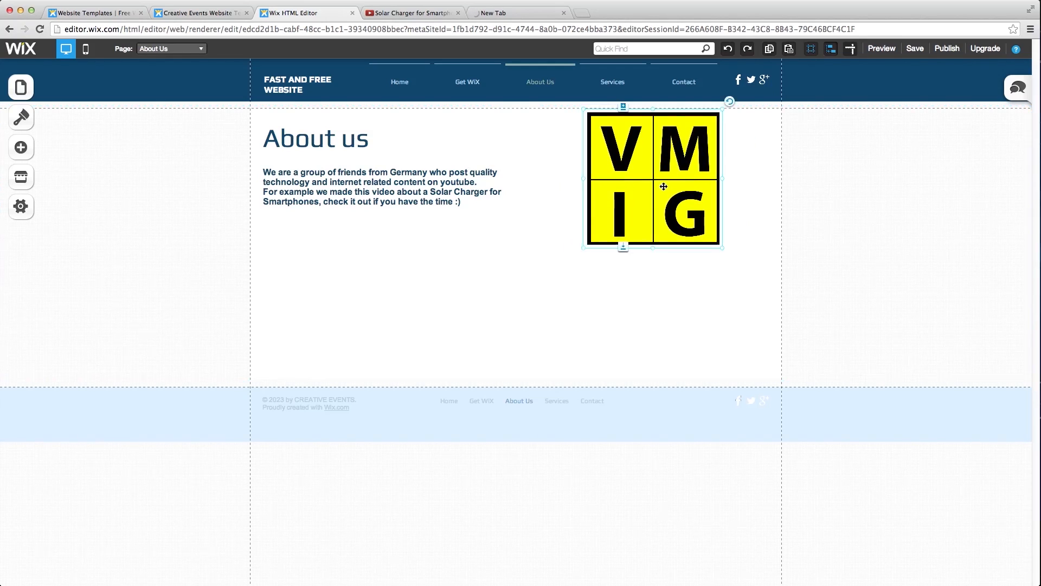
click(462, 289)
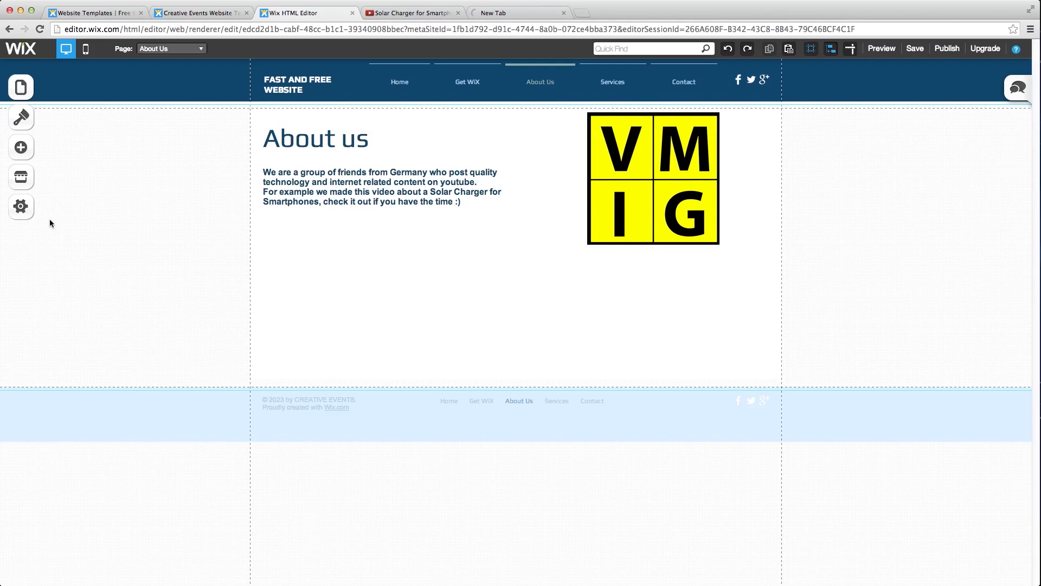
- Add a video player and place it below the About us paragraph
click(23, 159)
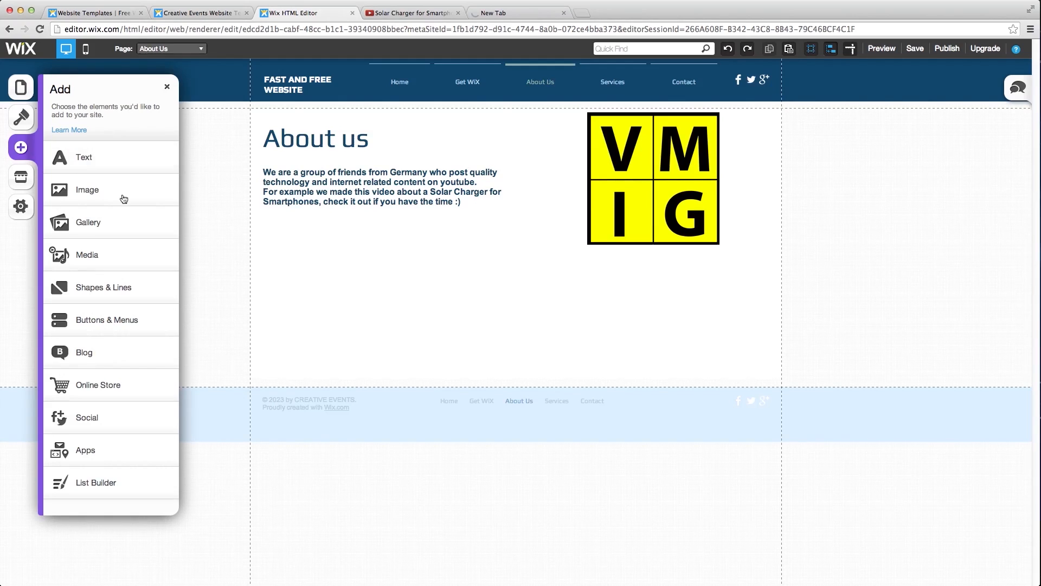
click(91, 252)
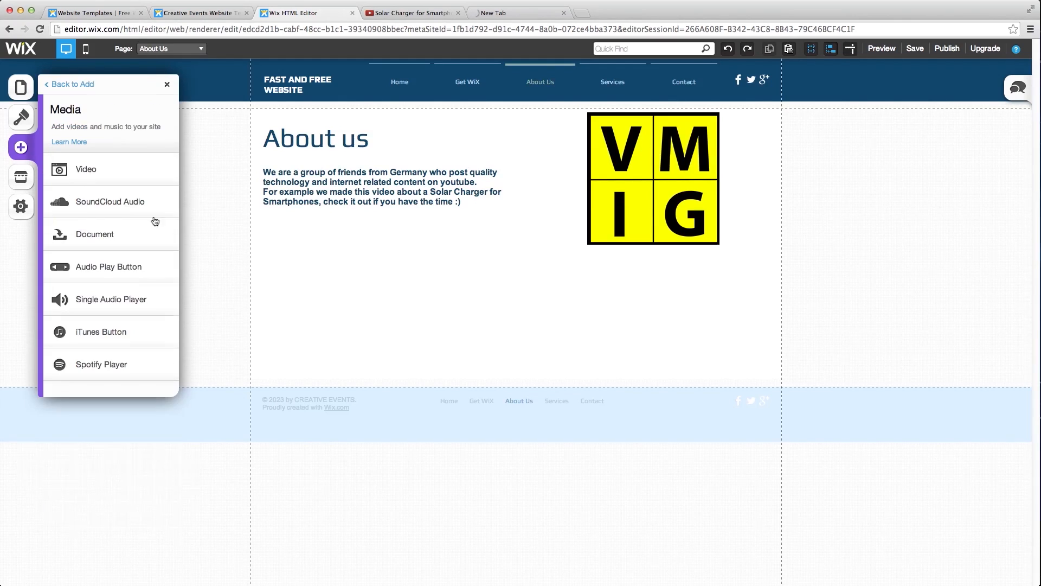
click(93, 167)
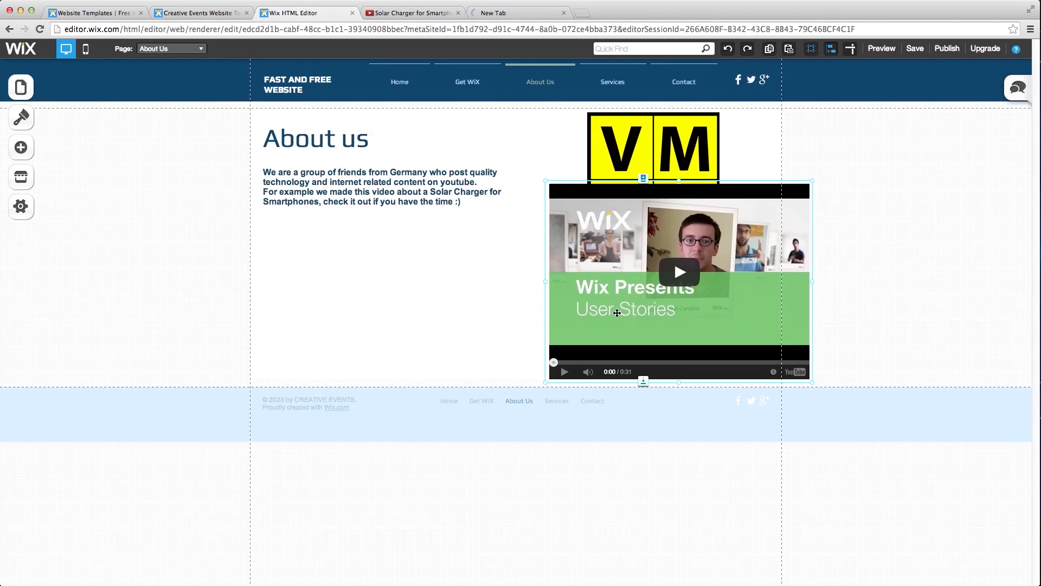
drag(551, 353, 336, 375)
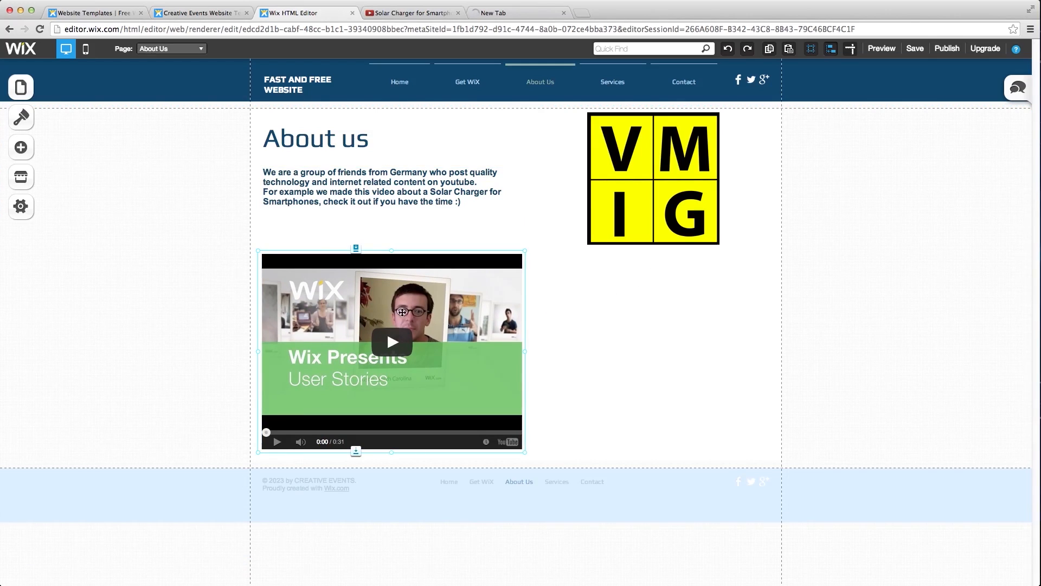
right_click(367, 306)
right_click(378, 320)
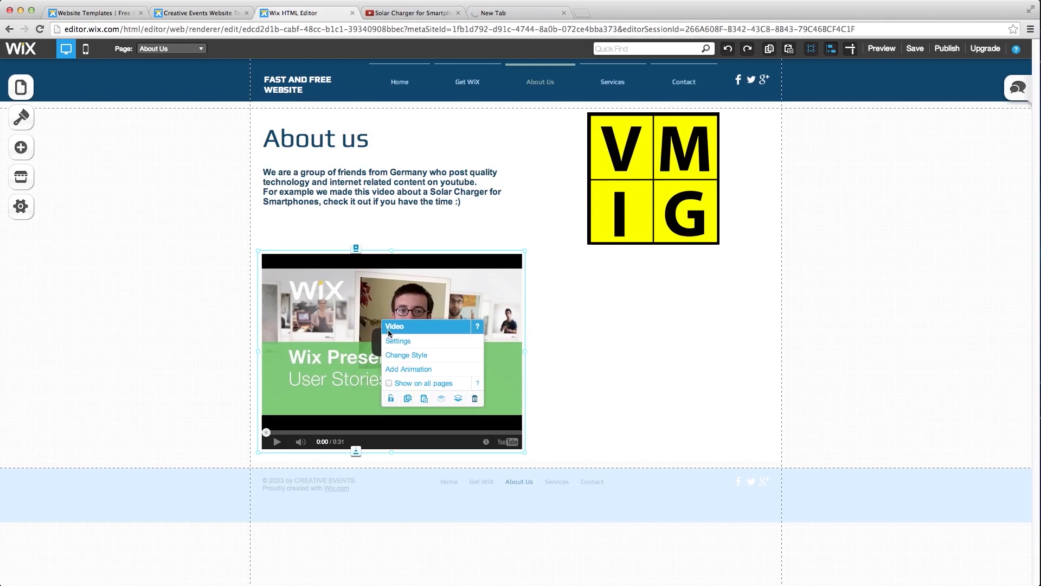
click(398, 340)
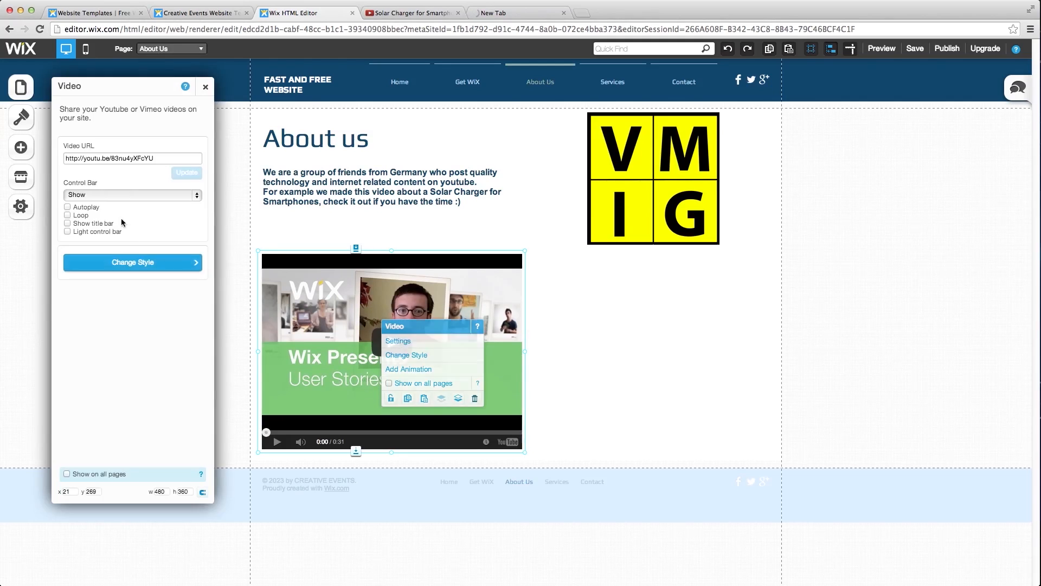
drag(163, 159, 41, 162)
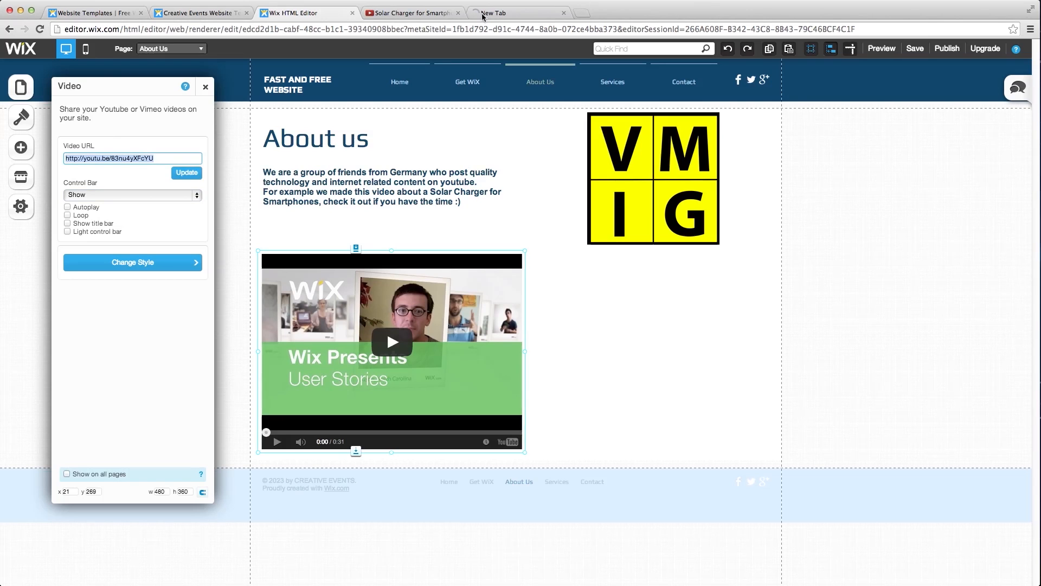
click(394, 14)
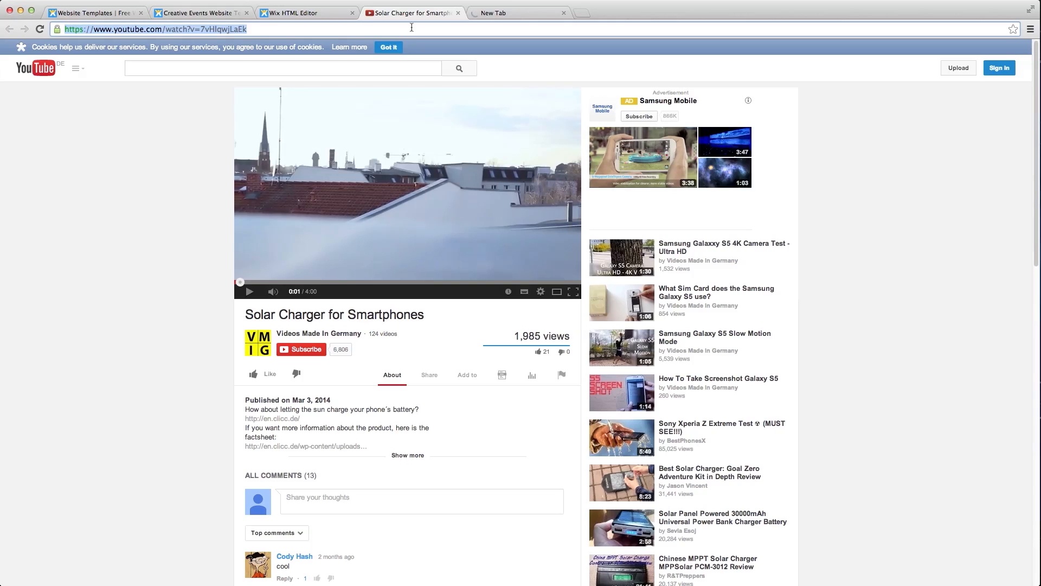
click(301, 12)
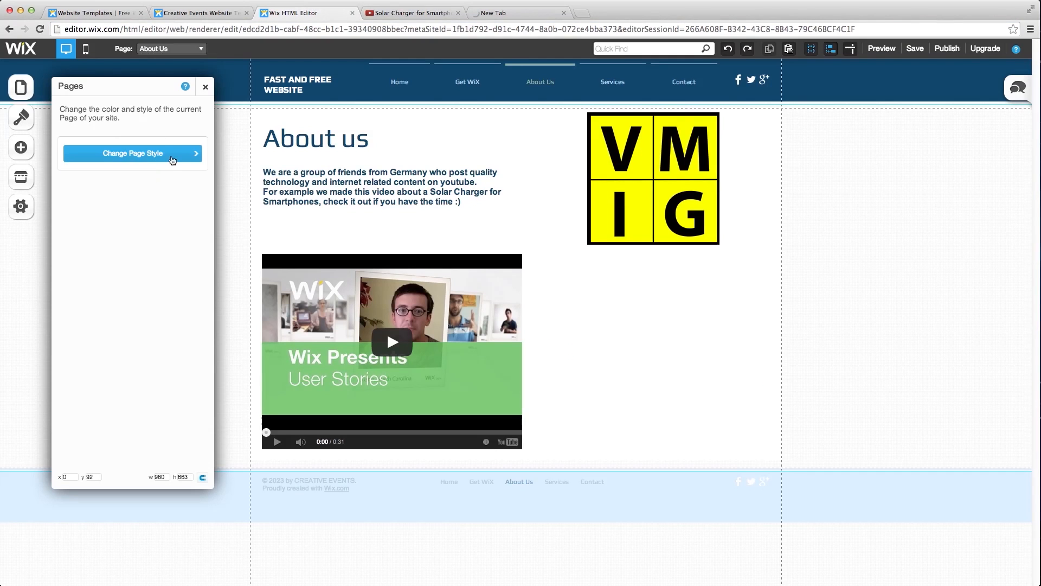
click(205, 87)
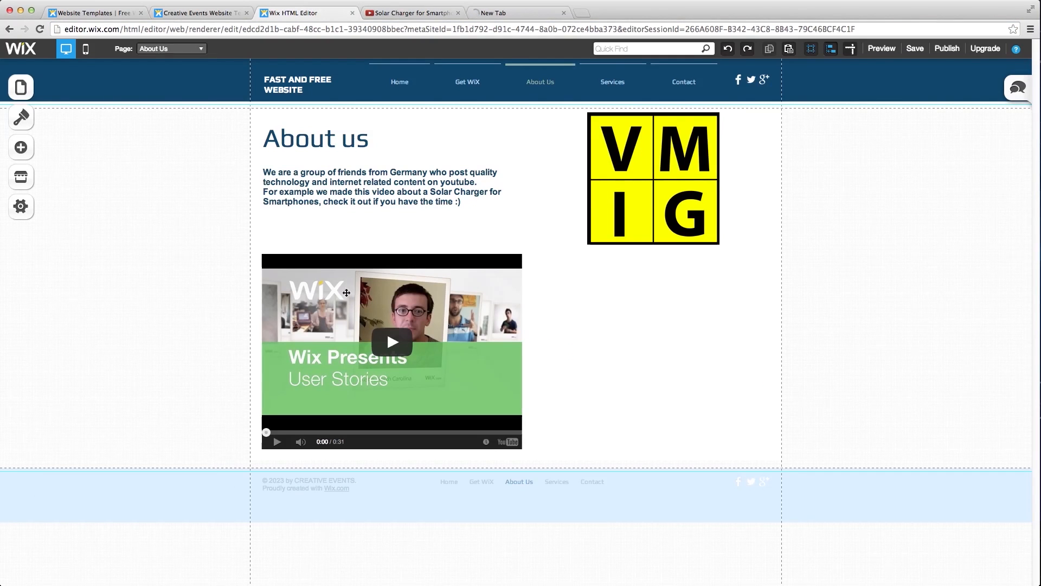
click(346, 293)
click(382, 311)
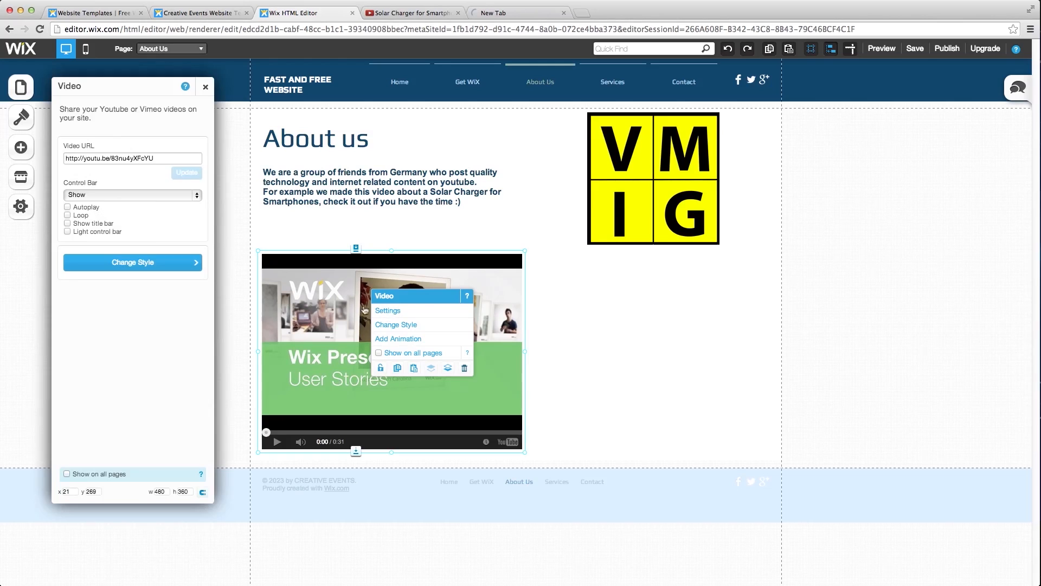
drag(168, 158, 60, 160)
click(60, 162)
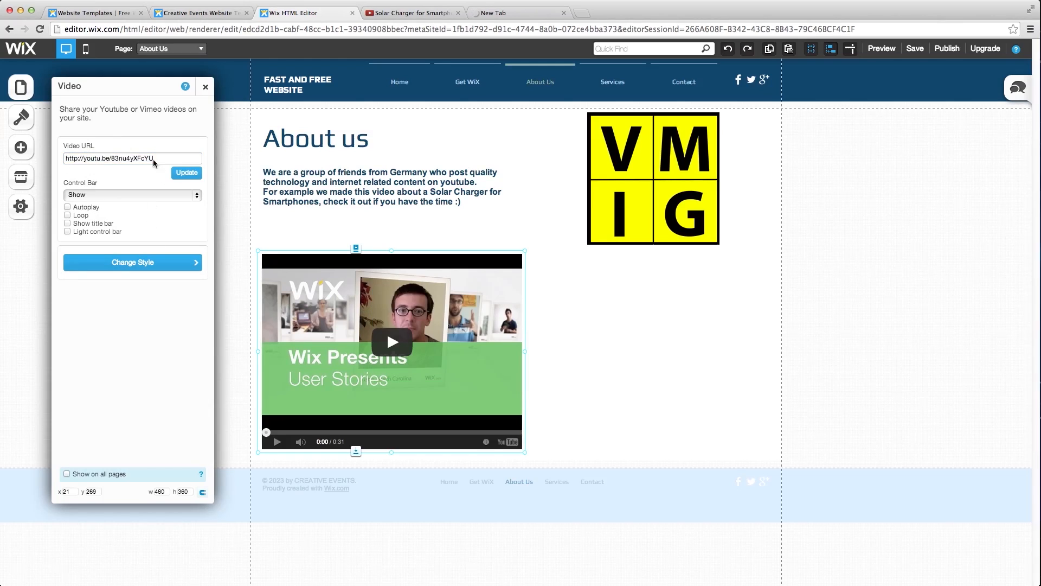
key(super+v)
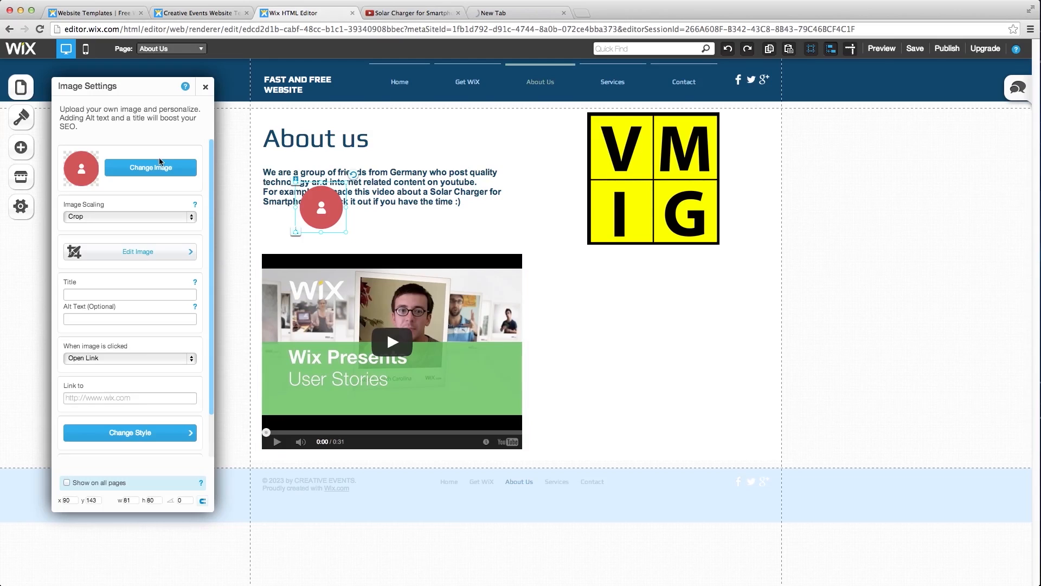
click(206, 88)
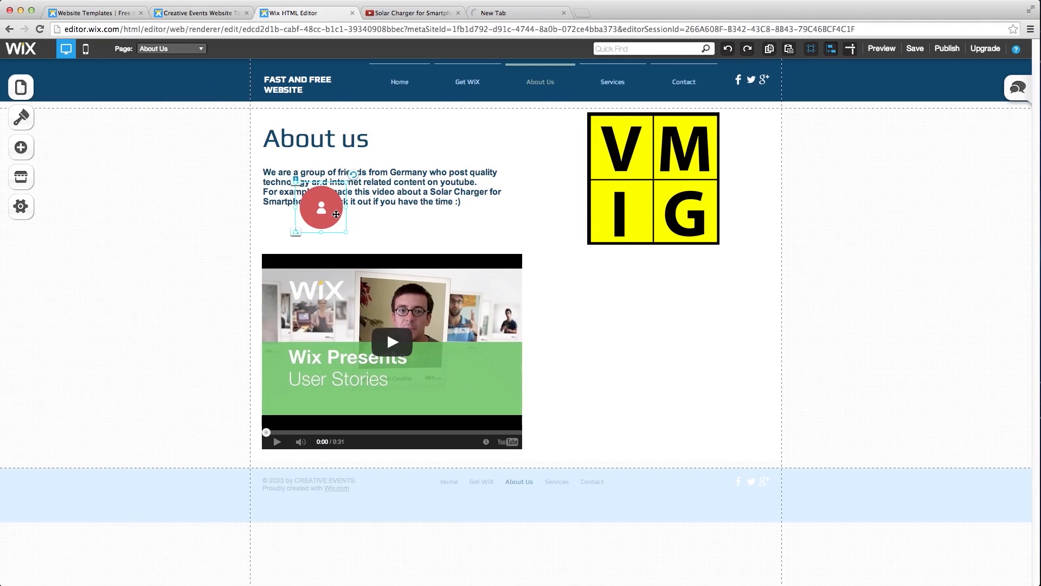
key(Delete)
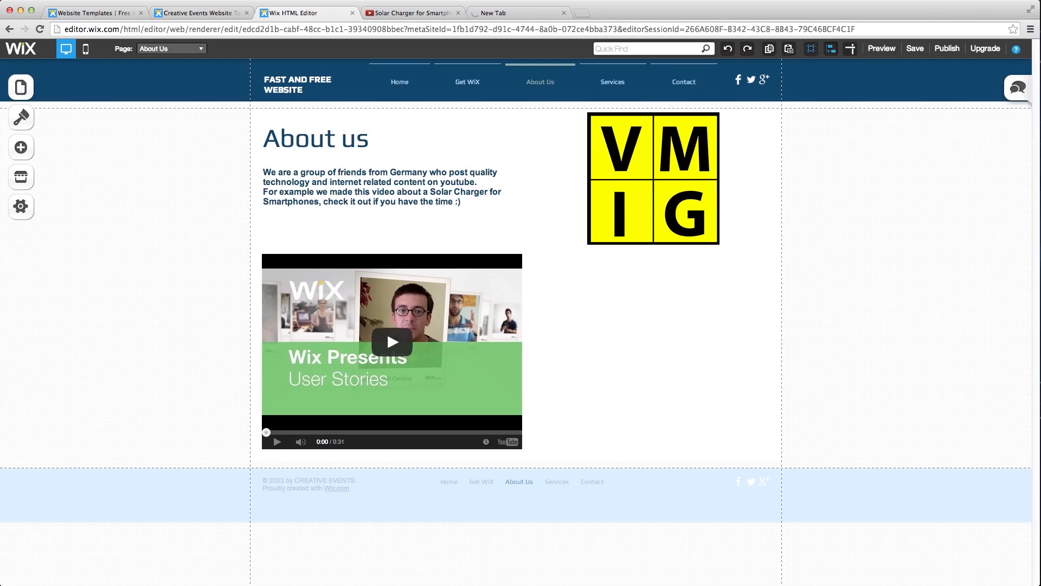
- Swap the video player's URL for the Solar Charger YouTube video address
click(406, 13)
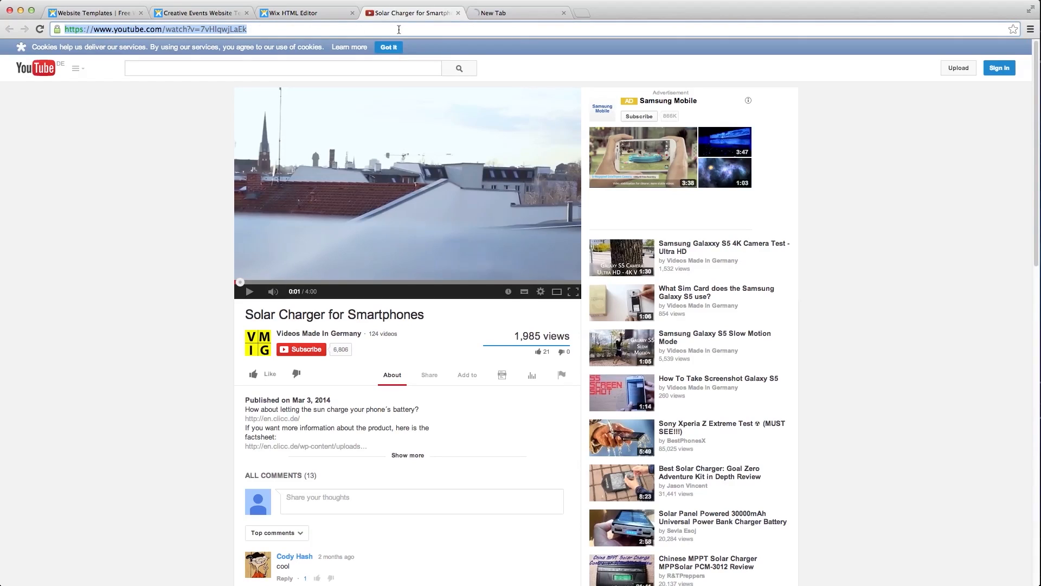
click(311, 12)
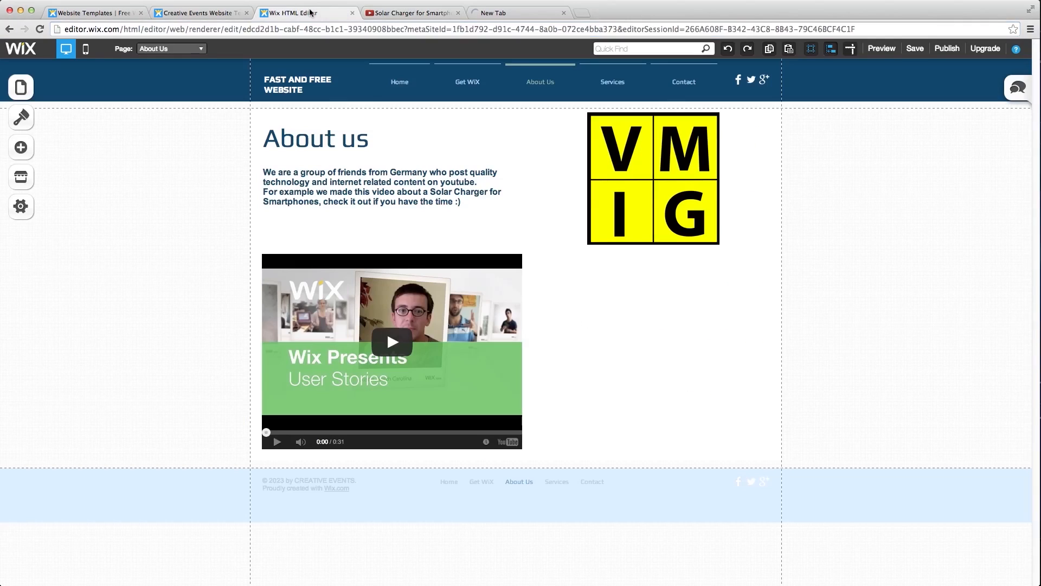
click(406, 294)
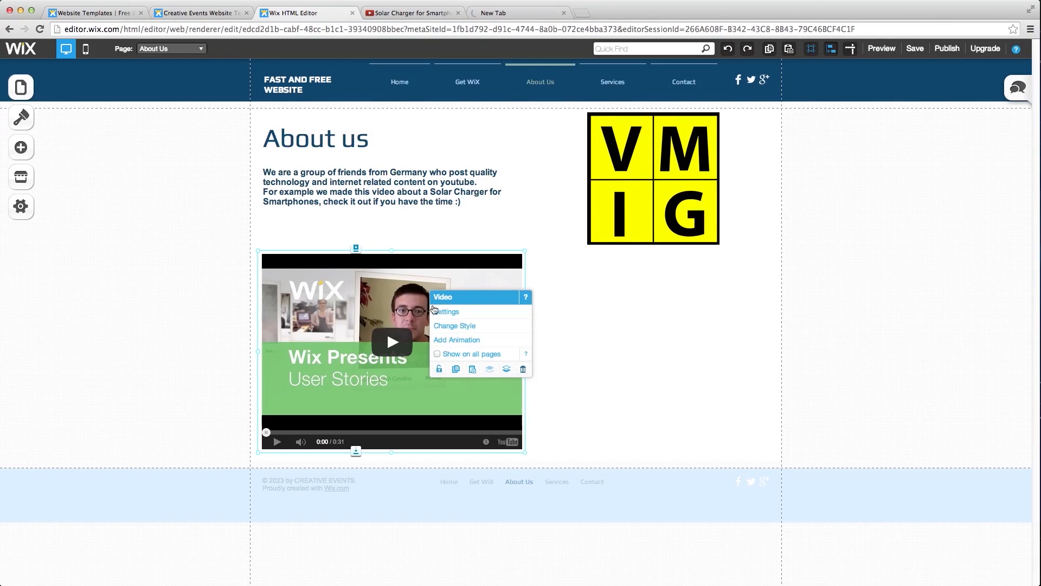
click(445, 313)
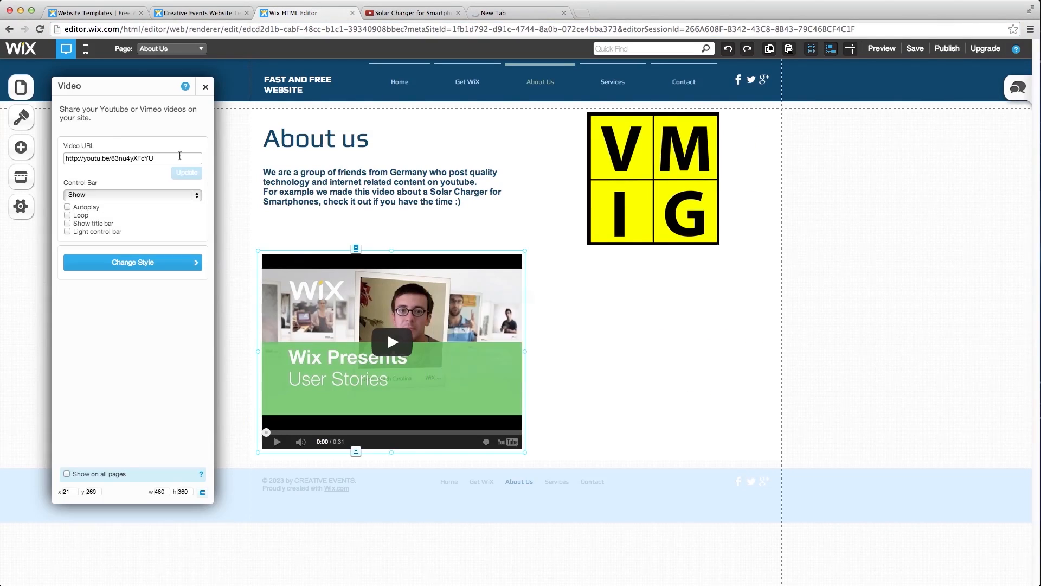
drag(175, 156, 66, 159)
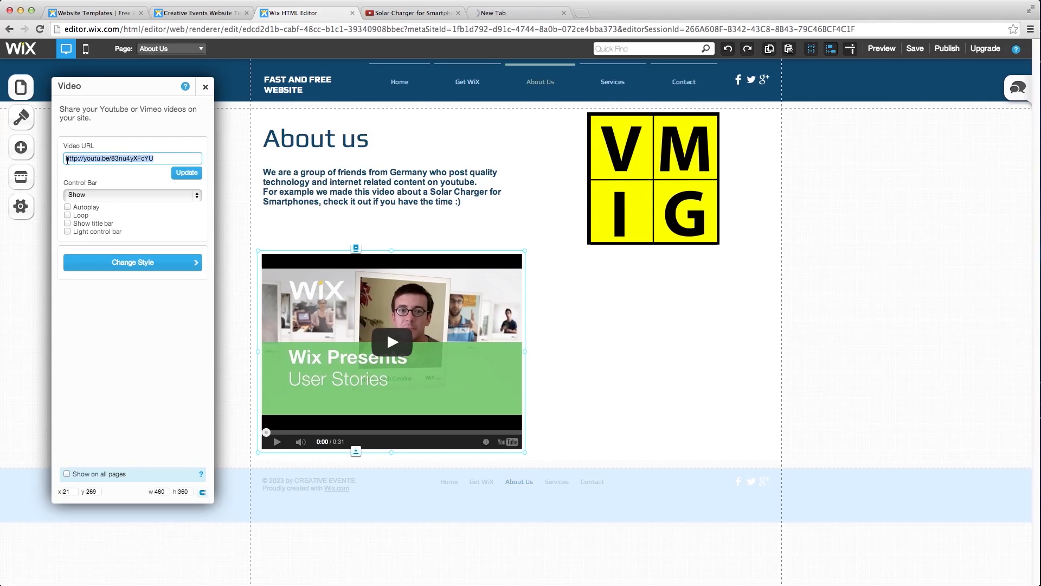
text(https://www.youtube.com/watch?v=7vHIqwjLaEk)
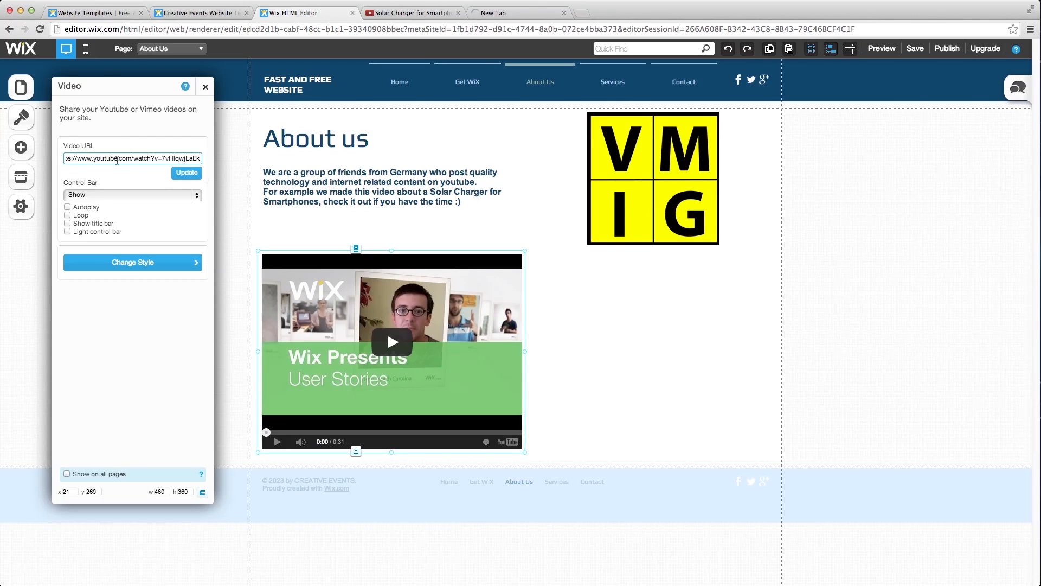
click(193, 175)
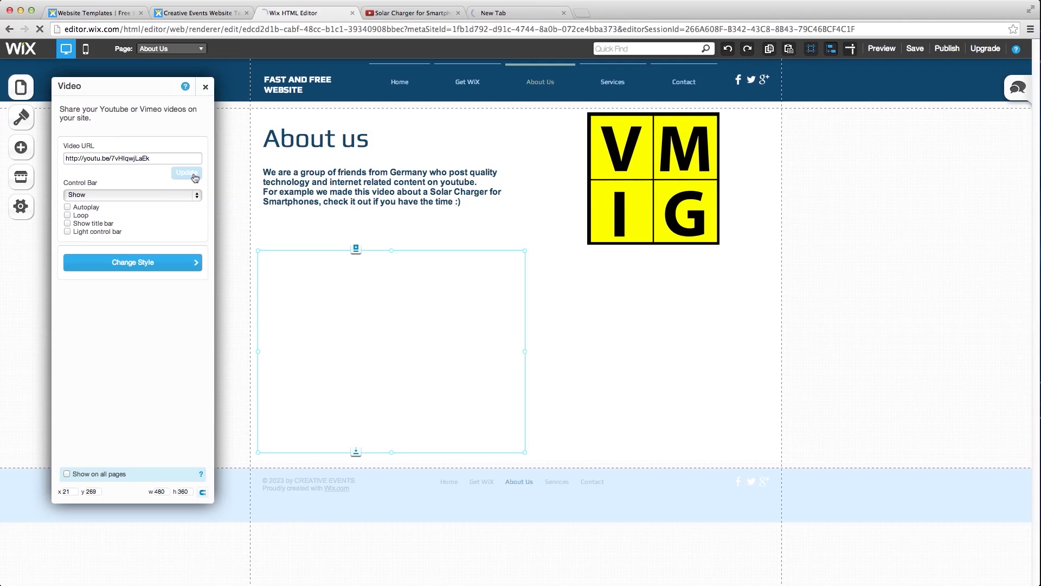
click(205, 86)
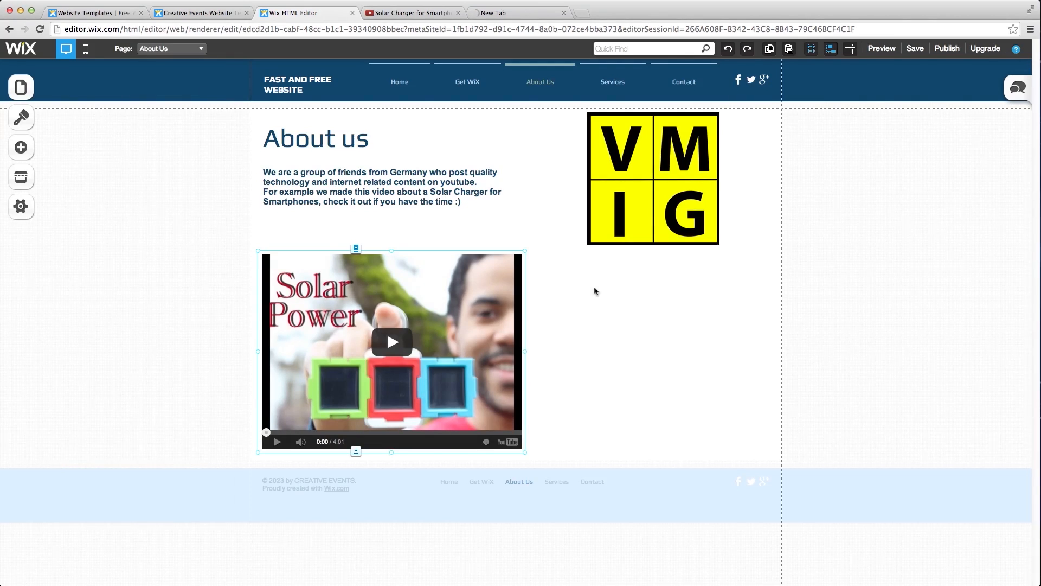
- Add a Contact Form app to the About Us page and drag it beside the video
click(605, 354)
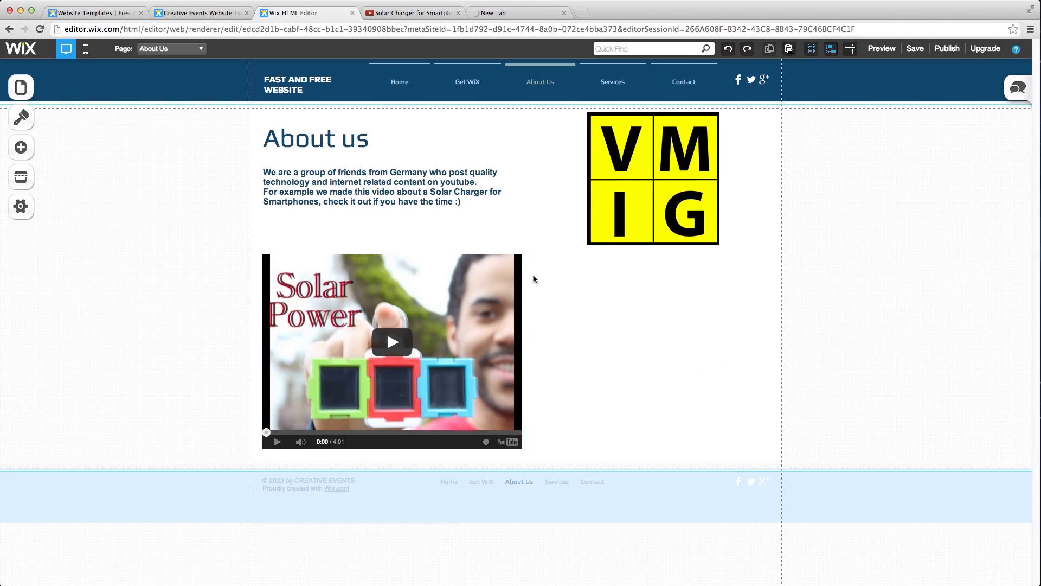
click(21, 148)
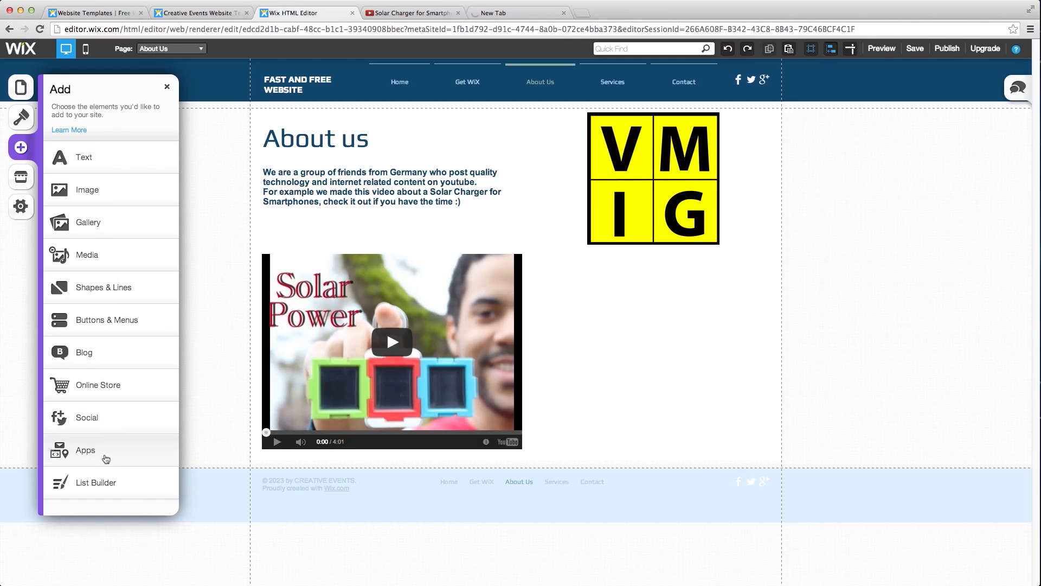
click(106, 458)
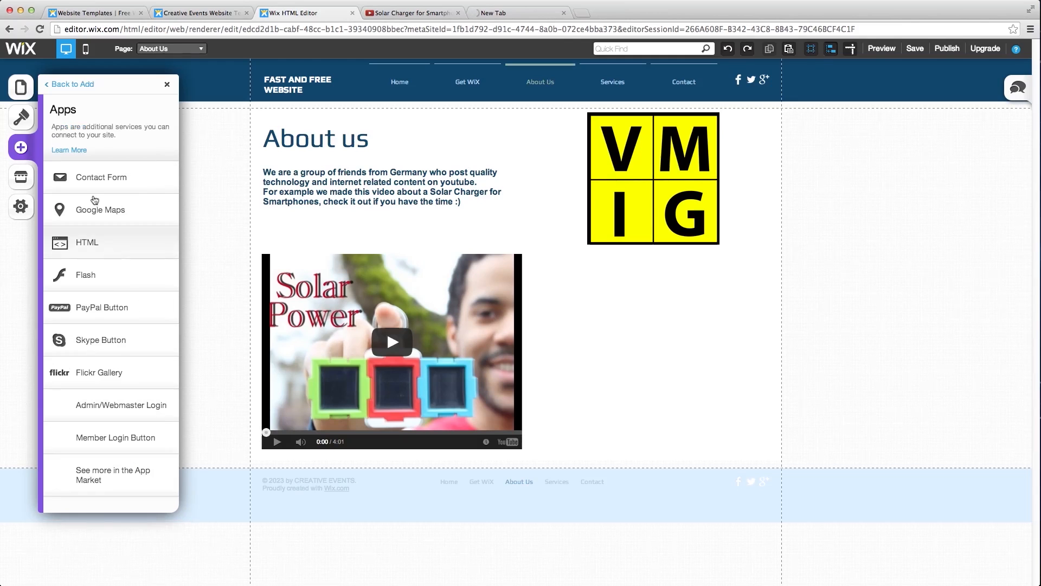
click(94, 179)
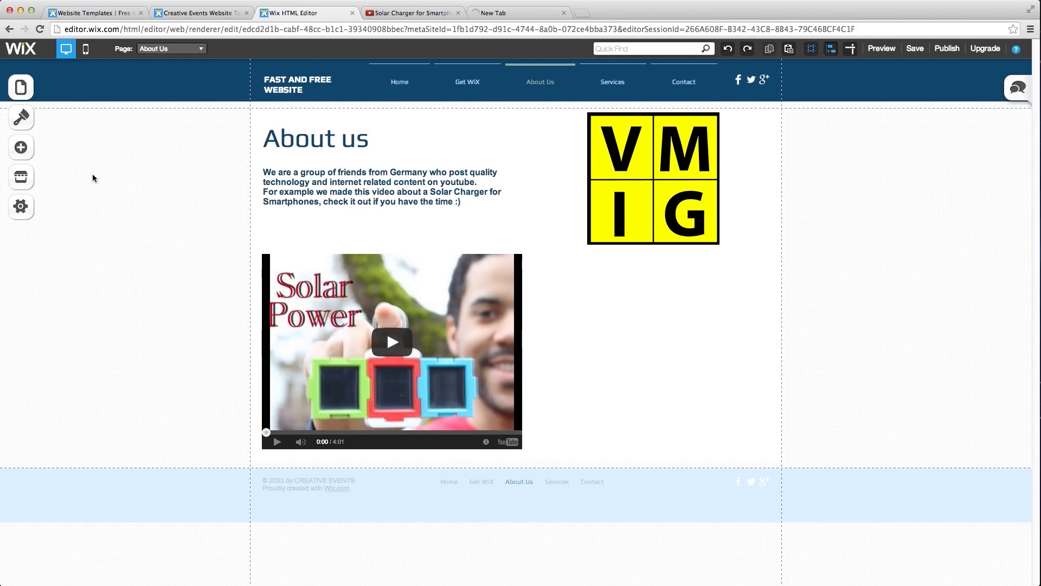
drag(617, 364, 616, 396)
- Nudge the video slightly left and move the contact form up beside it, under the logo
click(473, 360)
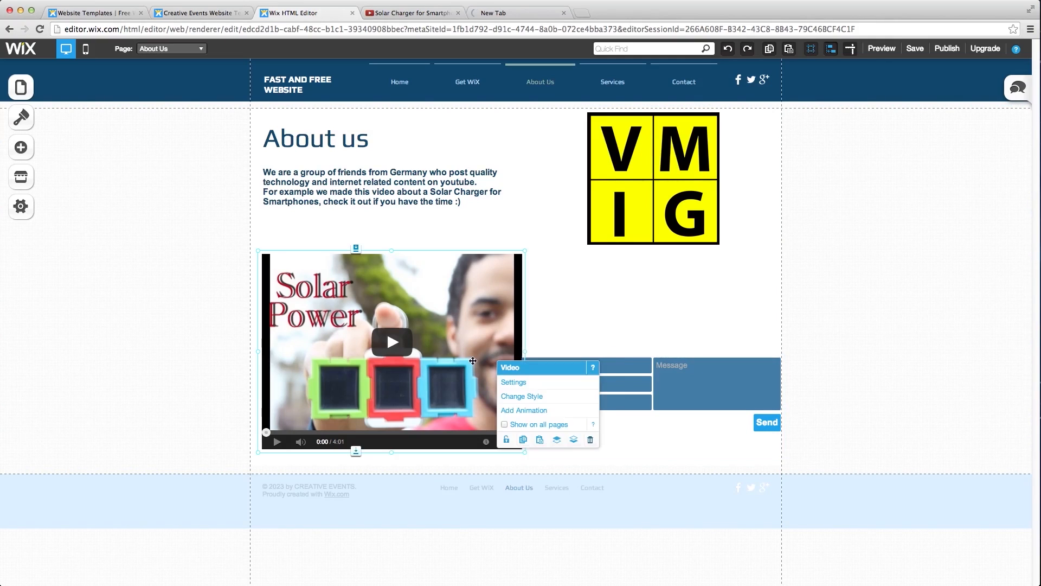
key(shift+Left)
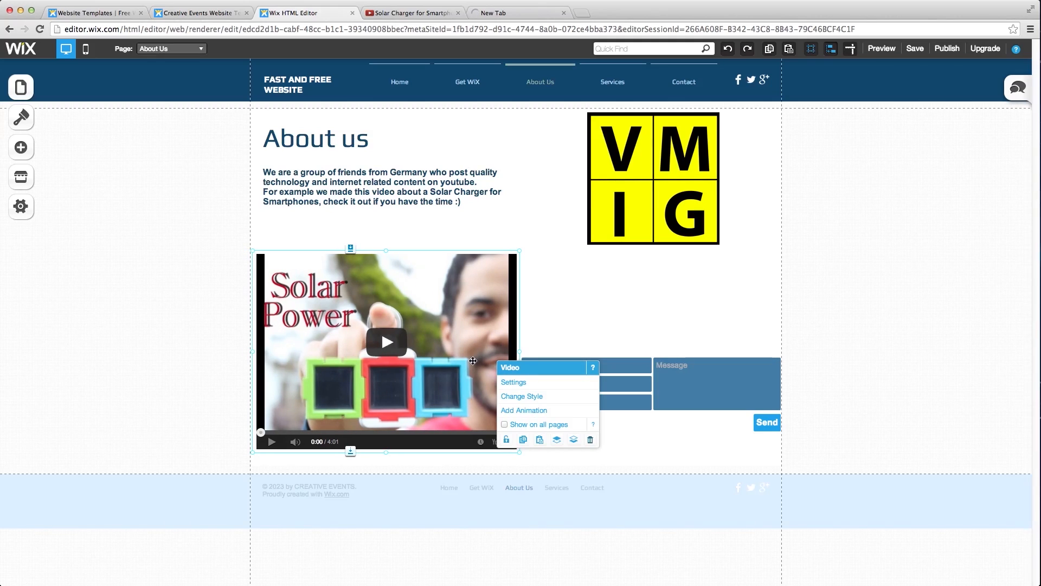
click(648, 387)
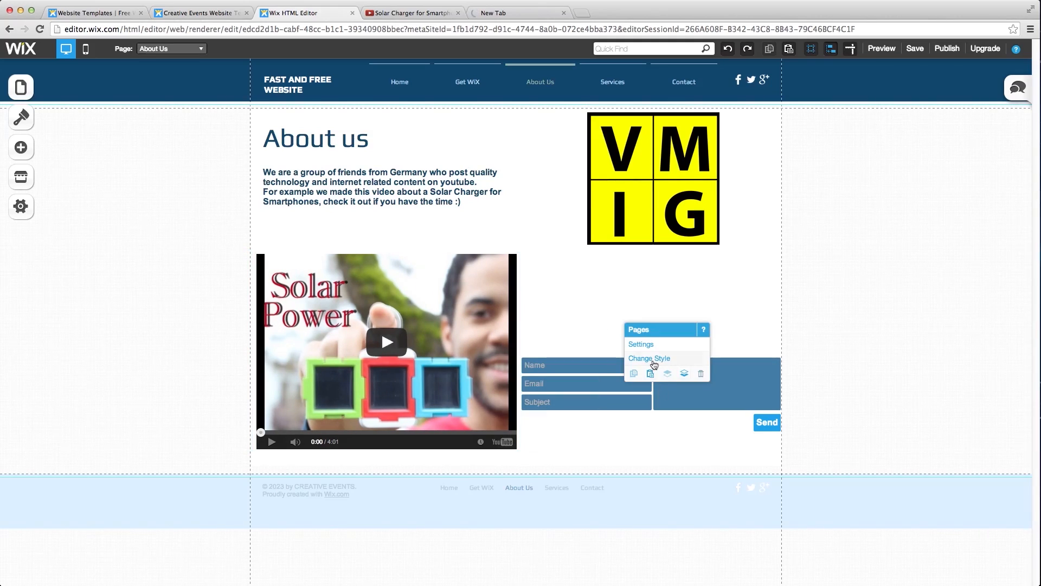
click(603, 368)
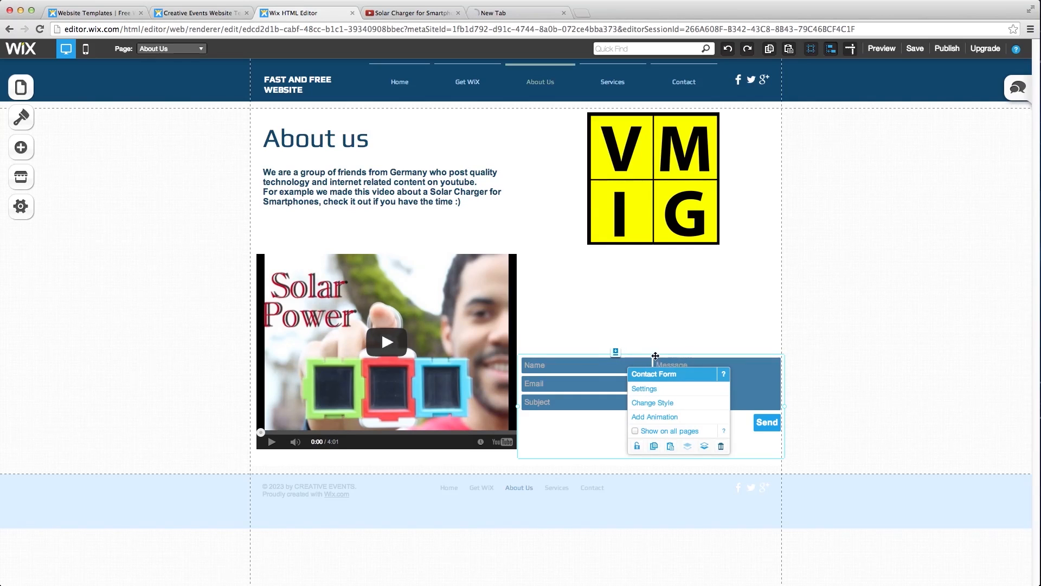
drag(624, 372, 624, 269)
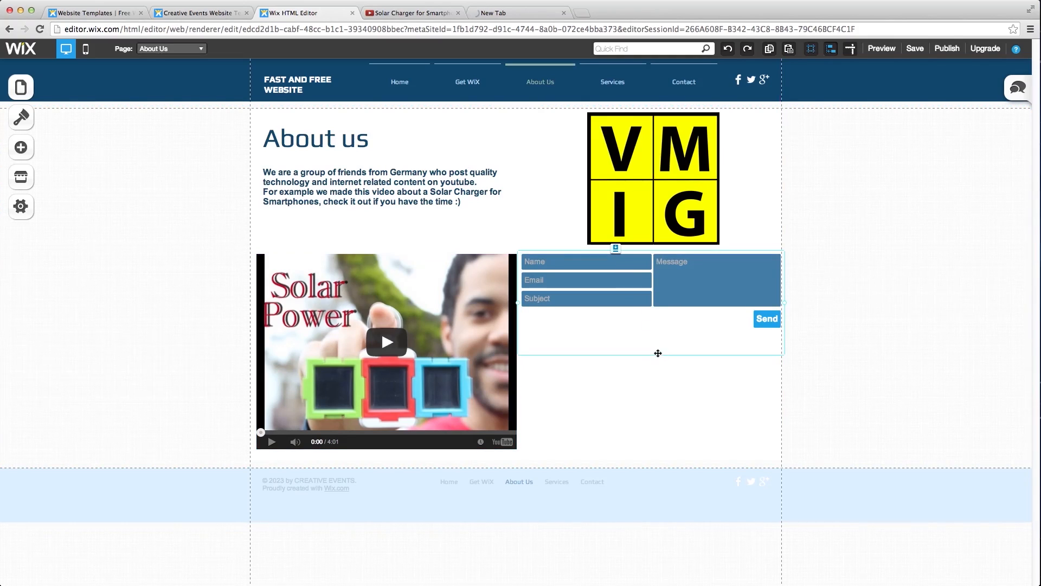
- Restyle the contact form with Form style 2 and the skin with labels left of the fields
click(637, 303)
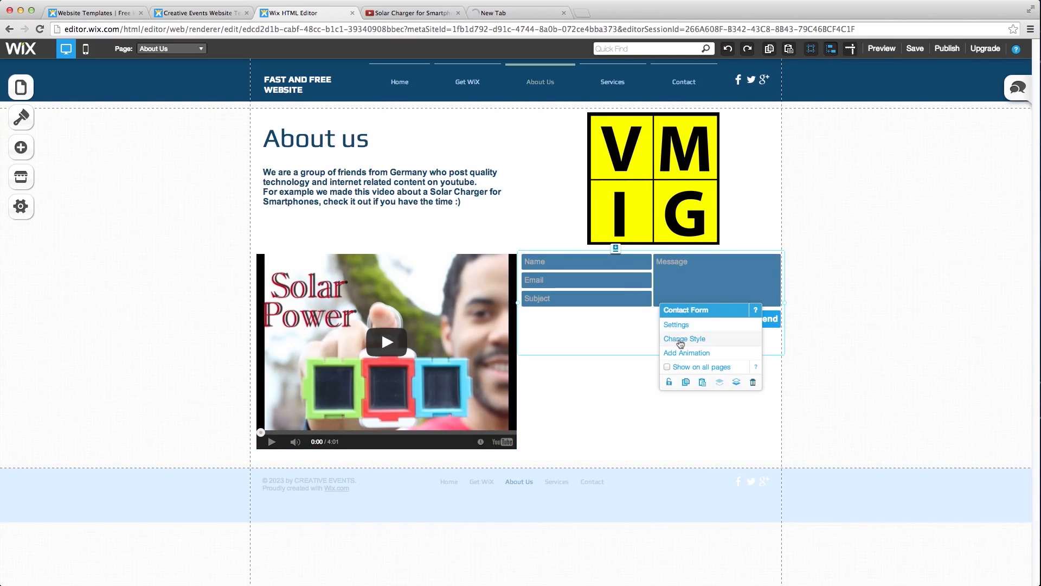
click(665, 289)
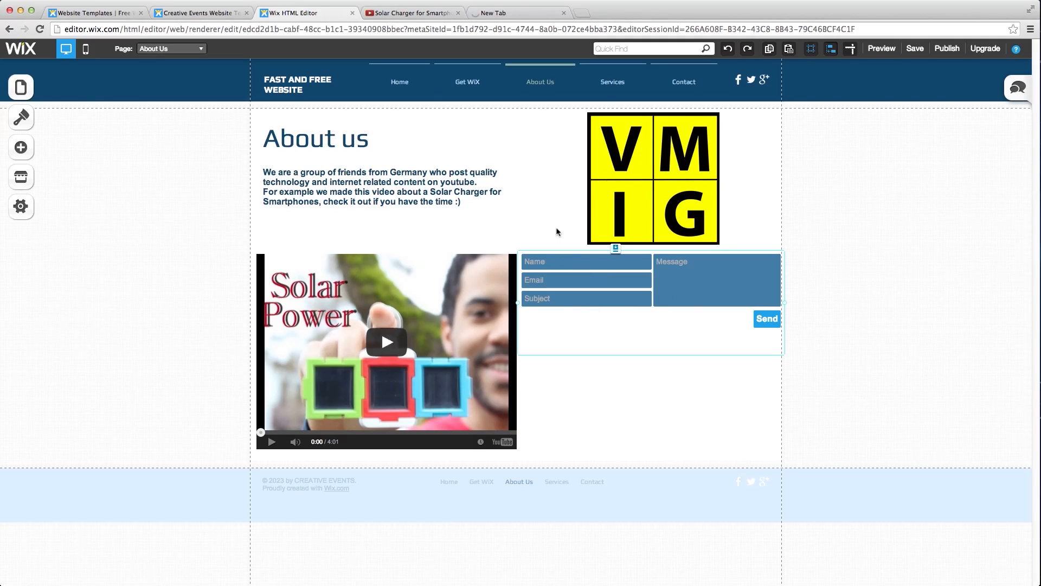
click(640, 332)
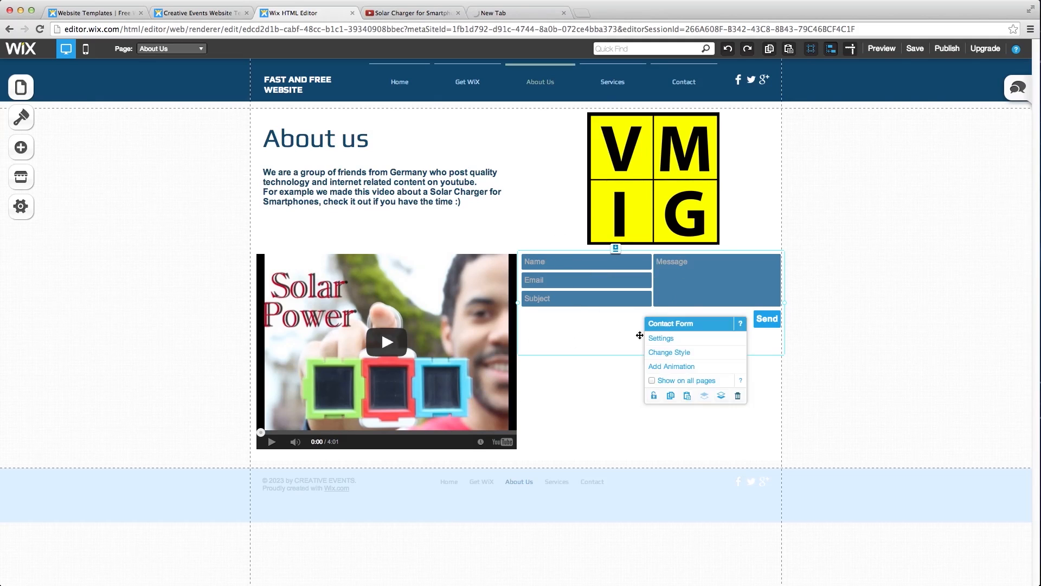
click(670, 354)
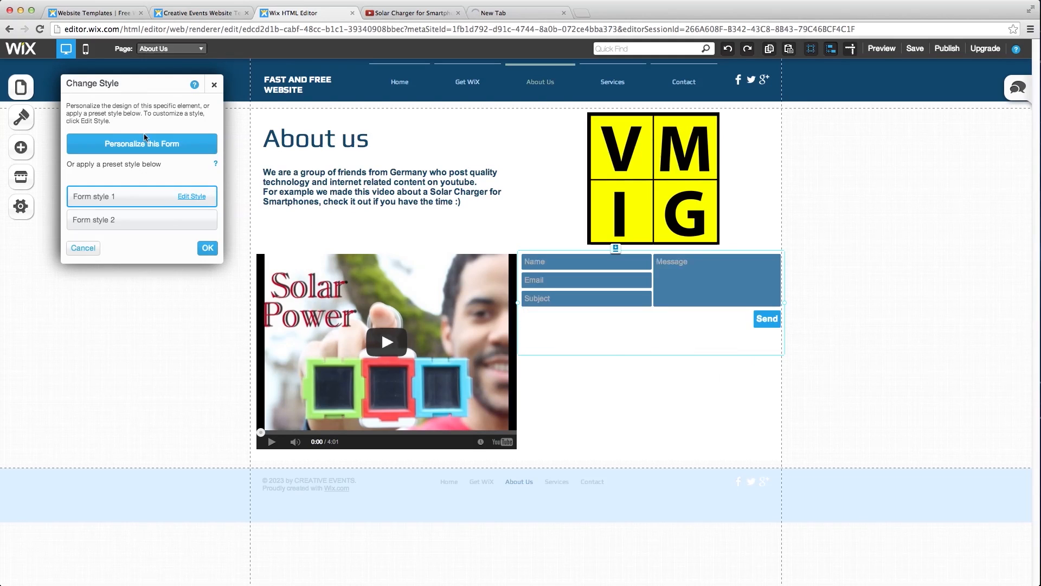
click(159, 223)
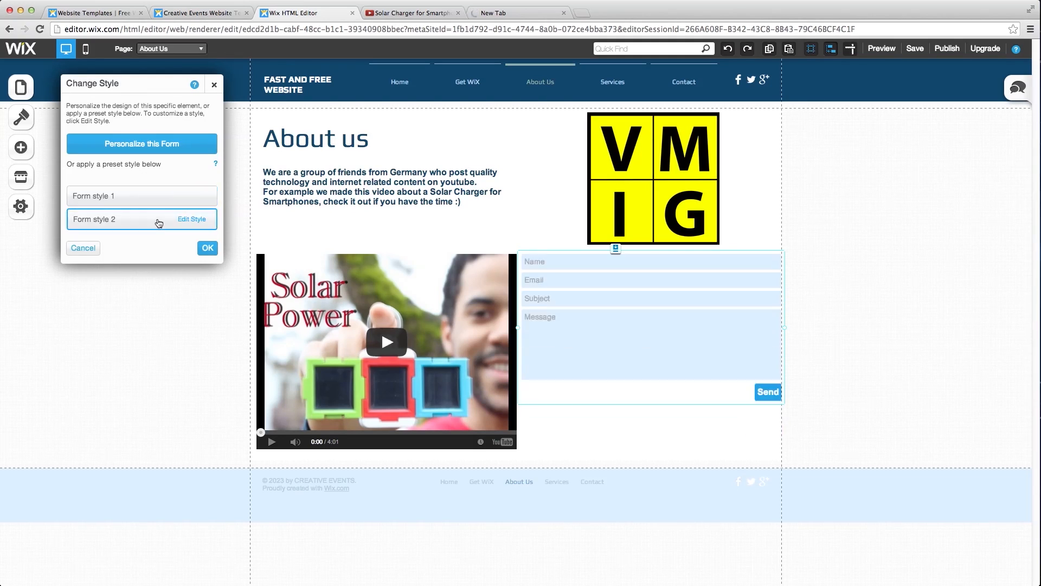
click(195, 222)
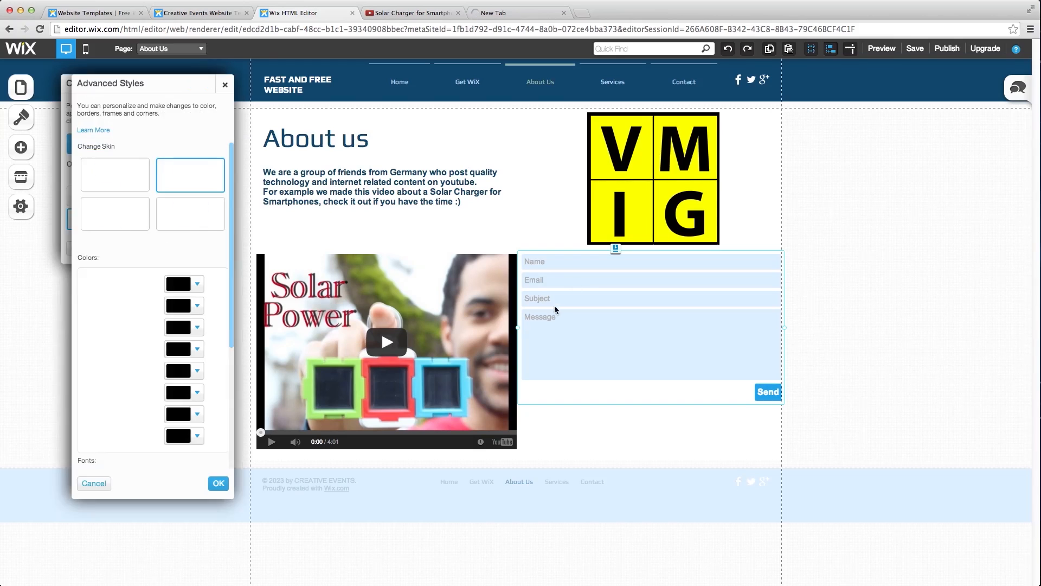
scroll(181, 268, down, 8)
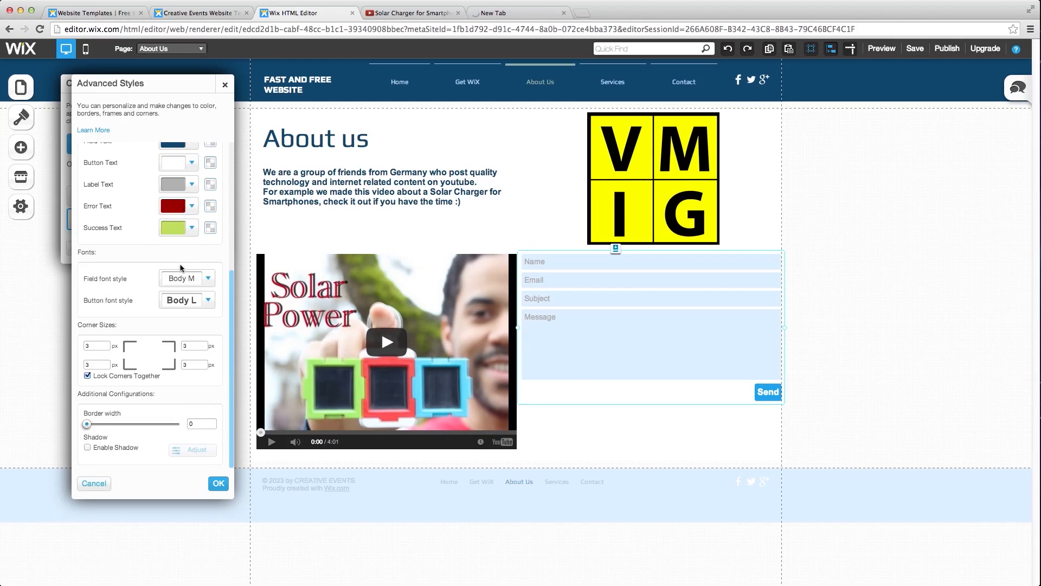
scroll(180, 264, up, 8)
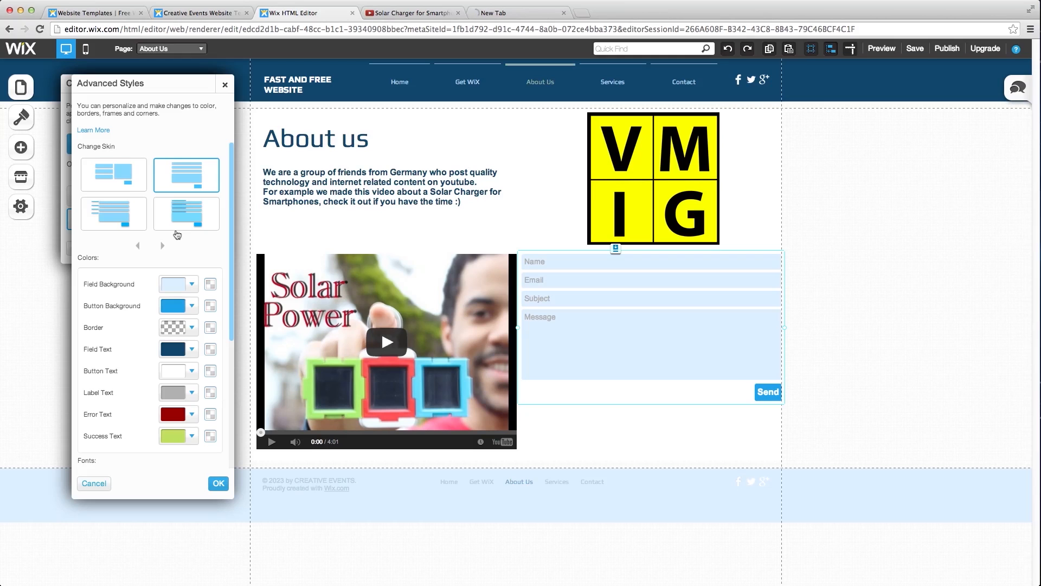
click(186, 226)
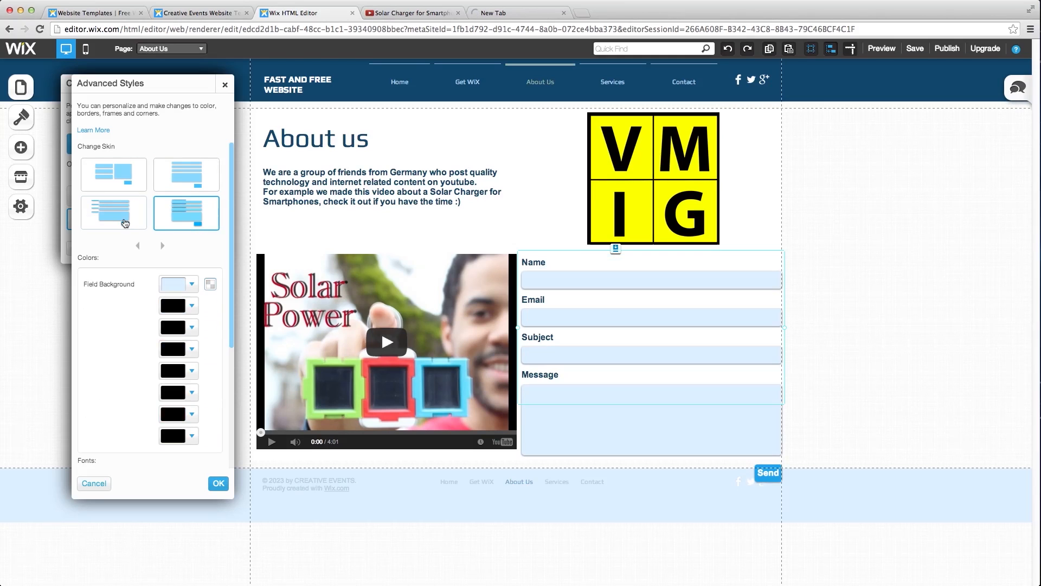
click(125, 222)
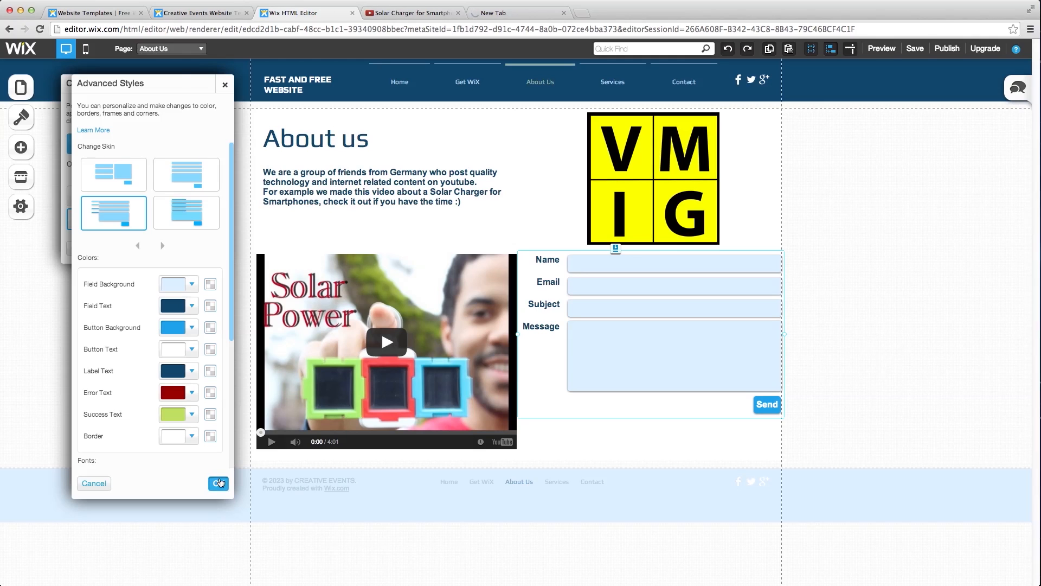
click(218, 483)
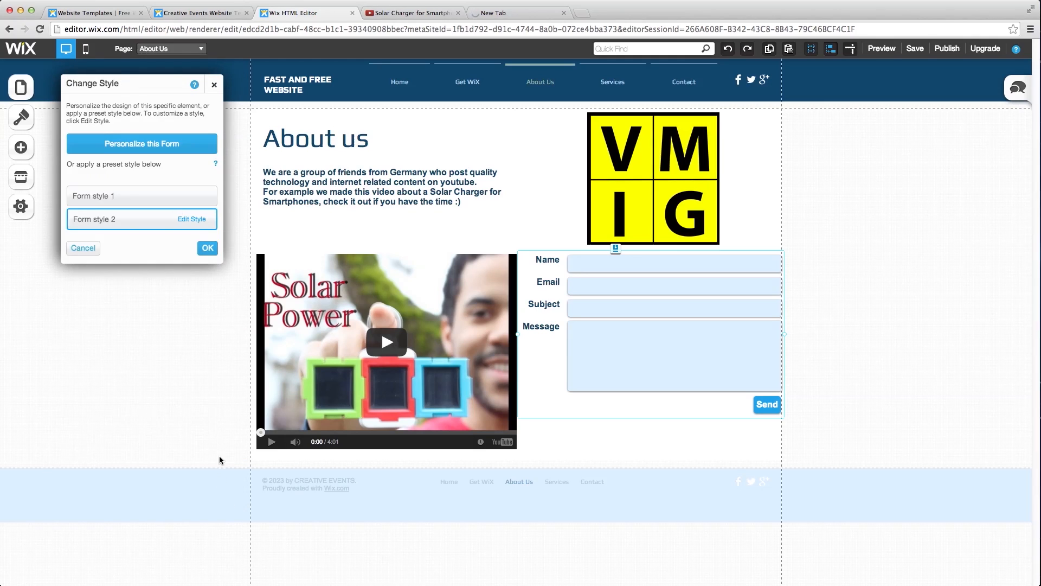
click(214, 87)
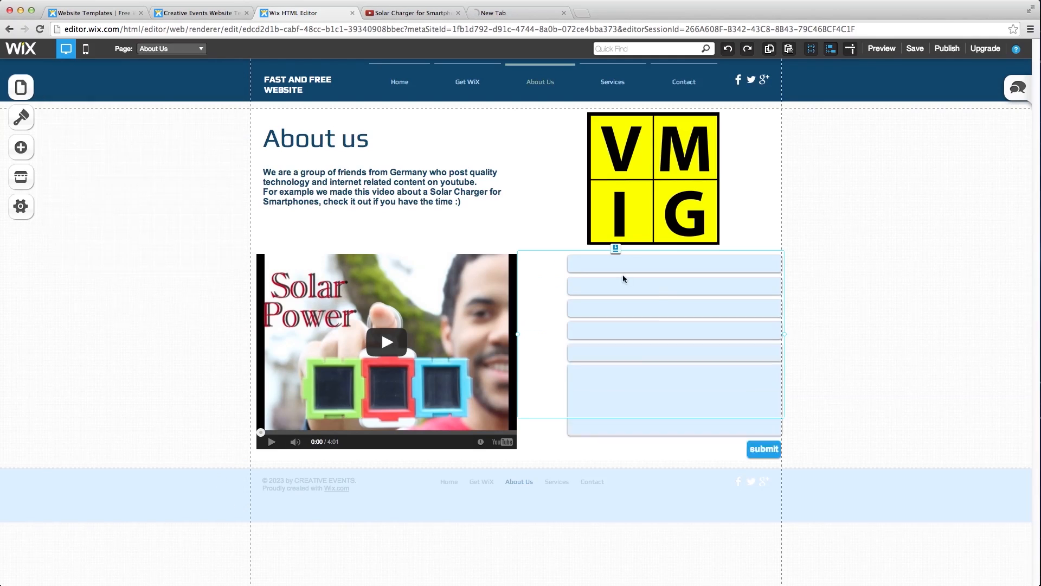
- Open the contact form settings and check the recipient e-mail address
click(653, 324)
double_click(605, 323)
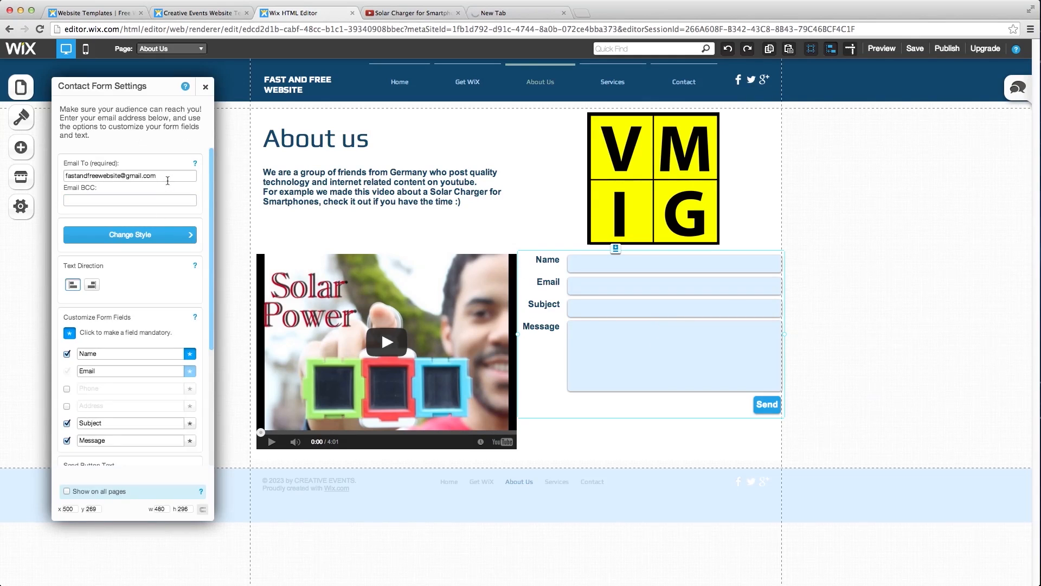
drag(168, 178, 66, 175)
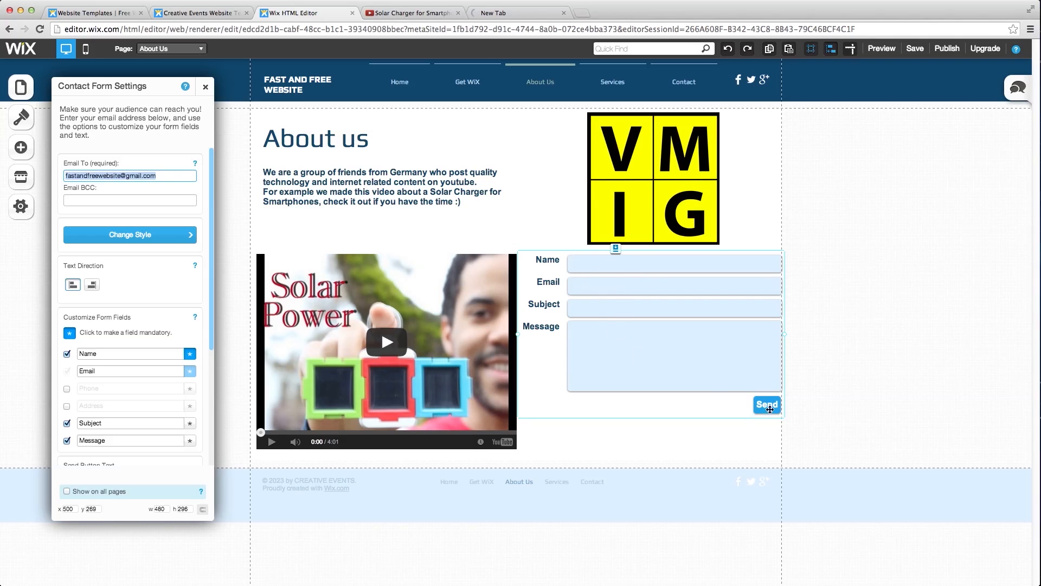
click(167, 174)
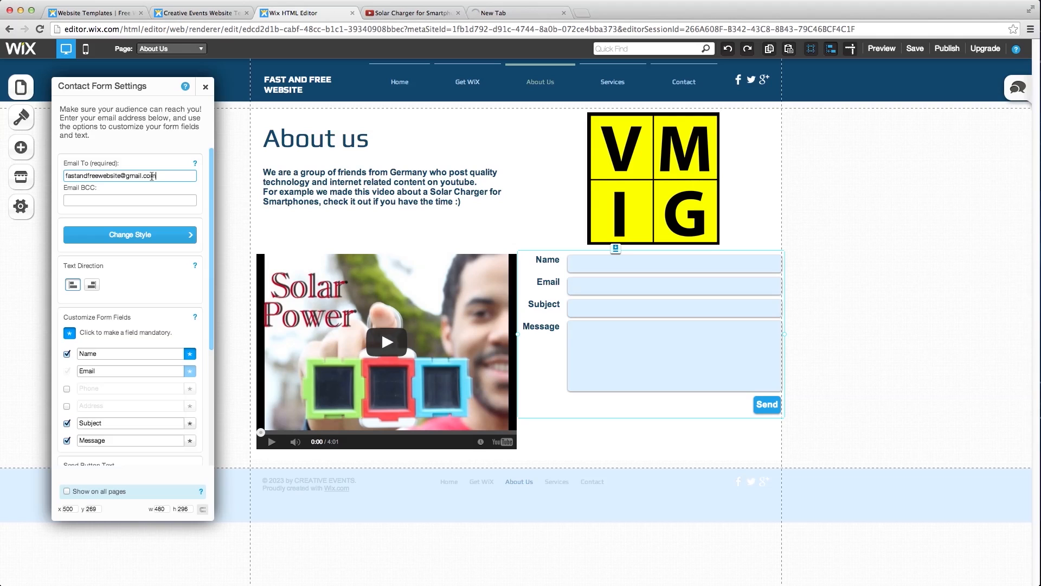
- Try adding a Phone field, then remove it, keeping Name, Email, Subject and Message, and close the settings
scroll(146, 266, down, 1)
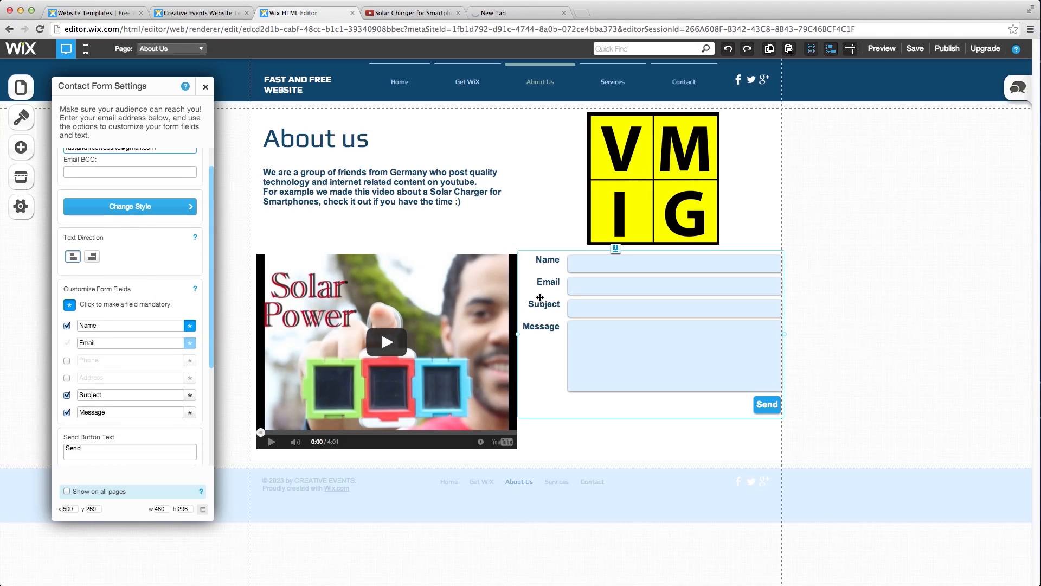
click(67, 362)
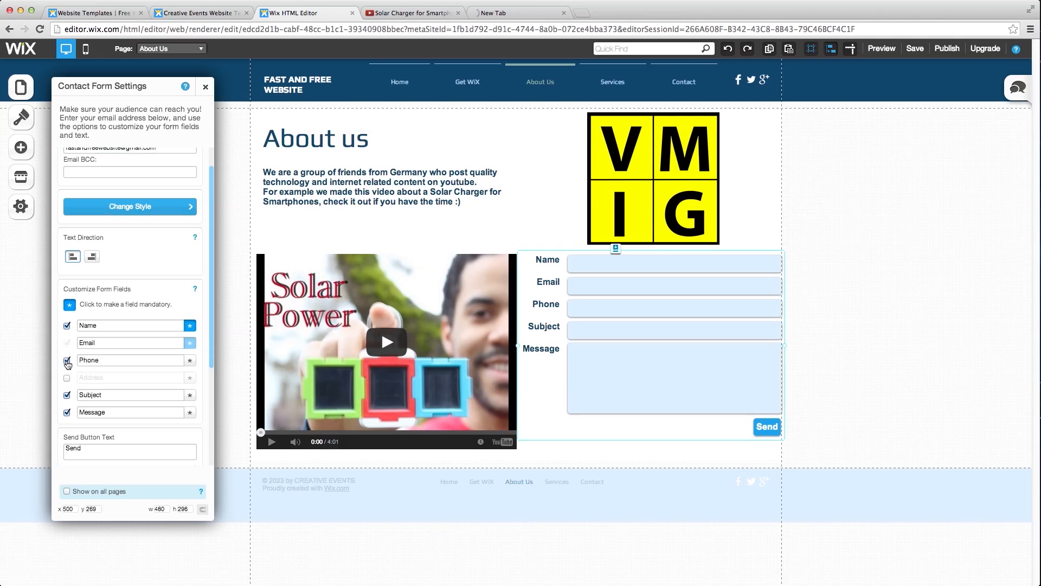
scroll(123, 371, down, 3)
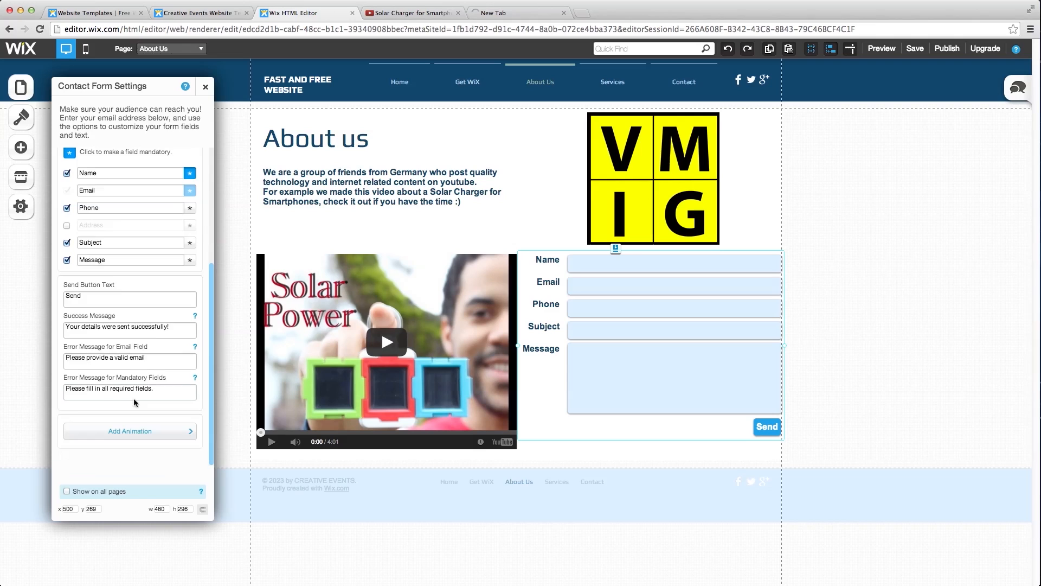
scroll(102, 313, up, 3)
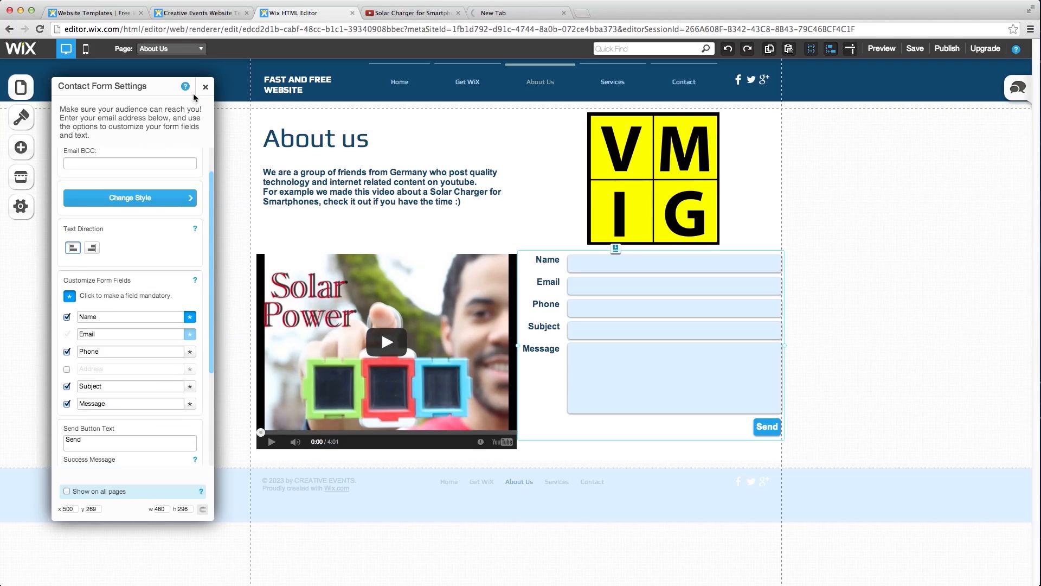
click(67, 352)
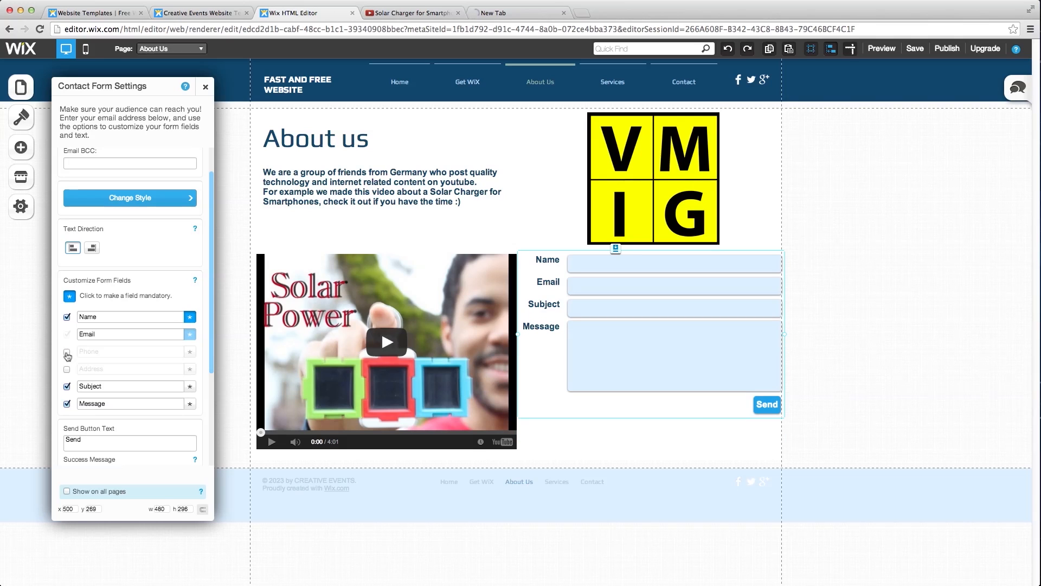
scroll(115, 428, down, 3)
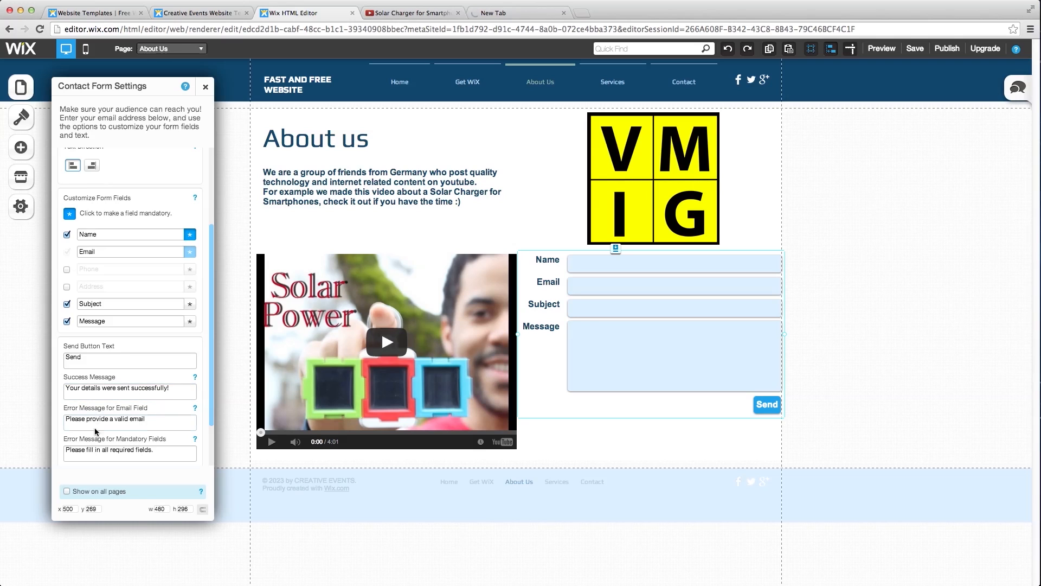
scroll(145, 453, up, 5)
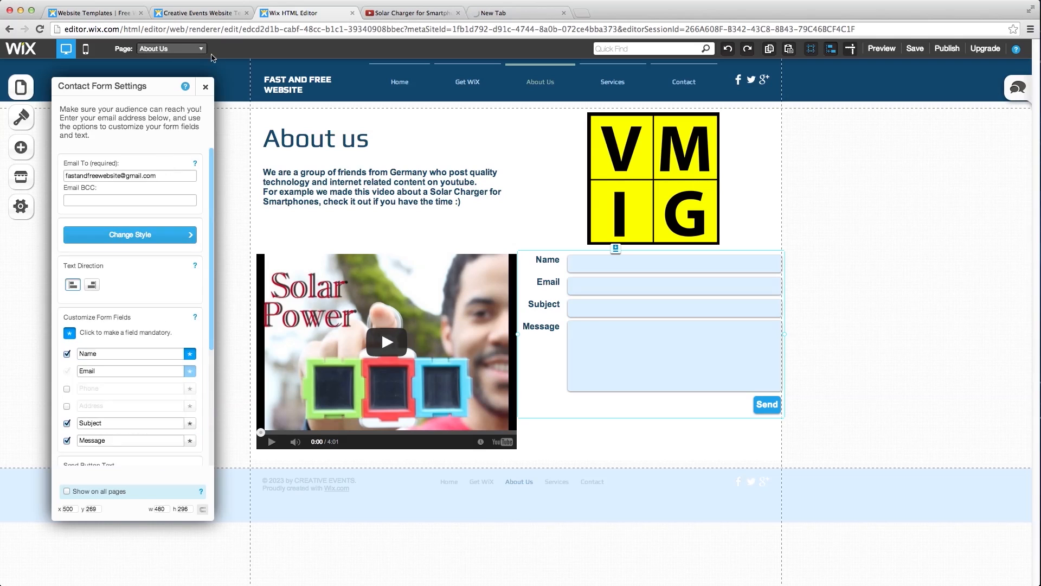
click(206, 87)
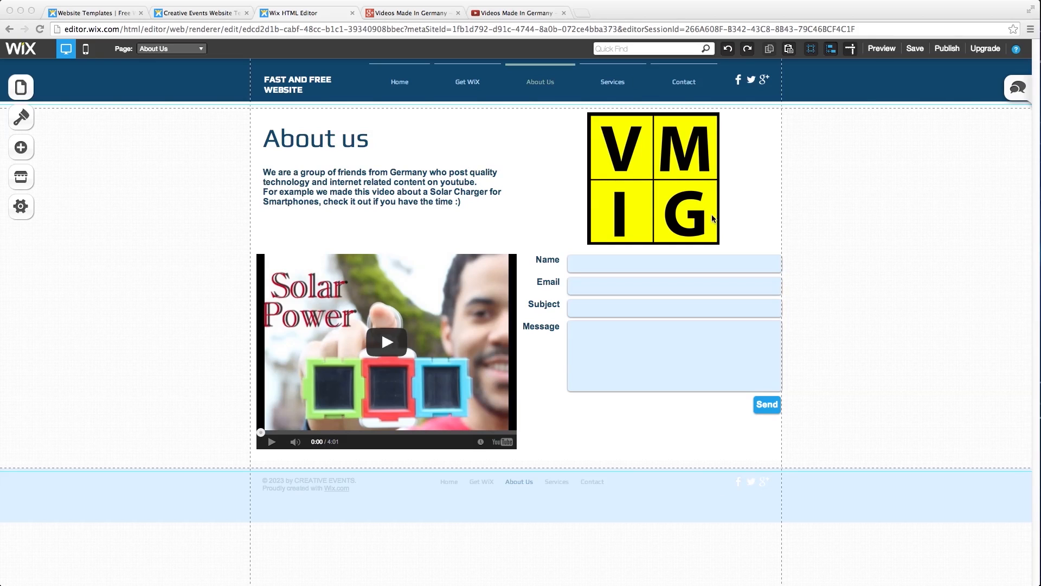
- Delete the Facebook, Twitter and Google+ social bar from the site header
click(742, 88)
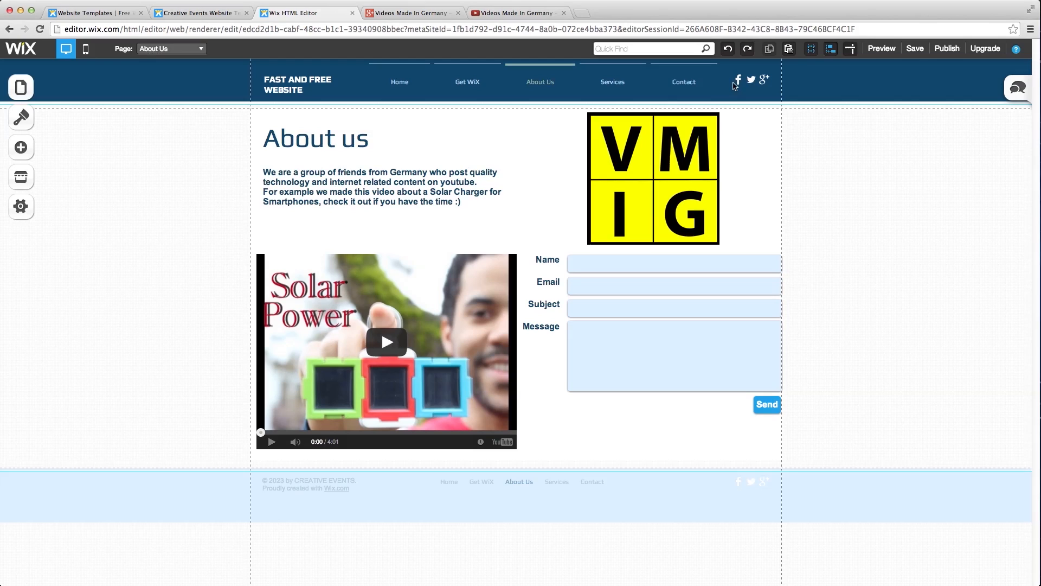
click(761, 81)
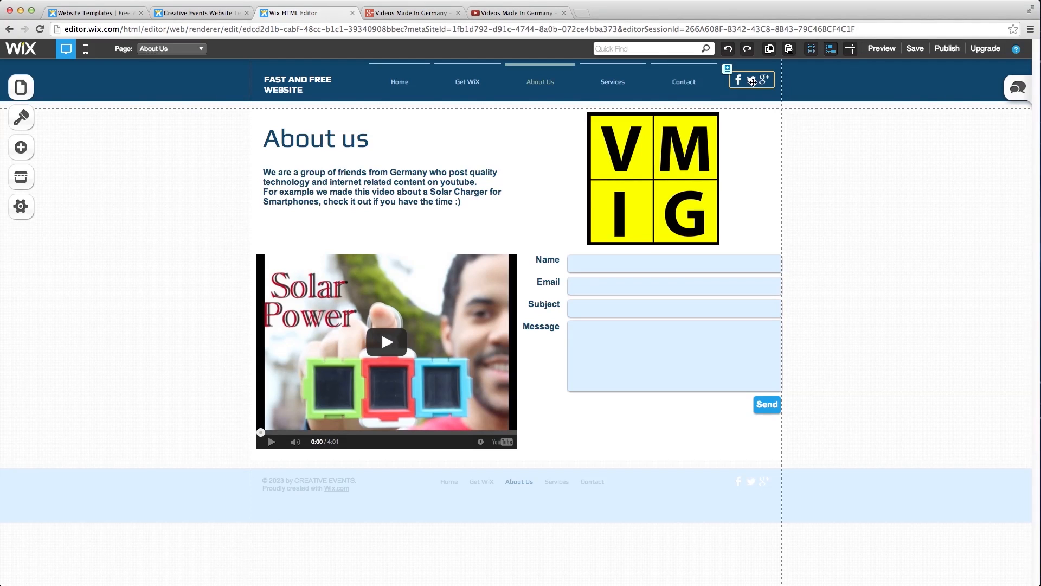
click(763, 79)
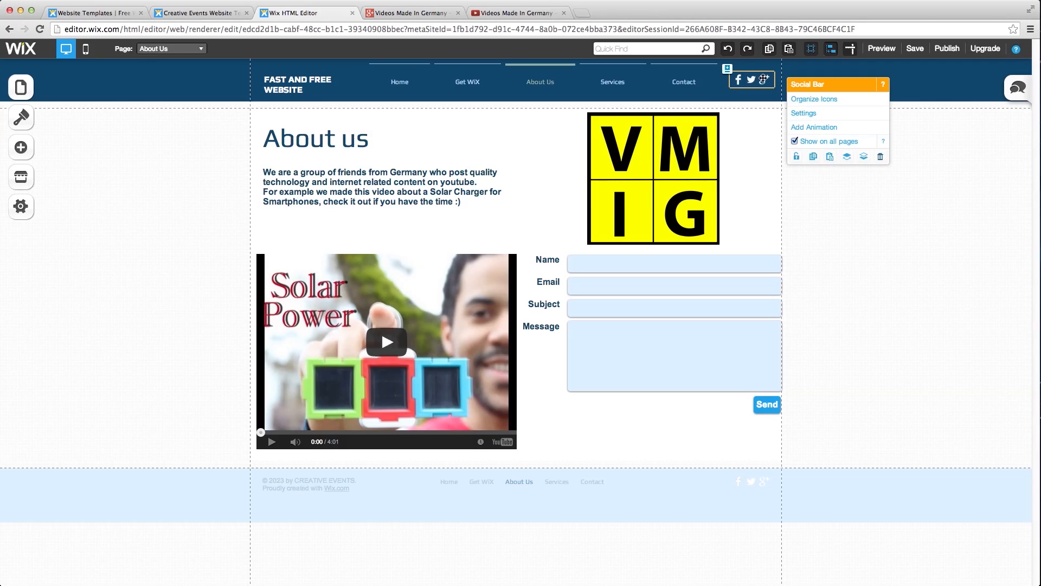
click(879, 157)
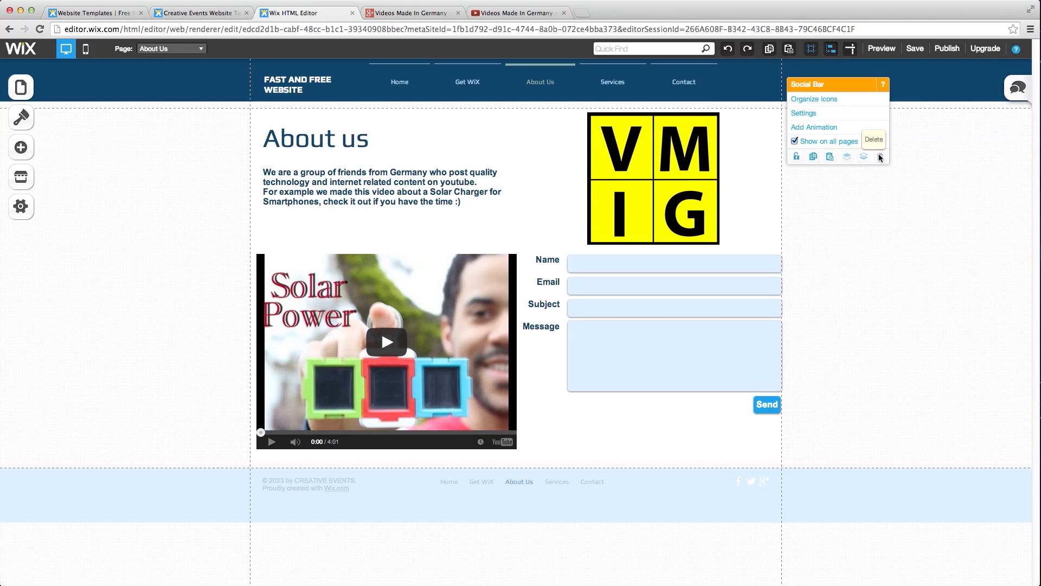
click(542, 478)
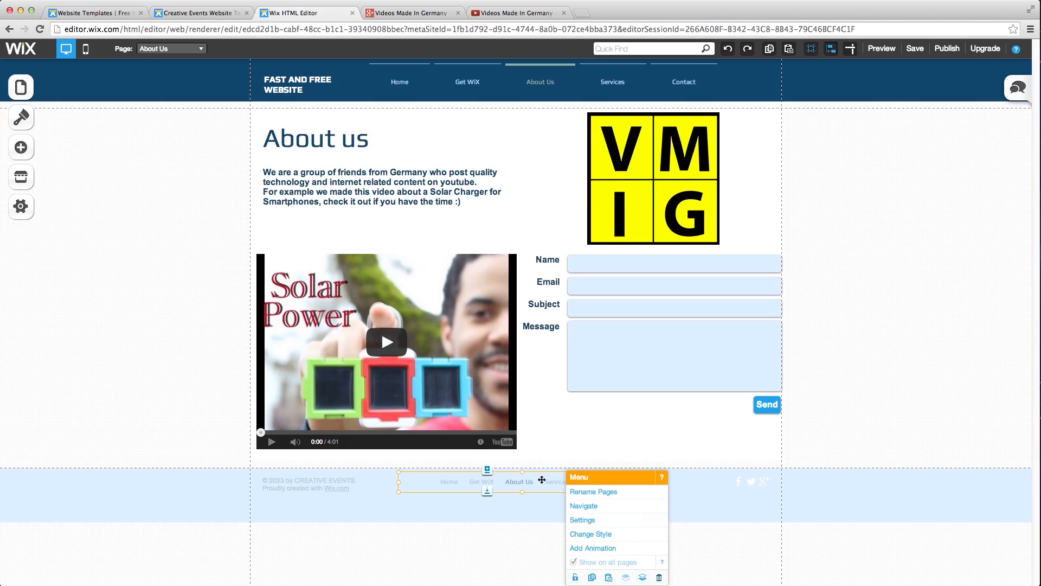
- Delete the footer navigation menu and remove the Facebook icon from the footer social bar
click(660, 577)
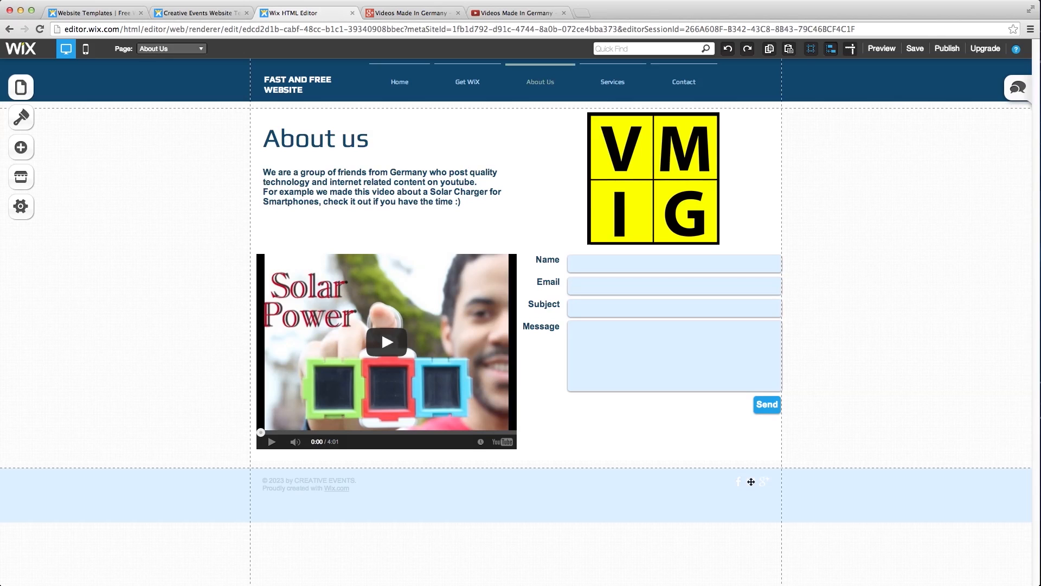
click(752, 481)
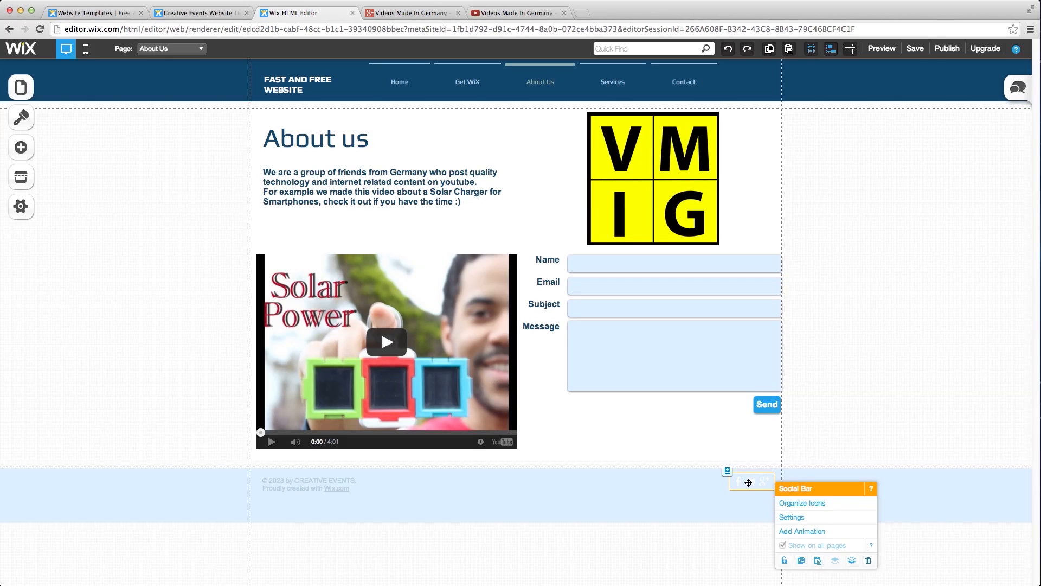
click(754, 481)
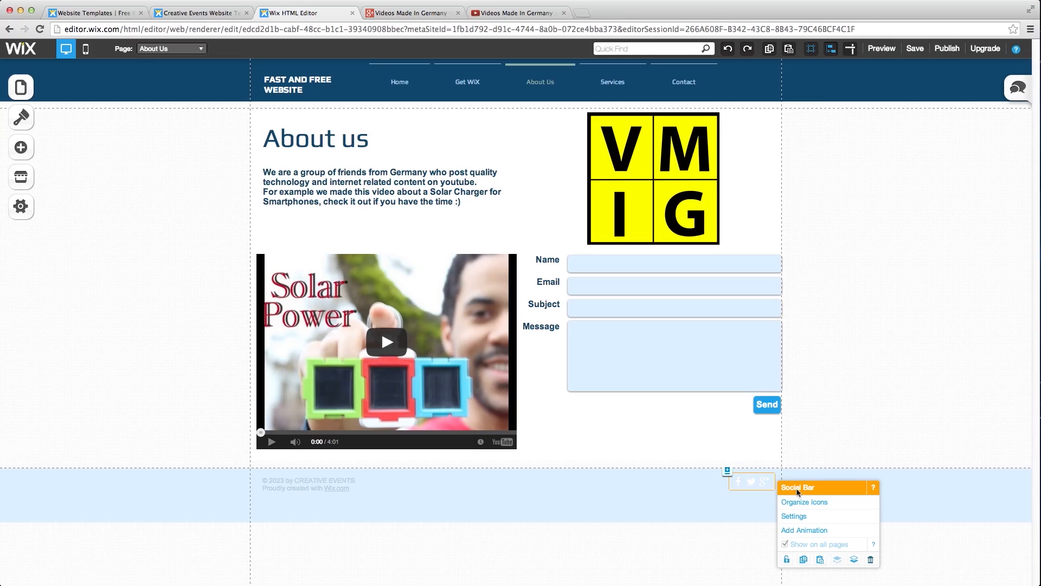
click(803, 503)
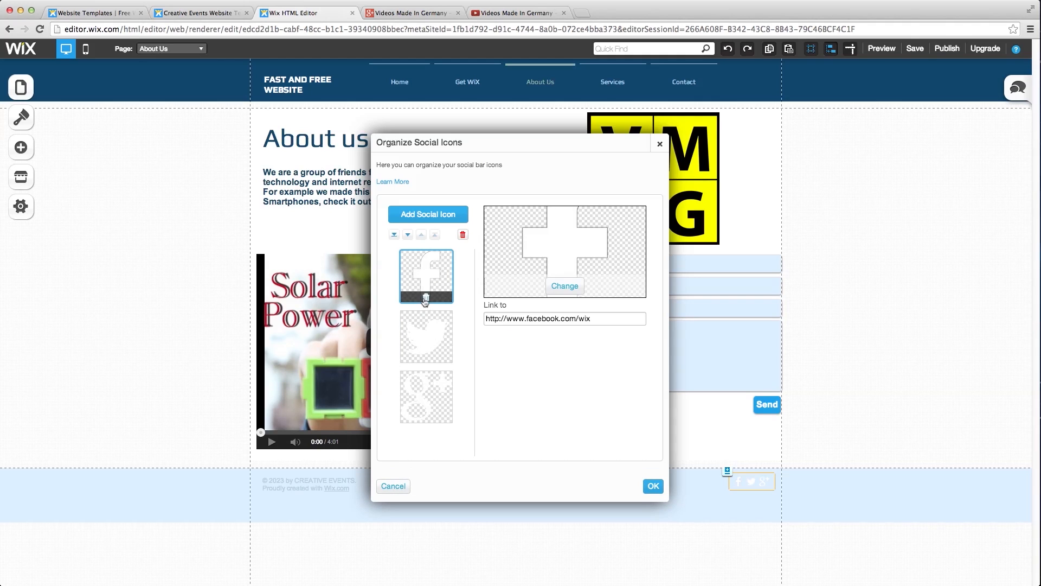
click(425, 298)
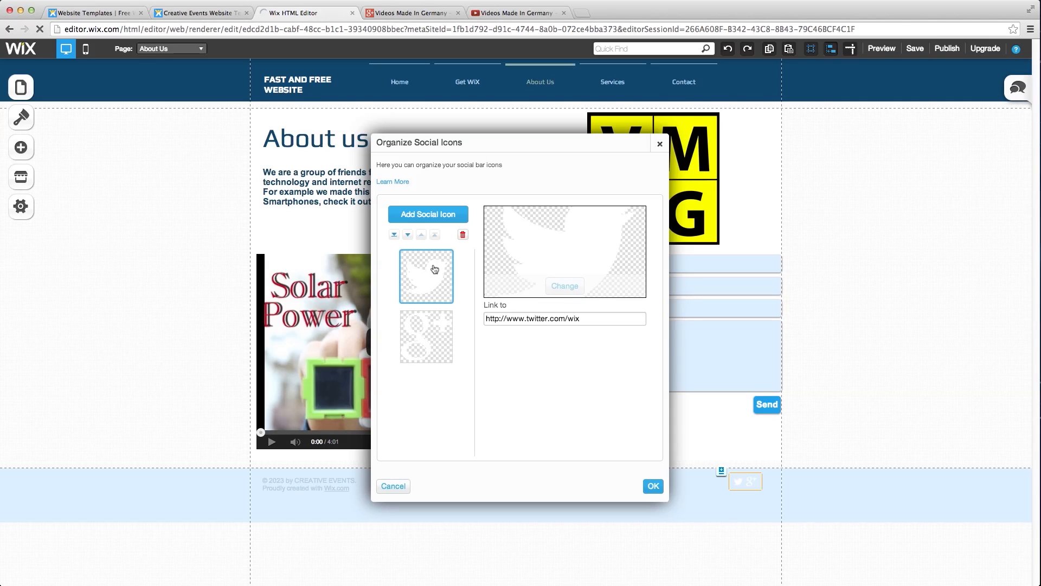
click(516, 246)
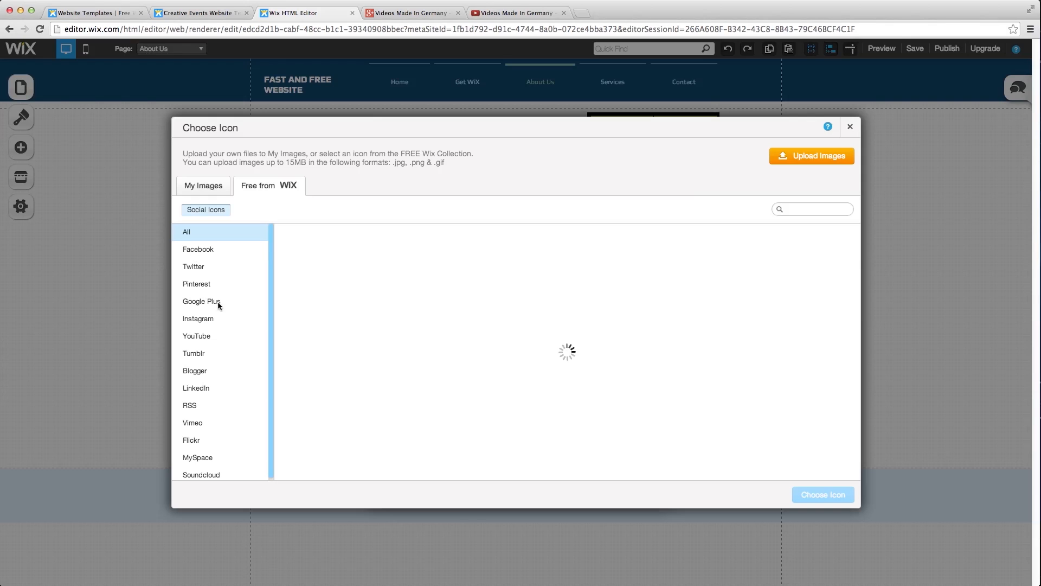
- Replace the footer Twitter icon with the YouTube Clean icon from the YouTube category
click(206, 331)
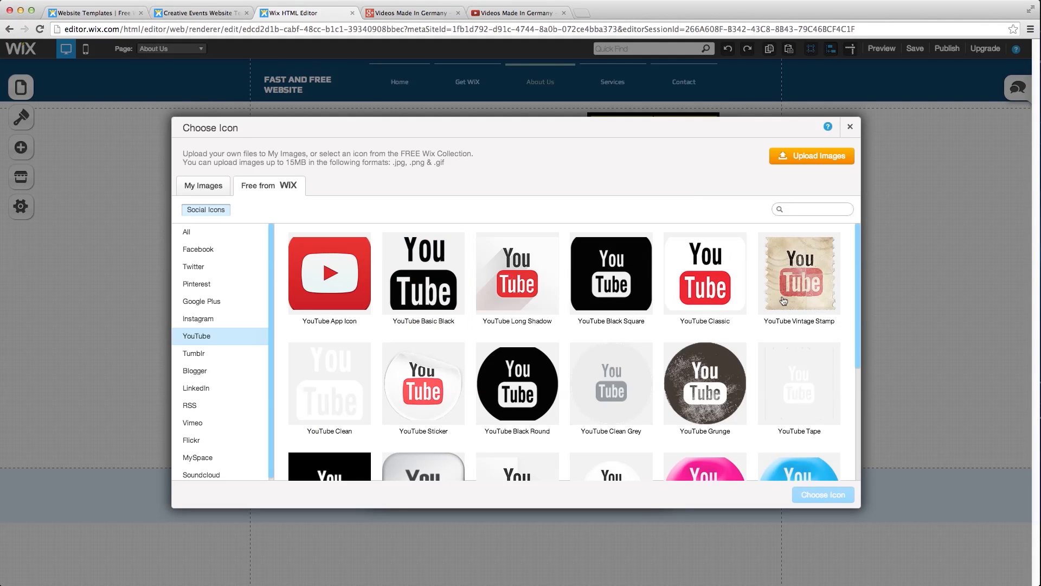
scroll(705, 382, down, 2)
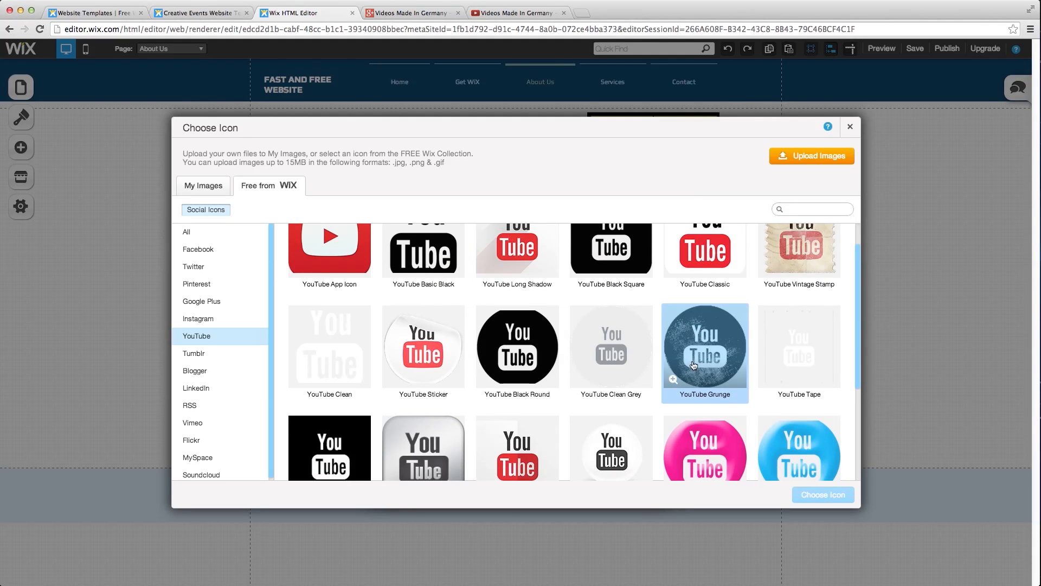
click(362, 355)
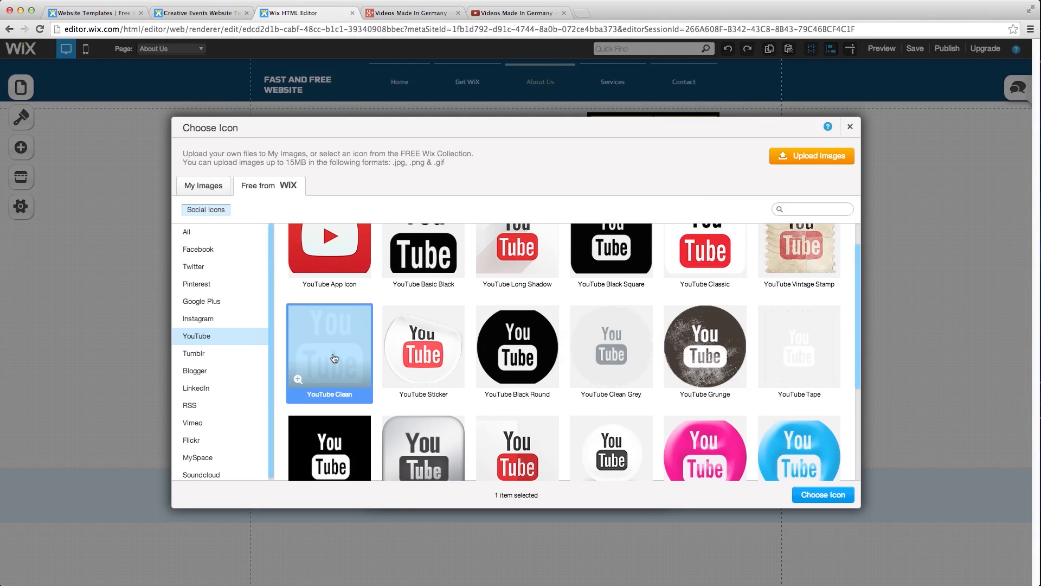
click(827, 496)
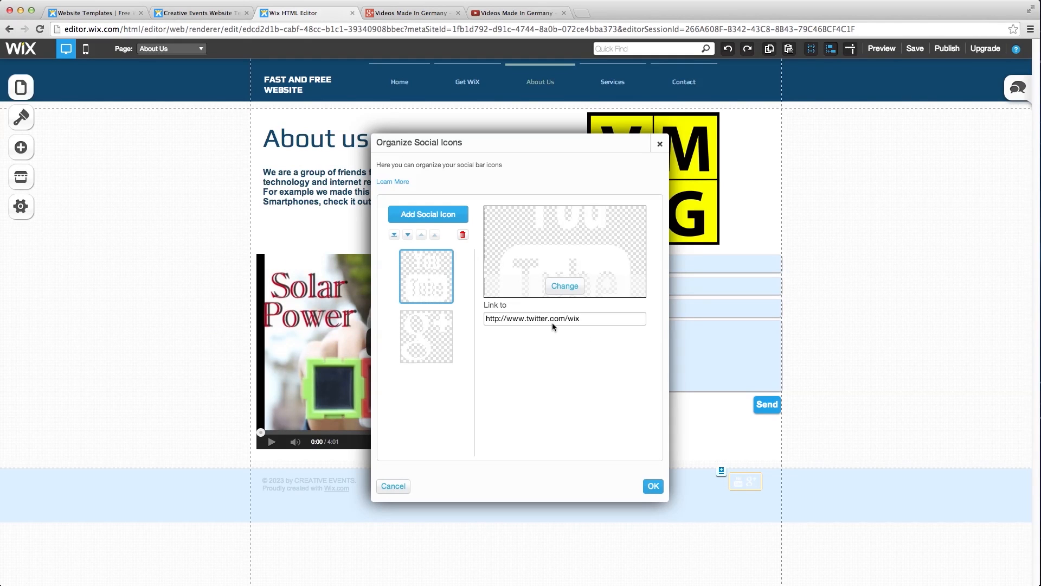
click(586, 318)
- Link the new YouTube icon to the YouTube channel address, replacing the old Twitter URL
click(545, 320)
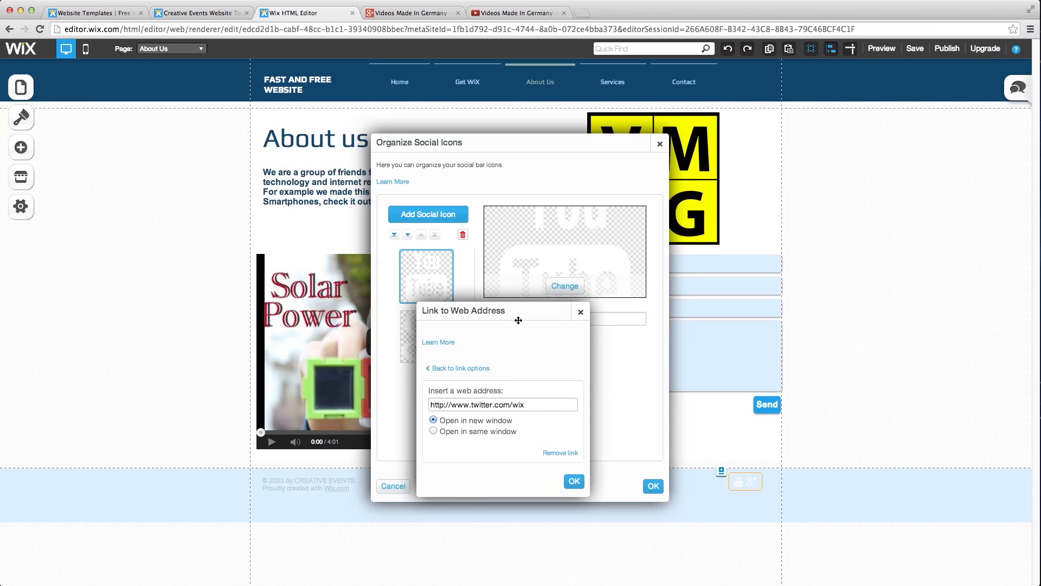
drag(533, 406, 429, 405)
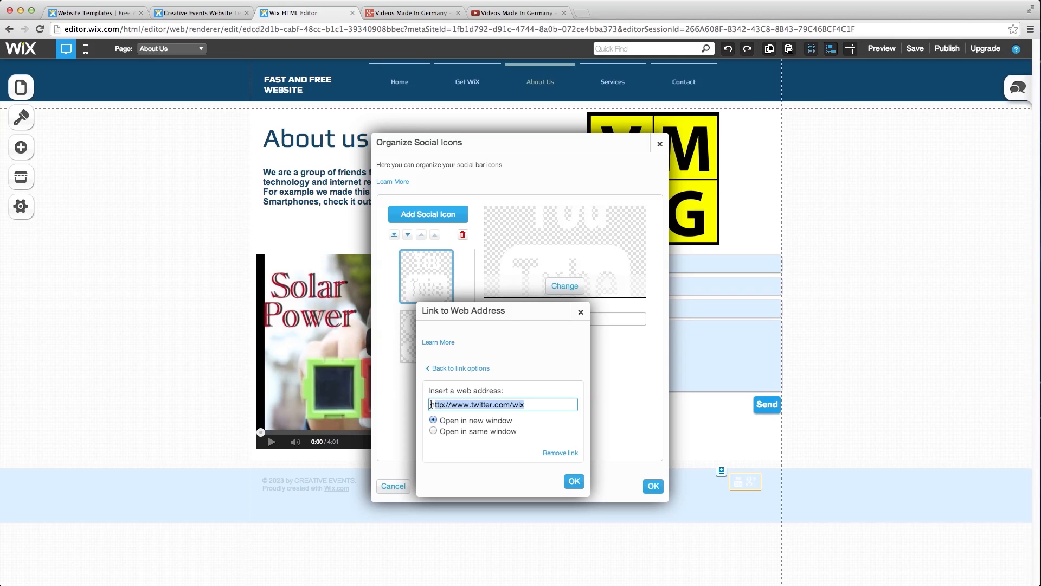
click(509, 13)
click(469, 32)
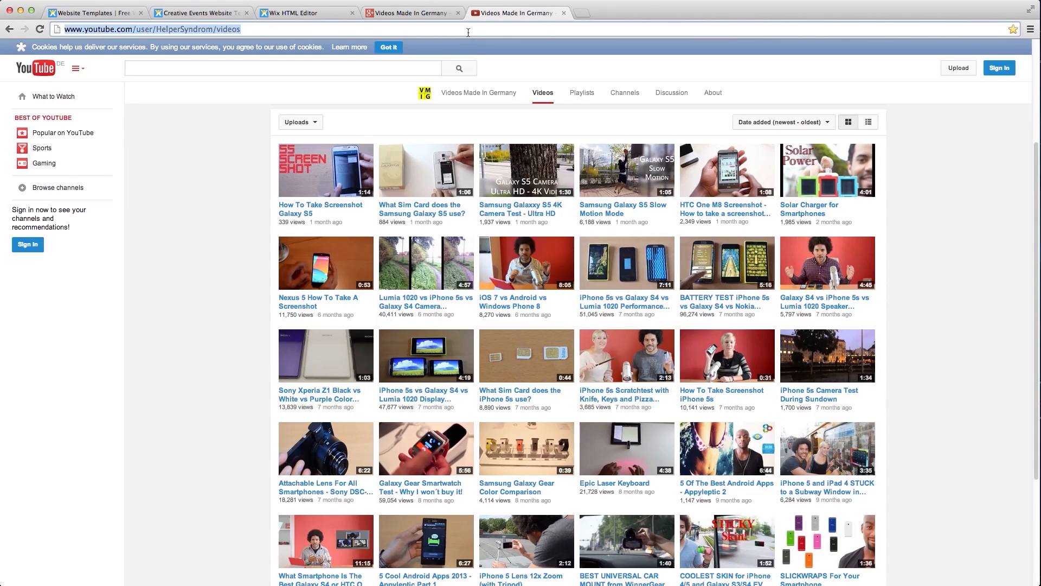
click(289, 13)
key(super+v)
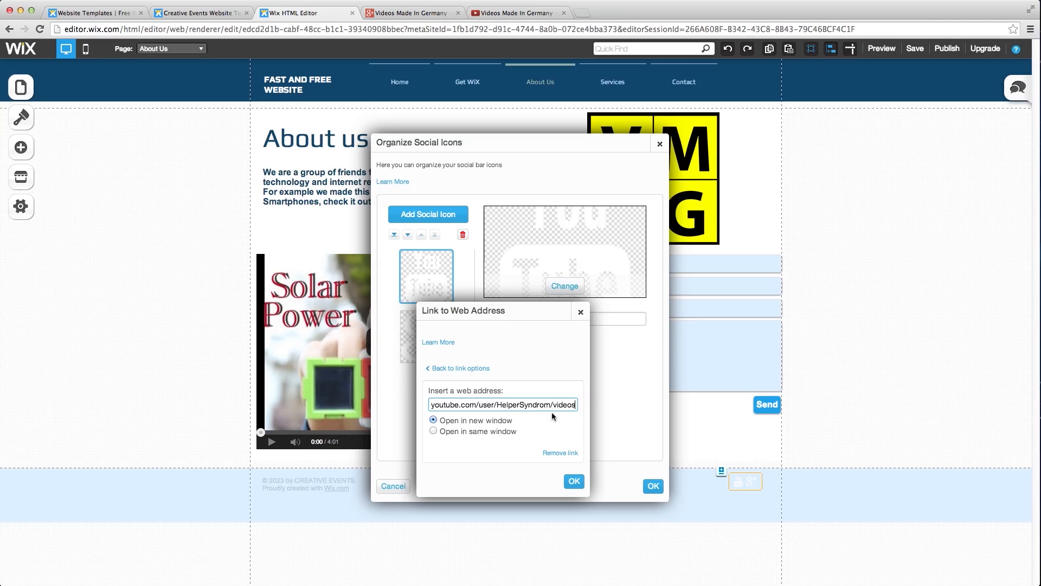
click(574, 482)
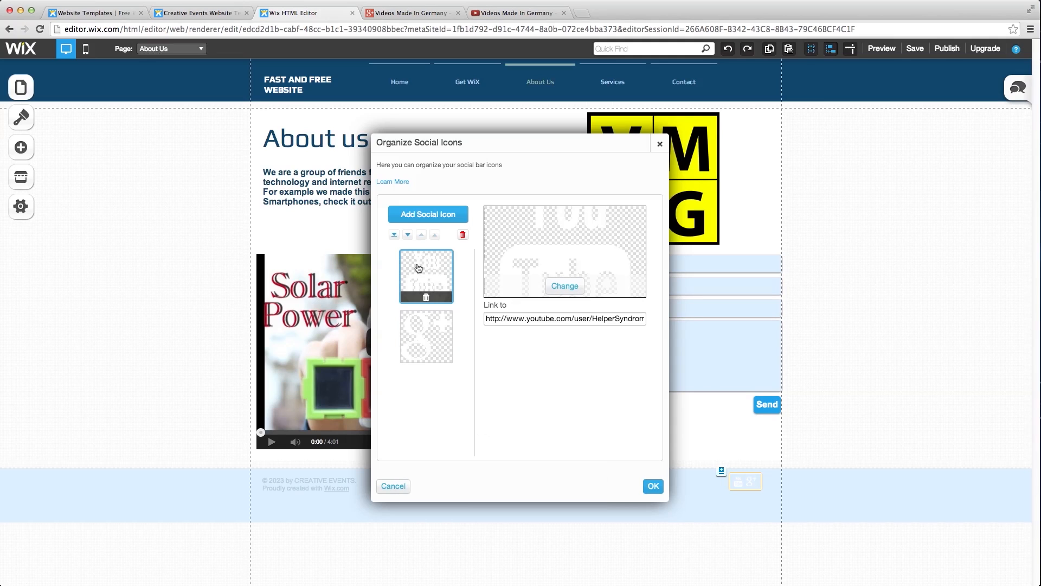
- Point the Google+ icon to the Google+ videos page address and save the social icon changes
click(439, 337)
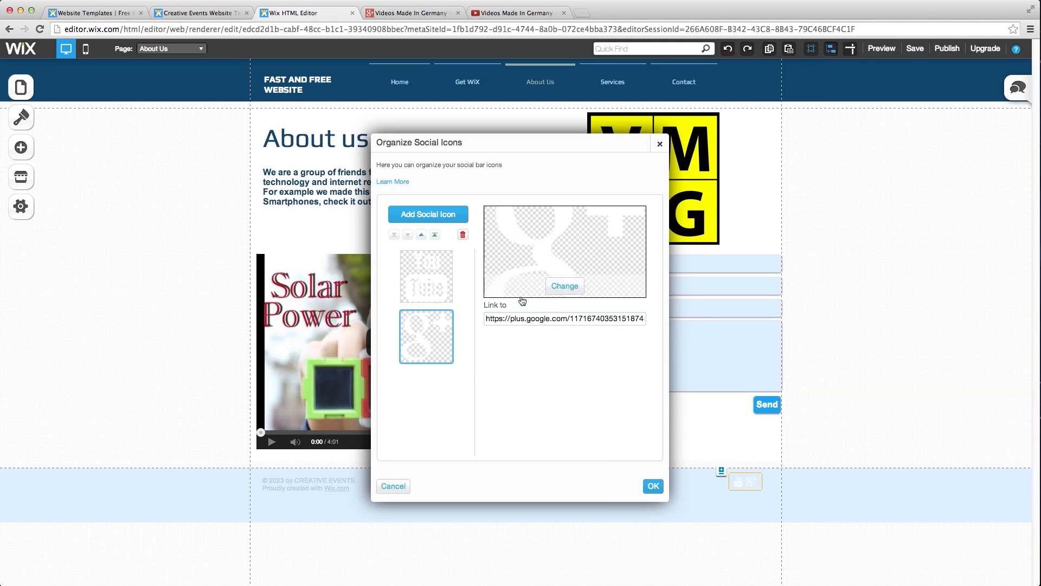
click(495, 17)
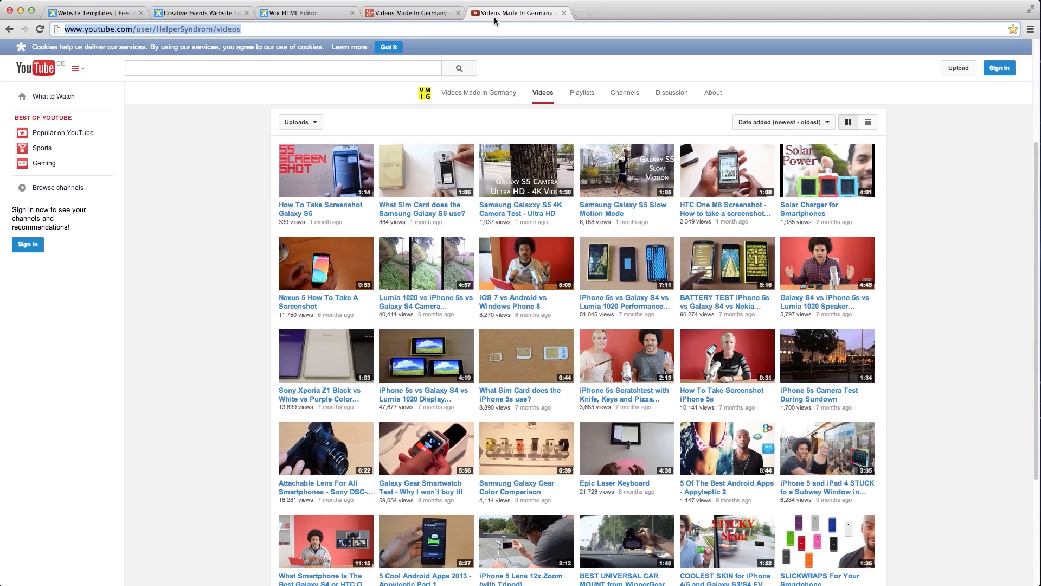
click(412, 12)
click(323, 32)
key(ctrl+c)
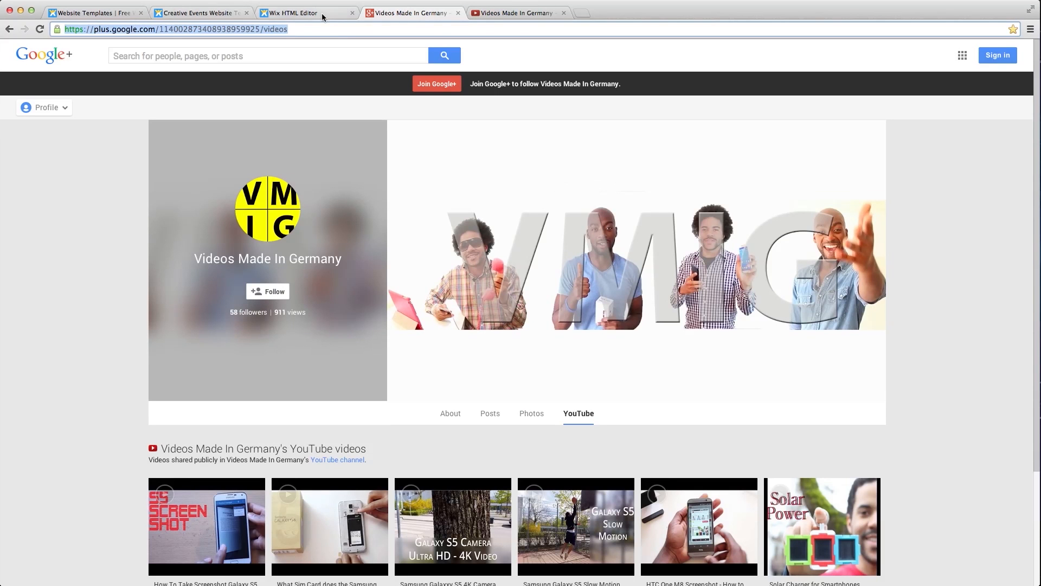
click(303, 12)
click(549, 323)
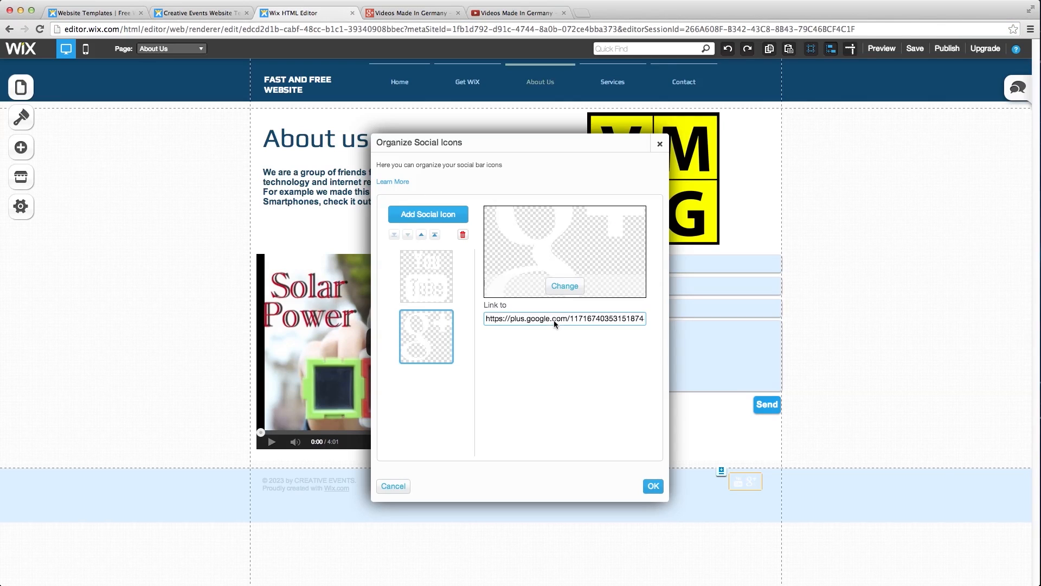
drag(643, 403, 488, 403)
key(ctrl+v)
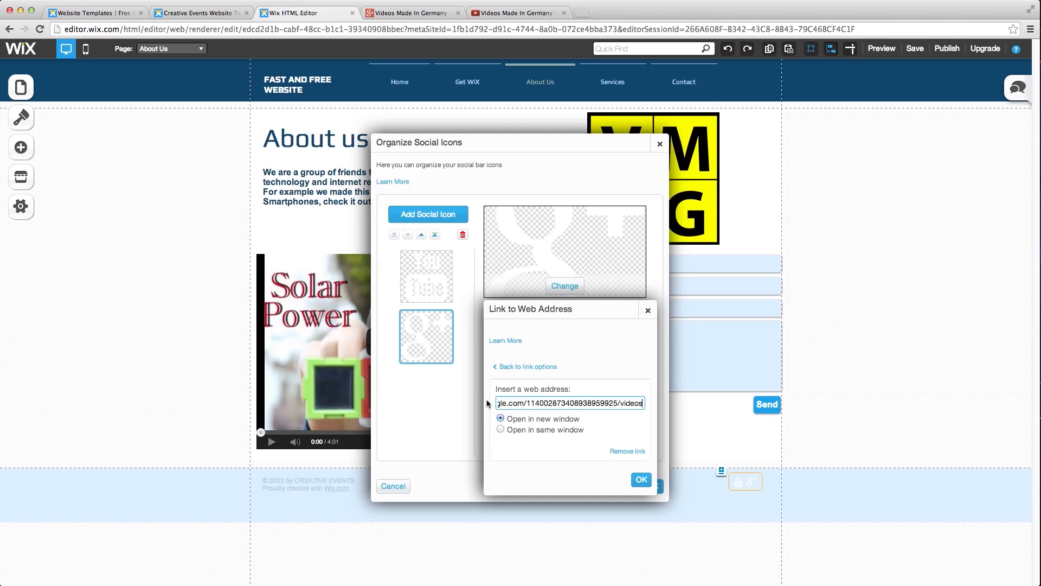
click(645, 481)
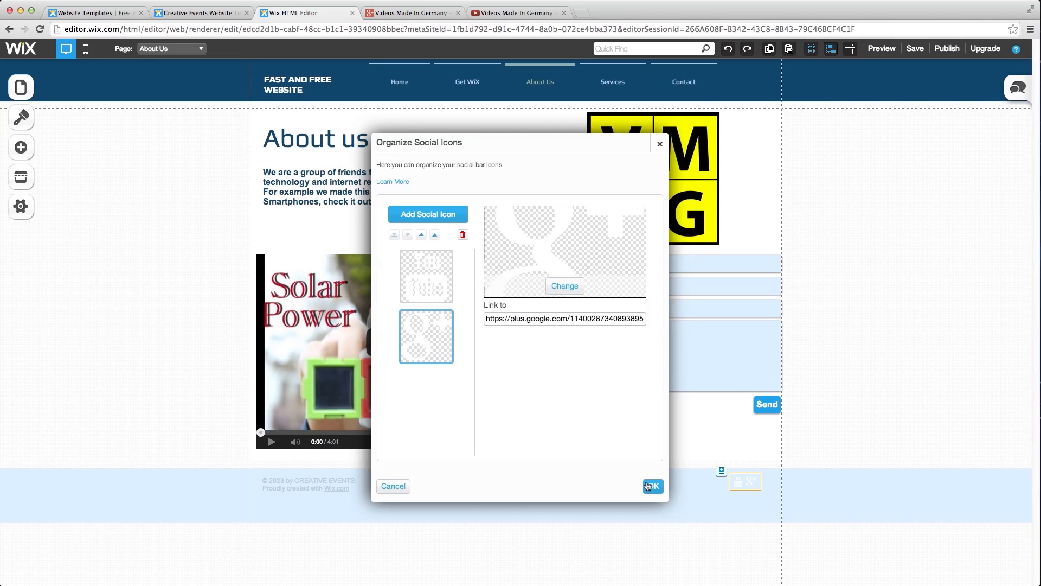
click(654, 486)
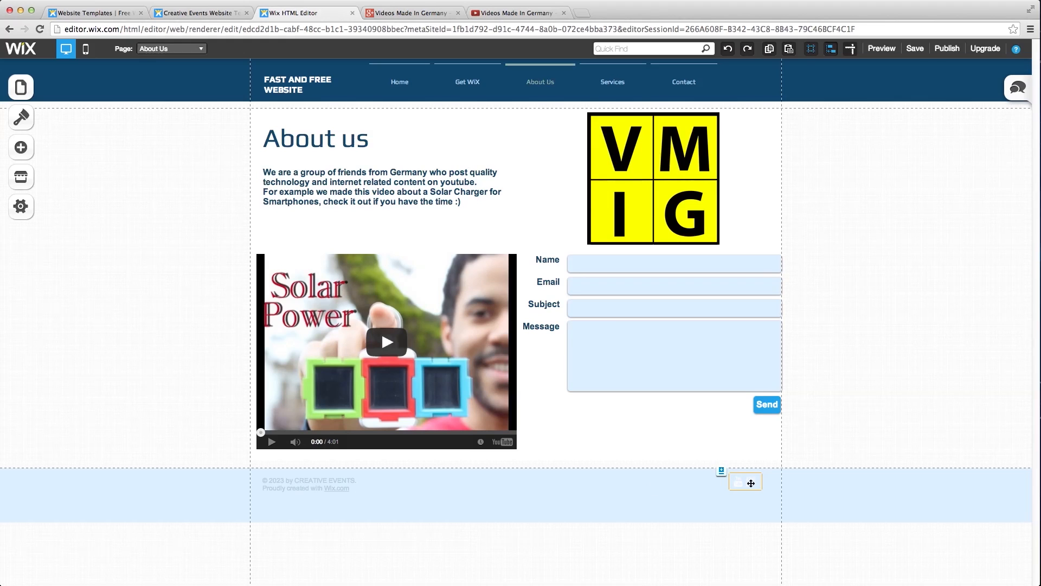
- Change the footer text to '© 2014 by Fast and Free Website.' and delete the 'Proudly created with Wix.com' line
click(577, 451)
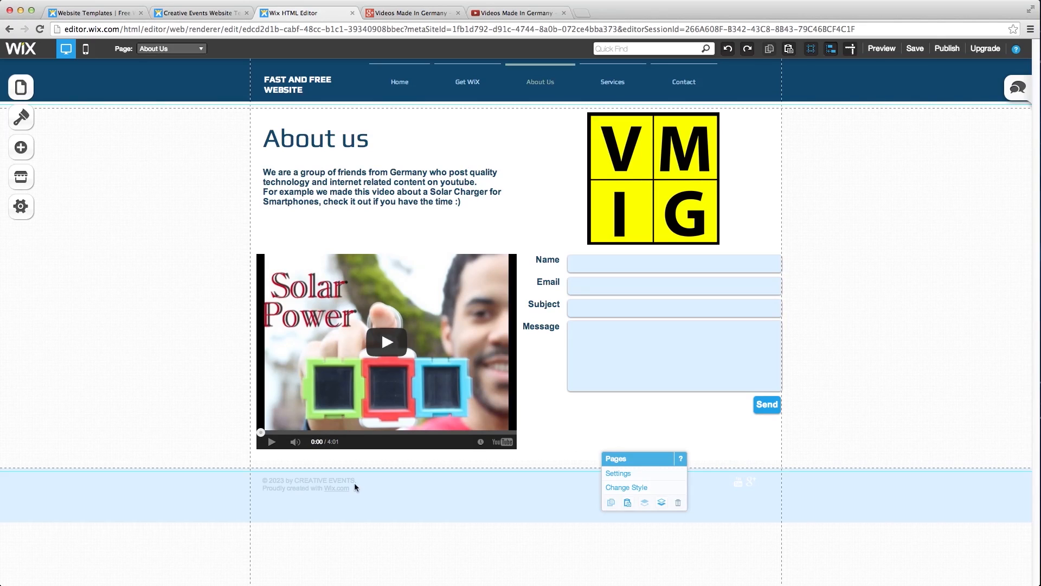
click(307, 480)
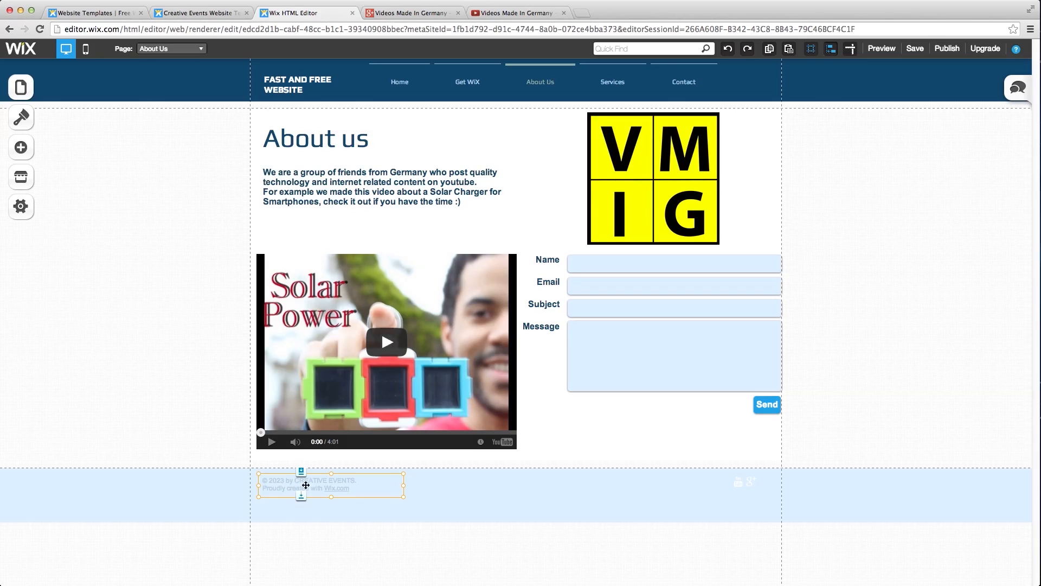
click(349, 480)
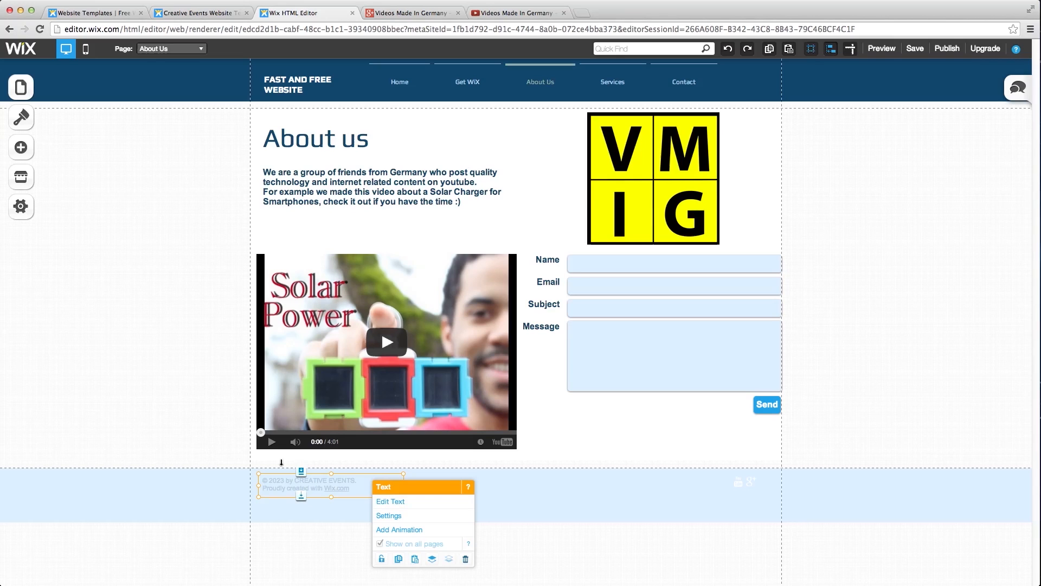
double_click(262, 477)
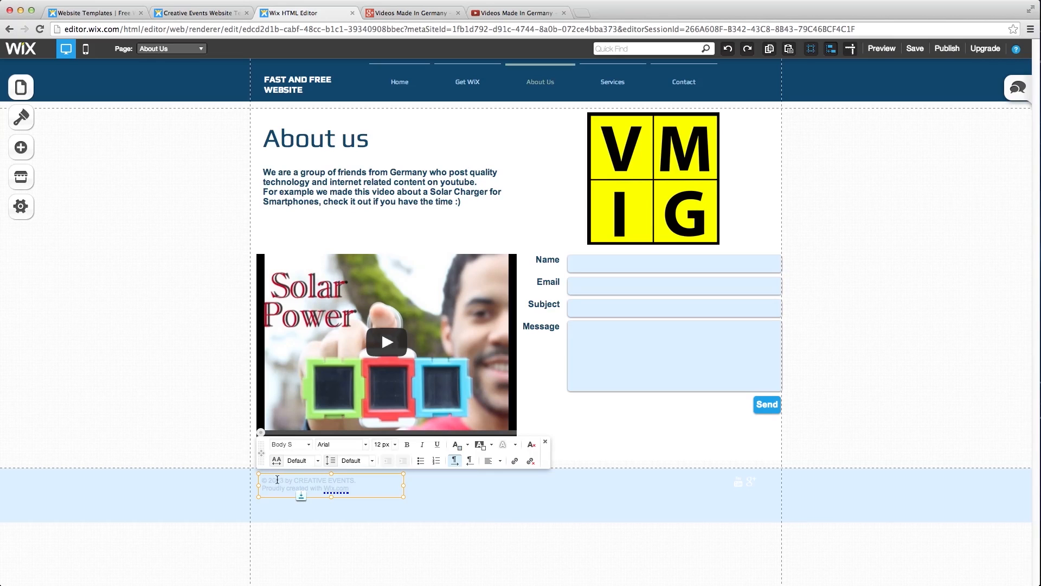
drag(277, 479, 354, 482)
text(14 by Fast and Free Webs)
drag(358, 491, 263, 487)
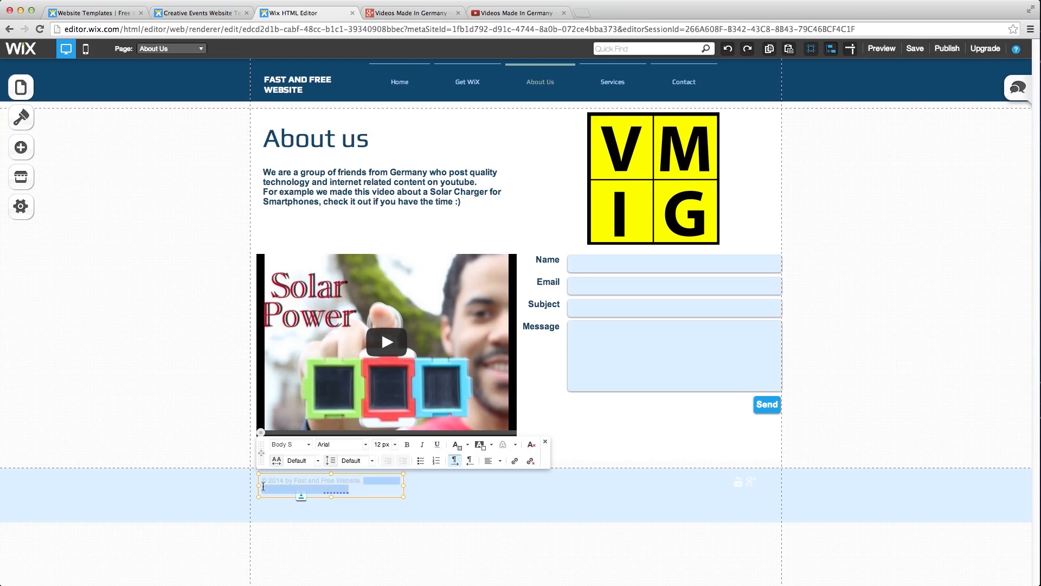
key(BackSpace)
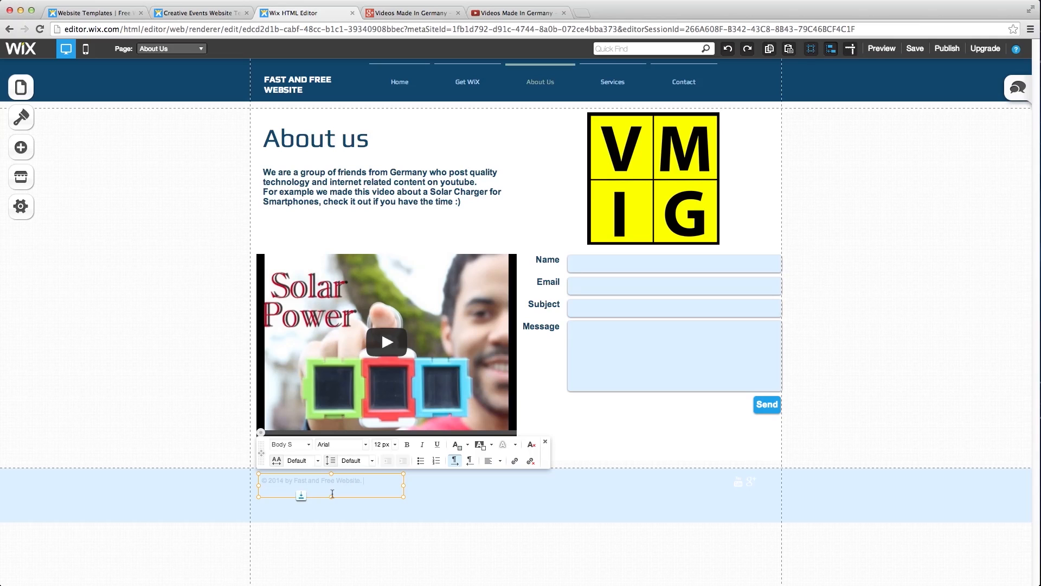
click(444, 486)
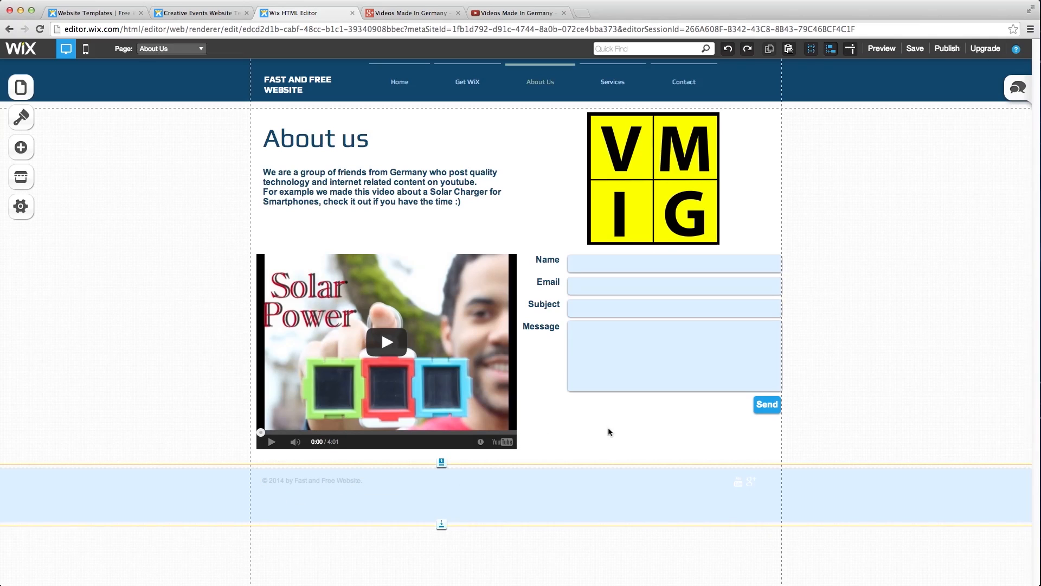
- Drag the navigation menu's right edge outward so its page links spread further apart
click(629, 78)
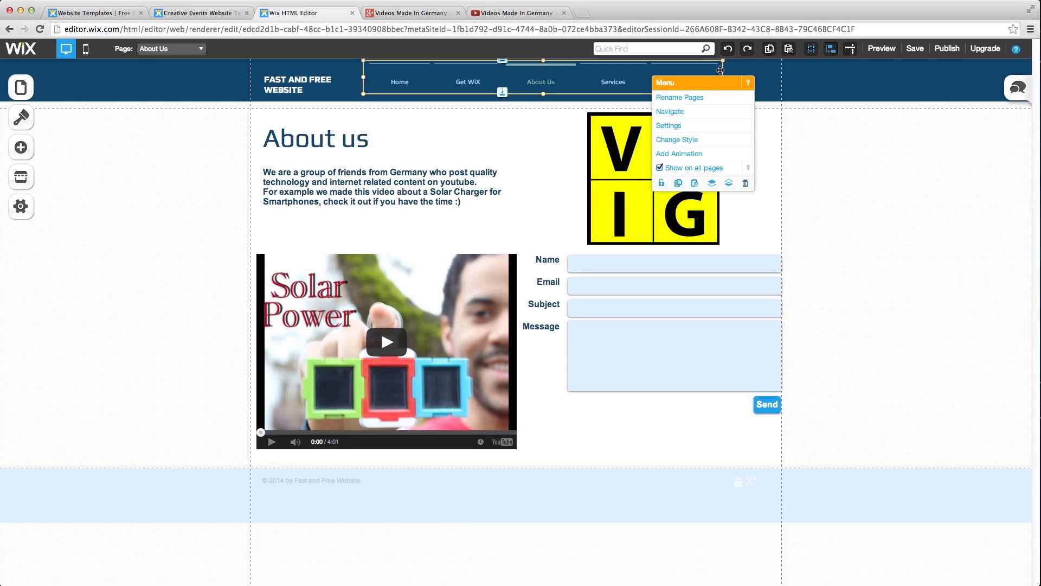
drag(727, 71, 756, 75)
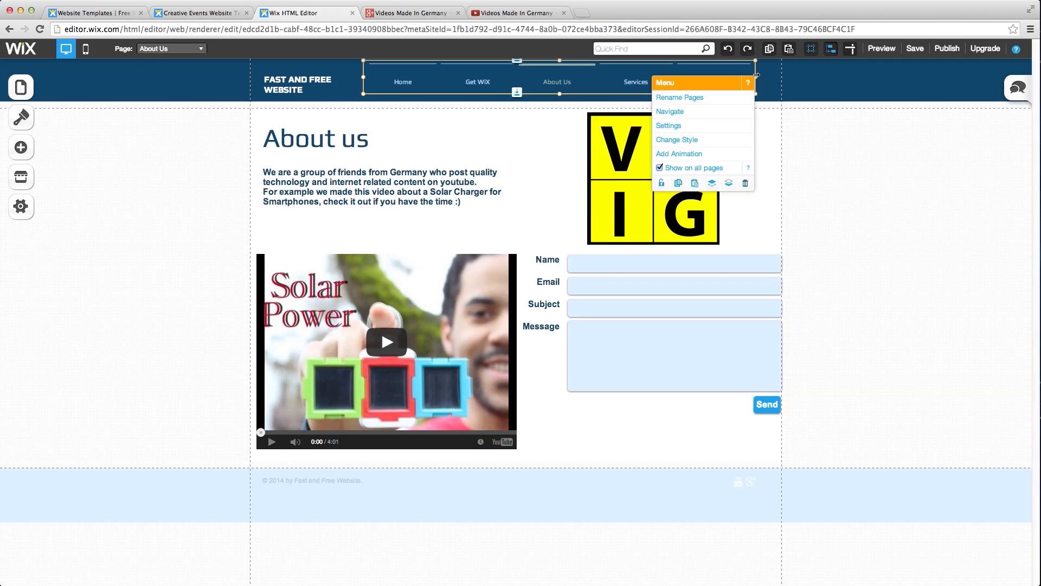
click(564, 149)
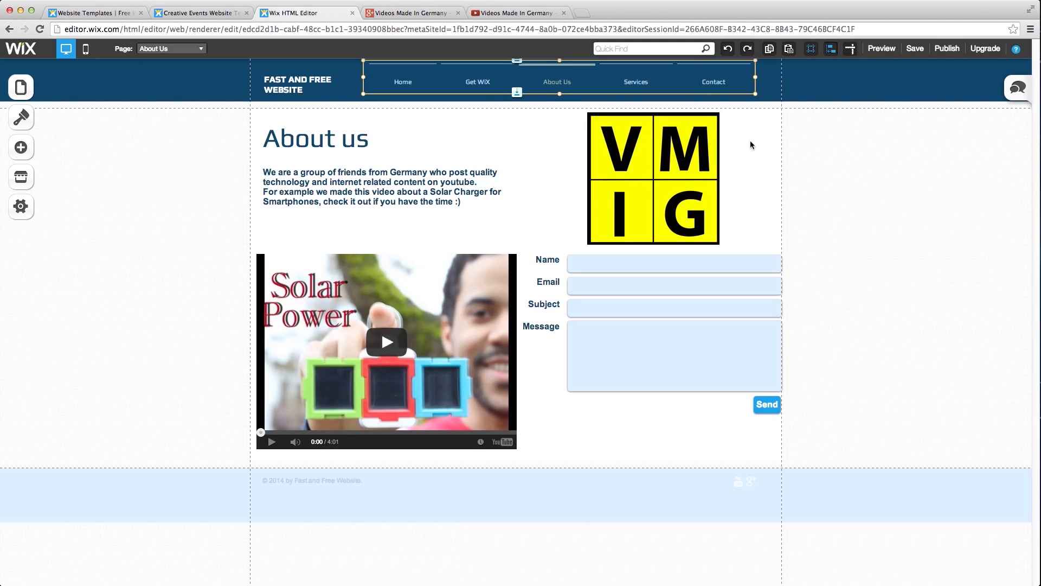
click(751, 184)
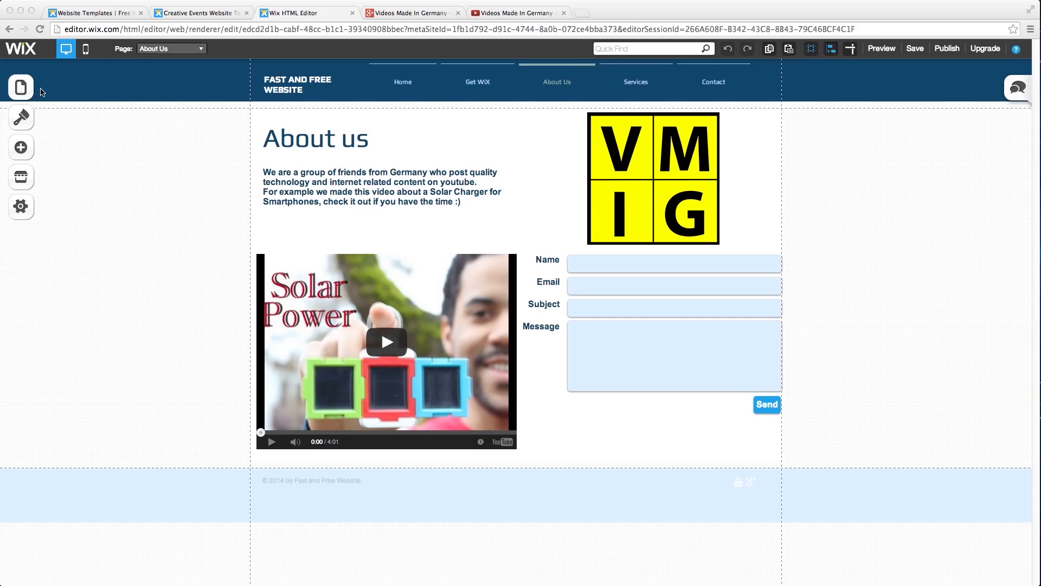
- Add a new page using the Terms of Use layout from the Site Content section
click(22, 88)
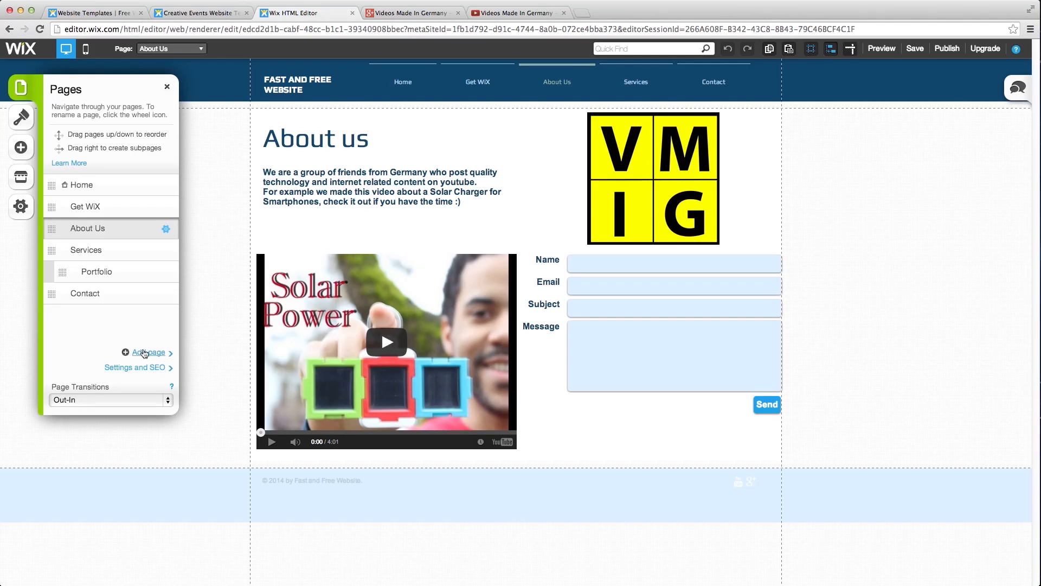
click(144, 352)
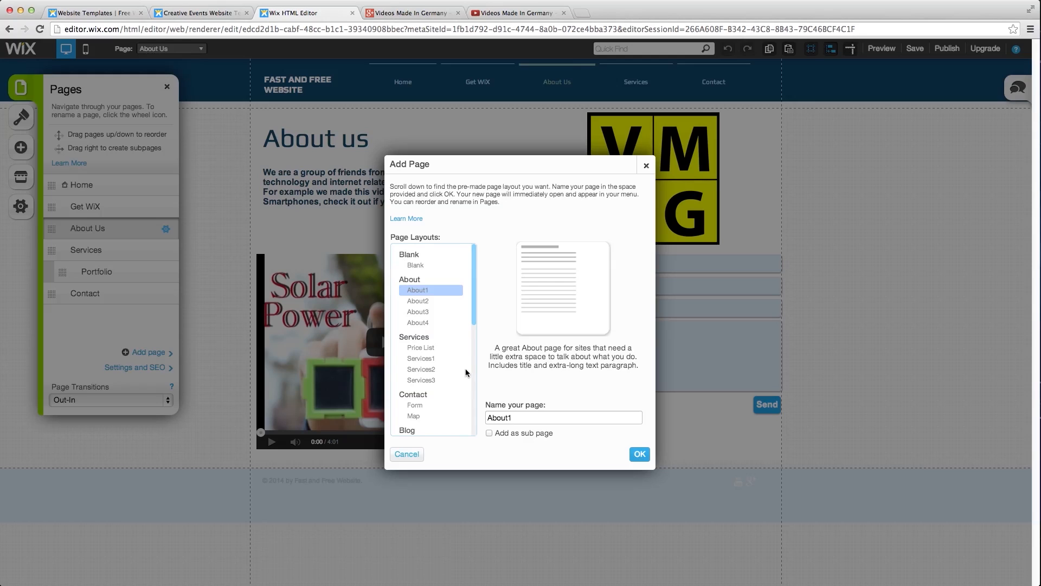
scroll(459, 369, down, 6)
scroll(459, 374, down, 2)
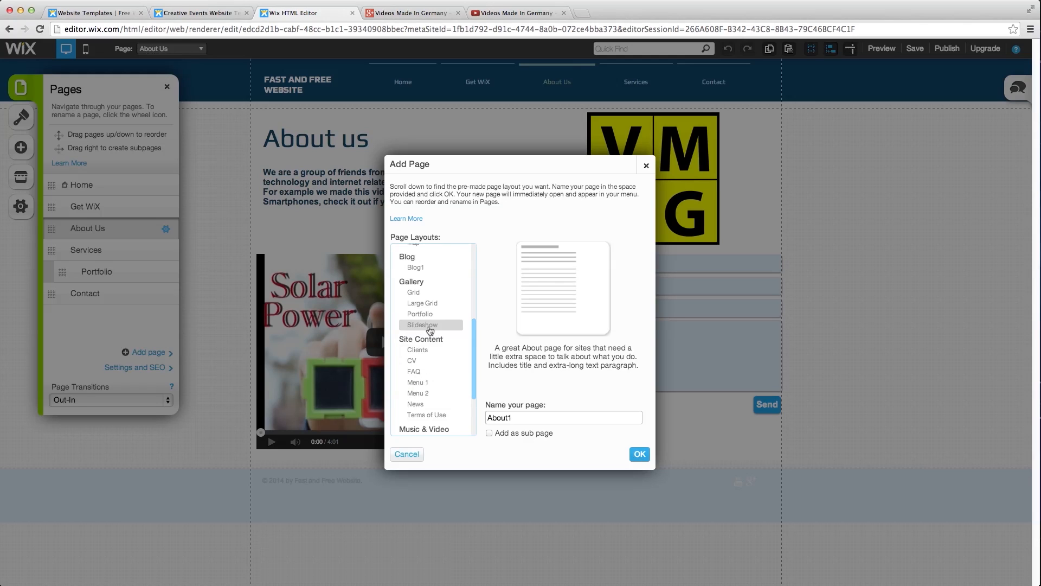
click(429, 413)
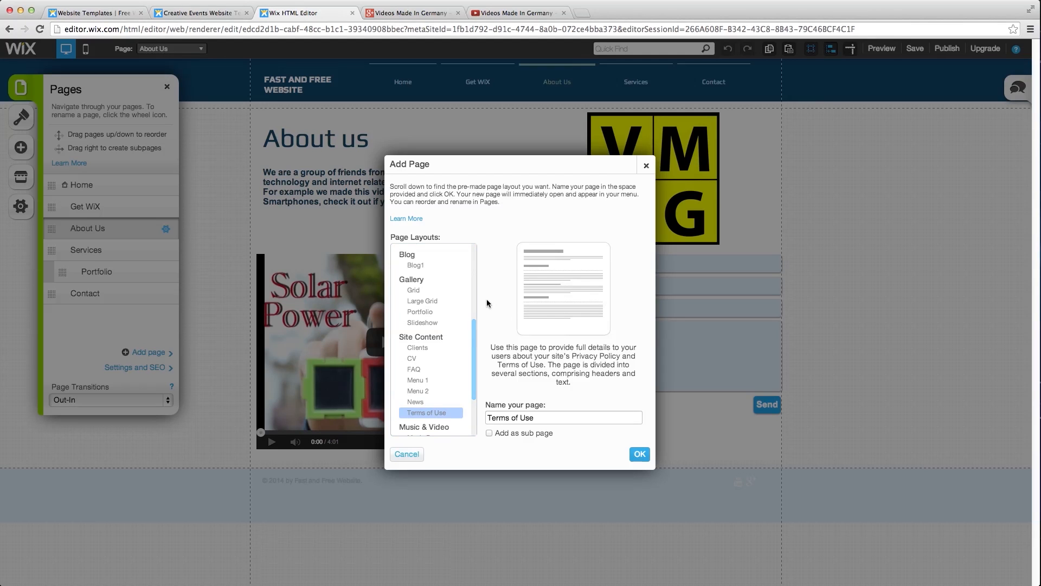
click(638, 453)
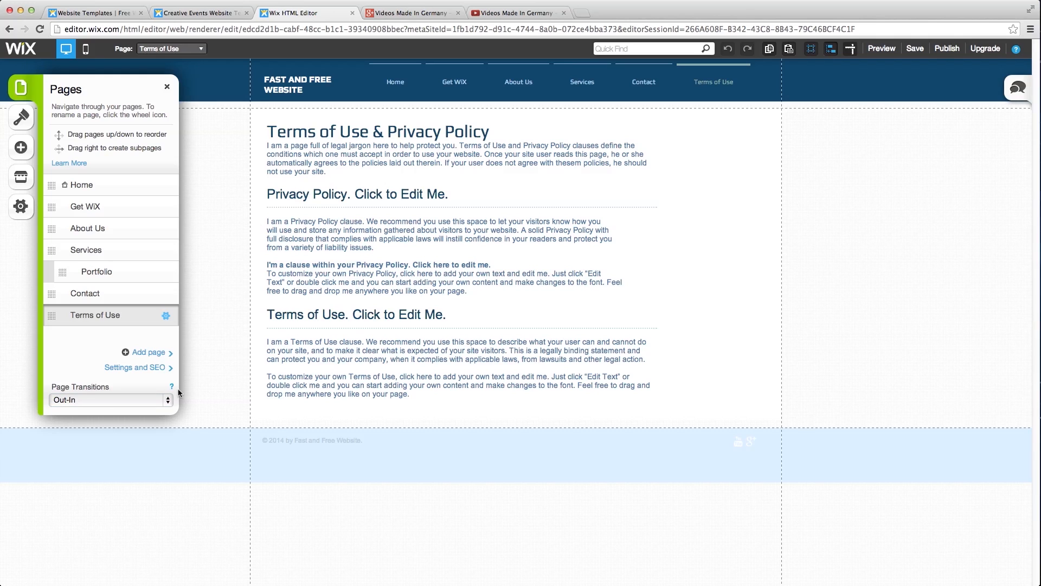
- Try the Cross Fade and Swipe Horizontal page transitions while switching to the Services and Contact pages
click(168, 401)
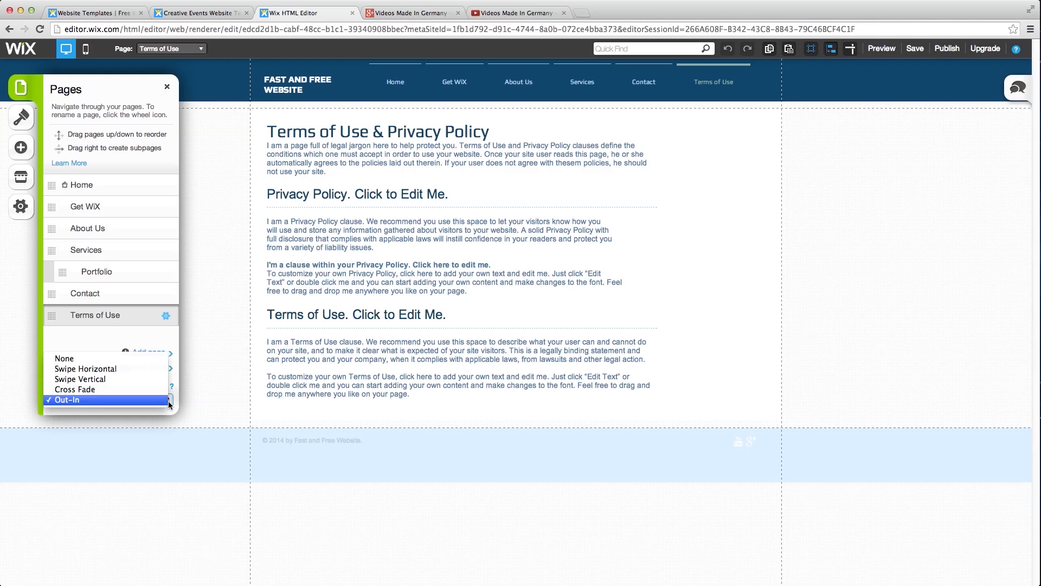
click(130, 390)
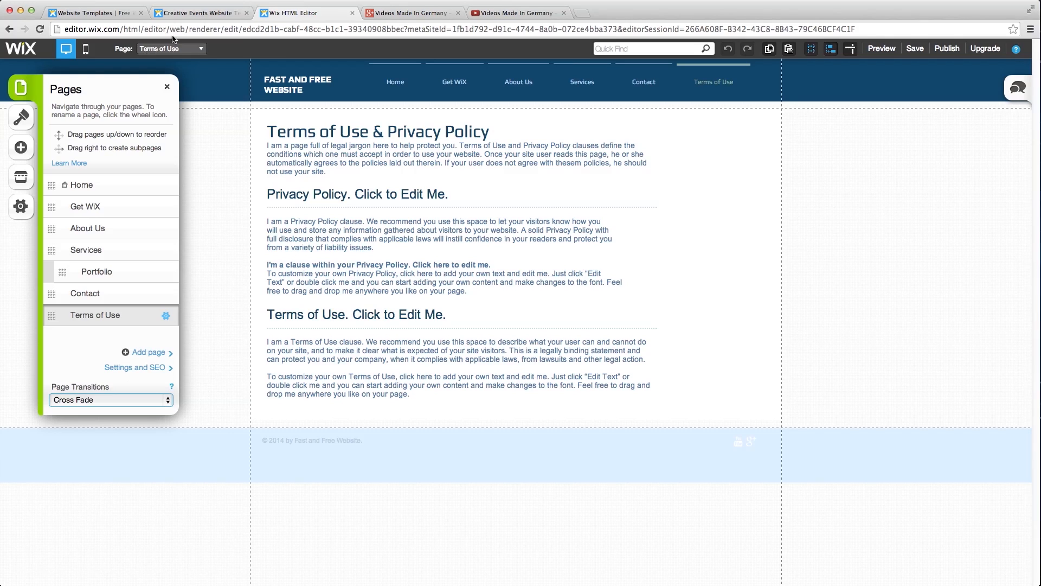
click(174, 49)
click(172, 103)
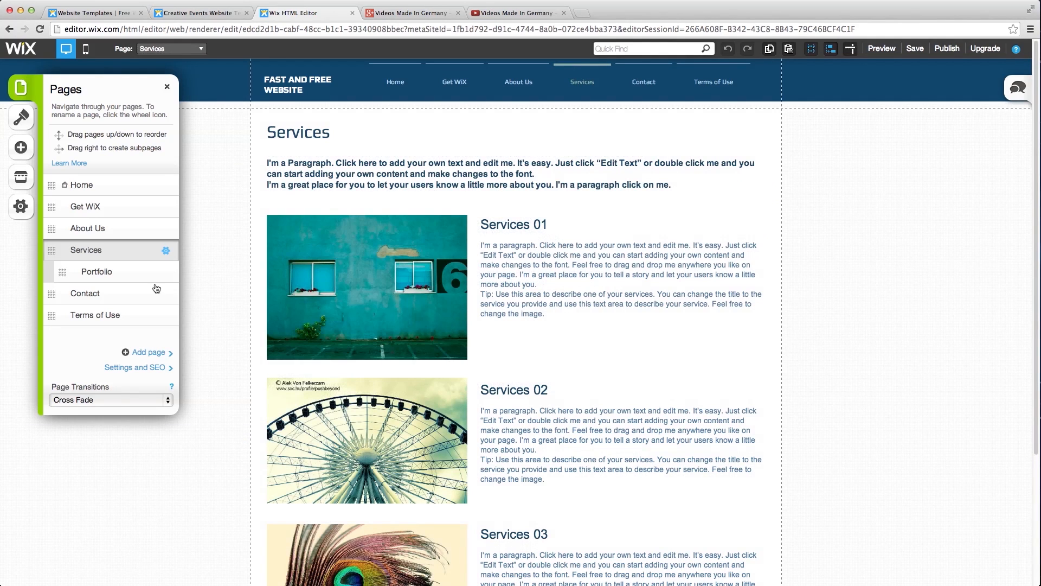
click(117, 397)
click(152, 85)
click(172, 49)
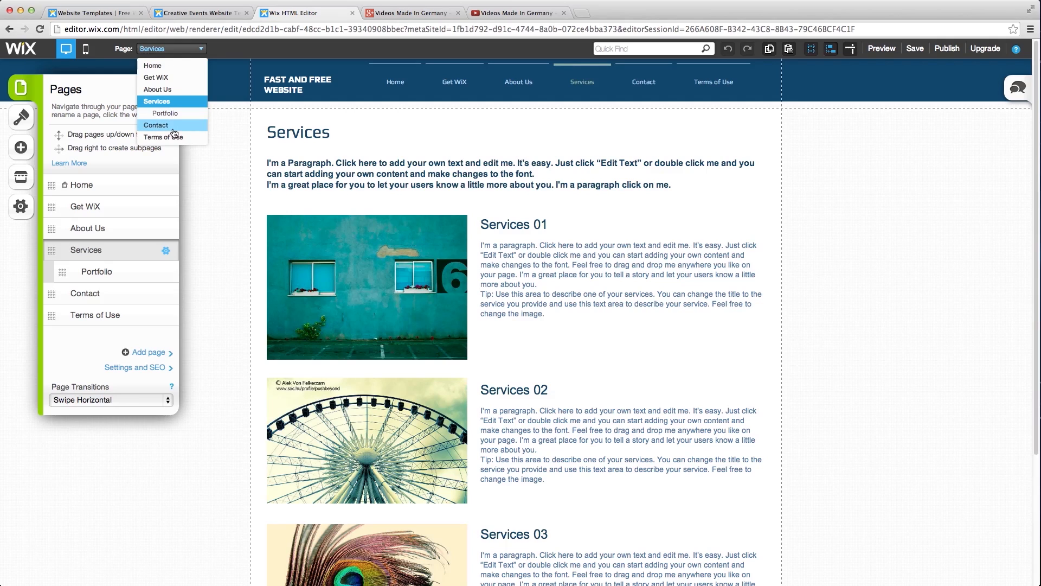
click(172, 123)
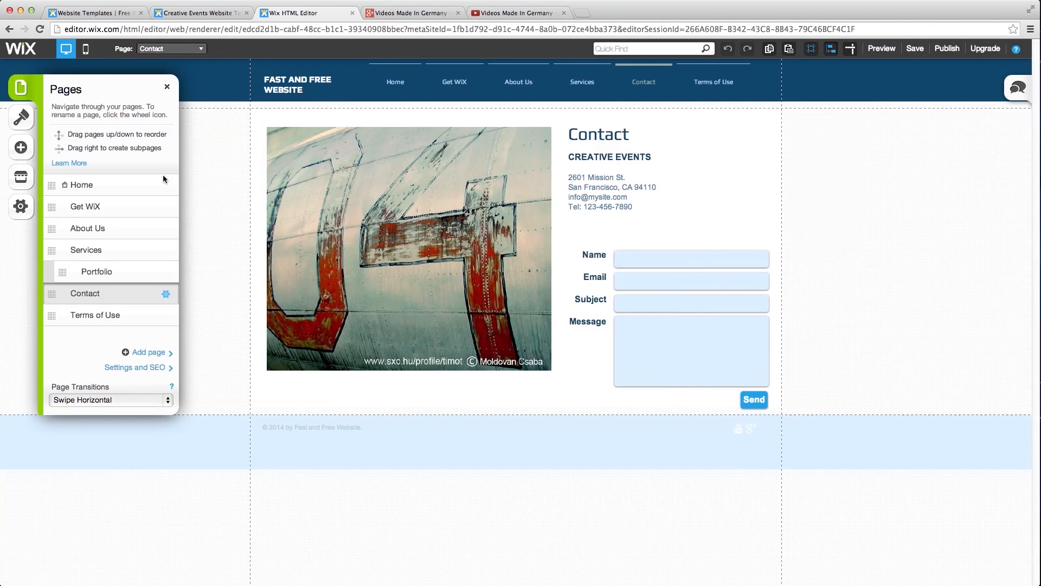
- Set the page transition to None and go to the Terms of Use page
click(163, 404)
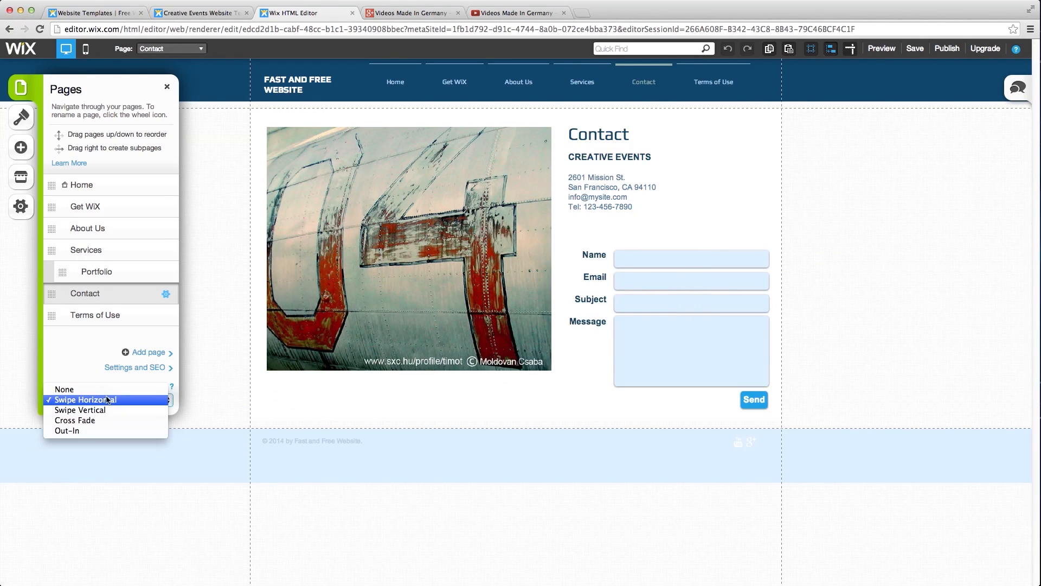
click(71, 388)
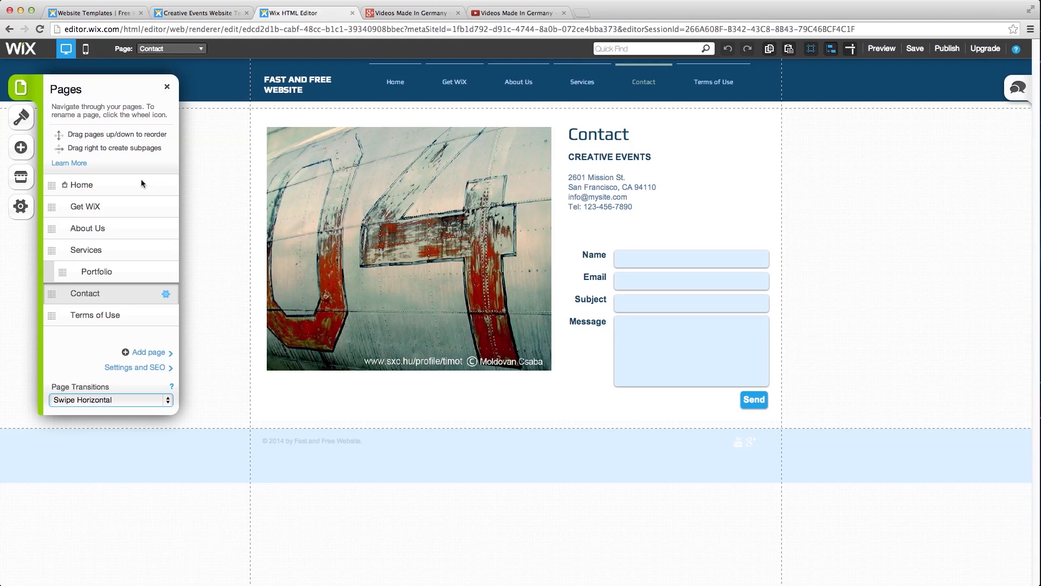
click(167, 51)
click(171, 137)
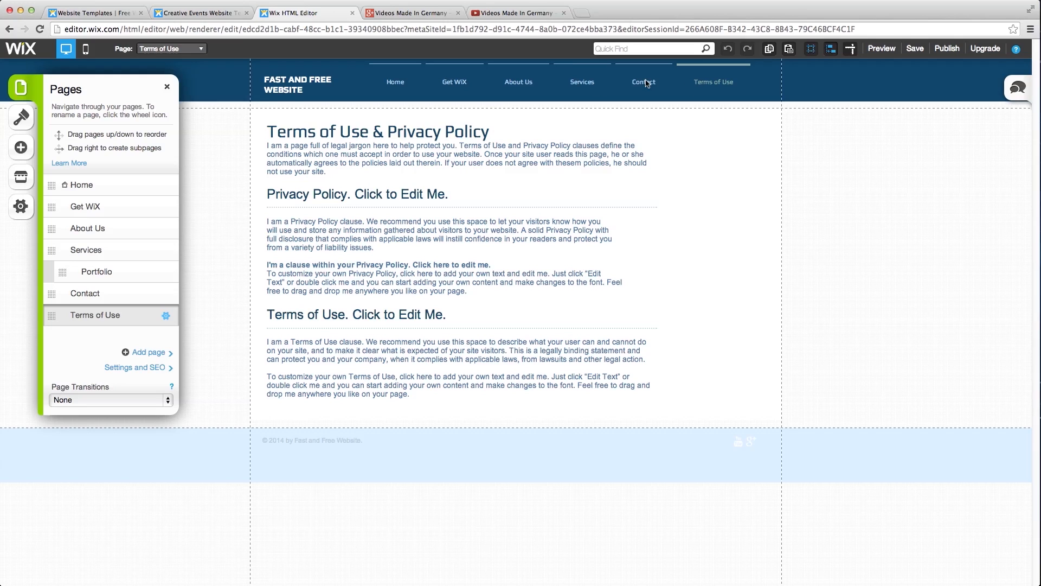
- Tick Hide from menu in the Terms of Use page settings and close the Pages panel
click(167, 316)
click(196, 188)
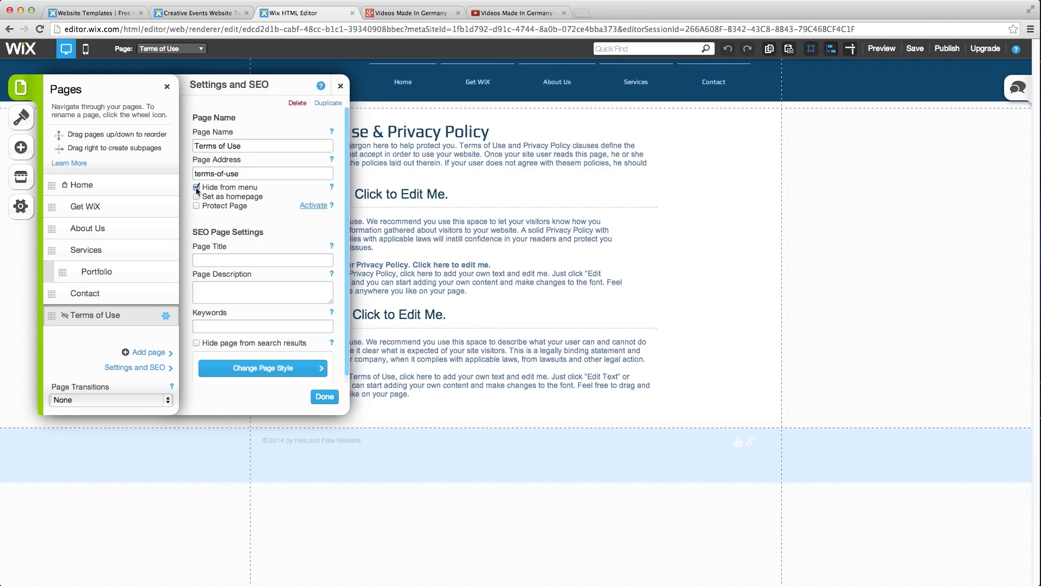
click(325, 397)
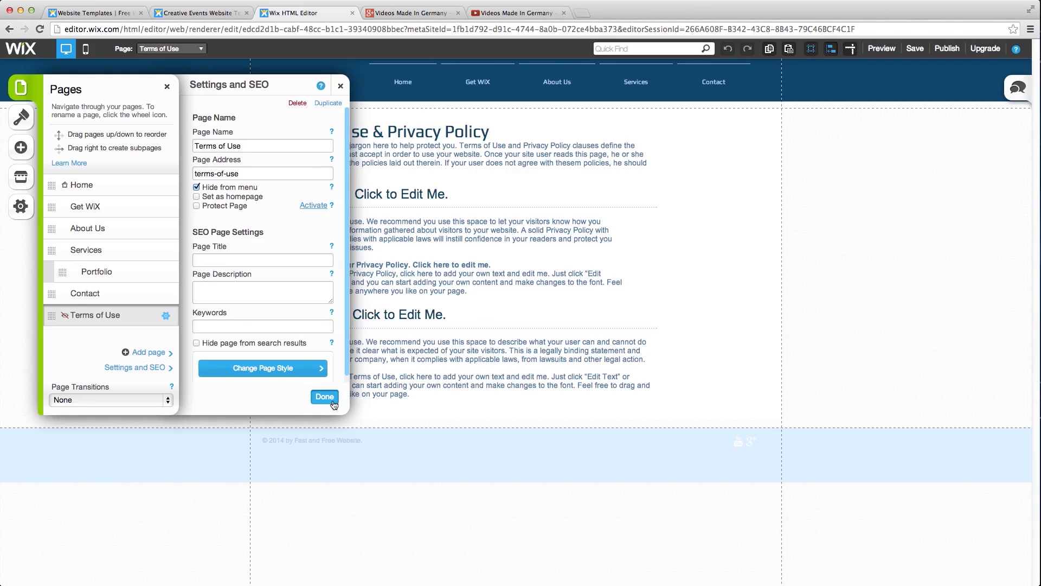
click(168, 89)
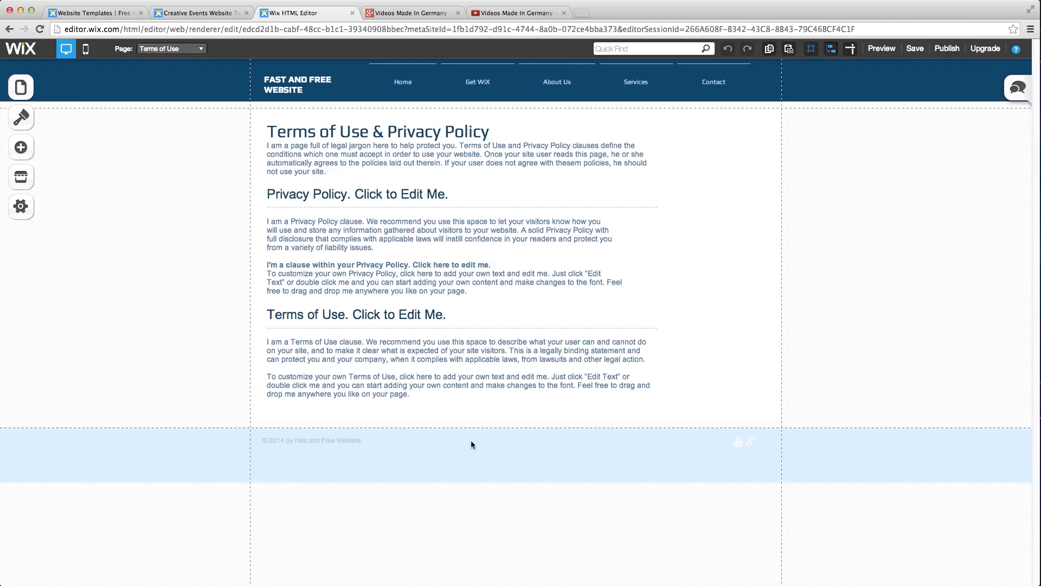
- Add a Paragraph text box and replace its placeholder text with 'Terms of Use'
click(21, 147)
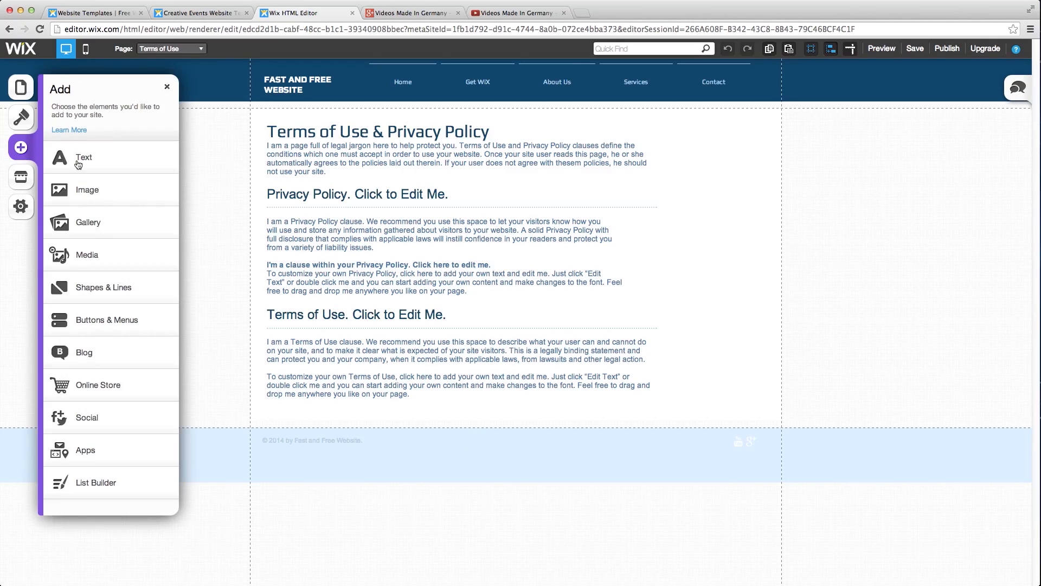
click(78, 165)
click(100, 210)
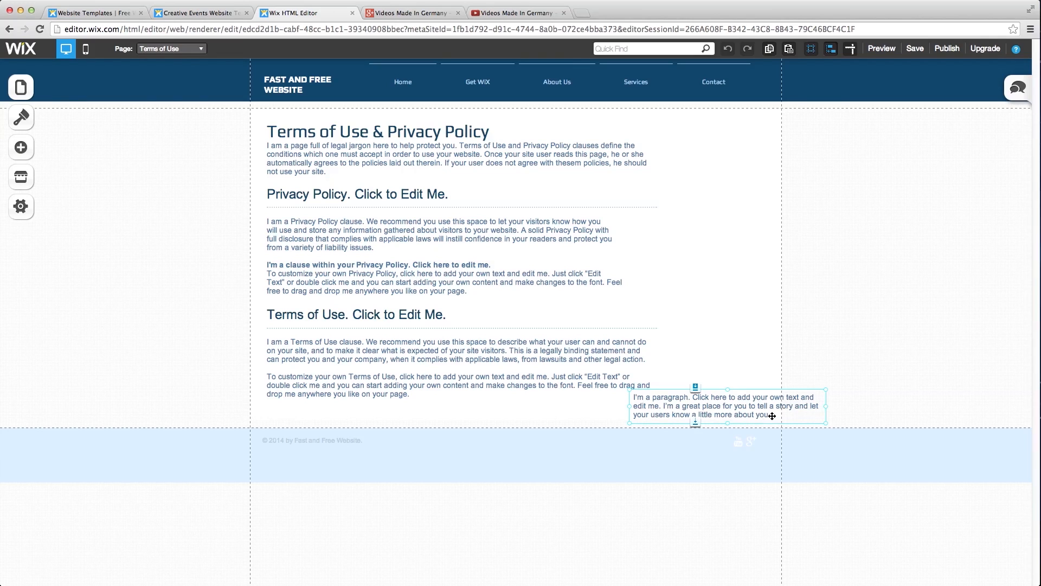
click(778, 424)
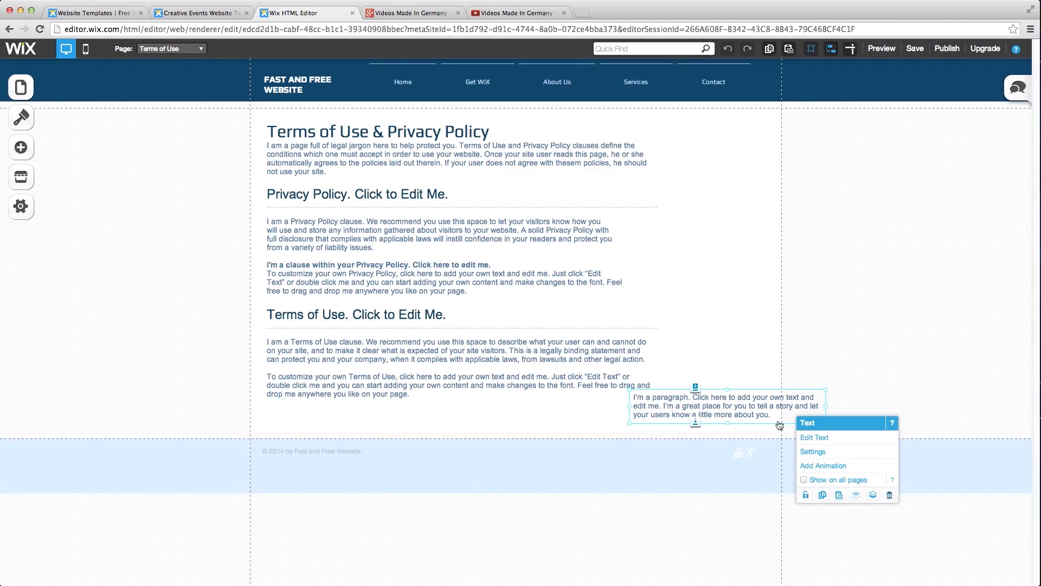
double_click(780, 425)
drag(680, 397, 625, 396)
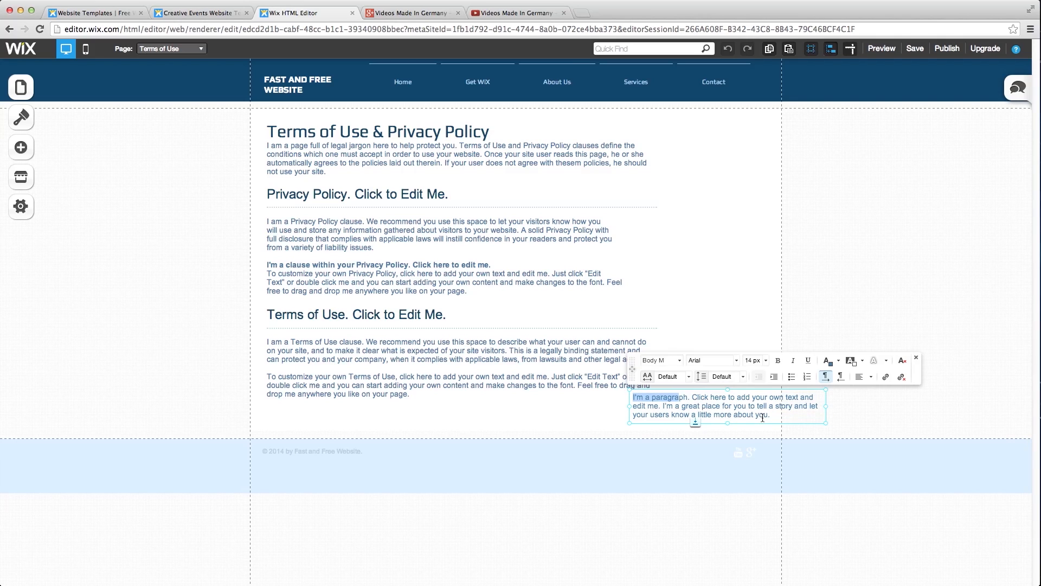
key(super+a)
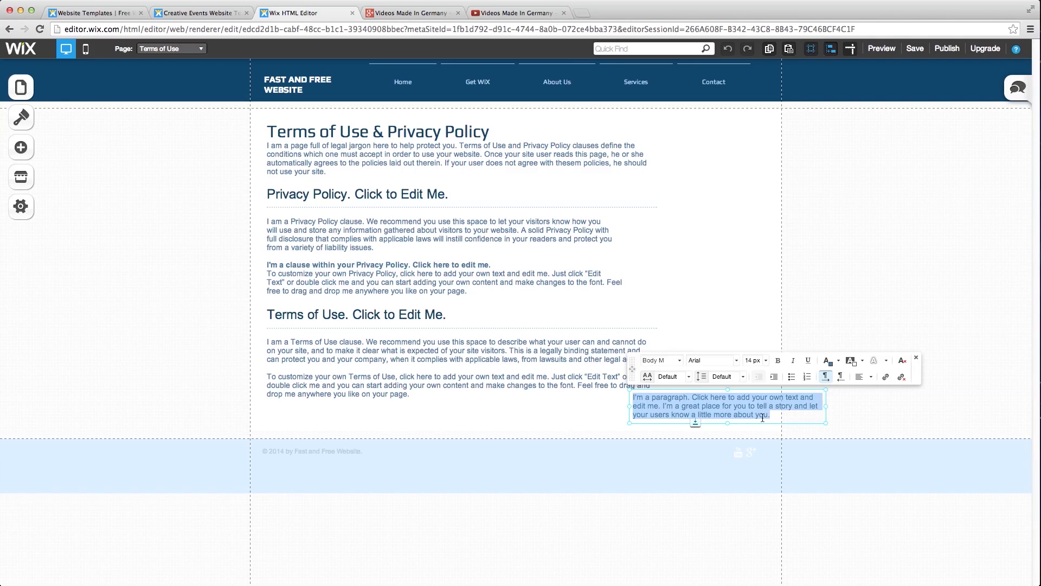
text(Ter)
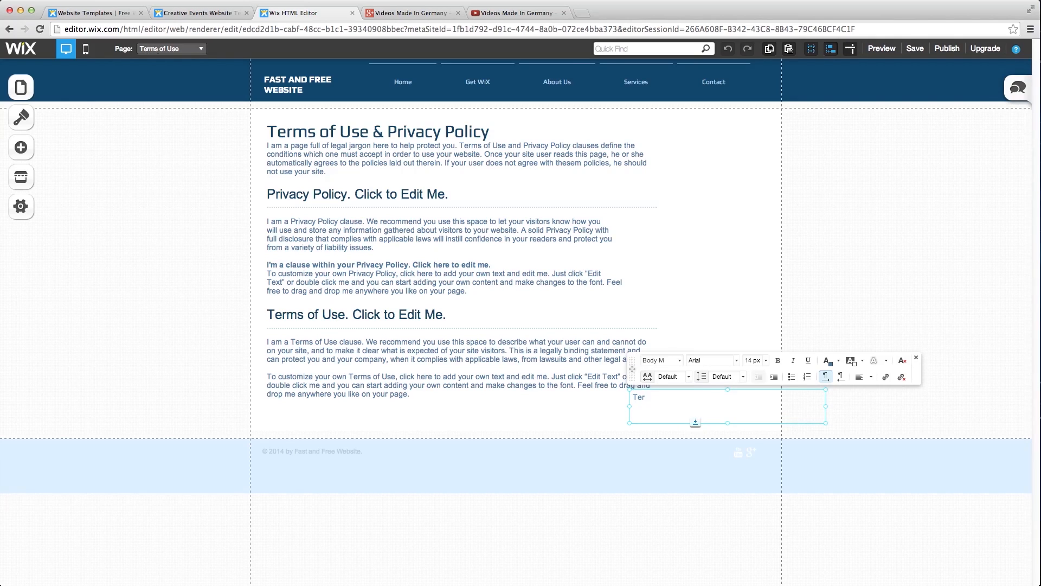
text(ms of Use)
- Link the text to the Terms of Use page without underline and drag it below the content
drag(690, 396, 638, 396)
click(888, 377)
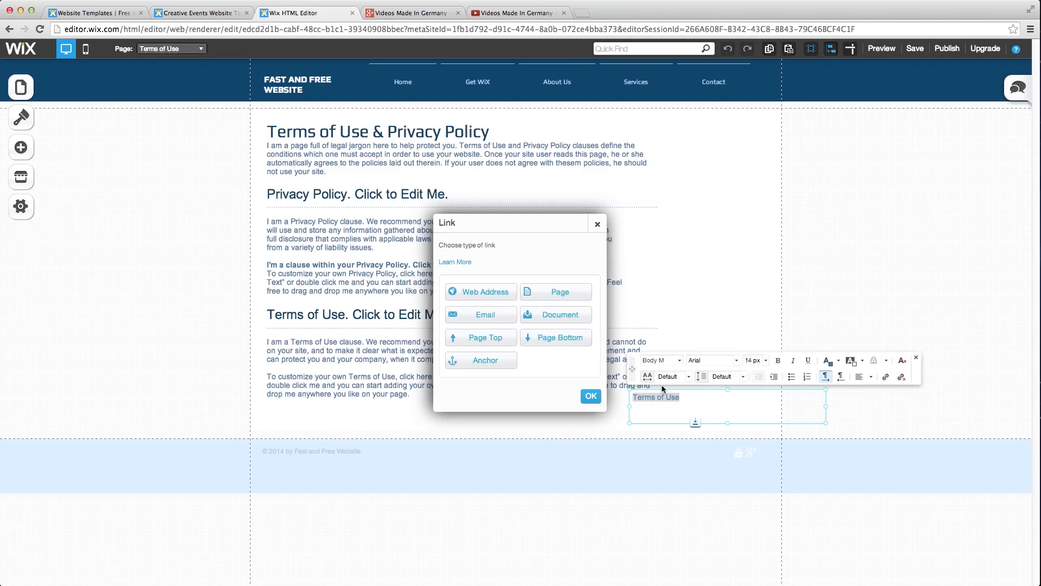
click(547, 295)
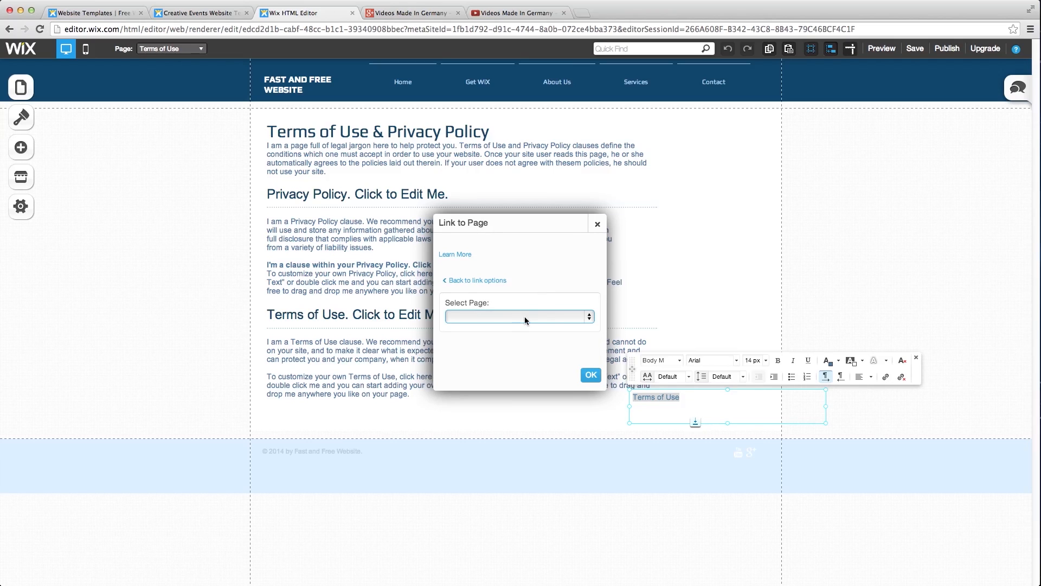
click(591, 320)
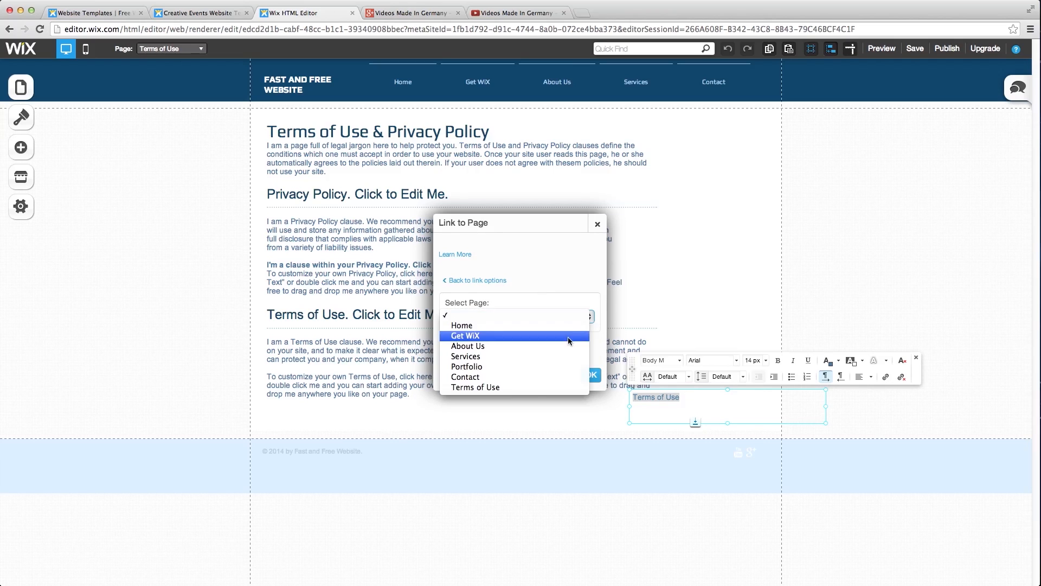
click(534, 388)
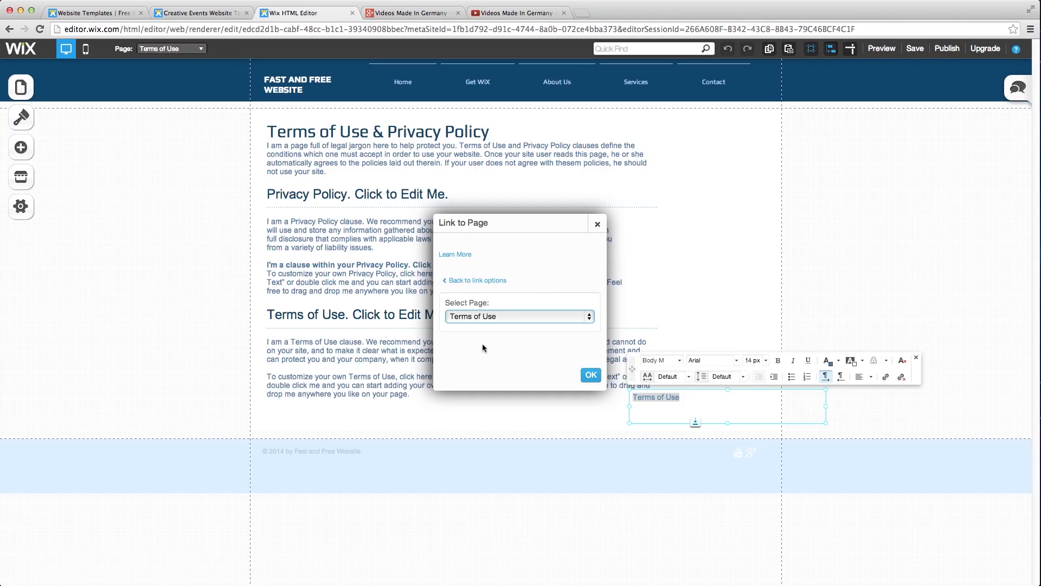
click(591, 376)
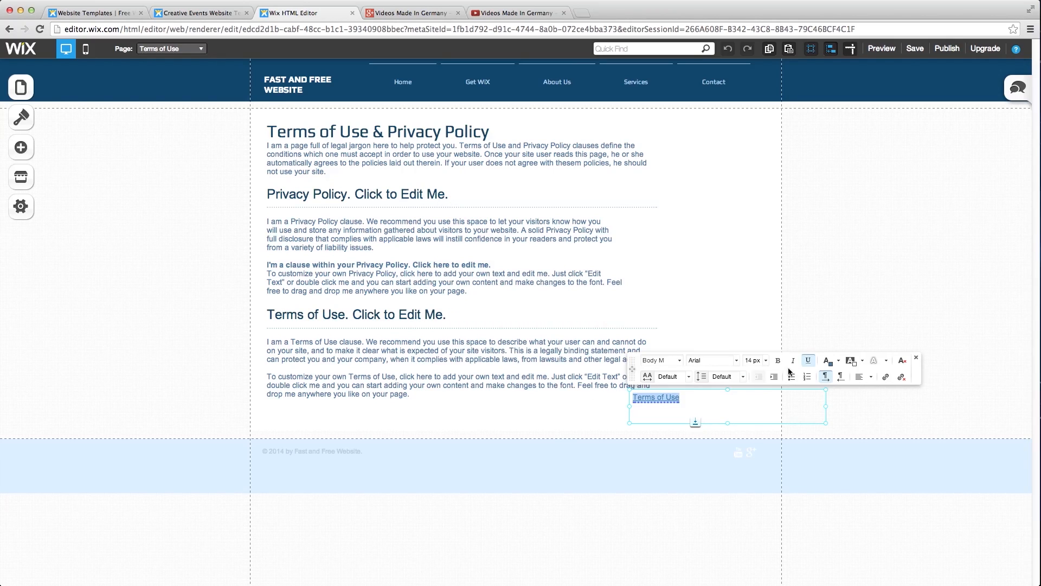
click(807, 361)
click(681, 360)
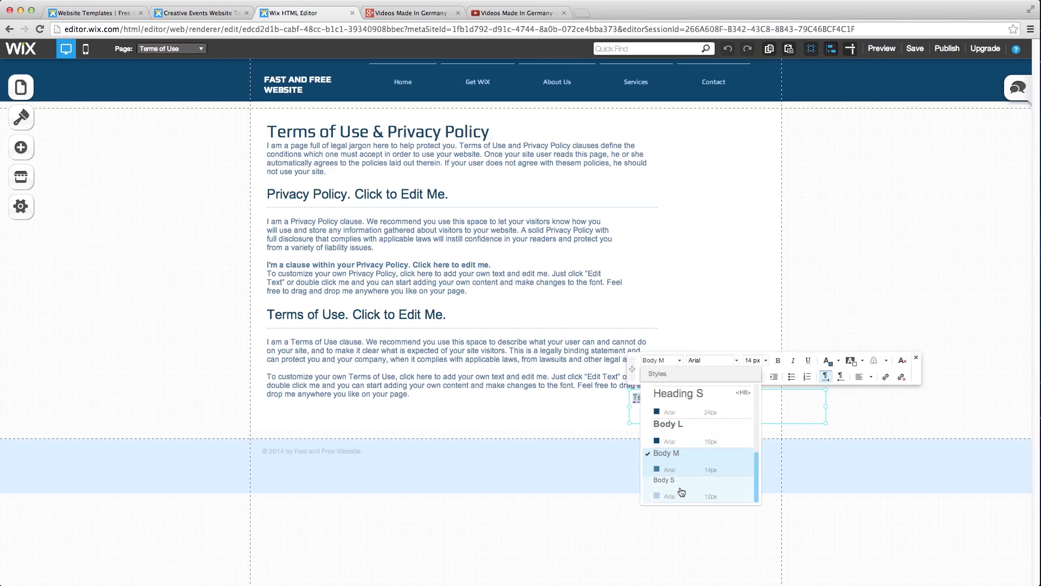
click(587, 419)
click(651, 395)
drag(650, 397, 490, 433)
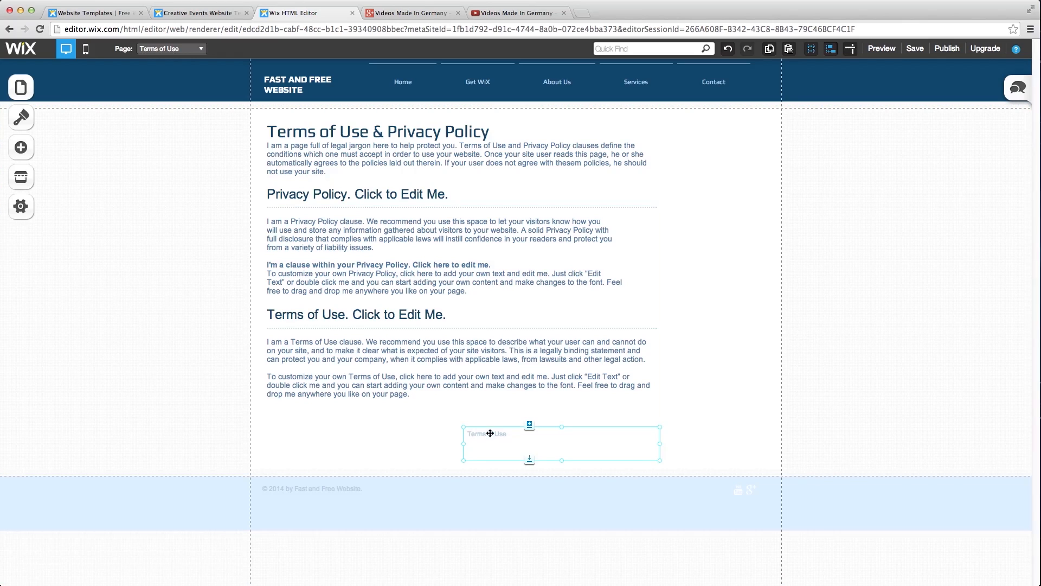
- Set the Terms of Use text to show on all pages and attach it to the footer
click(503, 431)
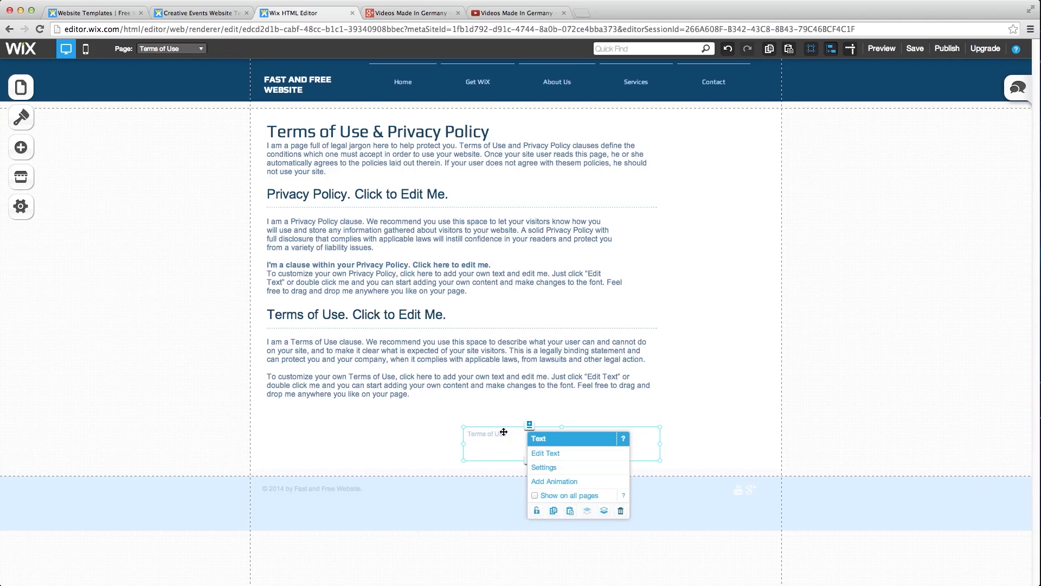
click(535, 496)
drag(481, 437, 496, 490)
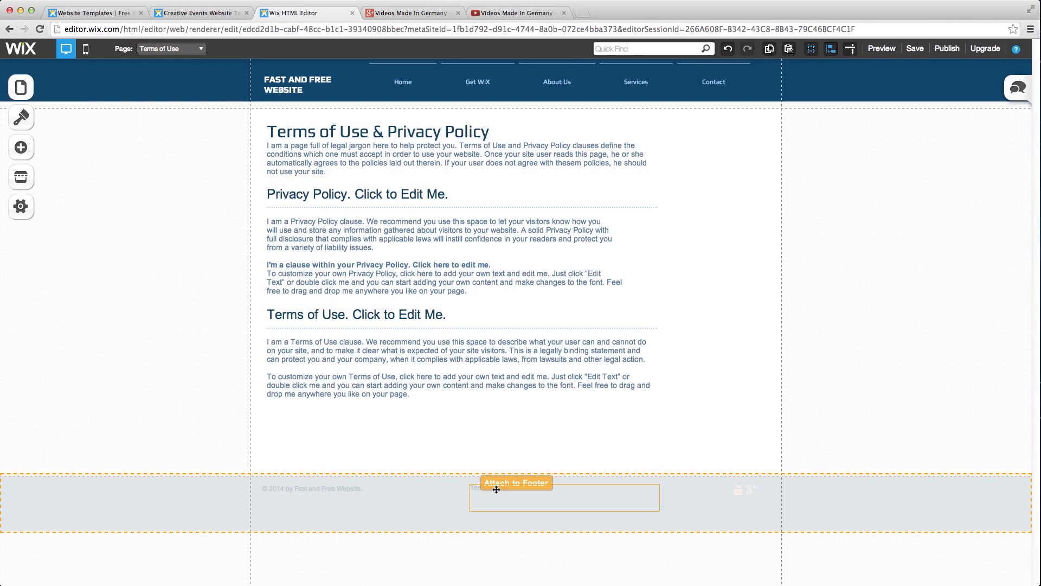
drag(497, 490, 497, 486)
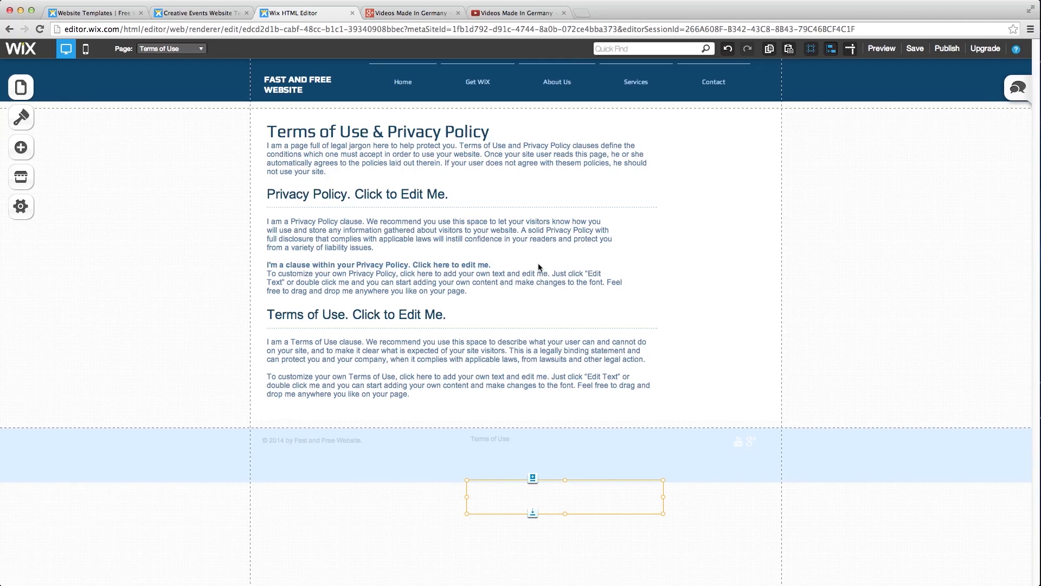
click(881, 49)
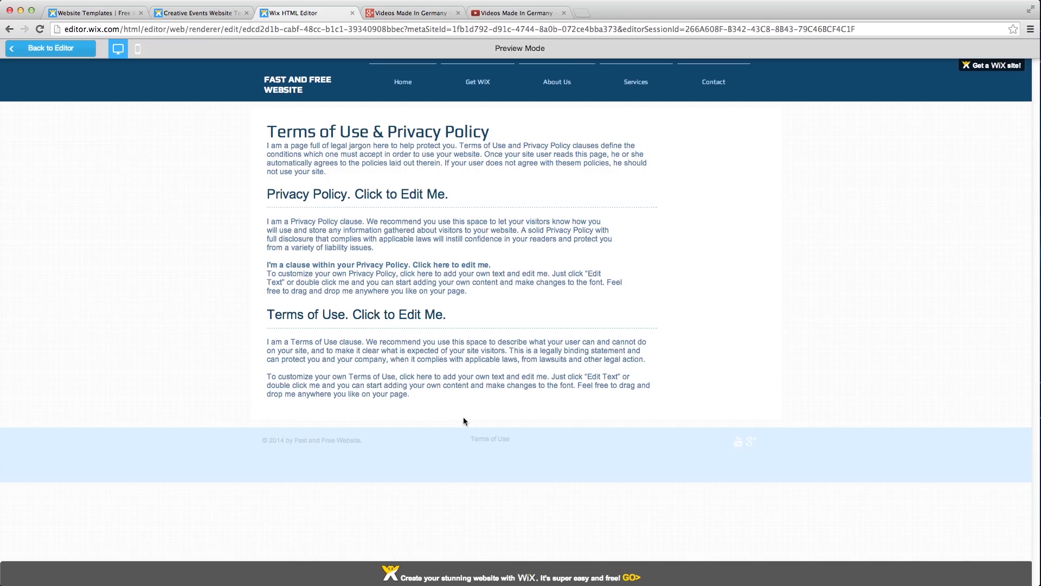
click(59, 50)
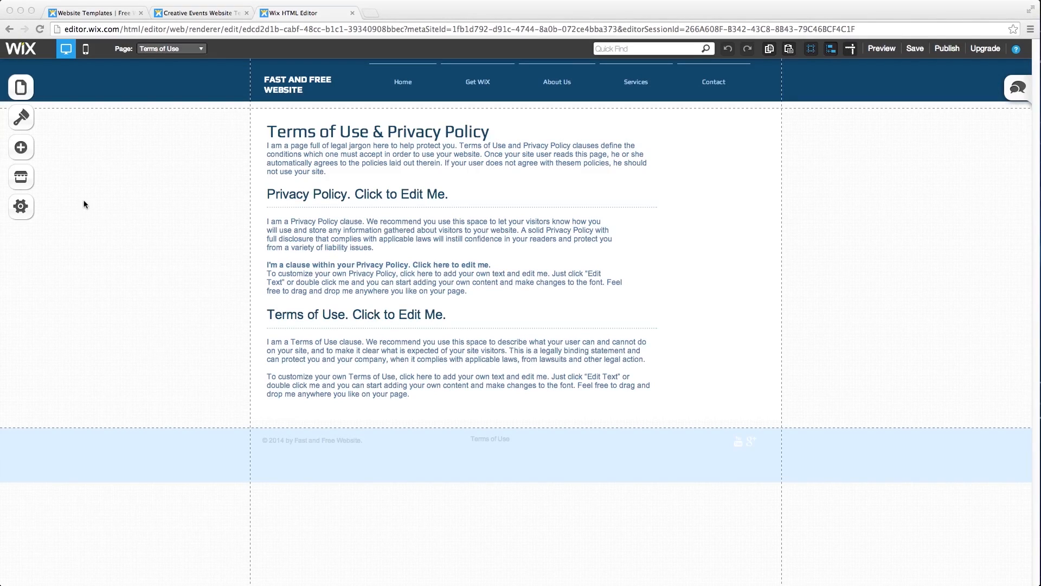
- Add a page from the Blog1 layout, rename it 'Blog', and confirm the blog-added message
click(21, 94)
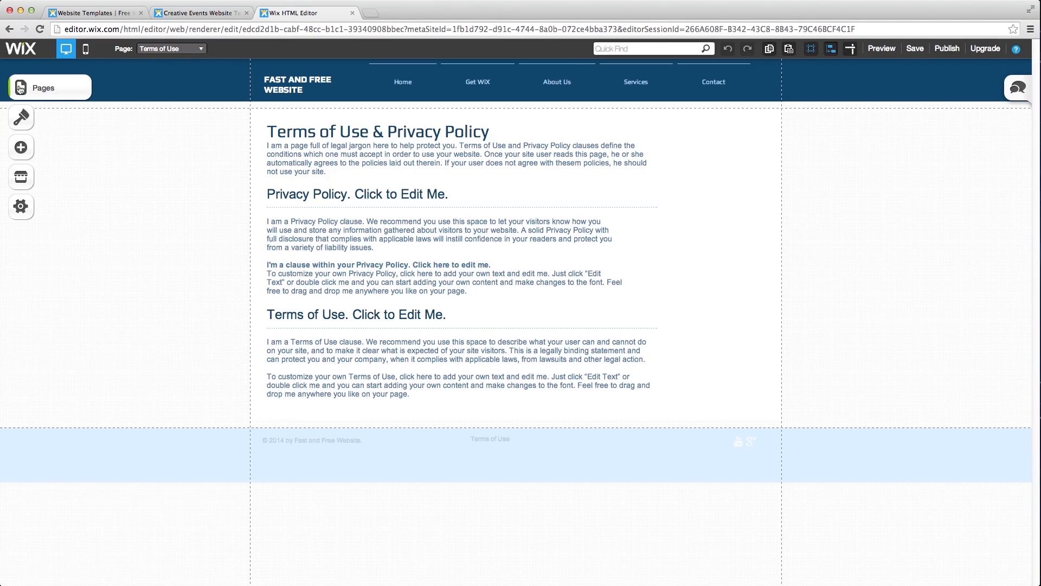
click(21, 93)
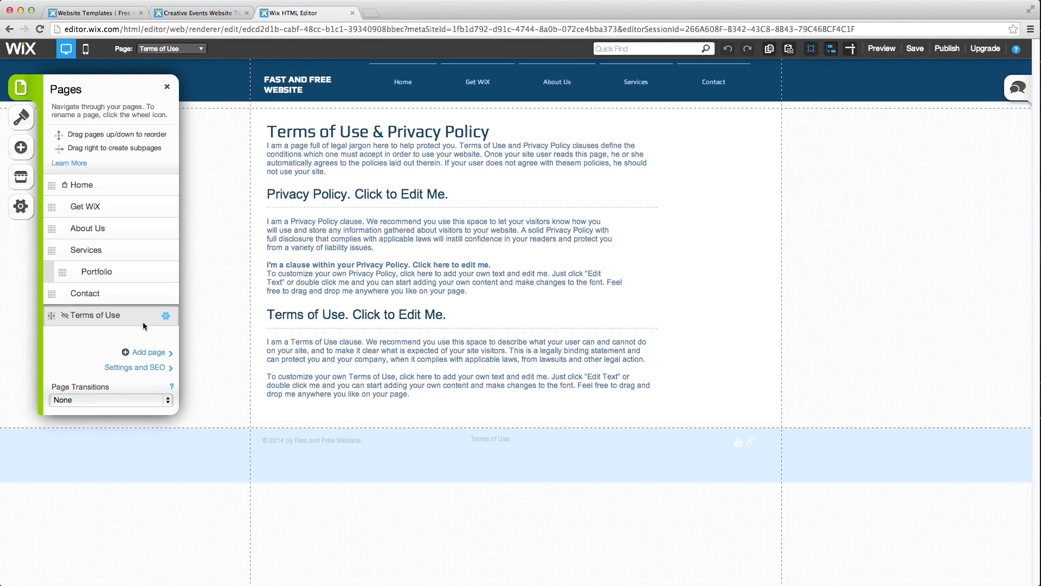
click(148, 352)
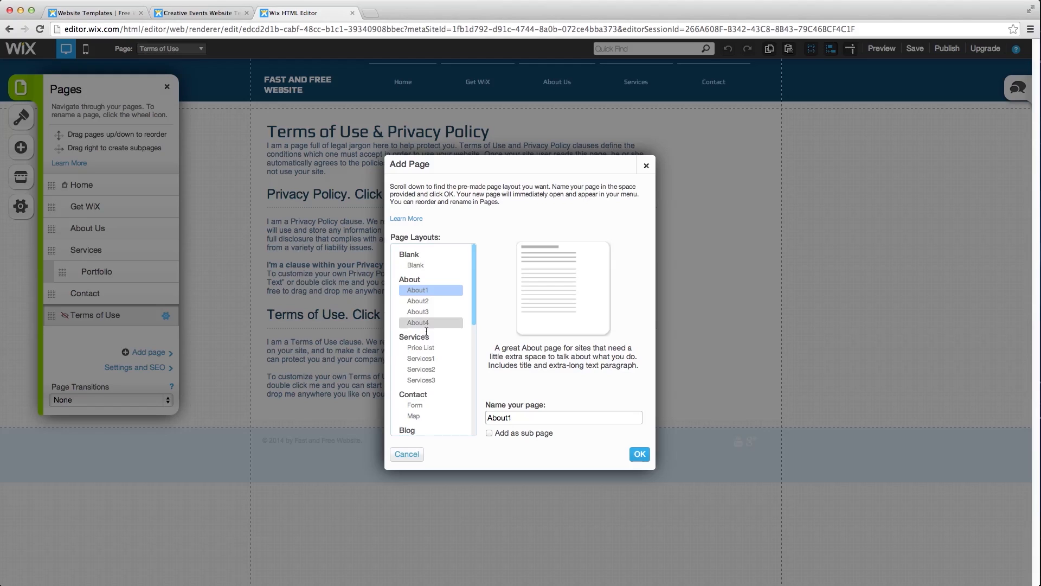
scroll(423, 325, down, 3)
click(423, 394)
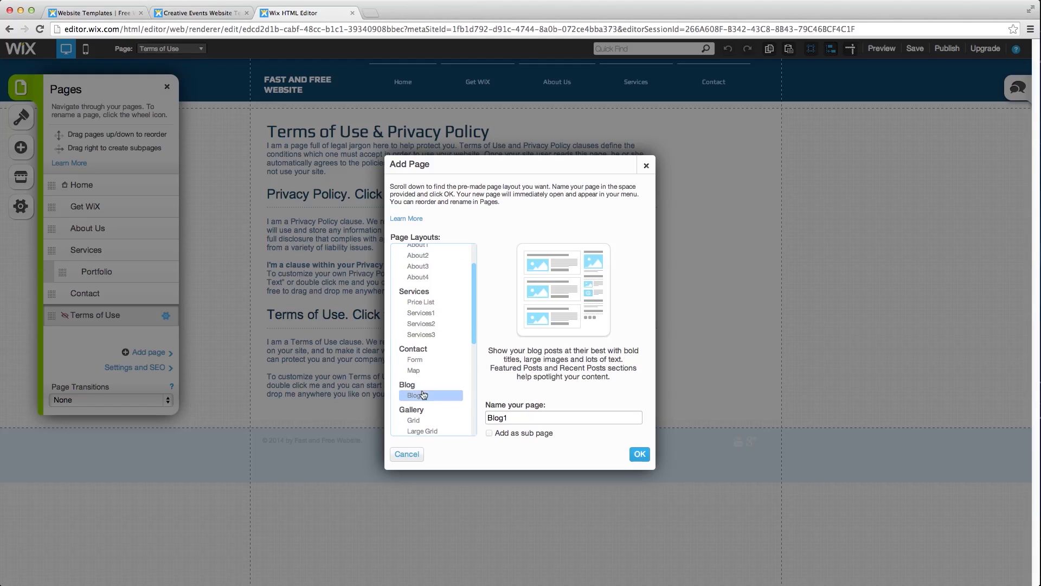
click(505, 417)
key(BackSpace)
click(640, 454)
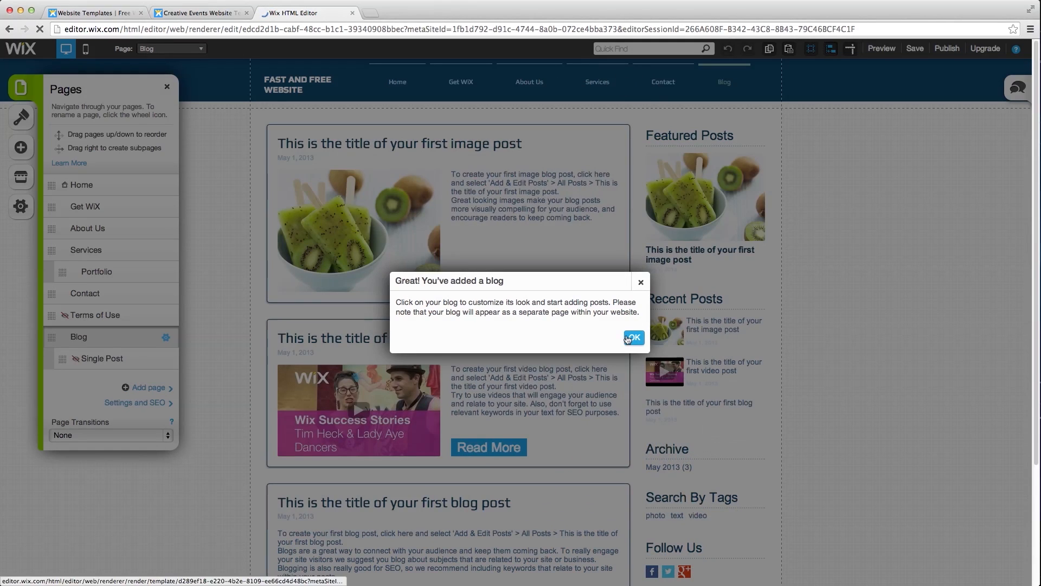
click(630, 337)
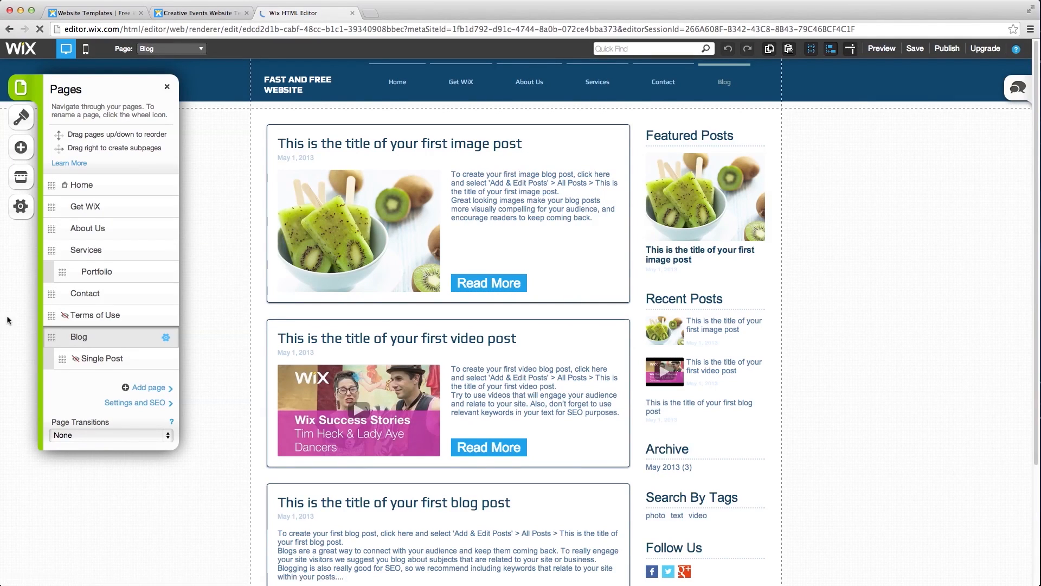
- Drag the Blog page directly below About Us in the Pages panel and select the blog feed
click(20, 147)
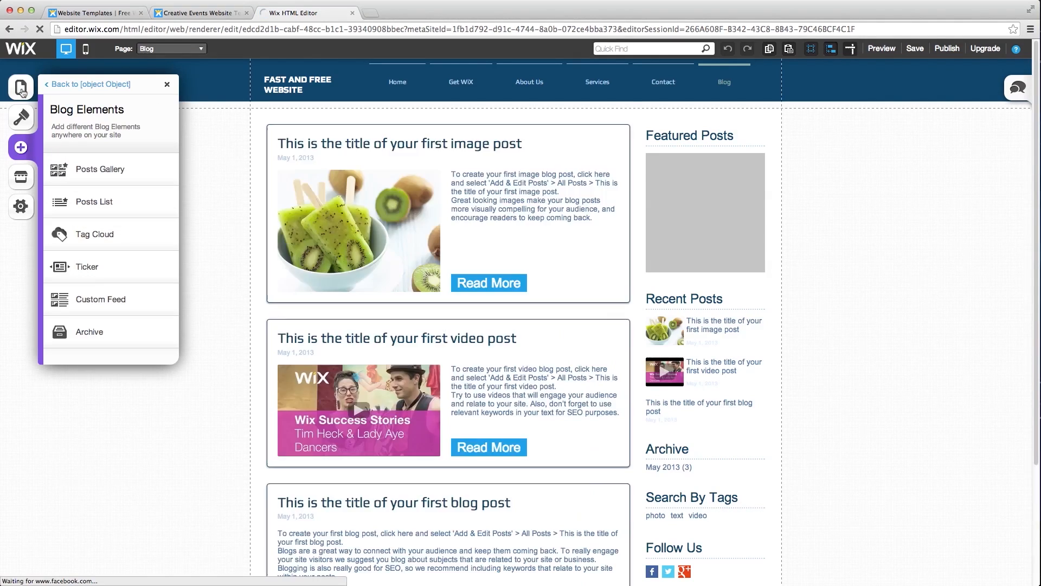
click(21, 88)
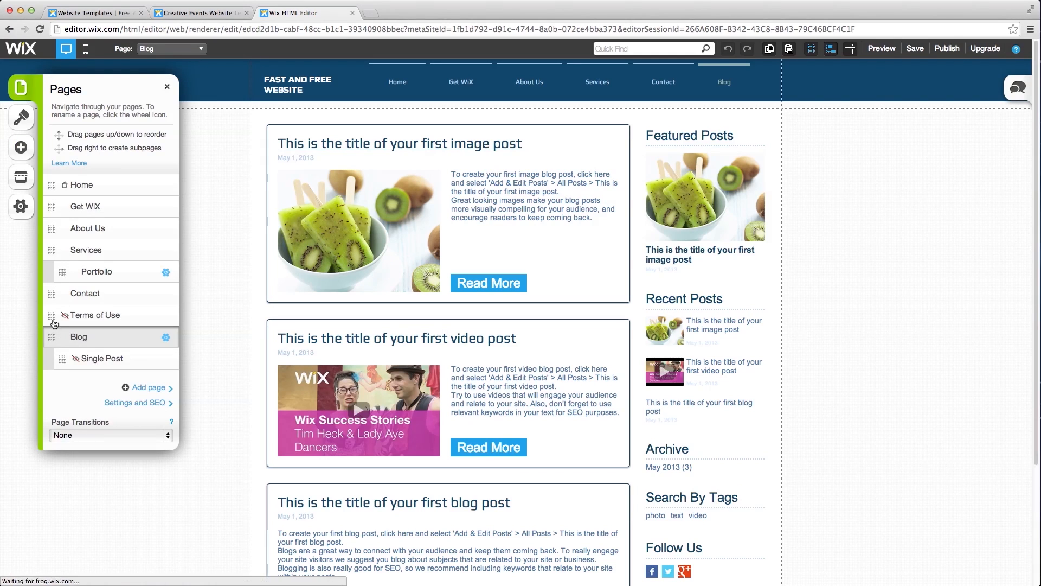
drag(52, 337, 60, 249)
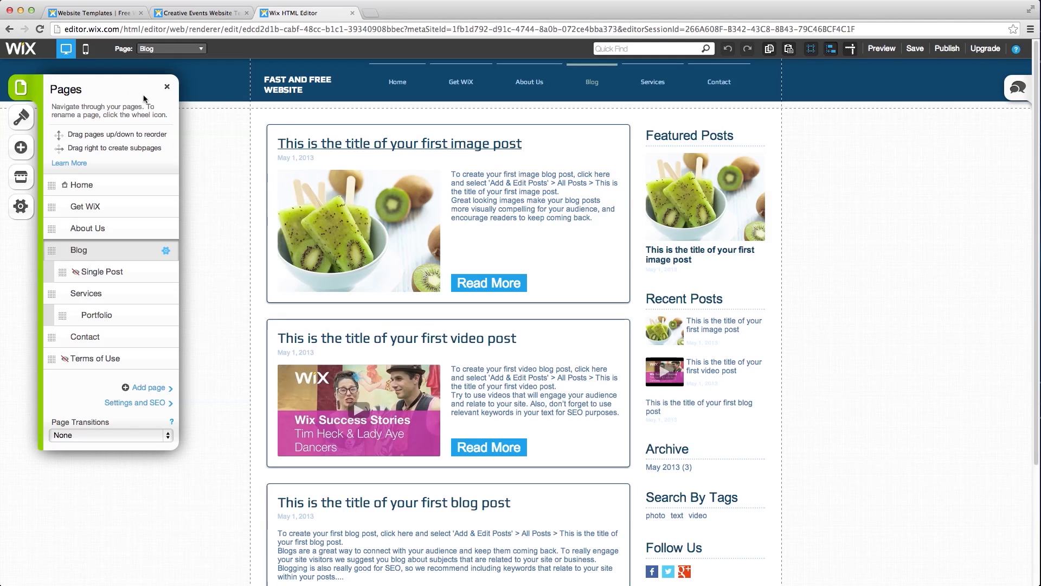
click(166, 88)
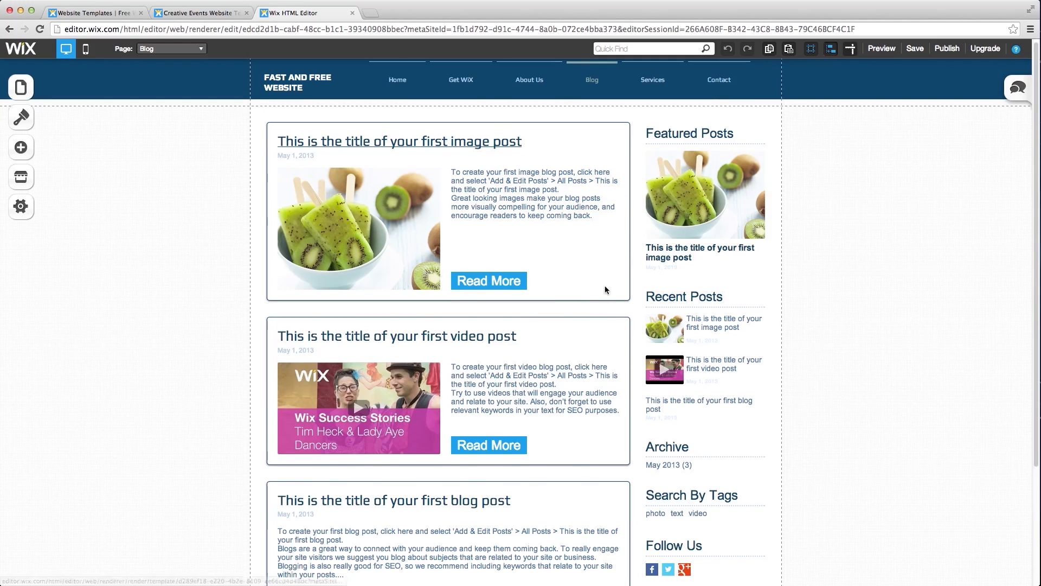
scroll(604, 286, down, 3)
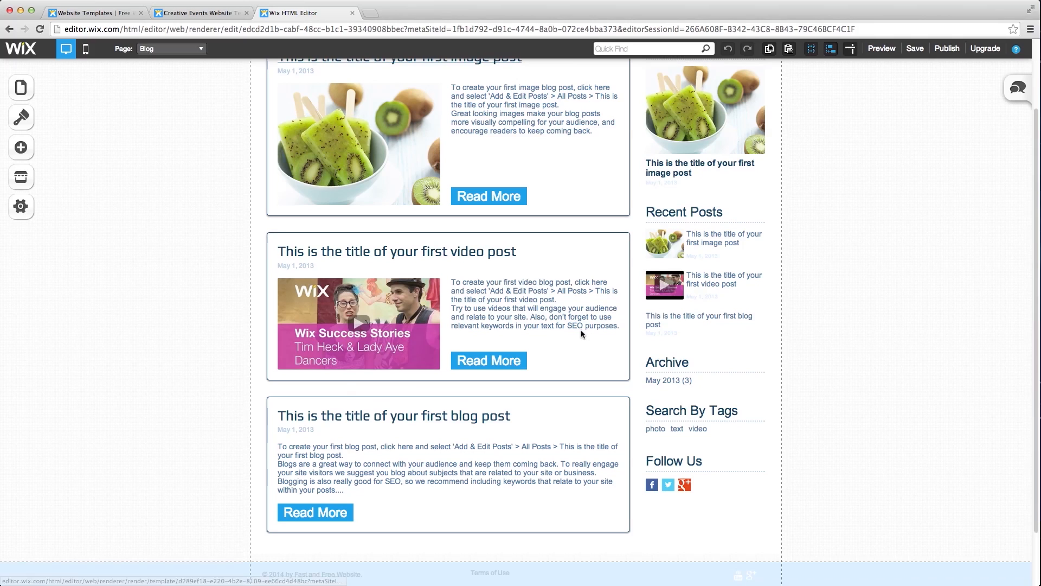
scroll(568, 298, up, 2)
scroll(568, 298, up, 2)
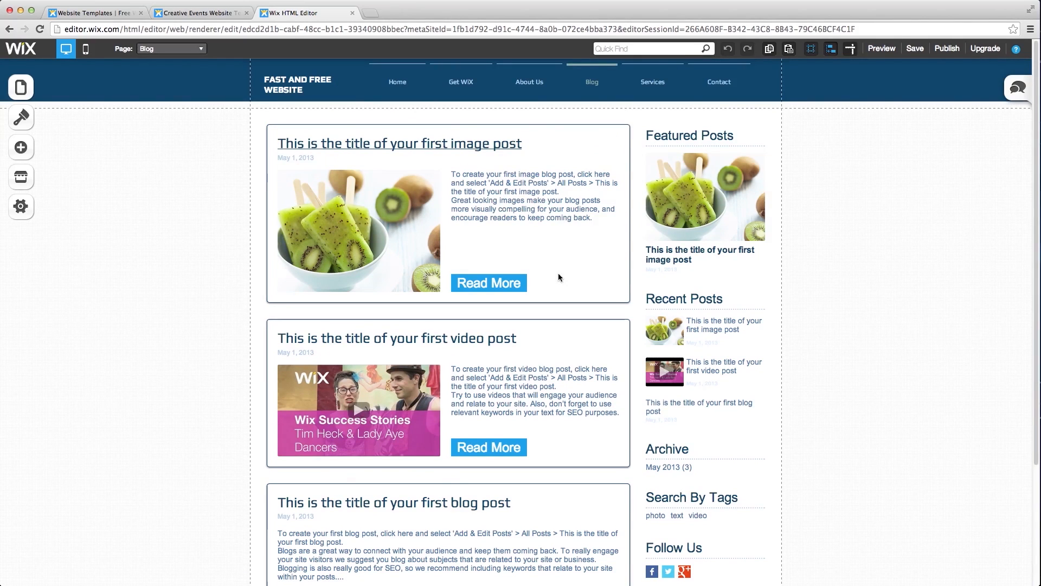
click(551, 196)
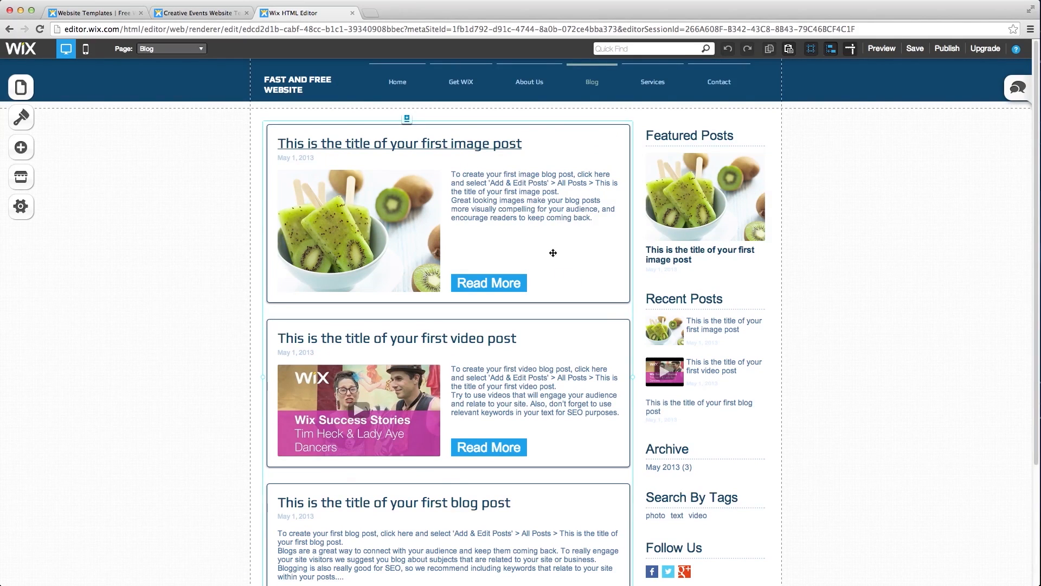
- Set the Blog Feed layout to 'Media alternating left and right' and open Add & Edit Blog Posts
click(572, 271)
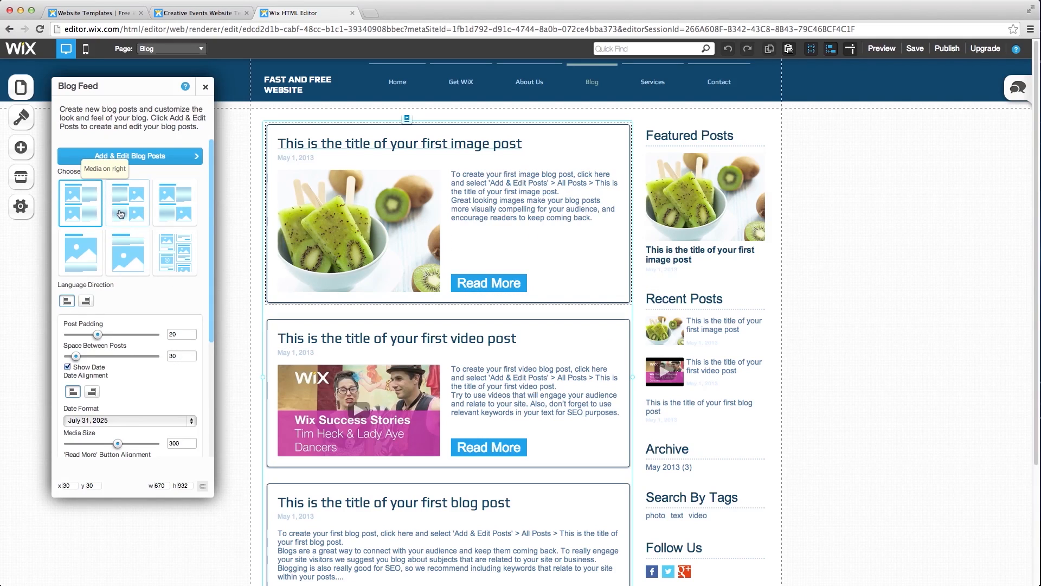
click(170, 213)
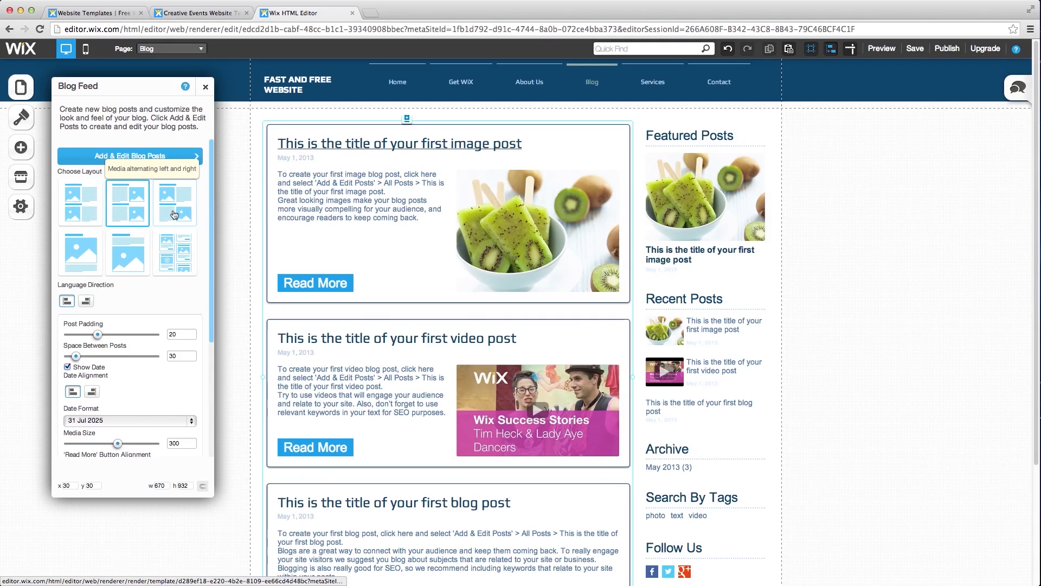
click(173, 205)
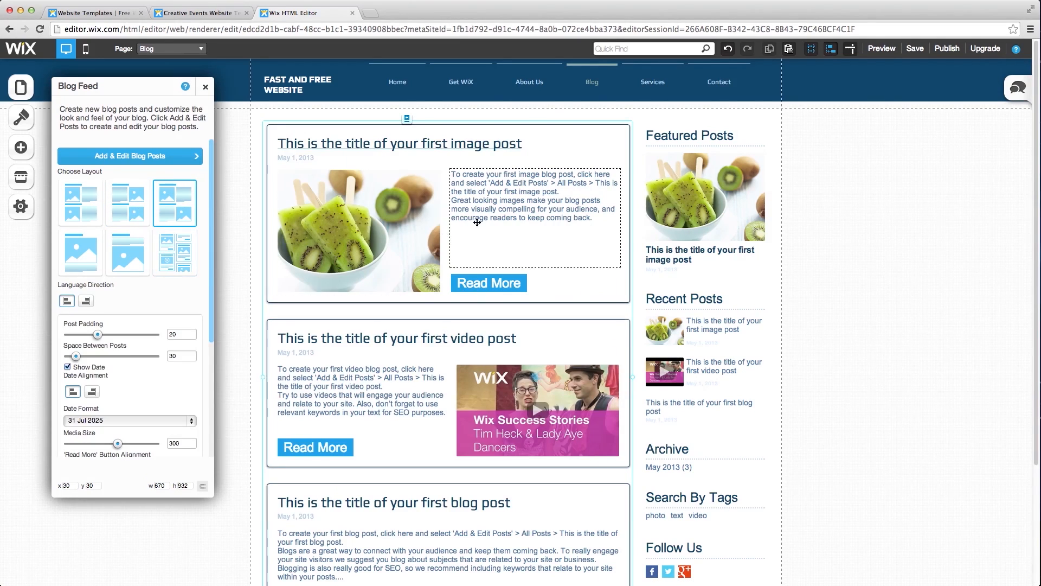
scroll(132, 268, down, 3)
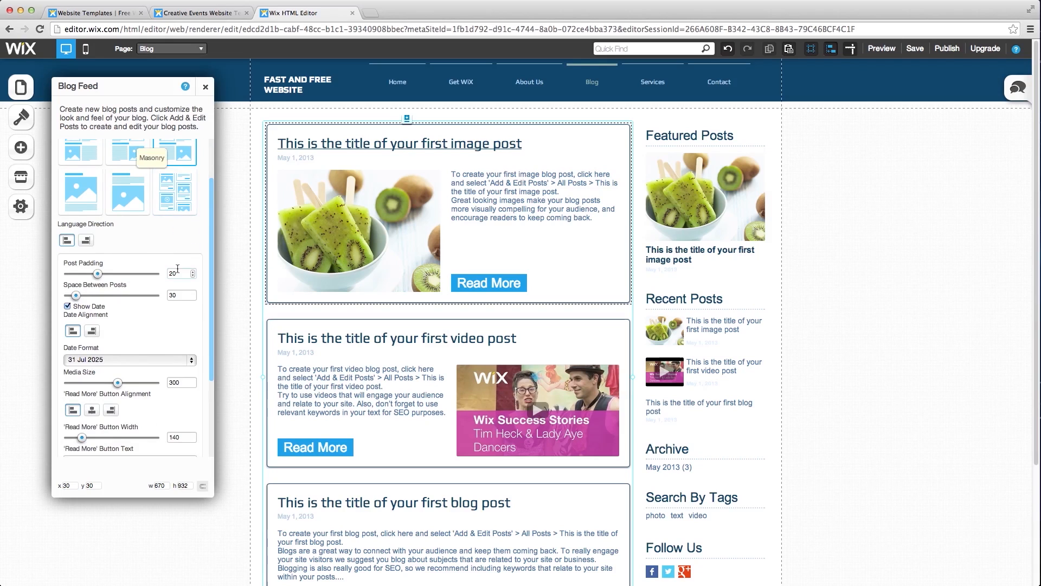
scroll(132, 268, down, 1)
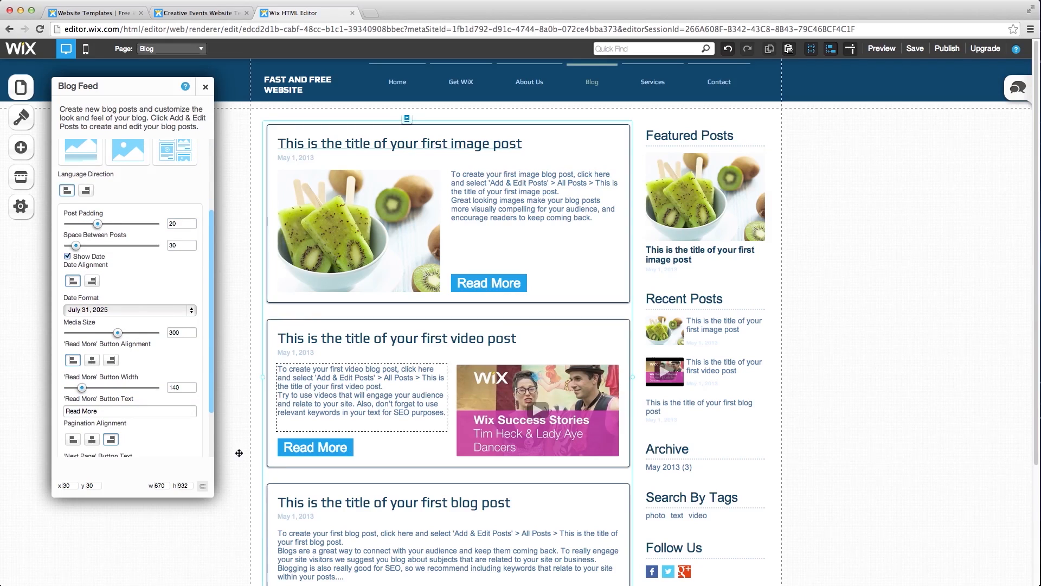
scroll(212, 428, down, 1)
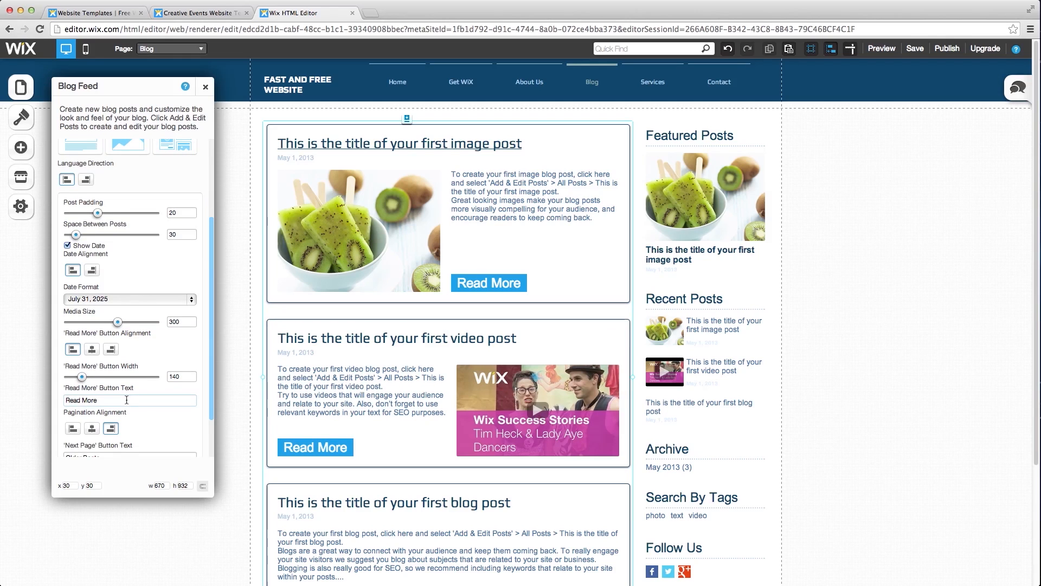
scroll(155, 395, down, 3)
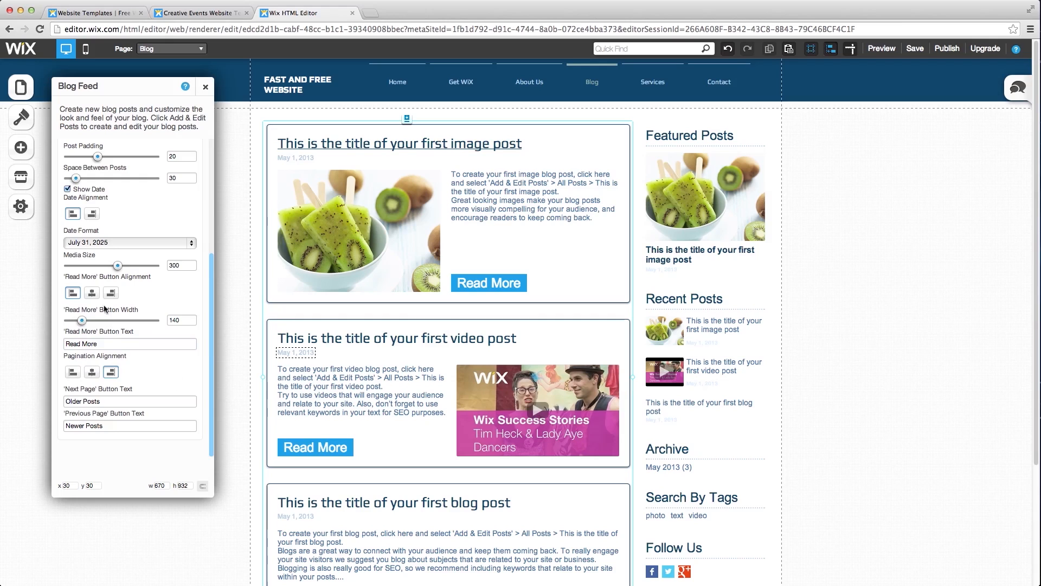
scroll(111, 278, up, 4)
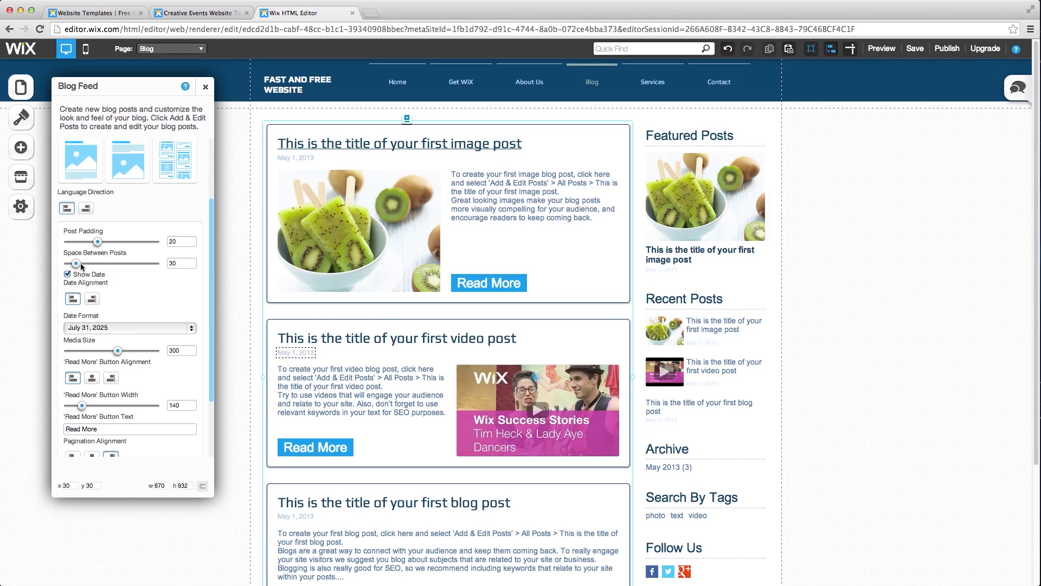
scroll(114, 272, up, 4)
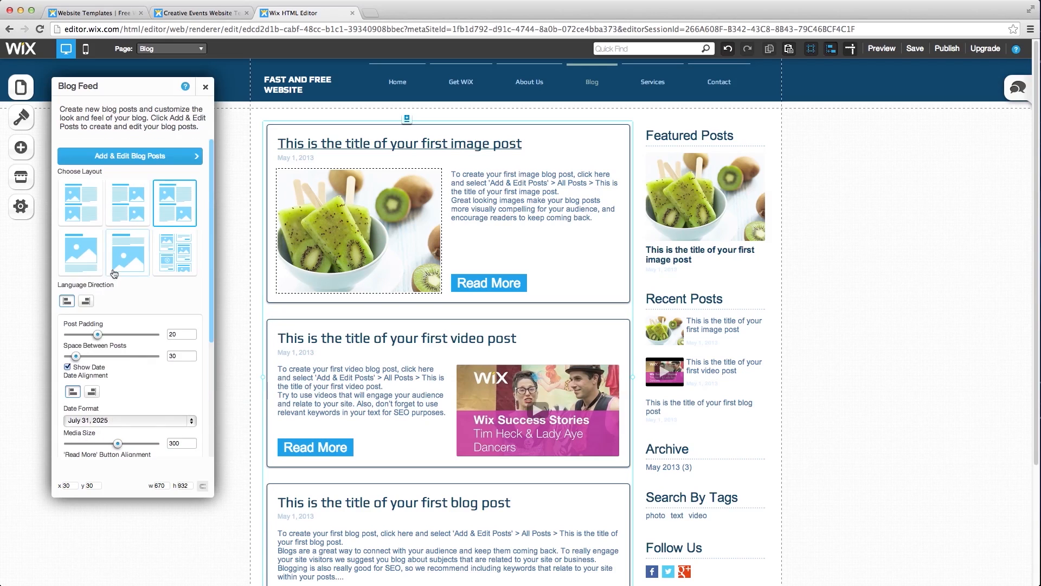
click(151, 158)
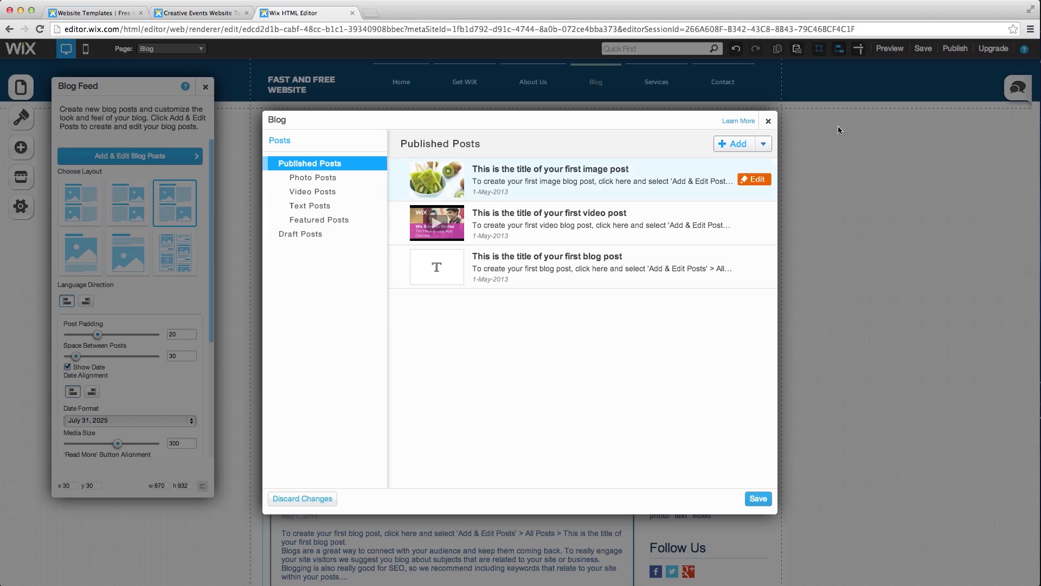
- Open the text-only post for editing, save the blog posts, and confirm Saved Successfully
click(760, 146)
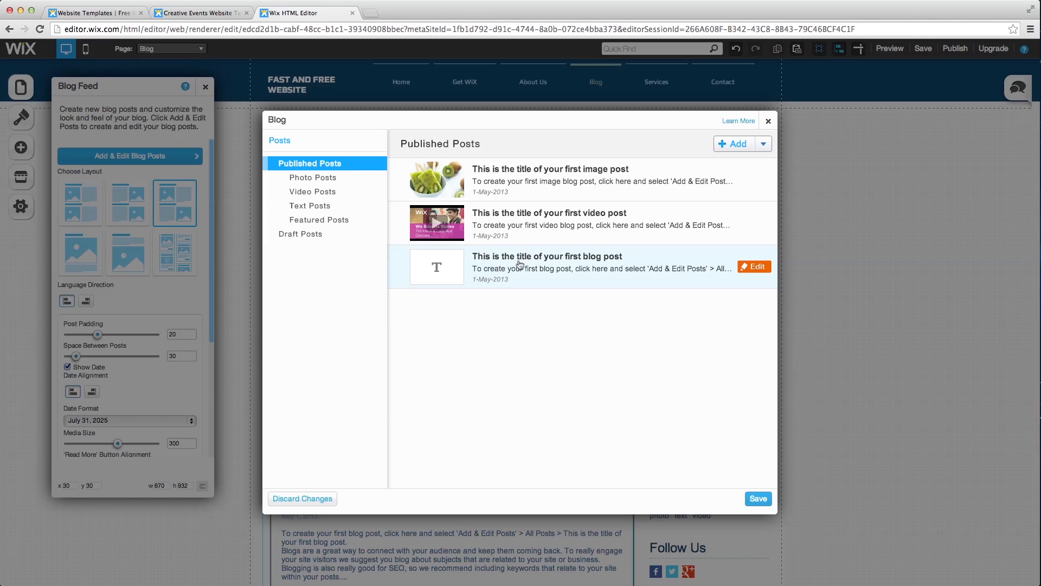
click(757, 267)
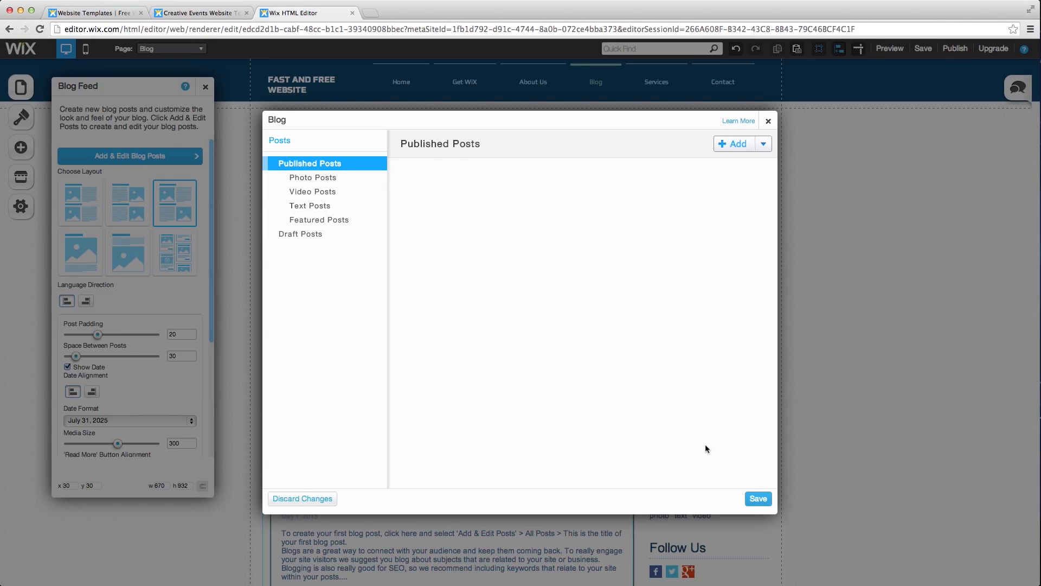
click(762, 496)
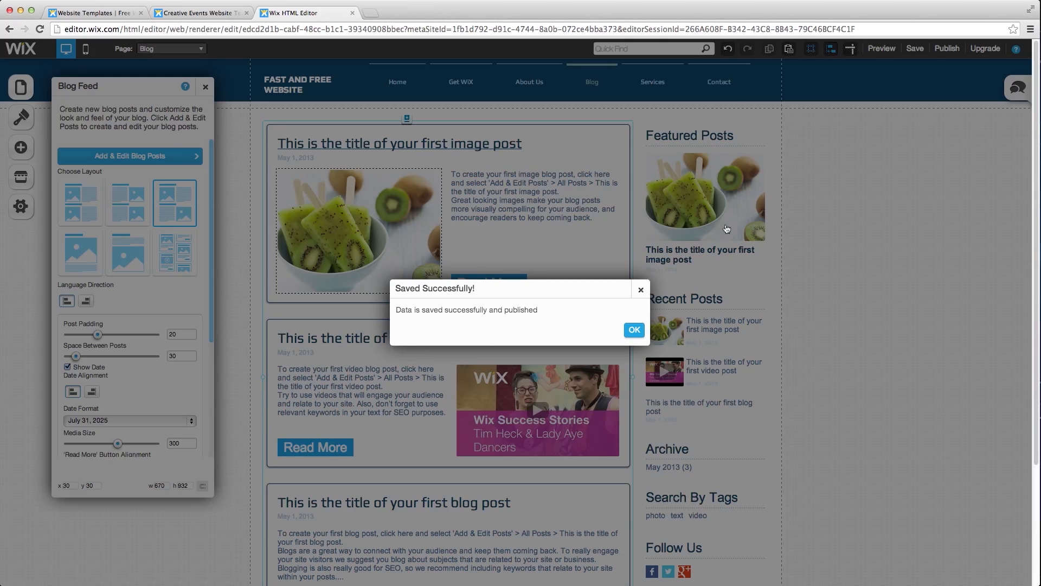
click(628, 333)
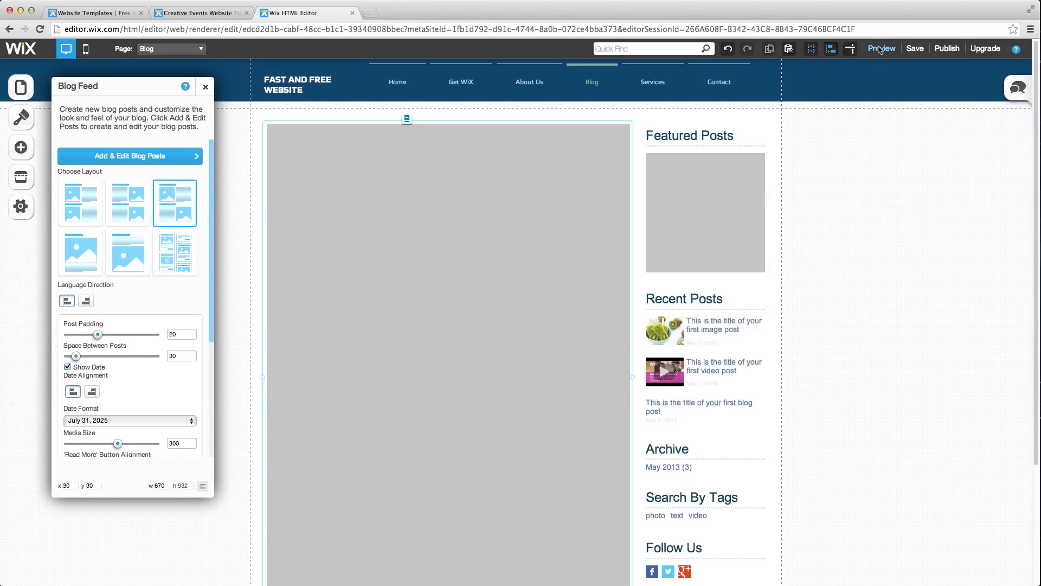
click(880, 49)
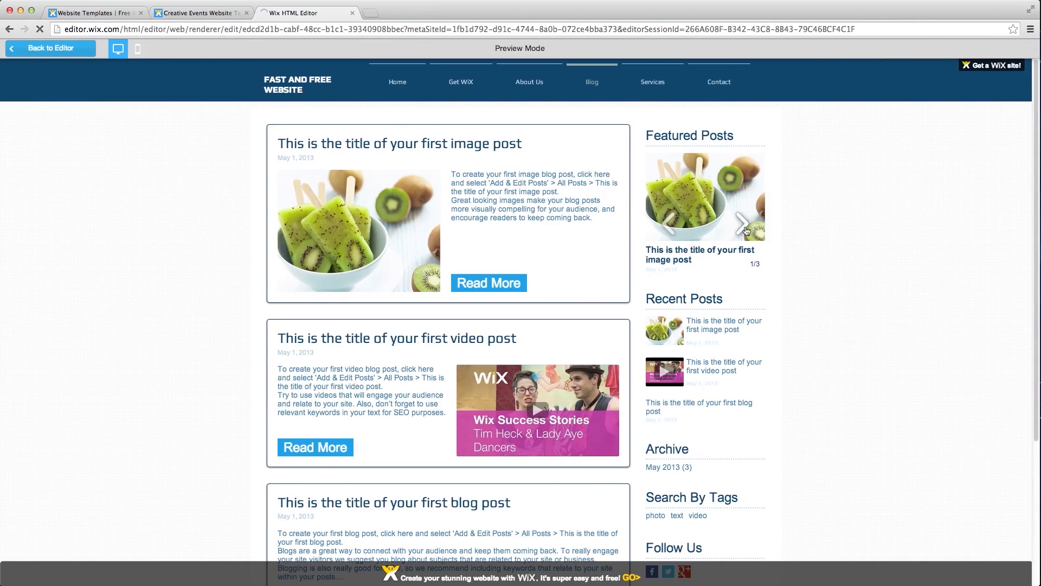
click(741, 223)
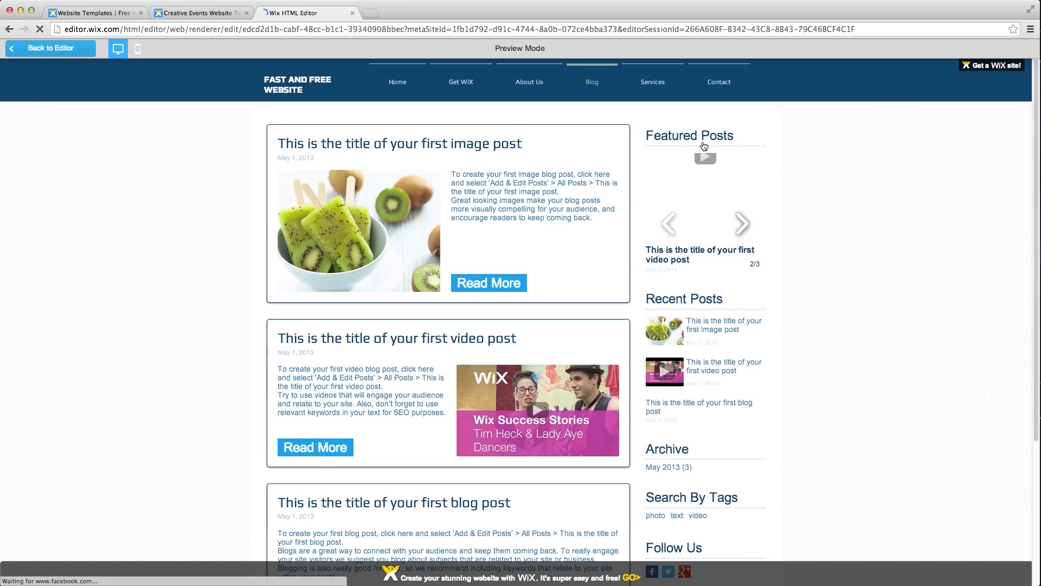
click(743, 233)
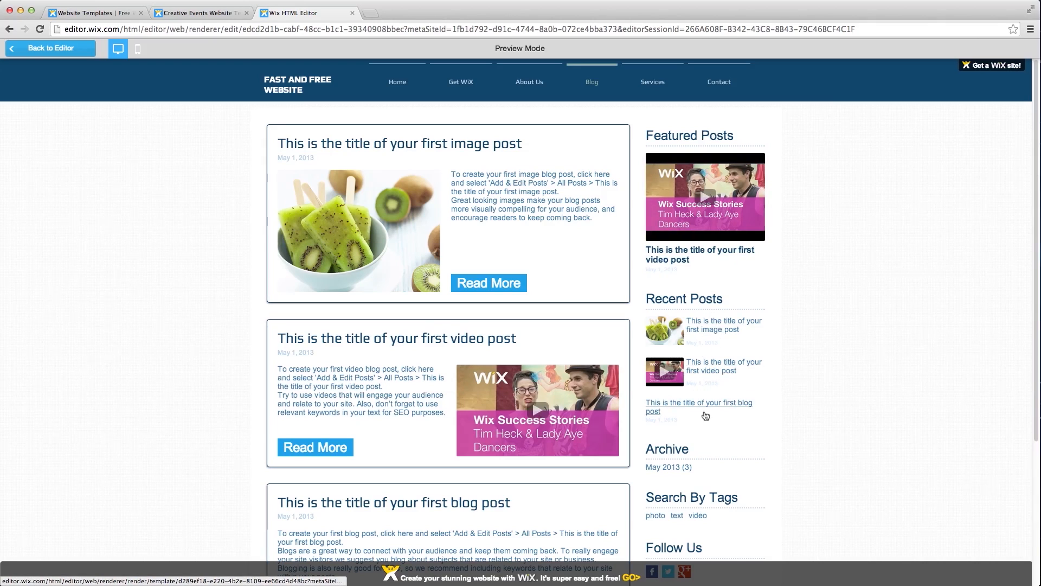
scroll(659, 432, down, 1)
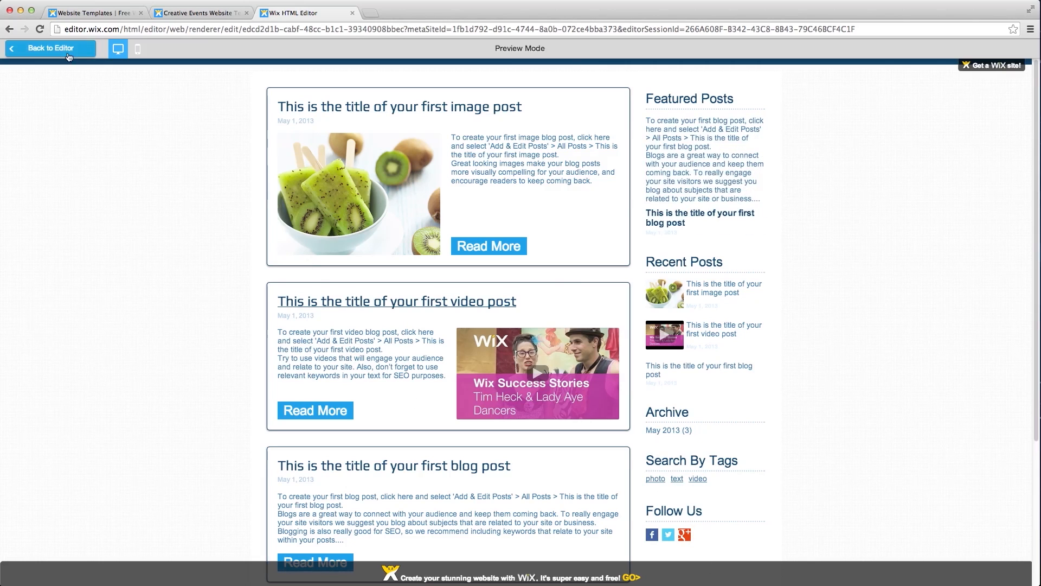
click(52, 48)
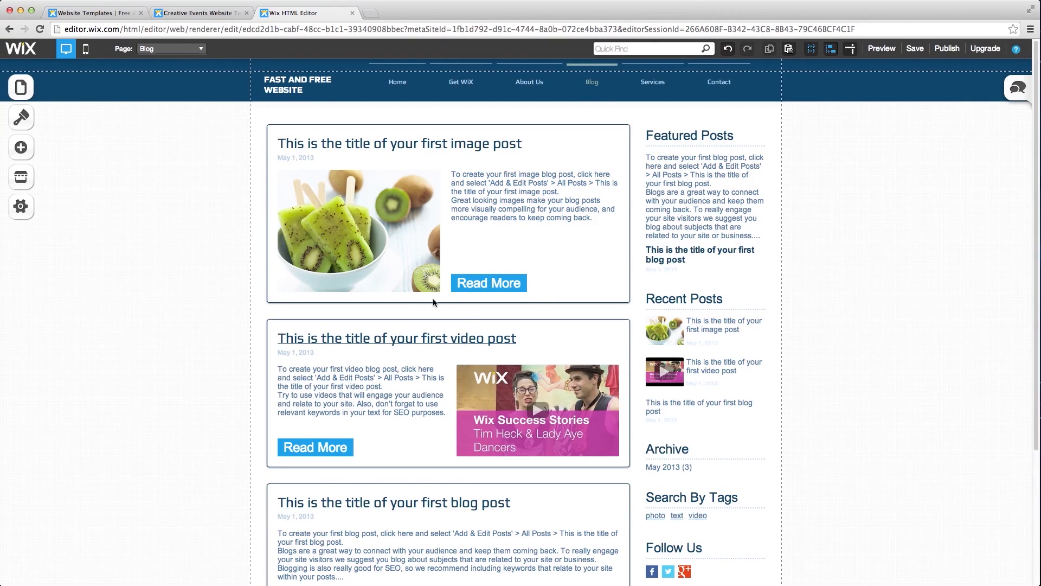
- Select the Follow Us heading together with its social icons in the Blog sidebar and delete them
scroll(434, 302, down, 3)
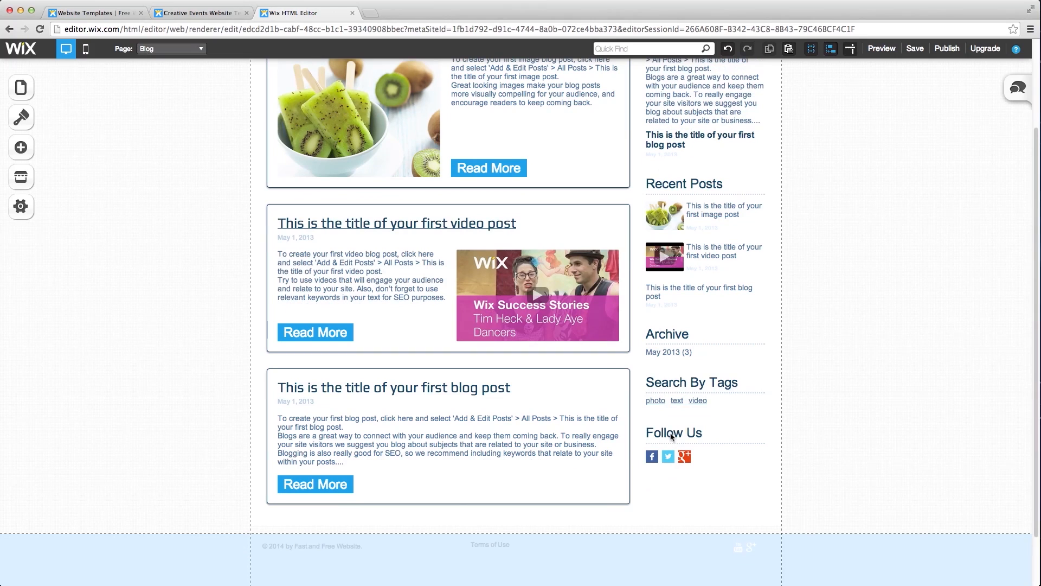
click(673, 434)
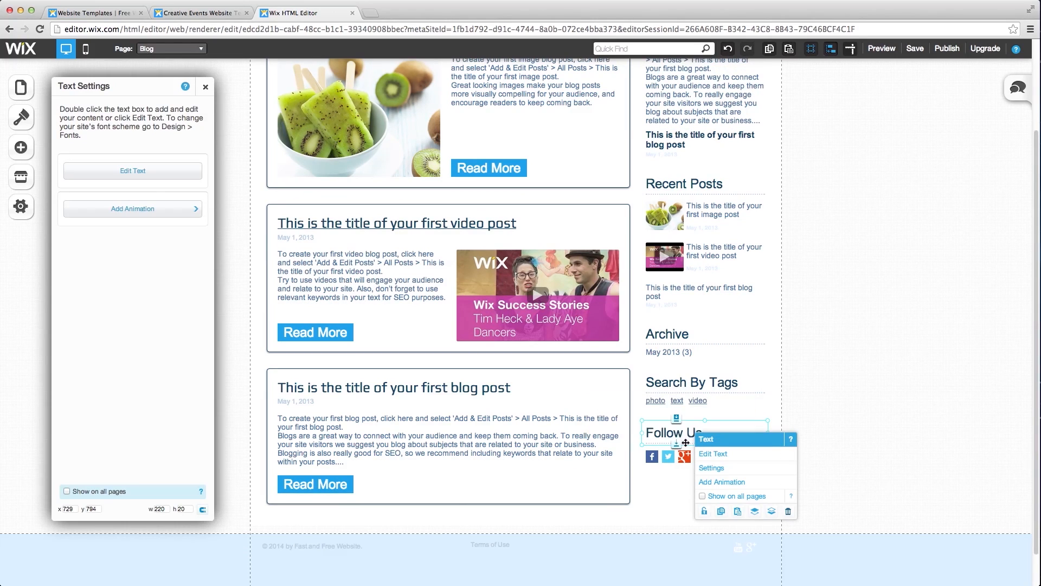
shift+click(684, 455)
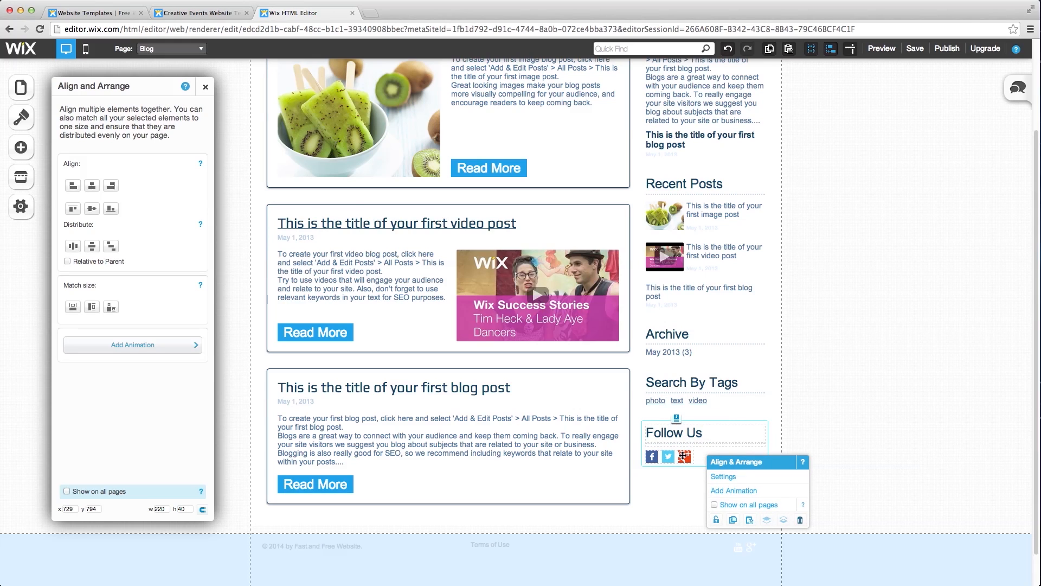
key(Delete)
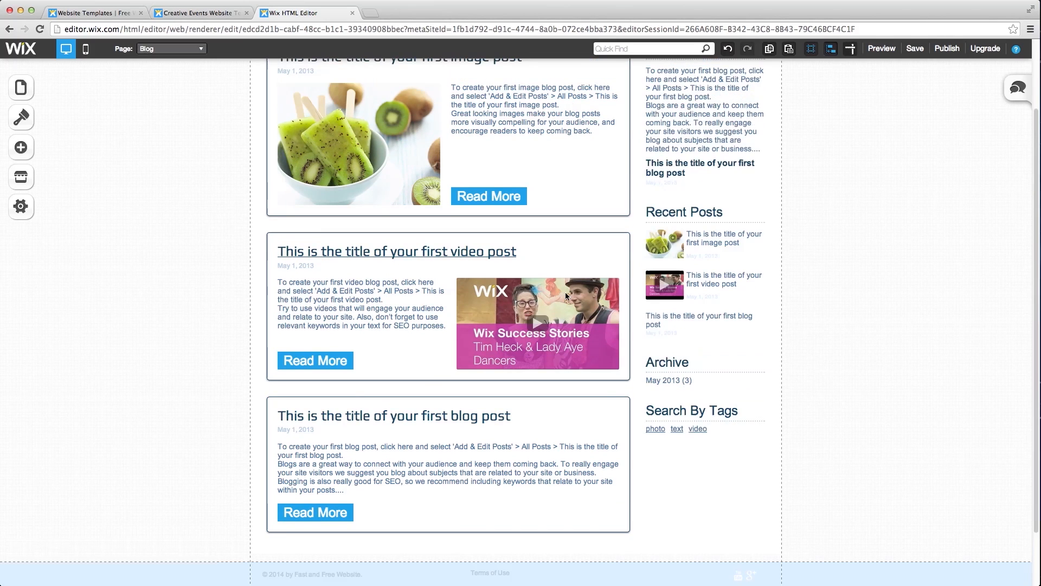
scroll(565, 295, up, 2)
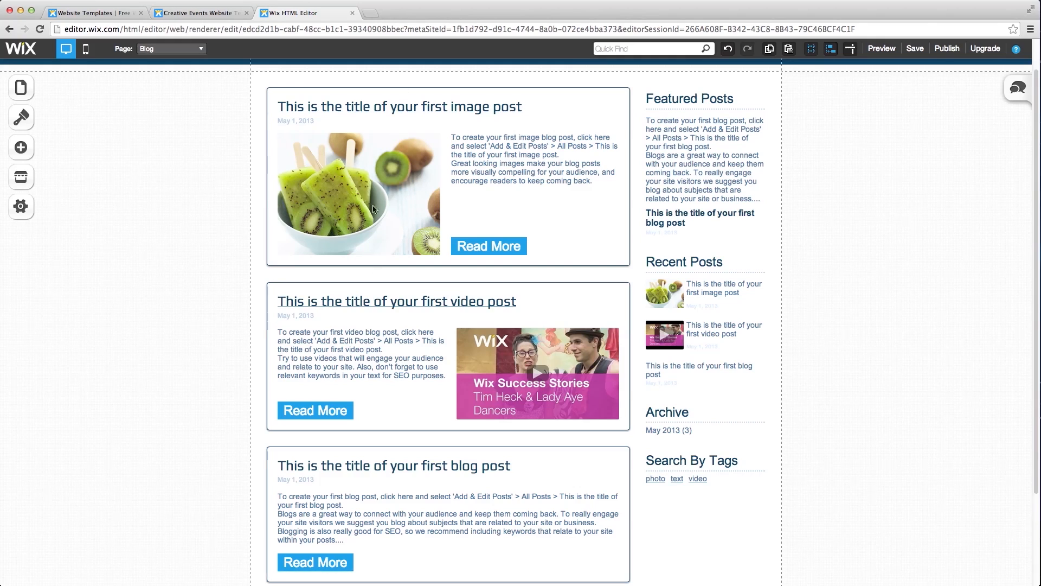
- On the Single Post page, delete the Follow Us heading, social icons and Facebook Comments box
click(190, 49)
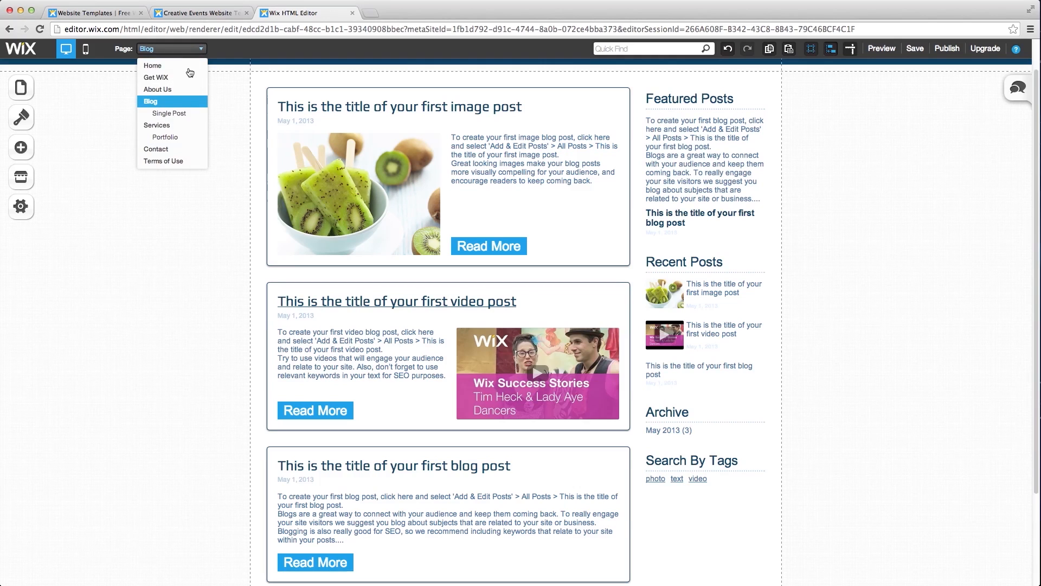
click(182, 114)
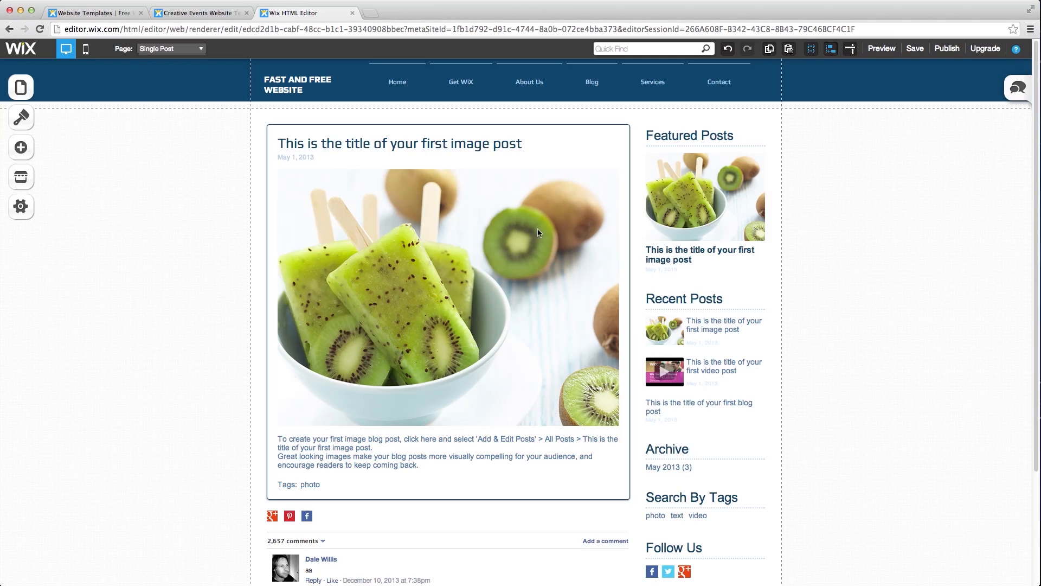
scroll(640, 297, down, 3)
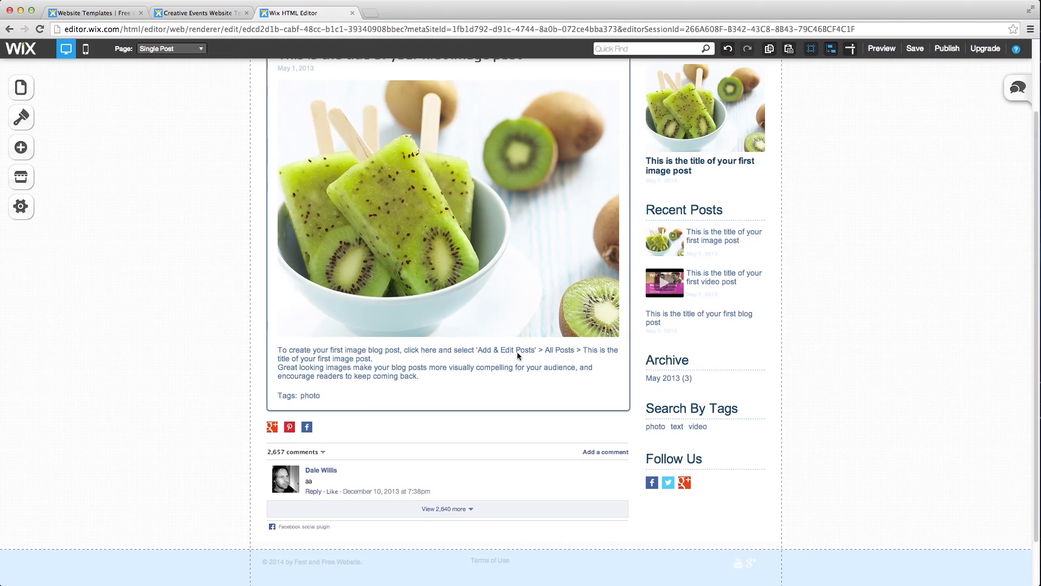
click(665, 457)
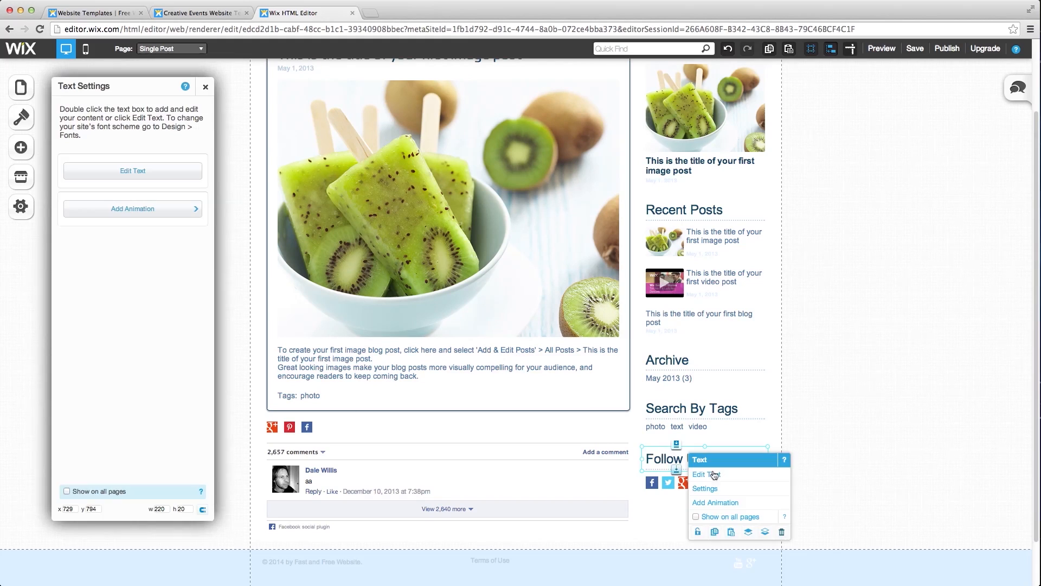
shift+click(656, 481)
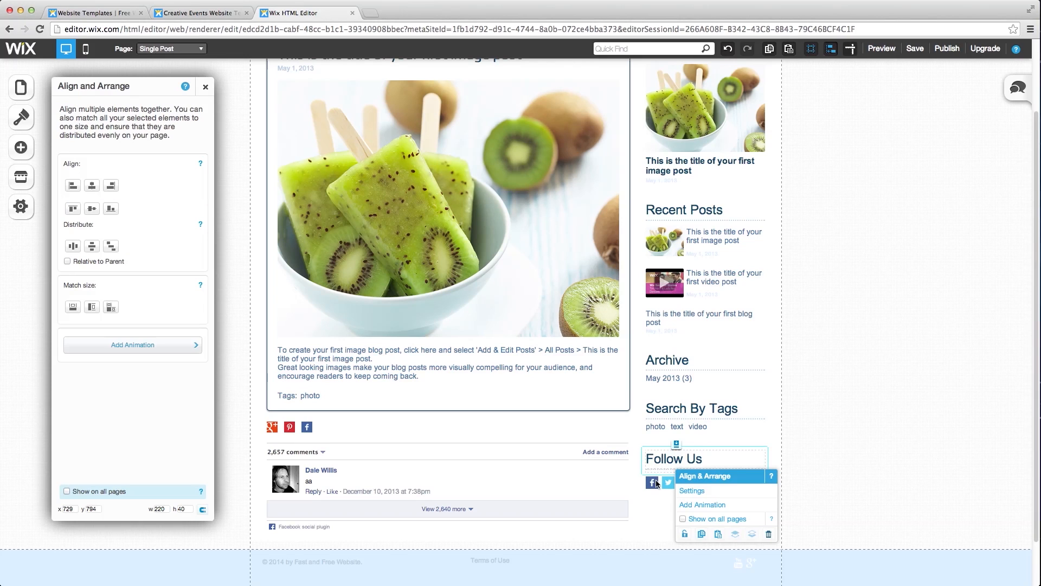
key(Delete)
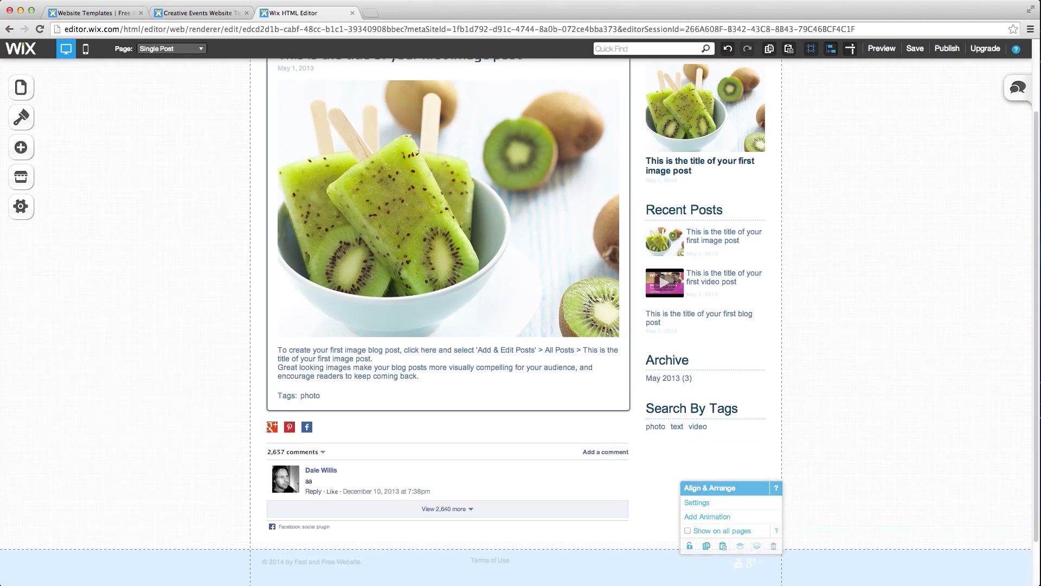
click(403, 456)
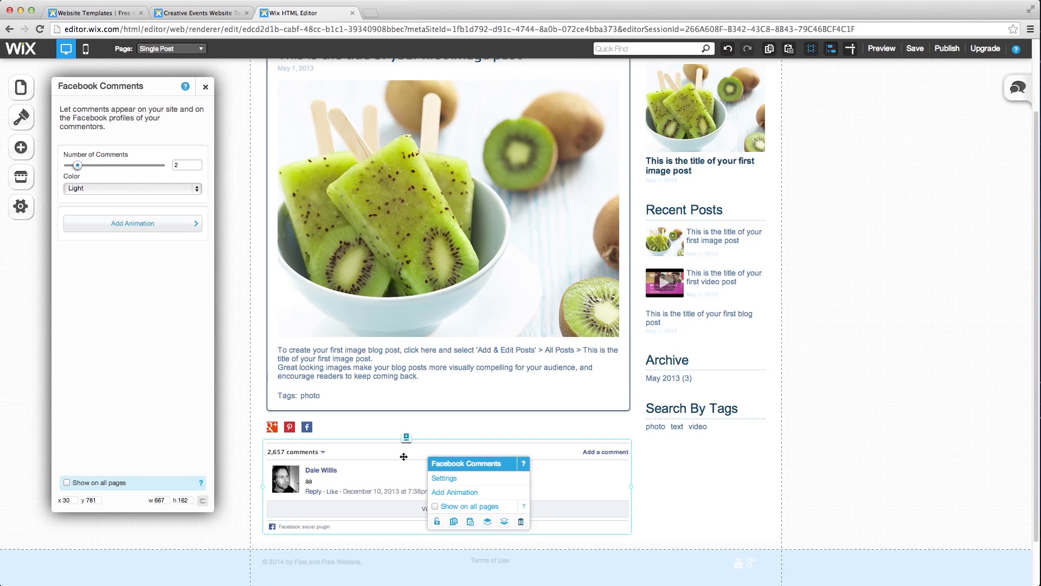
key(Delete)
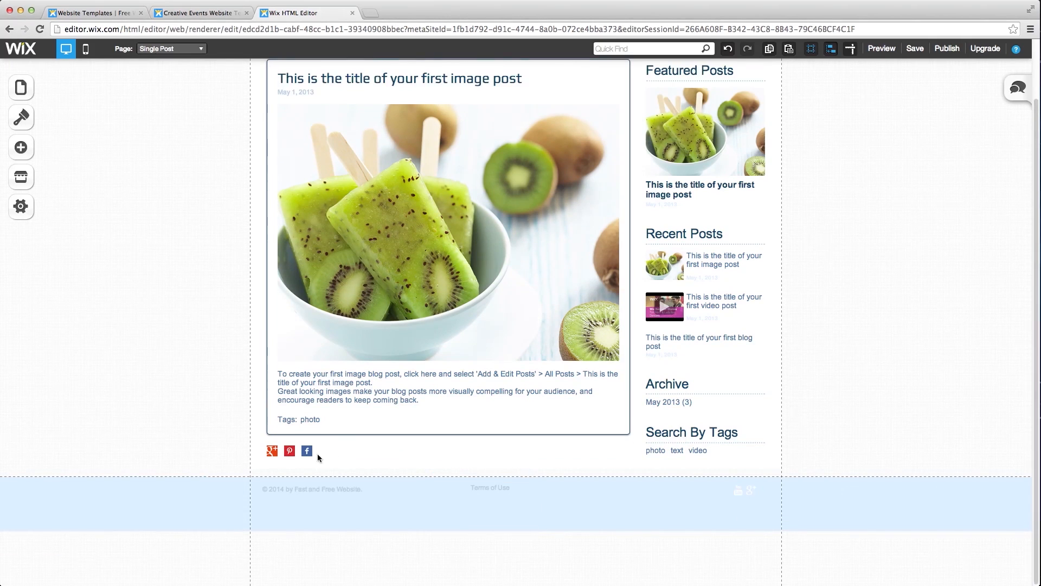
click(24, 147)
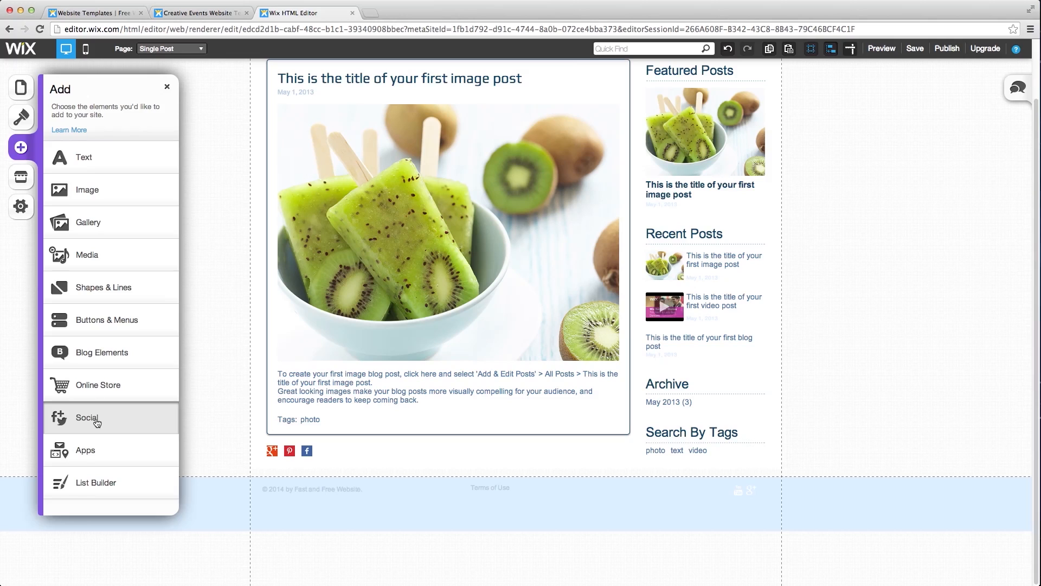
click(91, 417)
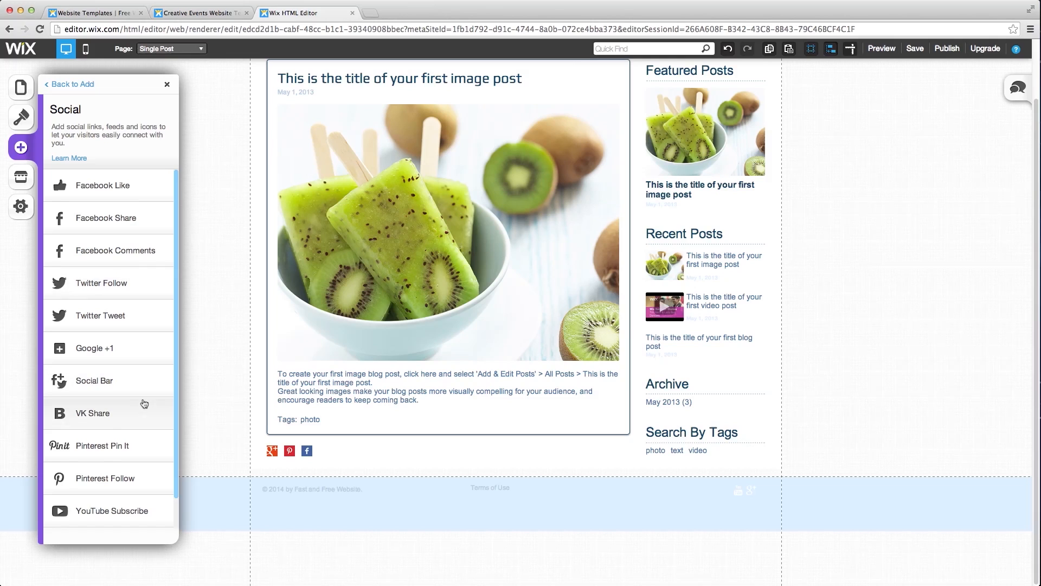
scroll(142, 423, down, 1)
scroll(140, 261, up, 1)
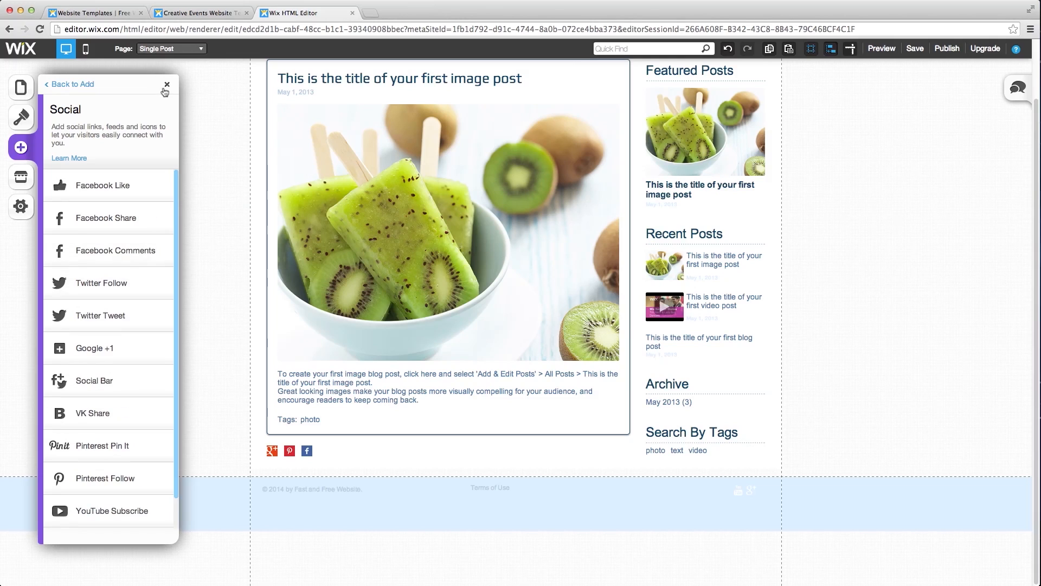
click(167, 85)
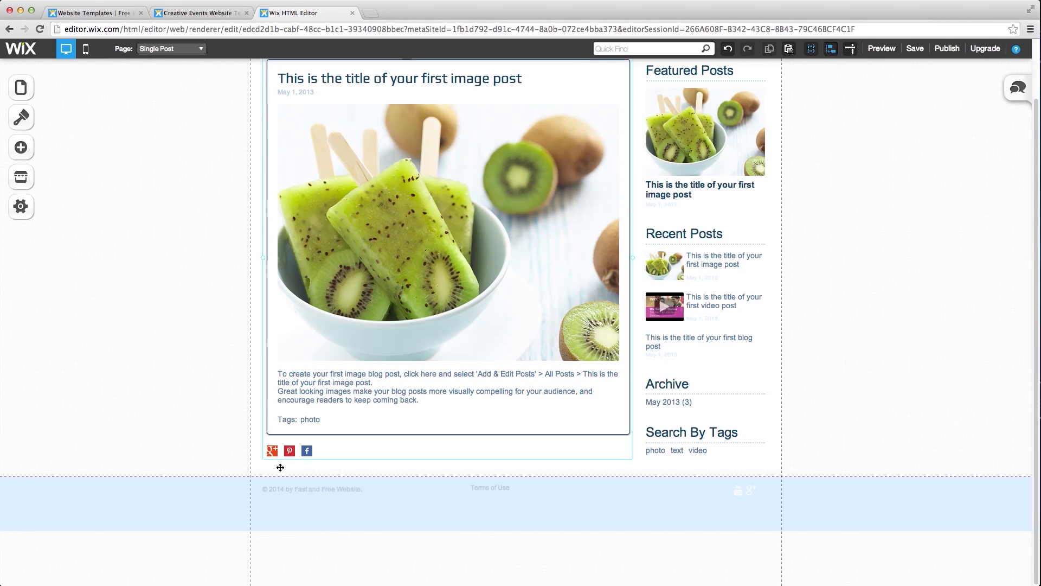
- In the single post settings, hide the Google+, Pinterest and Facebook share icons and the tags line
click(293, 449)
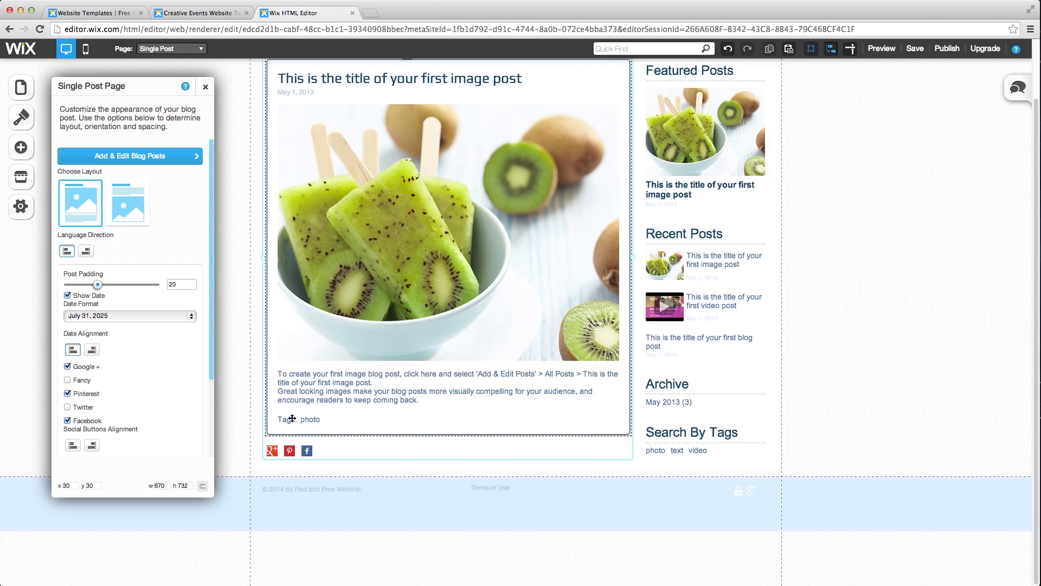
click(67, 367)
click(68, 394)
scroll(67, 391, down, 1)
click(67, 412)
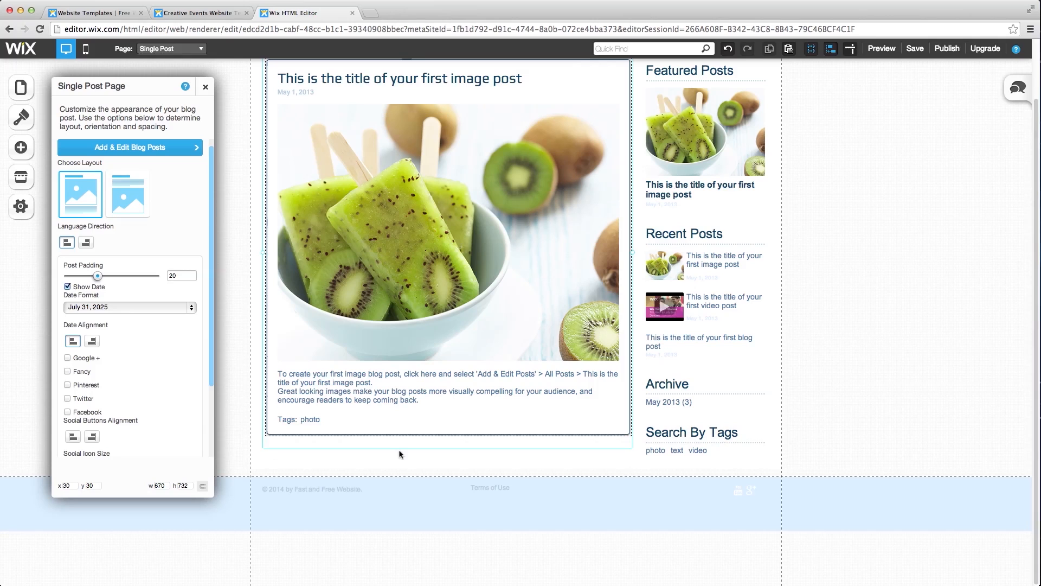
scroll(176, 422, down, 3)
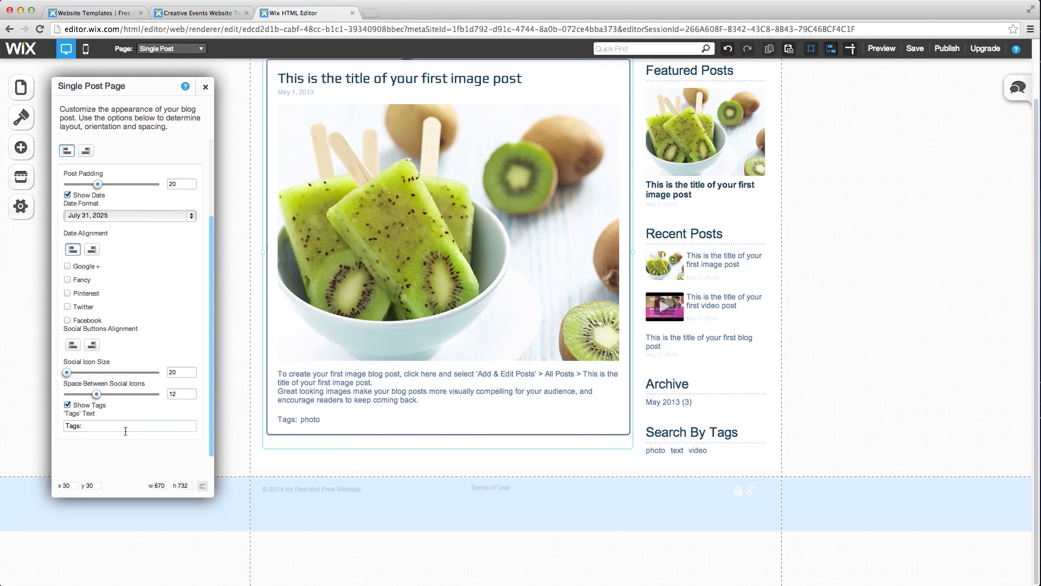
click(68, 405)
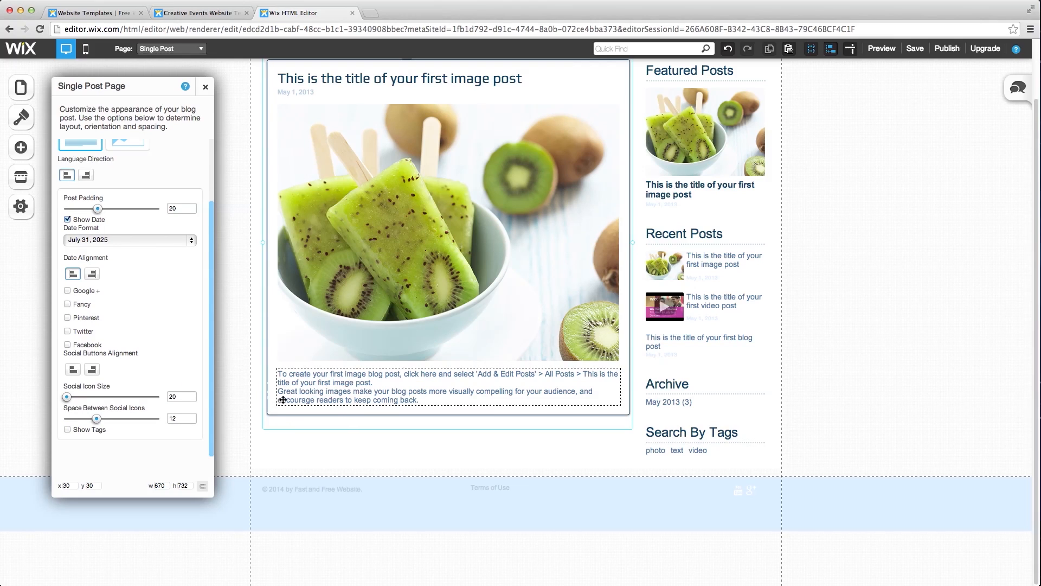
- Set the single post layout to 'Media below text' so text sits above the image
scroll(87, 402, up, 3)
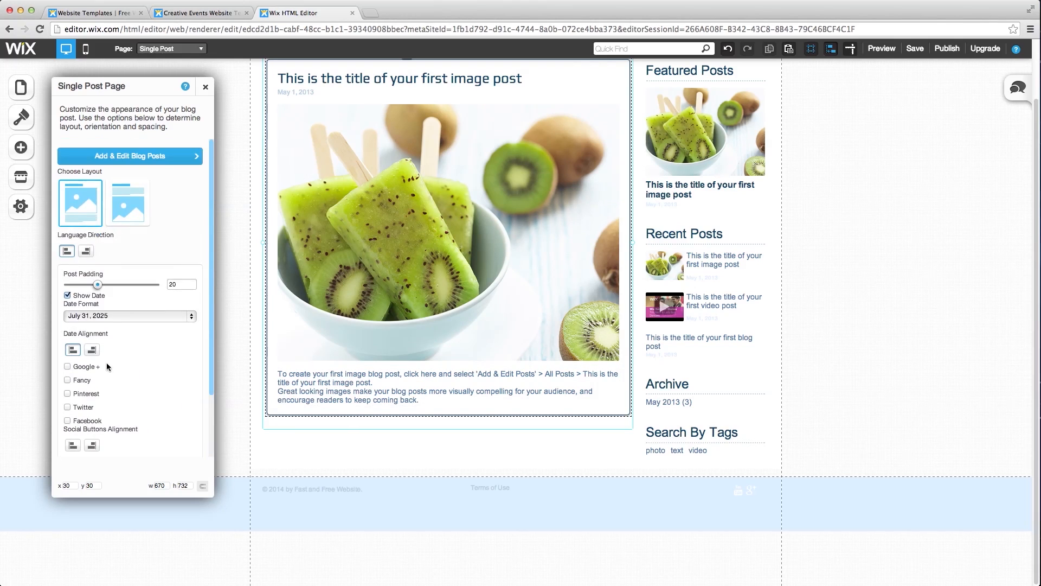
click(128, 218)
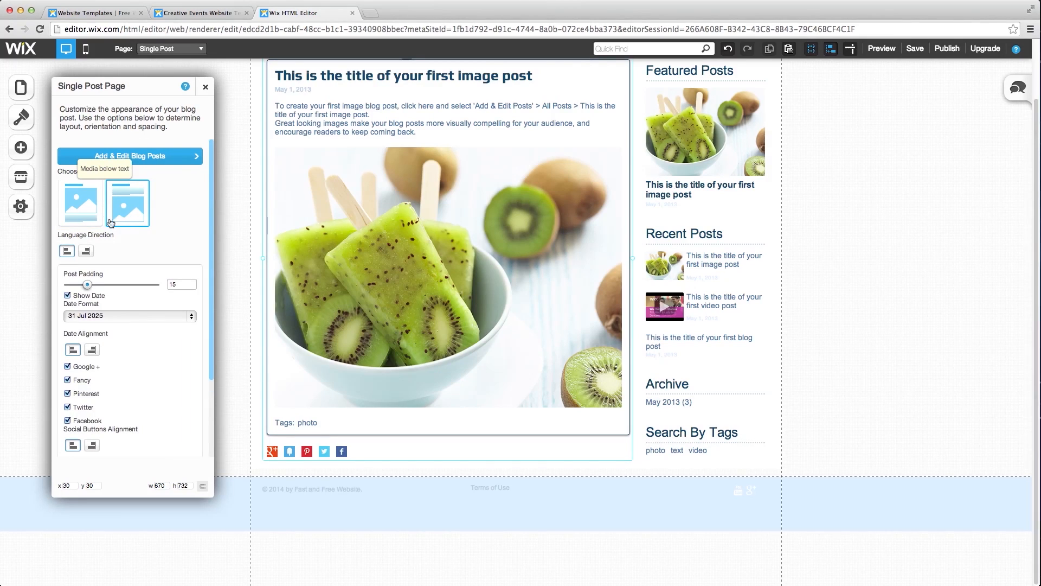
click(92, 213)
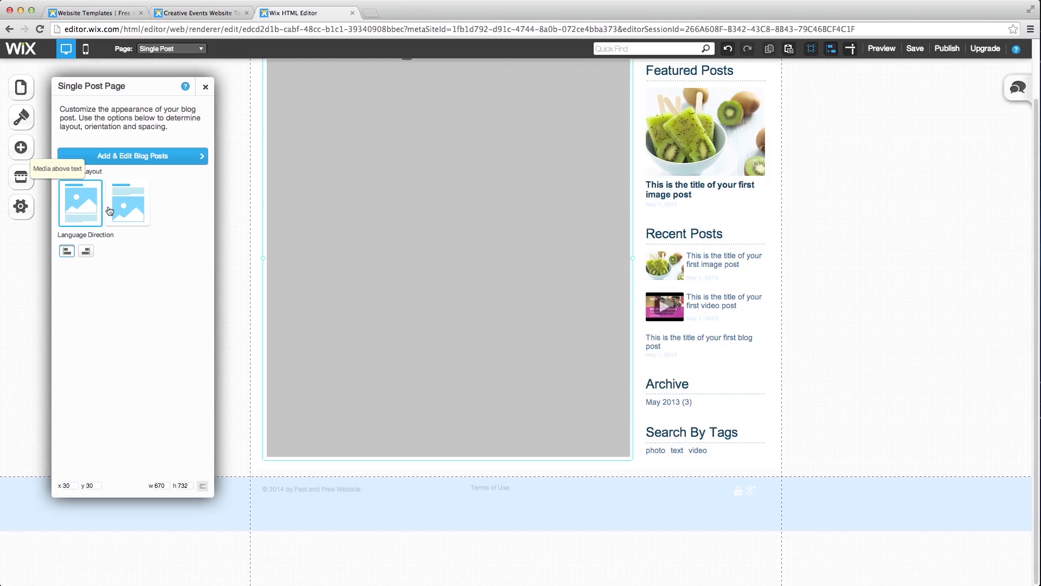
click(116, 208)
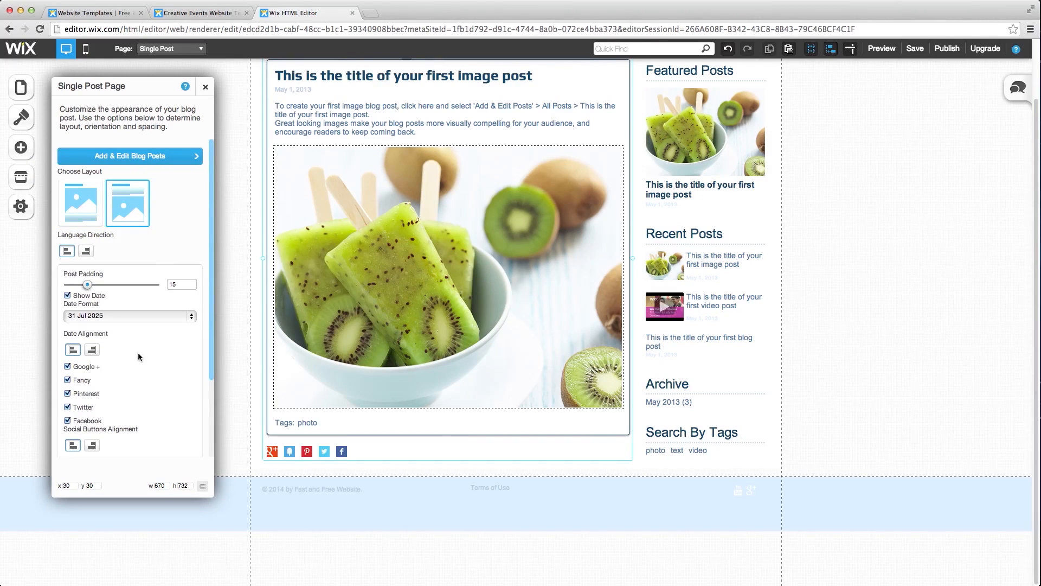
- Turn off the Google+, Fancy, Pinterest, Twitter and Facebook share options, and hide the tags
click(67, 366)
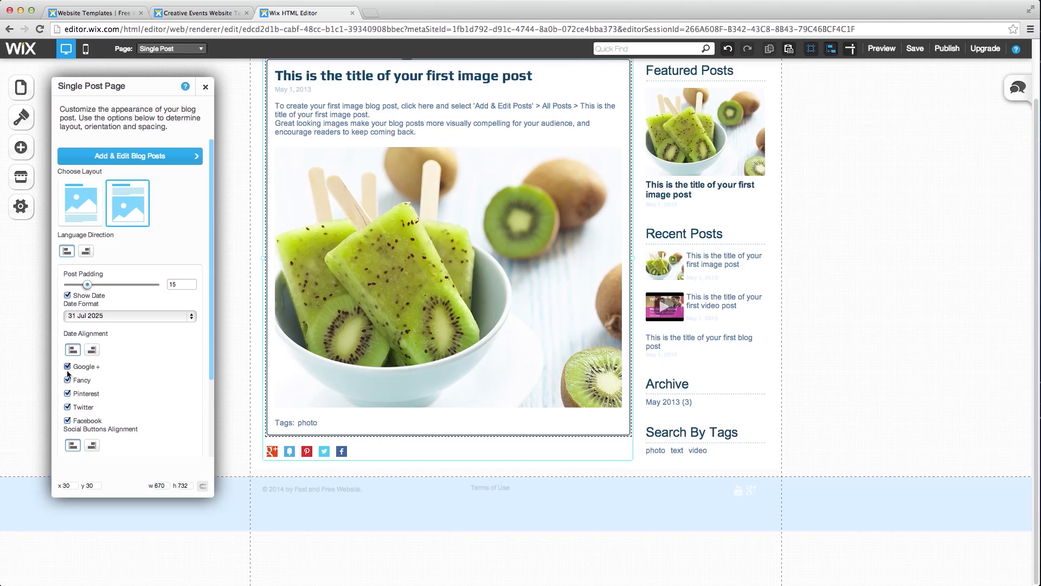
click(67, 380)
click(67, 394)
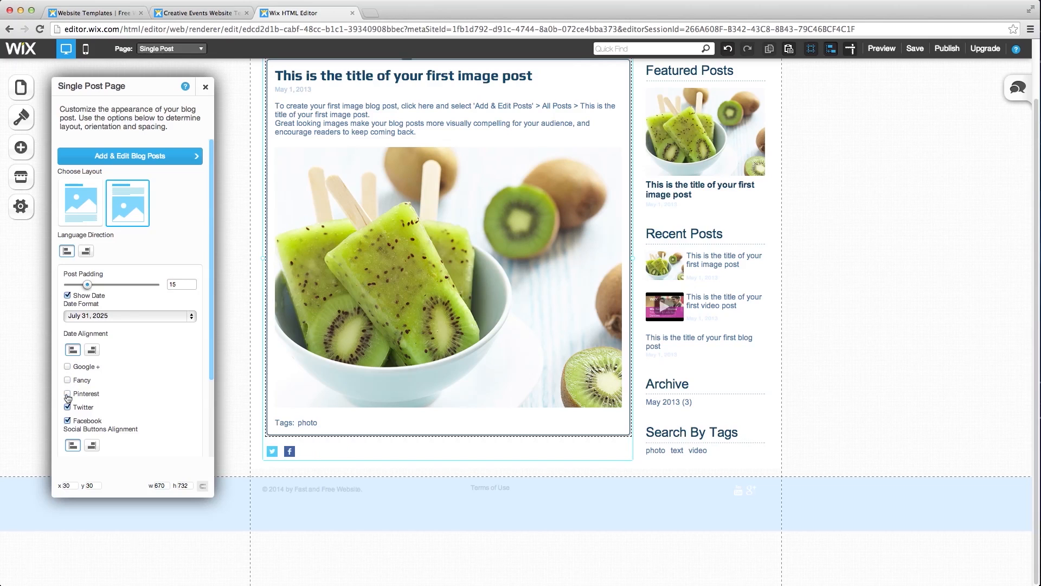
click(67, 407)
click(67, 420)
scroll(68, 415, down, 4)
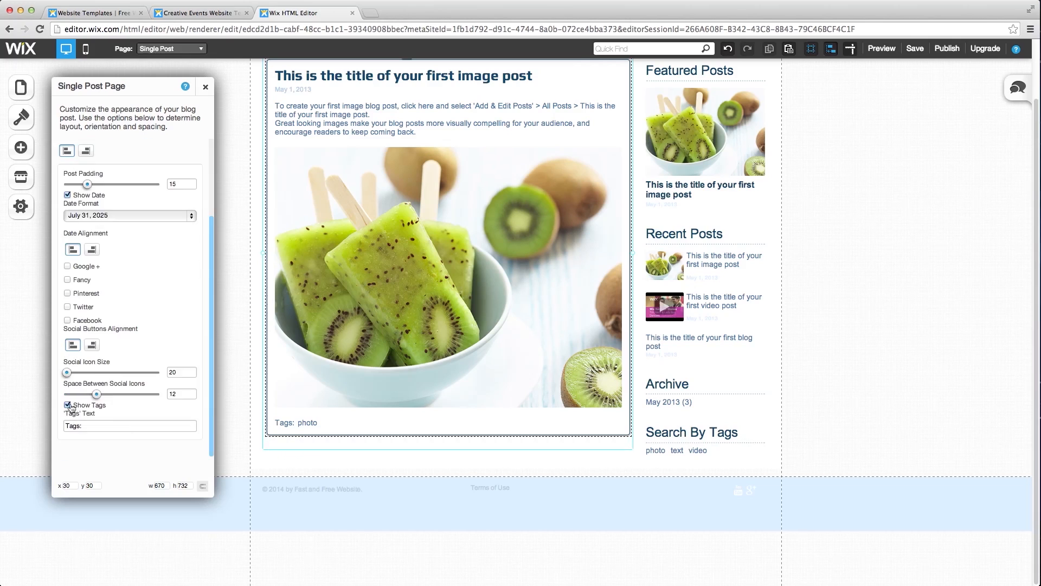
click(67, 406)
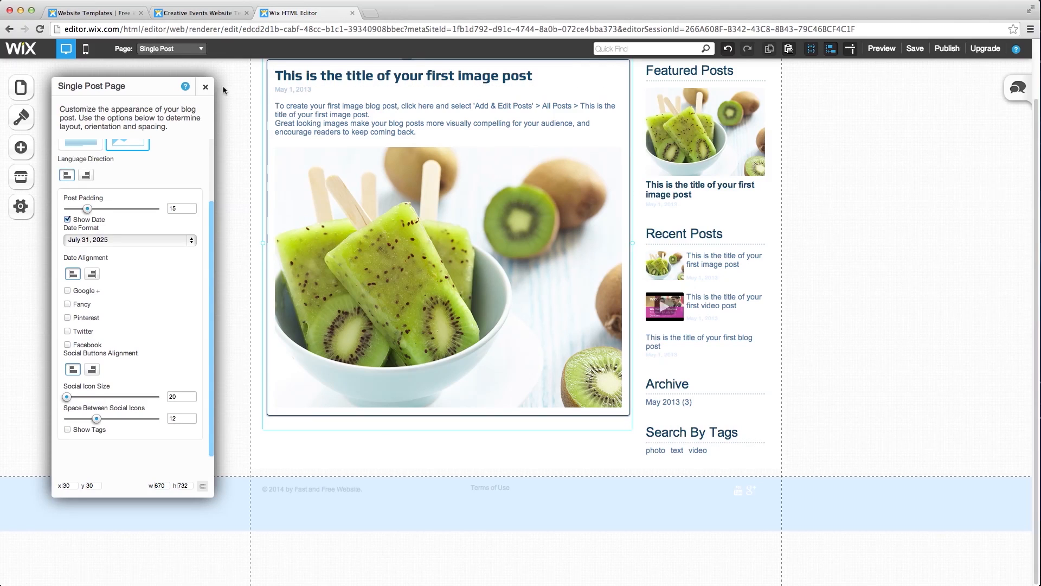
scroll(150, 330, up, 3)
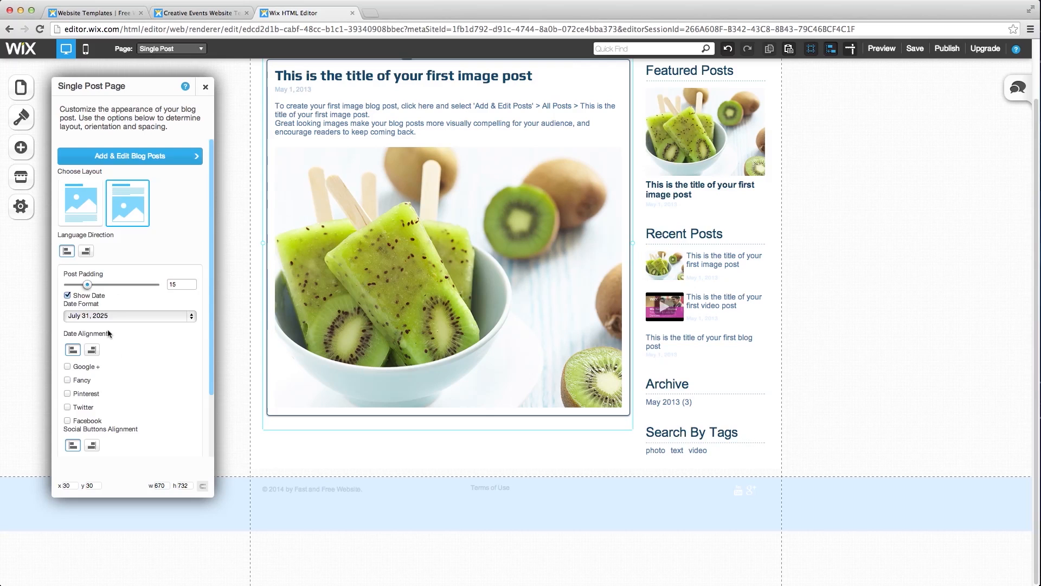
scroll(109, 336, down, 3)
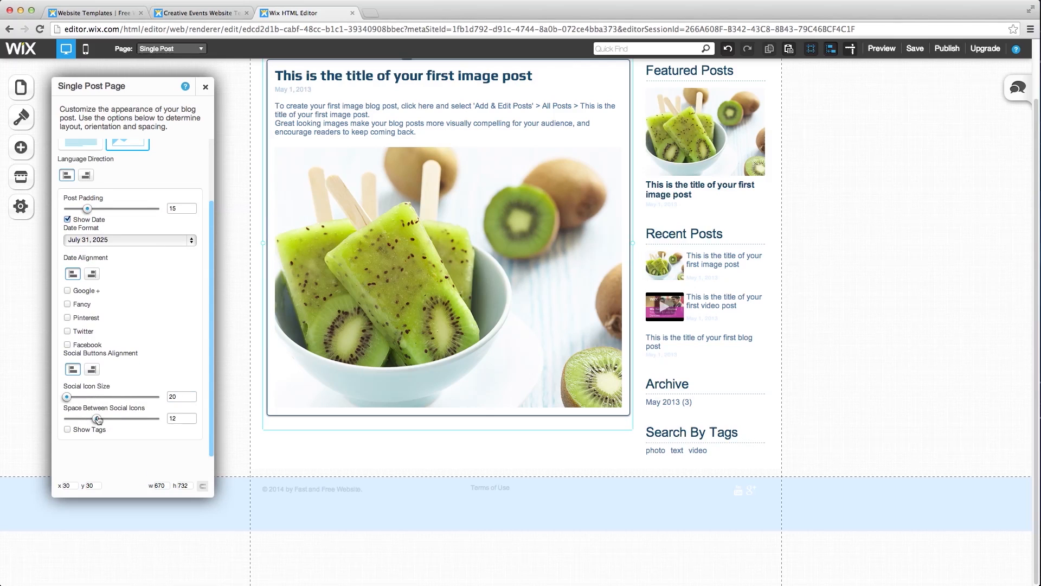
scroll(120, 372, up, 3)
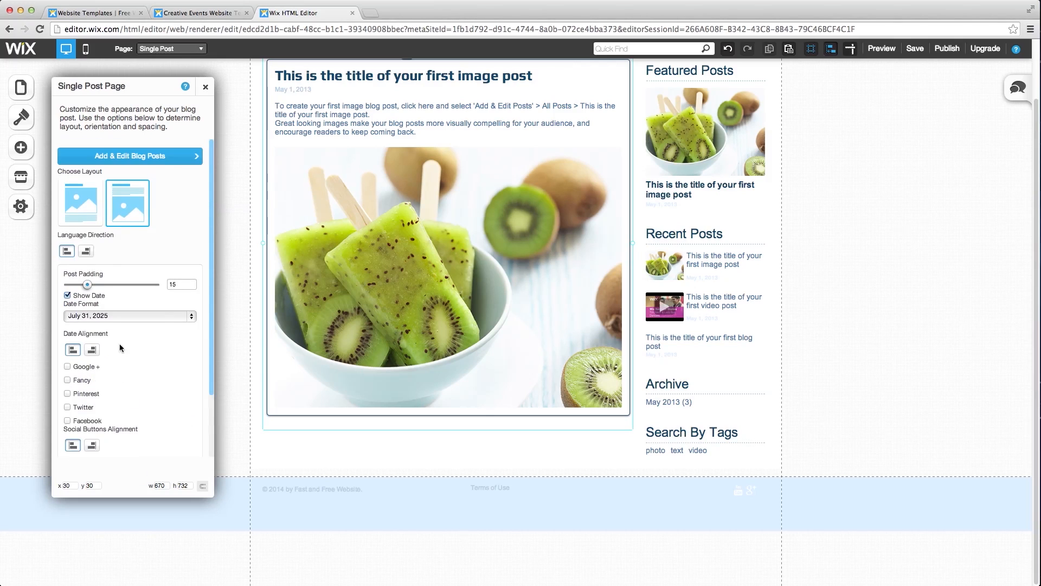
- Close the single post settings and switch to the Blog page
click(206, 87)
scroll(330, 234, up, 3)
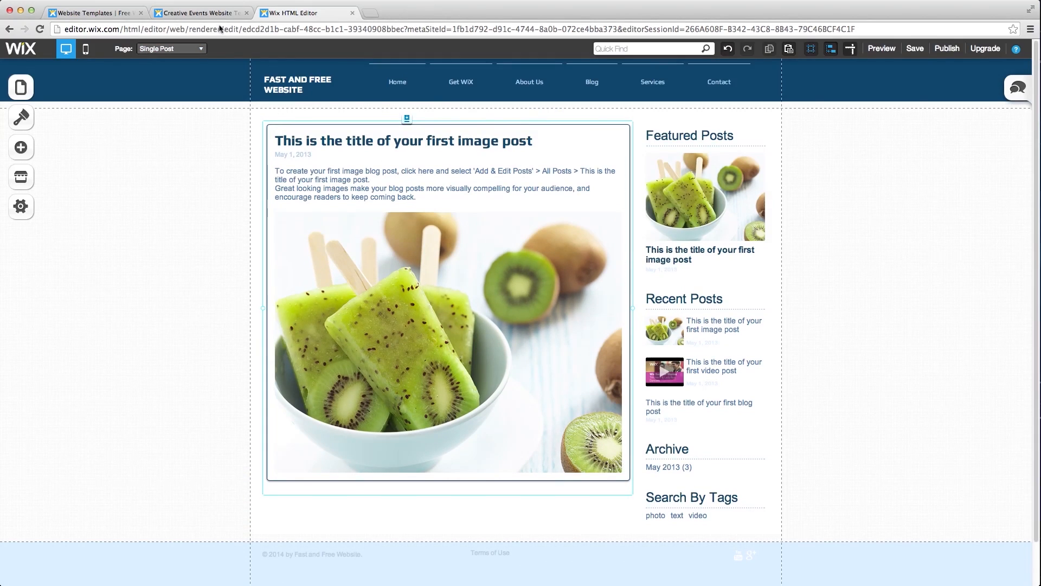
click(202, 49)
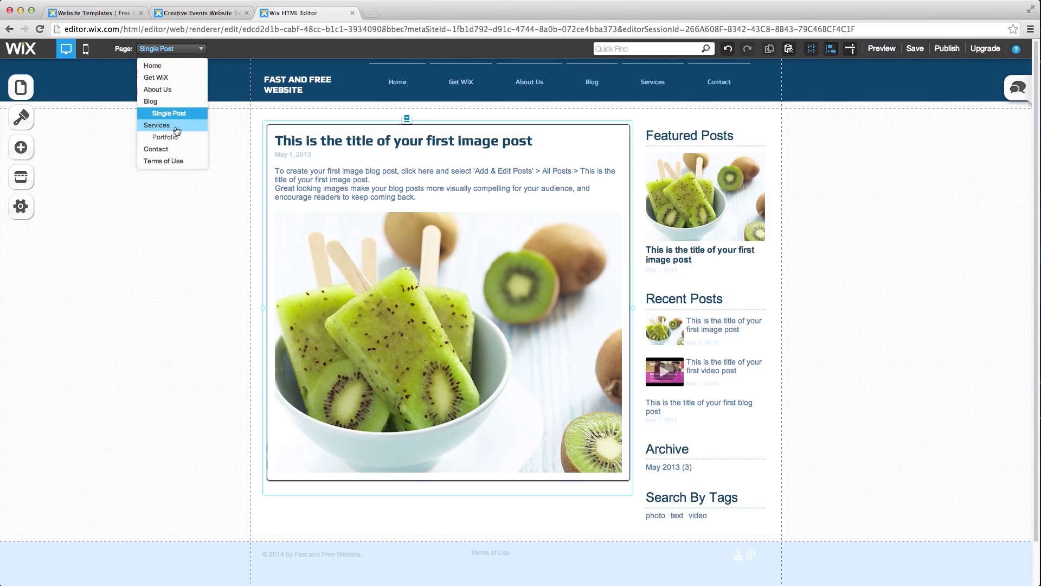
click(170, 102)
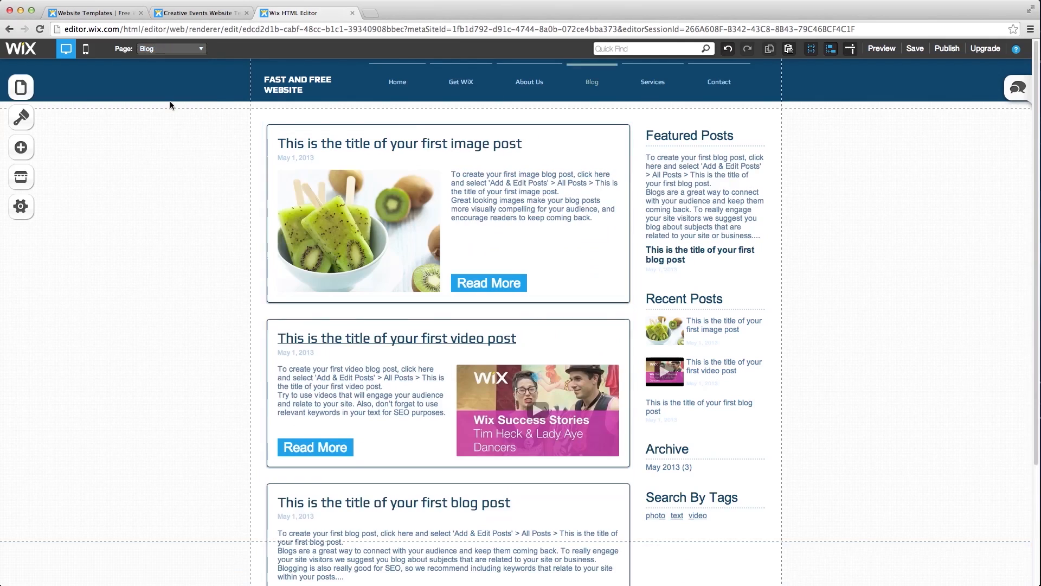
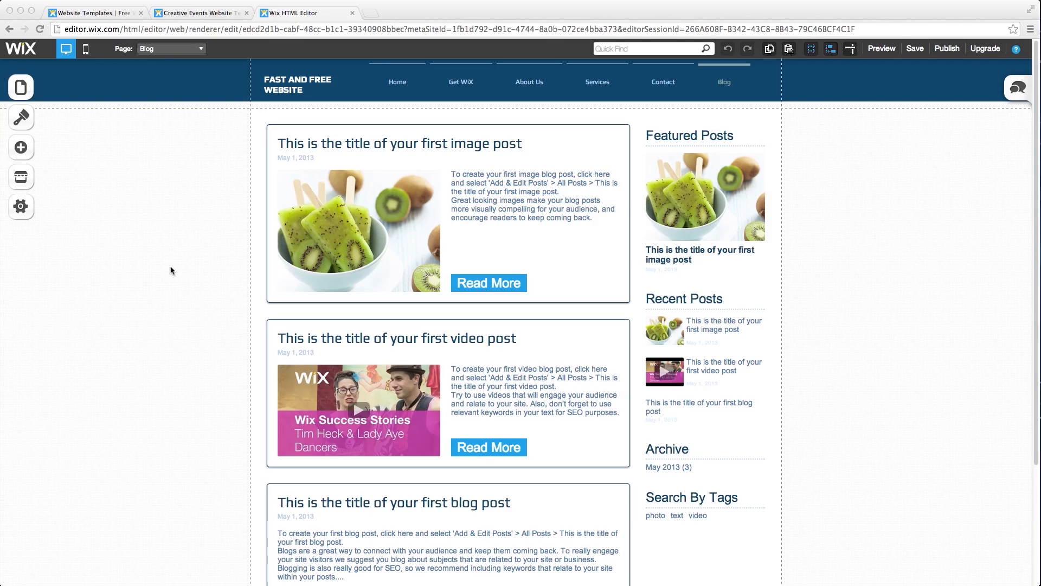
- Start a new page from the Slideshow gallery layout after trying the Grid, Large Grid and Portfolio layouts
click(20, 97)
click(21, 93)
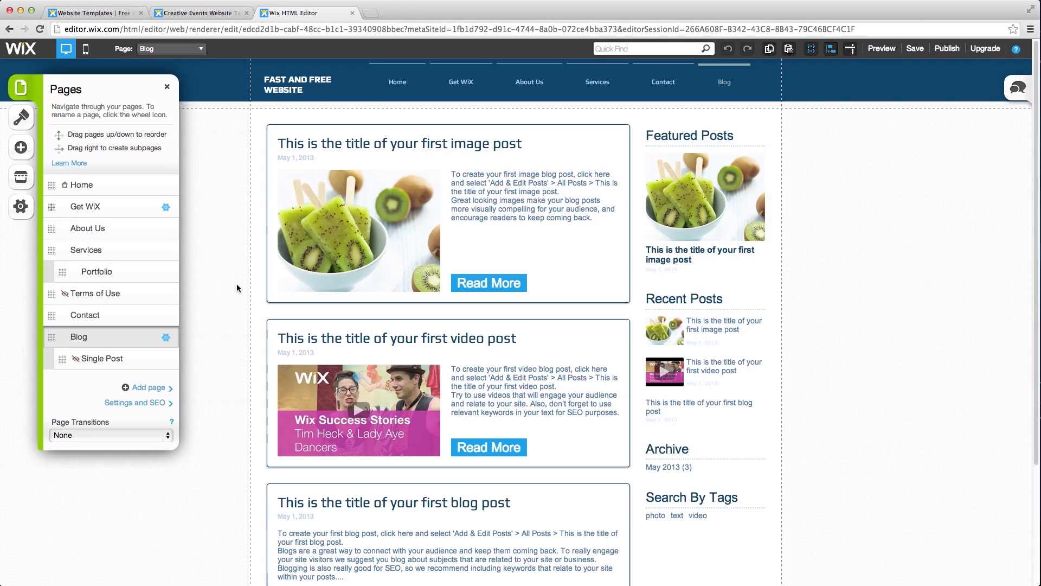
click(154, 387)
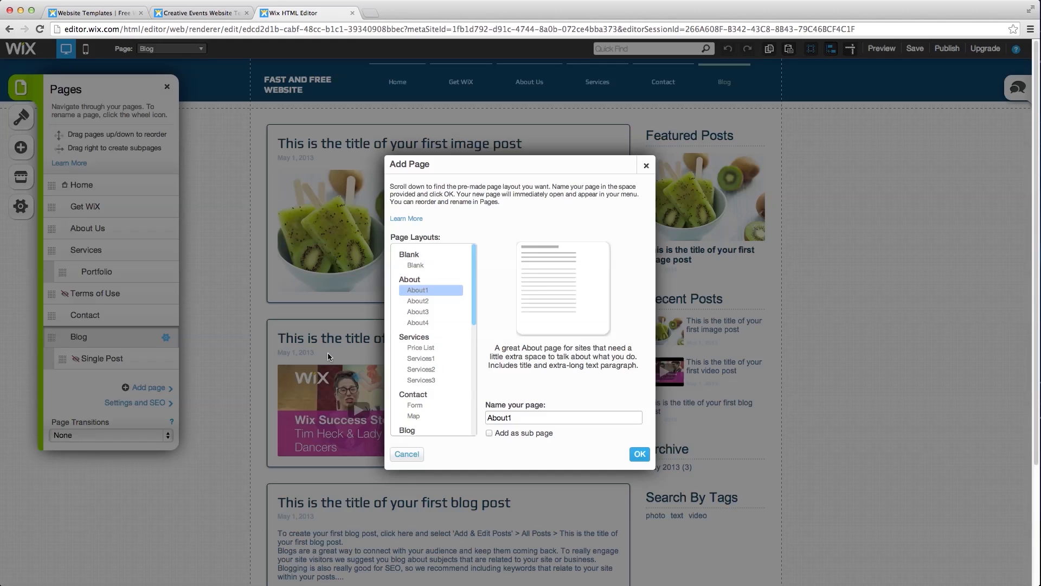
scroll(415, 352, down, 5)
click(415, 316)
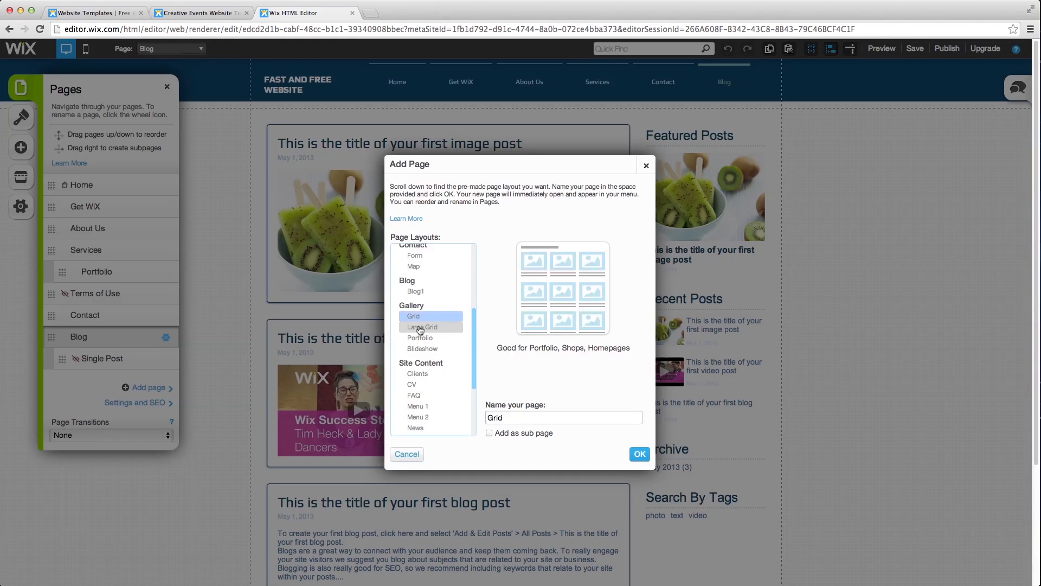
click(421, 327)
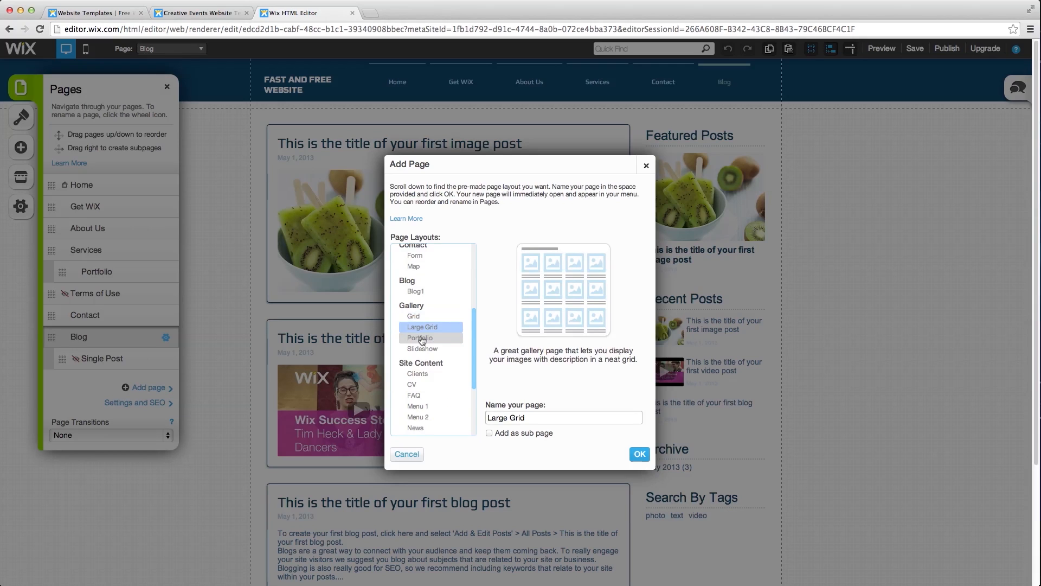
click(422, 338)
click(422, 348)
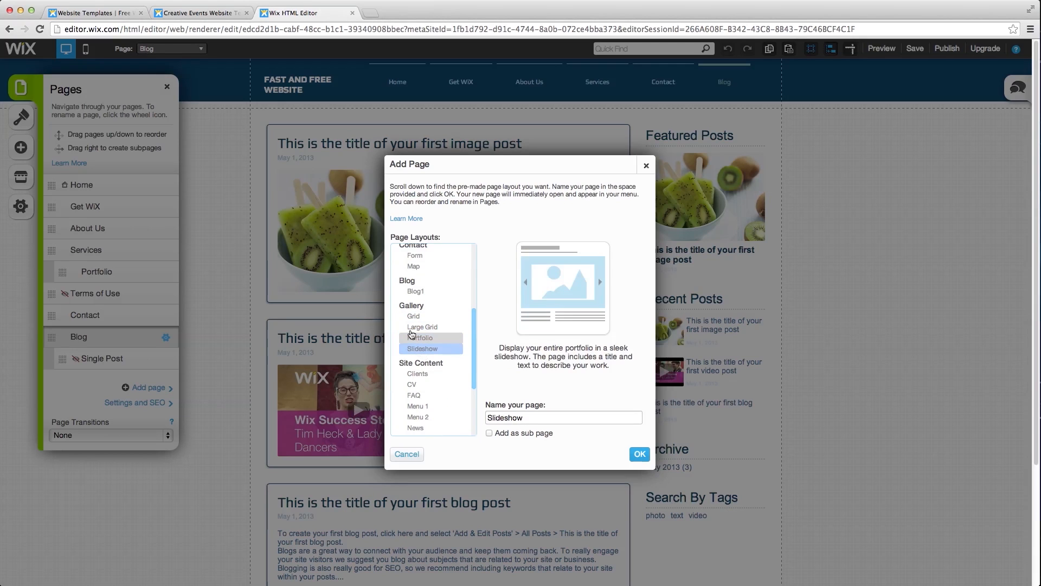
- Name the new page 'Gallery' and create it
drag(540, 418, 486, 417)
text(Gallery)
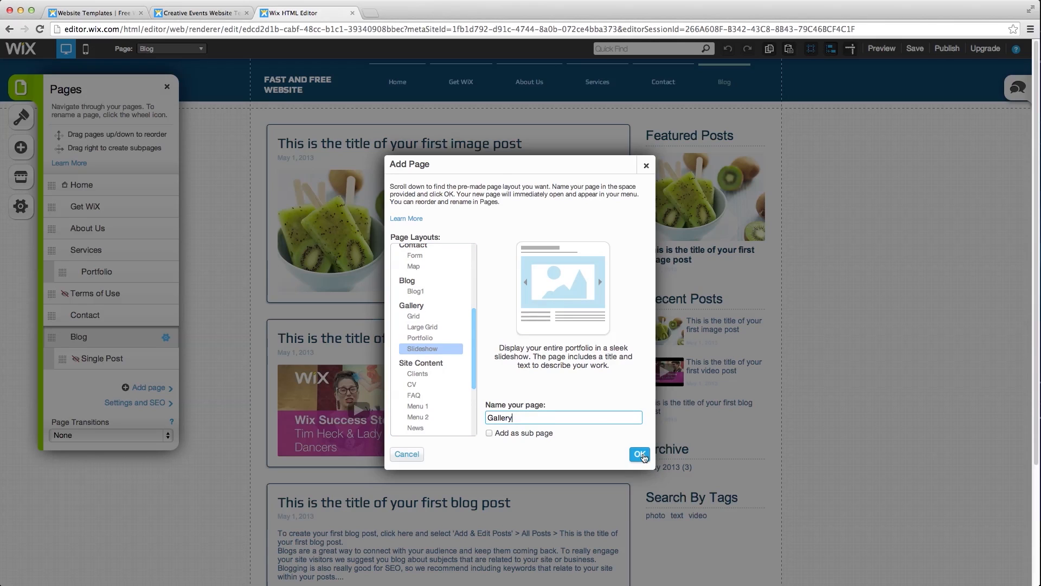
click(640, 453)
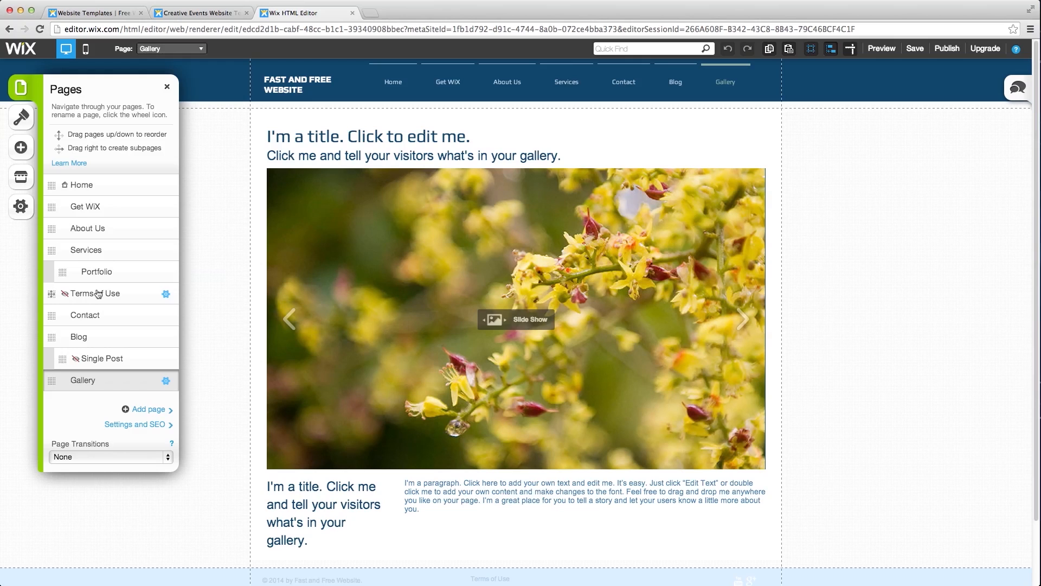
- Delete the Contact page from the site
click(165, 316)
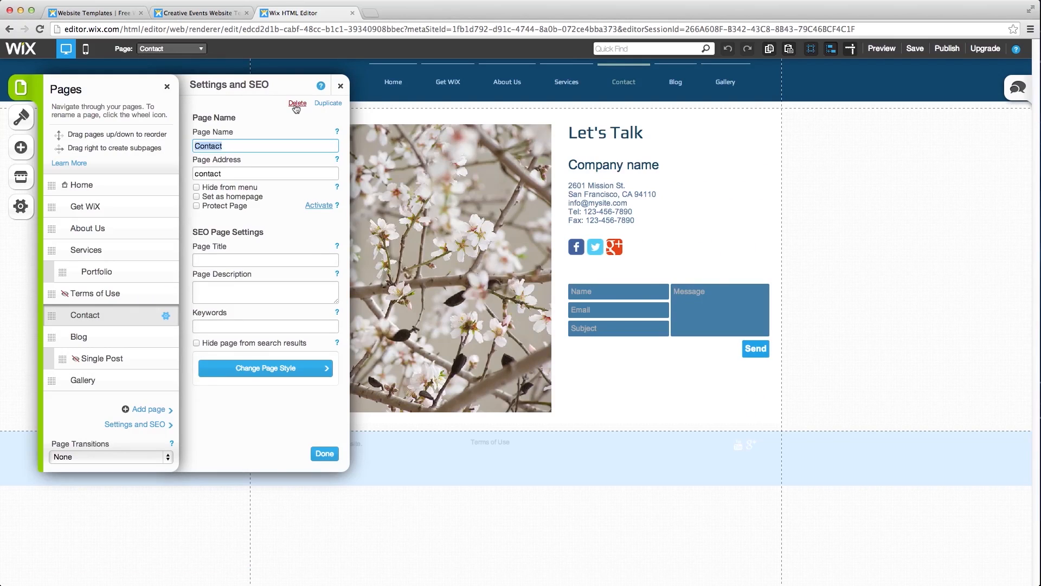
click(296, 104)
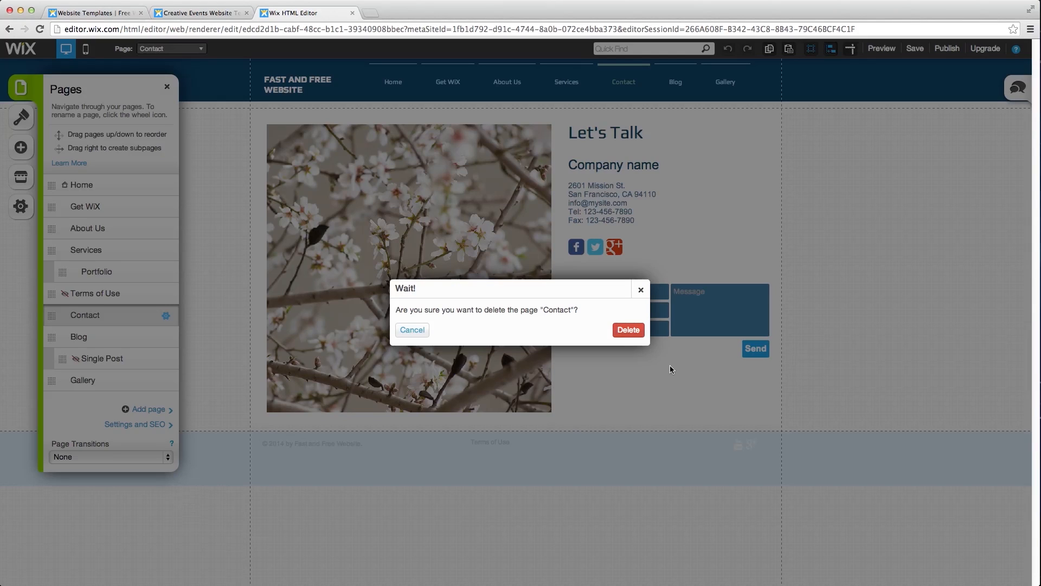
click(628, 329)
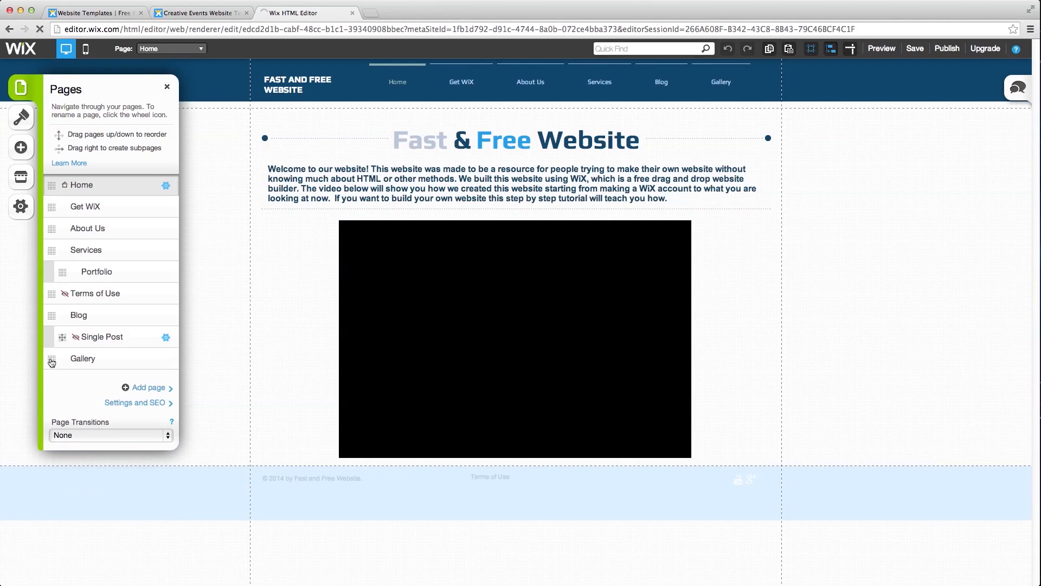
- Move Gallery above Blog in the menu and switch to the Gallery page
drag(54, 333, 53, 314)
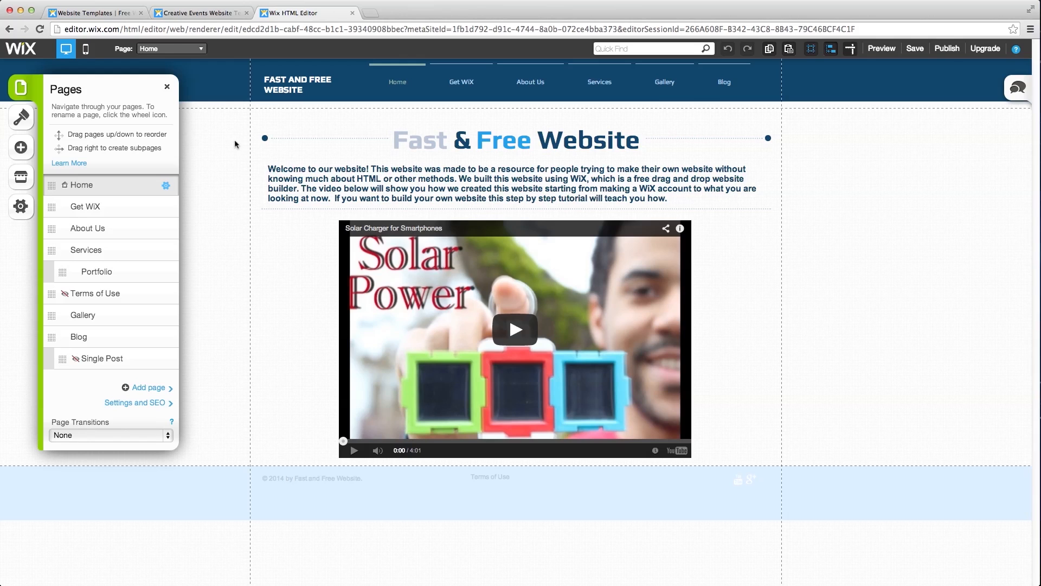
click(171, 48)
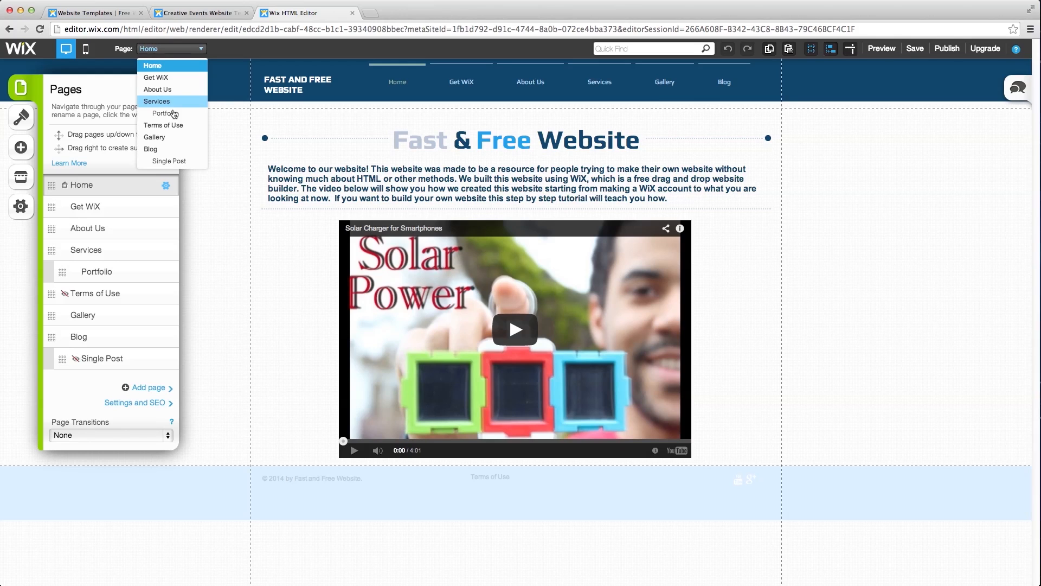
click(171, 137)
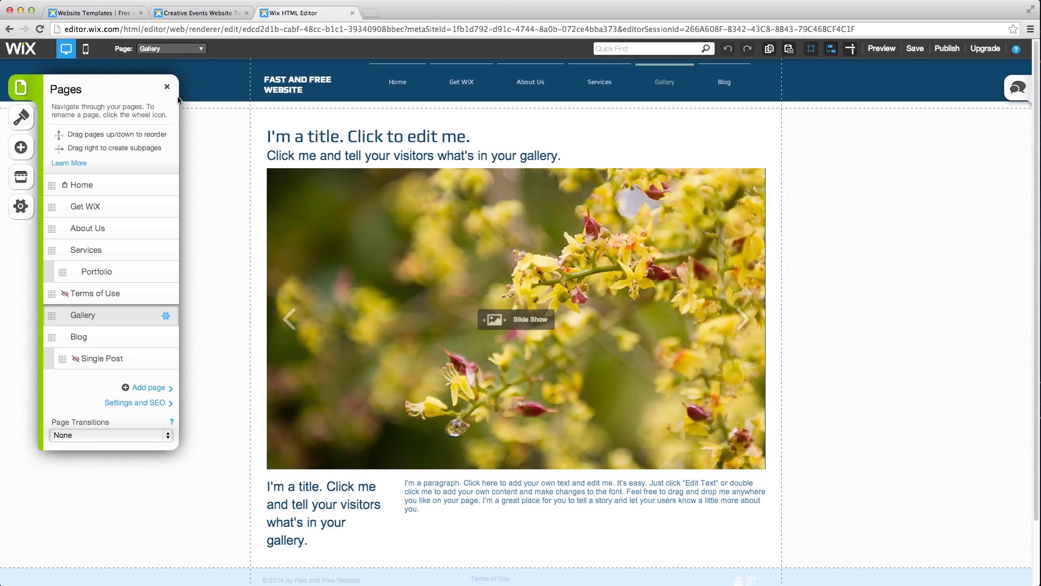
click(167, 87)
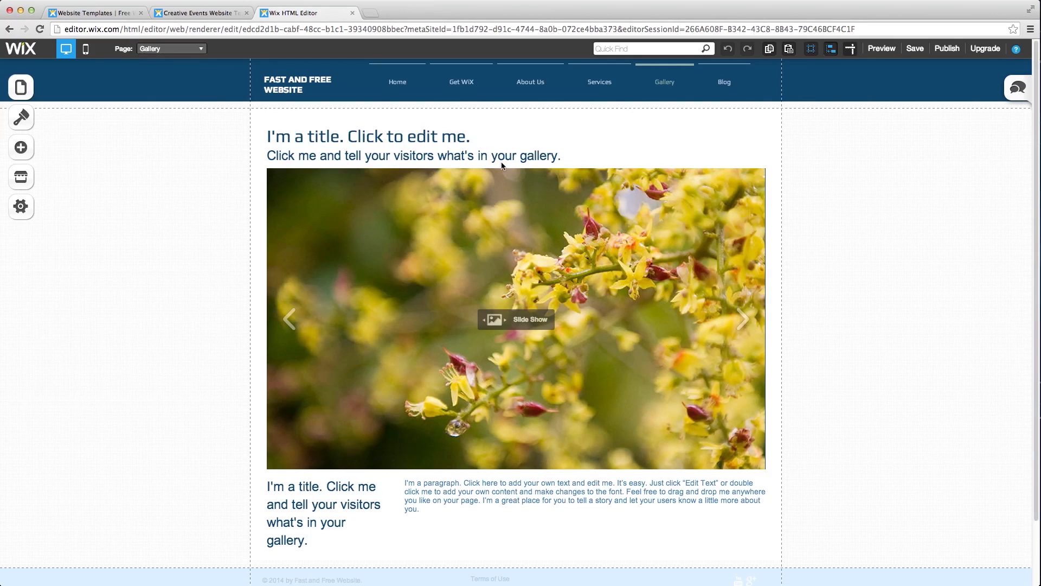
- Change the Gallery page title to 'Welcome to my Gallery'
click(509, 157)
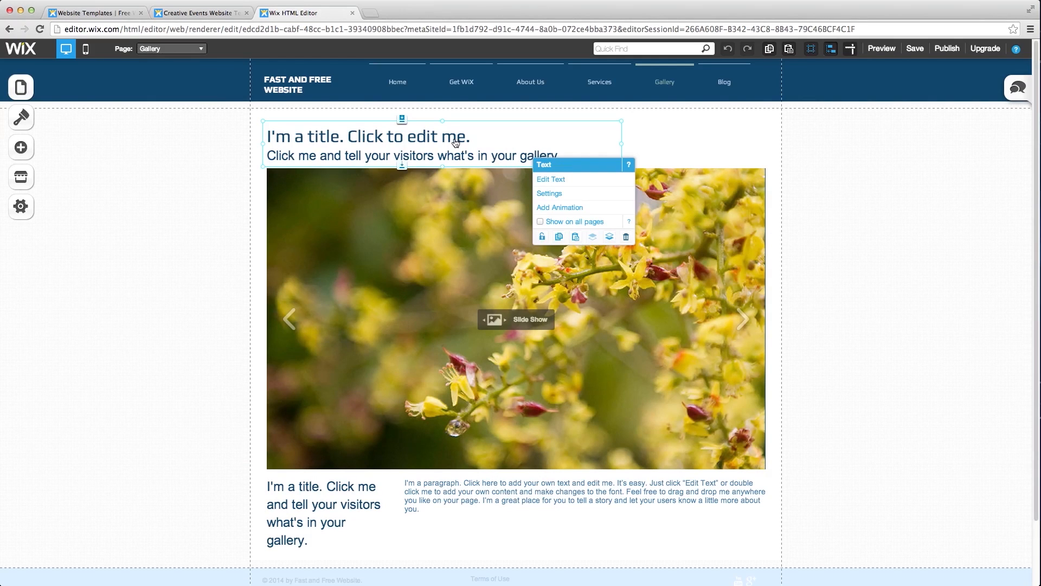
double_click(568, 157)
drag(564, 157, 263, 138)
text(W)
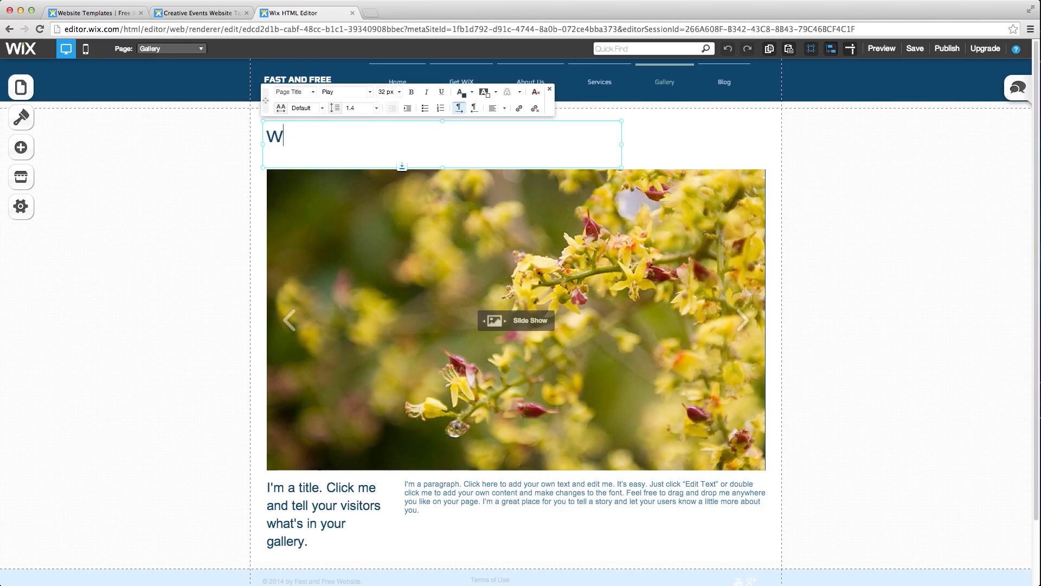
text(elcome to my G)
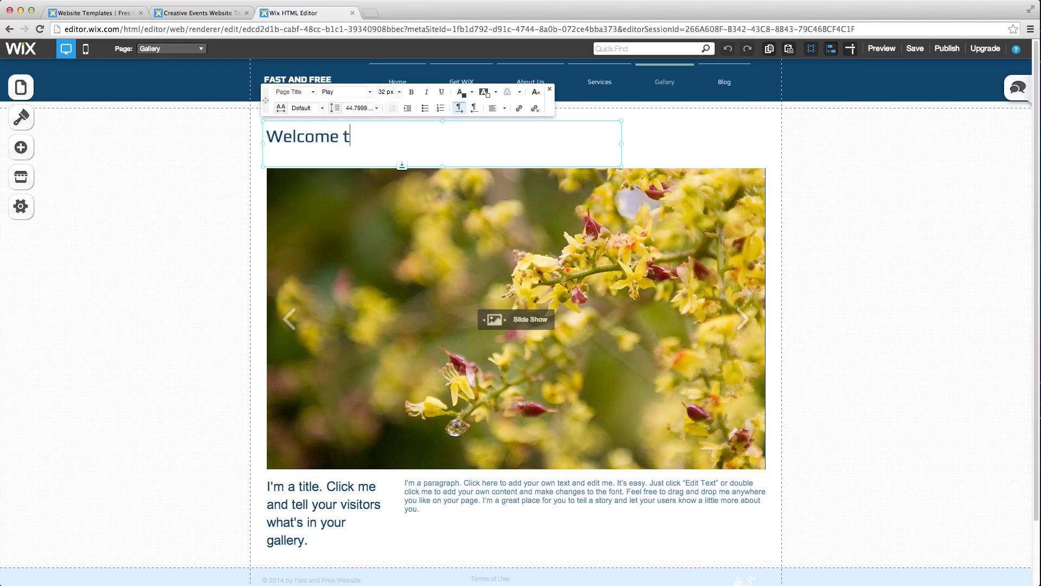
text(ery)
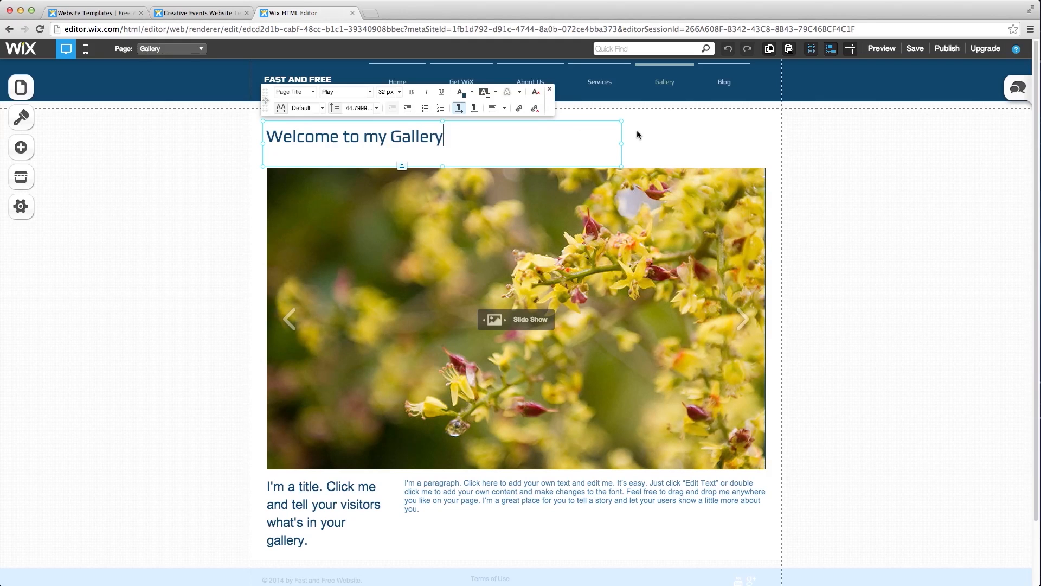
click(392, 471)
- Delete the title-and-paragraph strip beneath the slideshow
click(372, 488)
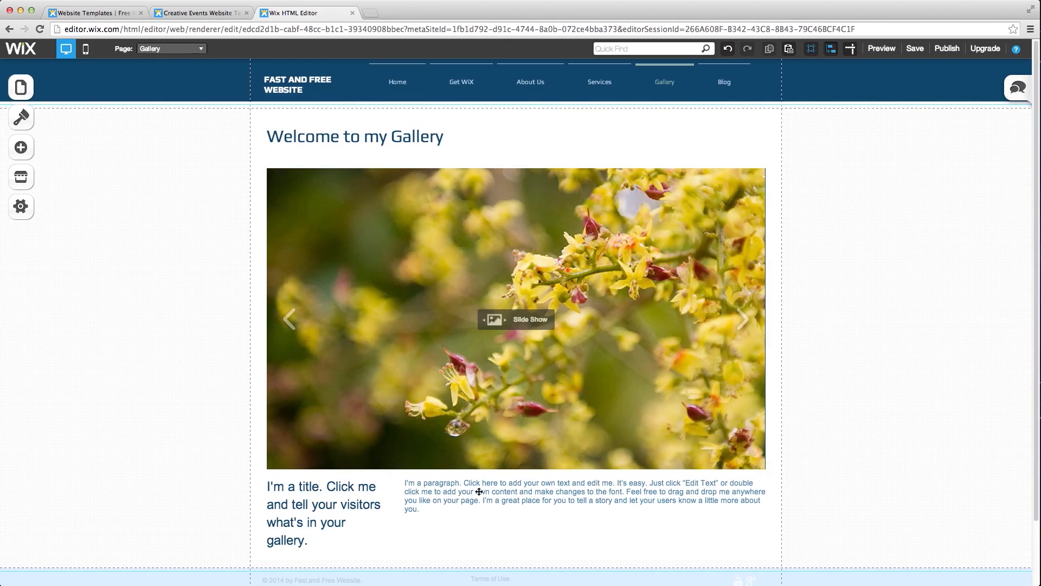
click(524, 489)
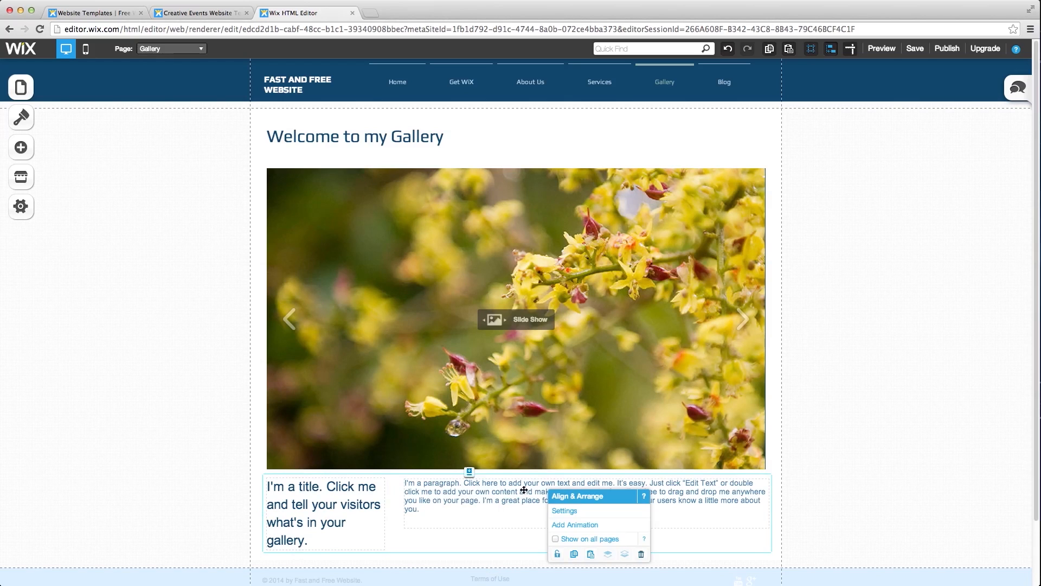
key(Delete)
click(430, 349)
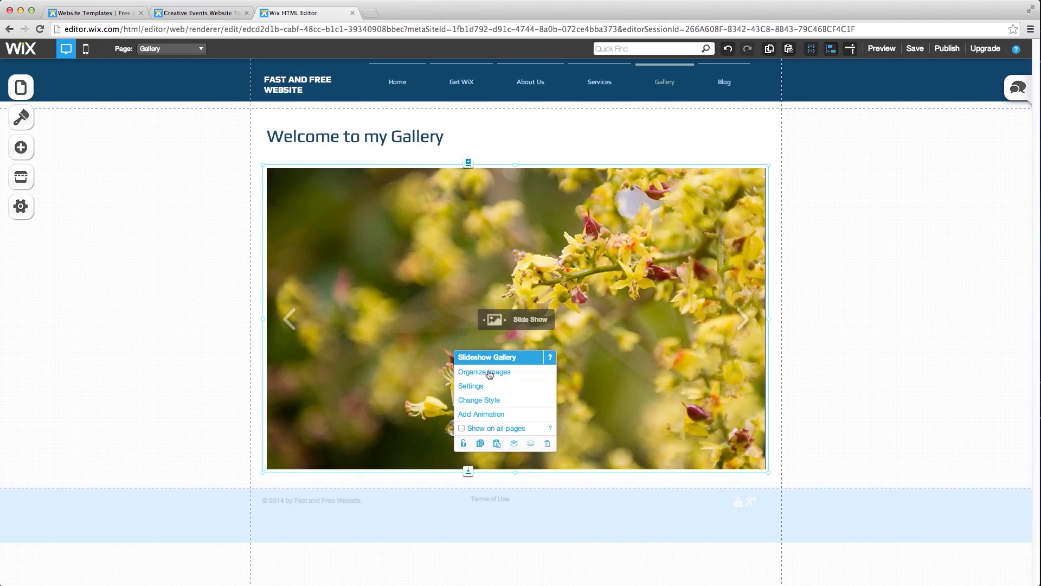
- Add the uploaded 'blue background.jpg' image to the slideshow
click(488, 372)
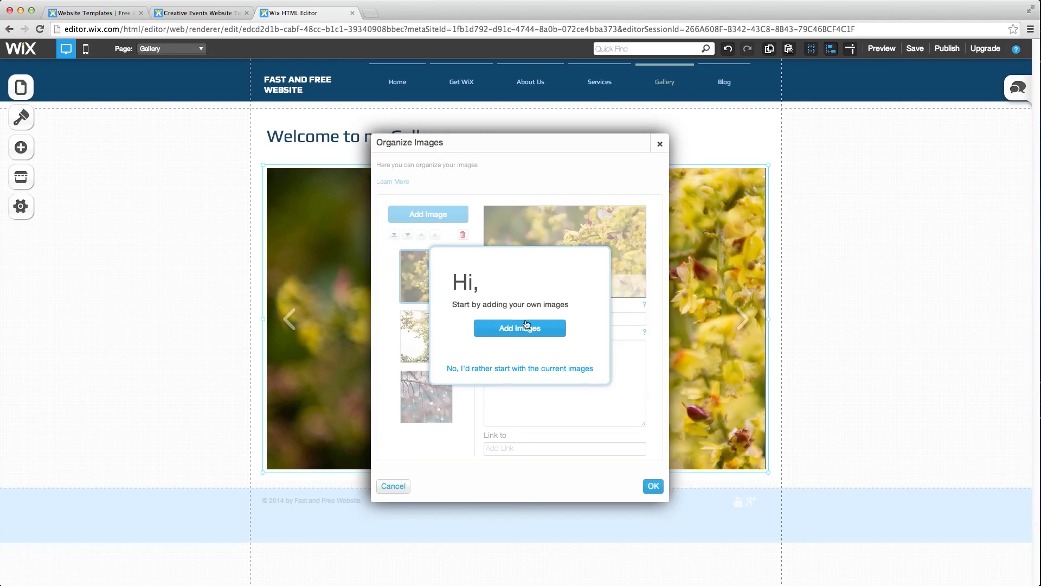
click(527, 328)
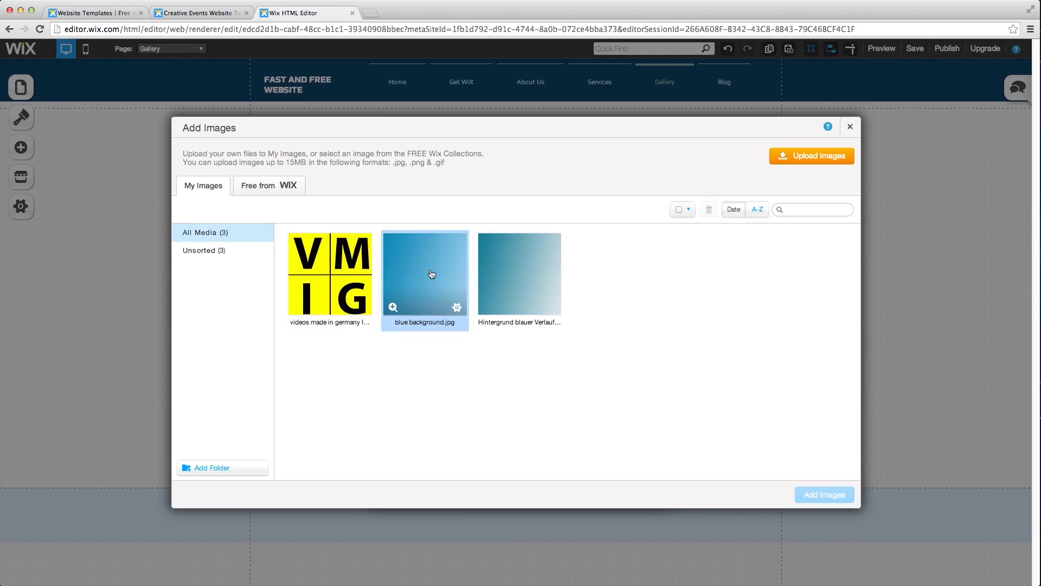
click(431, 273)
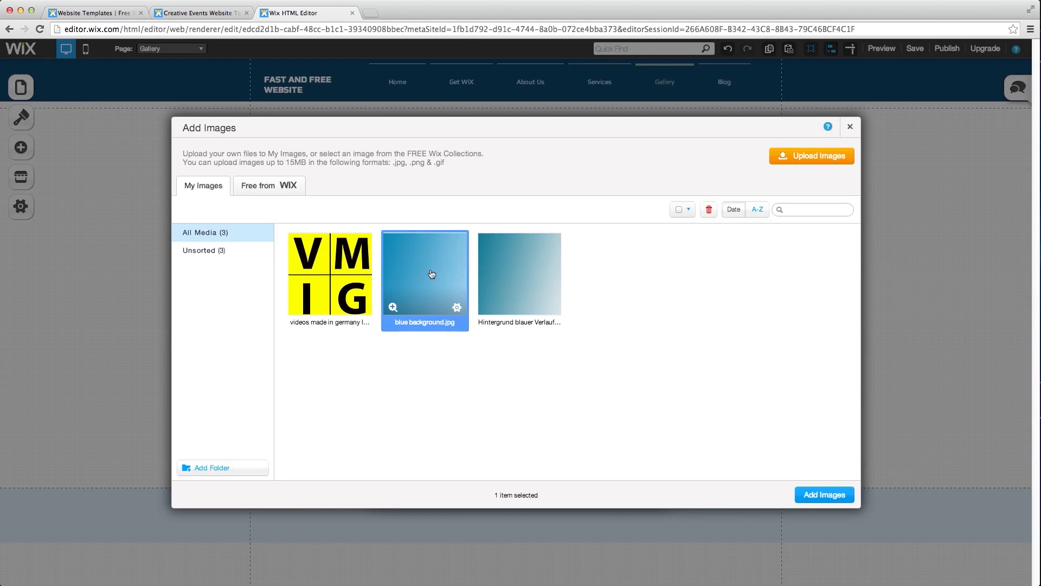
click(819, 494)
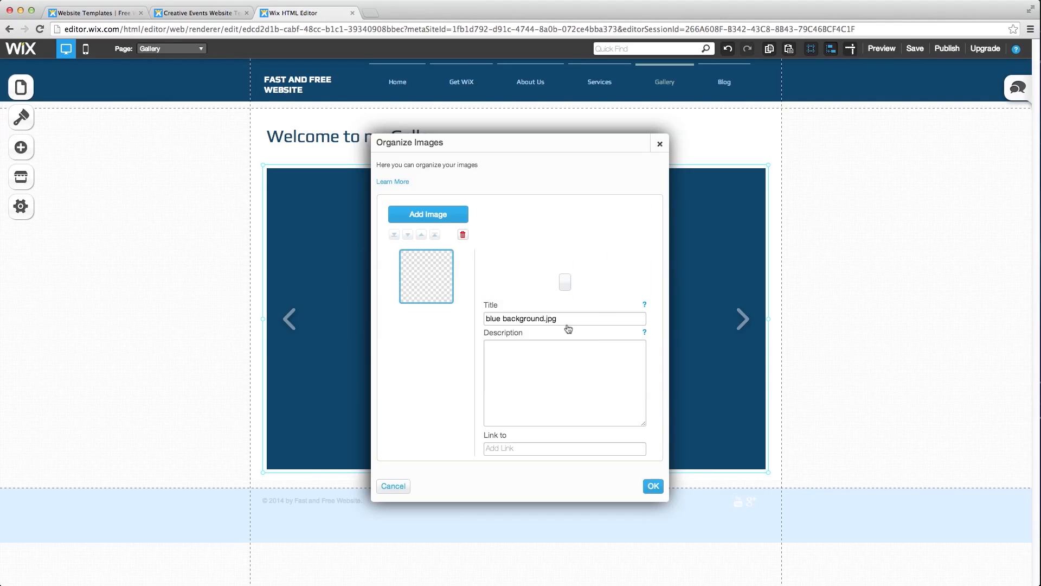
- Title the image 'Blue Background' and give it the description 'Blue background'
triple_click(522, 317)
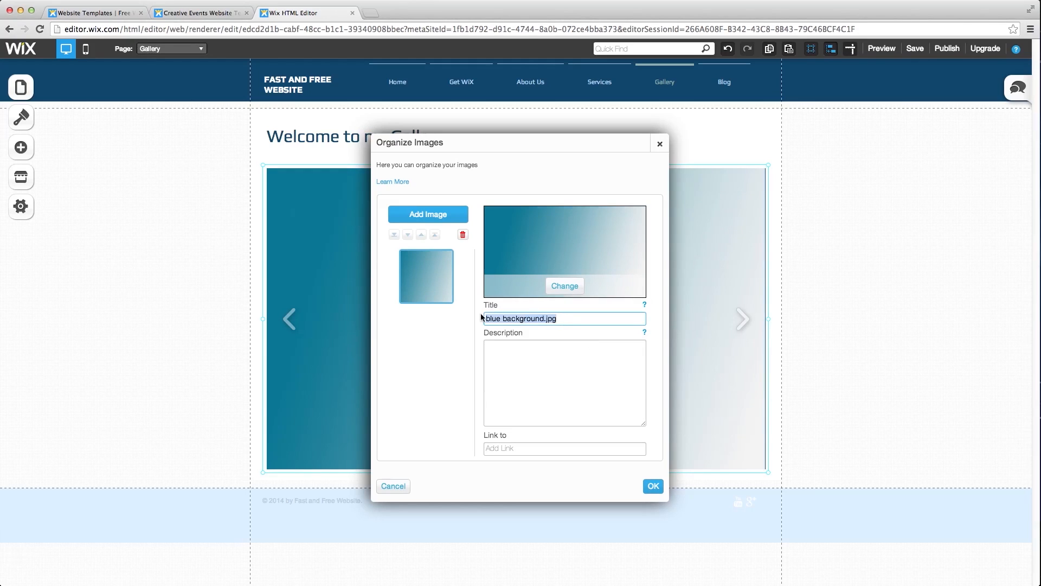
text(Blue B)
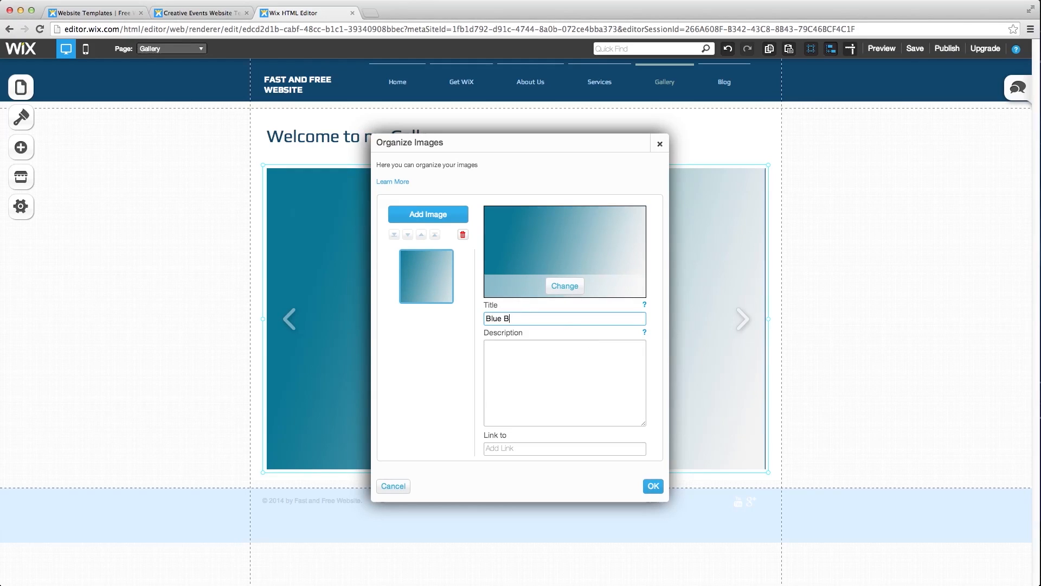
text(ackground)
click(505, 358)
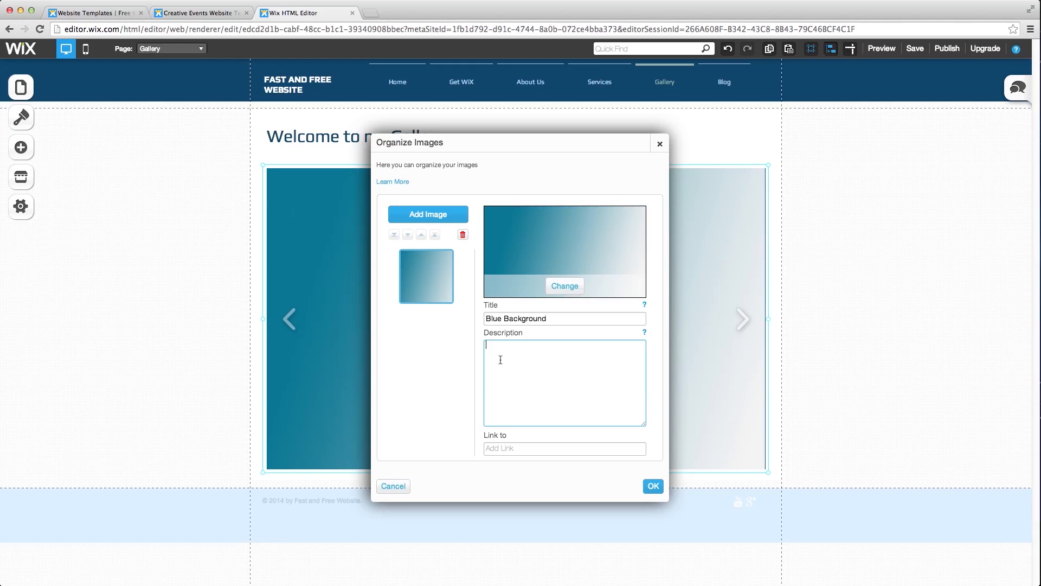
text(Blue grad)
key(BackSpace)
key(BackSpace)
key(BackSpace)
key(BackSpace)
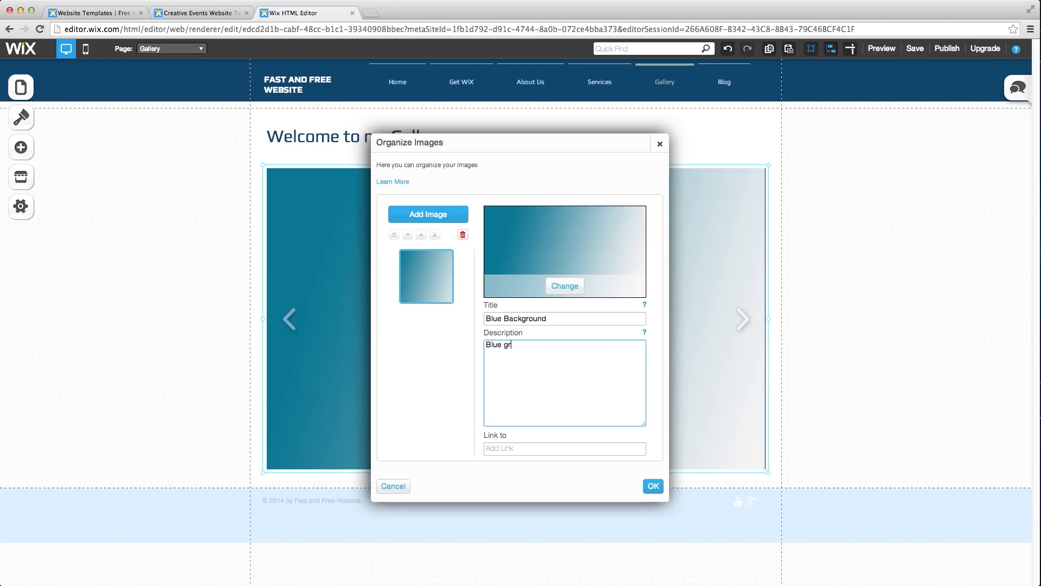
text(backgrou)
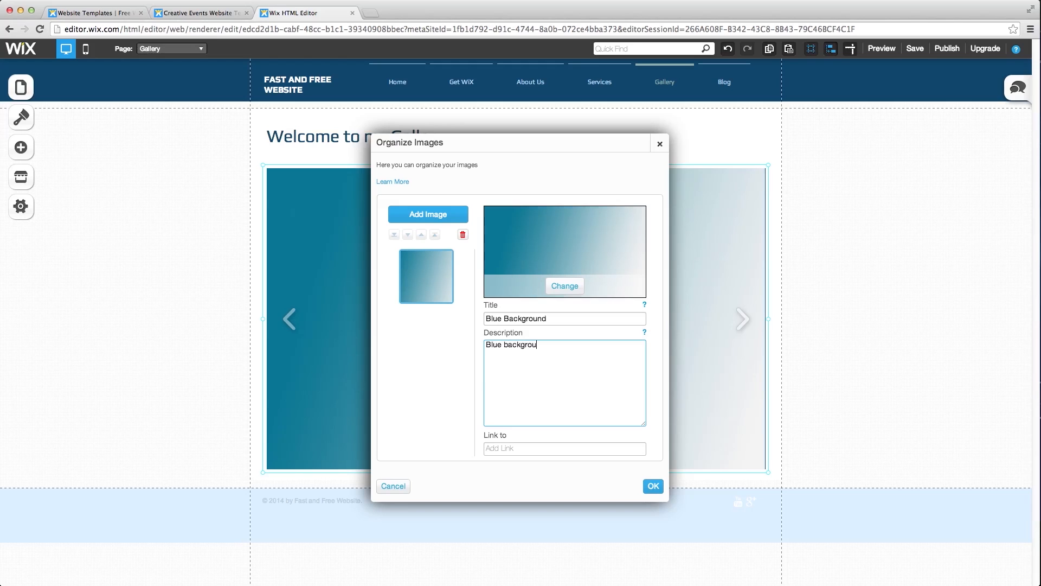
text(nd)
click(434, 215)
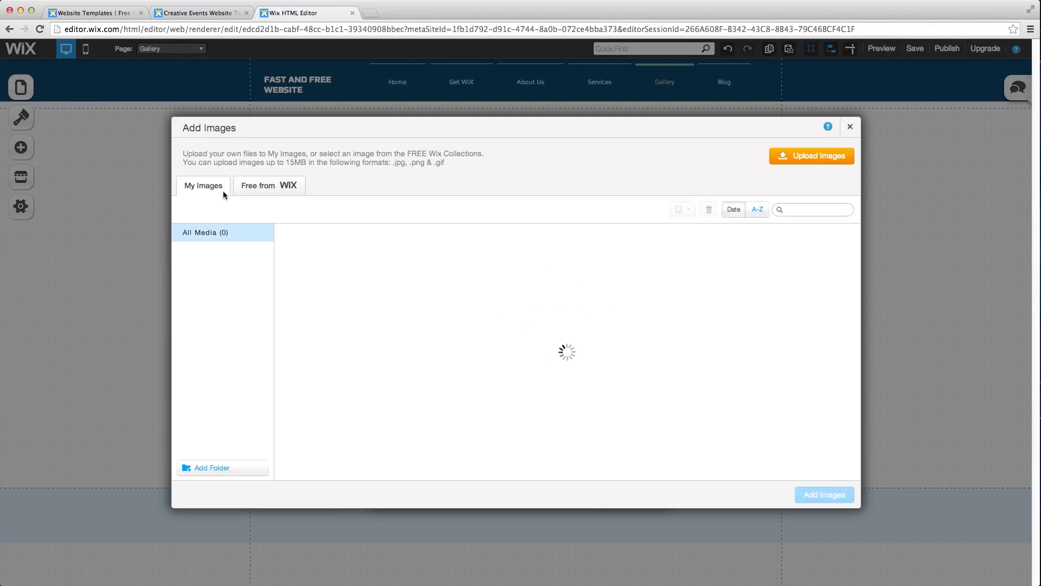
- Add the free Abstract images Black Diamond, Color Stain, HTML5 and Purple Smoke to the slideshow
click(274, 186)
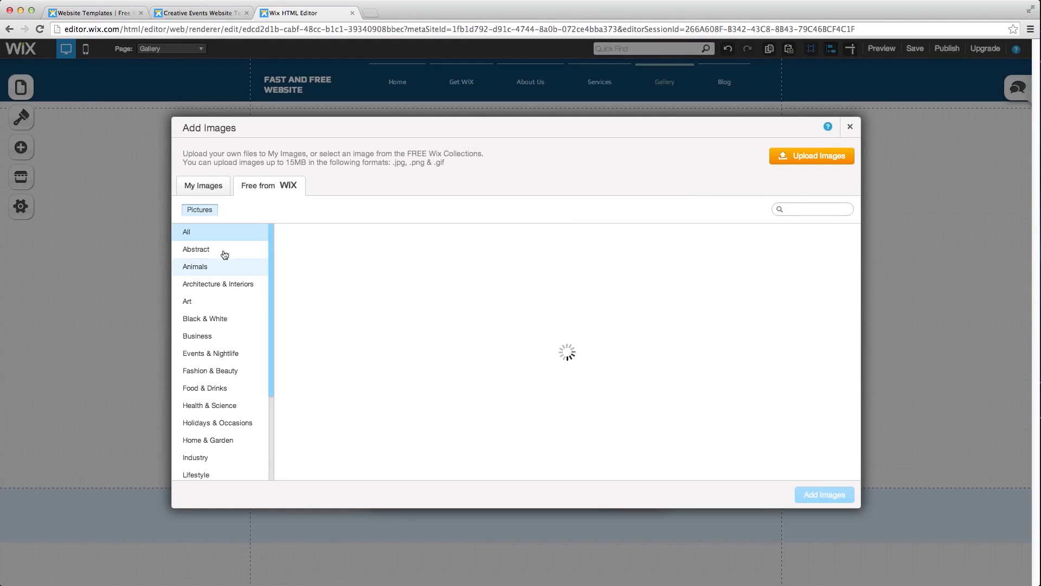
click(218, 251)
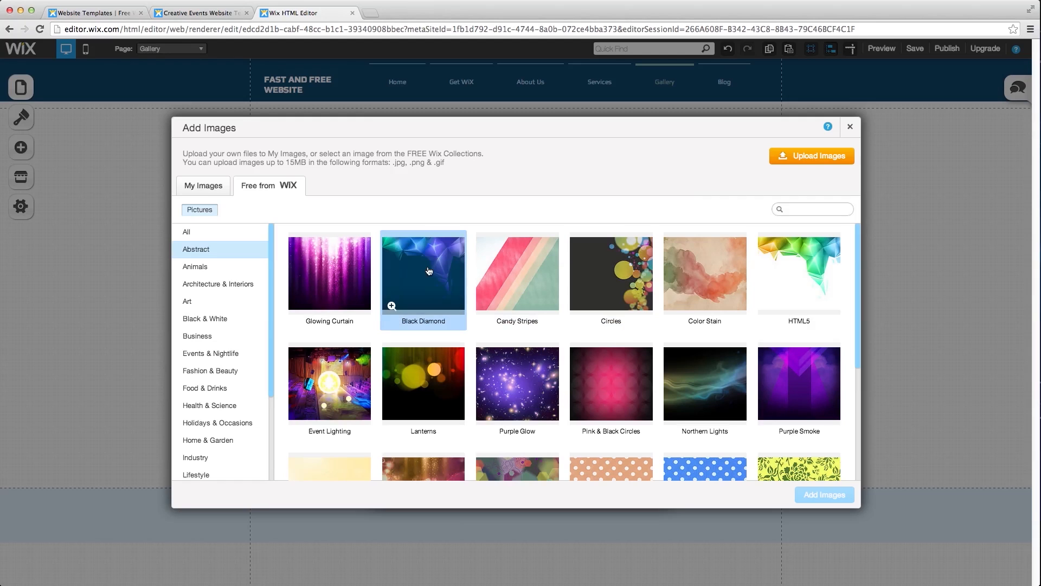
click(428, 271)
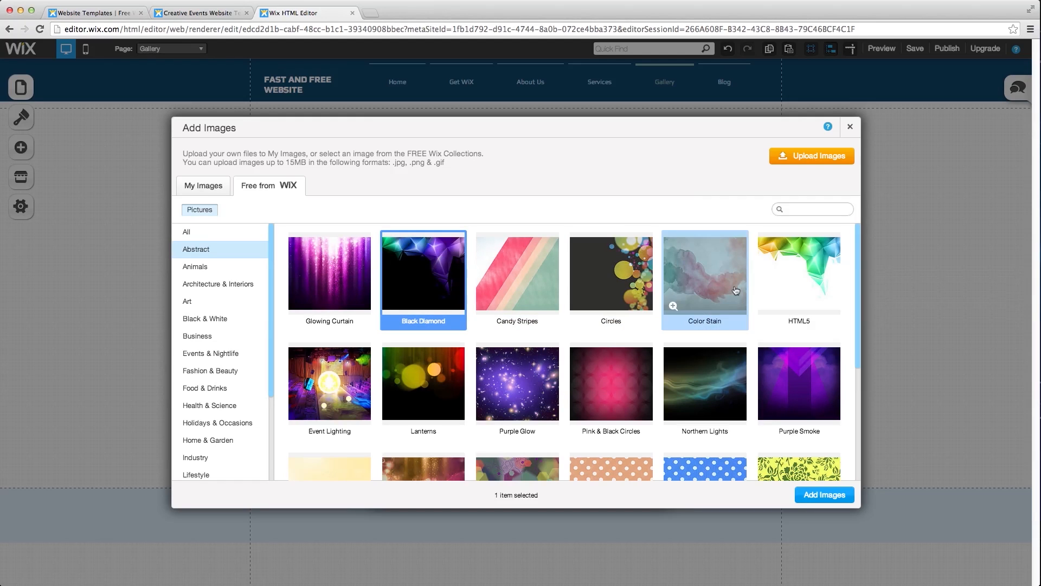
click(705, 276)
click(787, 287)
click(798, 368)
click(821, 494)
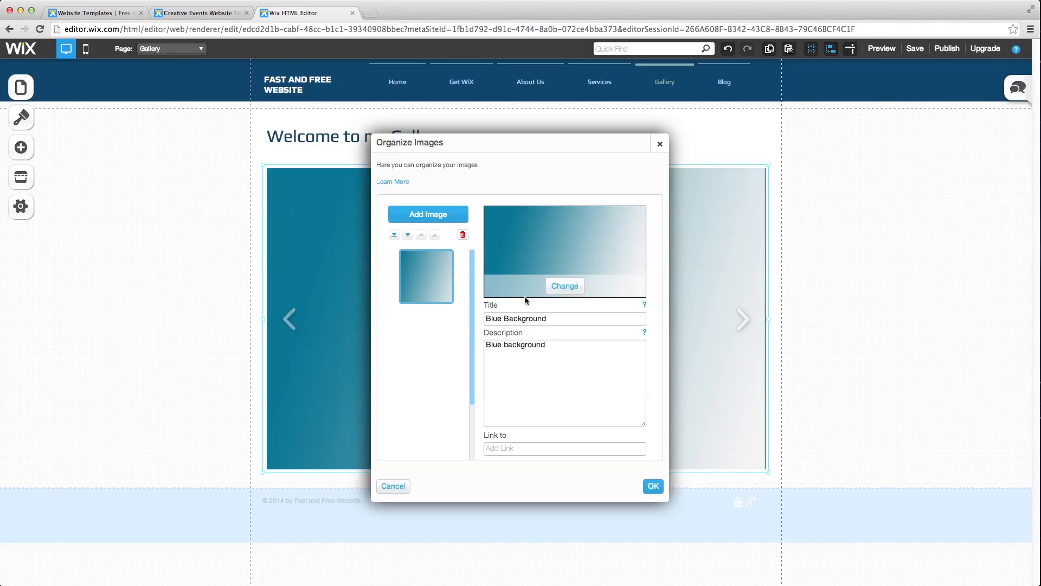
click(654, 486)
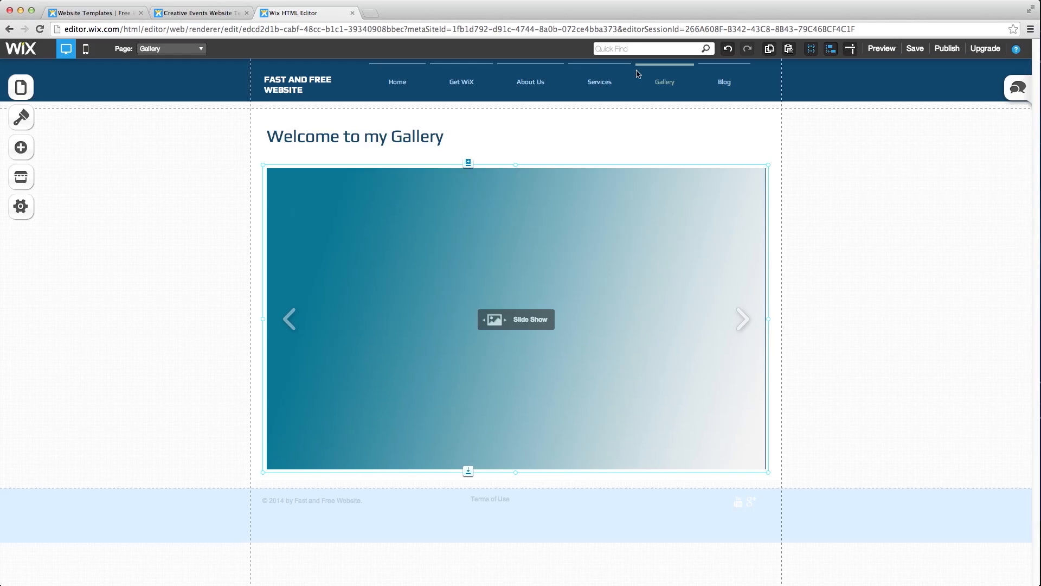
click(882, 47)
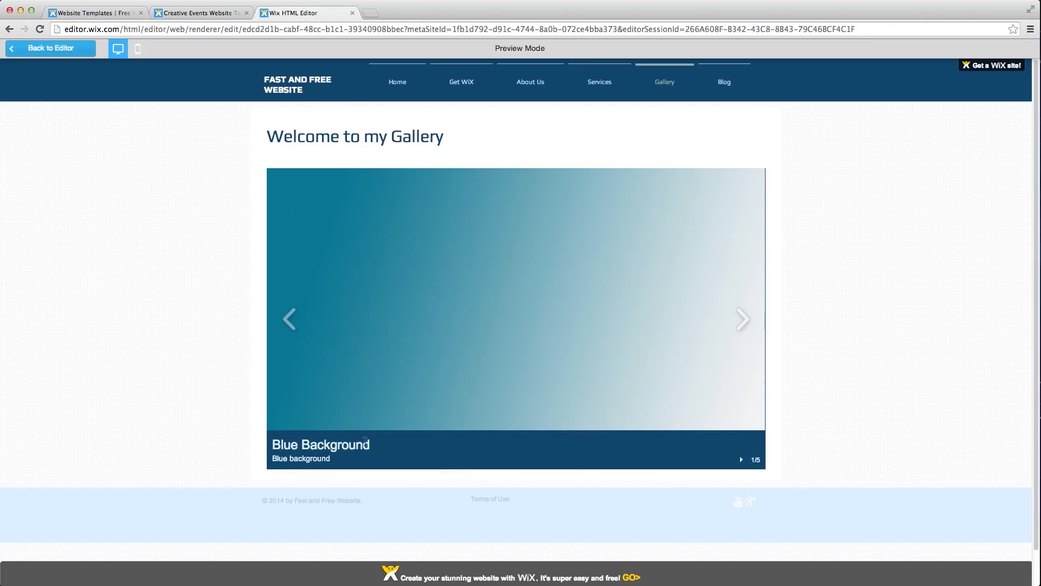
click(743, 319)
click(743, 318)
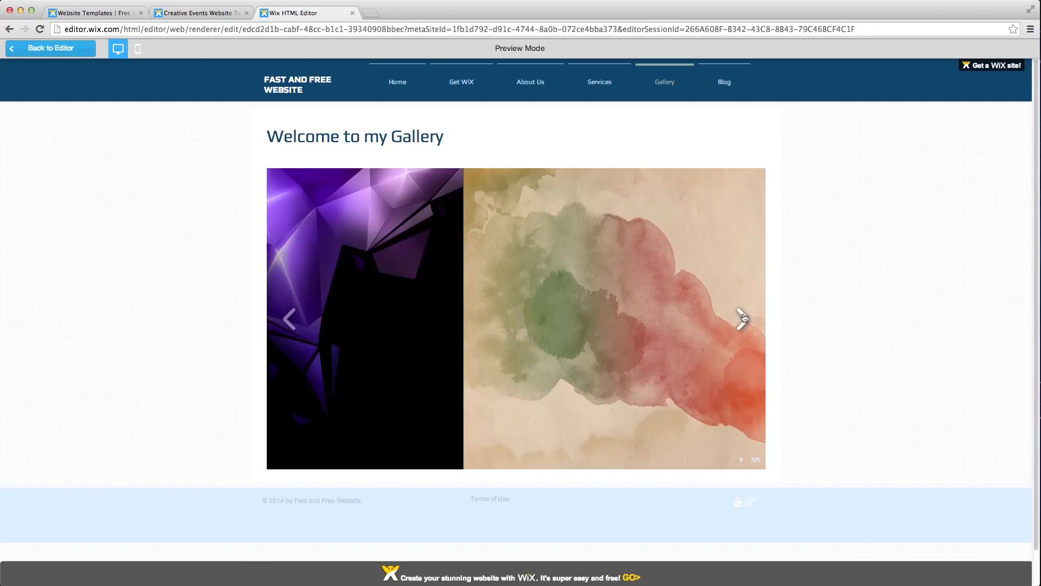
click(51, 48)
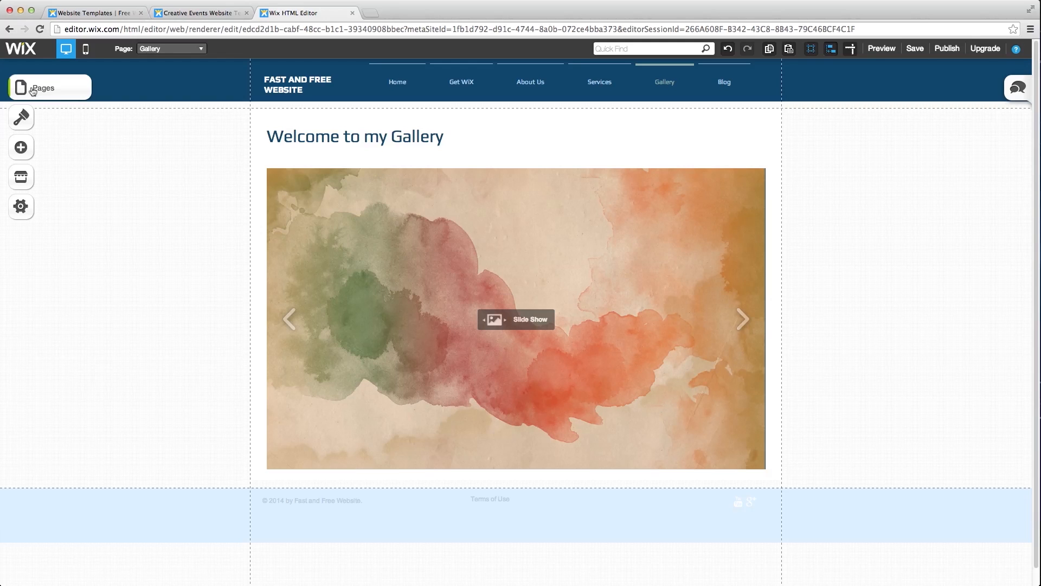
- Protect the Gallery page with a password, then switch to preview mode
click(33, 90)
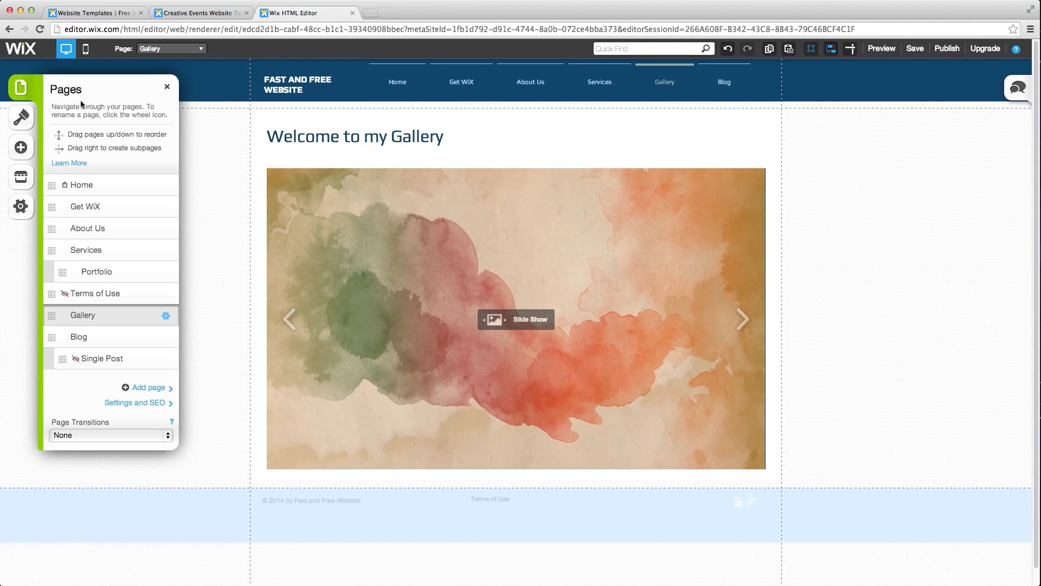
click(164, 316)
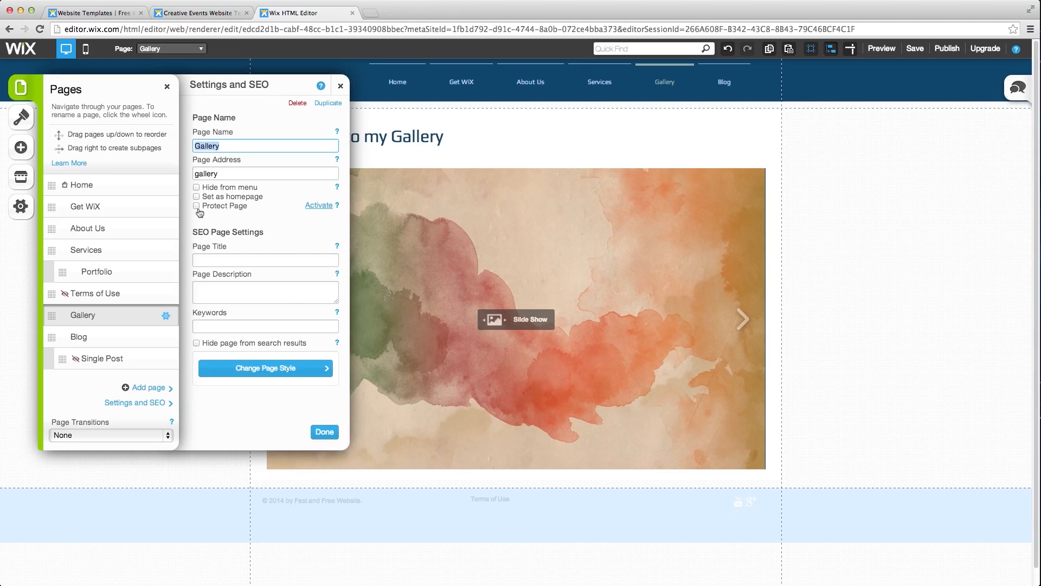
click(197, 209)
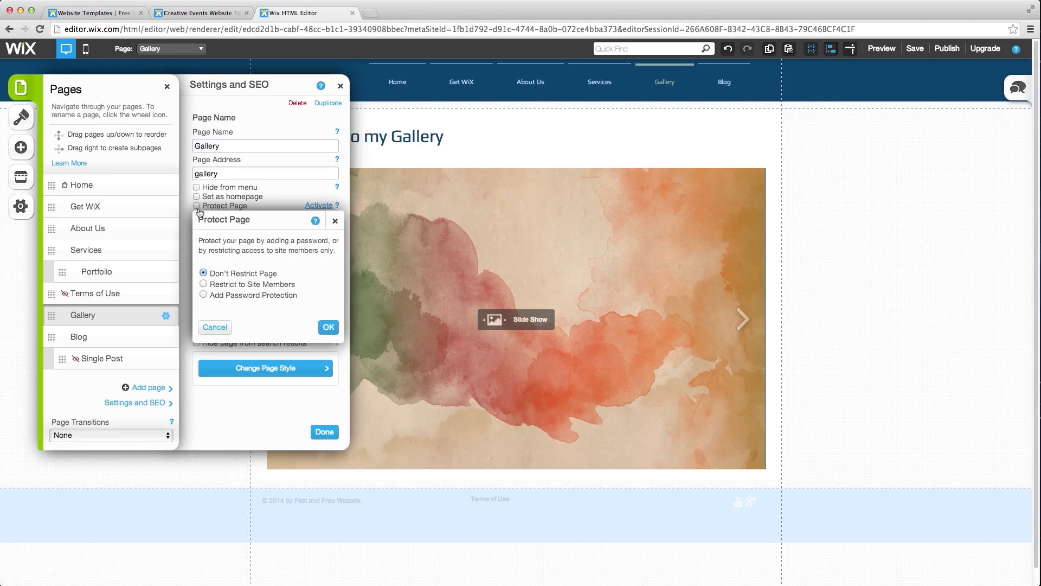
click(203, 296)
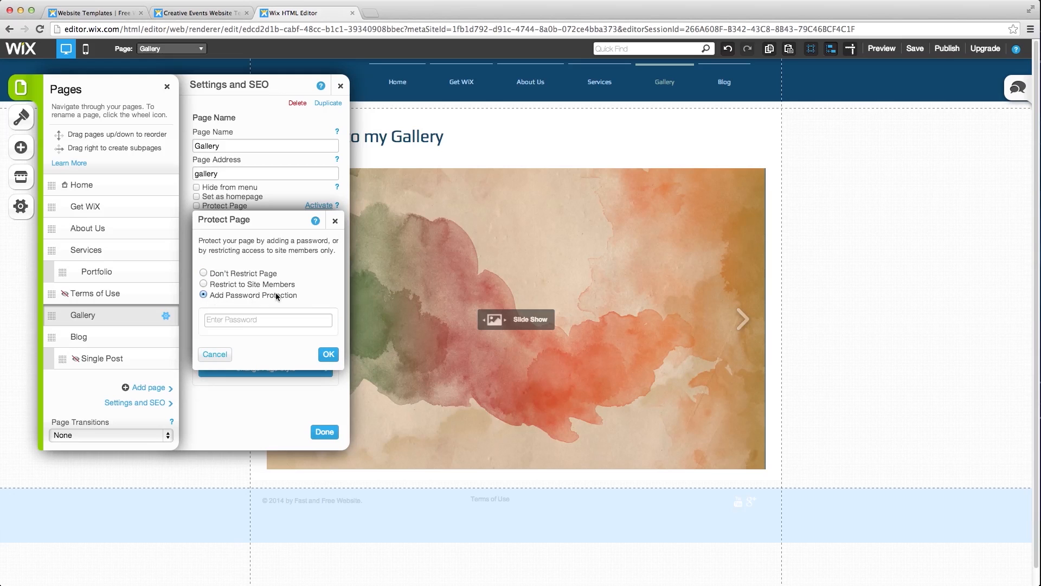
click(264, 321)
text(123)
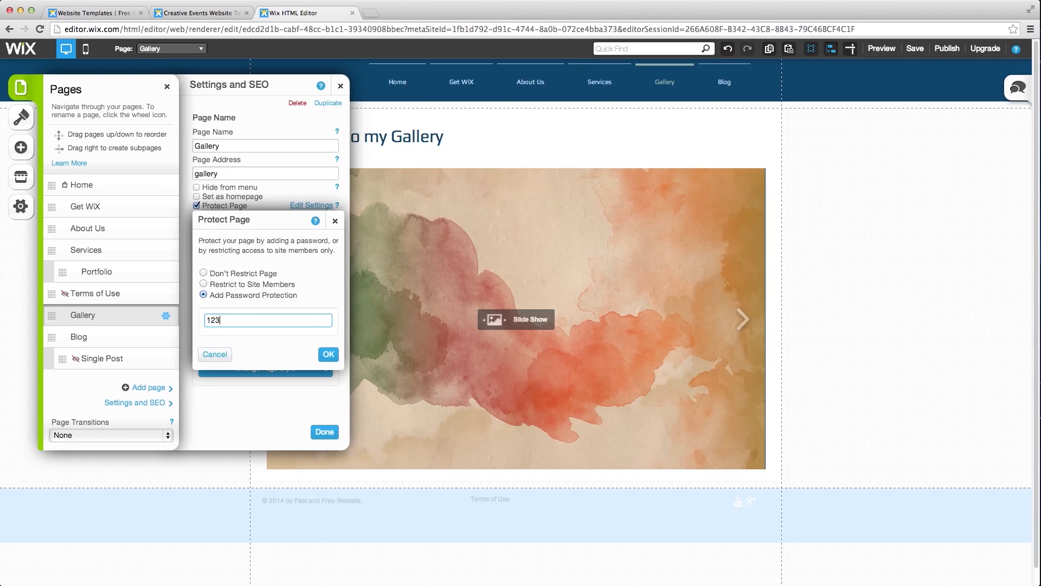
click(327, 353)
click(336, 432)
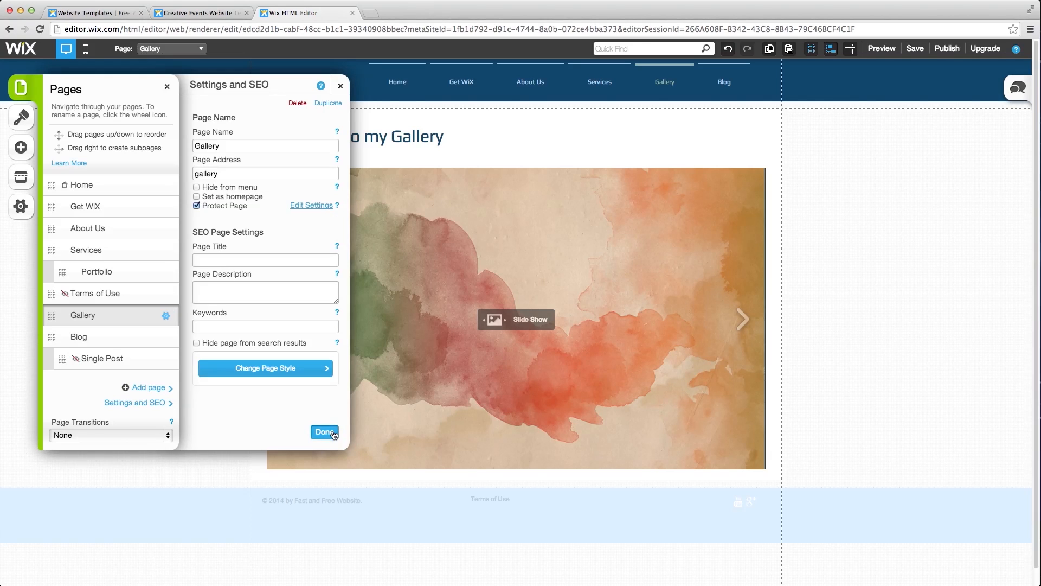
click(886, 50)
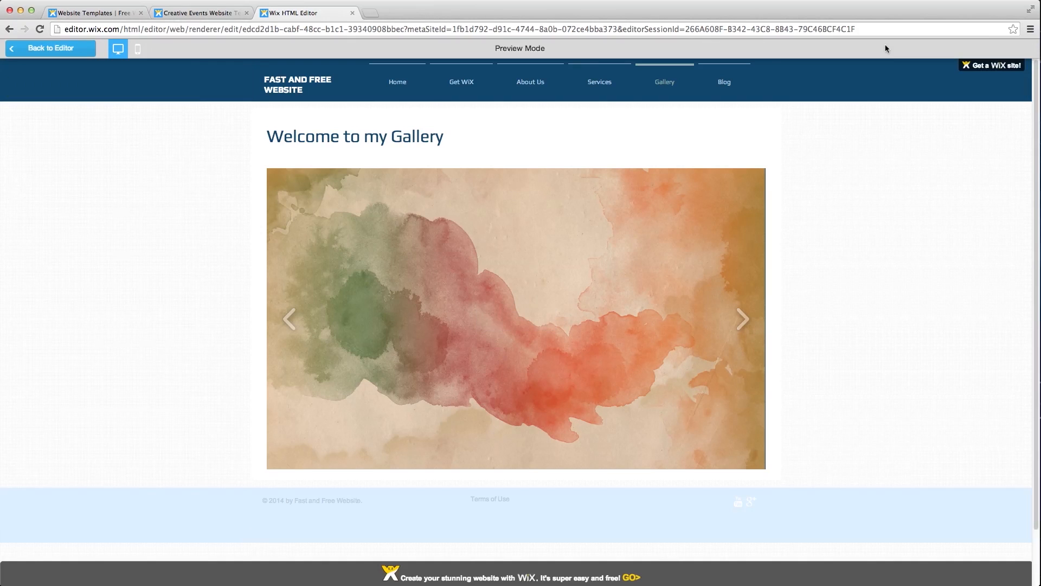
- In preview, unlock the Gallery page with its password and advance the slideshow to the next image
click(402, 83)
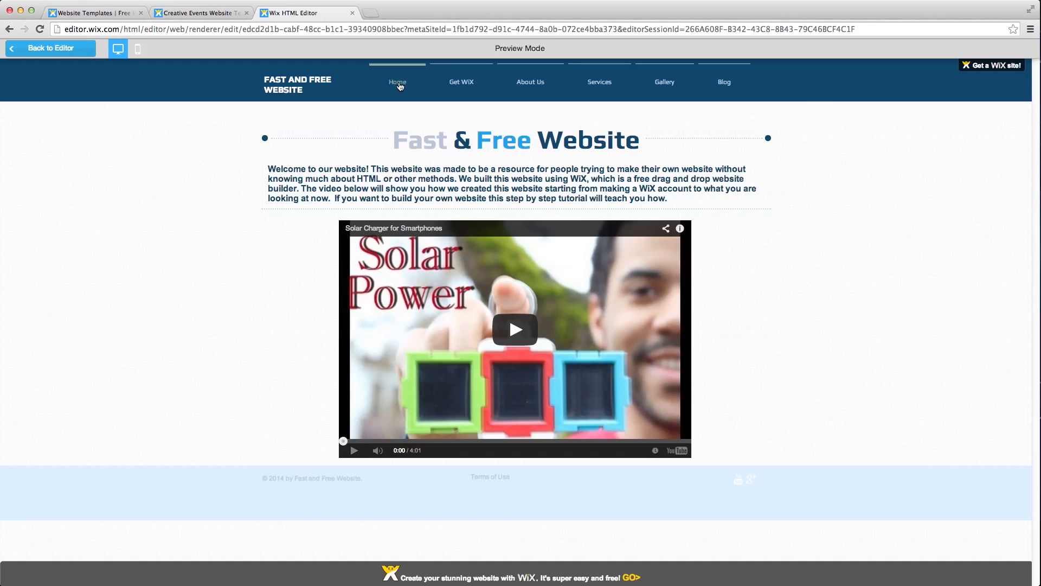
click(666, 83)
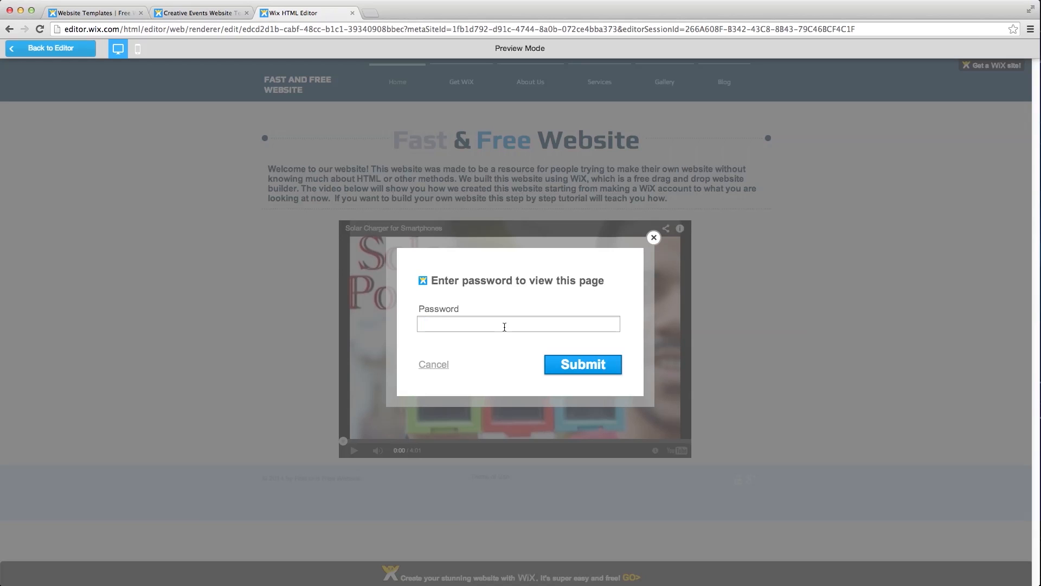
text(••)
click(561, 363)
mouse_move(552, 354)
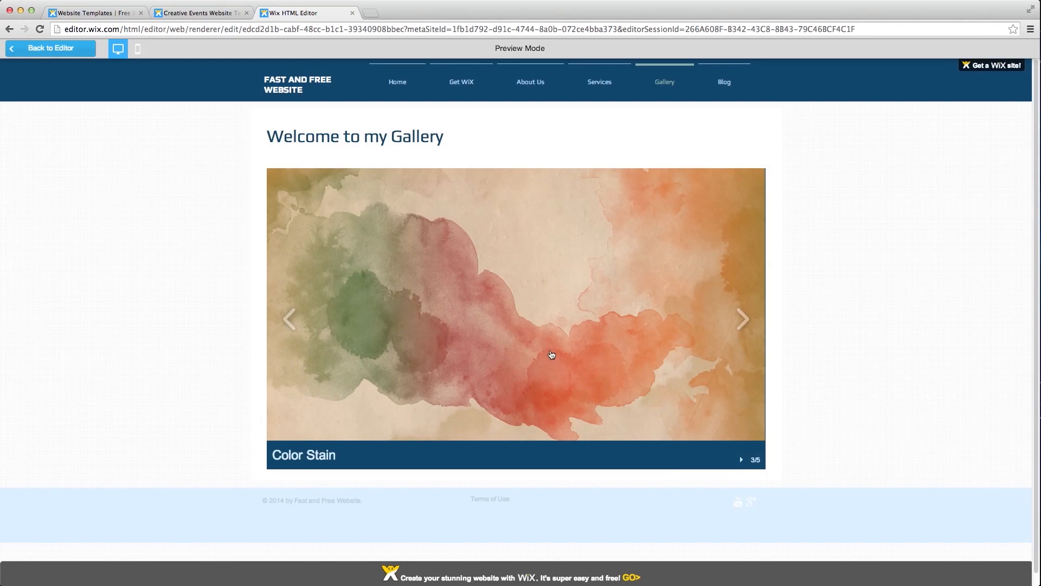
click(743, 319)
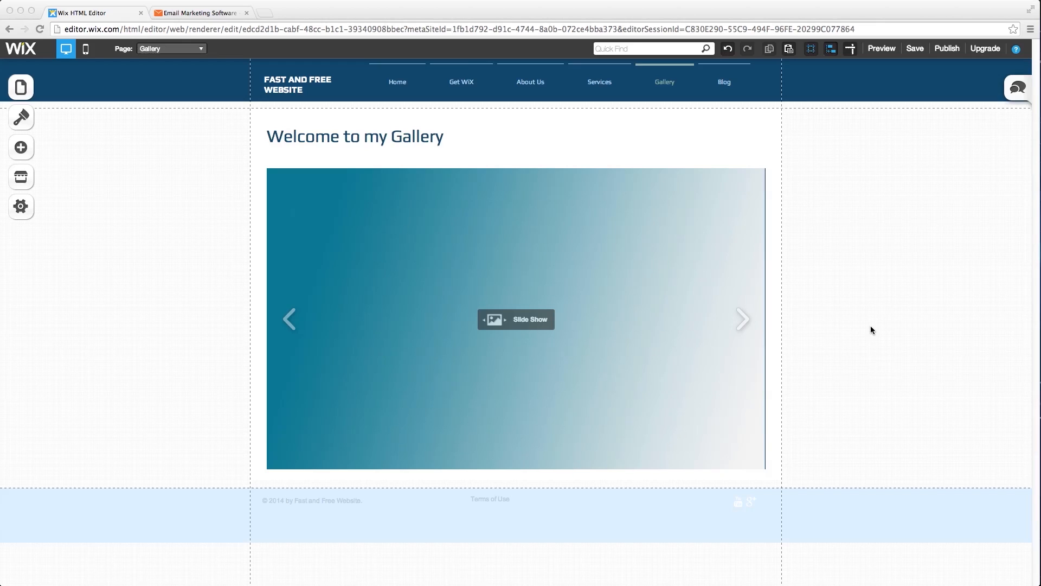
click(20, 87)
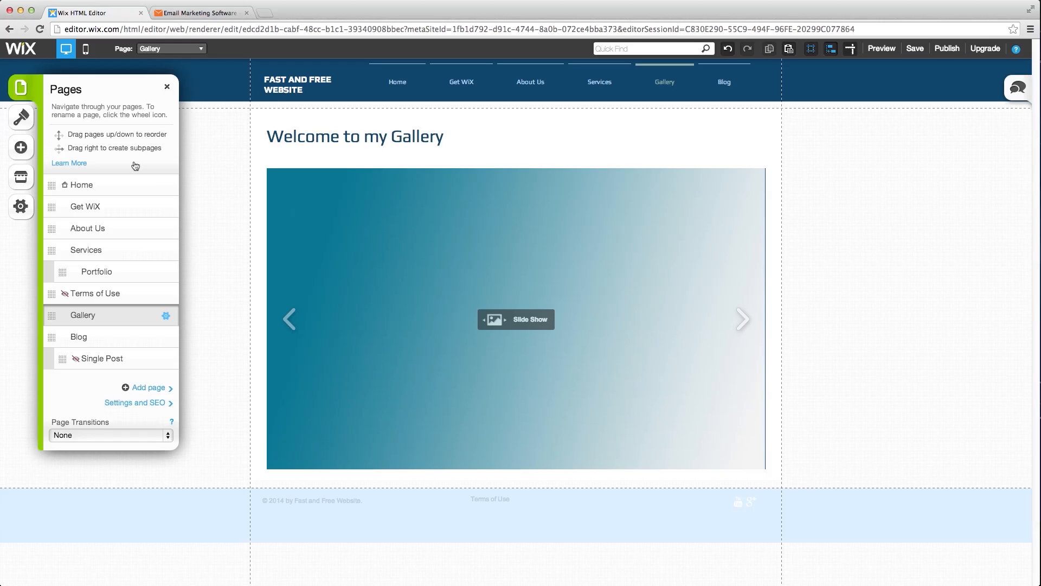
- Create a blank page named 'Newsletter' and close the Pages panel
click(136, 387)
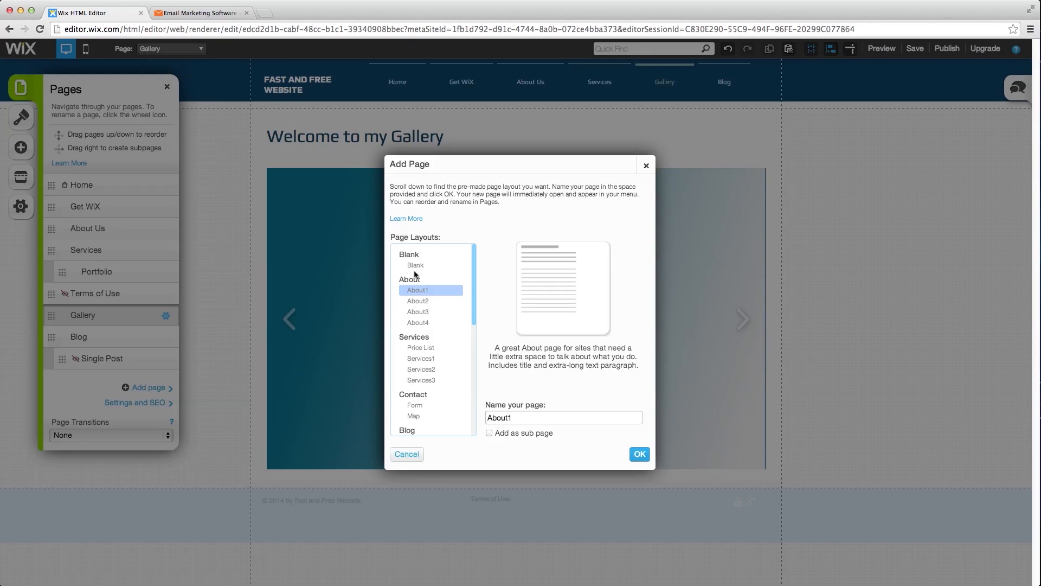
click(416, 266)
double_click(489, 417)
text(Newsletter)
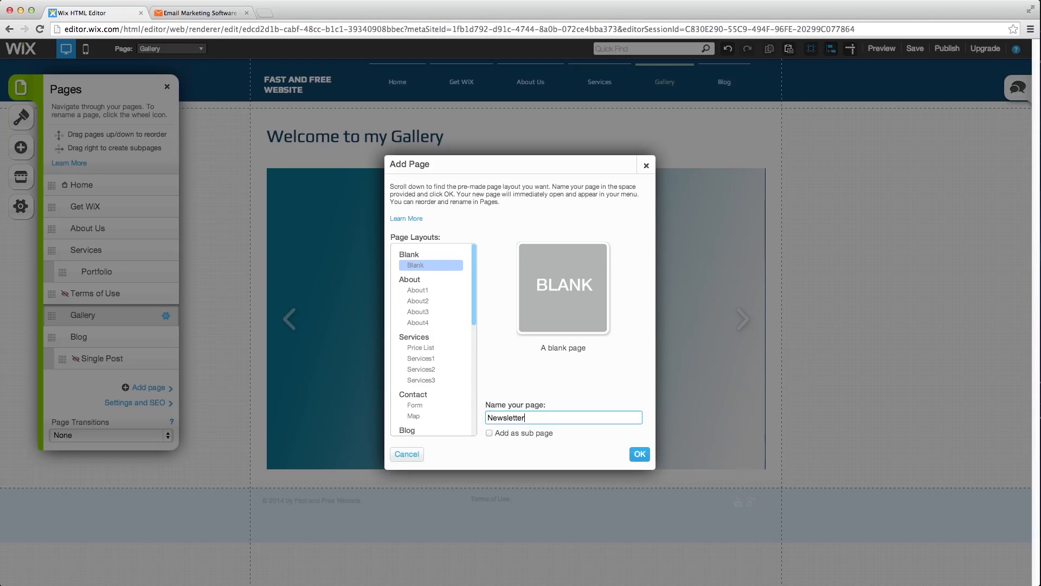
click(640, 454)
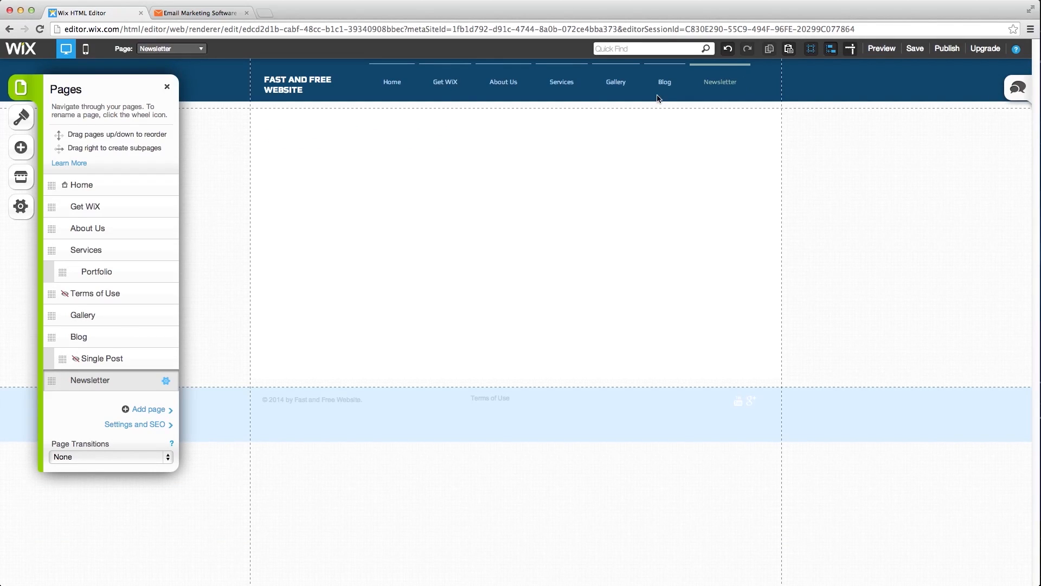
click(169, 87)
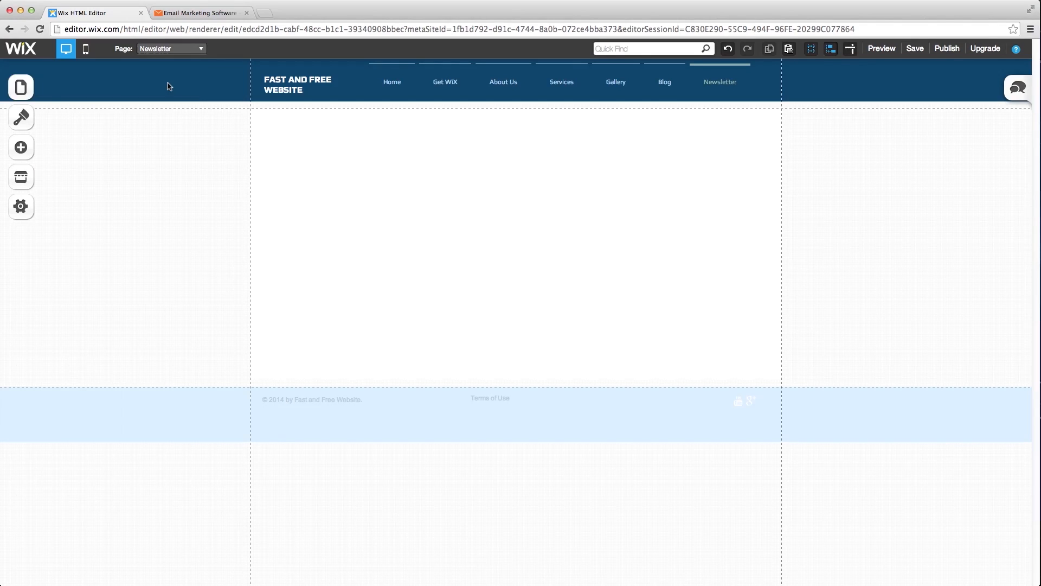
click(218, 13)
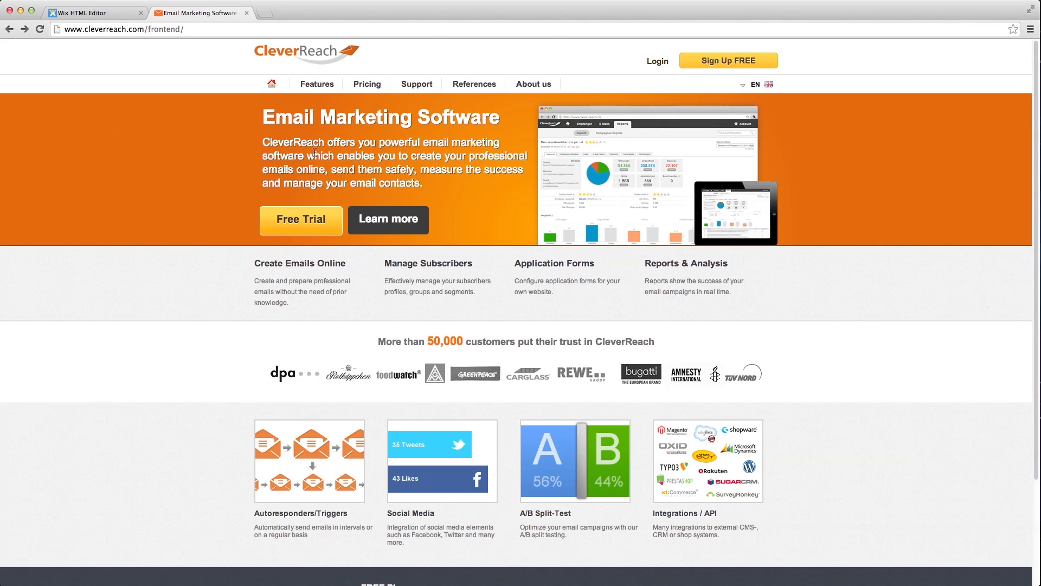
click(366, 85)
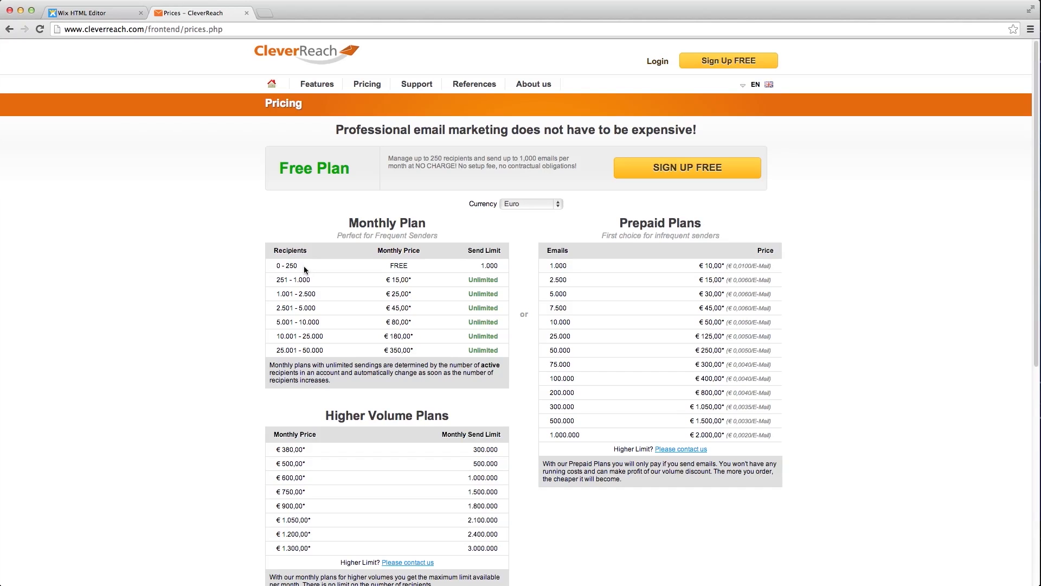
click(76, 12)
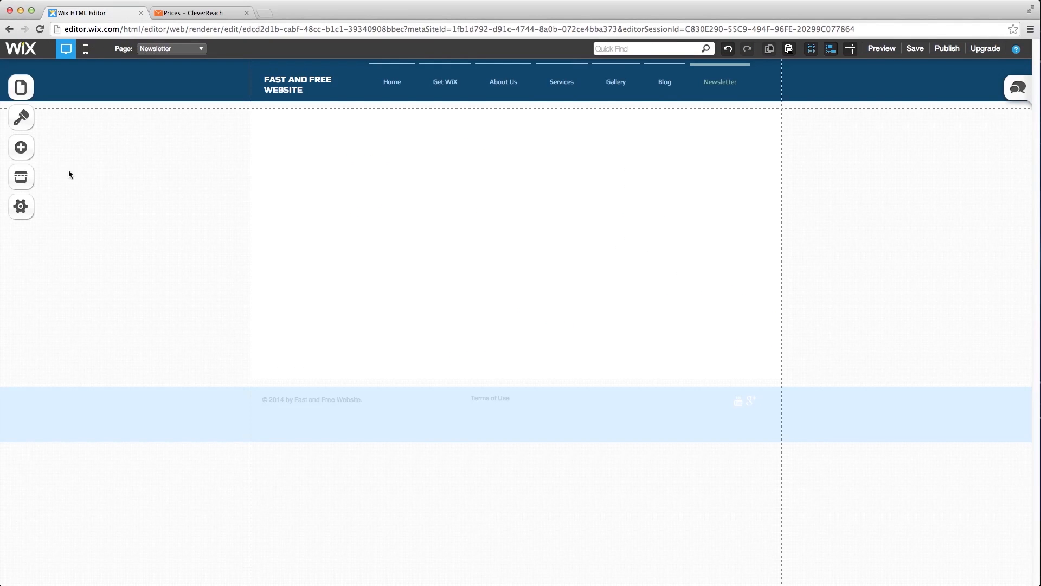
- Add an HTML embed element near the page's top-left and stretch it across the page width
click(23, 149)
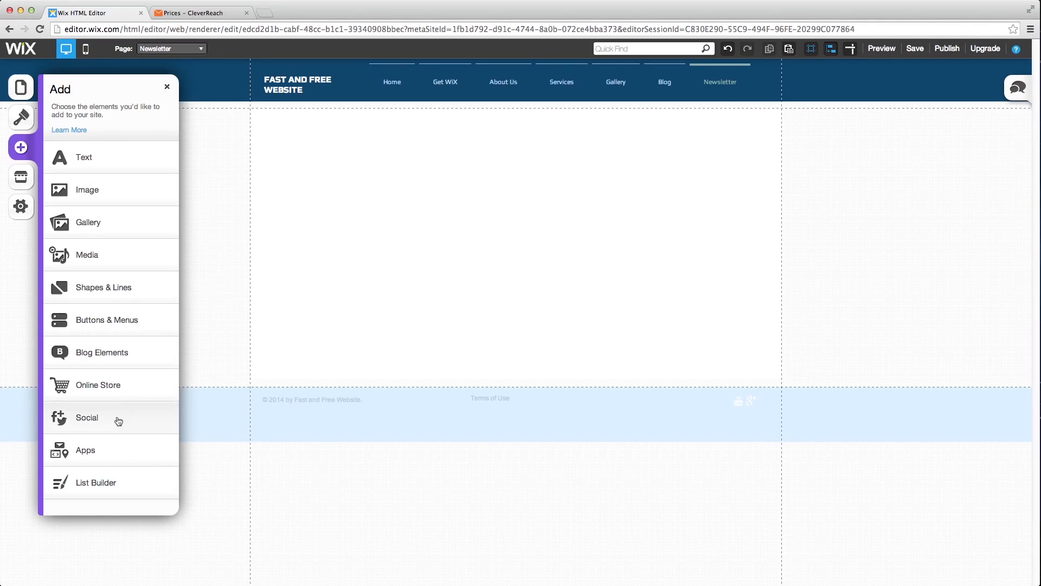
click(101, 450)
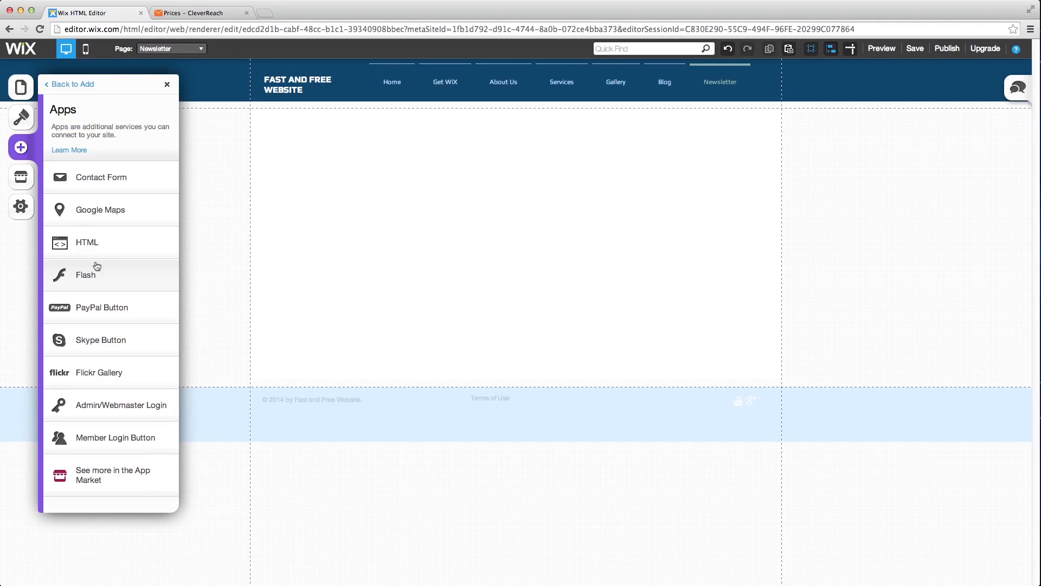
click(96, 245)
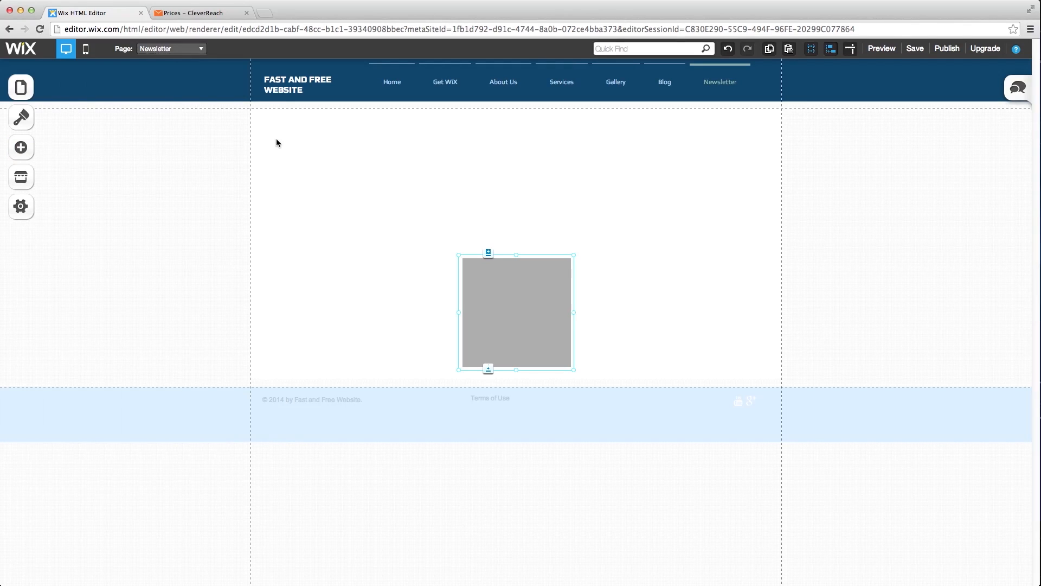
drag(335, 193, 198, 156)
click(20, 147)
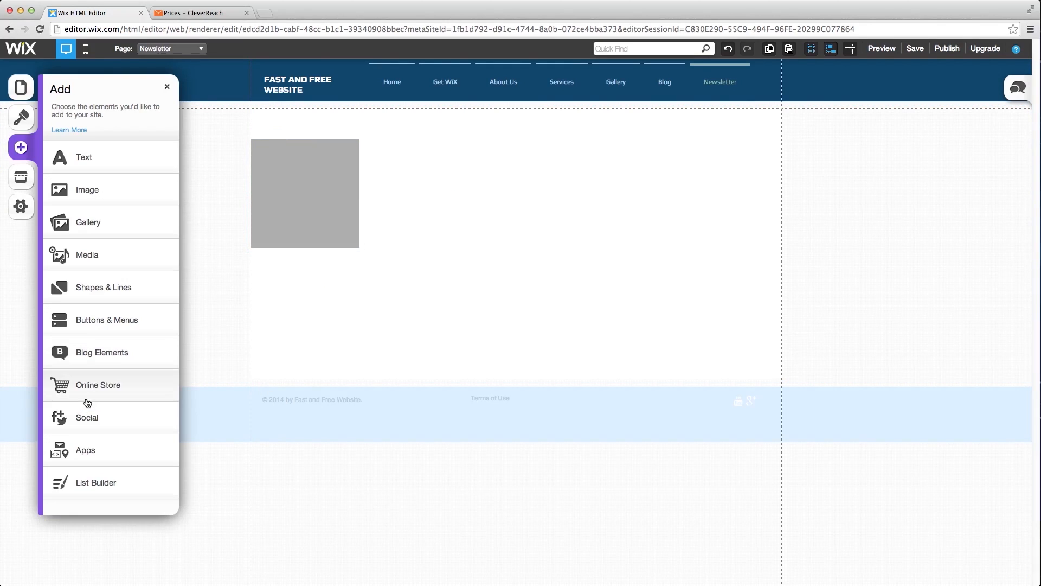
click(85, 448)
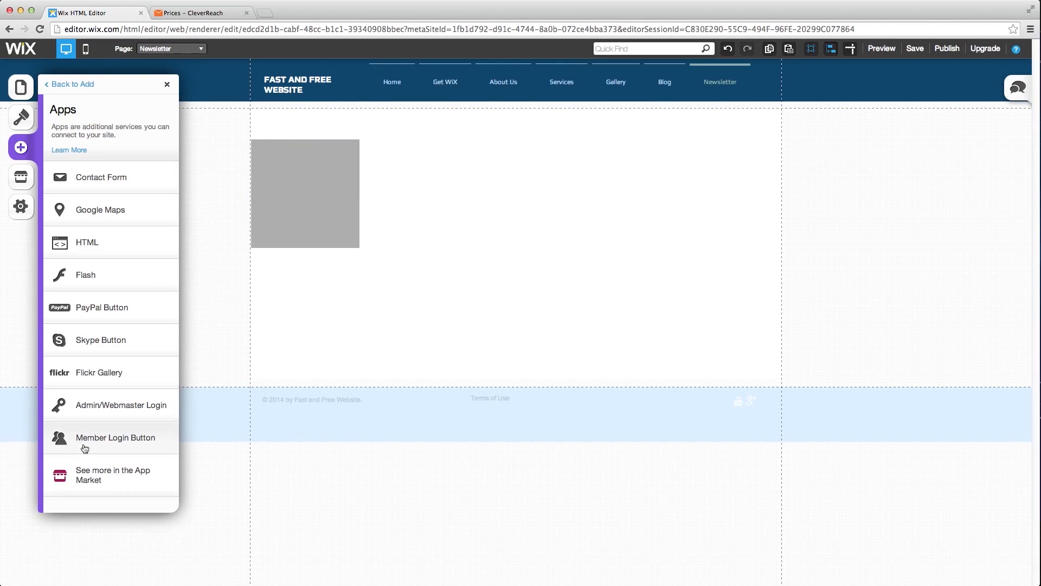
click(318, 232)
drag(363, 251, 783, 416)
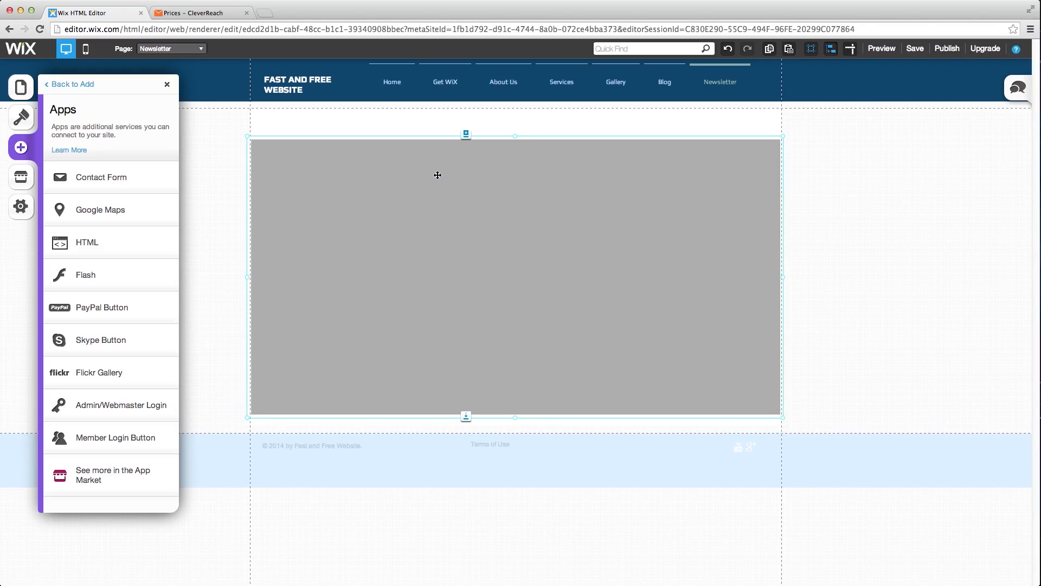
- Set the embed to HTML code mode and paste in the CleverReach signup form code
click(383, 199)
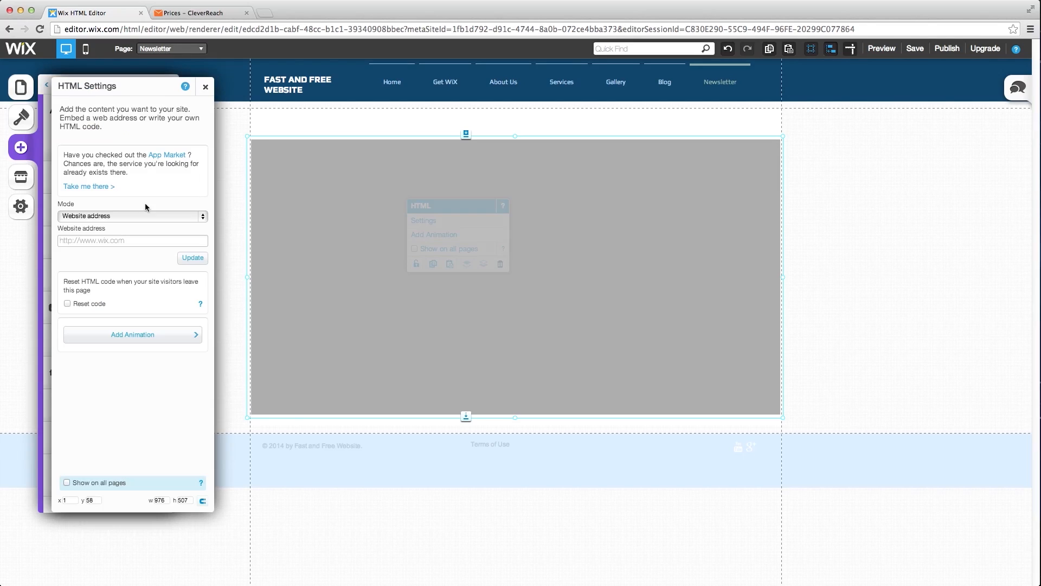
click(131, 214)
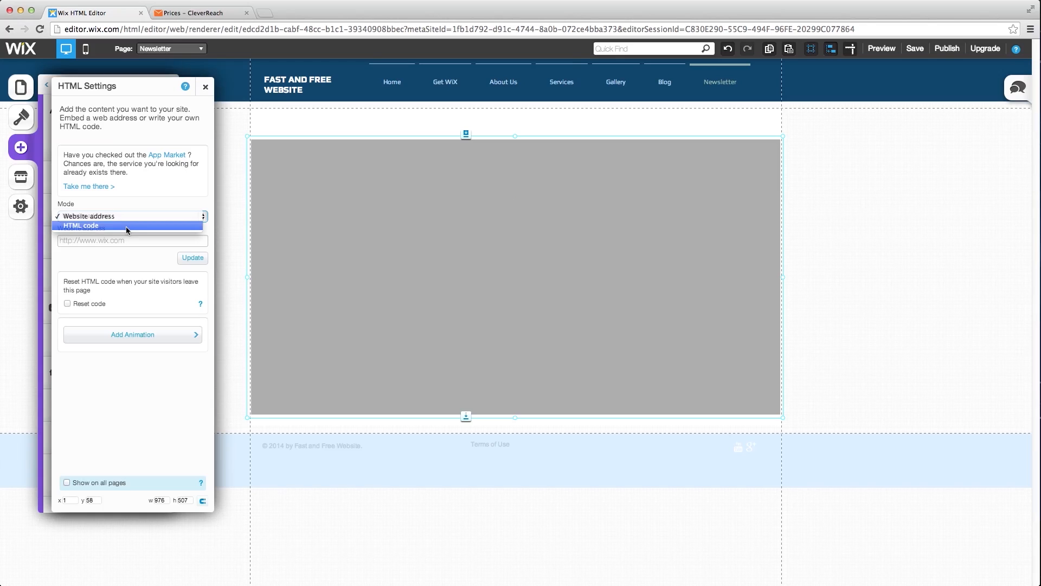
click(126, 226)
click(102, 283)
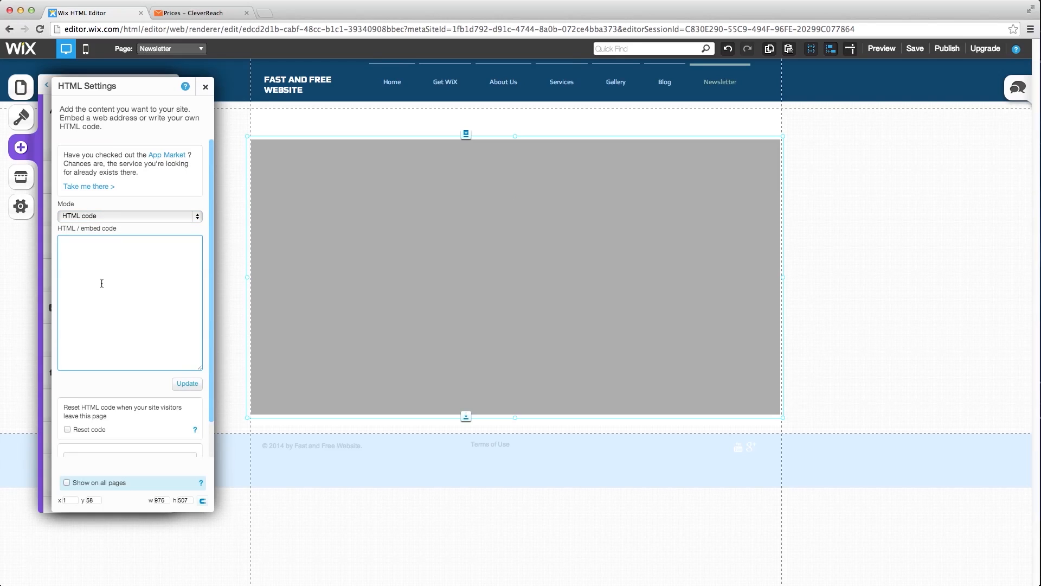
key(super+v)
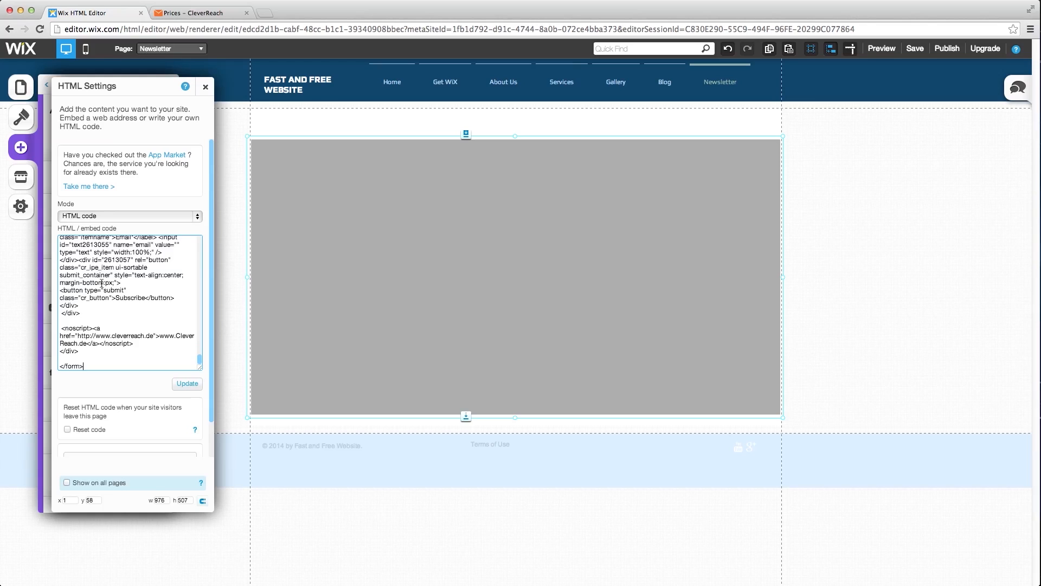
click(188, 383)
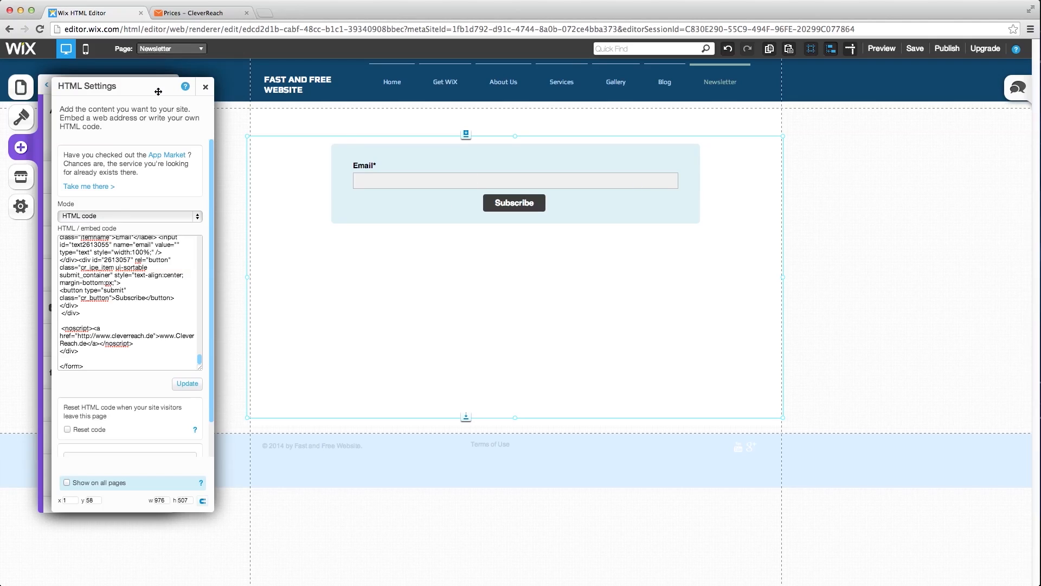
click(204, 88)
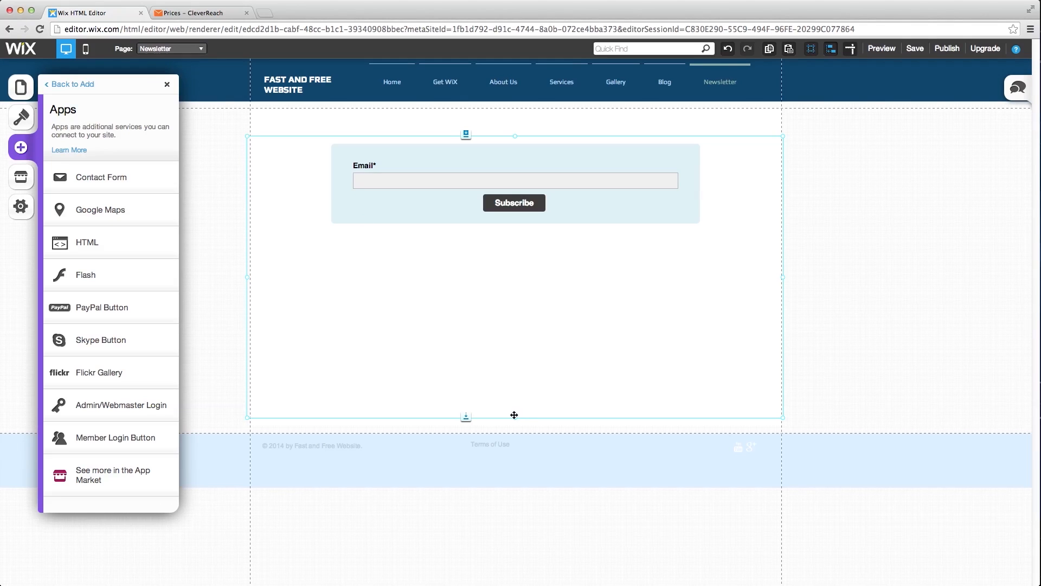
- Shrink the signup form block to fit its content and move it lower on the page
drag(515, 416, 465, 234)
drag(484, 175, 483, 239)
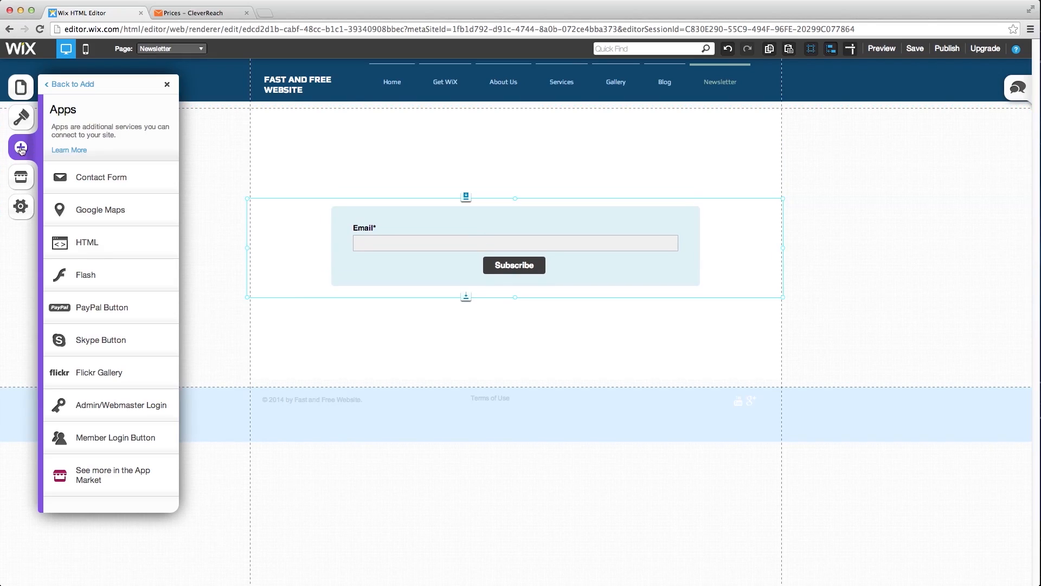
click(21, 148)
- Place a paragraph box above the signup form and widen it to match the form
click(85, 157)
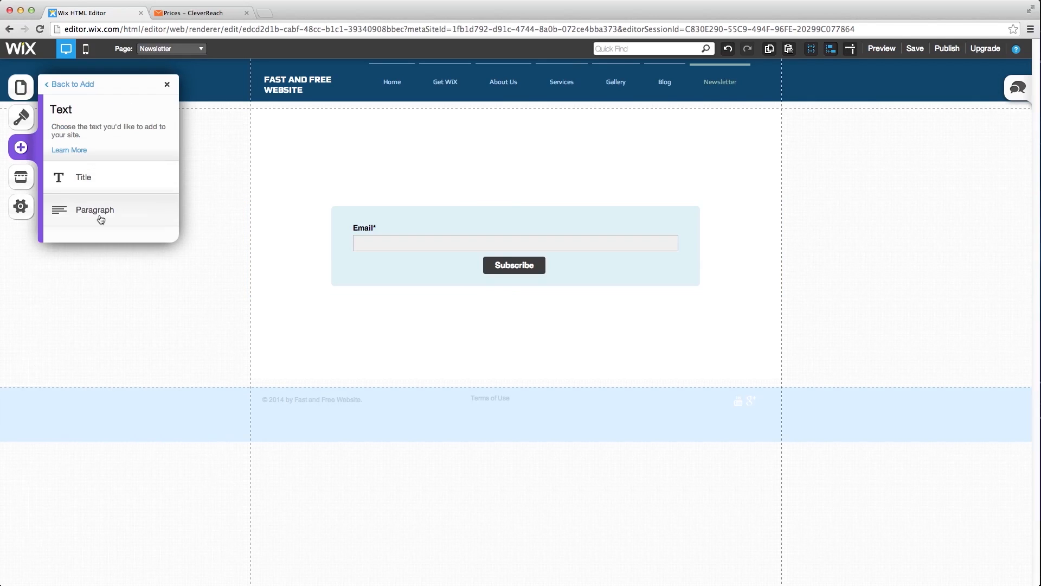
drag(484, 308, 371, 140)
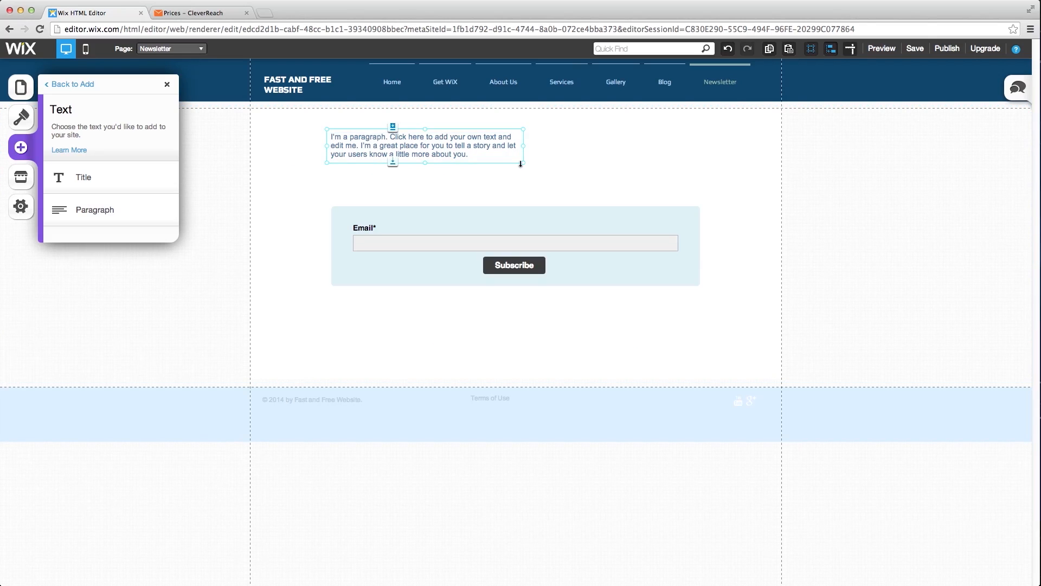
drag(619, 196, 699, 202)
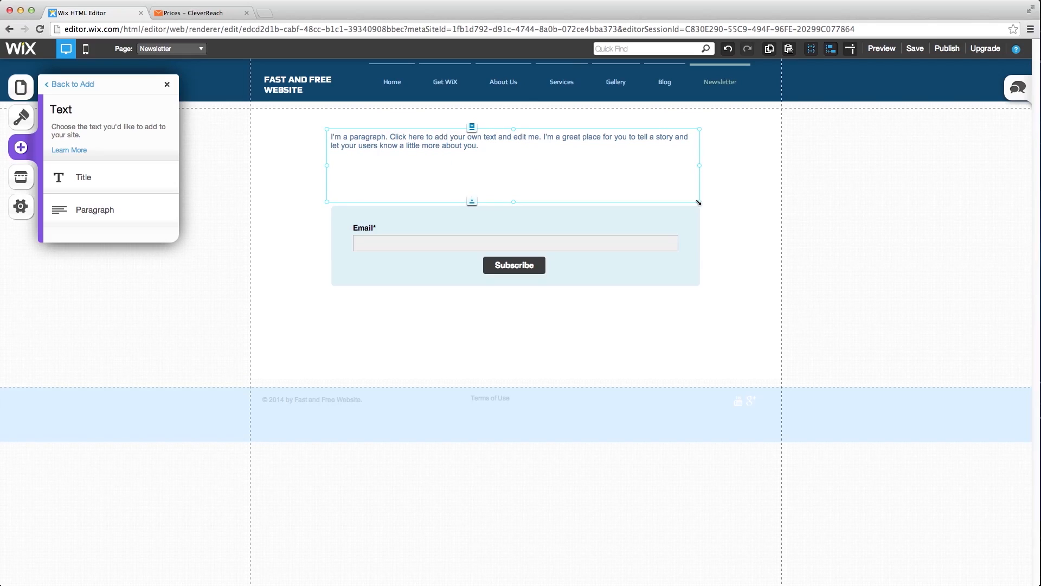
- Replace the placeholder paragraph text with the pasted newsletter invitation promising no spam
click(504, 177)
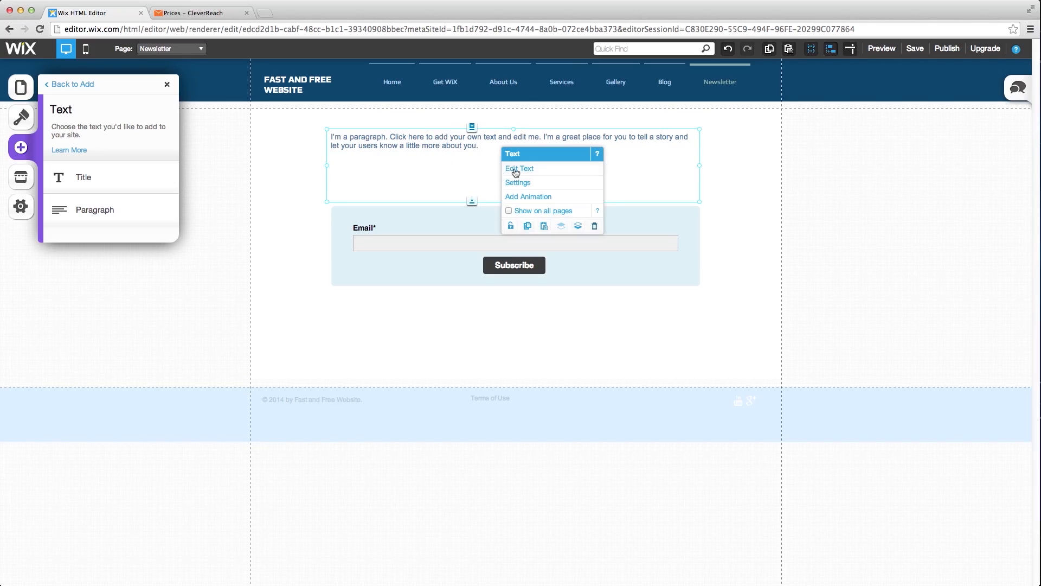
click(518, 170)
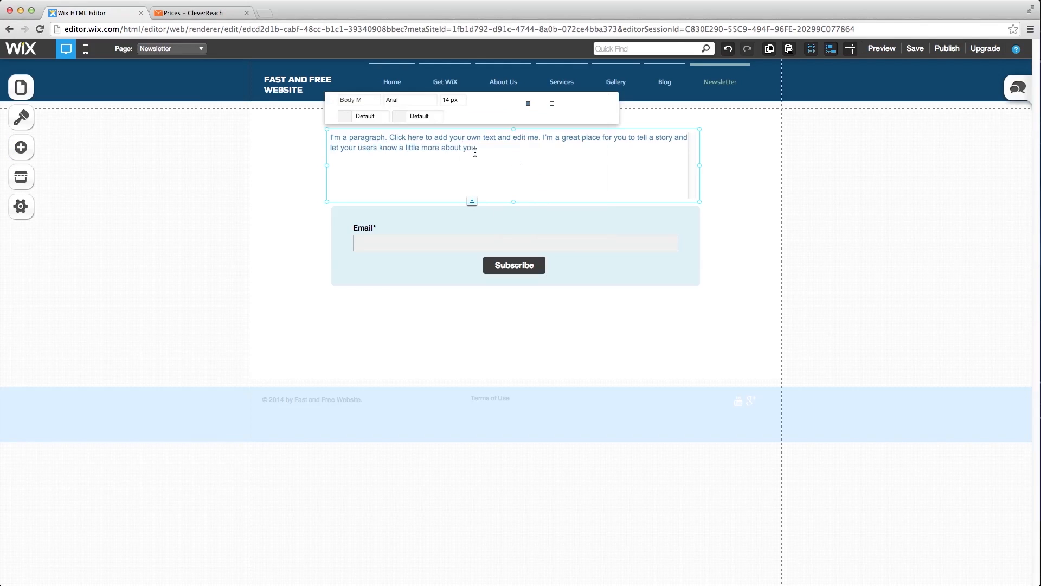
drag(482, 154, 330, 134)
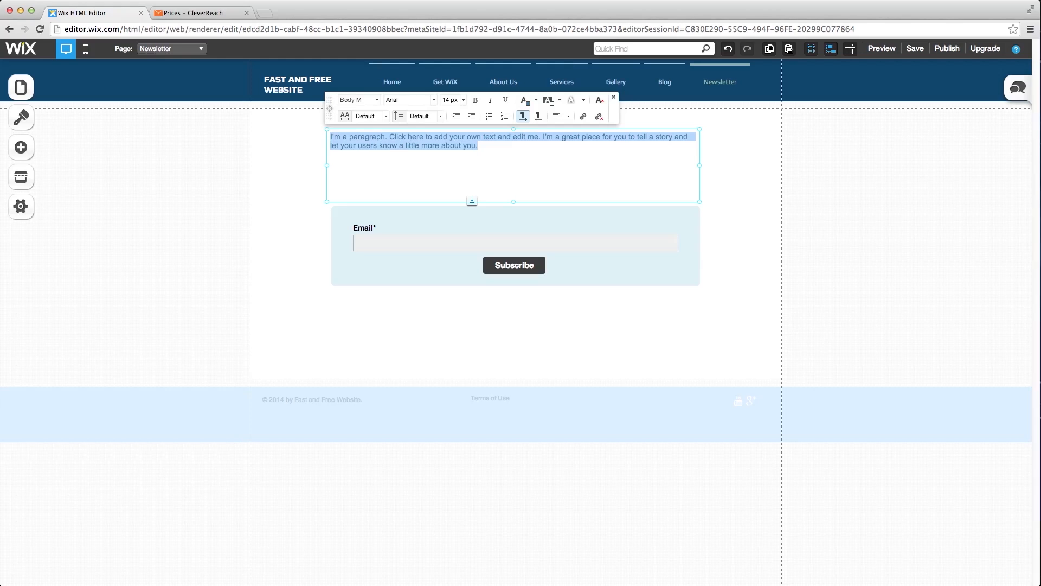
key(super+Tab)
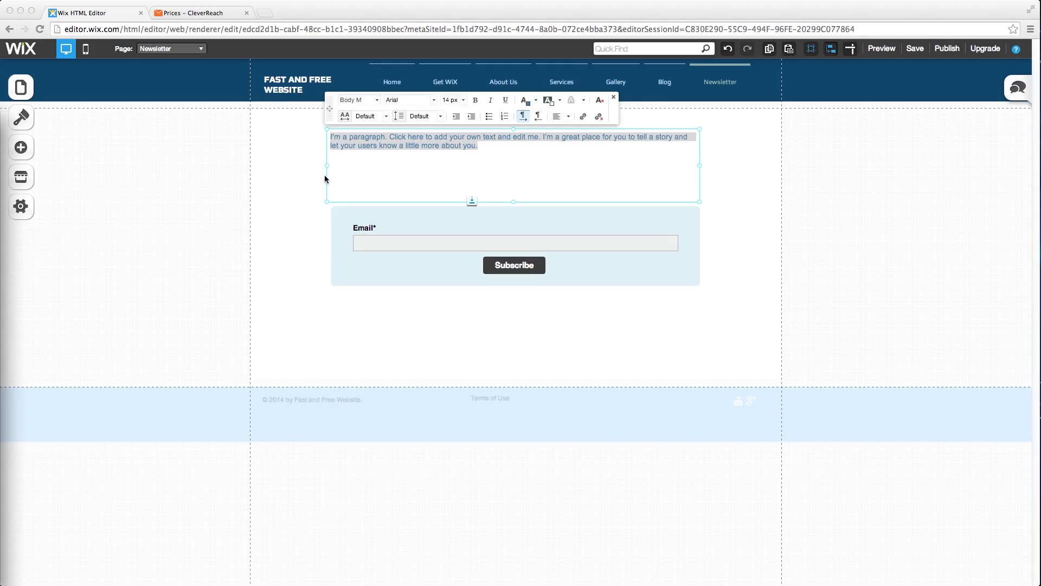
click(364, 174)
text(If you liked our content, feel free to subscribe to our newsletter. Don't worry we won't spam you, we will only contact you if we have new webhosting content which might interest you. Also you can unsubscribe anytime.)
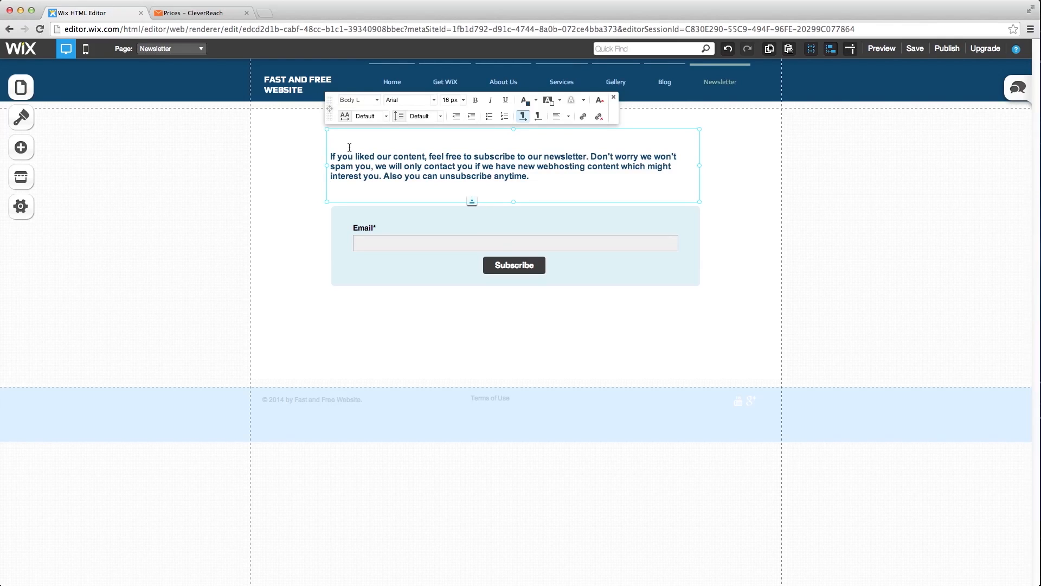
key(BackSpace)
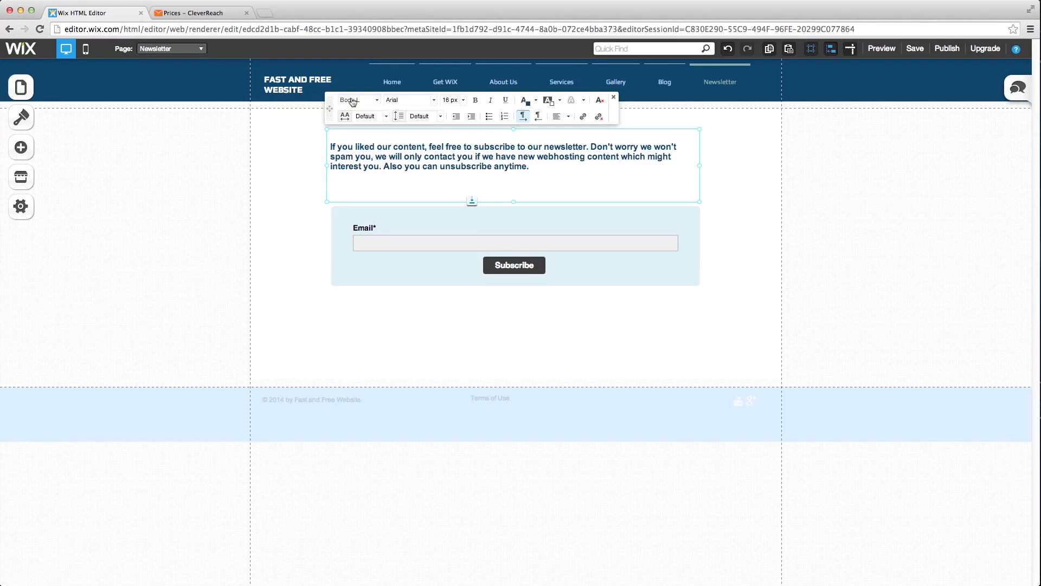
right_click(314, 155)
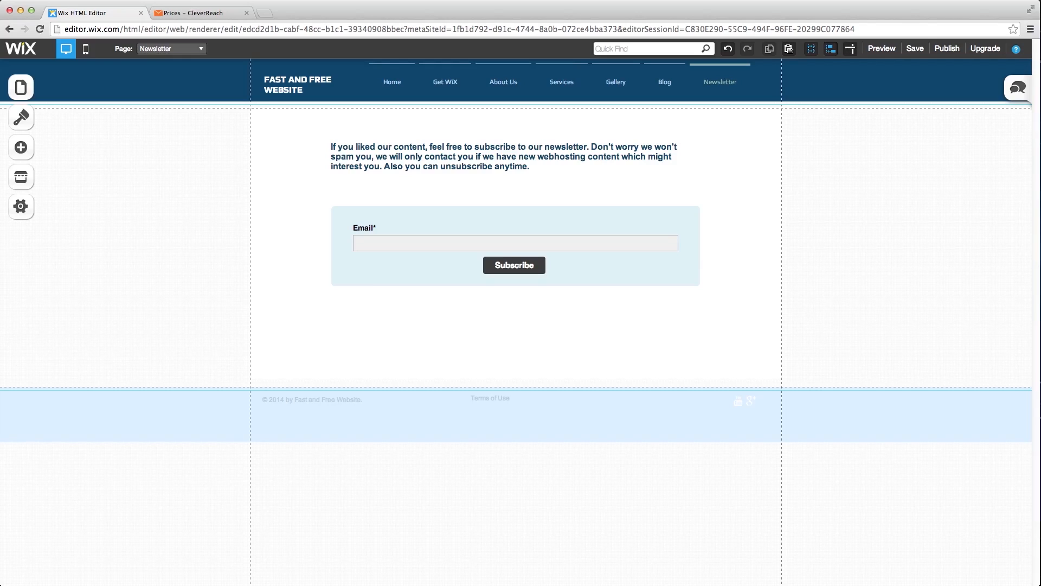
click(21, 147)
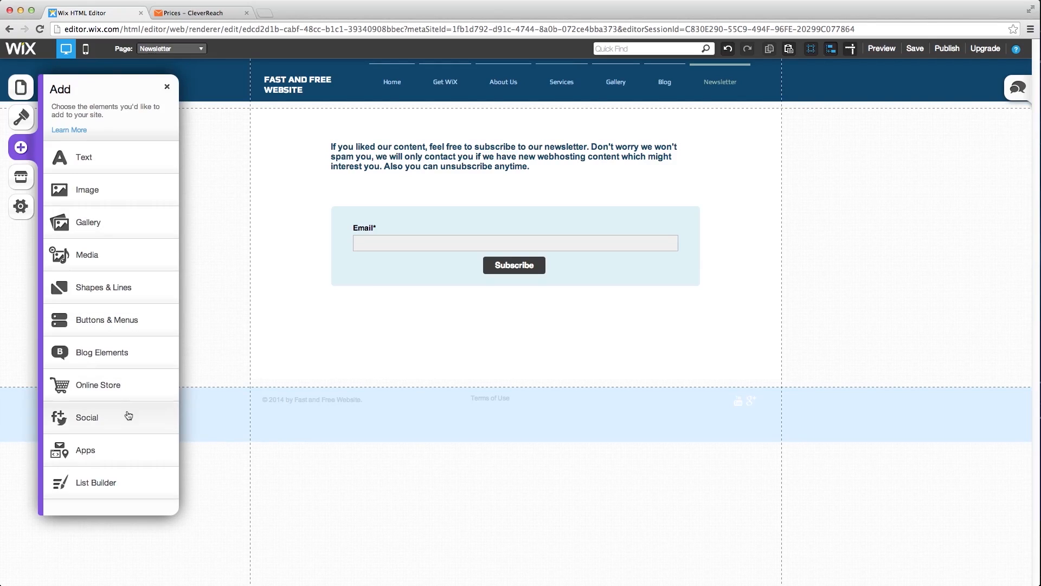
- Add another HTML embed box below the signup form and widen it to match the form
click(111, 447)
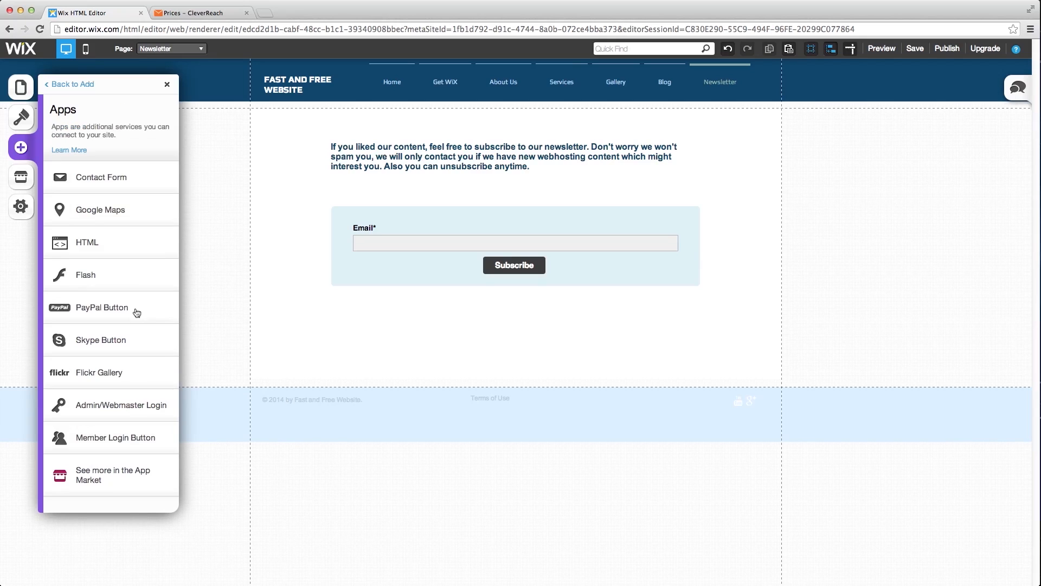
click(111, 255)
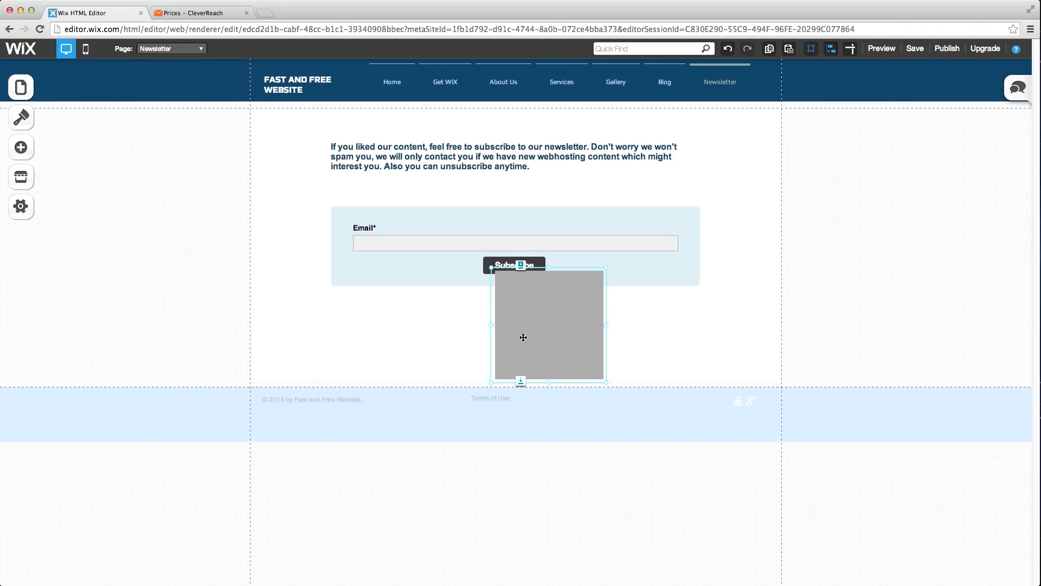
drag(511, 344, 360, 388)
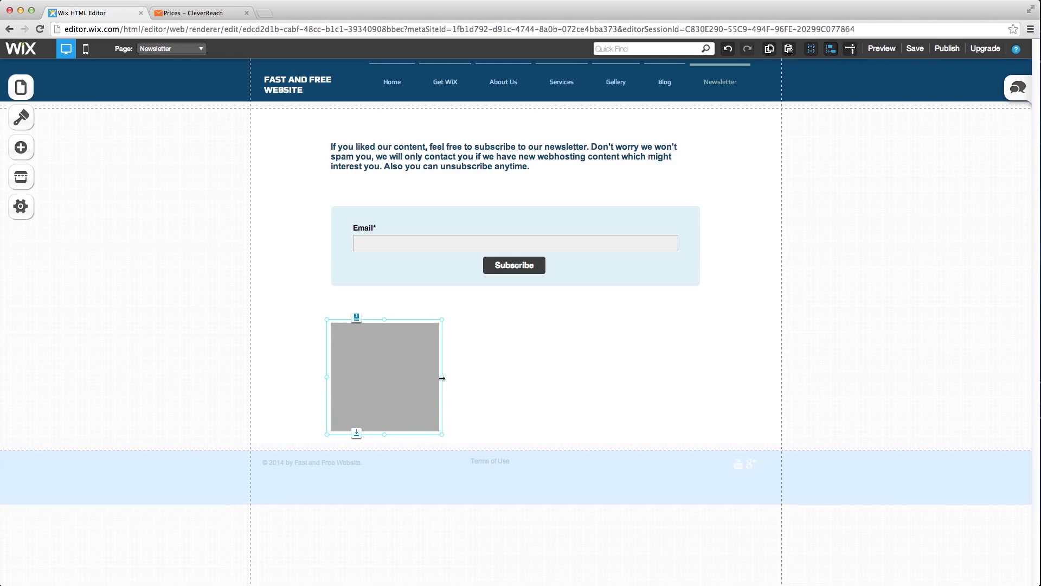
drag(442, 378, 703, 389)
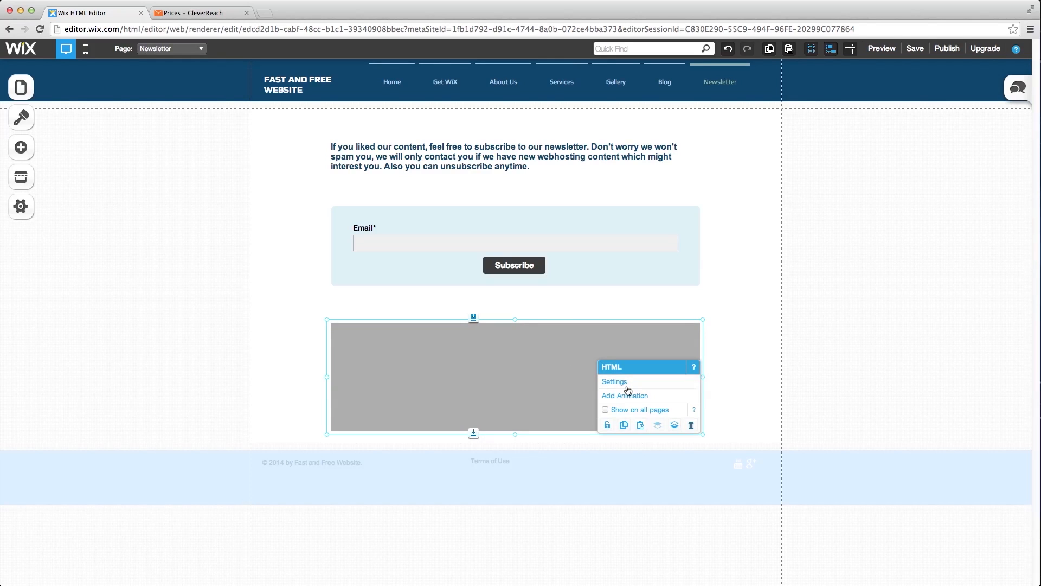
- Set the embed to HTML code mode and paste in the CleverReach badge code
click(625, 386)
click(145, 217)
click(145, 229)
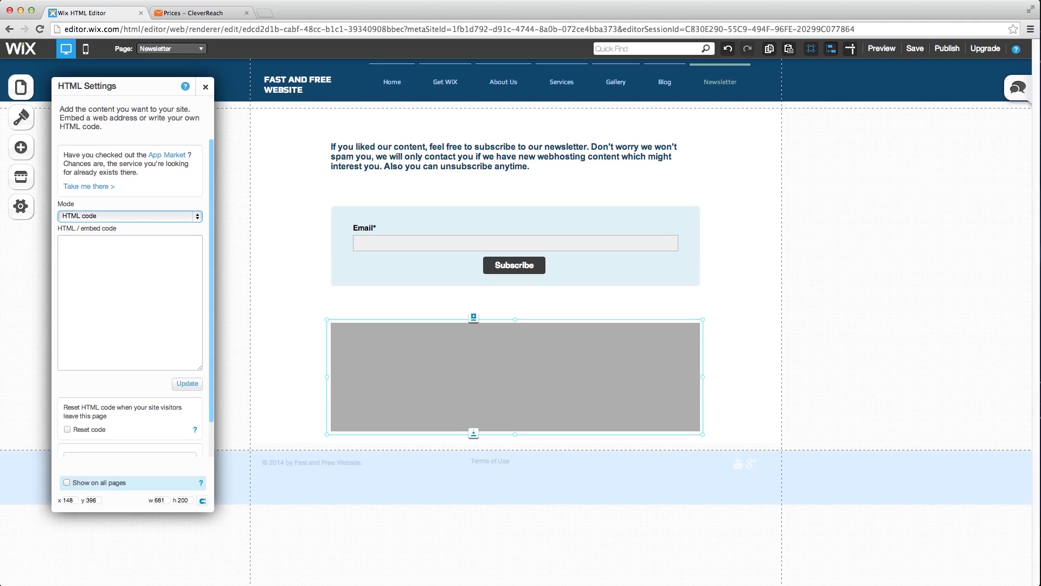
key(super+Tab)
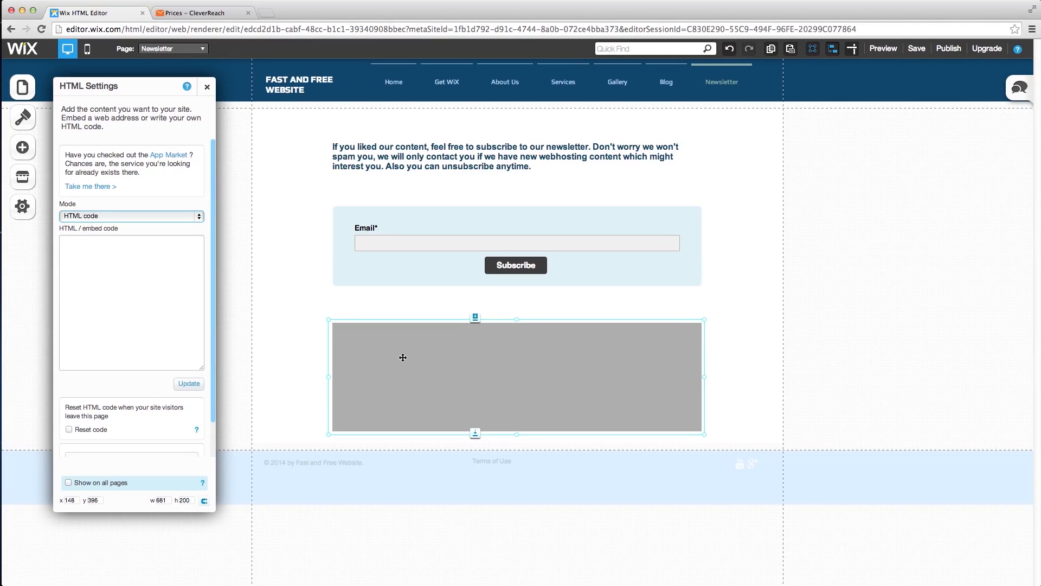
click(187, 305)
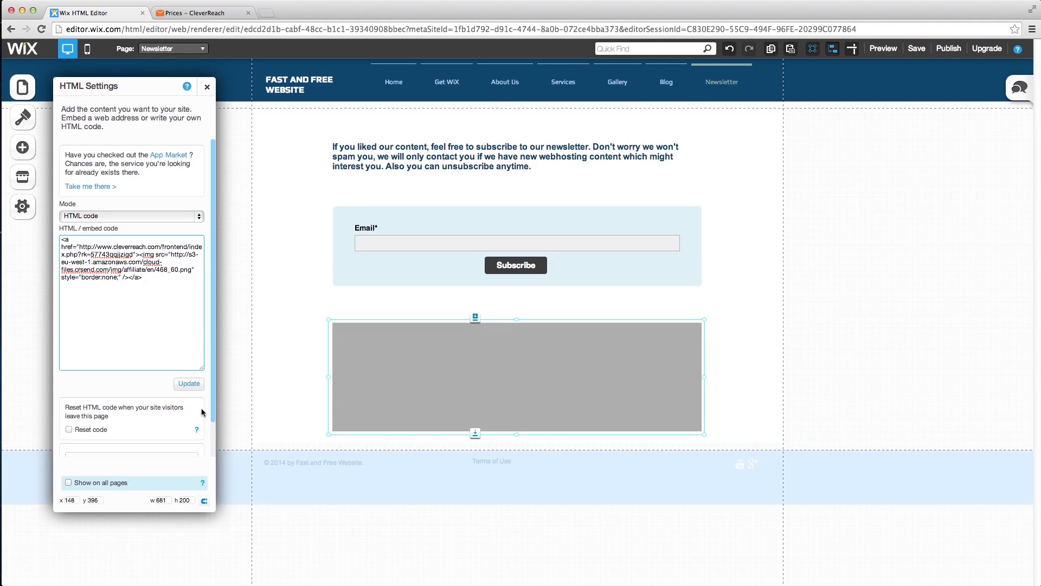
click(190, 384)
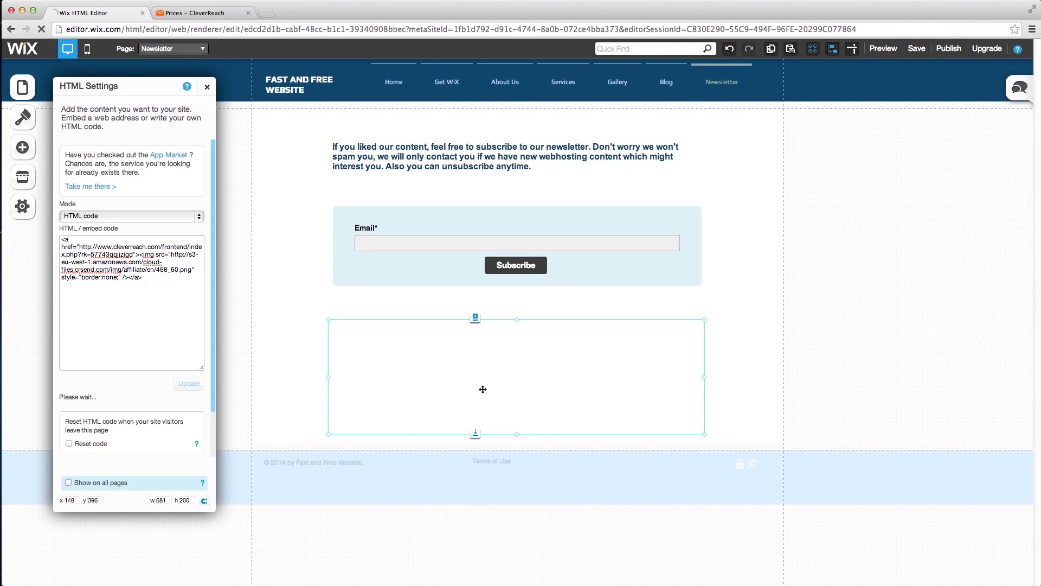
click(208, 88)
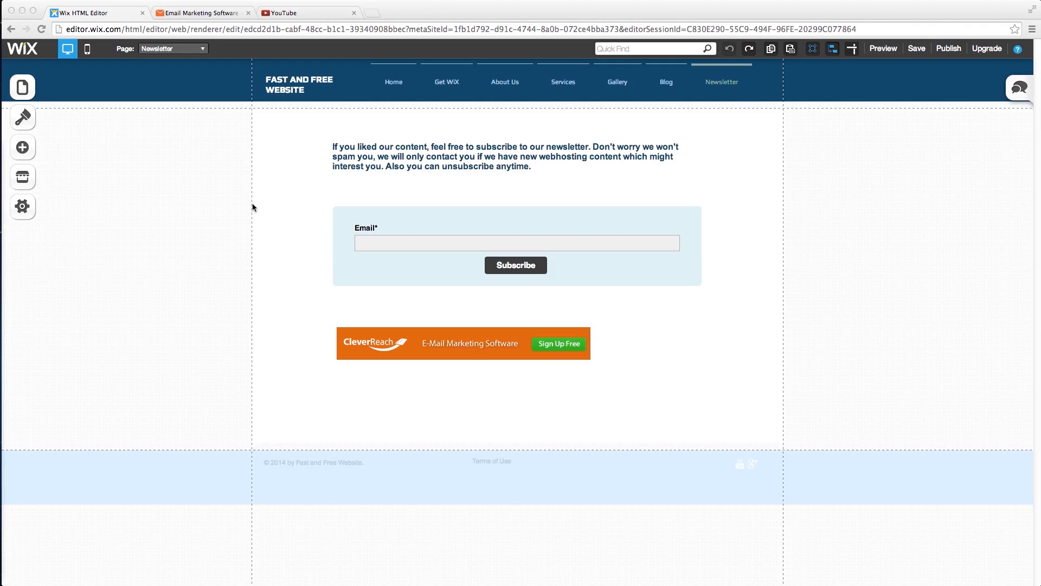
- Rename the Services page to 'Further Resources' with the page address 'resources'
click(22, 89)
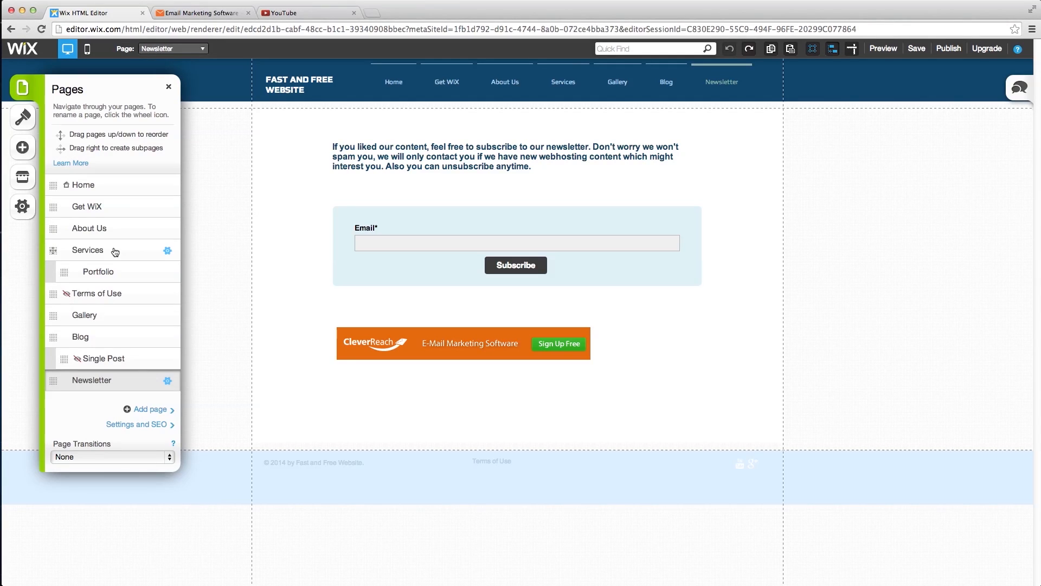
click(84, 250)
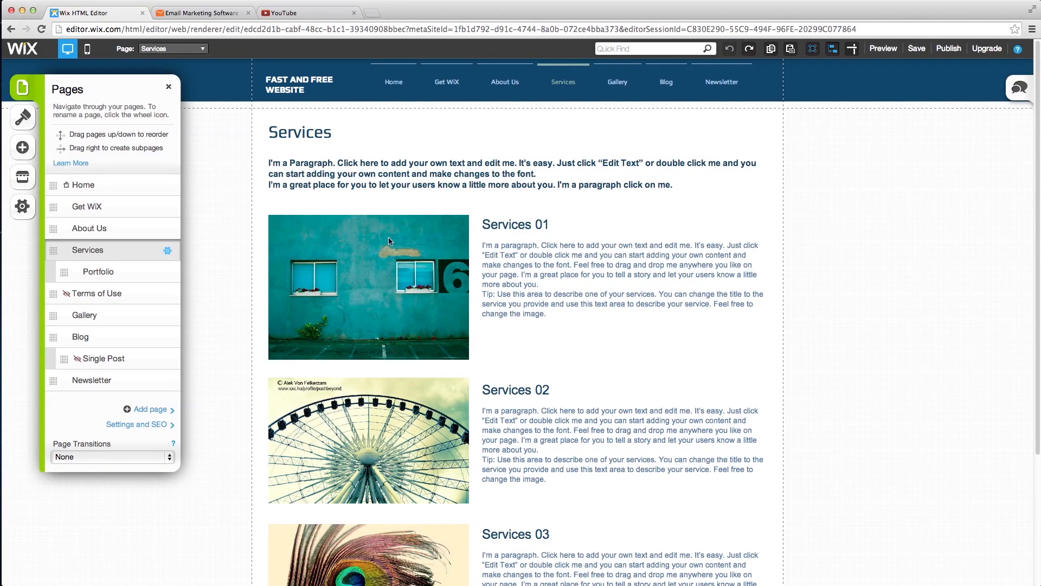
click(168, 251)
text(Further R)
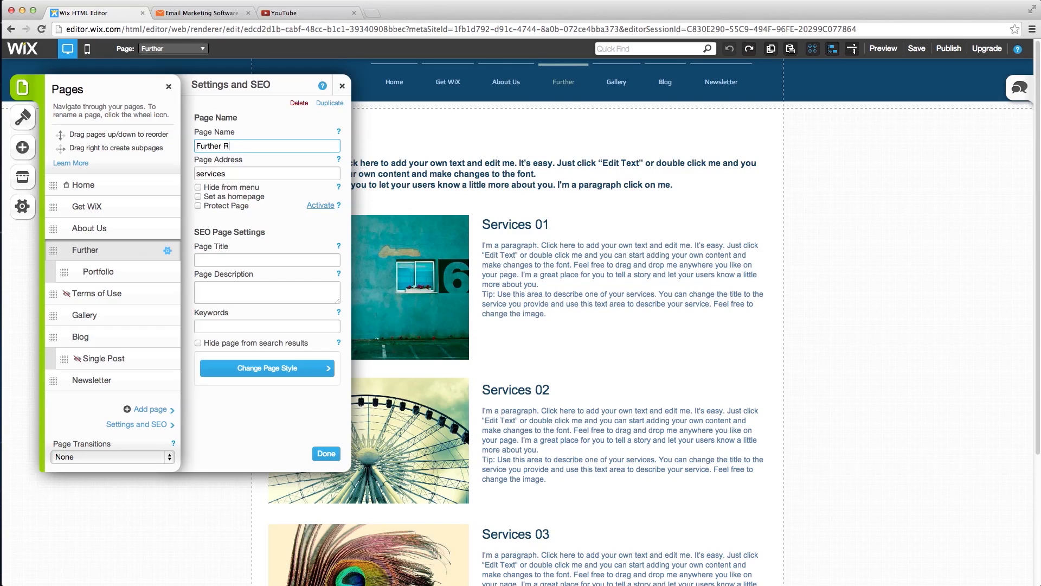
text(esources)
key(Tab)
text(reso)
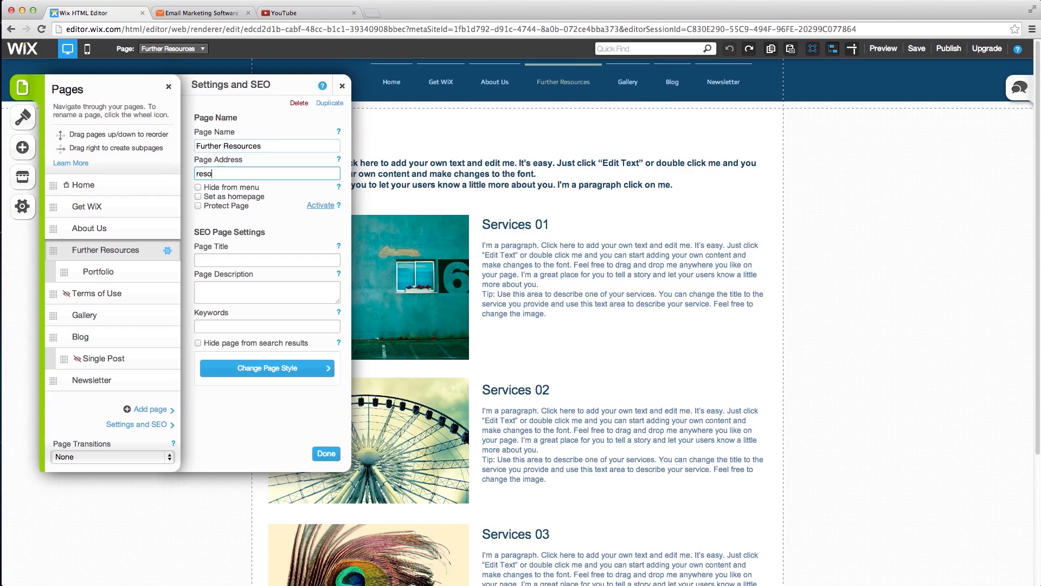
text(urces)
- Delete the Portfolio subpage and go to the Further Resources page
click(166, 276)
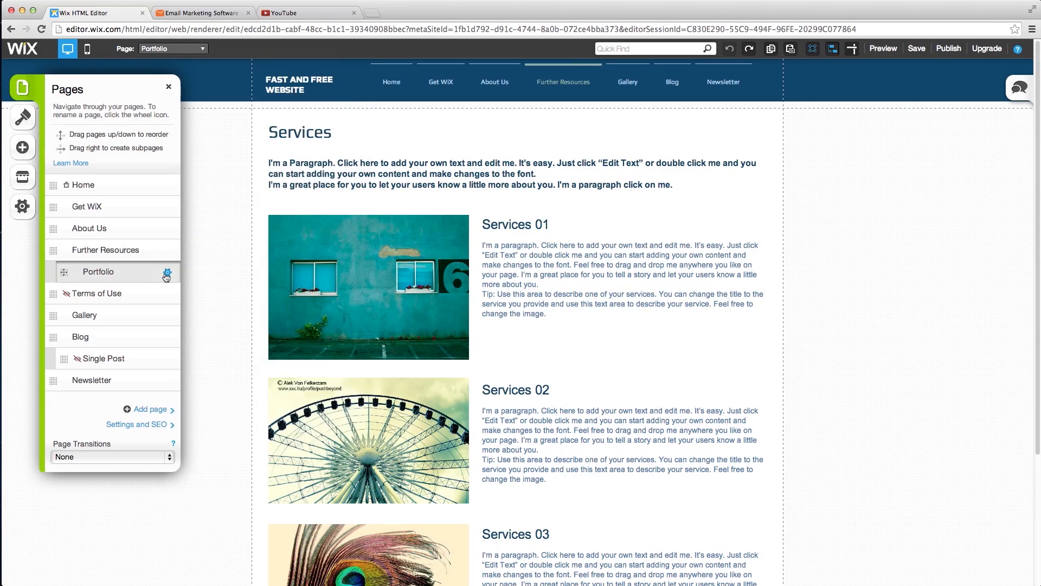
click(166, 275)
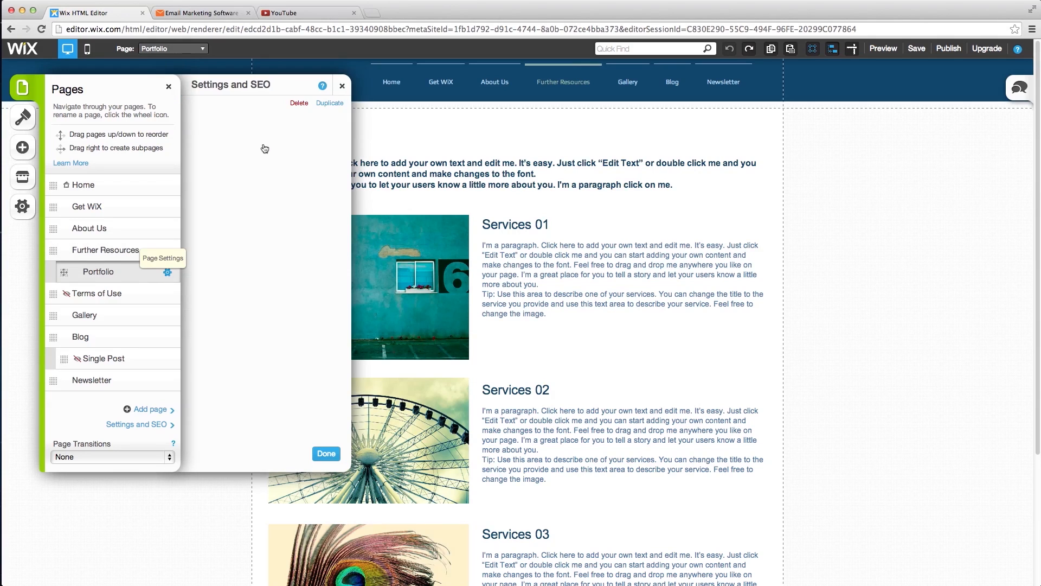
click(297, 103)
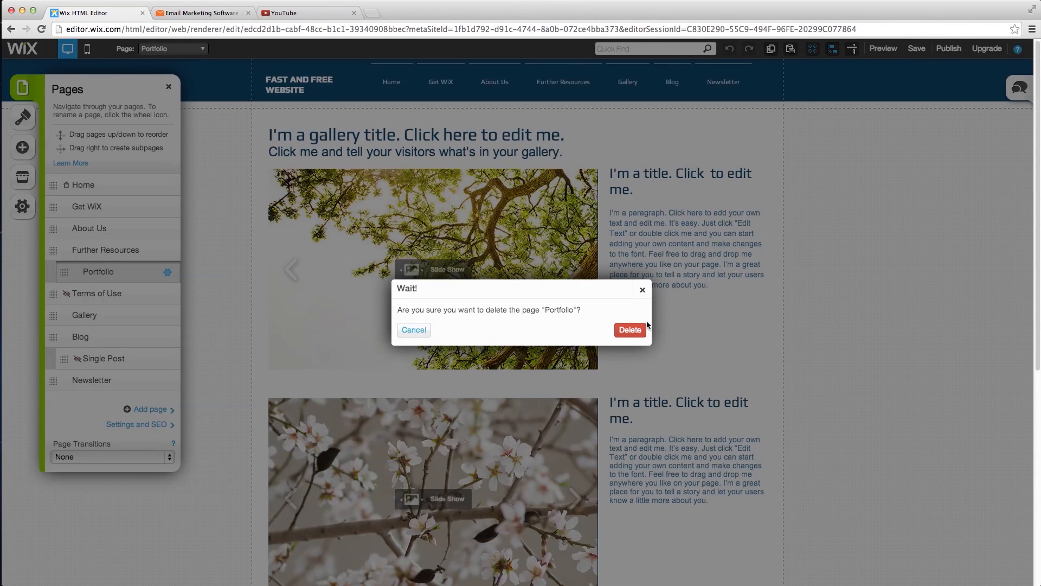
click(630, 329)
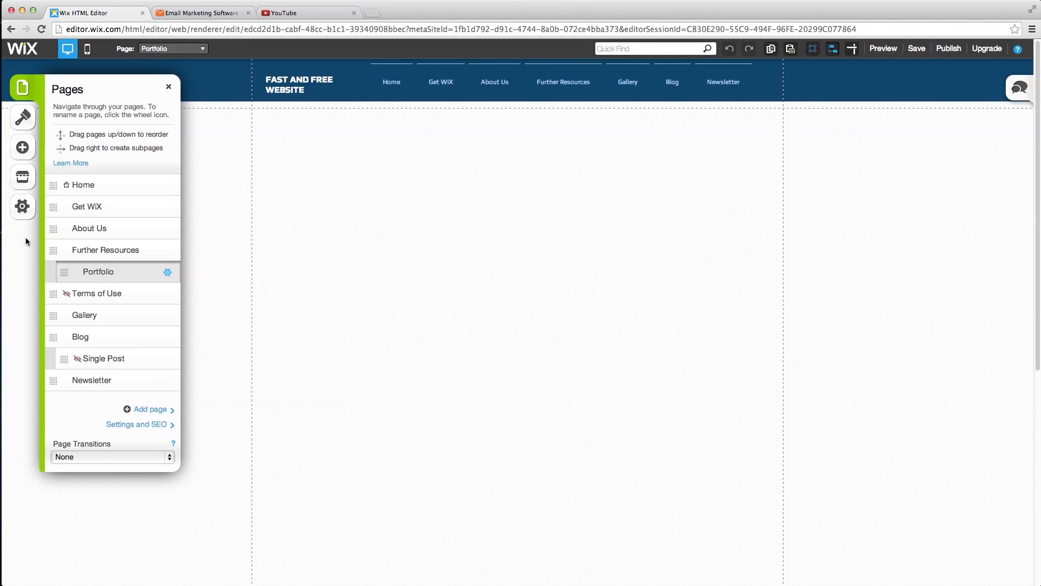
click(198, 48)
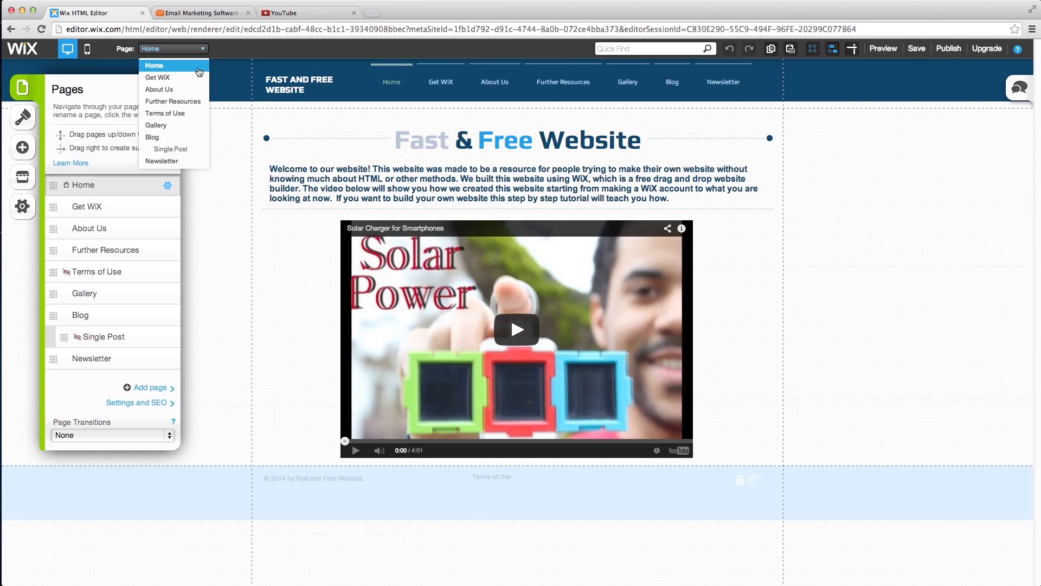
click(173, 101)
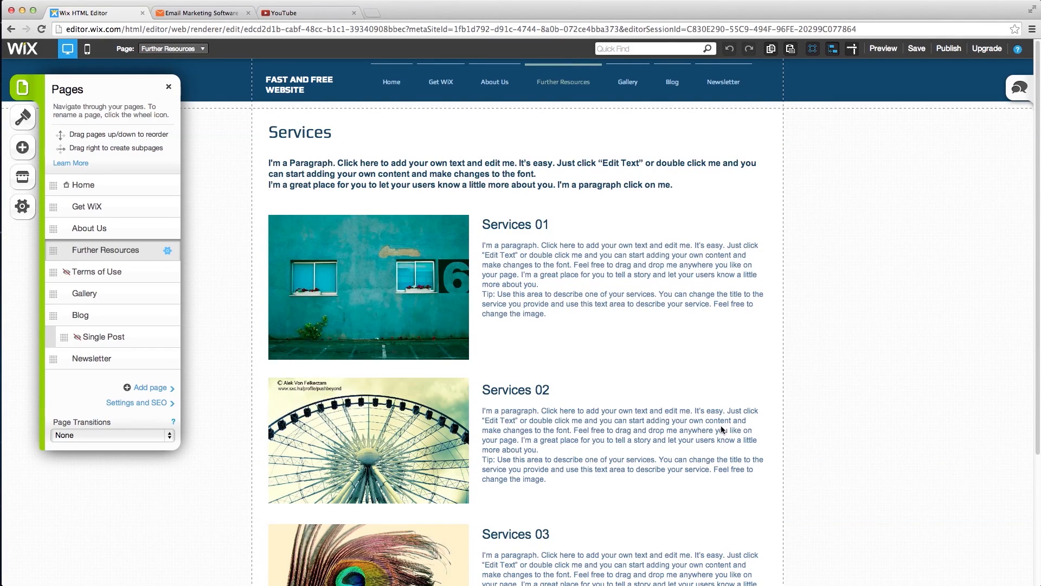
- Delete the peacock-feather image and Services 03 text of the third service block
scroll(452, 373, down, 2)
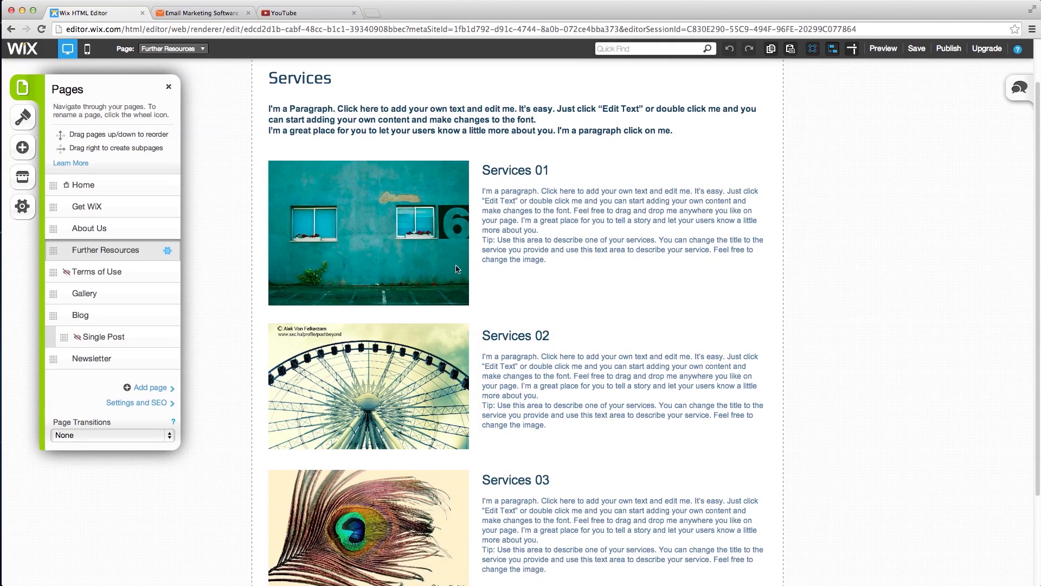
scroll(455, 276, down, 2)
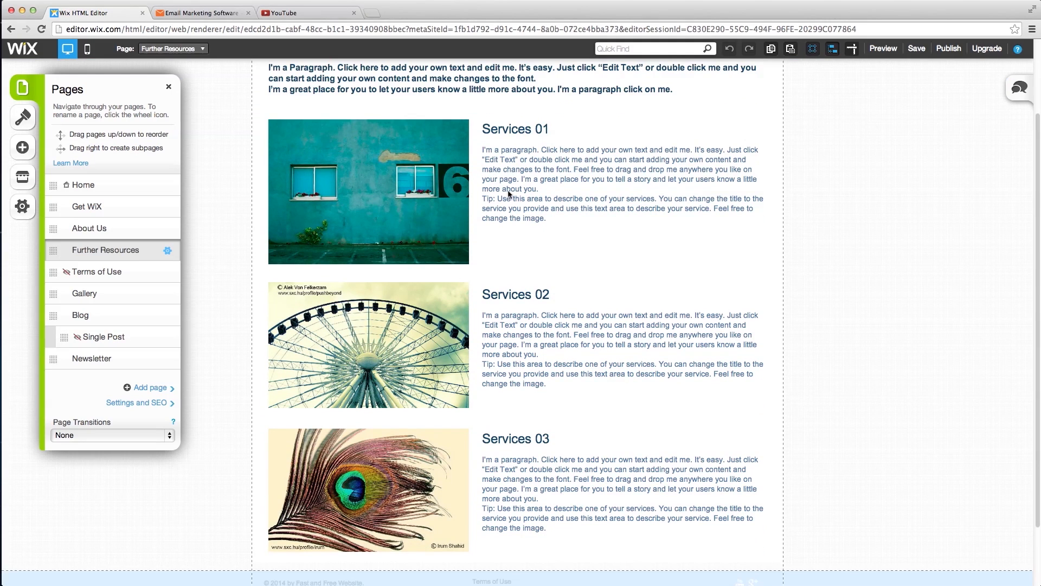
click(445, 511)
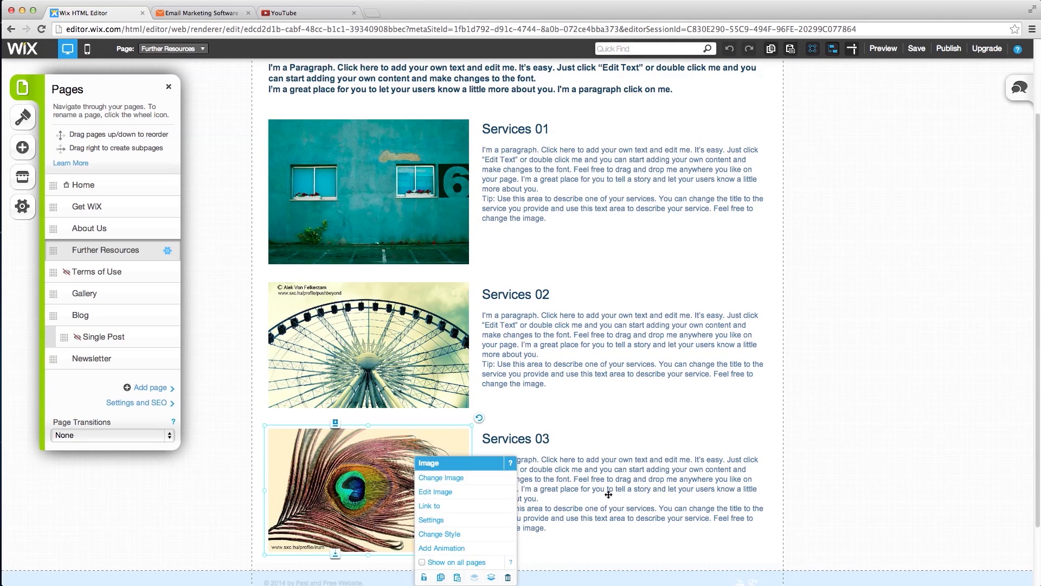
shift+click(609, 495)
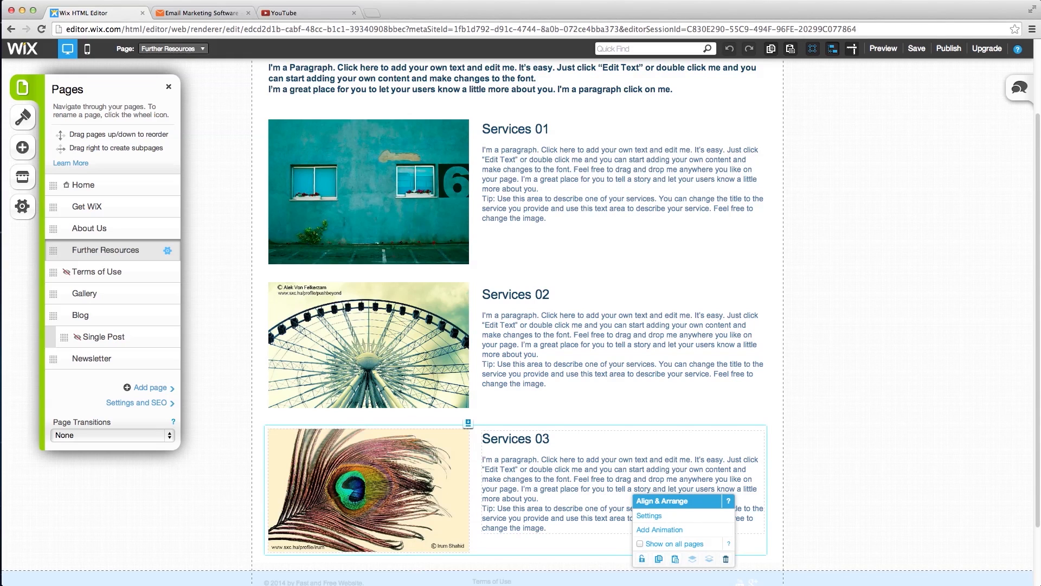
key(Delete)
- Replace the Services 01 text with the pasted WiX Learning Center description
click(592, 253)
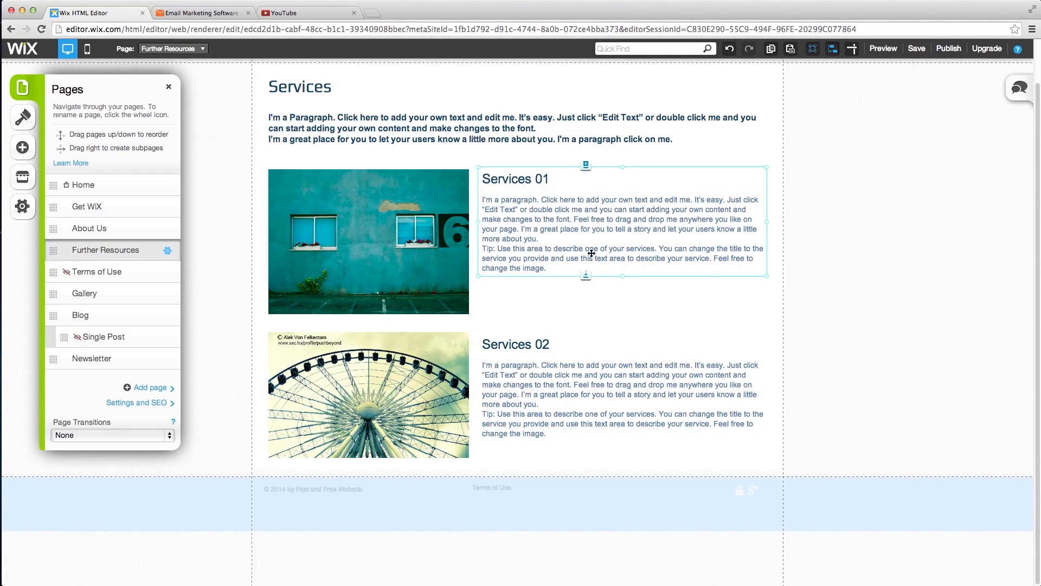
click(618, 274)
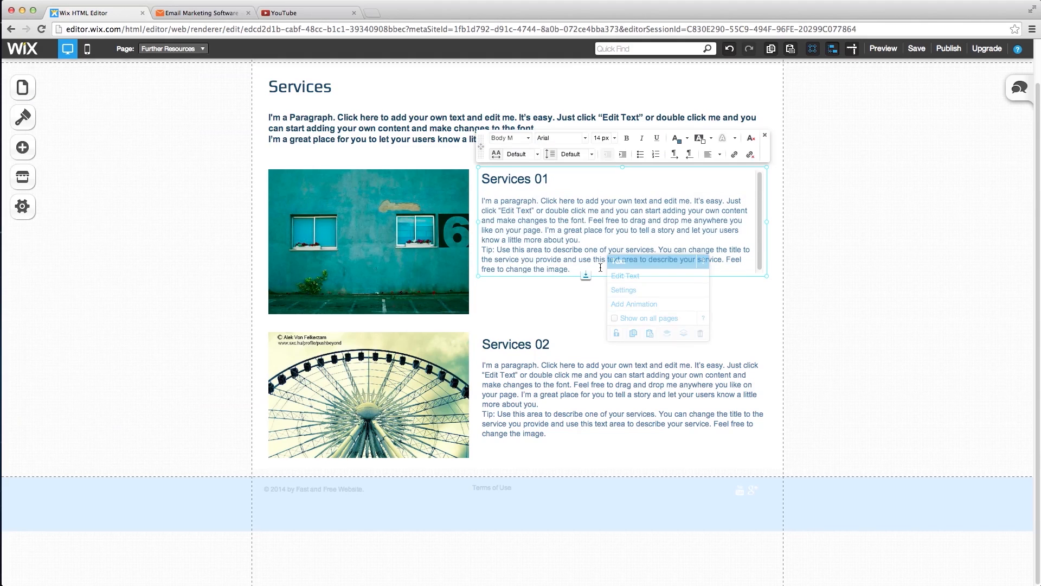
drag(596, 269, 483, 172)
text(WiX Learning Center This is the official youtube channel from the awesome people at WiX. They have over a hundred video guides available to help you with whatever problem you're facing using WiX. You can also access the videos by clicking on the questionmark on the top right of your editing screen in WiX. They have channels in many languages as well so if your more comfortable in your mother language you'll find help there!  WiX's Youtube Channel)
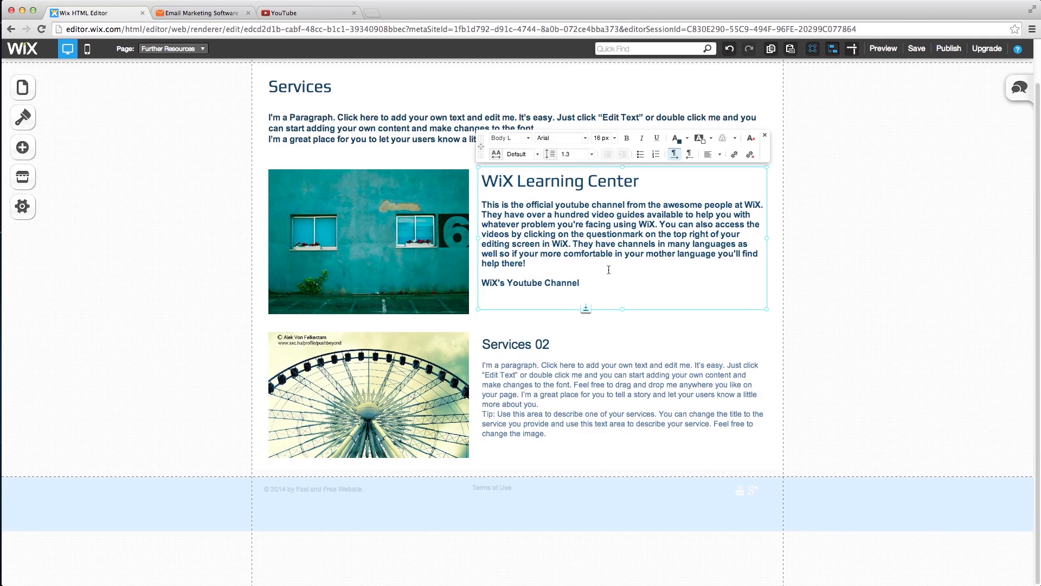
key(BackSpace)
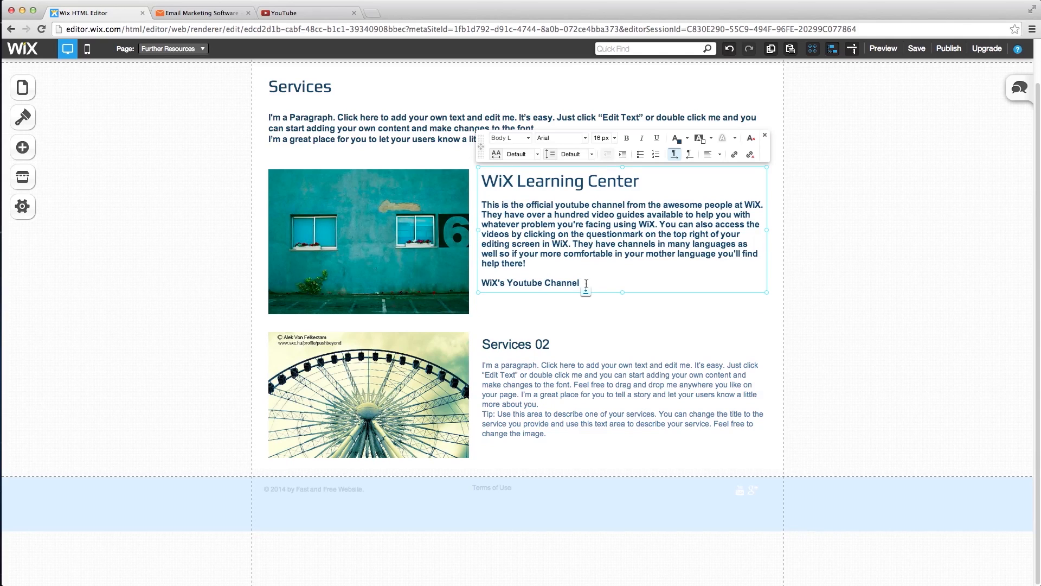
drag(580, 282, 481, 282)
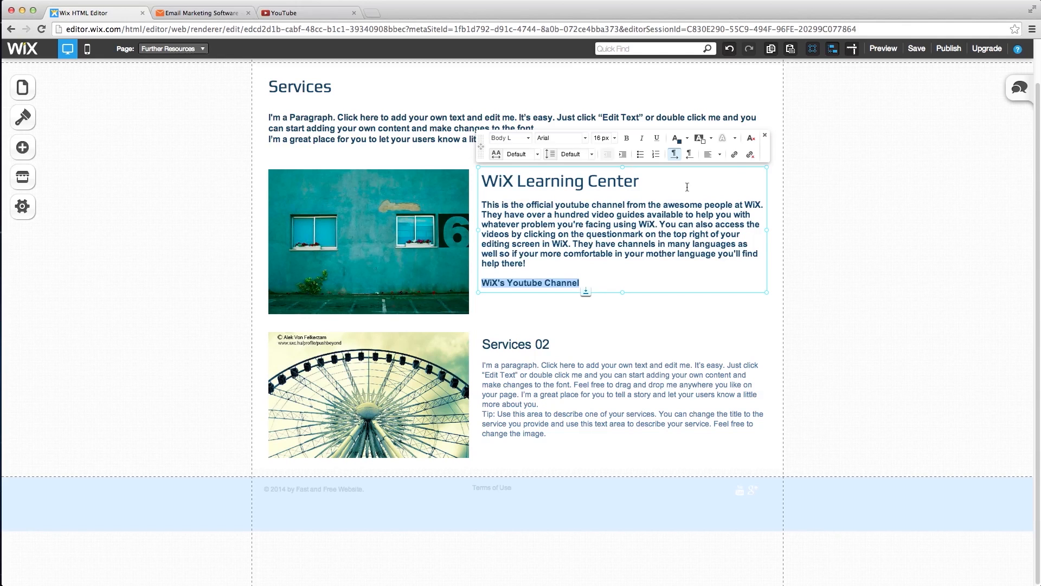
- Link the 'WiX's Youtube Channel' line to the Wix.com YouTube channel web address
click(735, 155)
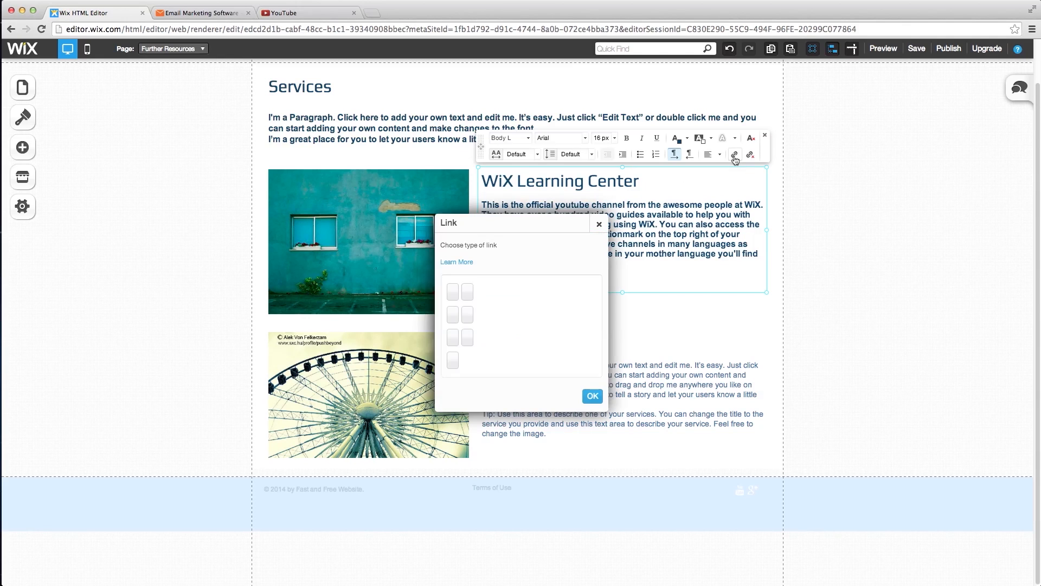
click(487, 292)
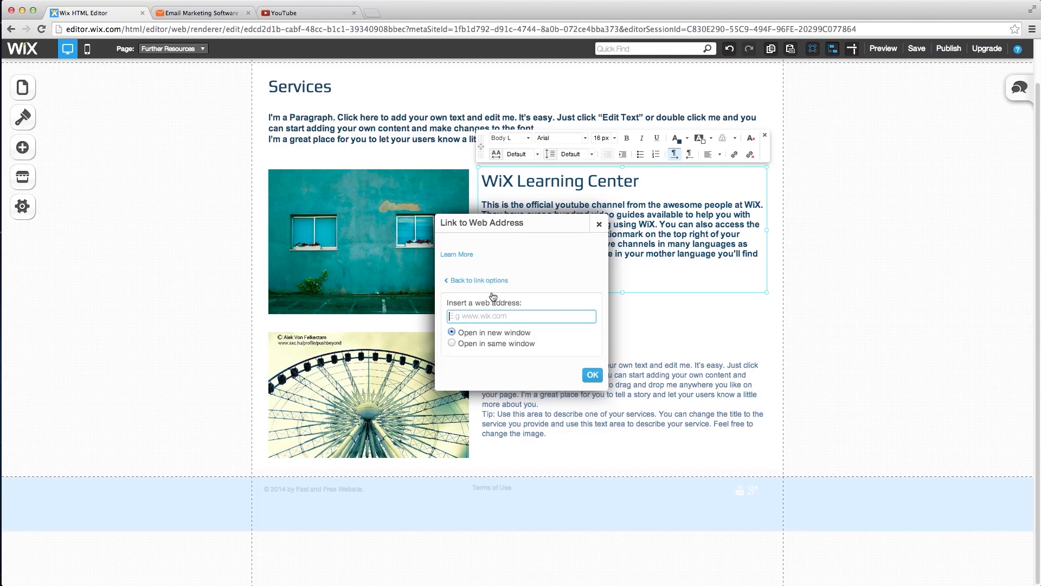
click(290, 15)
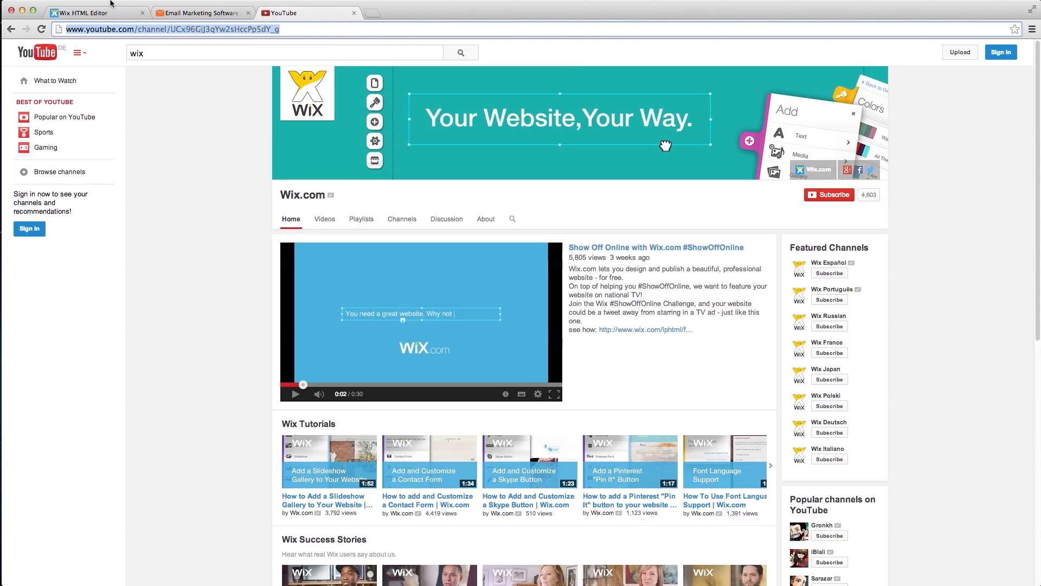
click(95, 12)
click(536, 313)
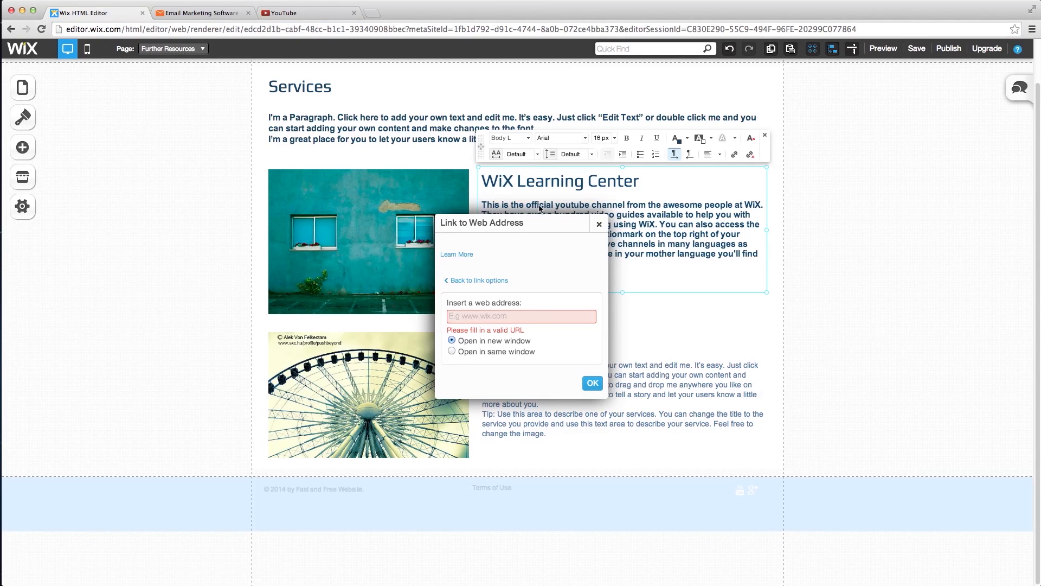
text(https://www.youtube.com/channel/UCx96GiJ3qYw2sHccPp5dY_g)
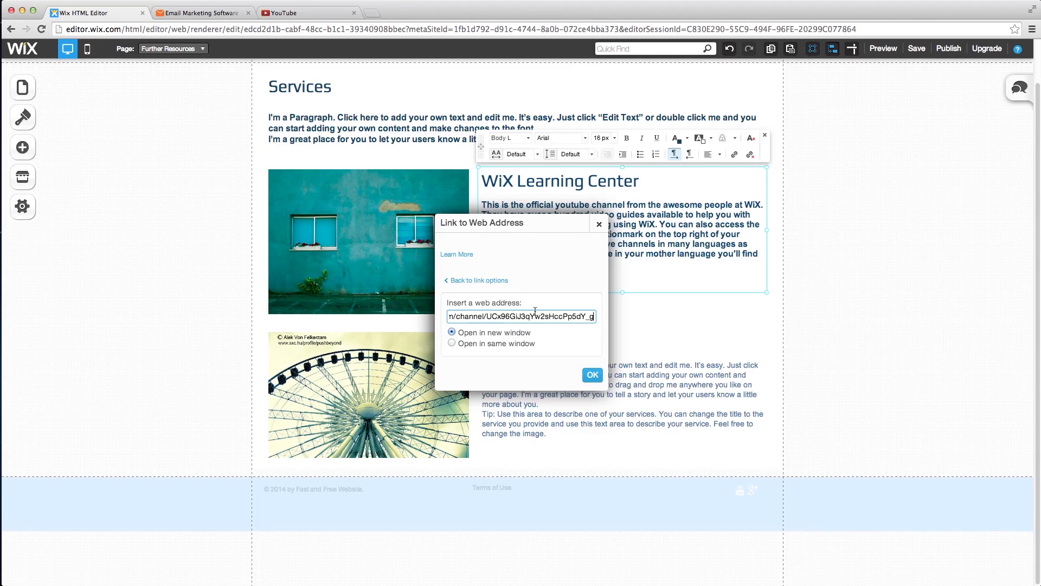
click(591, 375)
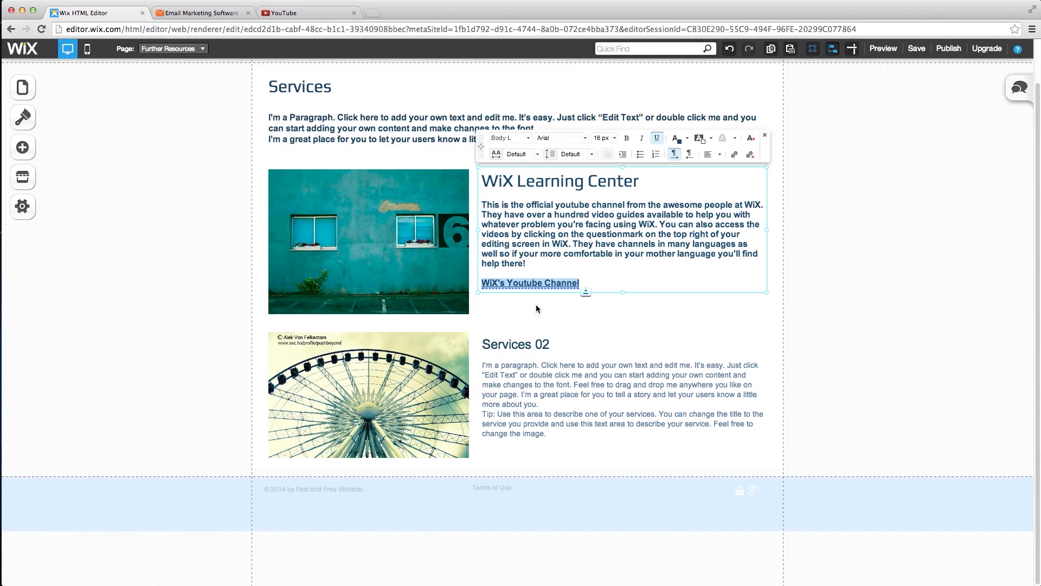
click(528, 366)
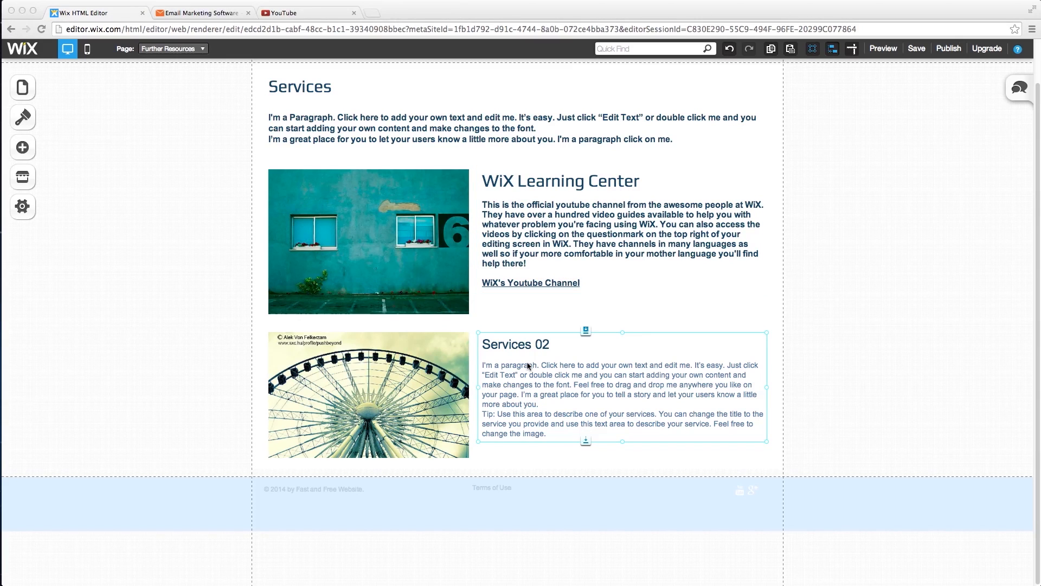
- Replace the Services 02 text with the pasted CleverReach heading and paragraph, separated by a blank line
click(610, 356)
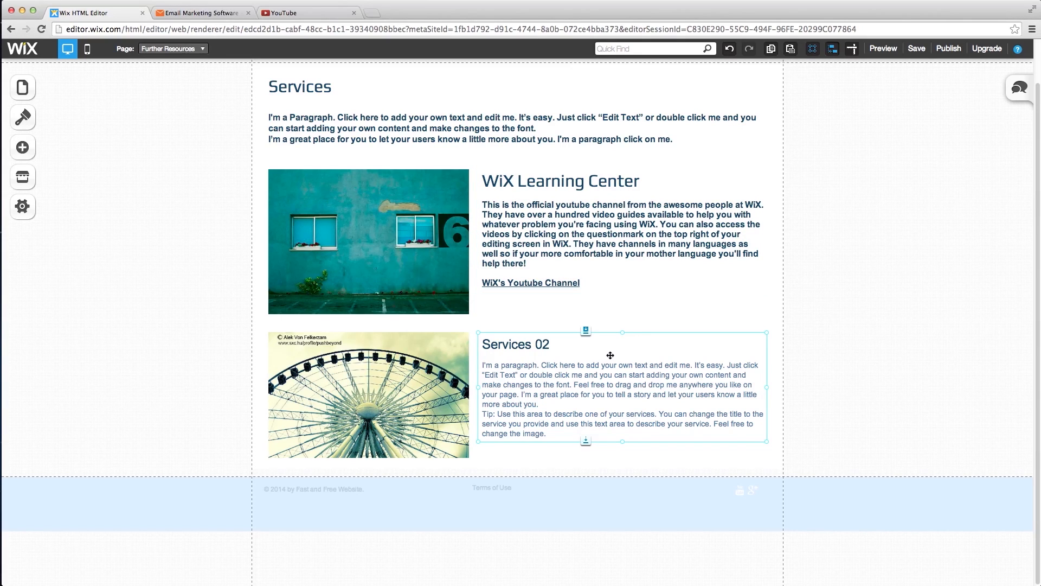
right_click(632, 352)
click(648, 377)
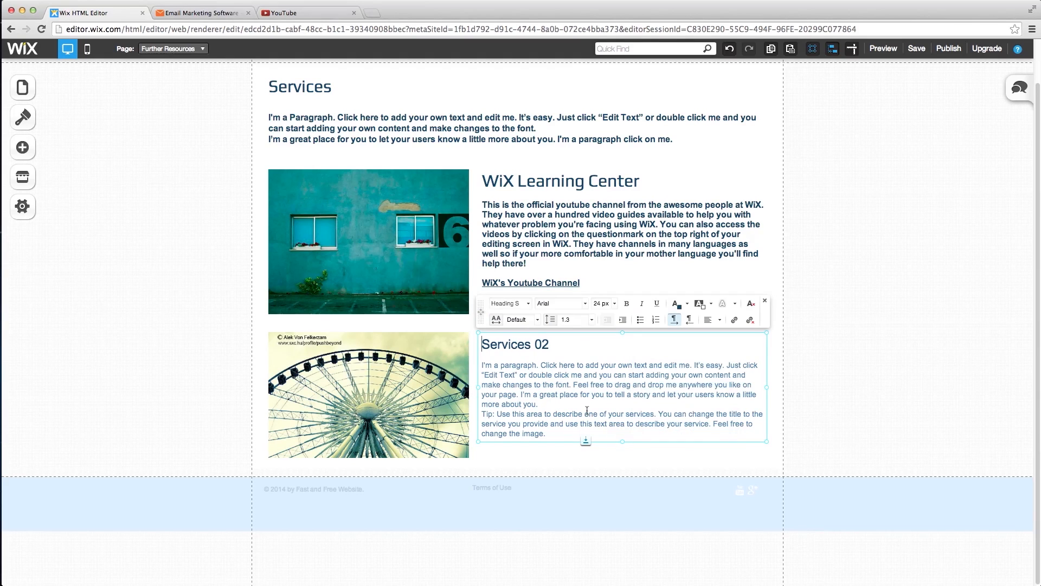
drag(562, 435, 481, 339)
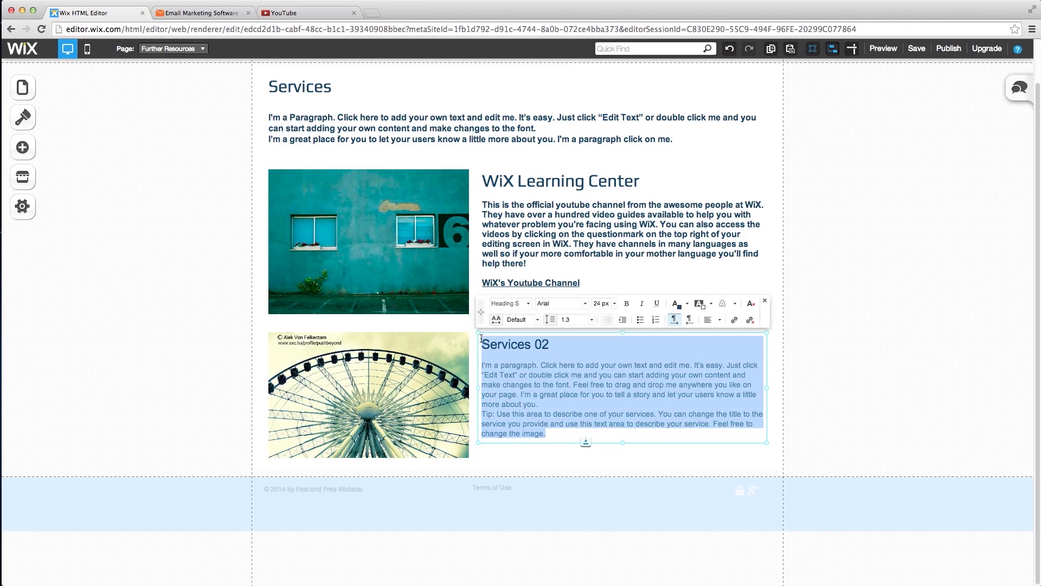
text(CleverReach If you're planning to make a newsletter to send to your customers or keep visitors on your site up to date we recommend Clever Reach to manage your newsletter subscriptions. To learn more about clever reach go here.)
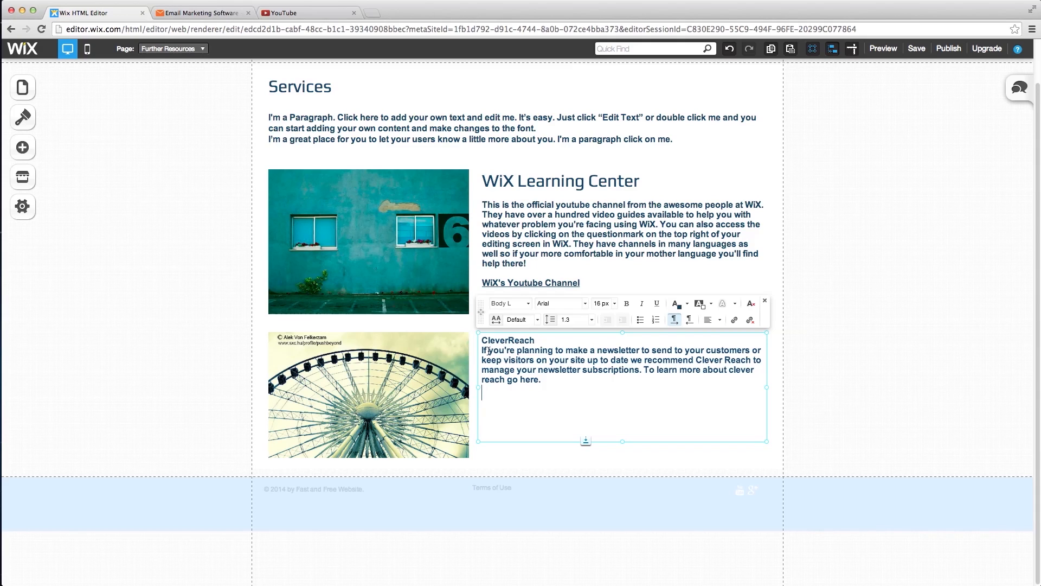
click(484, 351)
key(Return)
key(Return)
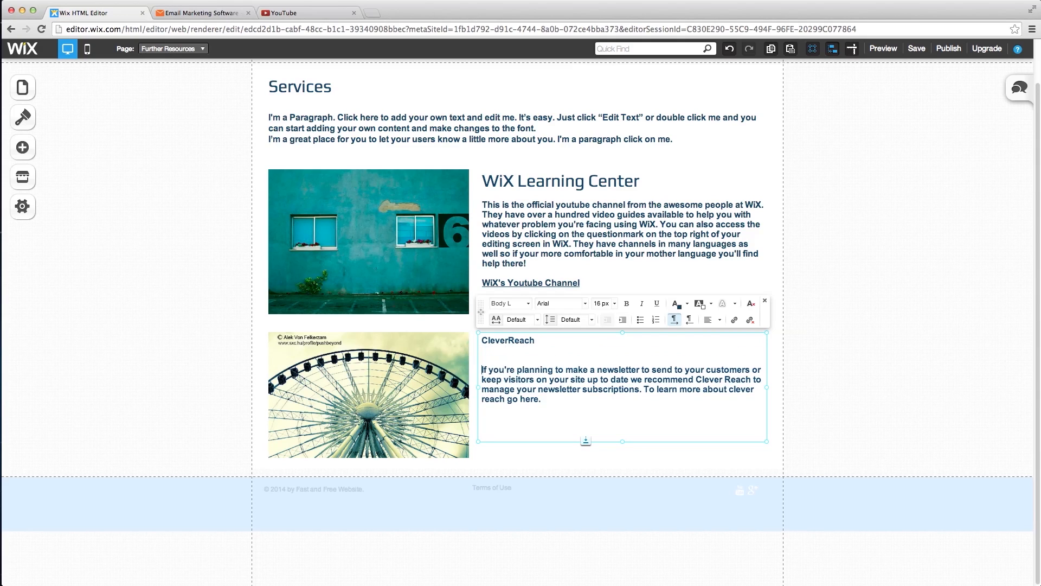
- Style the CleverReach heading as Heading M
drag(534, 340, 475, 335)
click(527, 306)
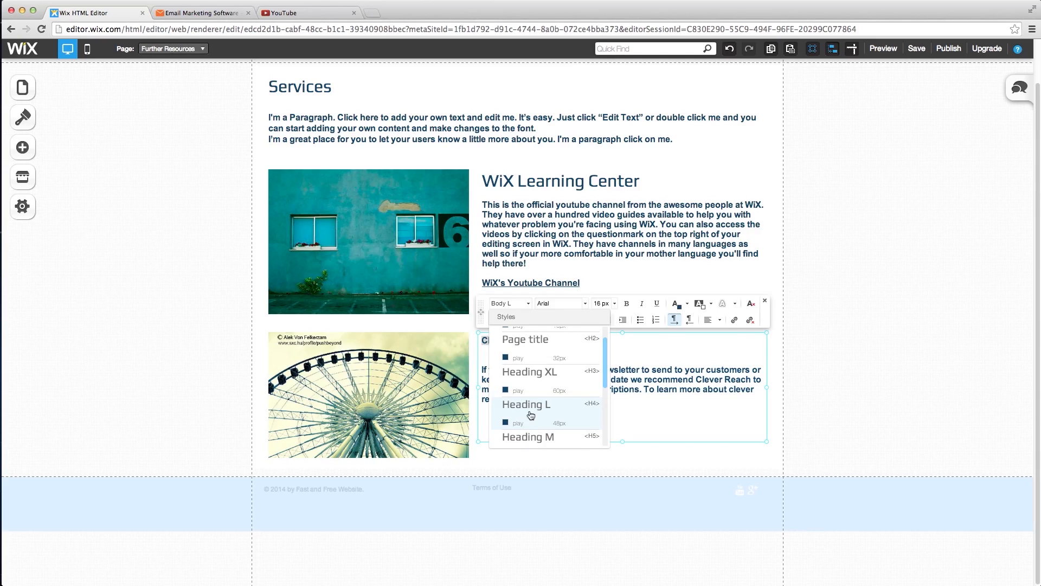
click(531, 415)
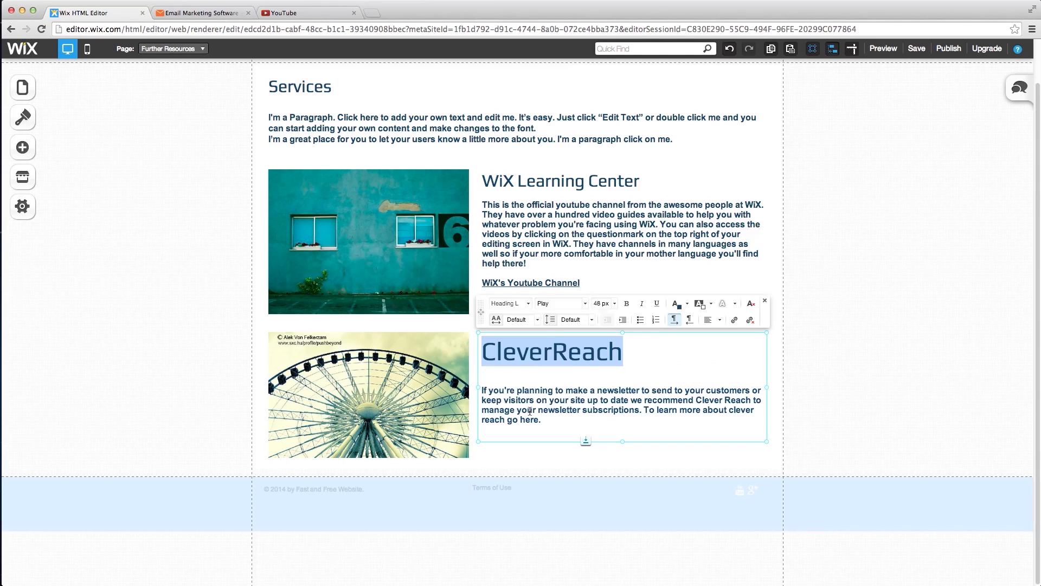
click(528, 304)
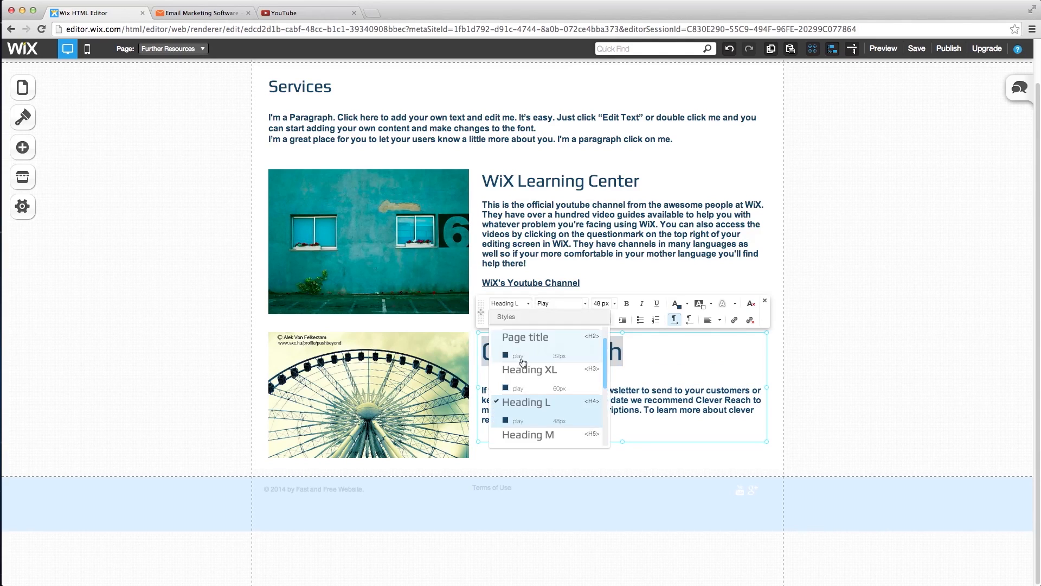
click(525, 429)
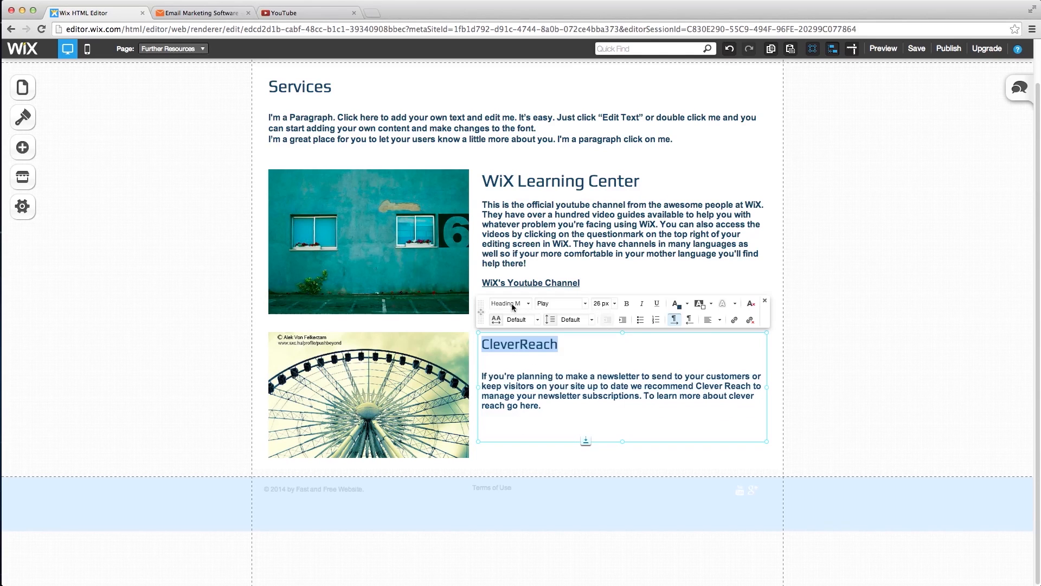
click(628, 360)
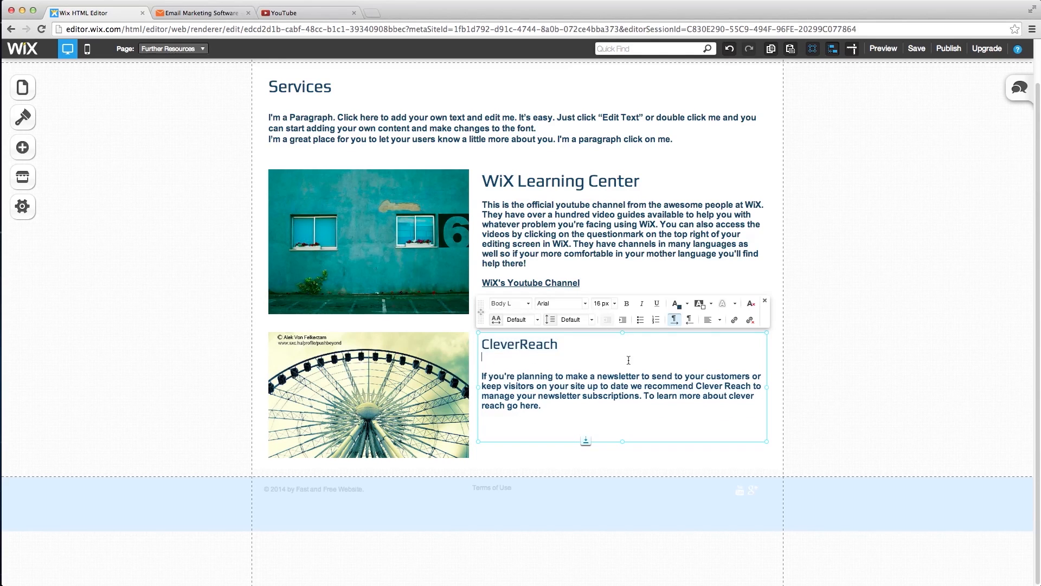
double_click(527, 405)
- Link the word 'here' to the CleverReach signup web address and remove its underline
click(732, 321)
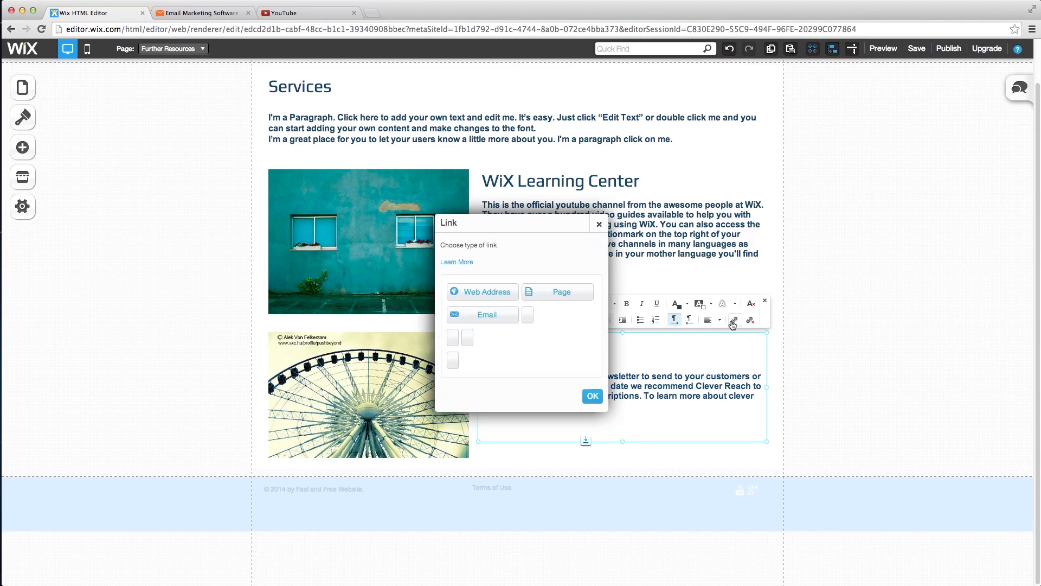
click(504, 296)
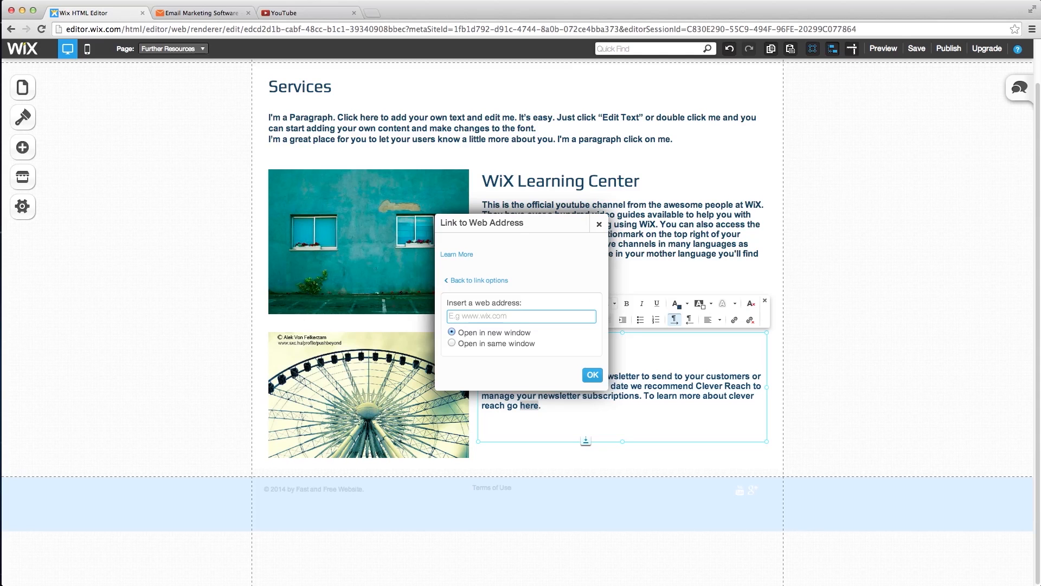
key(super+Tab)
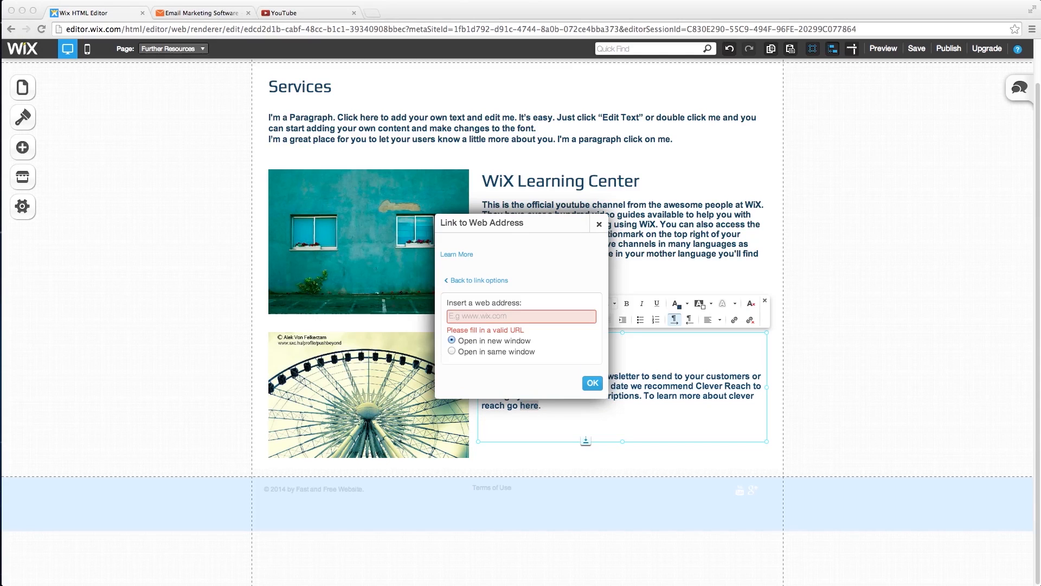
click(507, 316)
key(super+v)
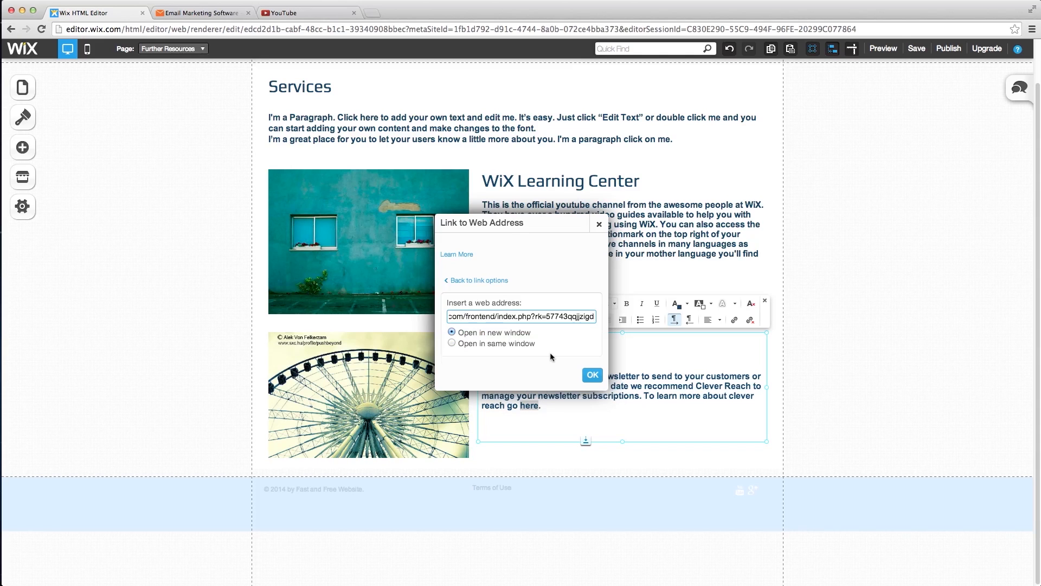
click(592, 374)
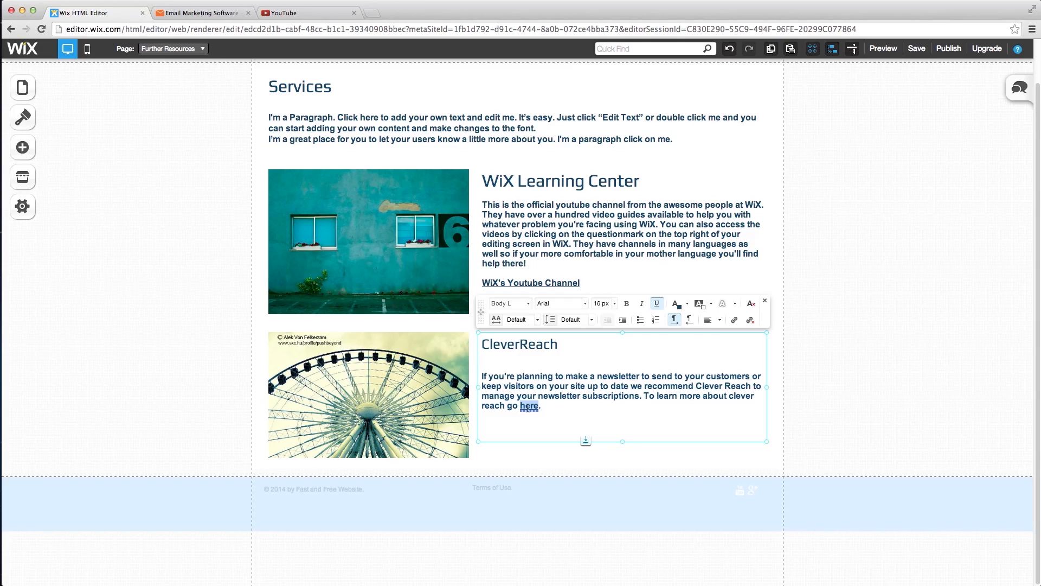
click(658, 307)
click(666, 416)
click(378, 124)
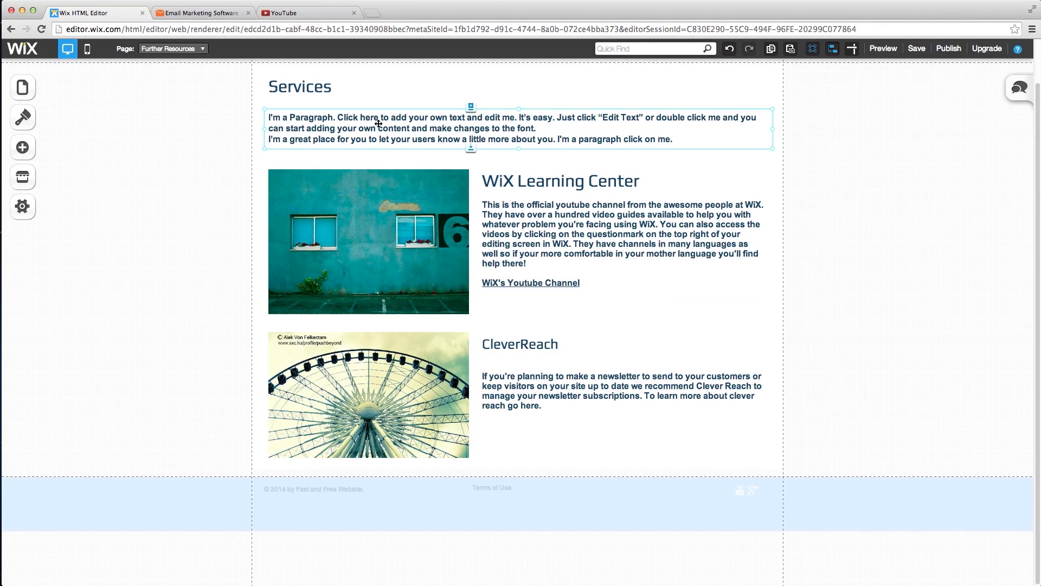
click(529, 130)
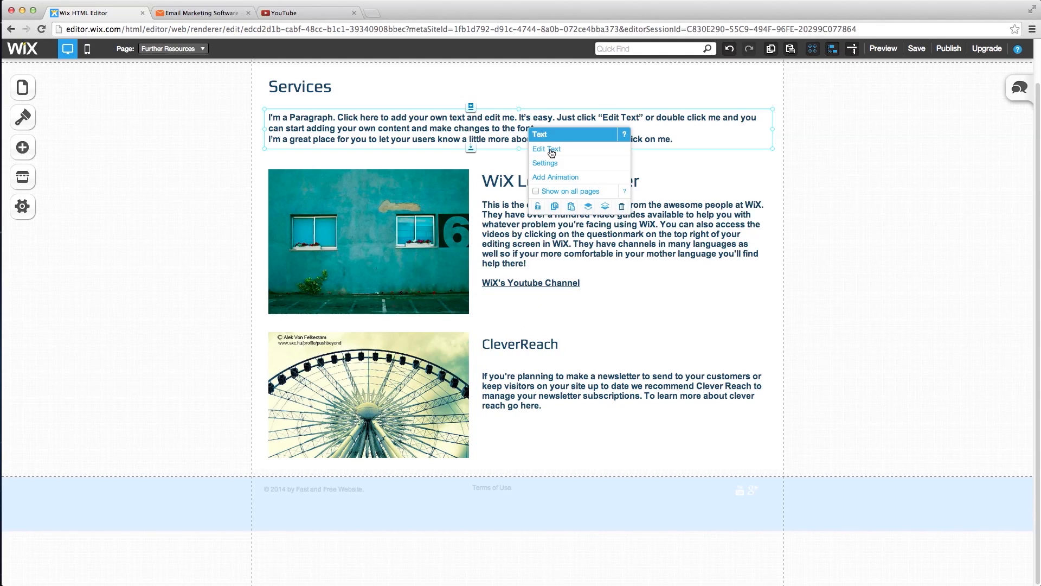
- Replace the intro paragraph with the pasted sentence about useful website-building links
click(548, 149)
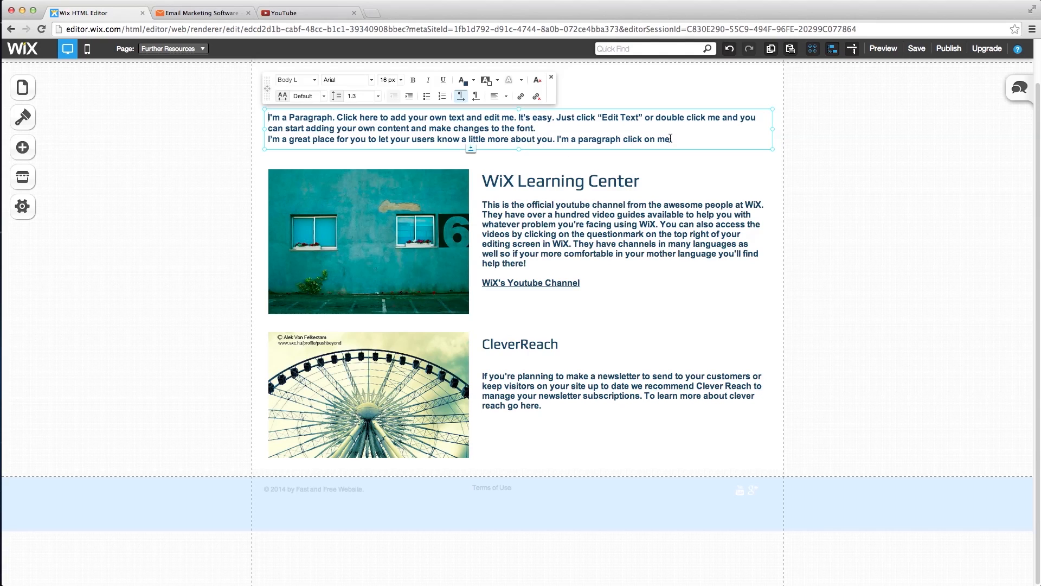
drag(673, 139, 269, 115)
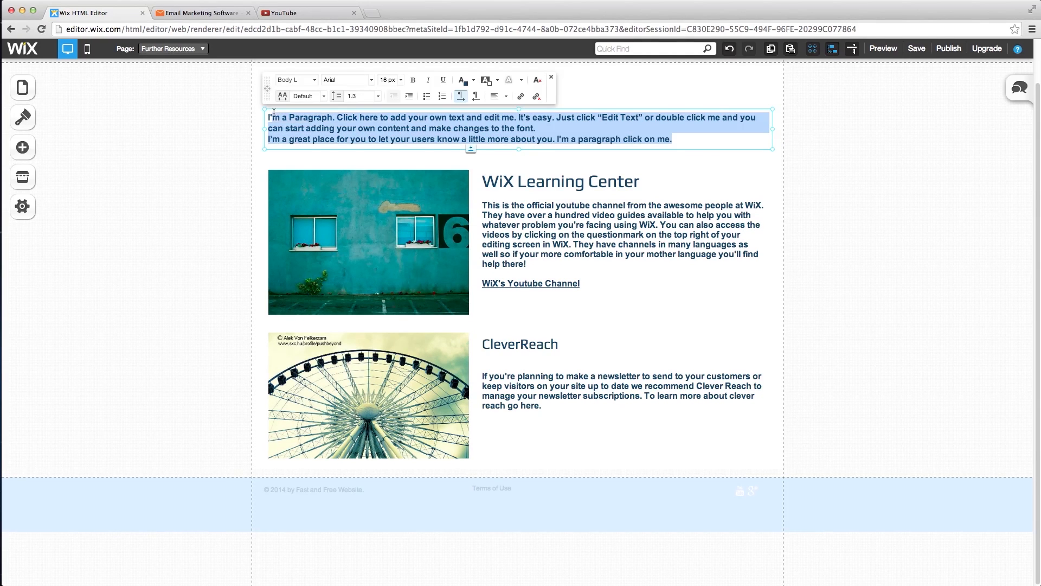
text(Here are useful links that will help you build your own awesome website)
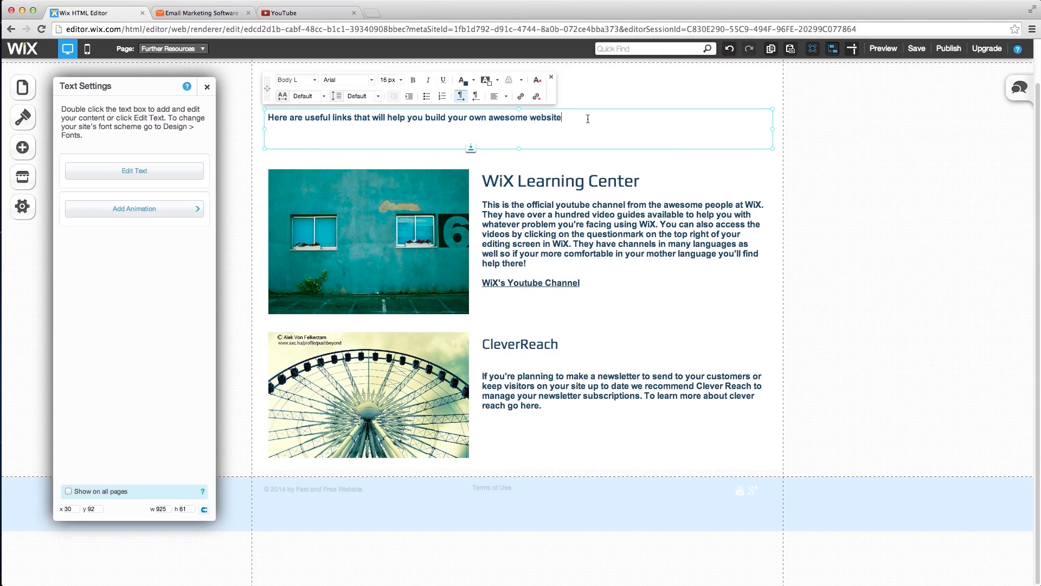
- Change the page title from 'Services' to 'Further Resources'
click(575, 92)
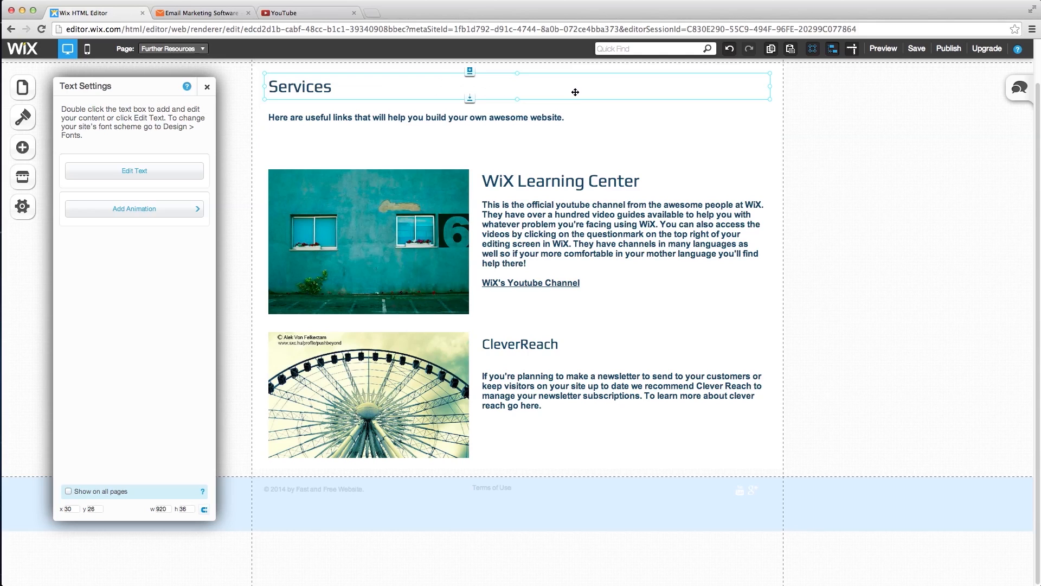
click(360, 91)
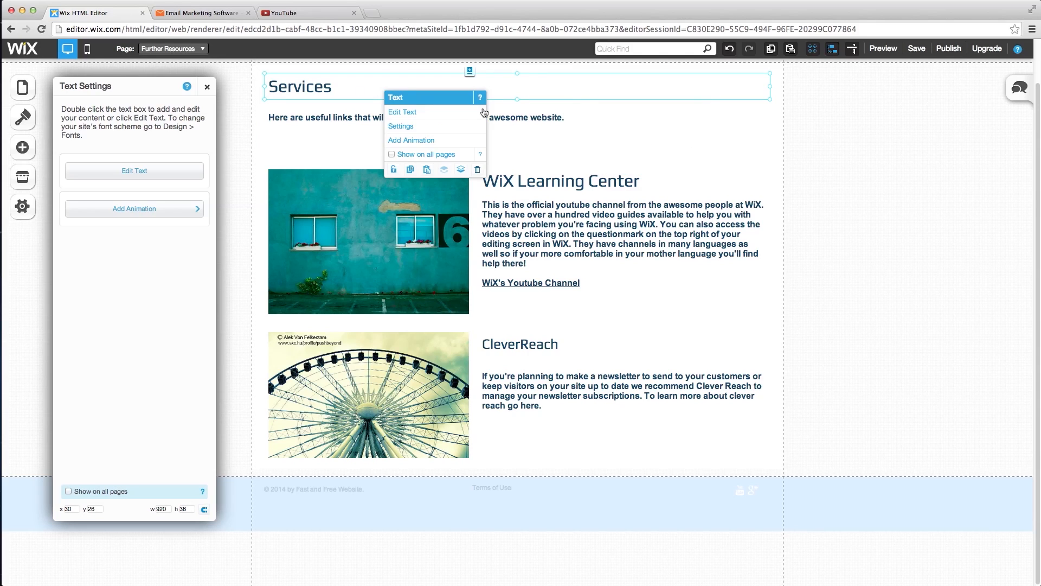
click(454, 113)
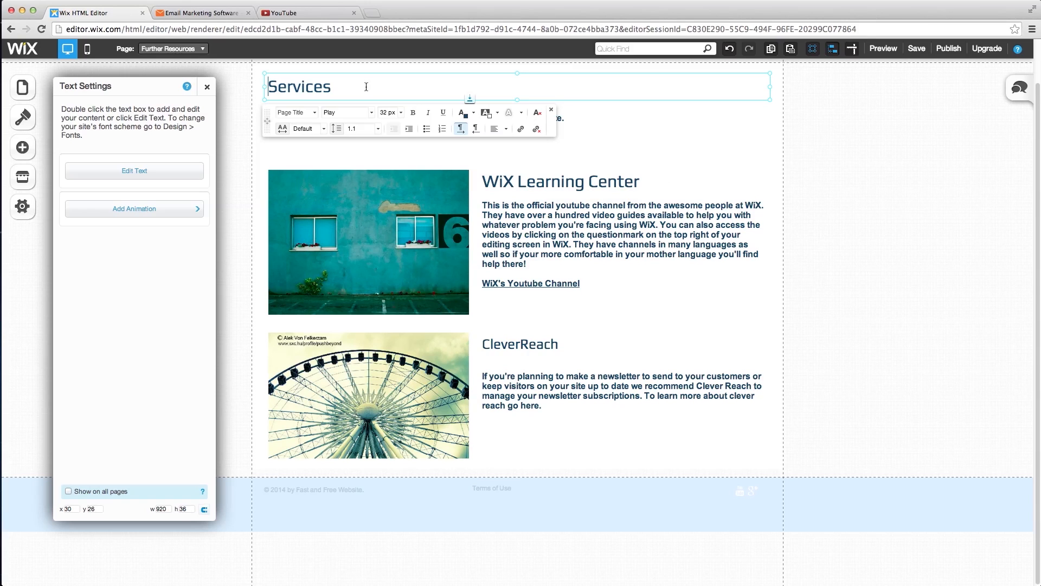
drag(375, 74, 240, 91)
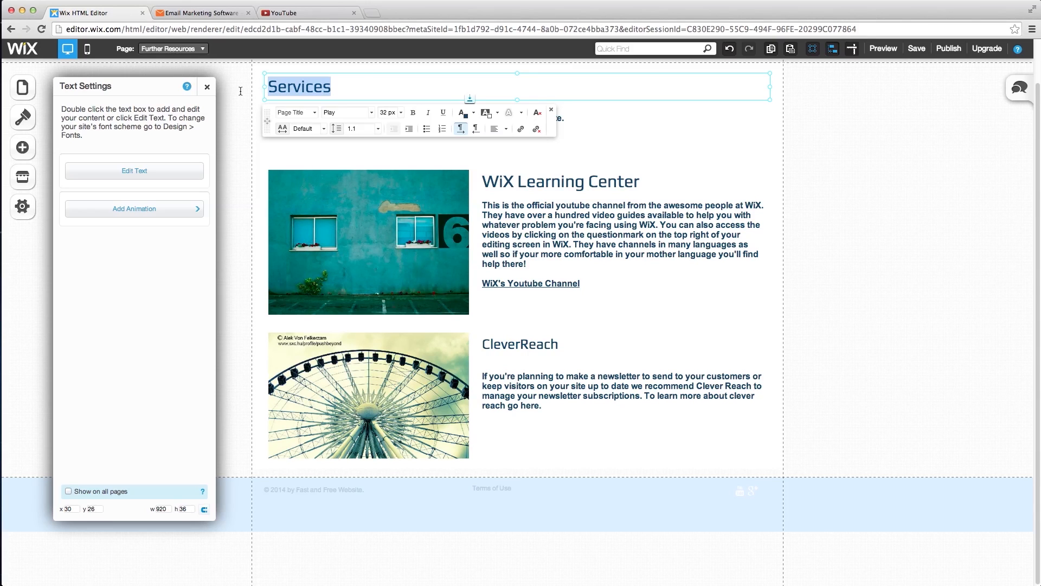
text(Further R)
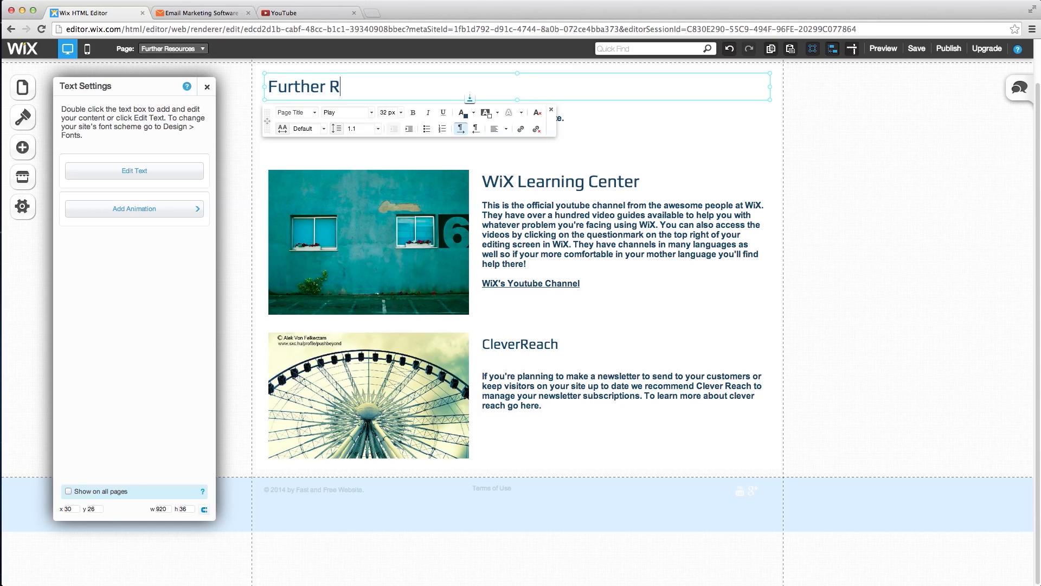
text(esources)
click(578, 151)
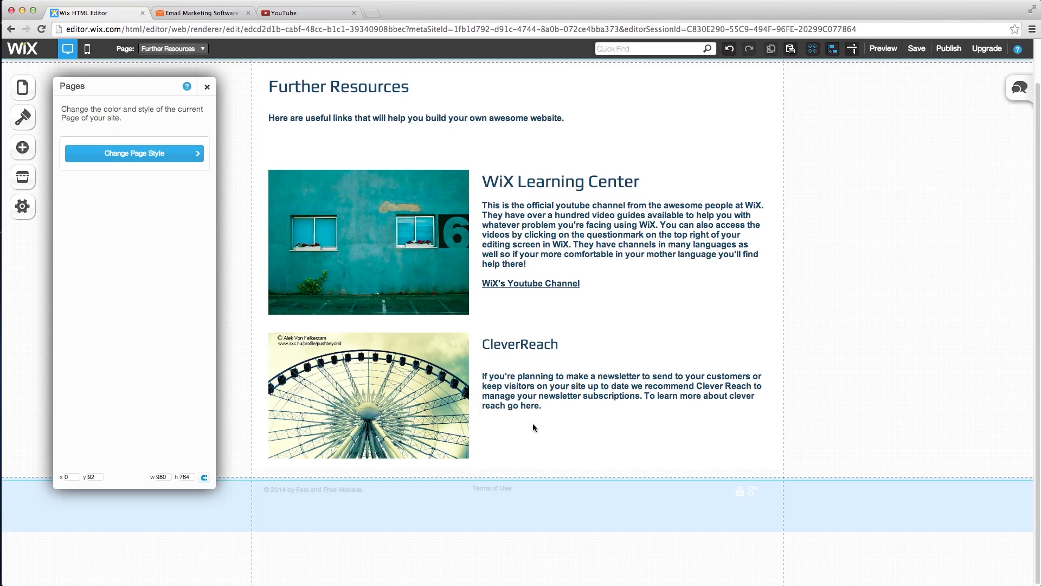
- Swap the teal wall image for Wix's free 'Geography Lesson' photo found by searching 'learn'
click(402, 186)
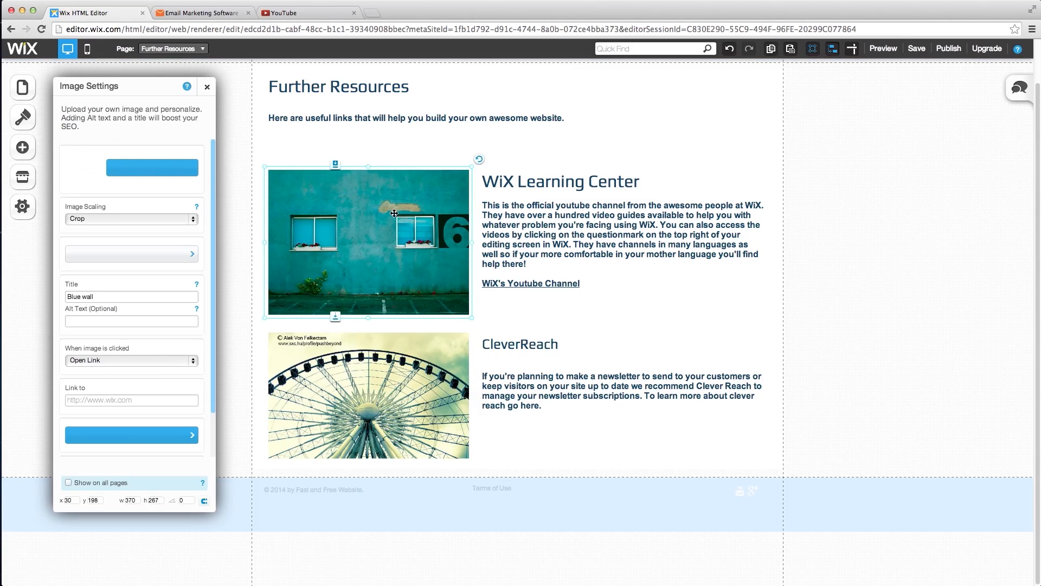
click(151, 169)
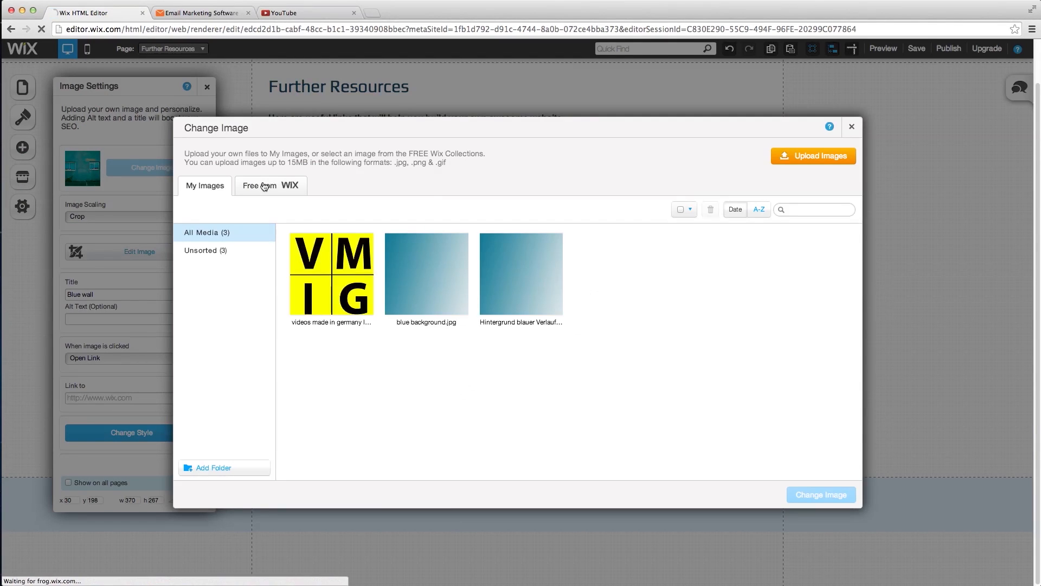
click(264, 187)
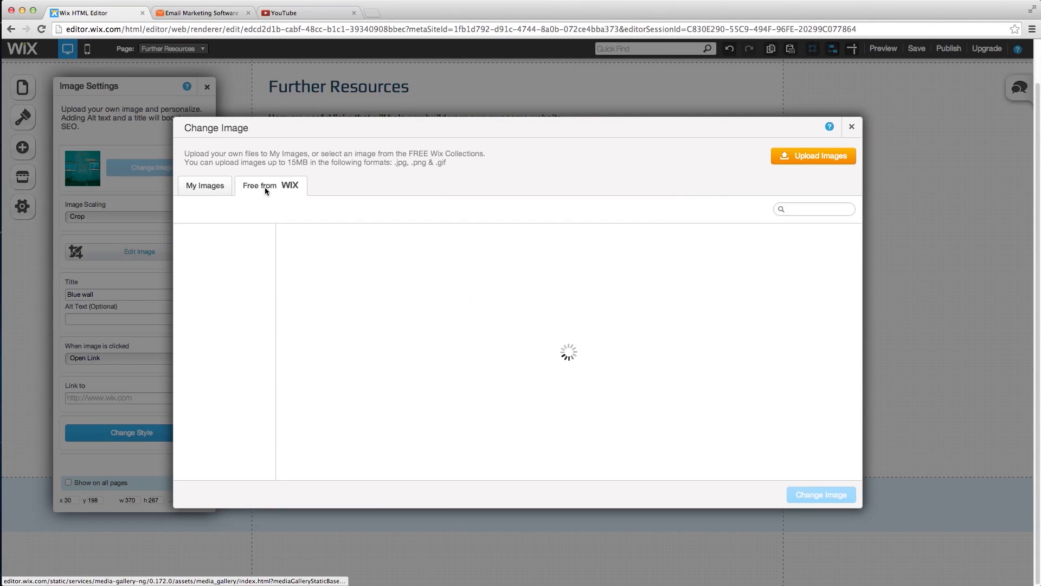
click(793, 210)
text(learn)
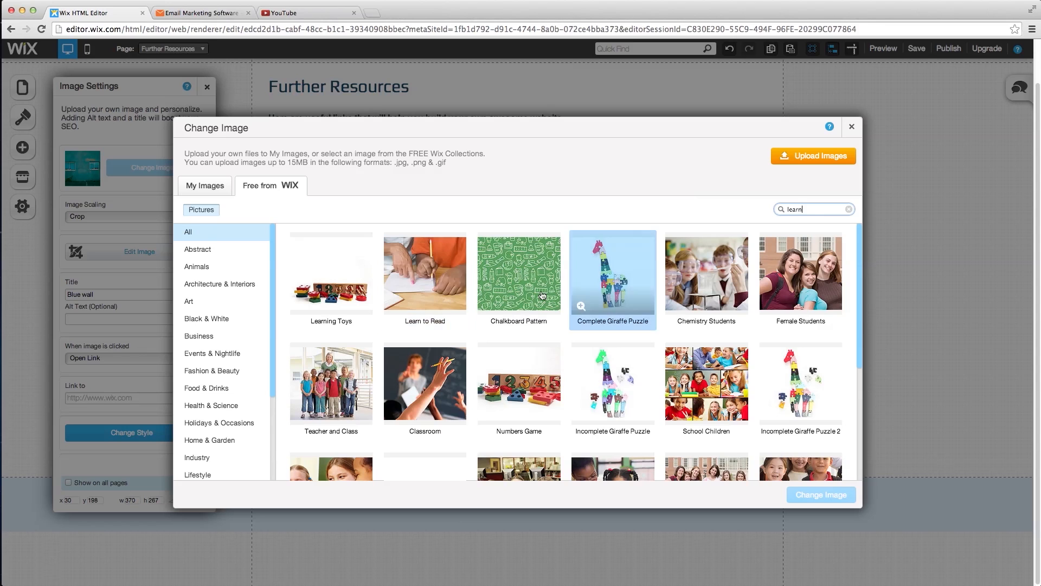
scroll(508, 296, down, 3)
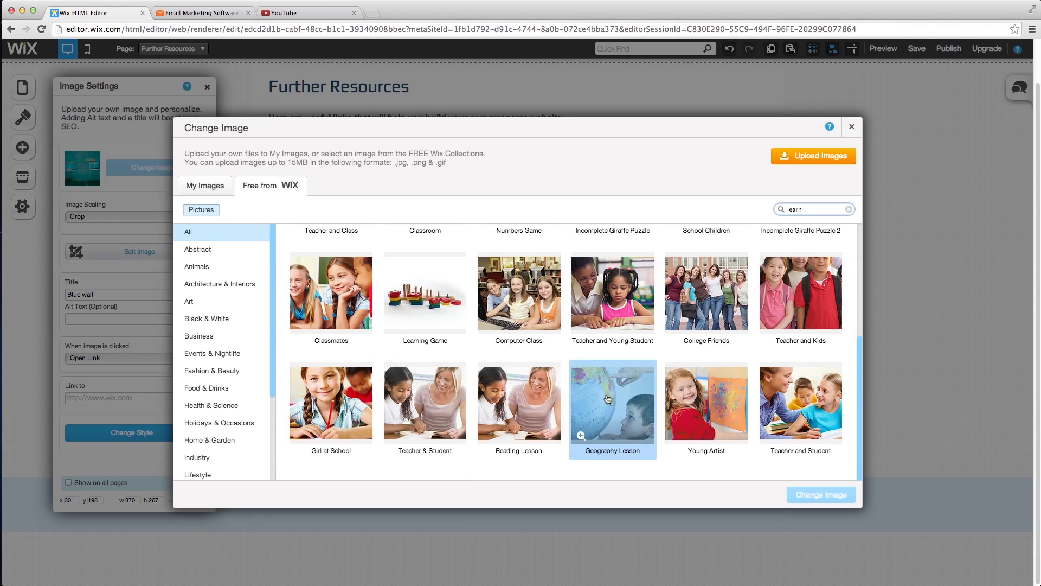
click(621, 405)
click(802, 494)
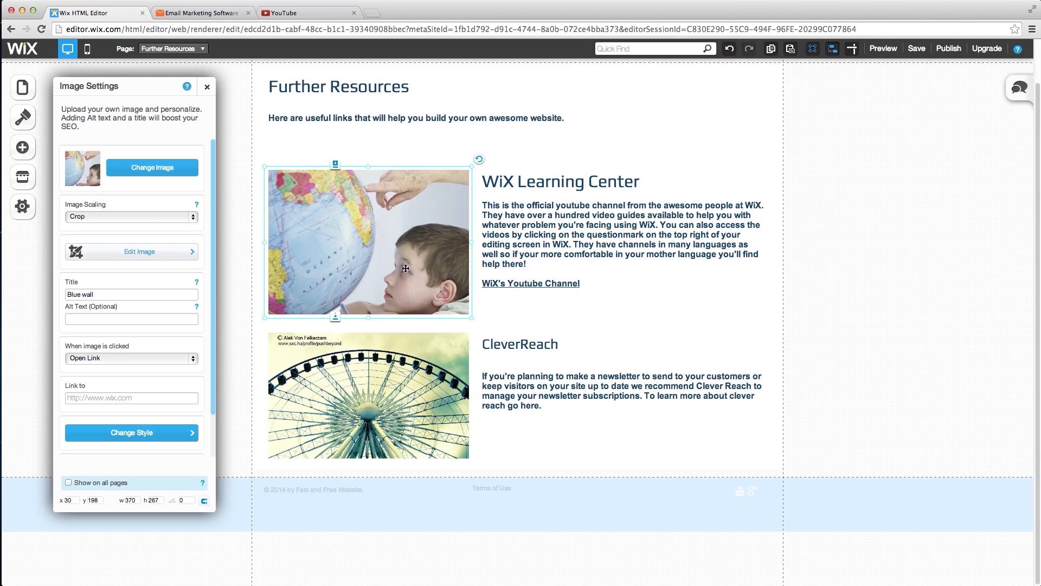
- Mirror the globe photo horizontally in the image editor
click(192, 258)
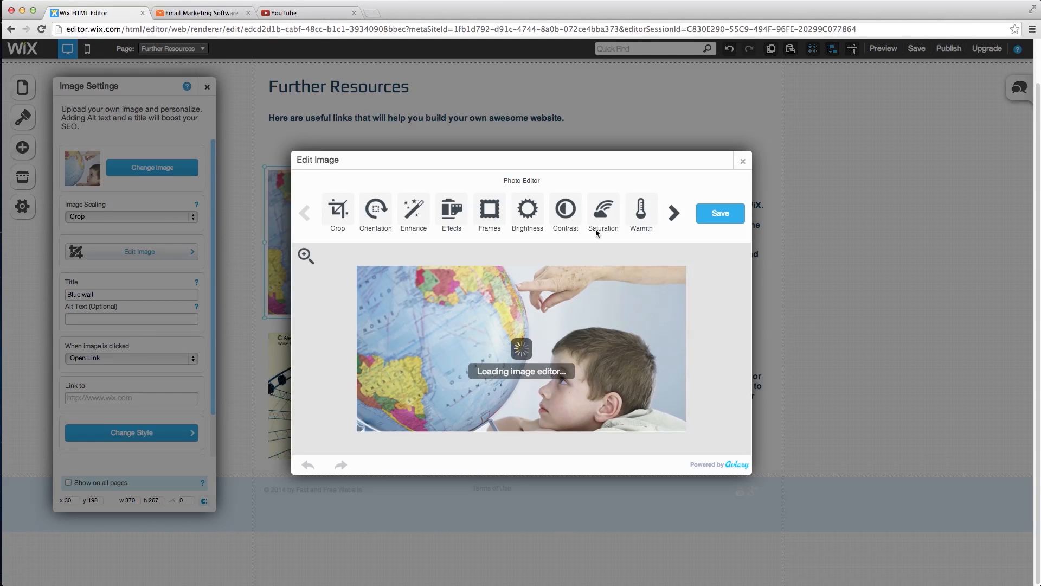
click(385, 218)
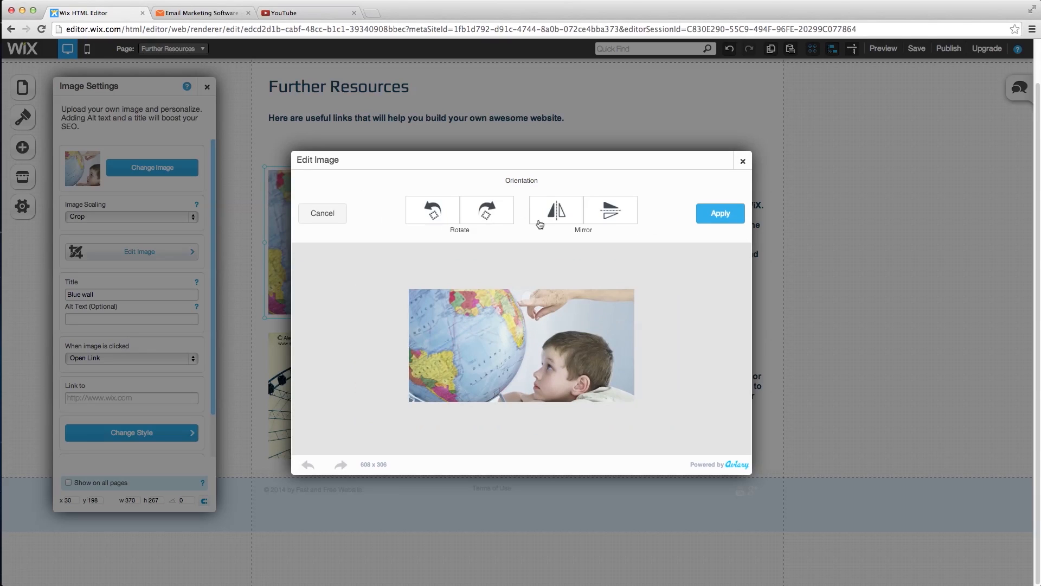
click(557, 216)
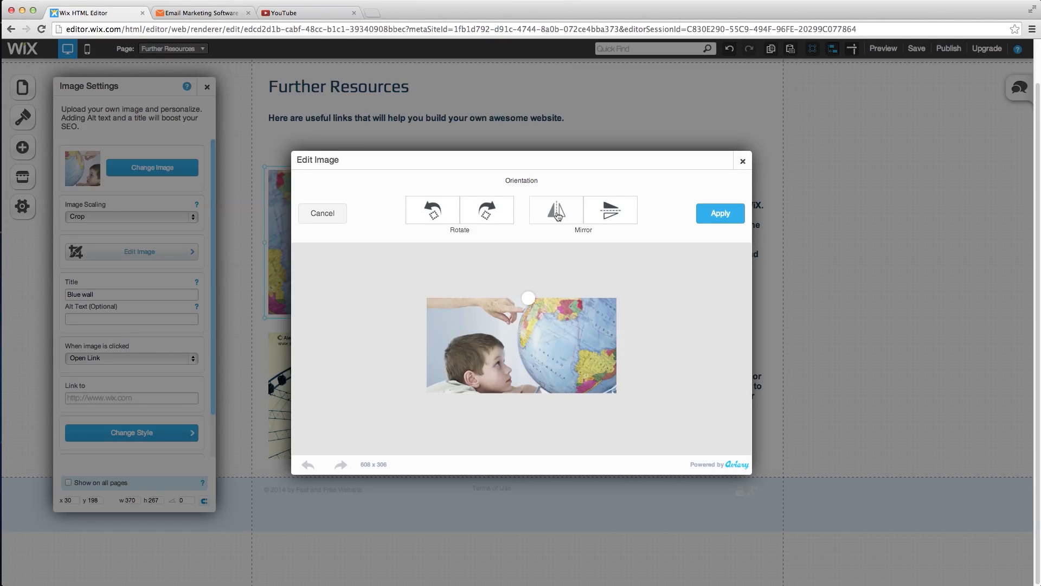
click(705, 214)
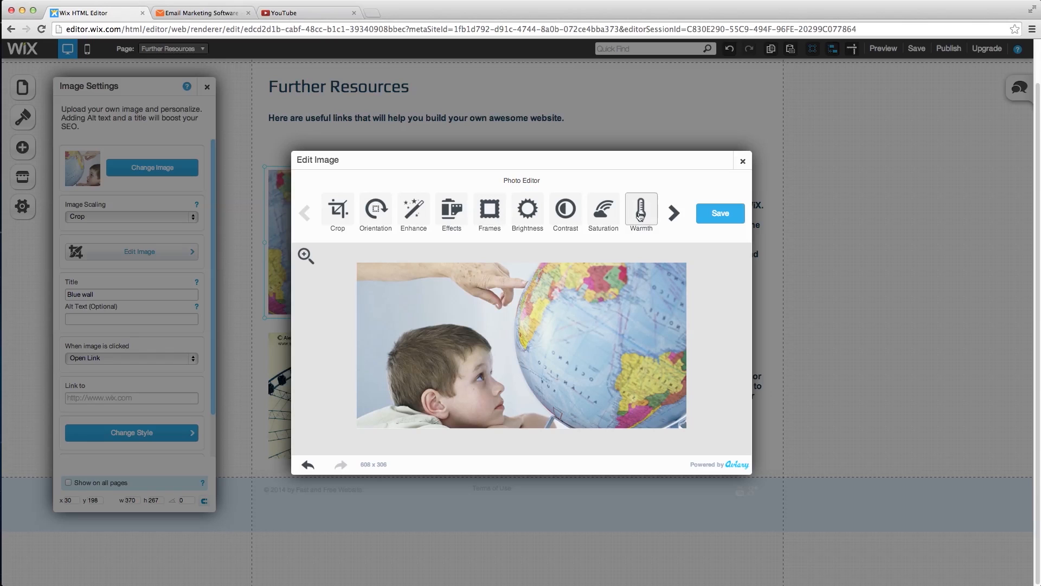
- Add a focus effect with the sharp area centred on South America
click(675, 213)
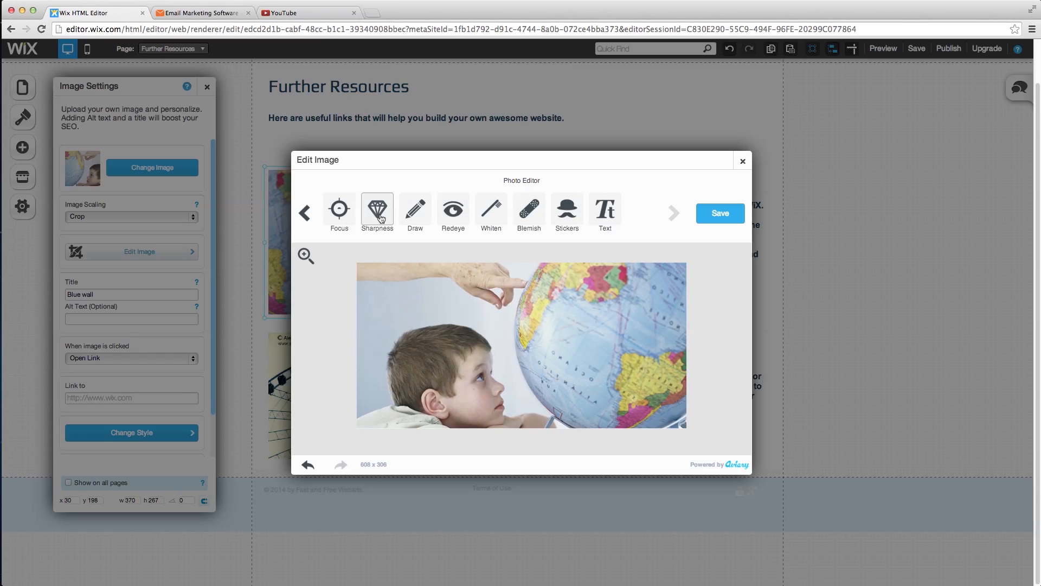
click(339, 210)
drag(549, 359, 664, 405)
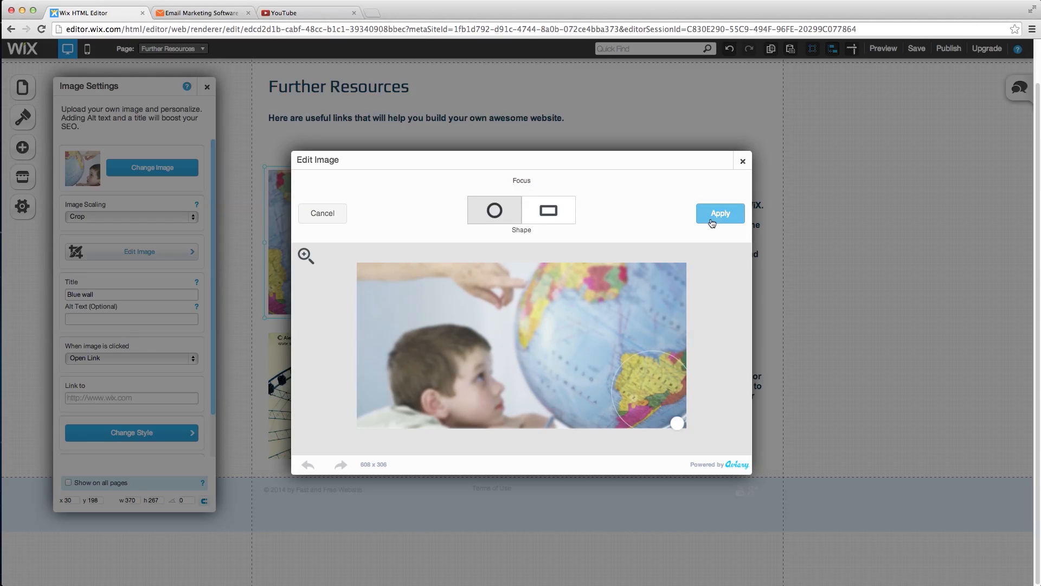
click(716, 221)
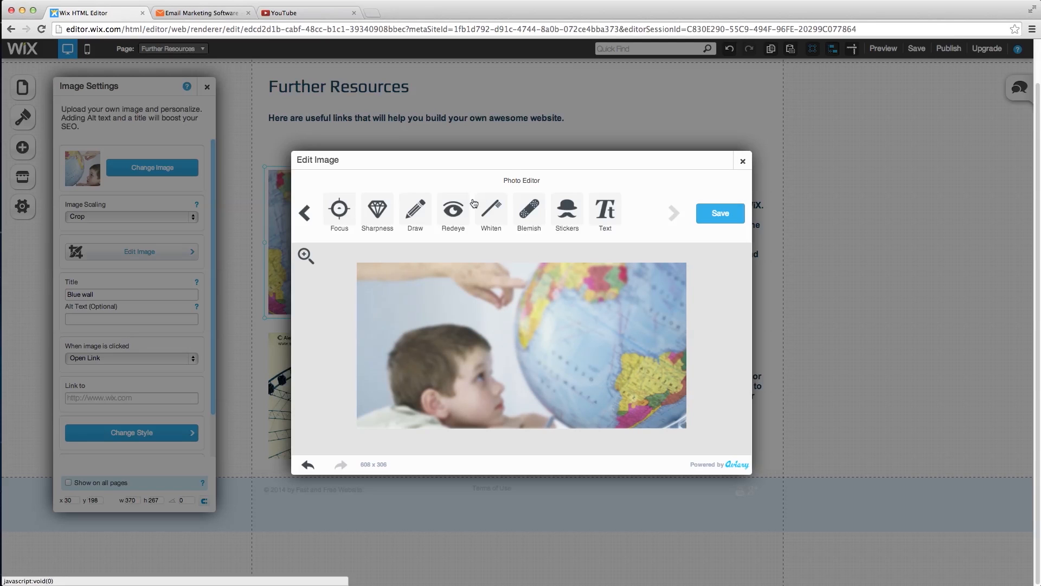
- Apply the Avenue filter and save the edited photo to the page
click(309, 213)
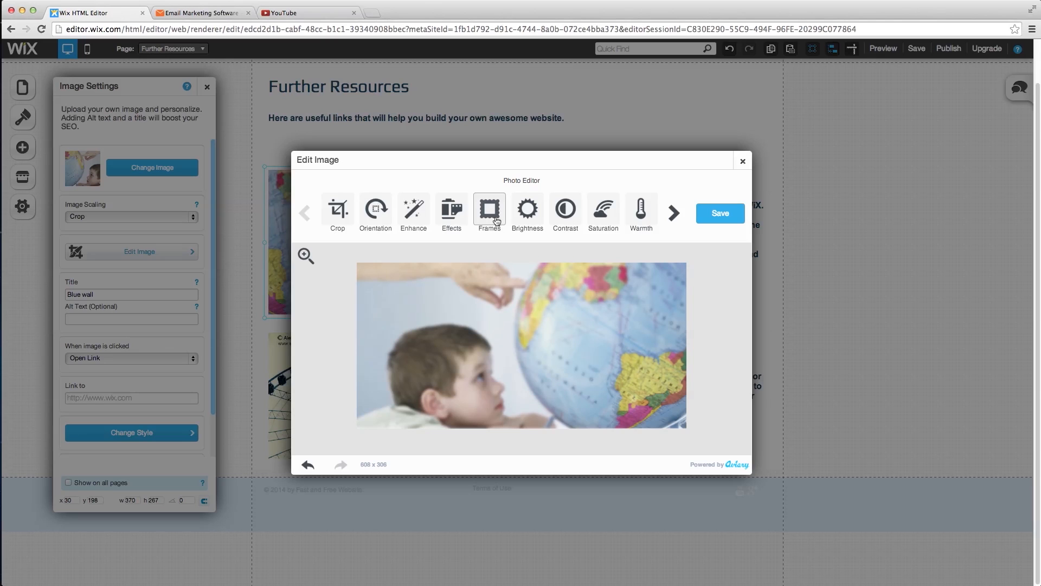
click(452, 216)
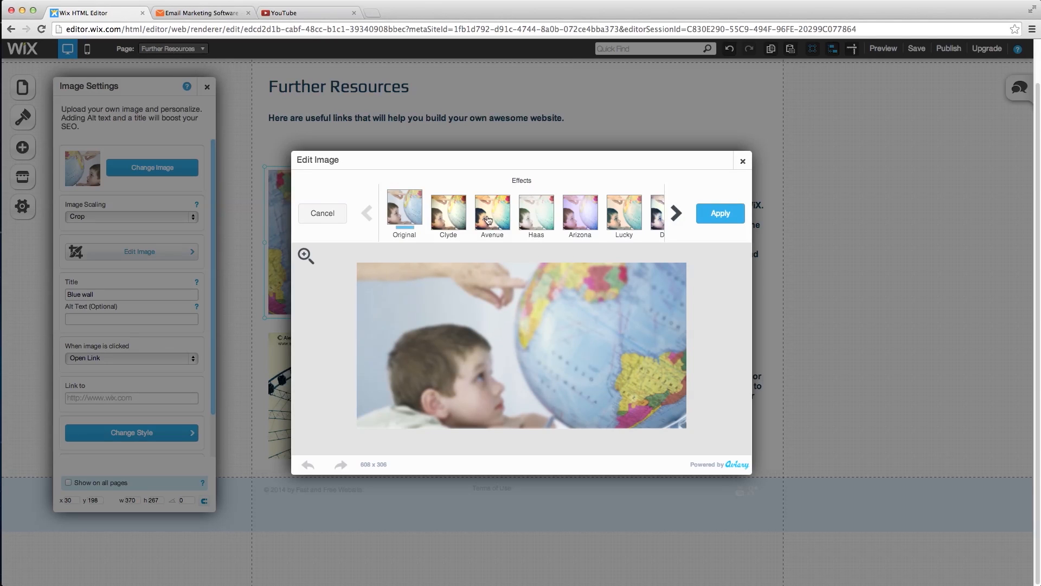
click(488, 219)
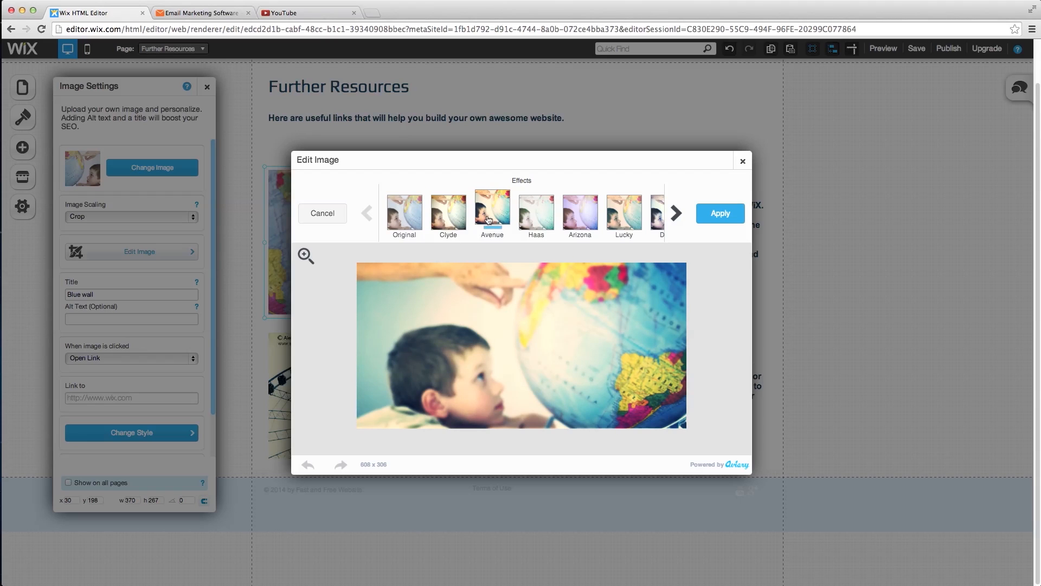
click(732, 215)
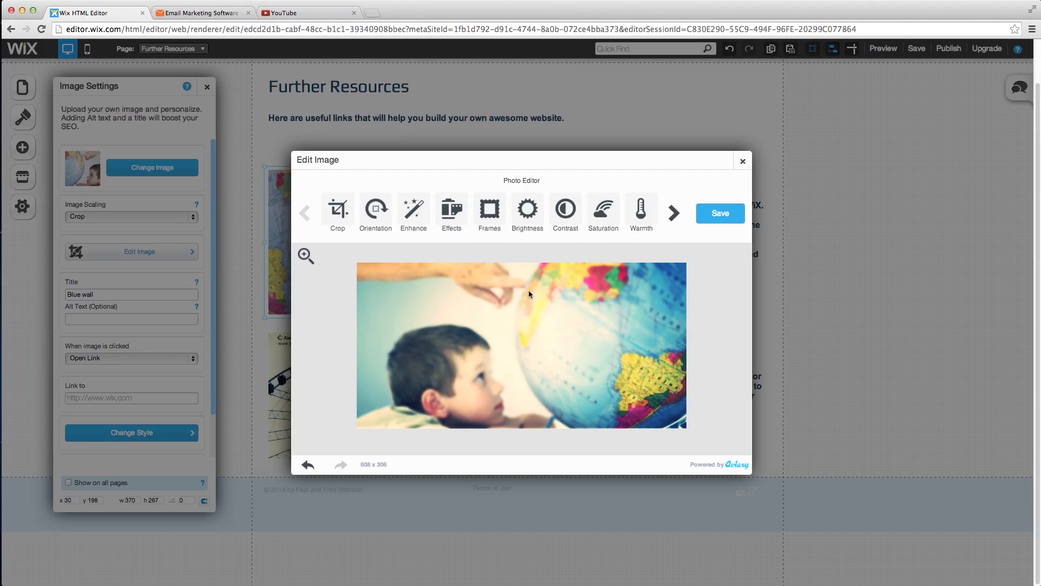
click(707, 215)
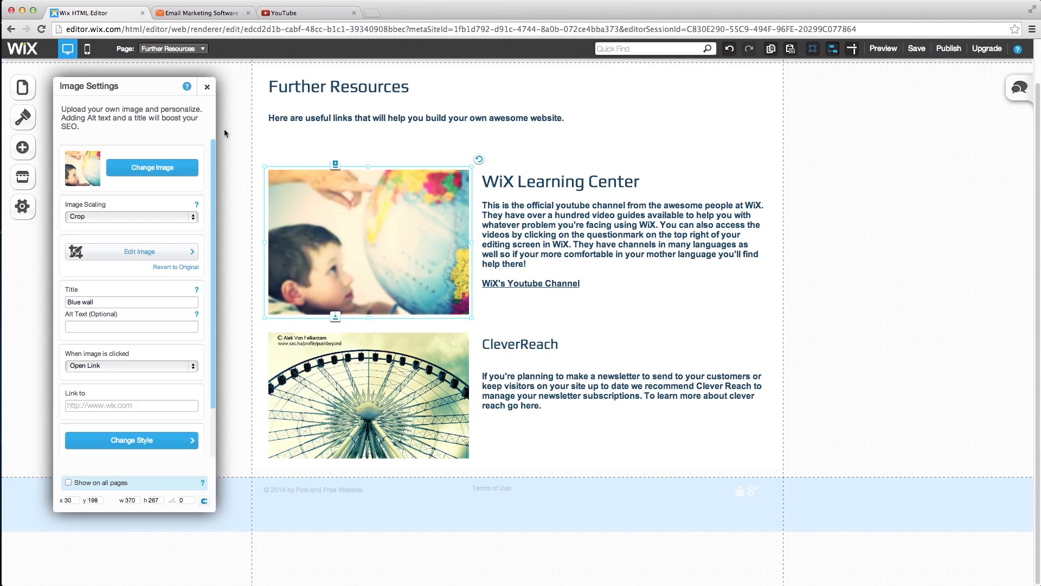
- Replace the ferris wheel image with Wix's free 'Newspaper' photo found by searching 'news'
click(207, 87)
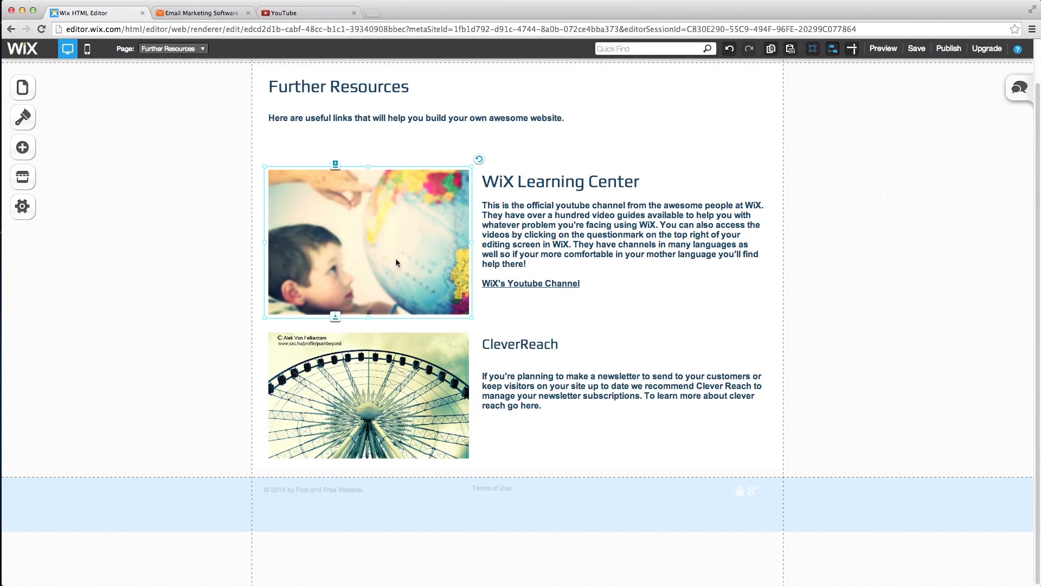
click(381, 410)
right_click(405, 411)
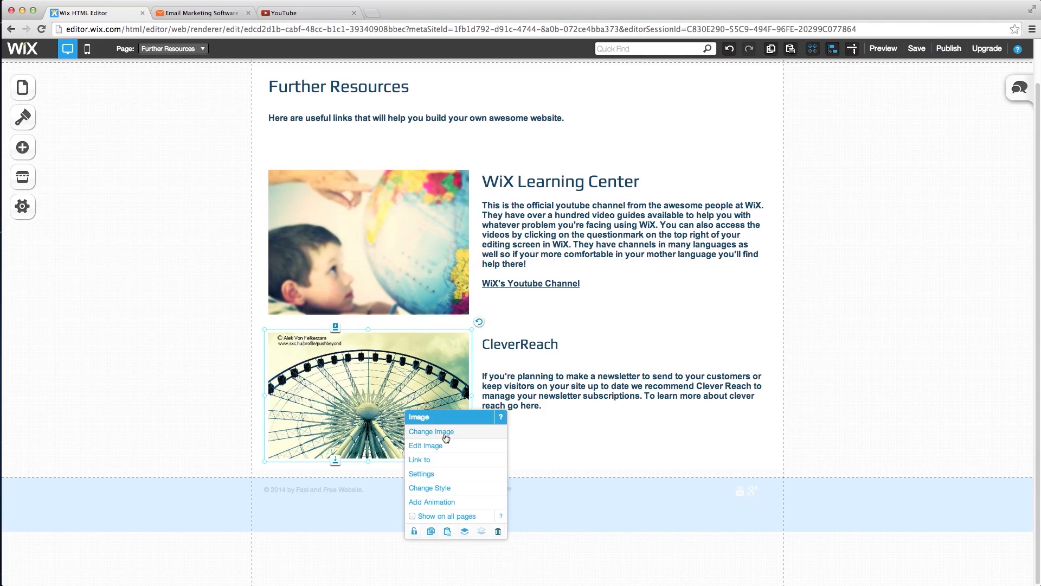
click(446, 437)
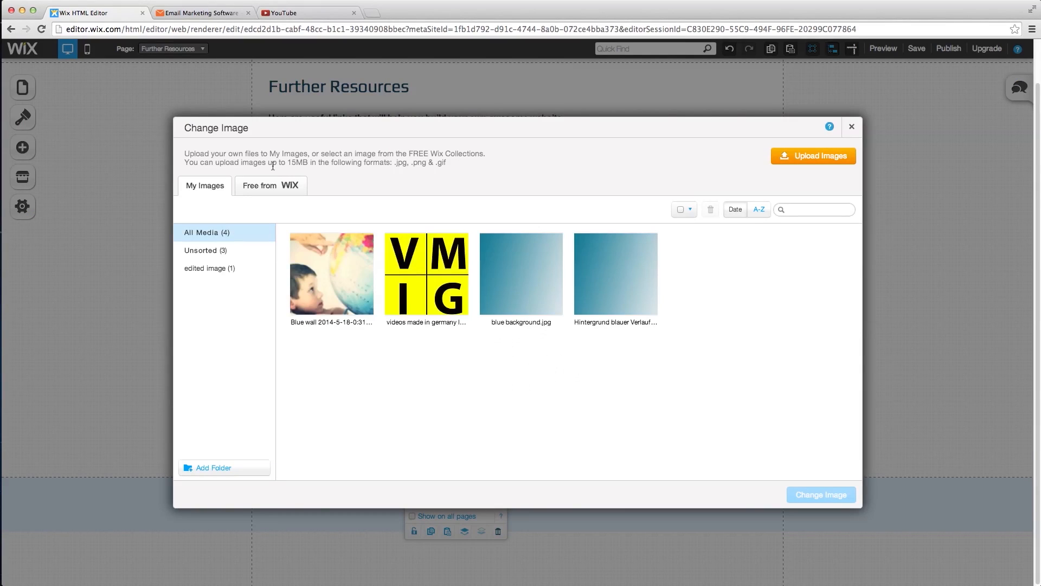
click(270, 185)
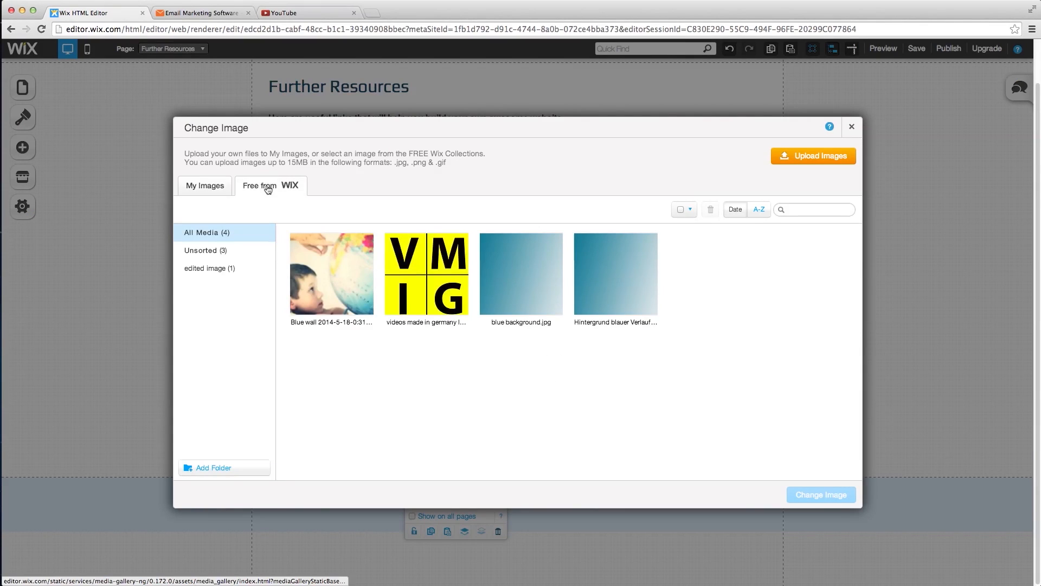
click(793, 209)
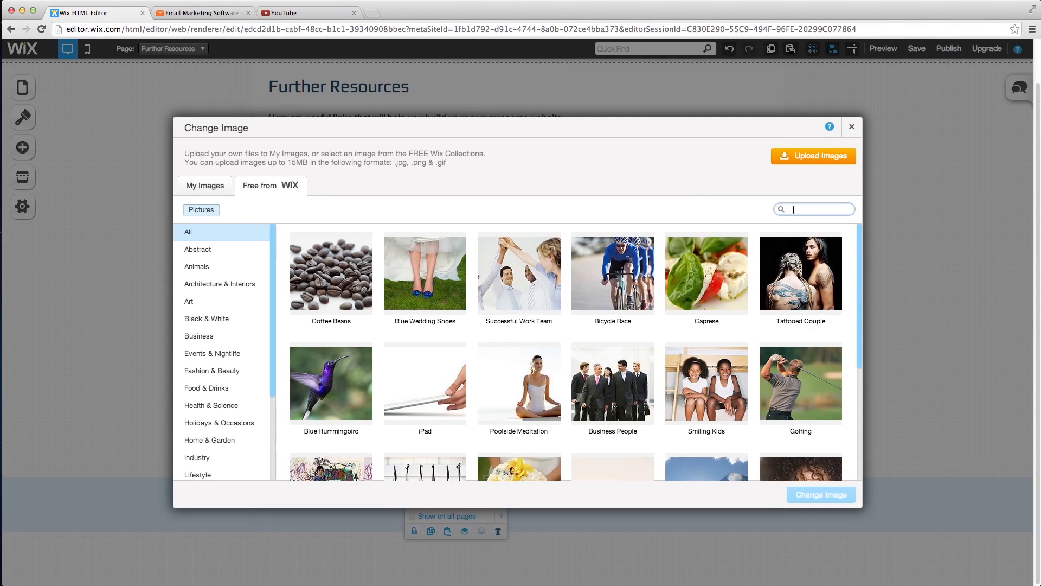
text(news)
key(Return)
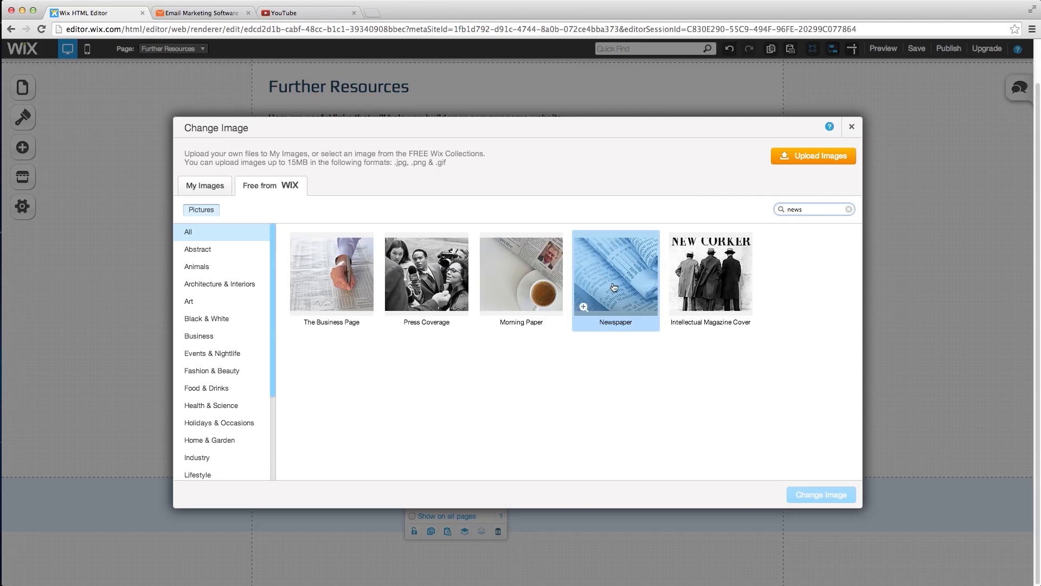
click(602, 316)
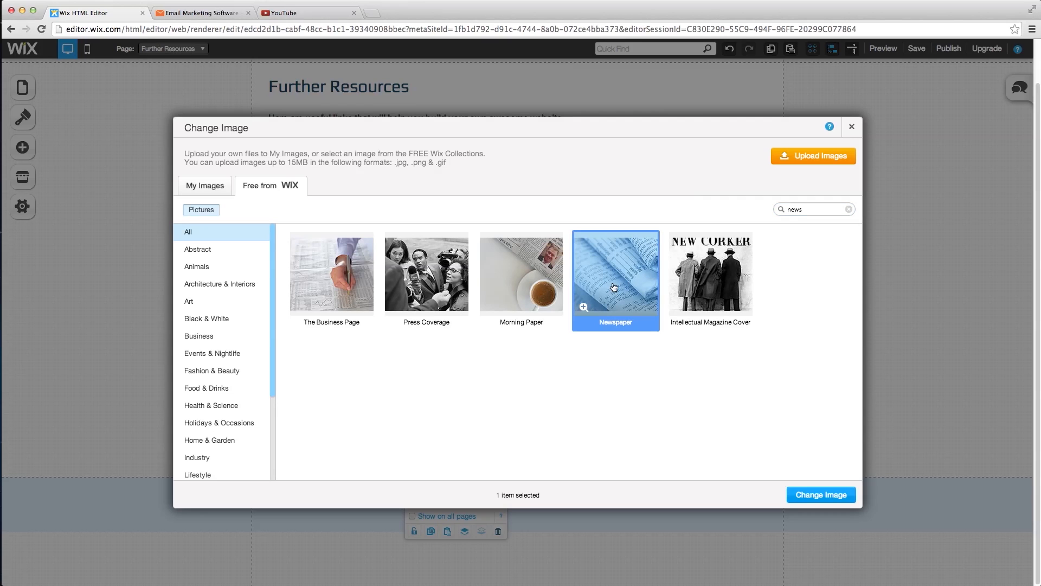
click(811, 495)
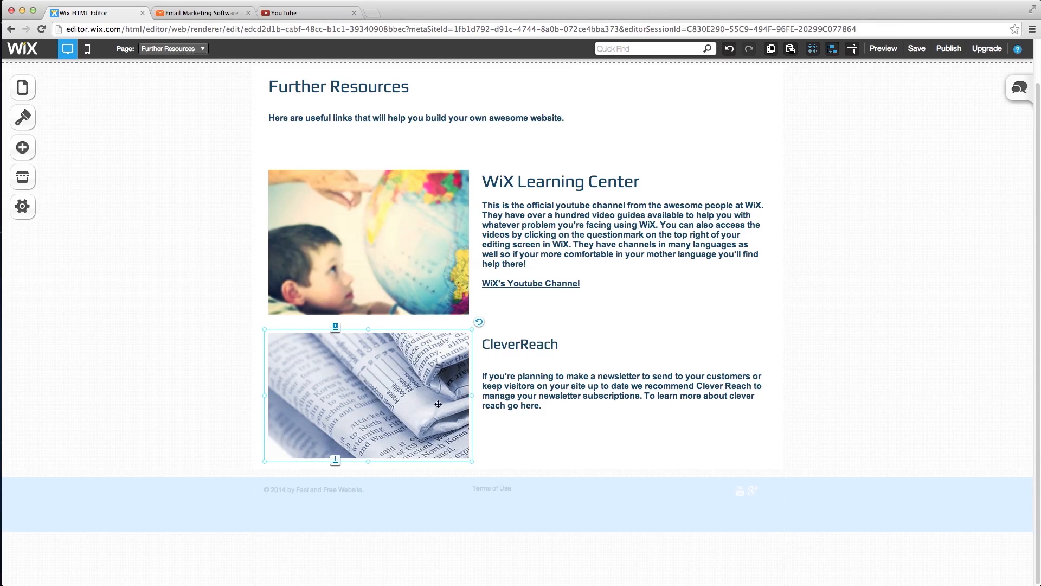
click(515, 308)
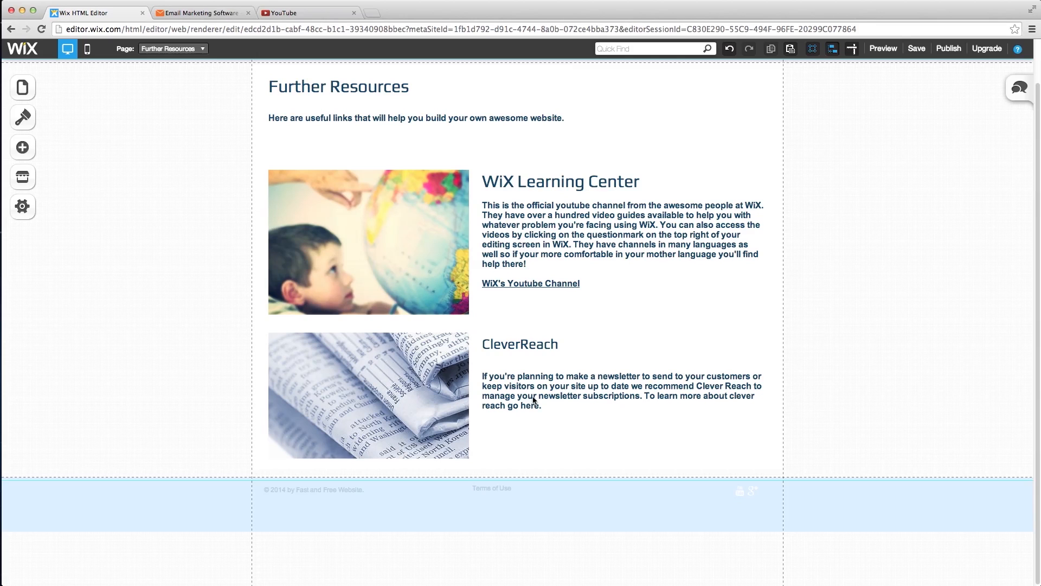
- Customize the Further Resources box style and settle on a light blue background
scroll(590, 383, up, 1)
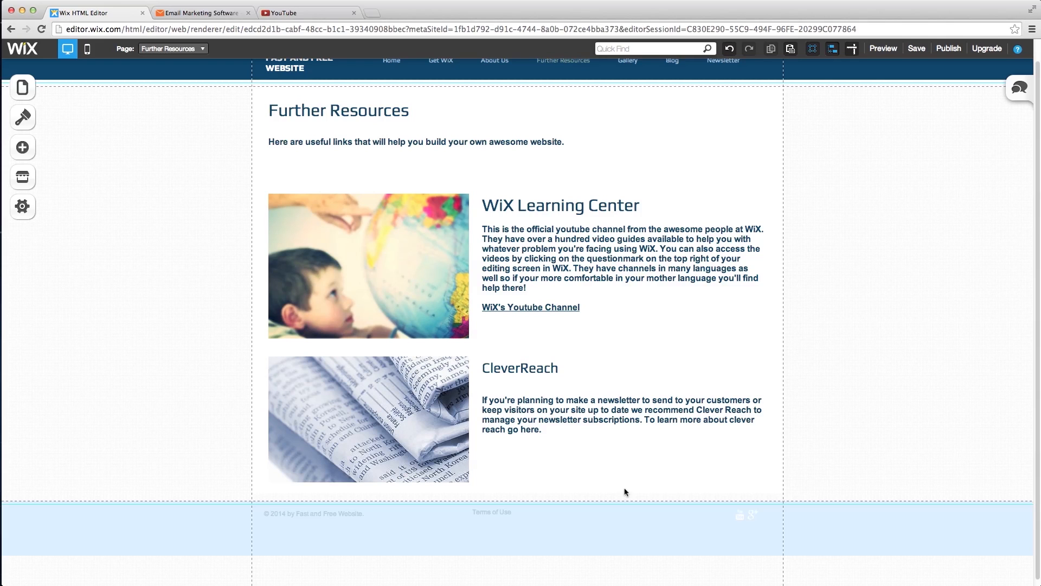
click(640, 497)
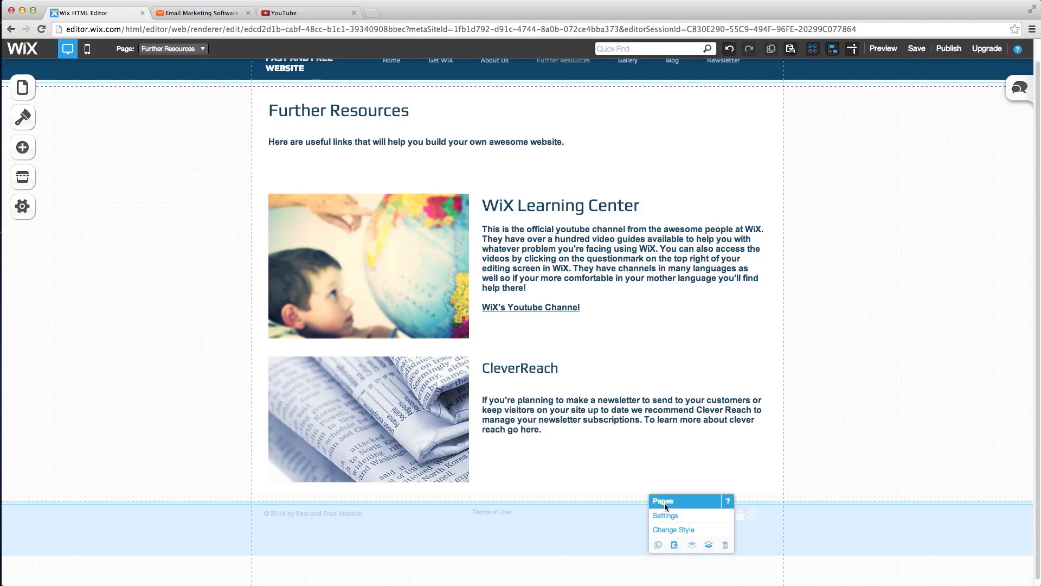
click(665, 529)
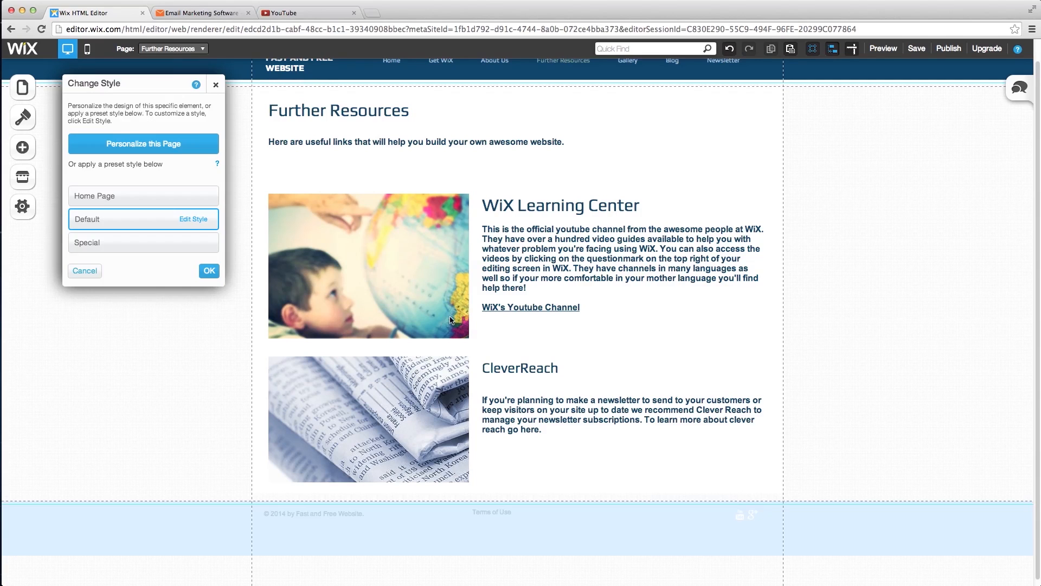
click(181, 149)
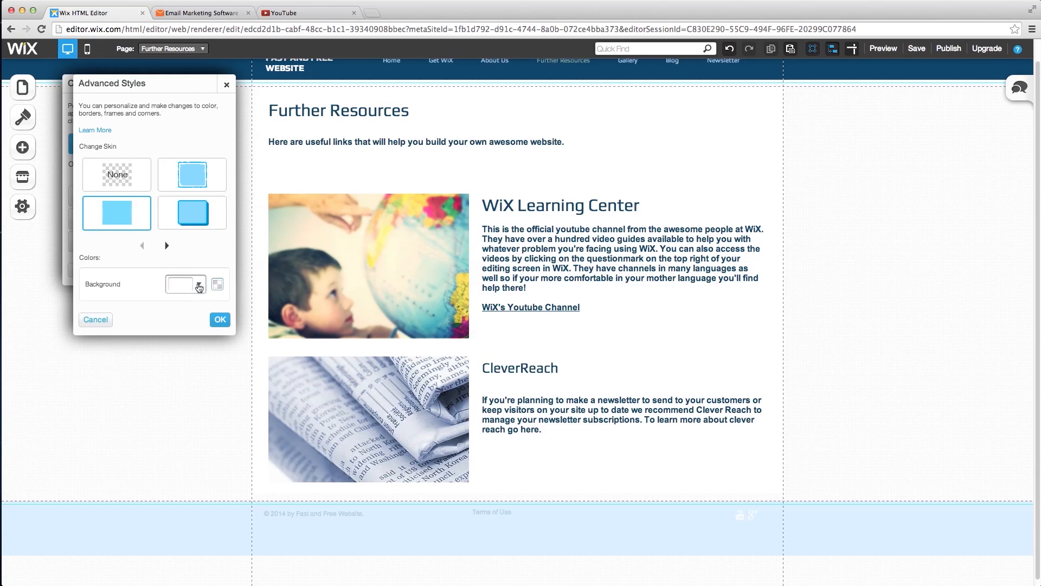
click(199, 286)
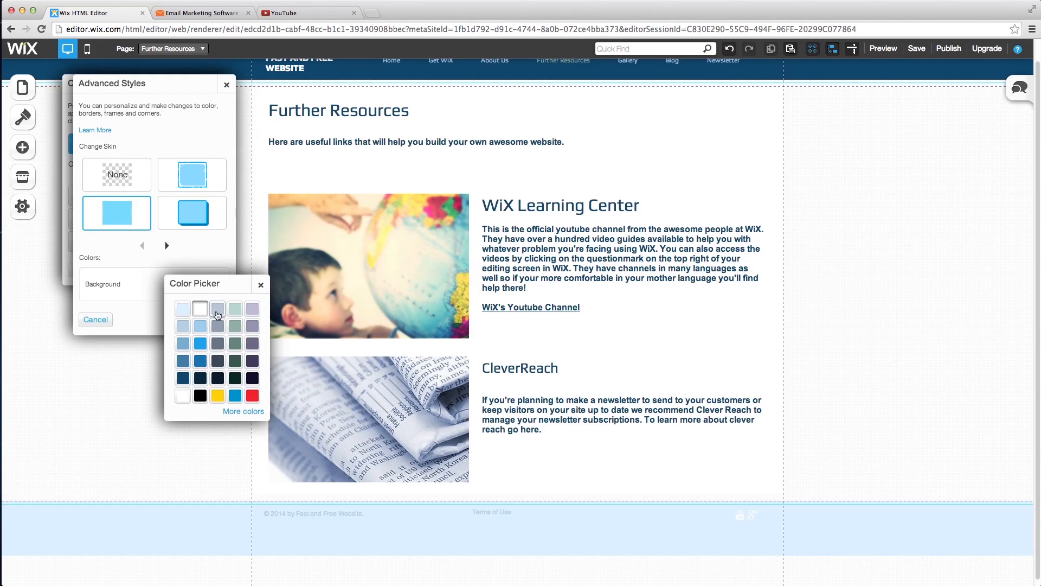
click(183, 309)
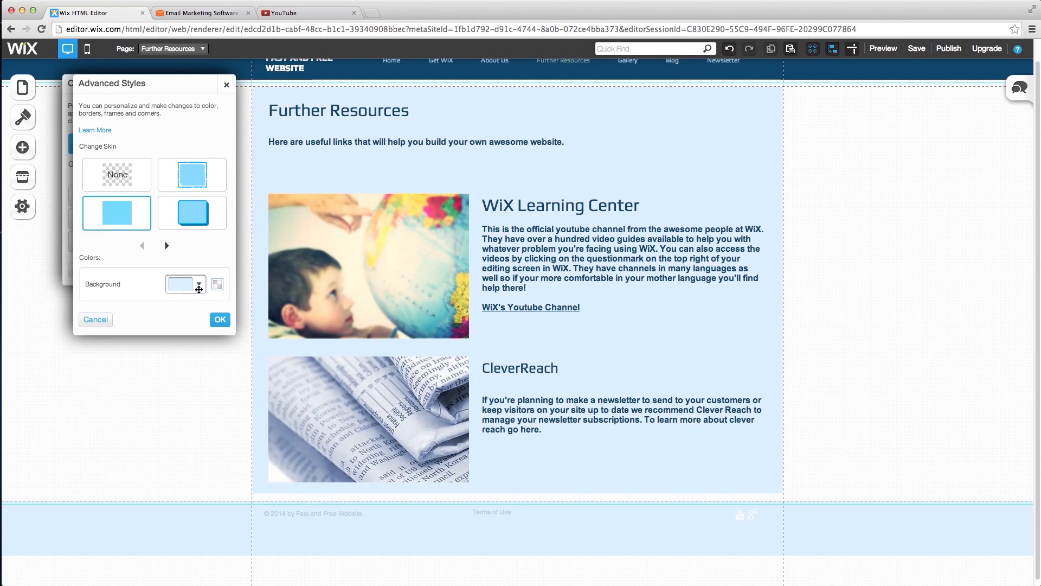
click(199, 285)
click(206, 301)
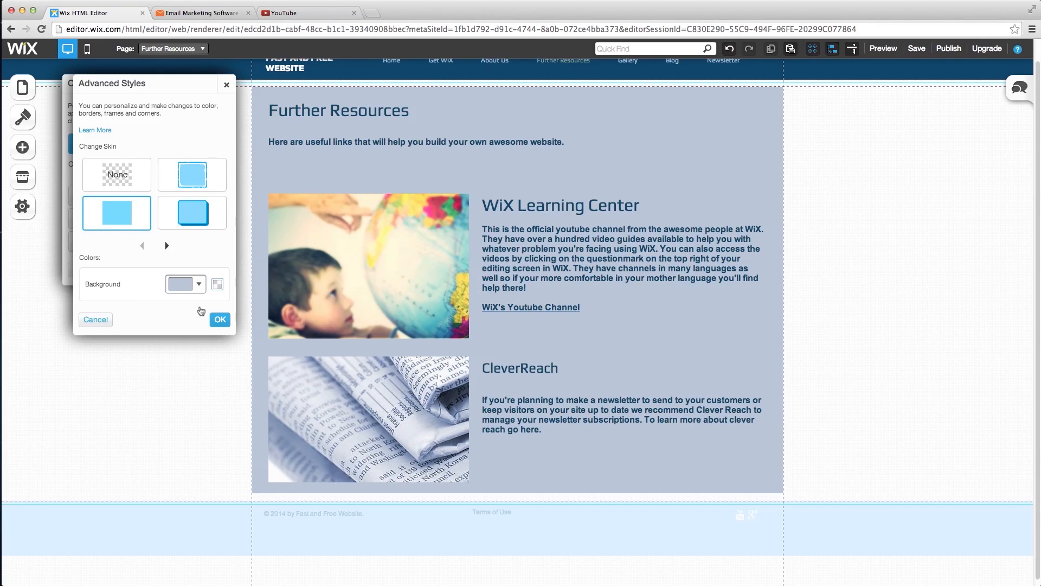
click(199, 285)
click(200, 323)
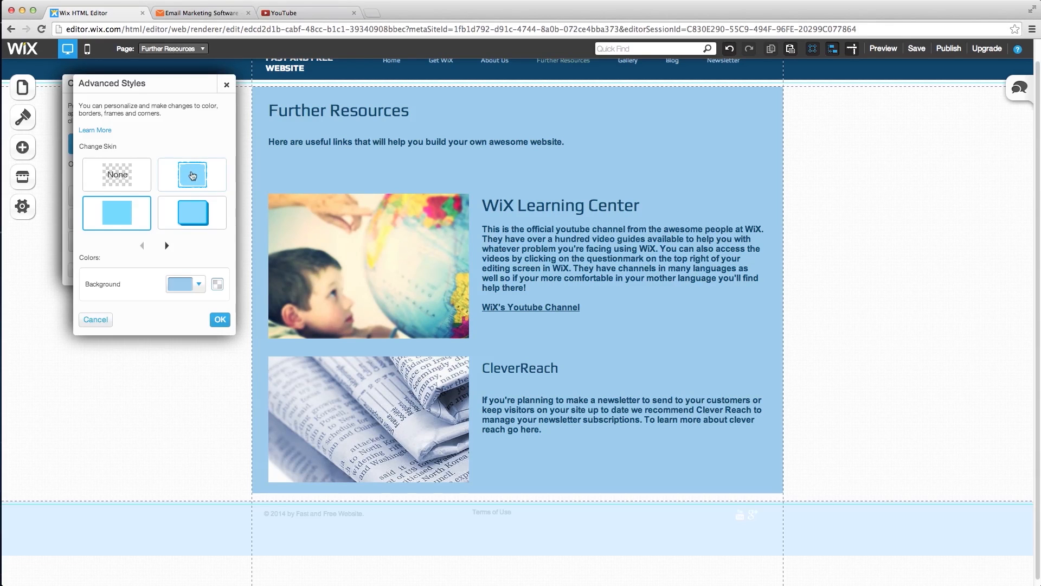
- Try several frame styles, then apply the second skin under Change Skin and confirm with OK
click(193, 175)
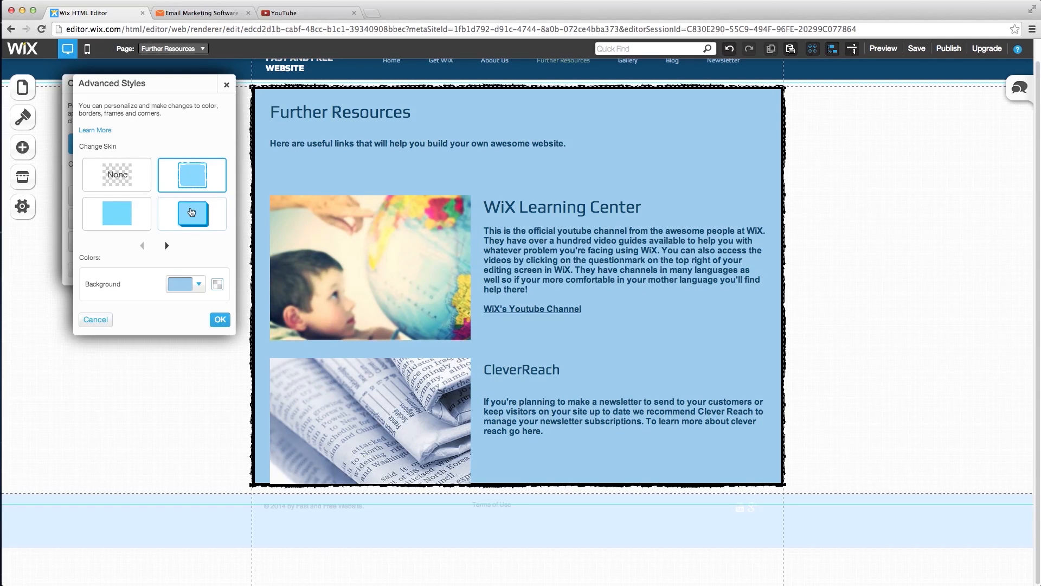
click(192, 213)
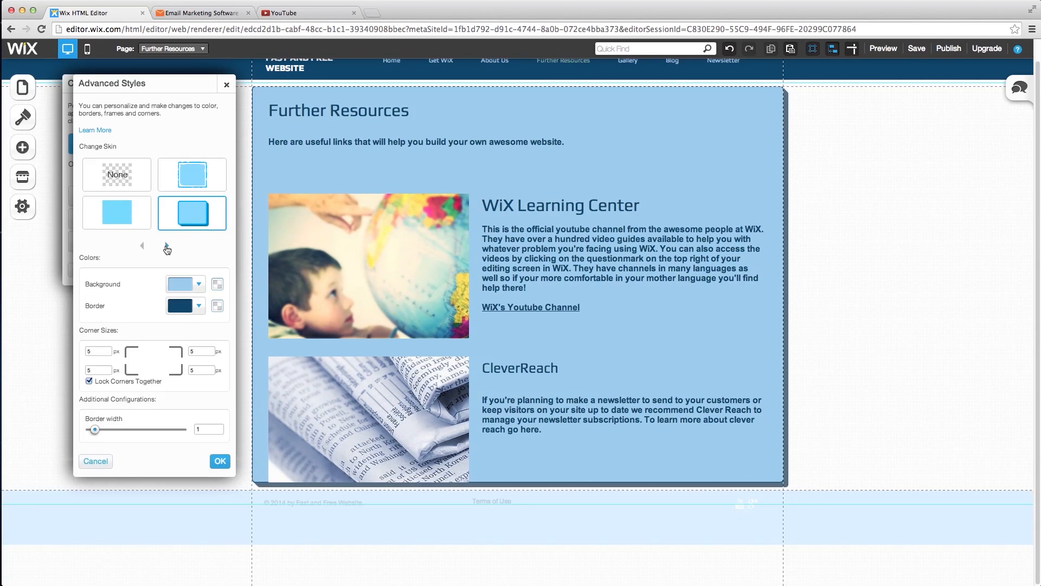
click(166, 245)
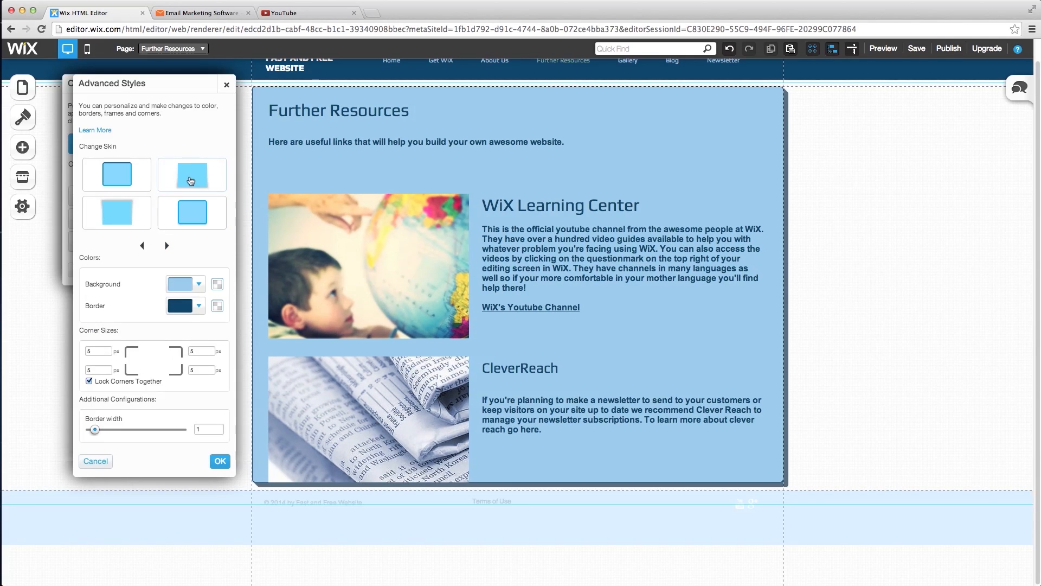
click(191, 181)
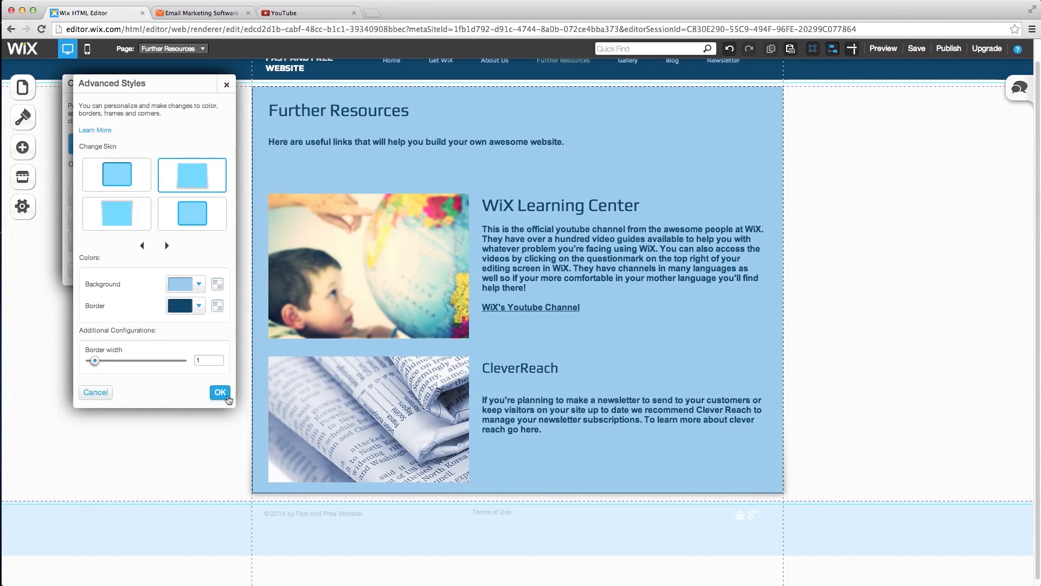
click(220, 392)
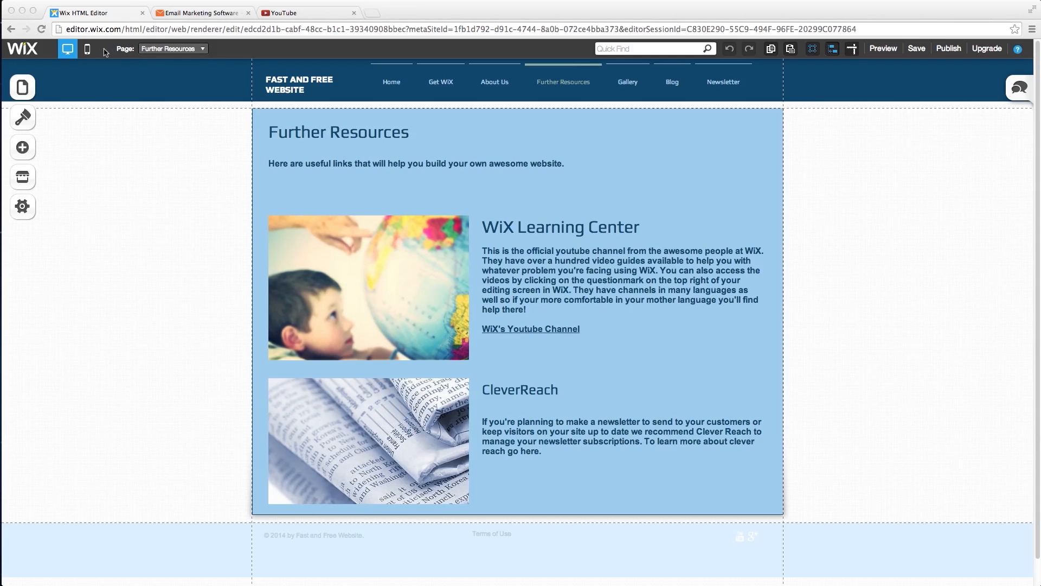
- Preview the site on a phone and visit the Home and Get WiX pages via the menu
click(884, 48)
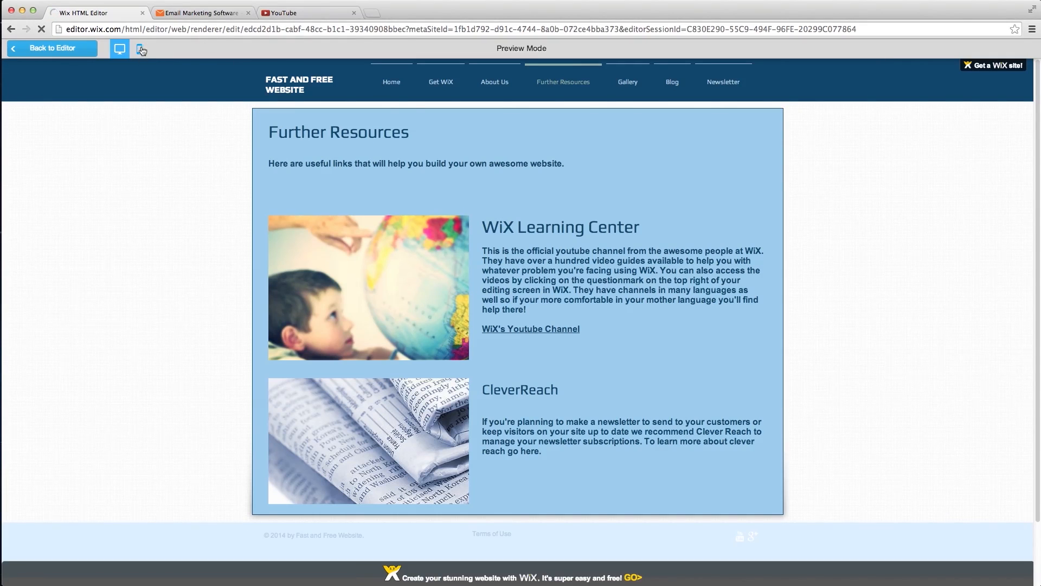
click(140, 51)
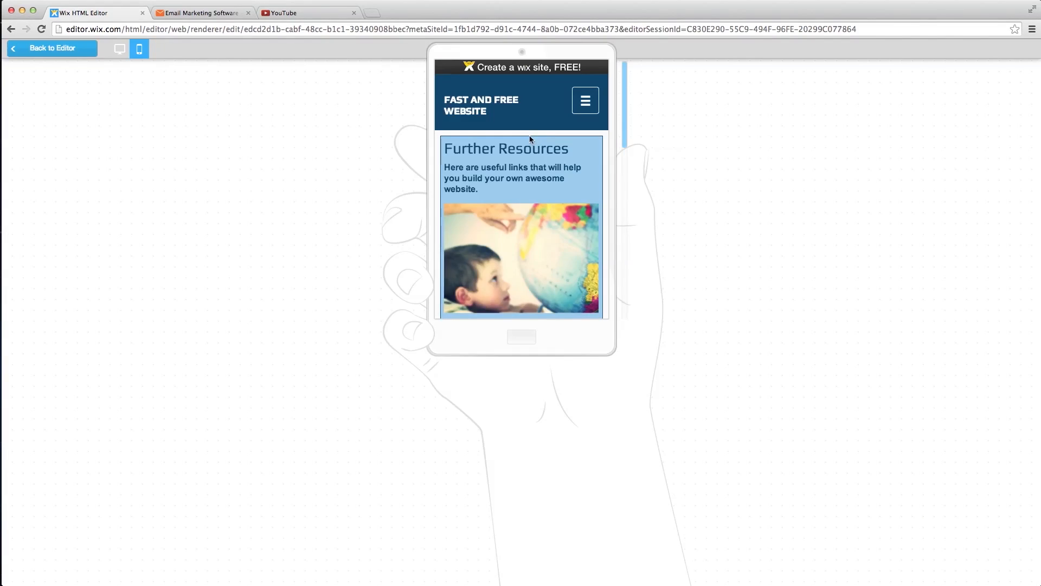
click(582, 108)
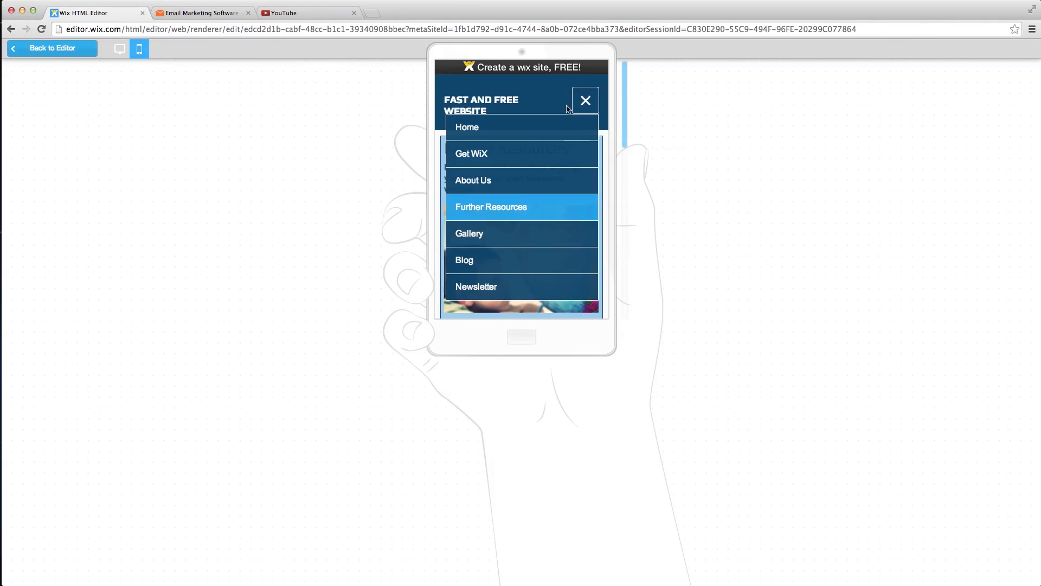
click(494, 134)
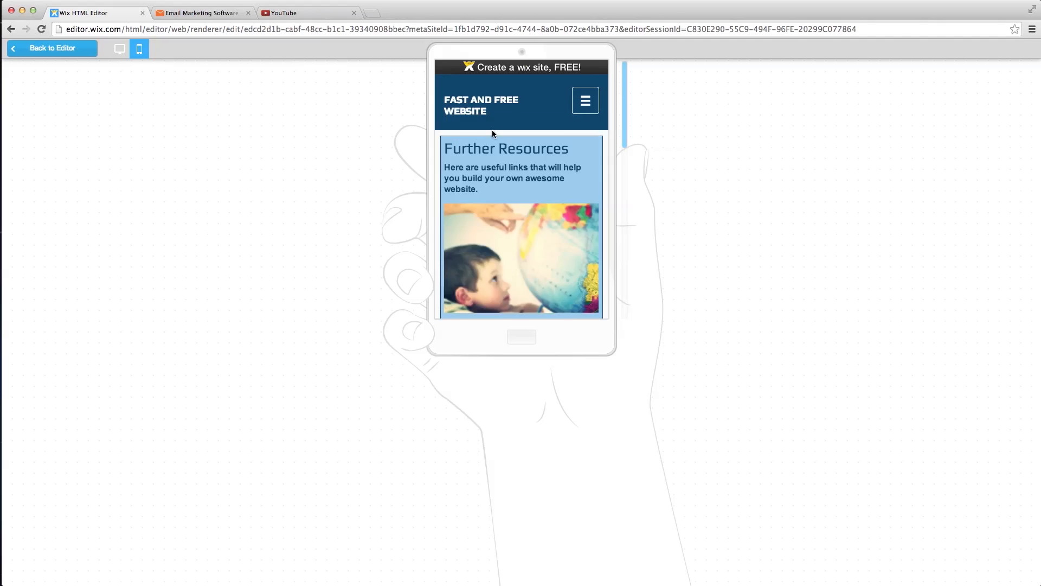
scroll(552, 190, down, 1)
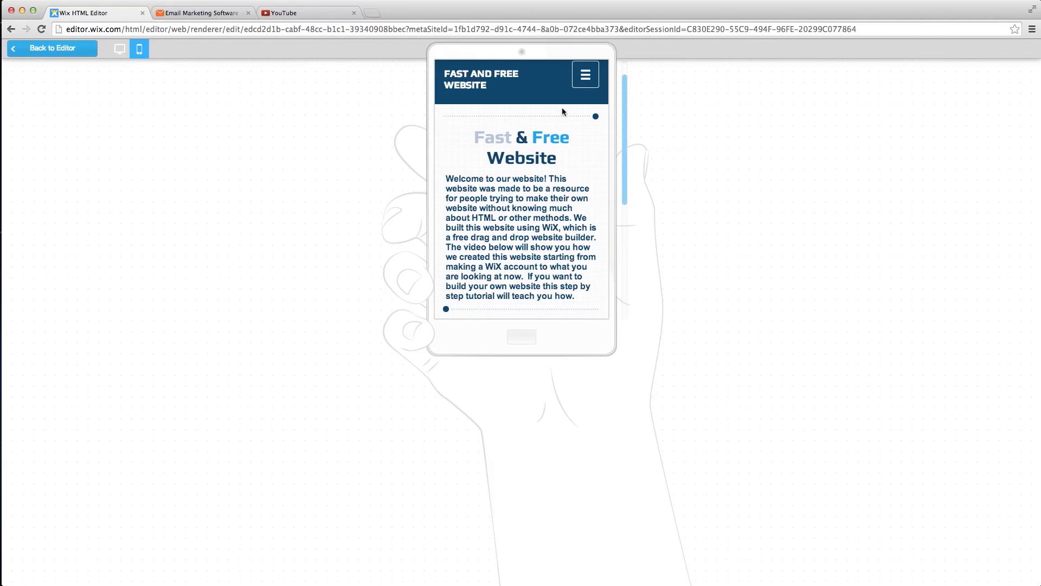
click(580, 88)
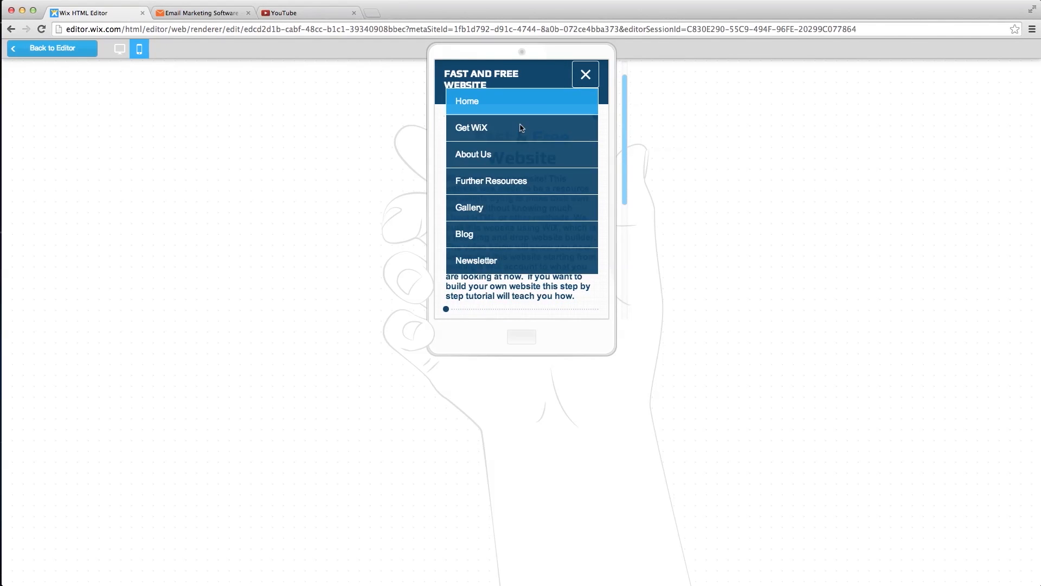
click(520, 129)
scroll(531, 190, down, 3)
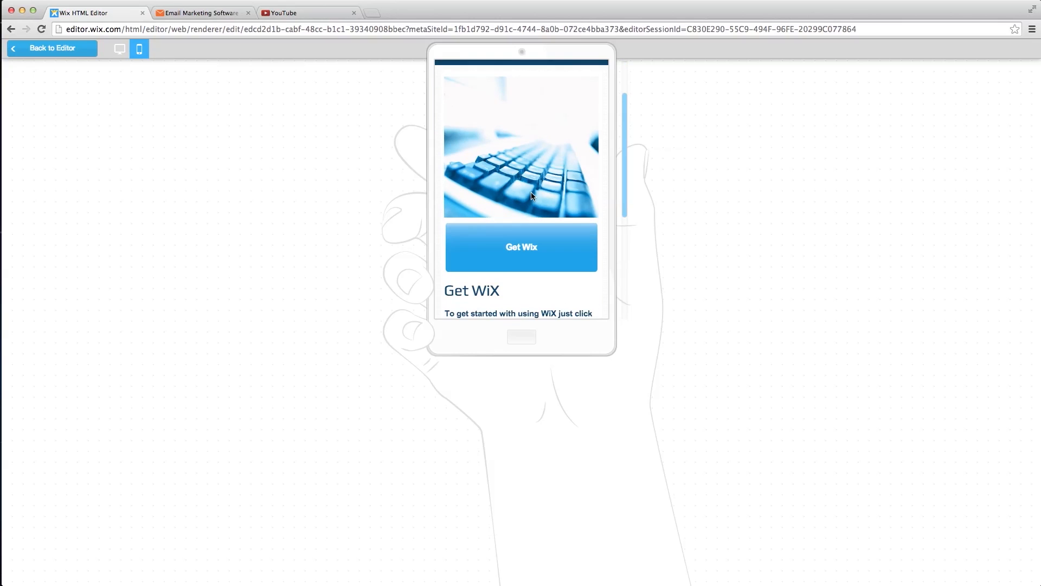
scroll(528, 214, up, 1)
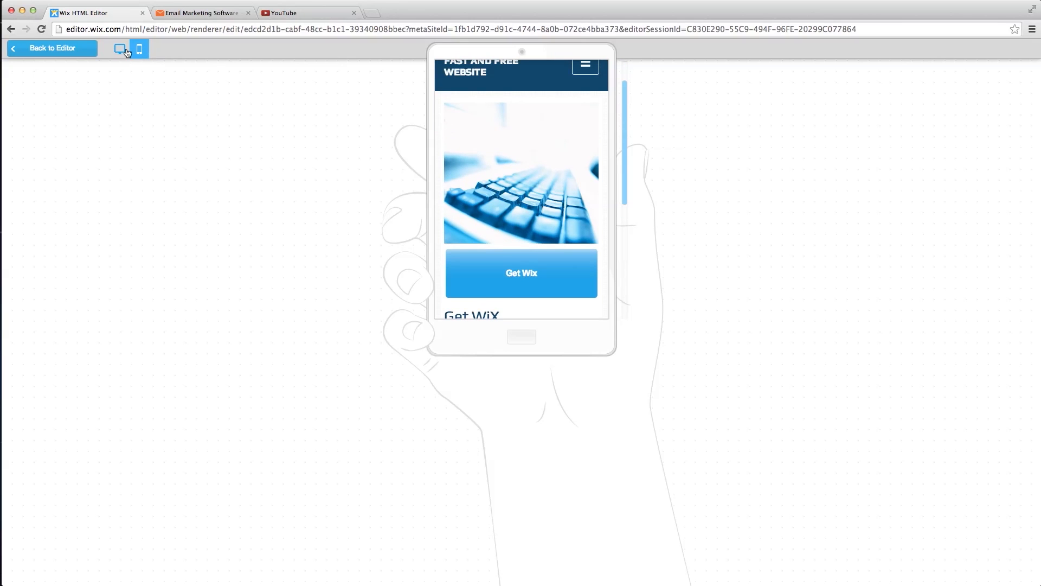
- Compare the Get WiX page in desktop and phone preview, then return to the editor
click(126, 53)
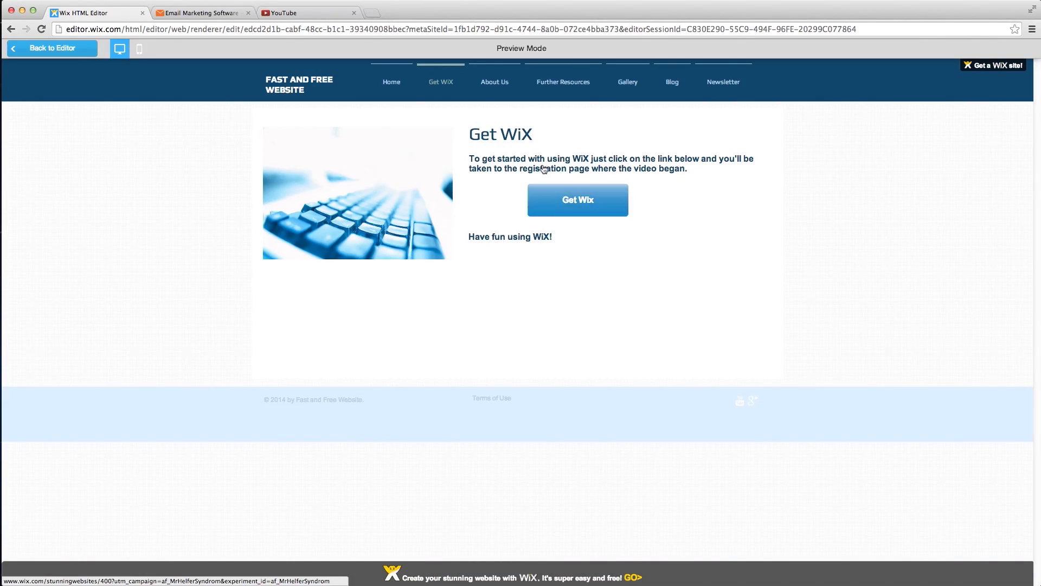
click(139, 50)
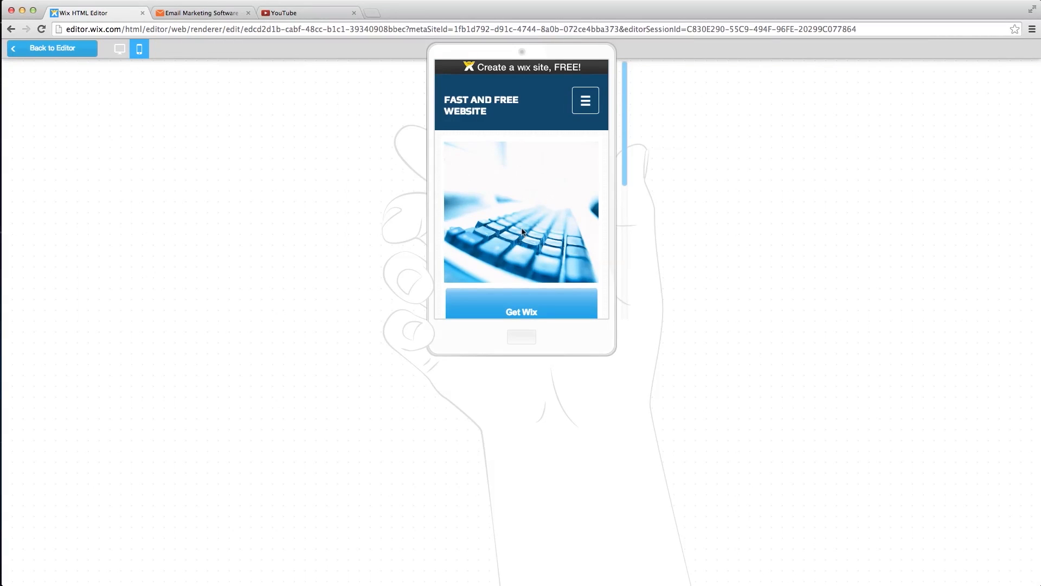
scroll(520, 223, down, 2)
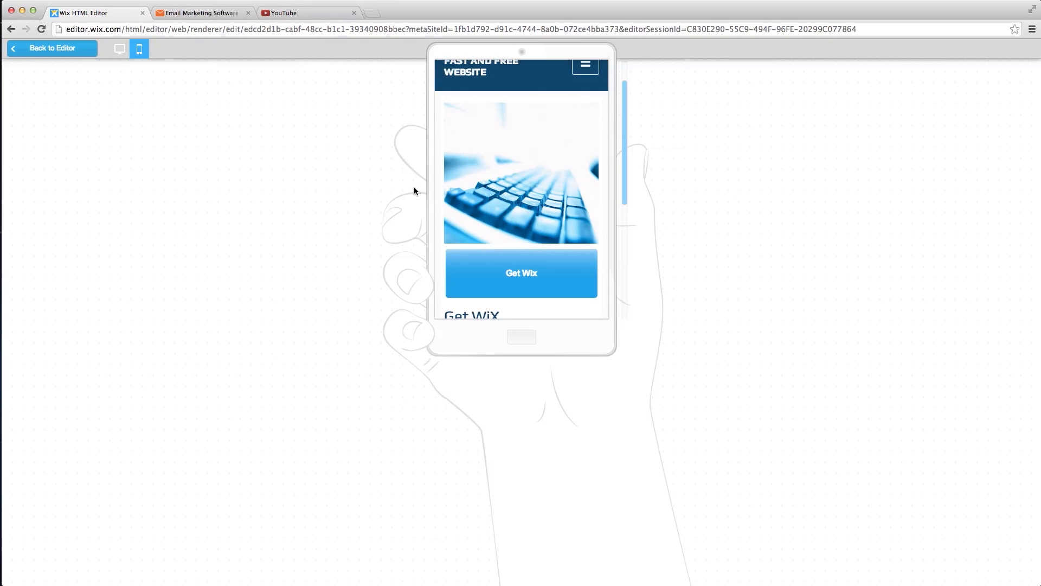
click(49, 49)
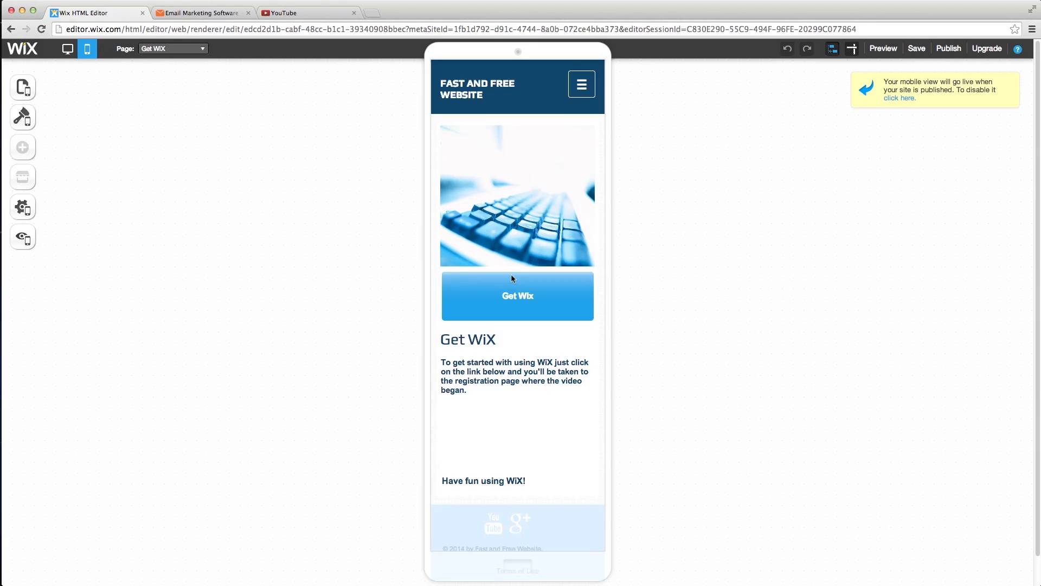
- Move the Get Wix button down below the paragraph text in the mobile layout
click(512, 293)
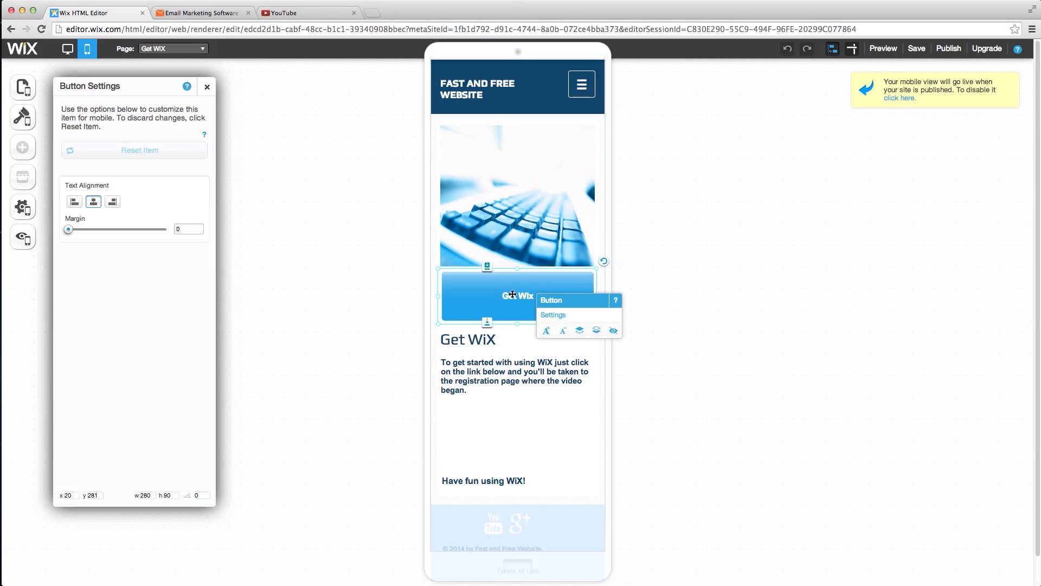
key(Down)
key(Down)
key(Down)
key(Down)
key(Down)
key(Down)
key(Down)
key(Down)
key(Down)
key(Down)
key(Down)
key(Down)
key(Down)
key(Down)
key(Down)
key(Down)
key(Down)
key(Down)
key(Down)
key(Down)
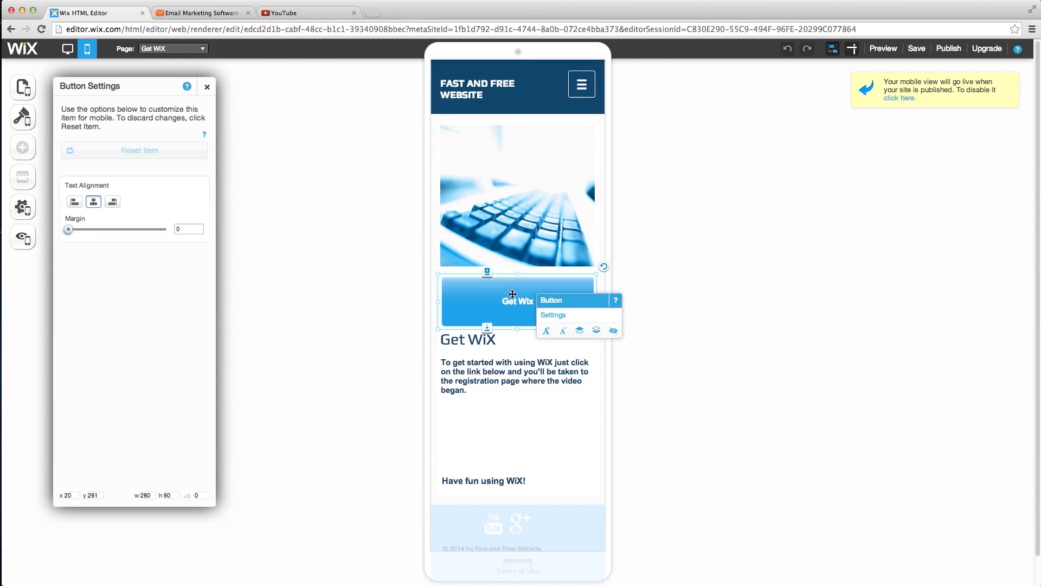
key(Down)
key(Down)
key(Down)
key(Down)
key(Down)
key(Down)
key(Down)
key(Down)
key(Down)
key(Down)
key(Down)
key(Down)
key(Down)
key(Down)
key(Down)
key(Down)
key(Down)
key(Down)
key(Down)
key(Down)
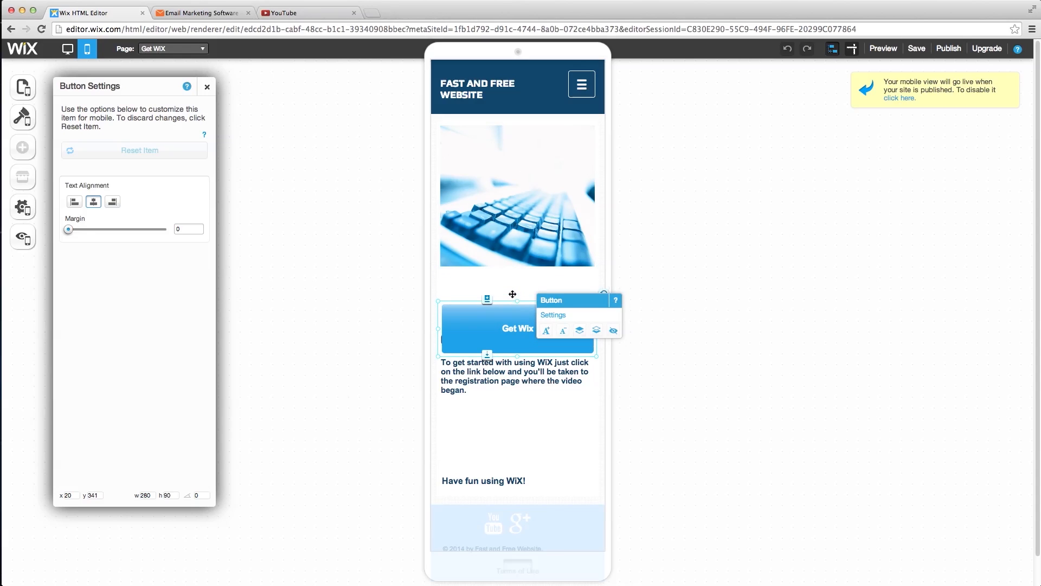
key(Down)
key(Down)
key(Down)
key(Down)
key(Down)
key(Down)
key(Down)
key(Down)
key(Down)
key(Down)
key(Down)
key(Down)
key(Down)
key(Down)
key(Down)
key(Down)
key(Down)
key(Down)
key(Down)
key(Down)
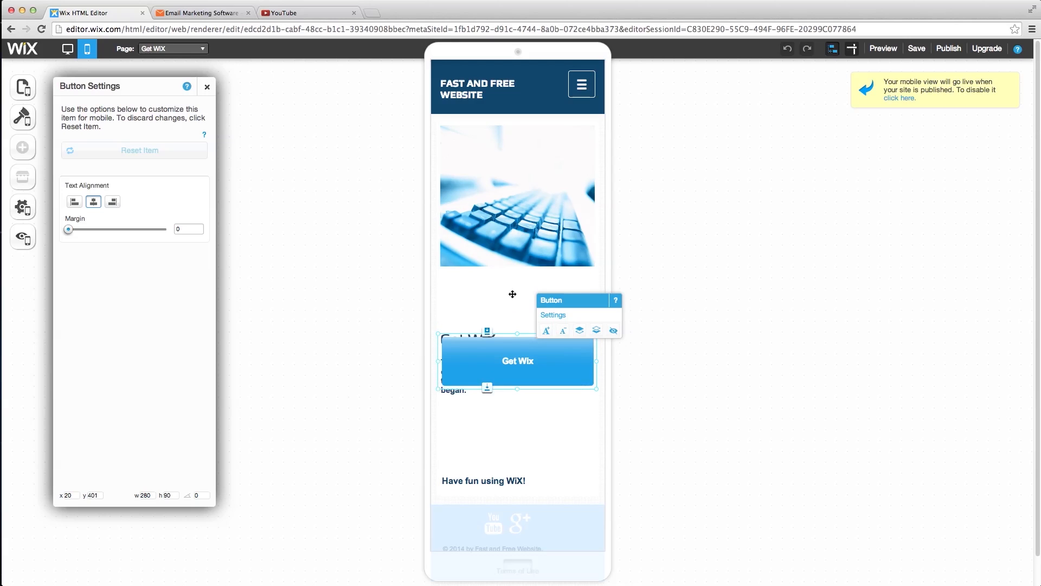
key(Down)
key(Down)
key(Down)
key(Down)
key(Down)
key(Down)
key(Down)
key(Down)
key(Down)
key(Down)
key(Down)
key(Down)
key(Down)
key(Down)
key(Down)
key(Down)
key(Down)
key(Down)
key(Down)
key(Down)
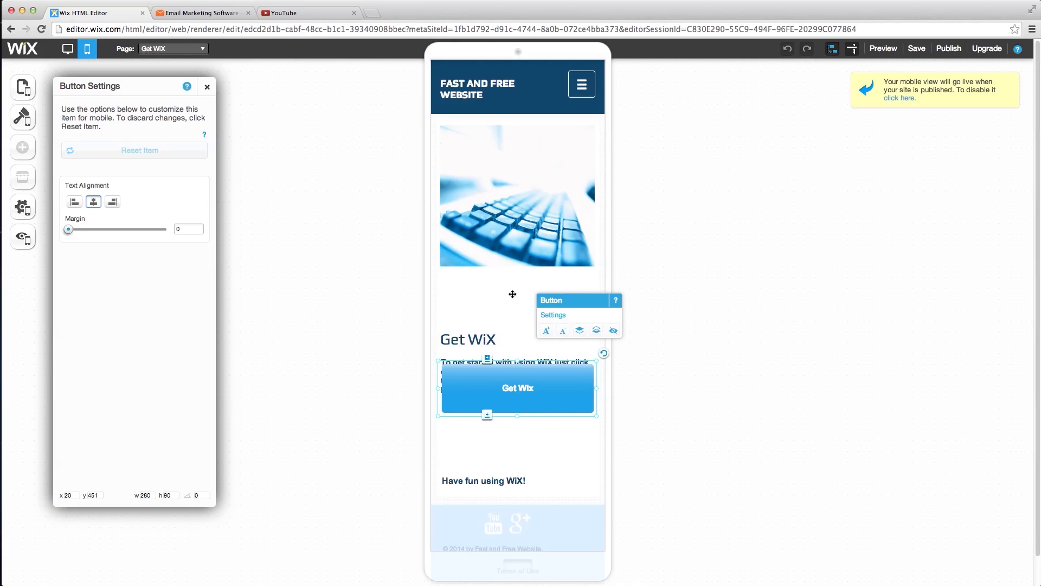
key(Down)
key(Up)
key(Up)
key(shift+Left)
key(shift+Right)
key(Left)
key(Left)
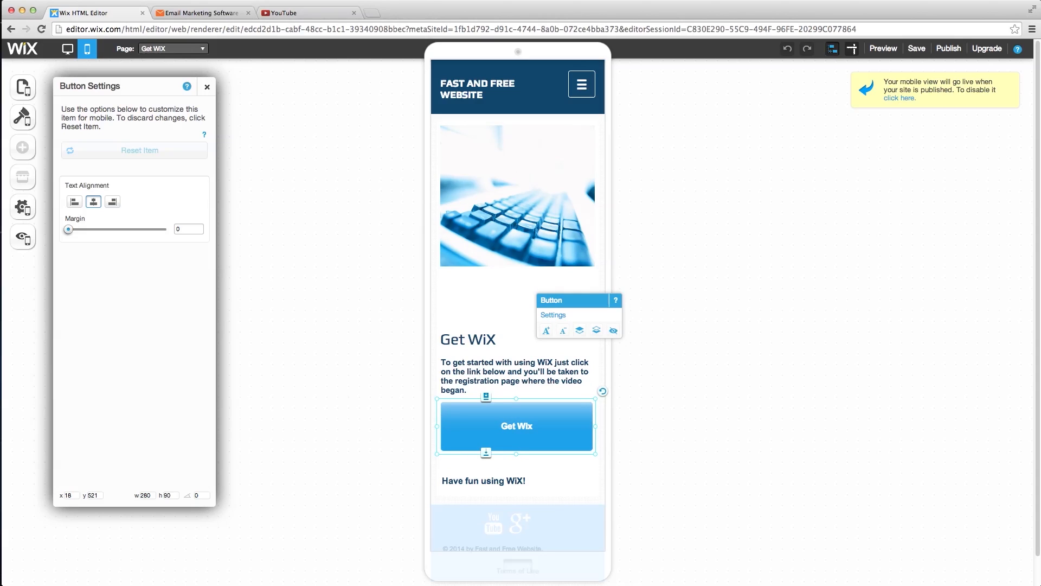
- Select the heading, paragraph, button and 'Have fun using WiX!' line and shift them up
click(491, 341)
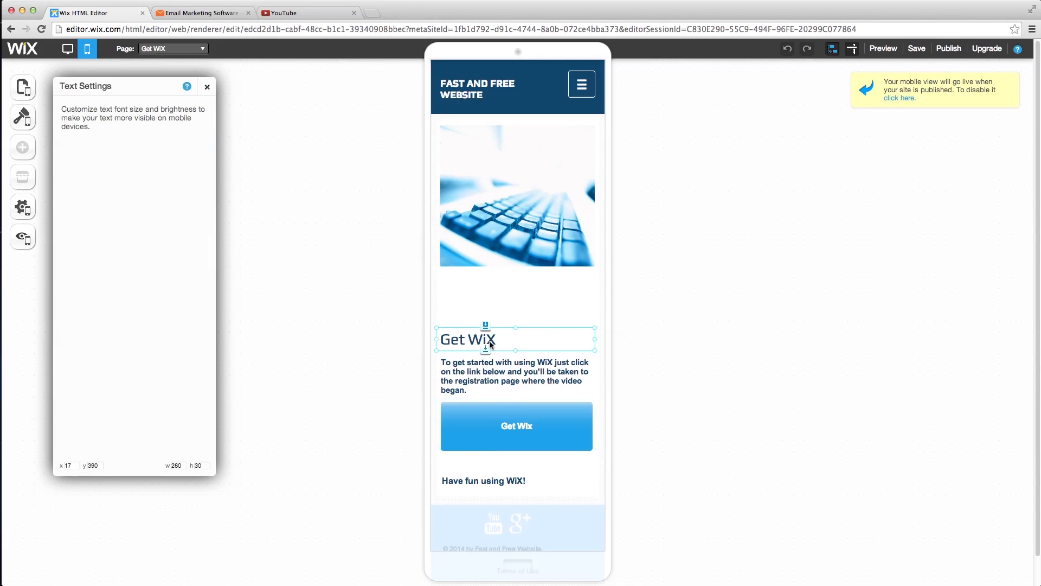
shift+click(498, 370)
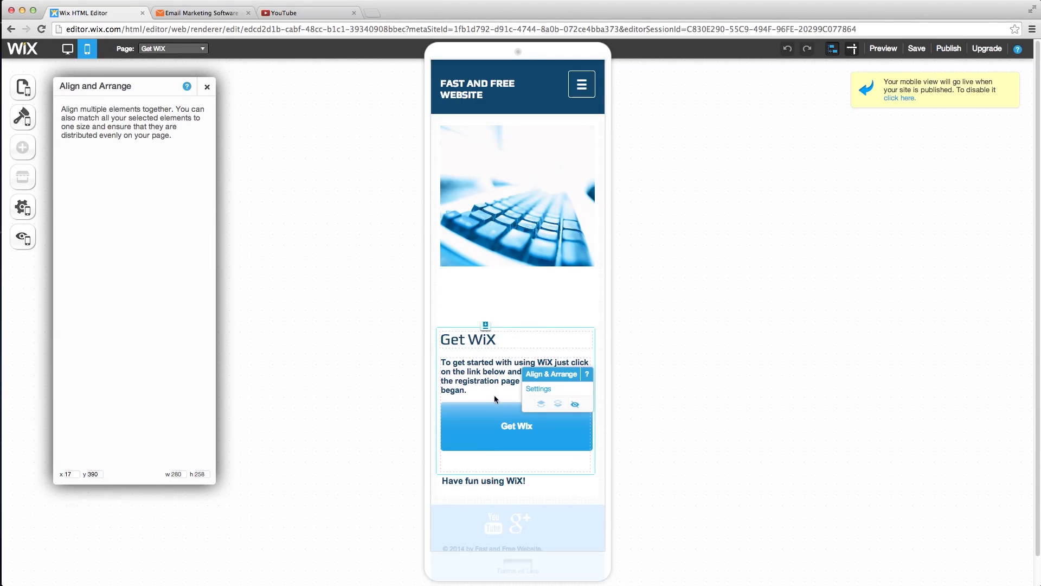
shift+click(497, 428)
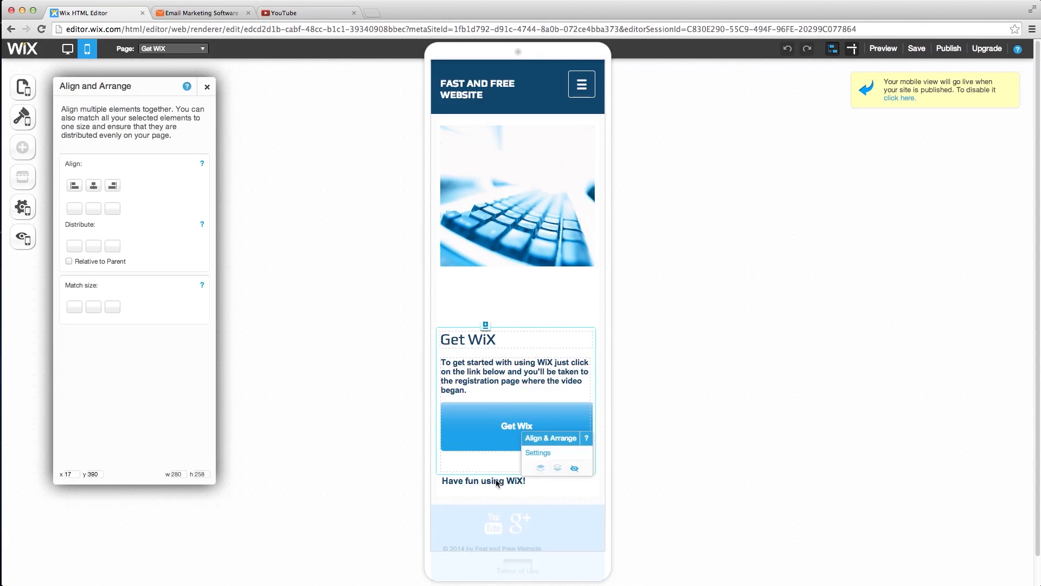
shift+click(496, 482)
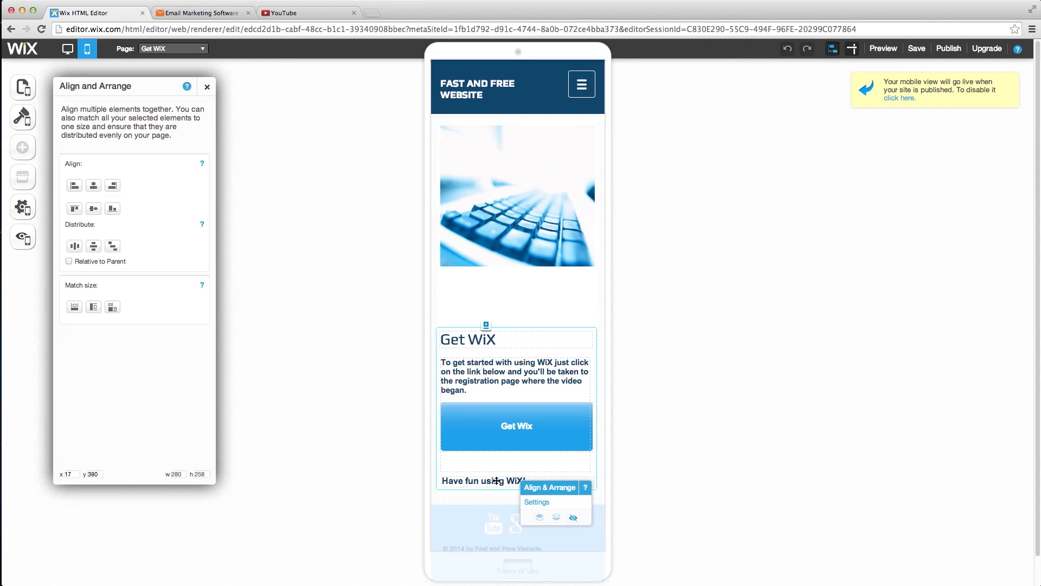
key(shift+Up)
key(shift+Up)
key(shift+Up)
key(shift+Up)
key(shift+Up)
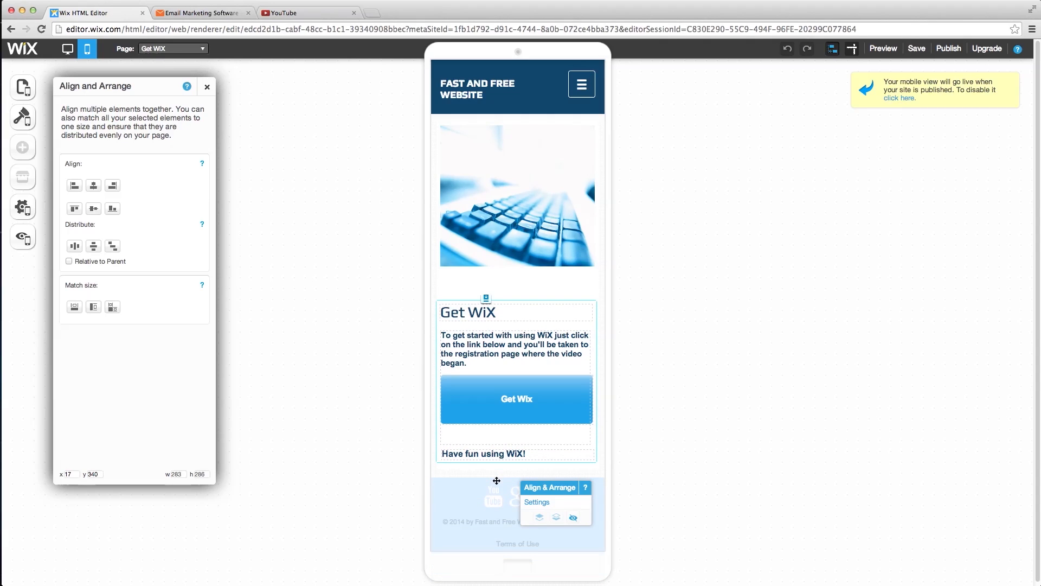
key(shift+Up)
key(shift+Up)
key(shift+Up)
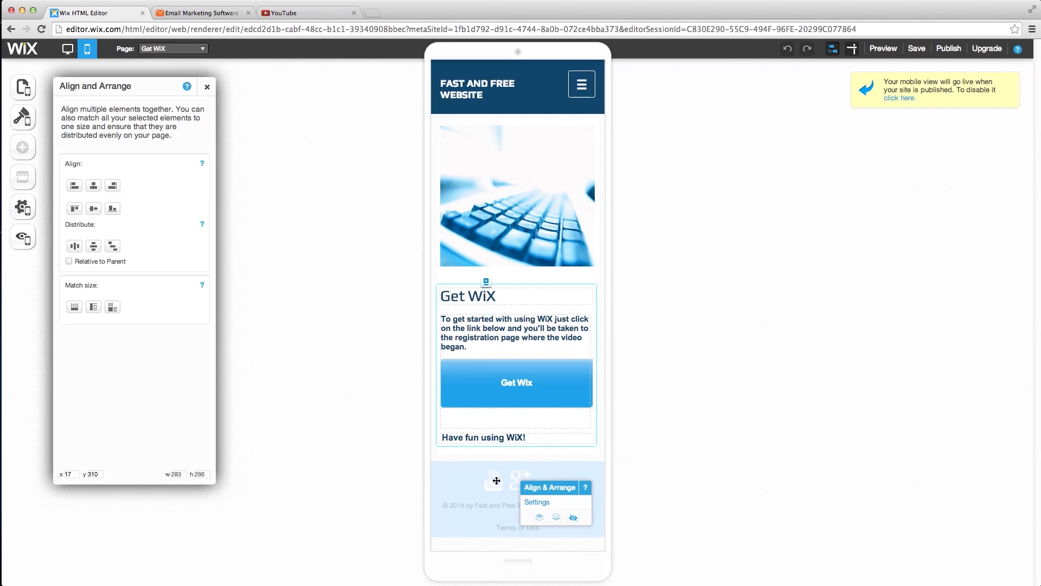
key(shift+Up)
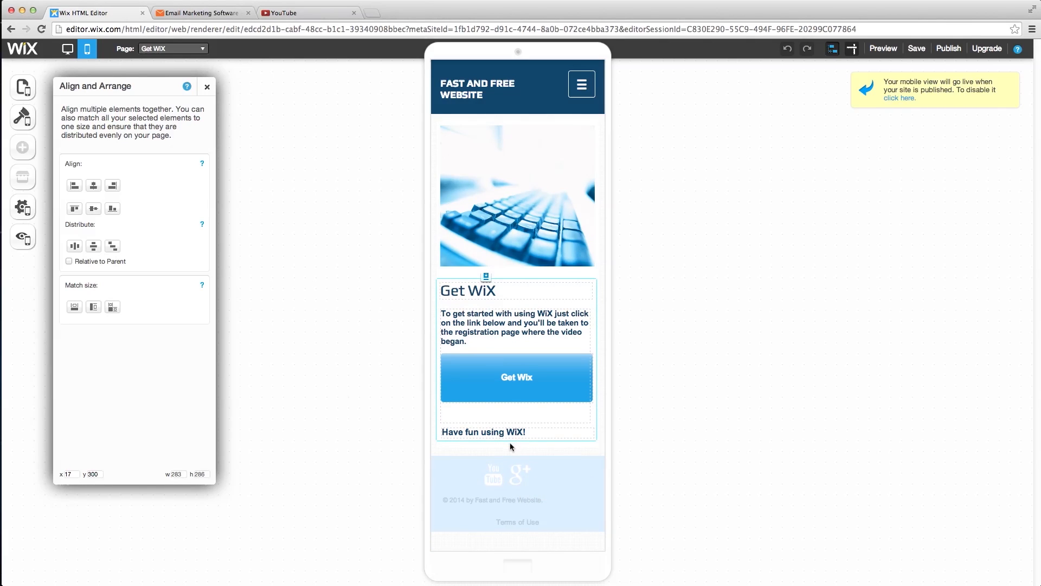
- Preview the updated mobile Get WiX page, then browse the About Us page
click(884, 49)
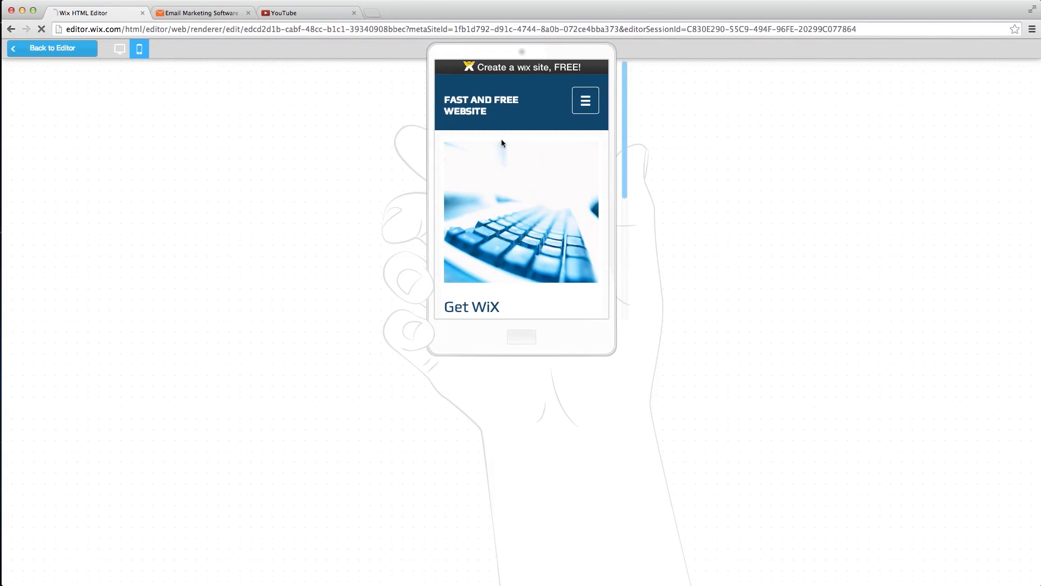
scroll(502, 139, down, 4)
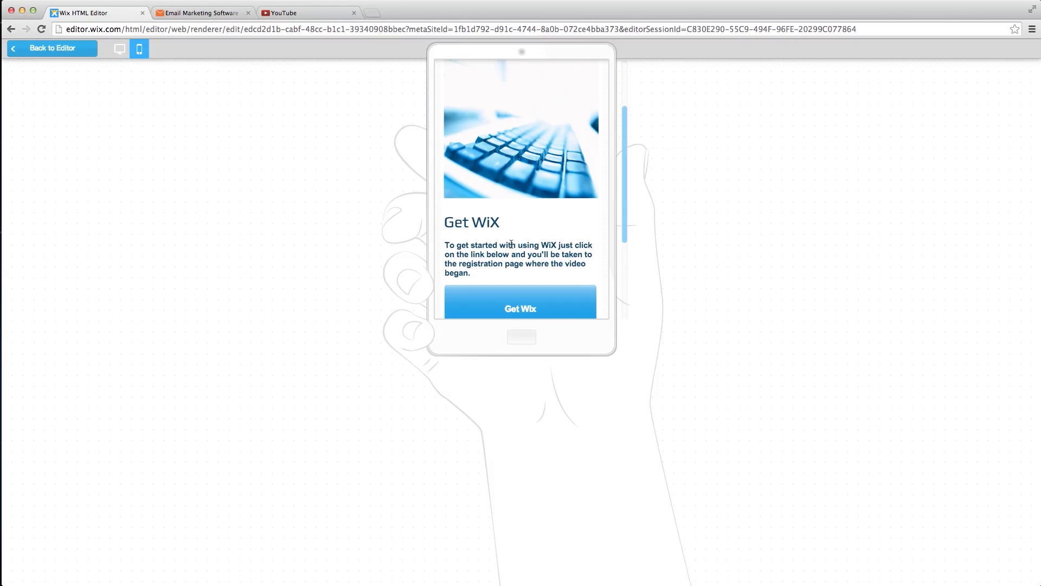
scroll(511, 242, down, 1)
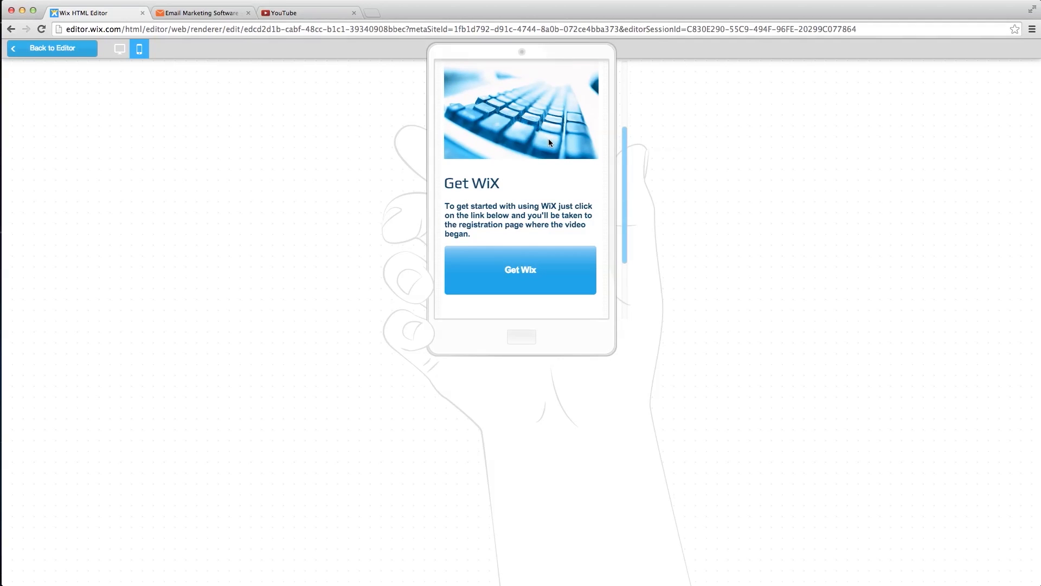
scroll(549, 141, down, 5)
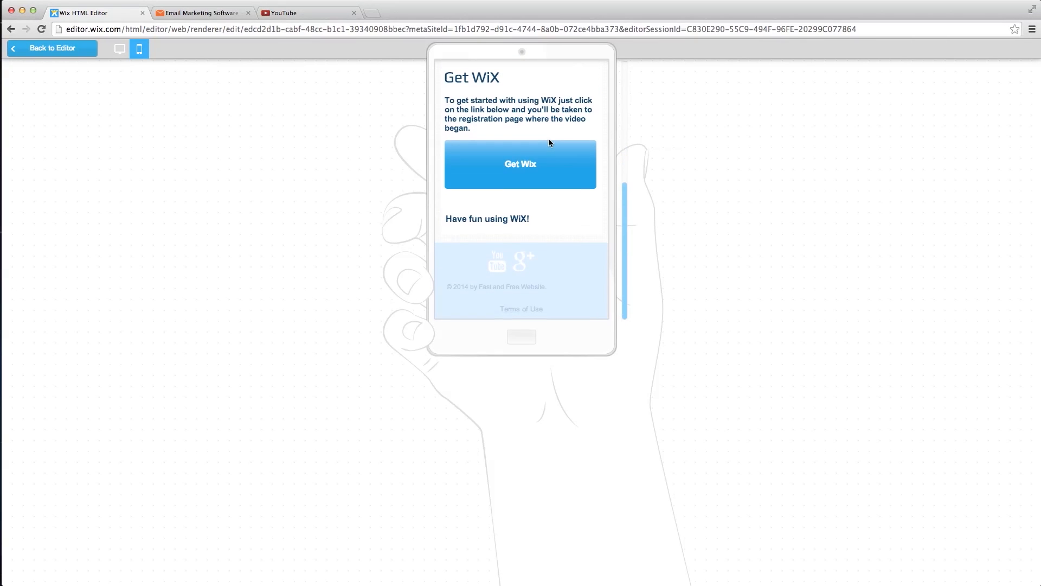
scroll(548, 142, up, 6)
click(585, 100)
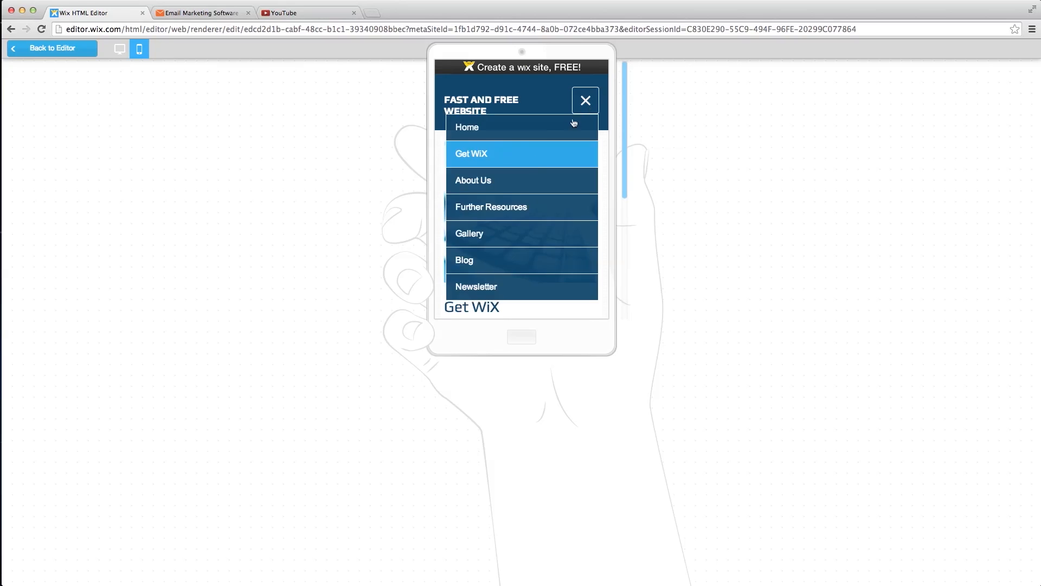
click(517, 189)
scroll(518, 223, down, 5)
scroll(518, 222, down, 20)
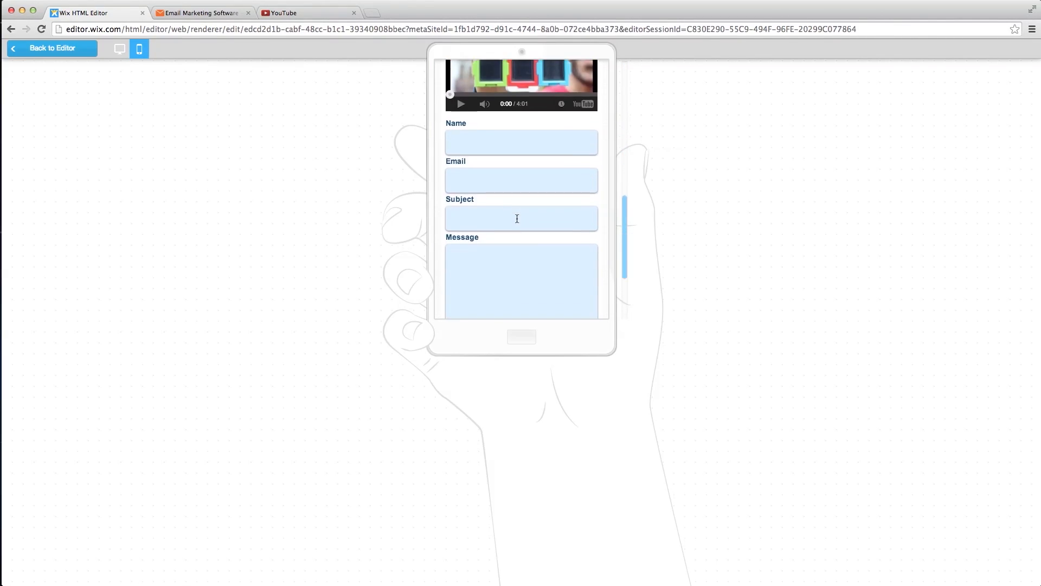
scroll(517, 218, down, 5)
scroll(517, 221, up, 20)
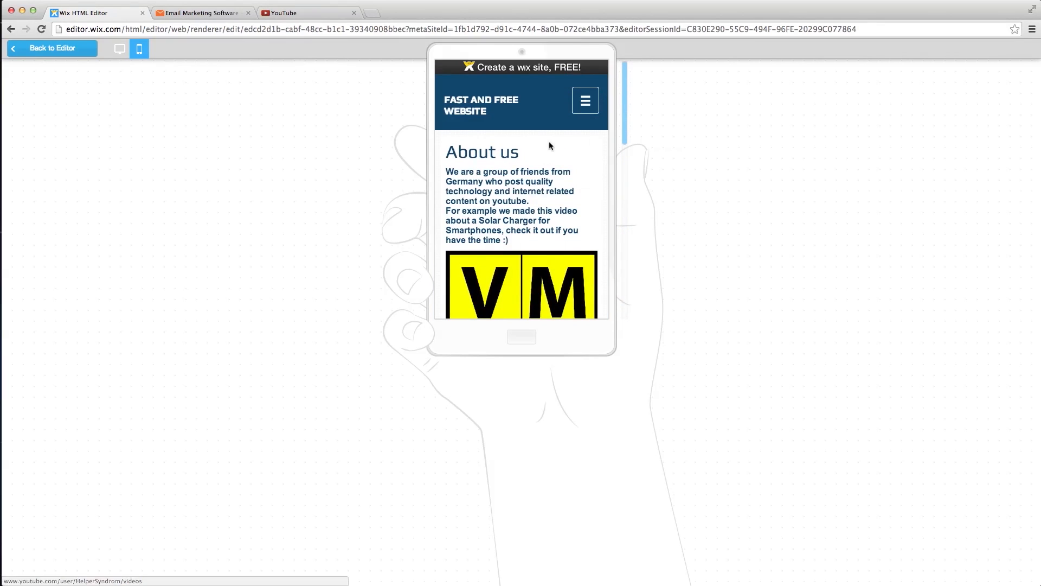
- Check the Further Resources page in the mobile preview
click(585, 101)
click(520, 205)
scroll(519, 204, down, 5)
scroll(519, 200, down, 8)
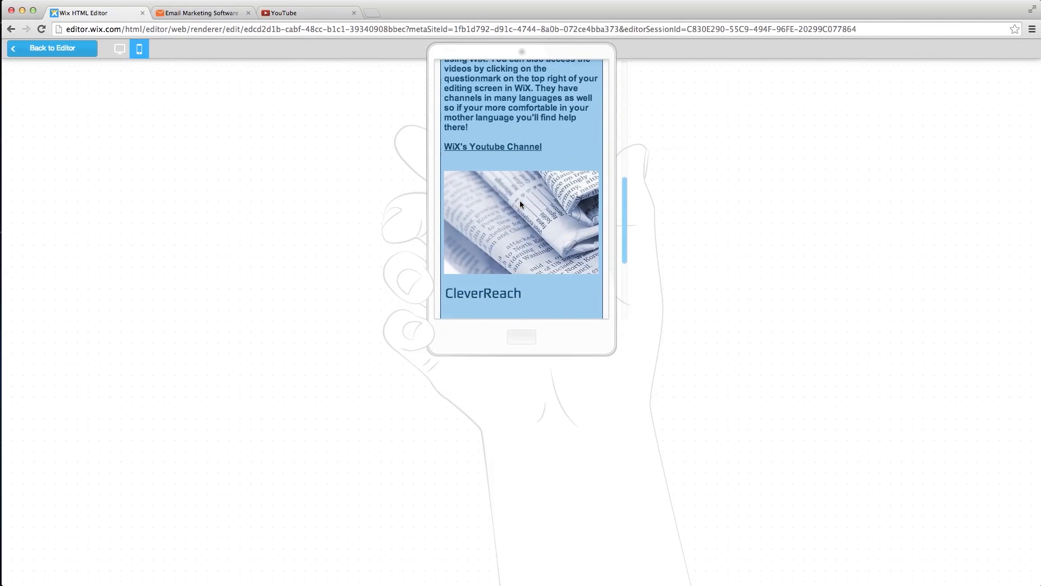
scroll(519, 200, up, 12)
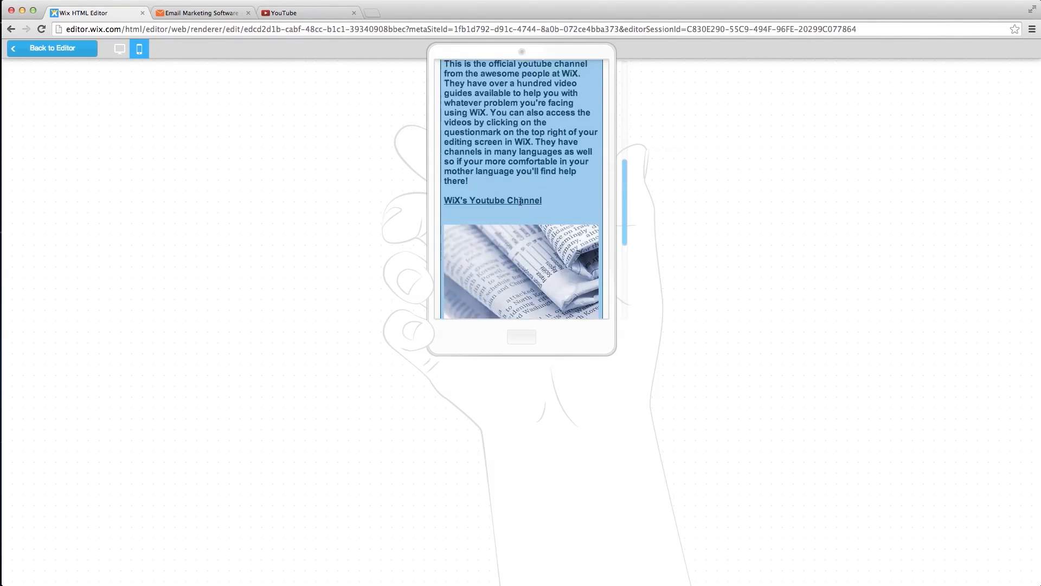
- Open the Gallery page, advance the slideshow to the third slide, and return to the editor
click(581, 116)
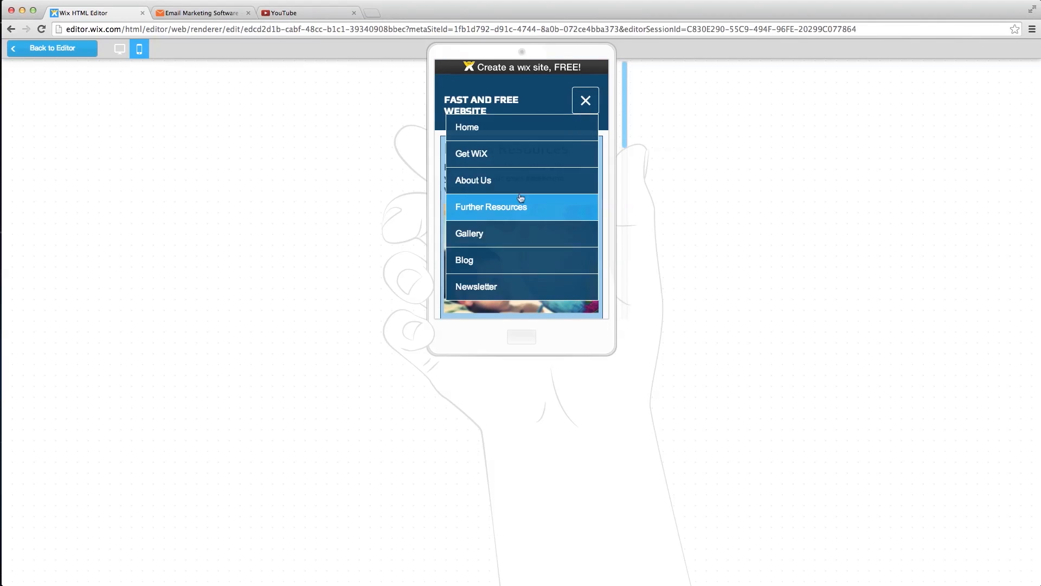
click(504, 234)
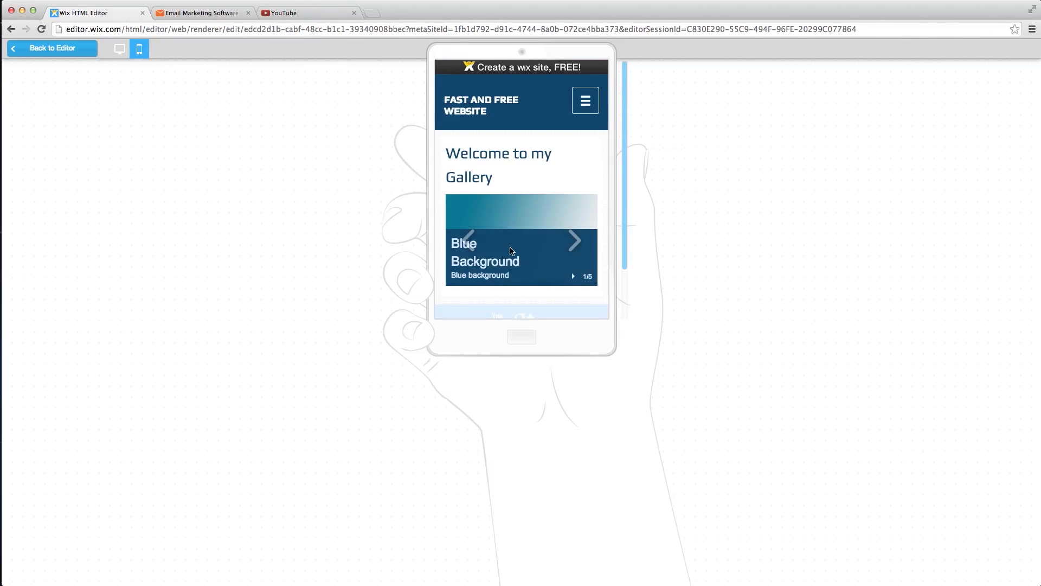
scroll(512, 239, down, 3)
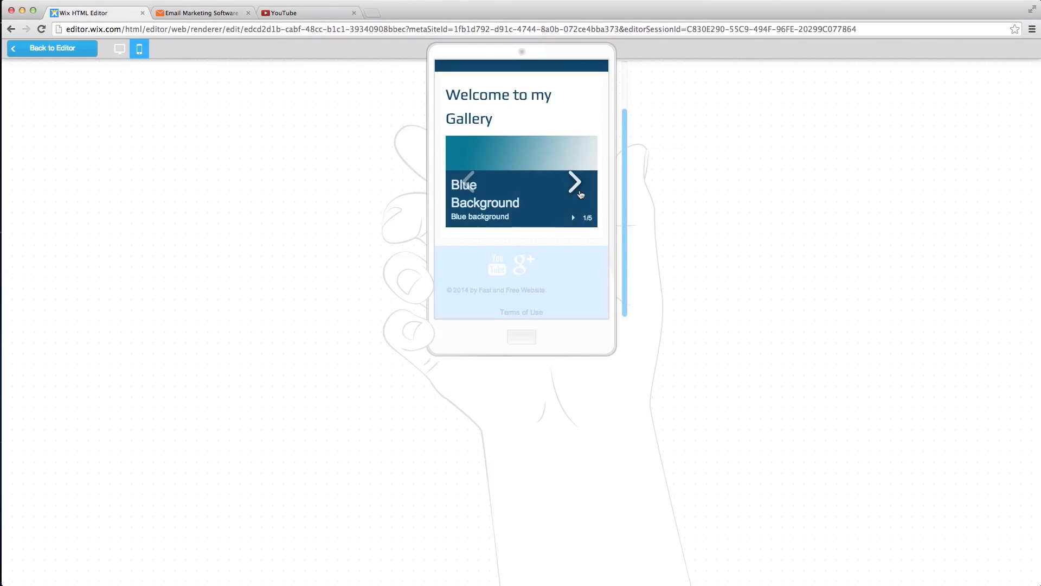
click(575, 184)
click(576, 187)
scroll(575, 190, up, 3)
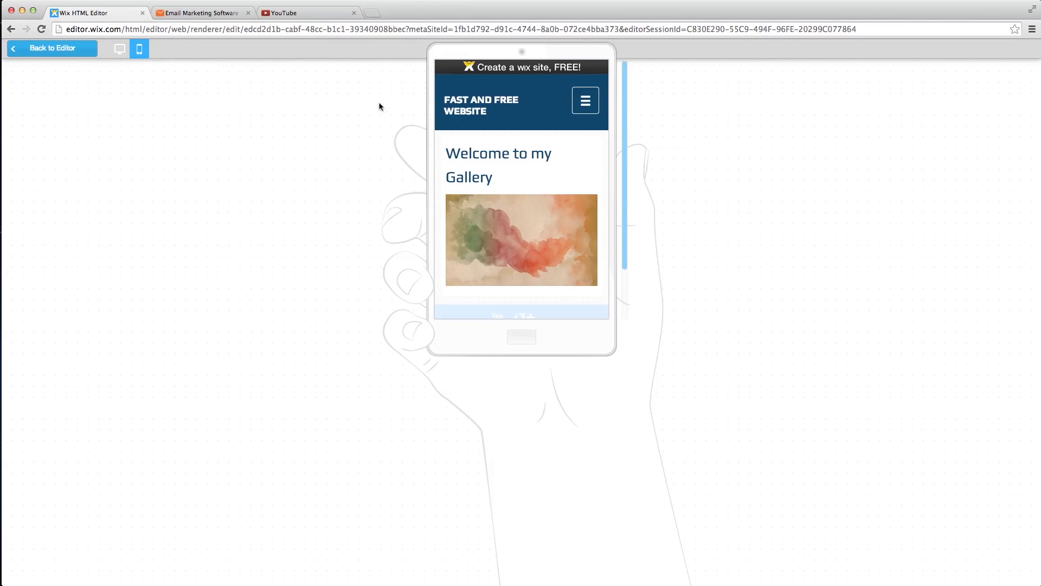
click(67, 49)
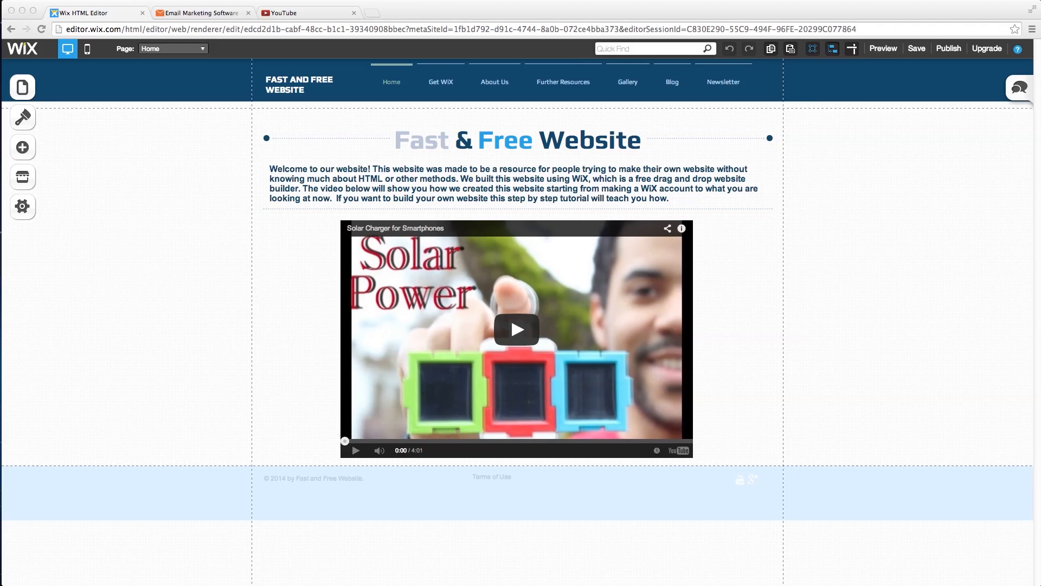
- Open the SEO (Google) settings and review the 'Fast and Free Website' title, description and keywords
click(22, 207)
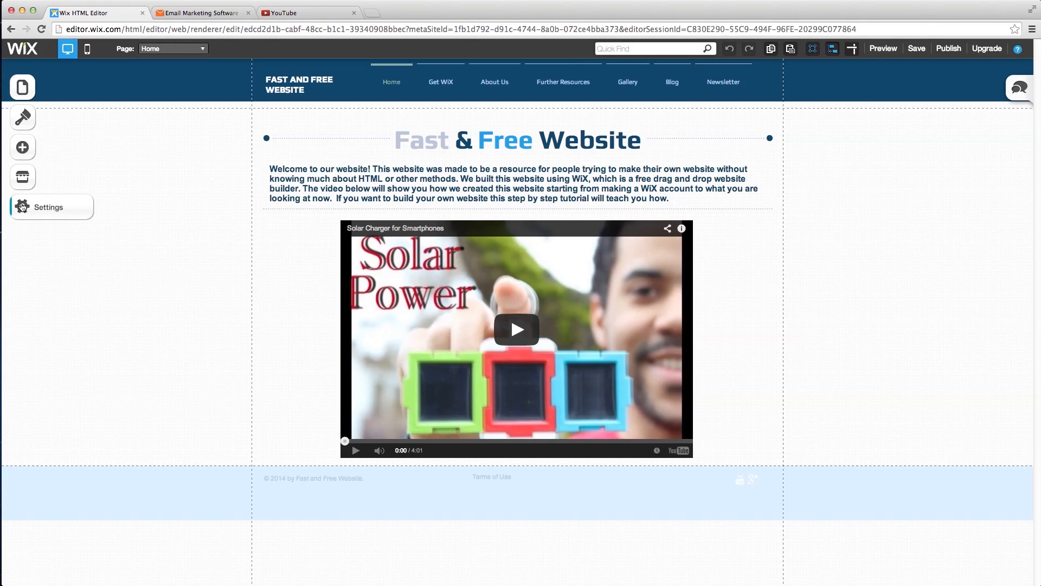
click(23, 207)
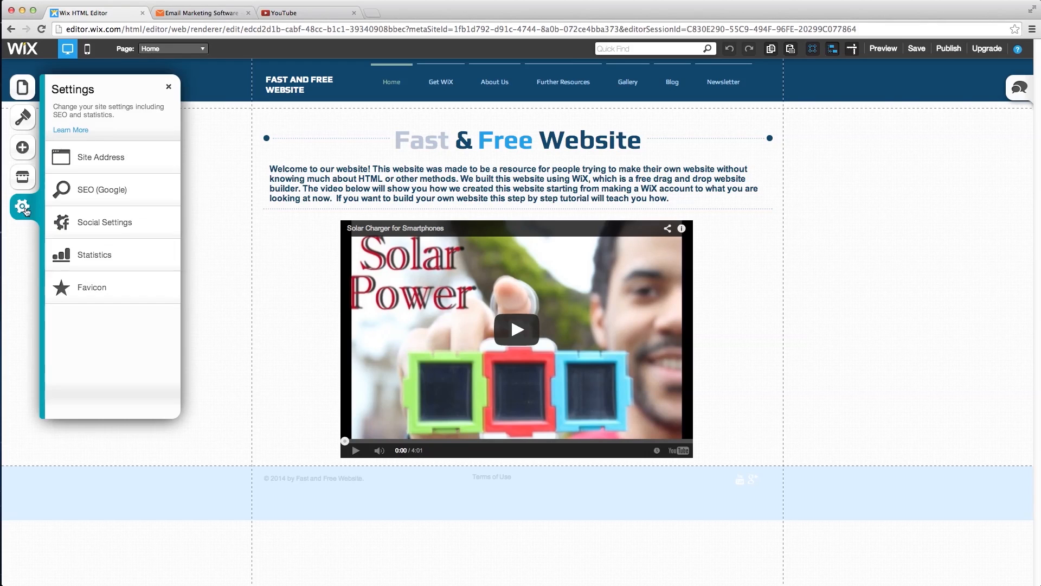
click(113, 193)
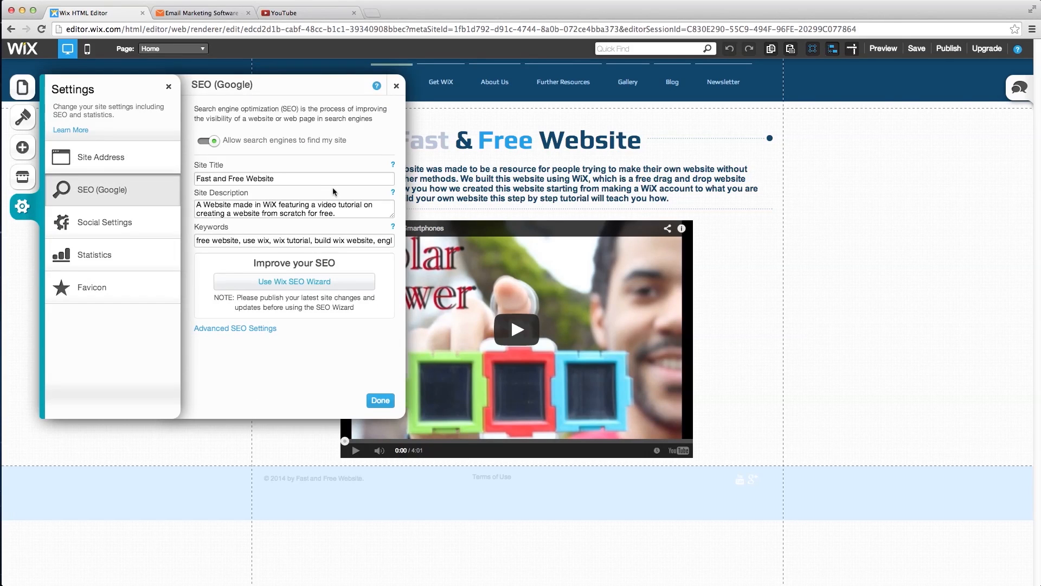
click(320, 180)
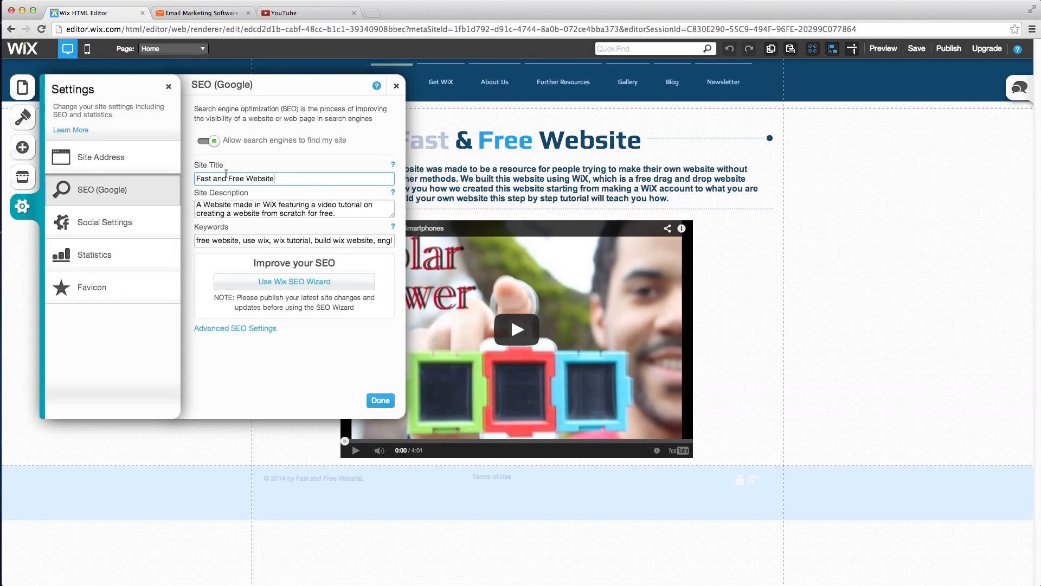
click(336, 213)
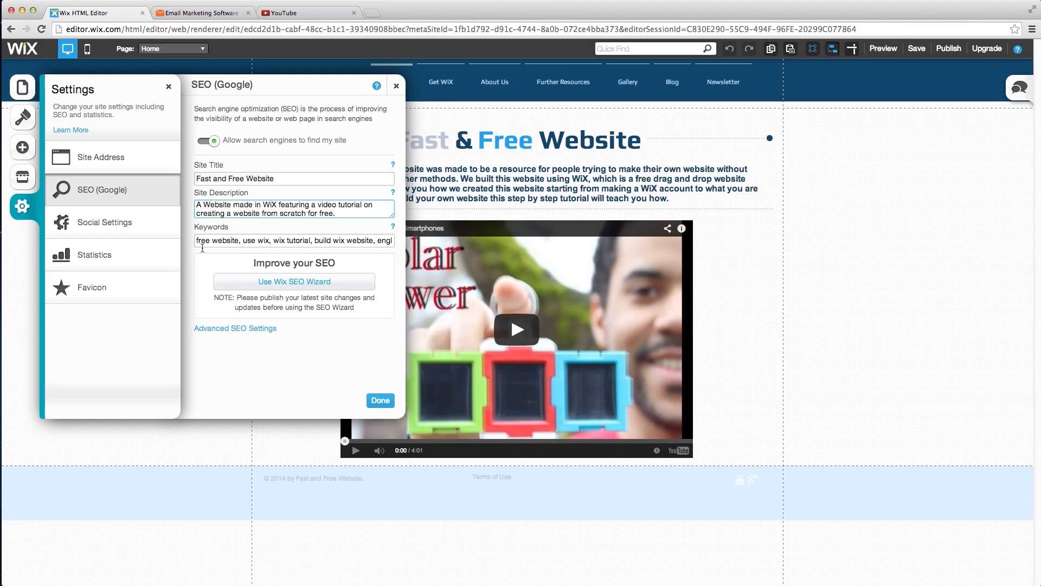
click(221, 240)
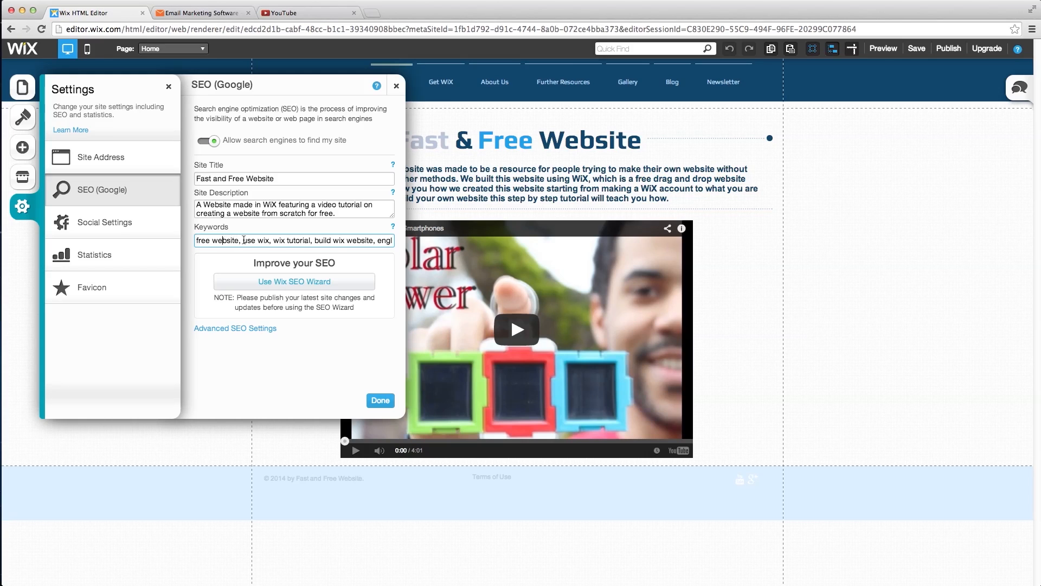
- Review the Get WiX page's SEO title 'Sign up on WiX', description and keywords, then close the settings
click(20, 90)
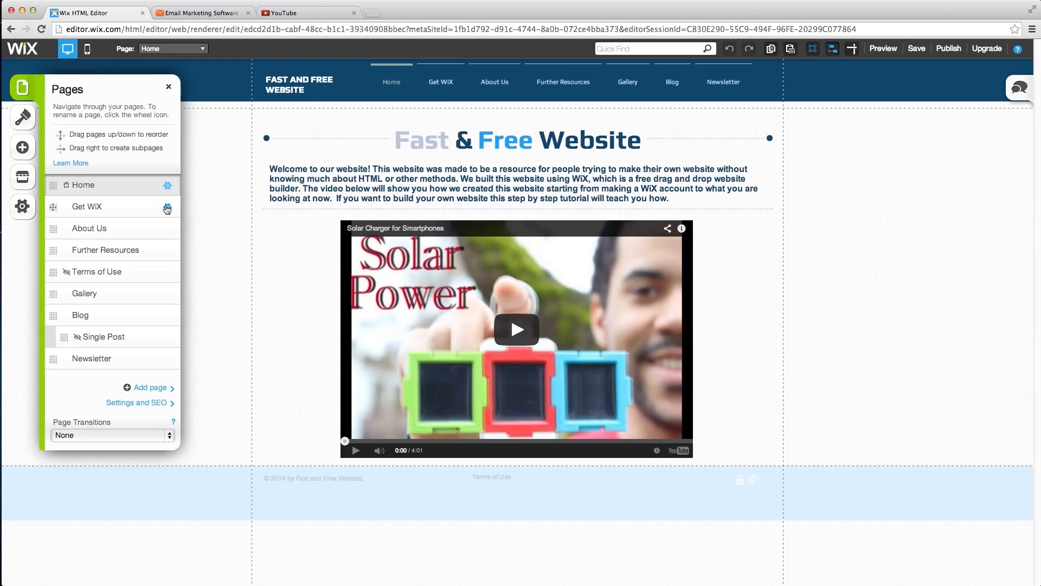
click(167, 208)
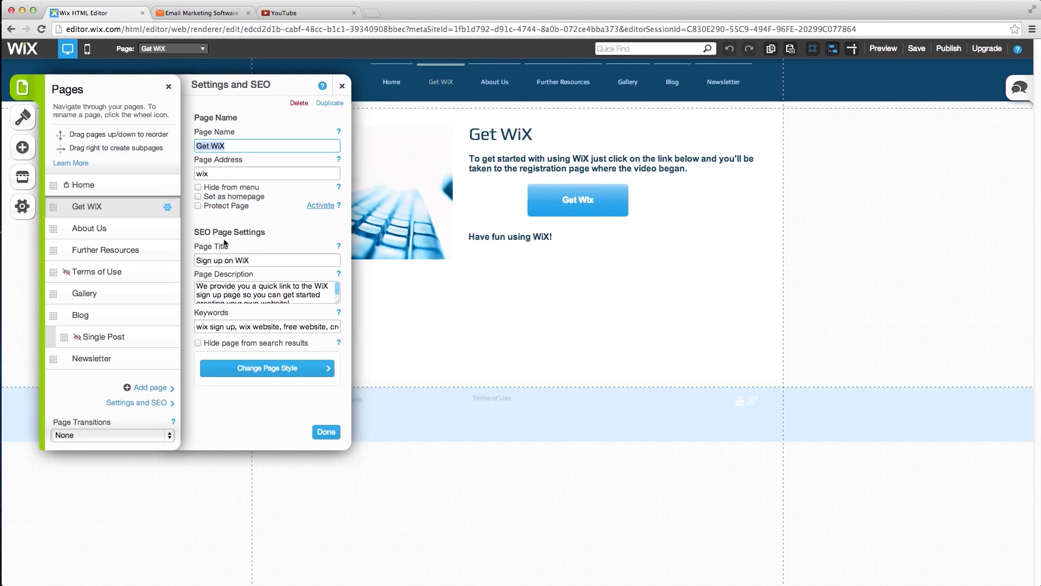
click(270, 261)
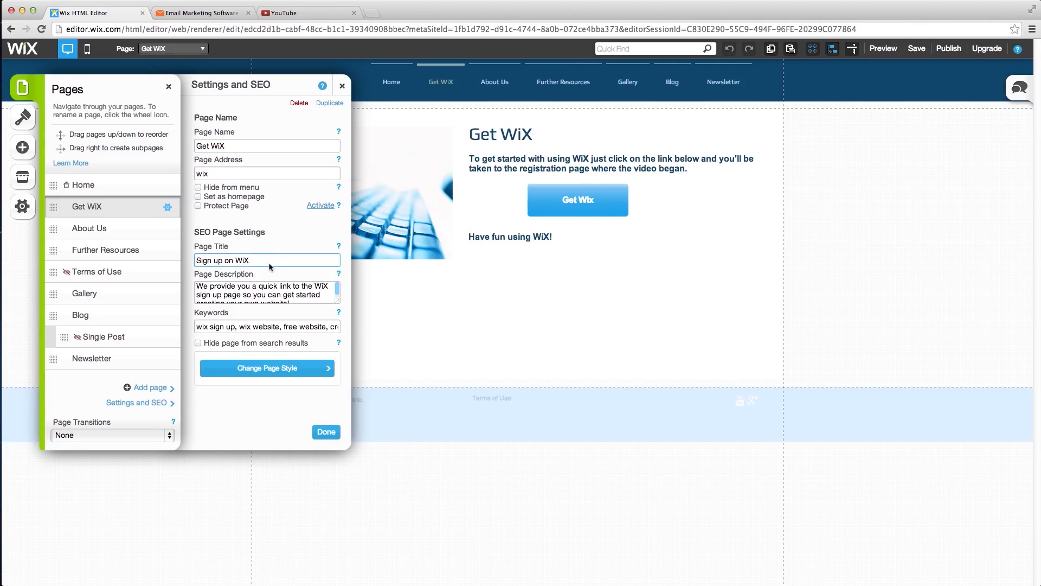
click(292, 291)
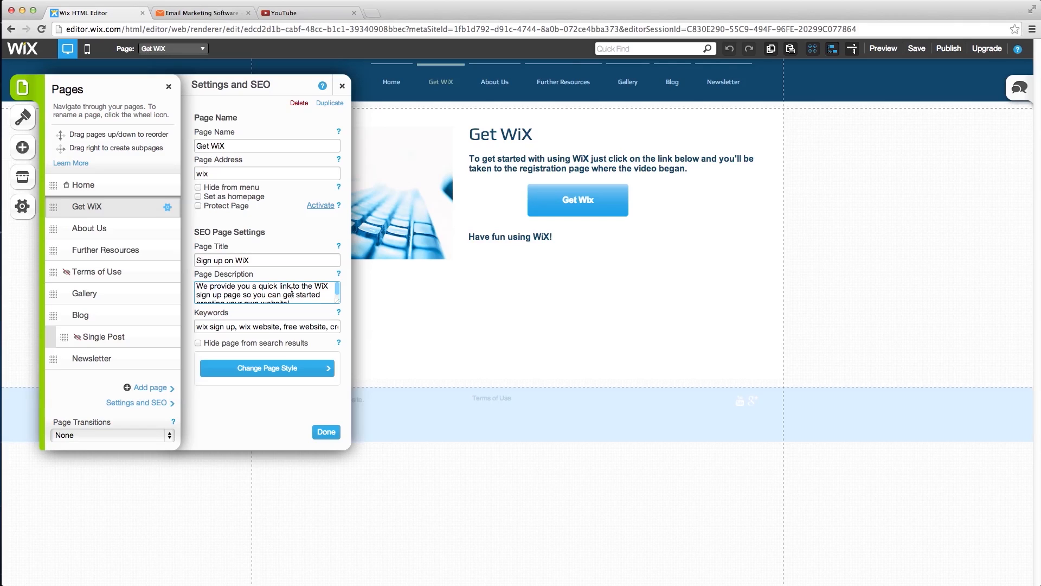
click(278, 326)
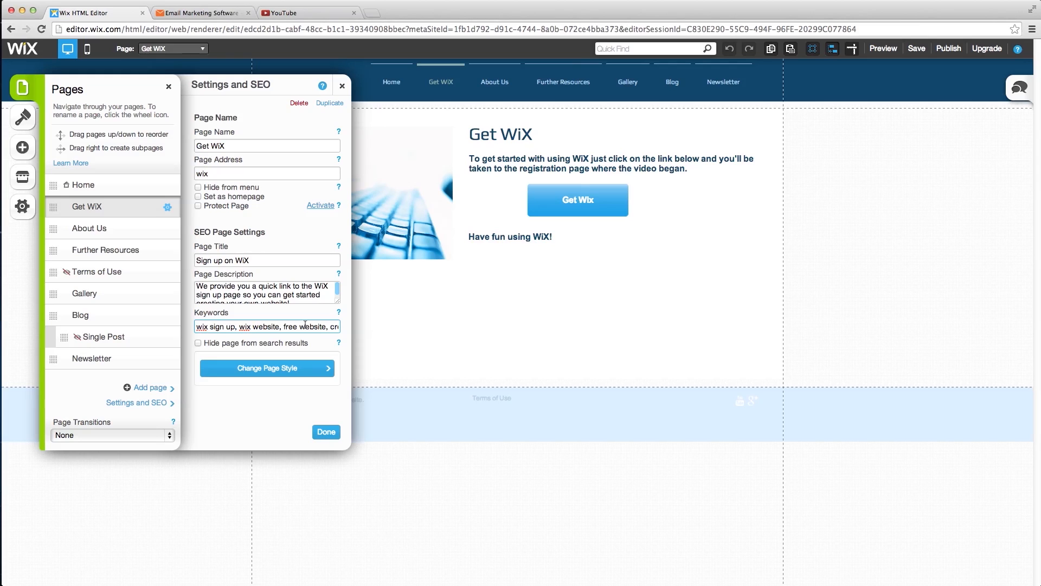
click(326, 432)
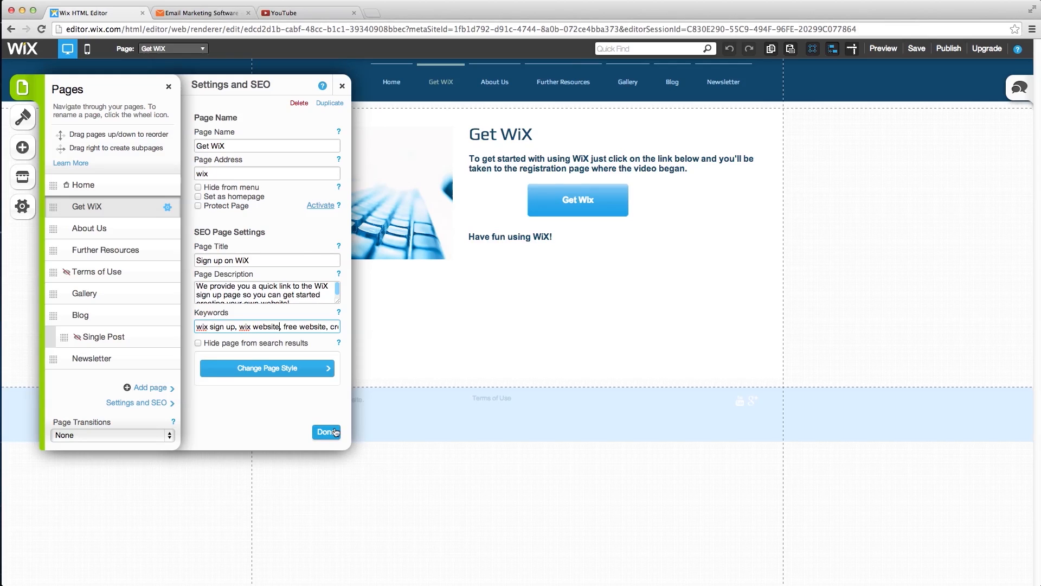
click(169, 87)
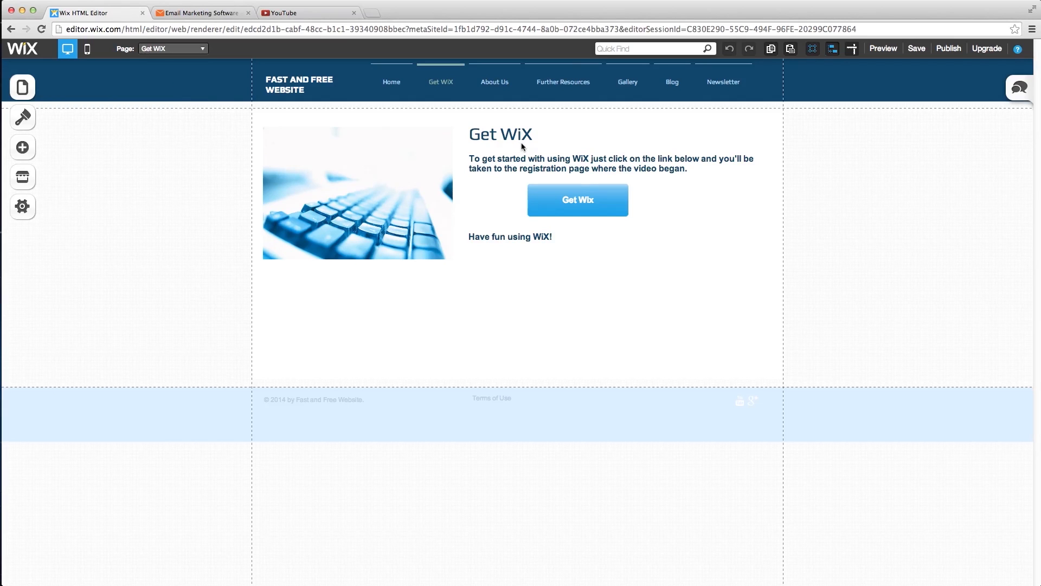
- Publish the site and copy its address fastandfreewebsite.wix.com/fast-free-website
click(949, 49)
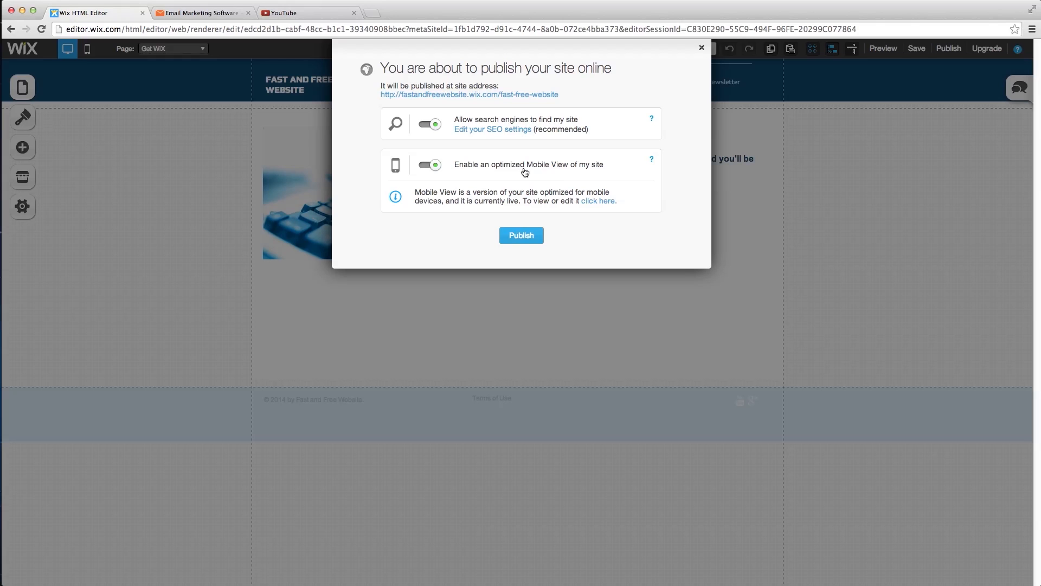
click(521, 235)
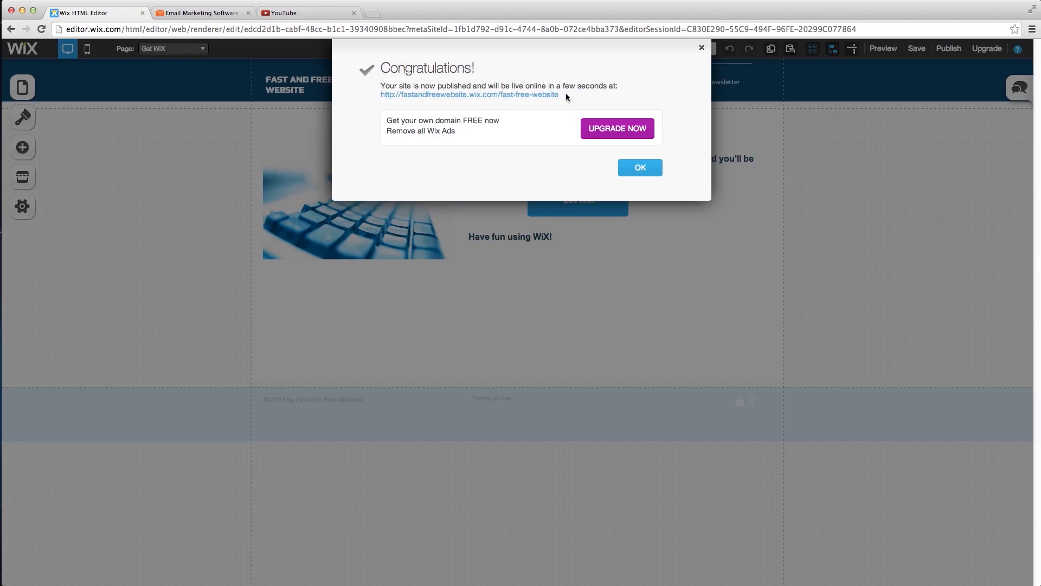
drag(570, 96, 383, 99)
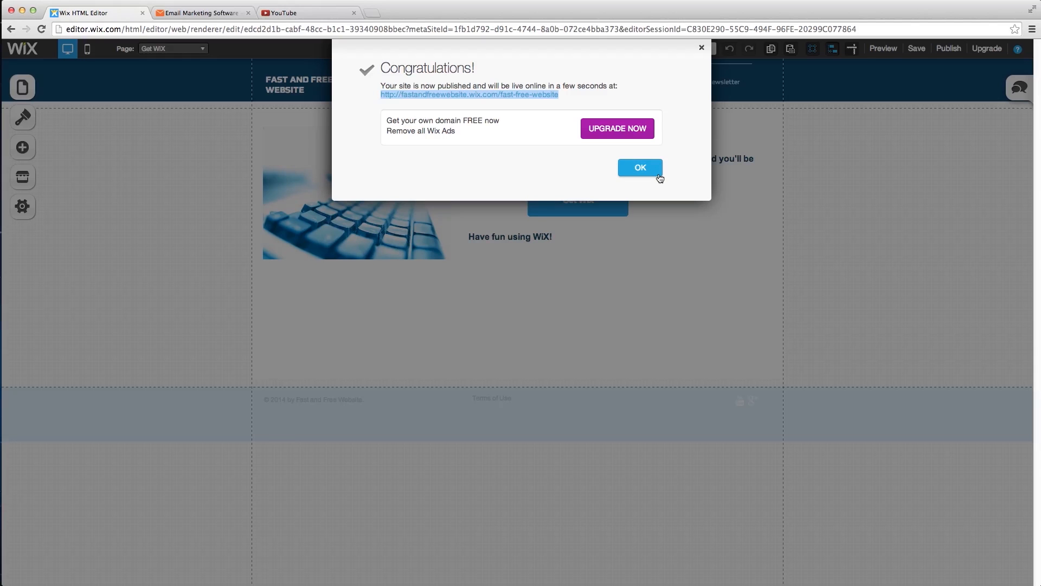
click(640, 169)
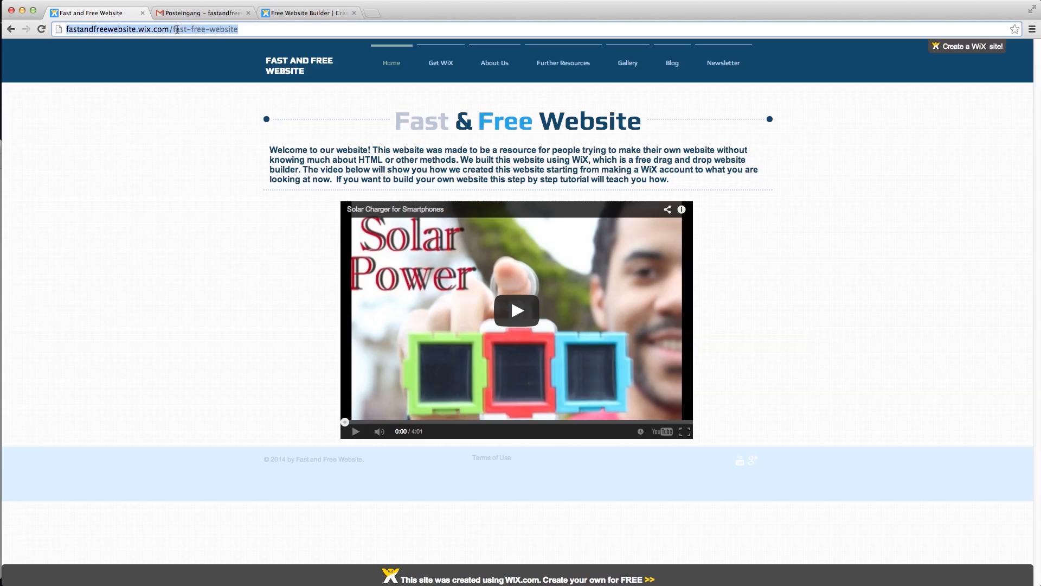
- On the live site, play and pause the Solar Charger video and test the Get Wix link
click(396, 178)
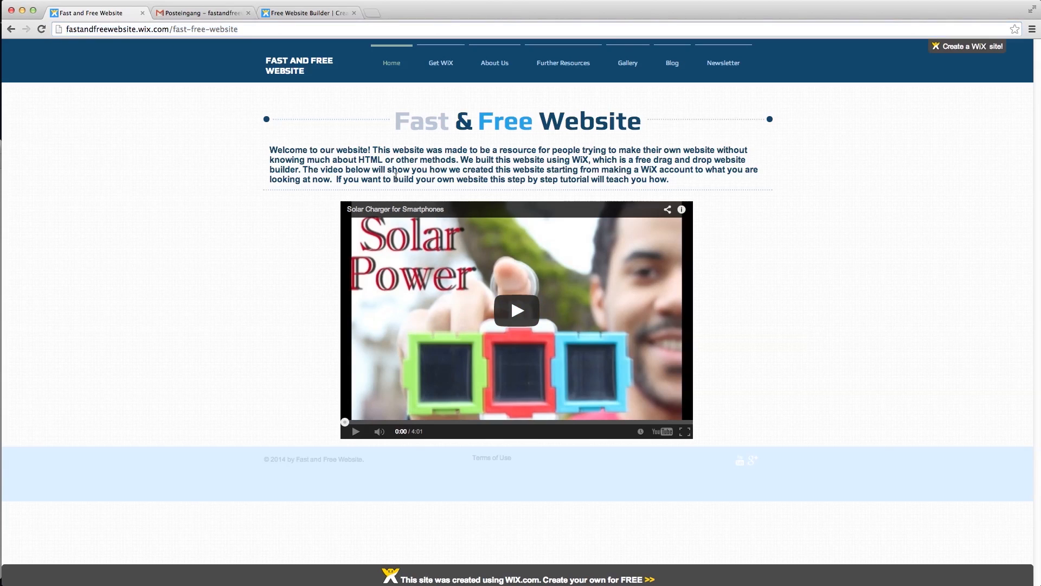
click(527, 303)
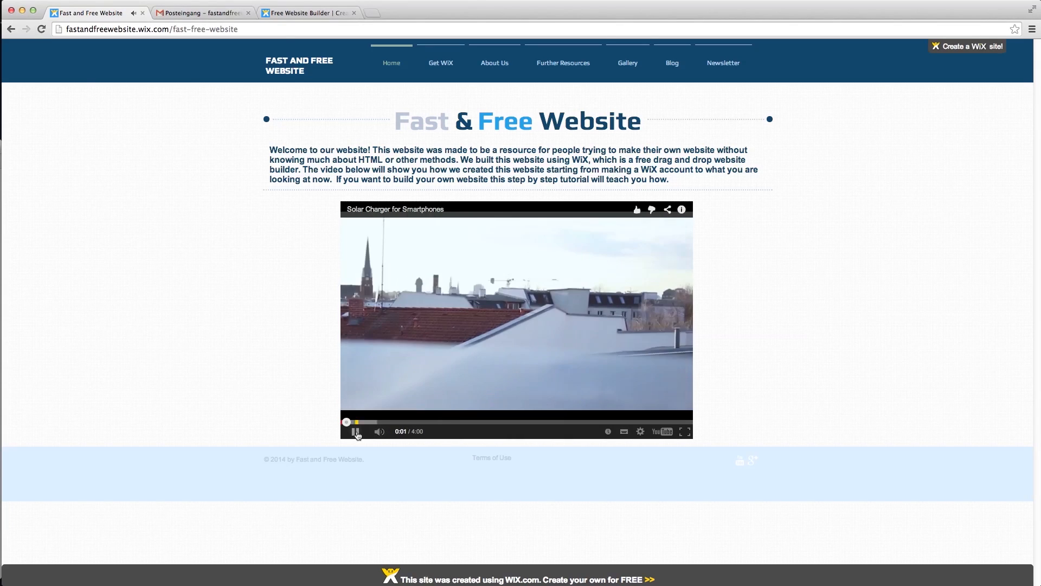
click(356, 432)
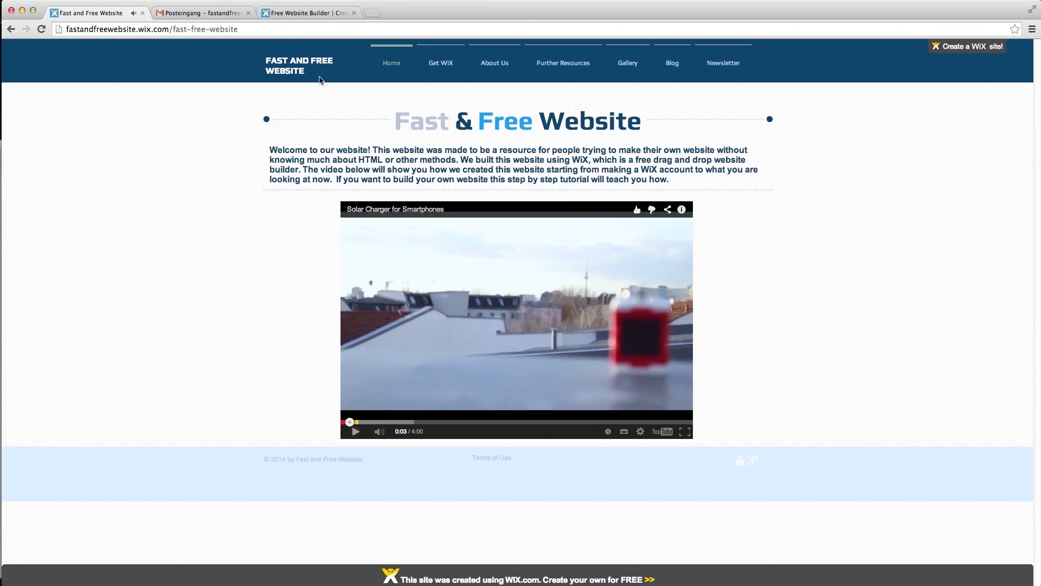
click(441, 63)
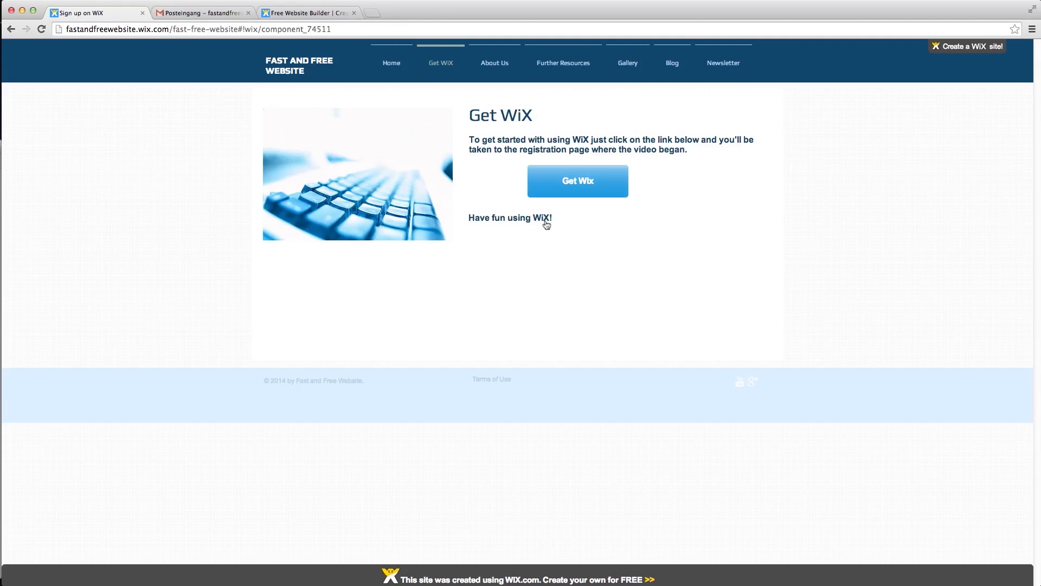
click(554, 181)
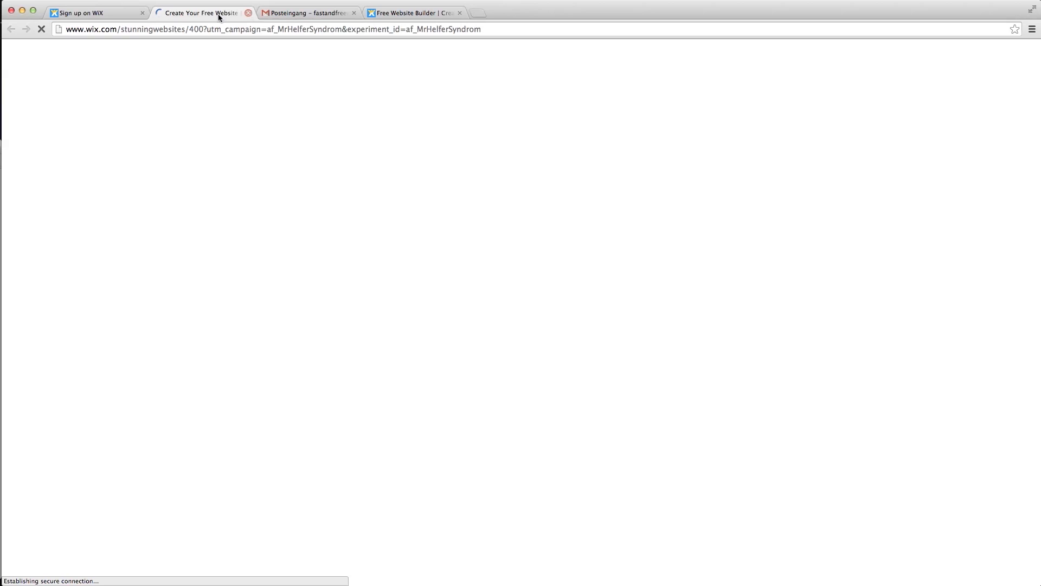
click(248, 13)
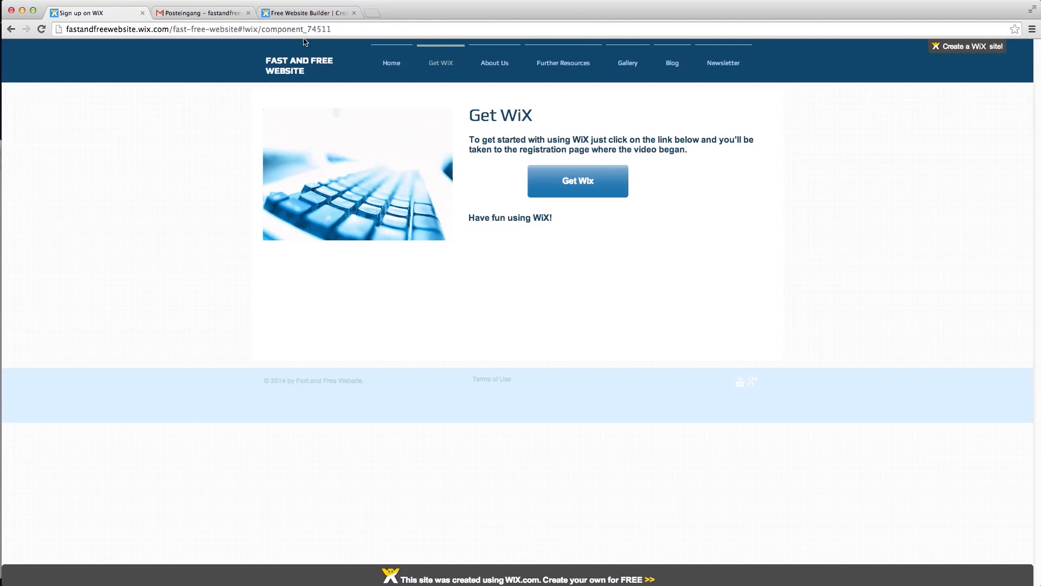
- Send the filled-in About Us contact form and switch to the Gmail inbox
click(496, 64)
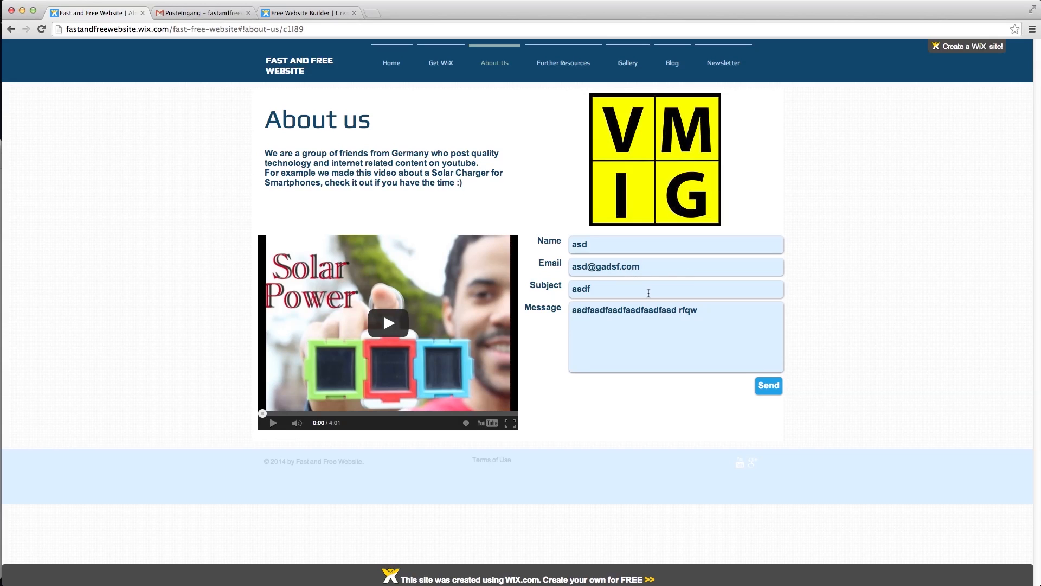
click(780, 388)
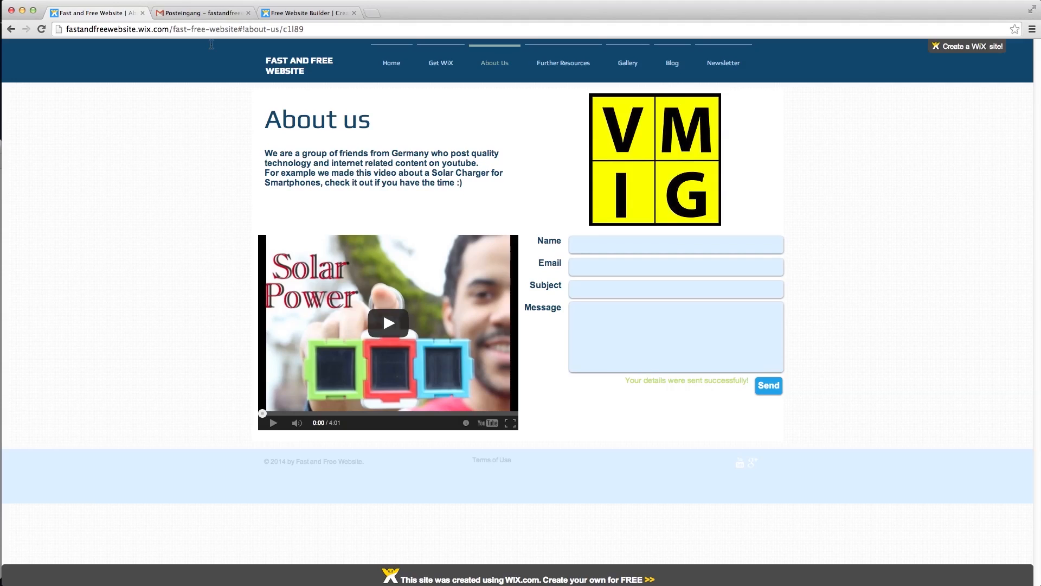
click(195, 15)
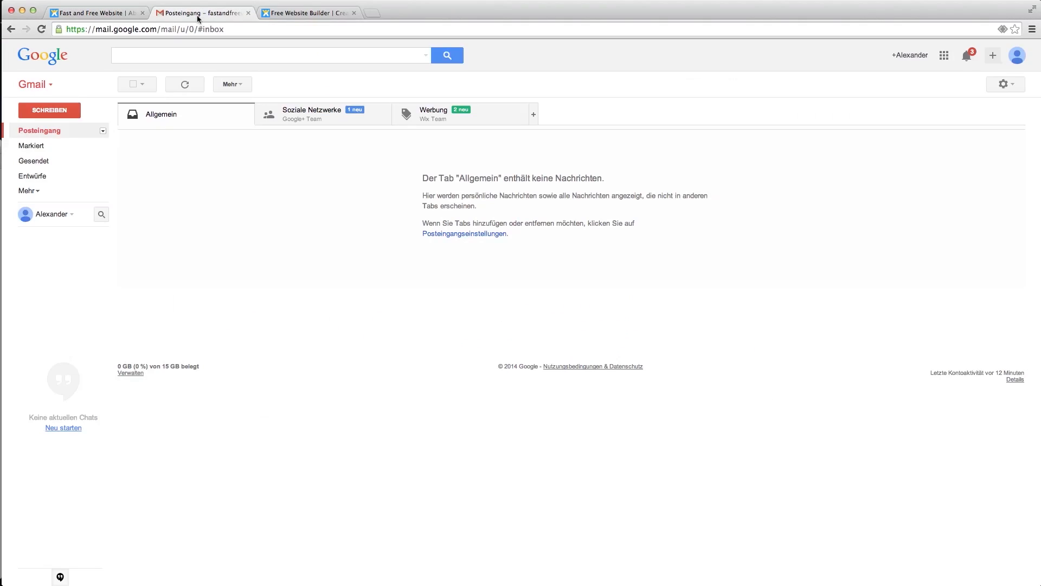
- Refresh Gmail, read the 'New message via your Wix website' email, and go back to the site
click(60, 130)
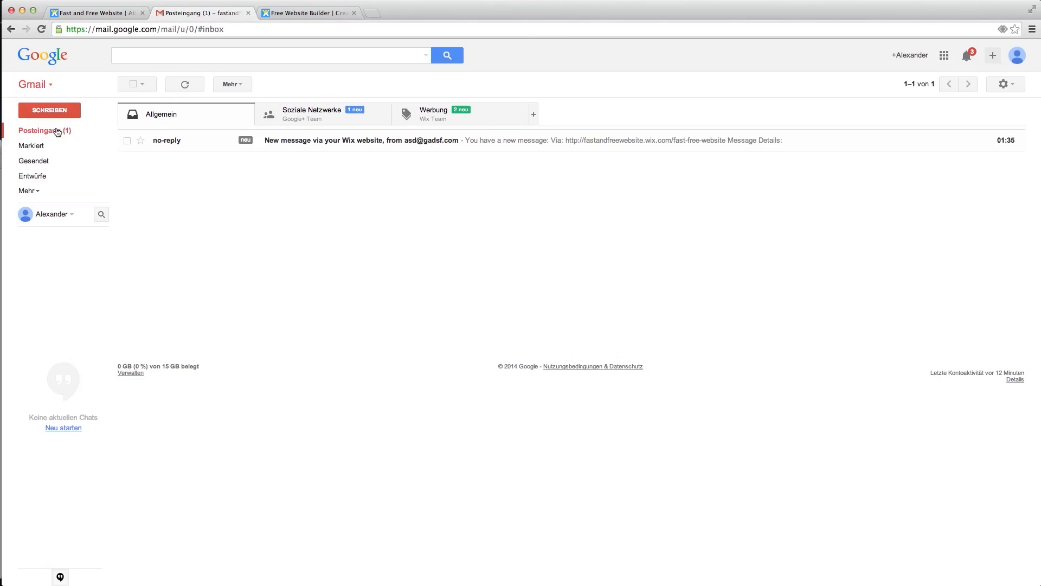
click(314, 142)
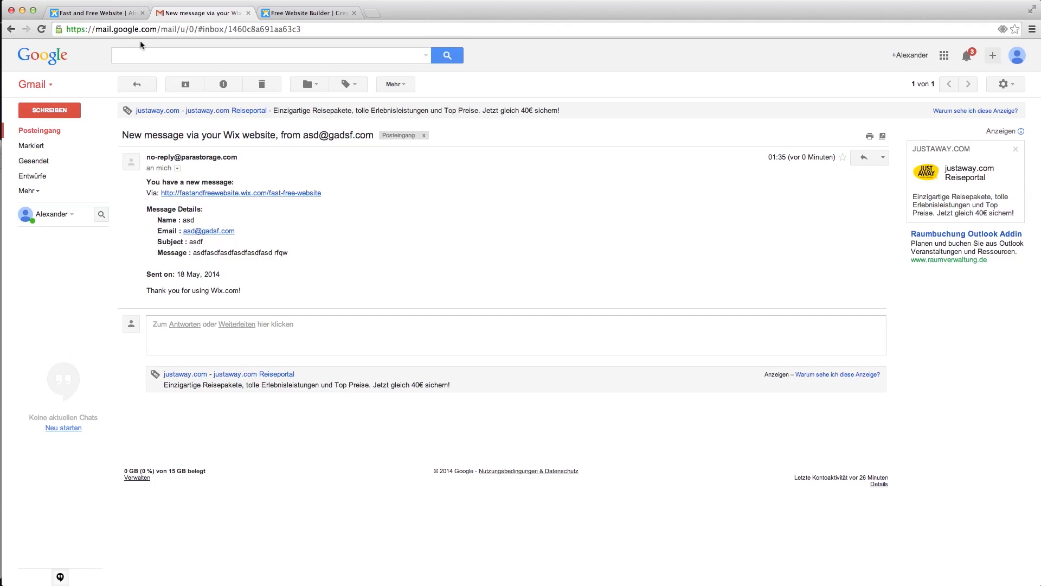
click(91, 13)
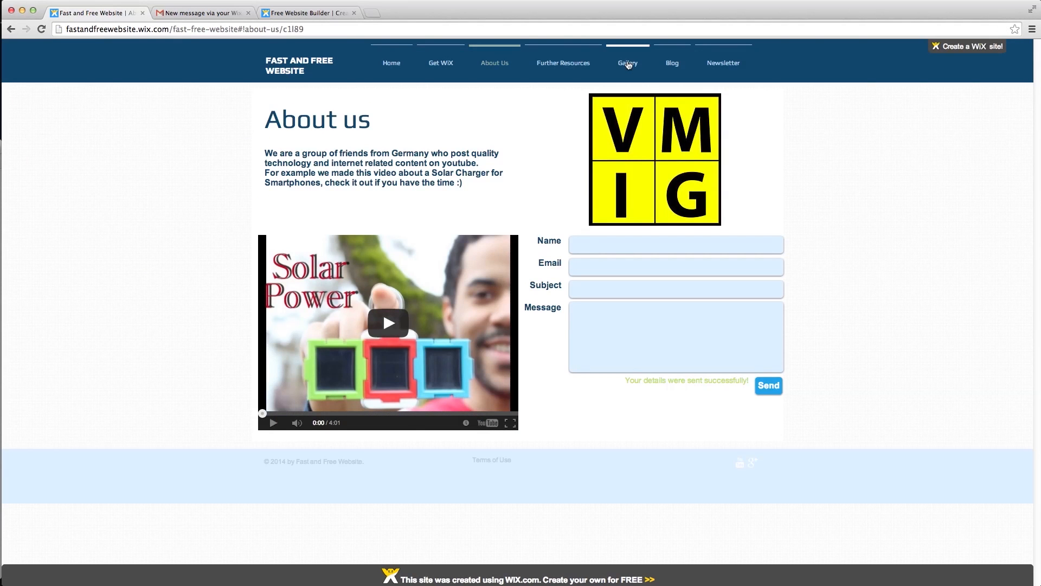
- Unlock the Gallery with its password, view the second slide, then return to Home
click(628, 64)
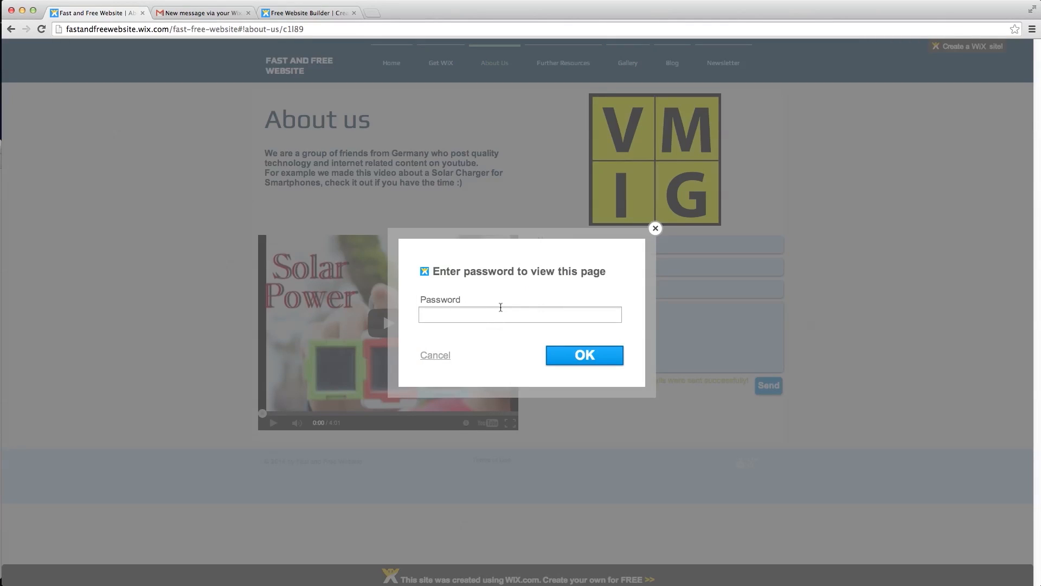
text(***)
key(Return)
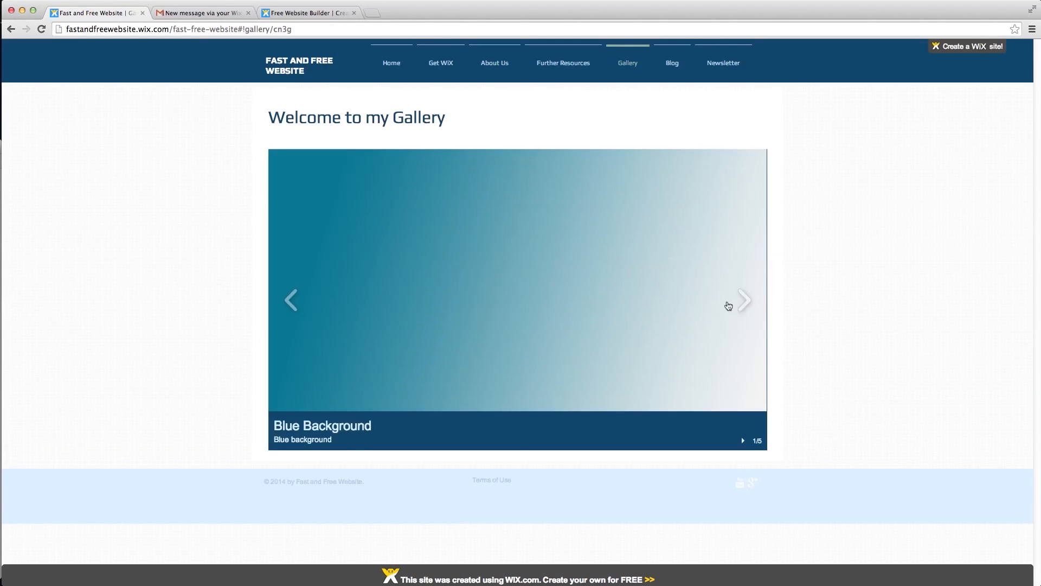
click(743, 299)
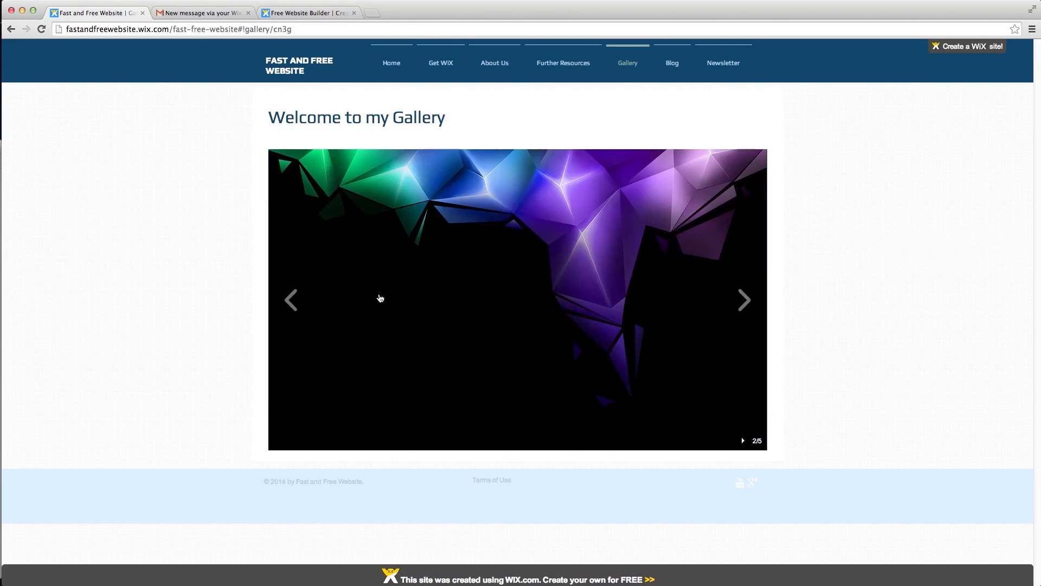
click(402, 71)
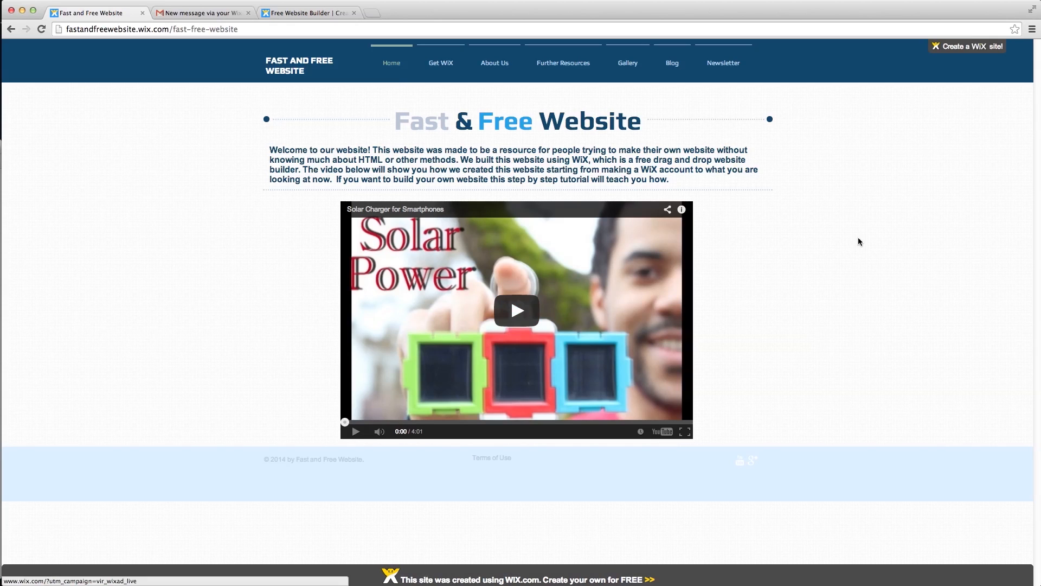
mouse_move(975, 47)
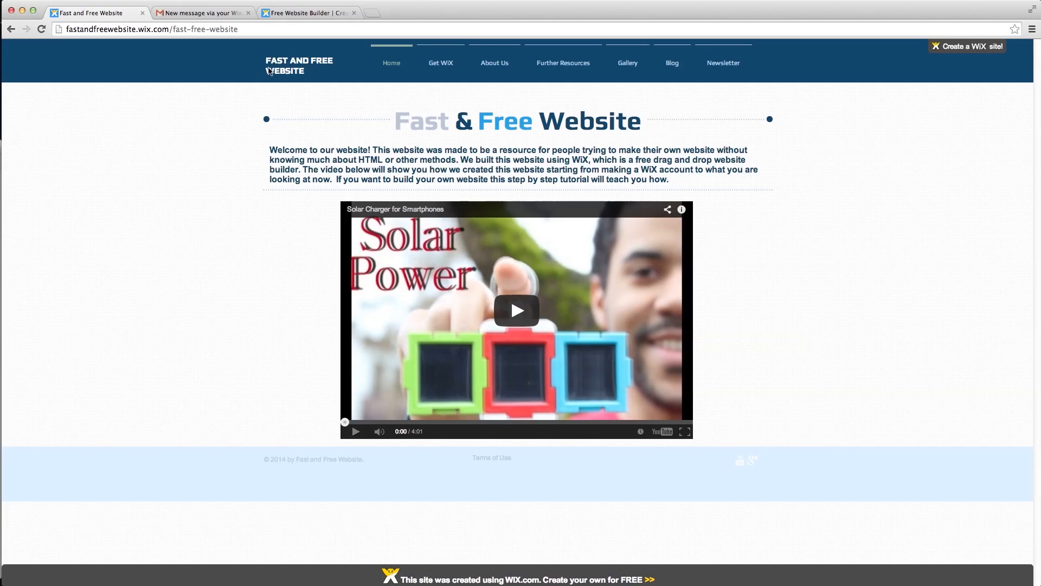
- From the wix.com tab, sign in with the account e-mail and password
click(304, 14)
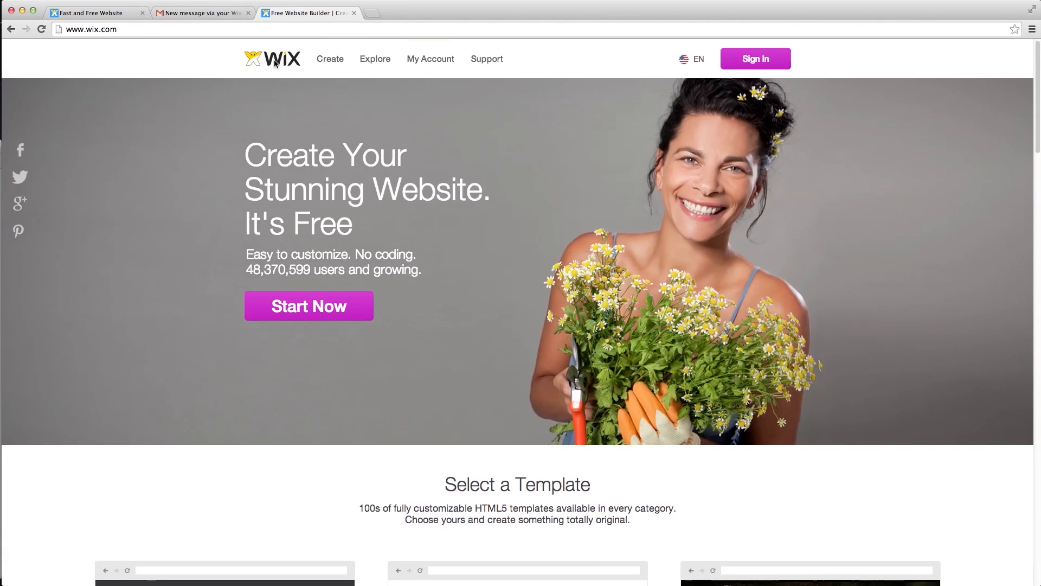
click(765, 62)
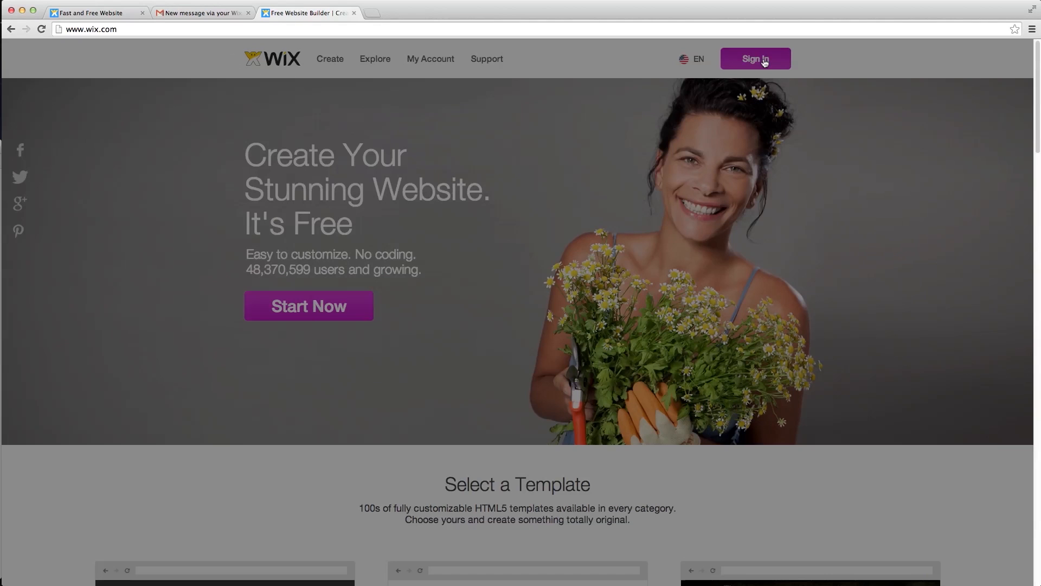
click(430, 153)
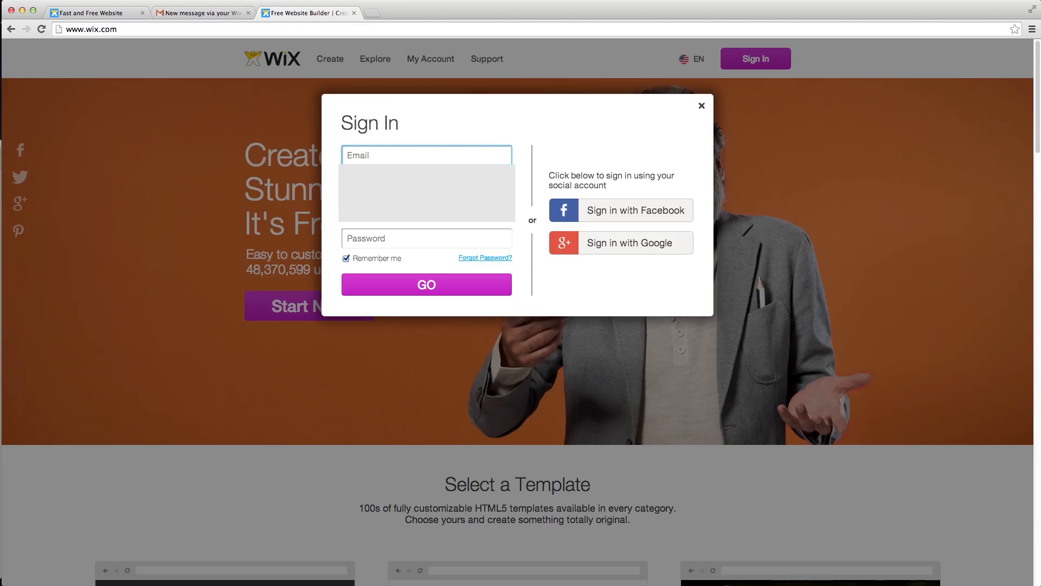
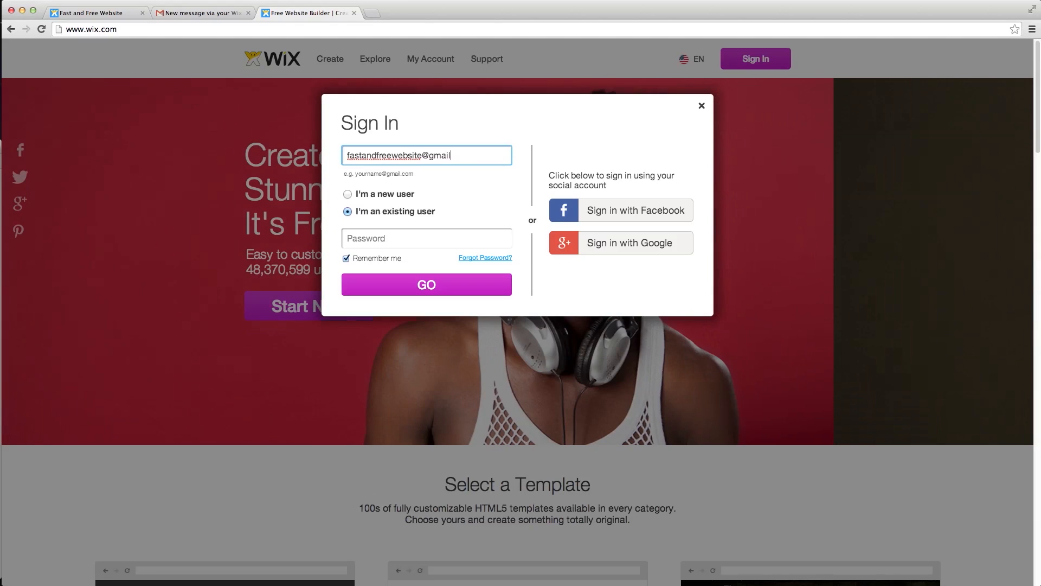
key(Tab)
text(••••••••)
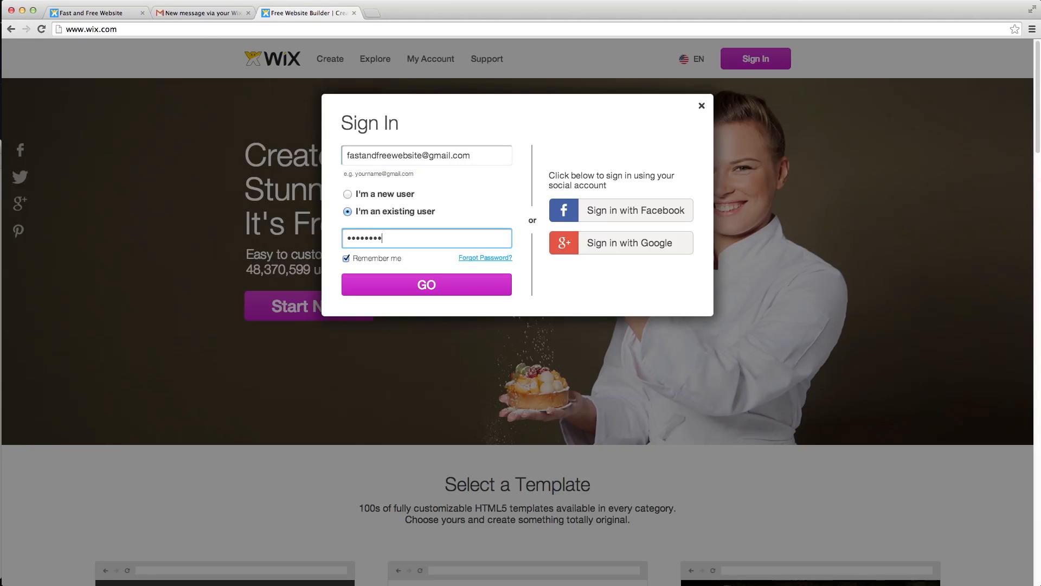
click(411, 285)
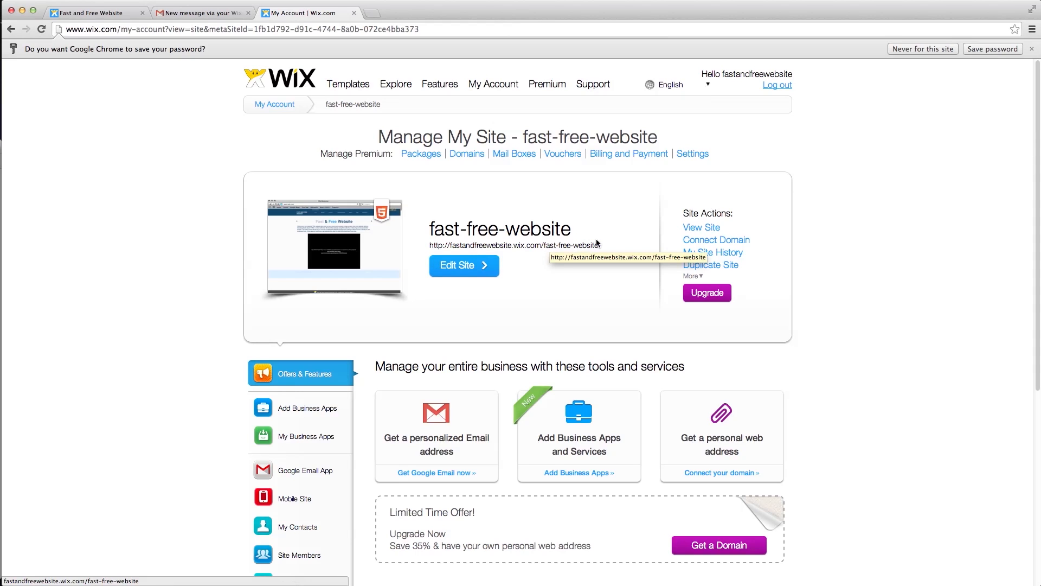
- Check the User Name in account settings, close it unchanged, then choose Edit Site for fast-free-website
click(704, 156)
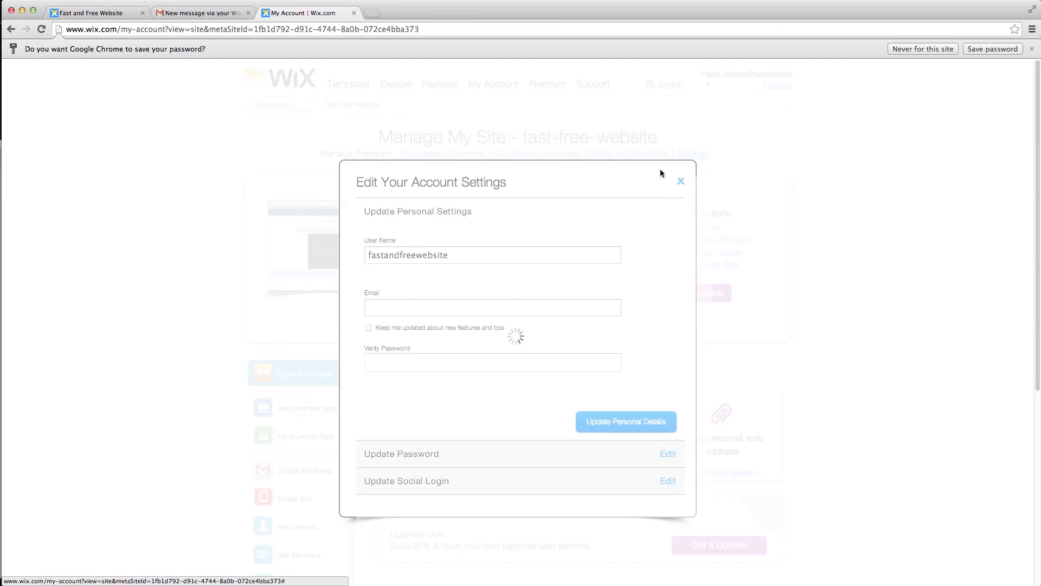
click(462, 256)
drag(462, 255, 365, 253)
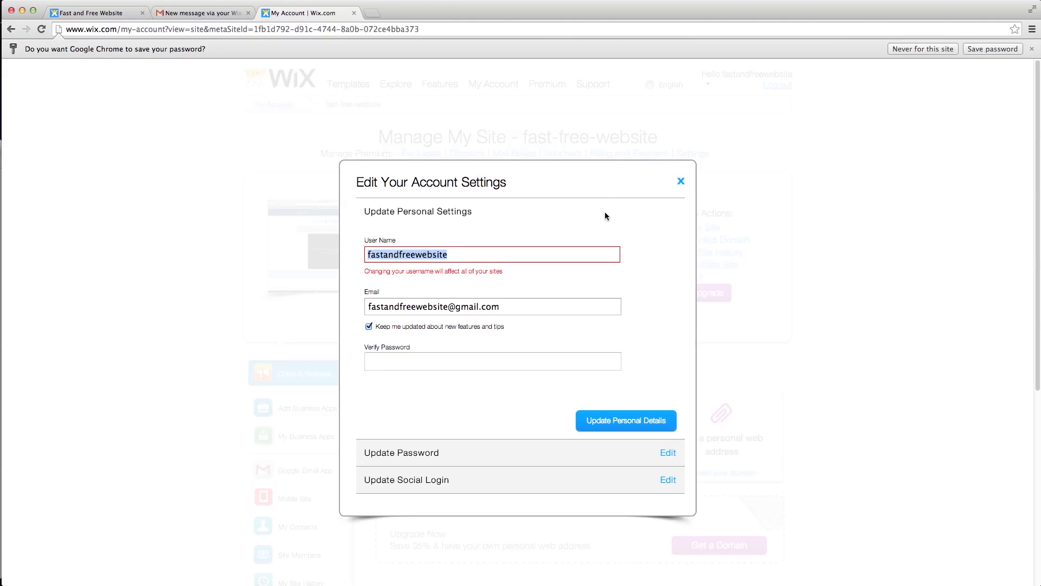
click(682, 182)
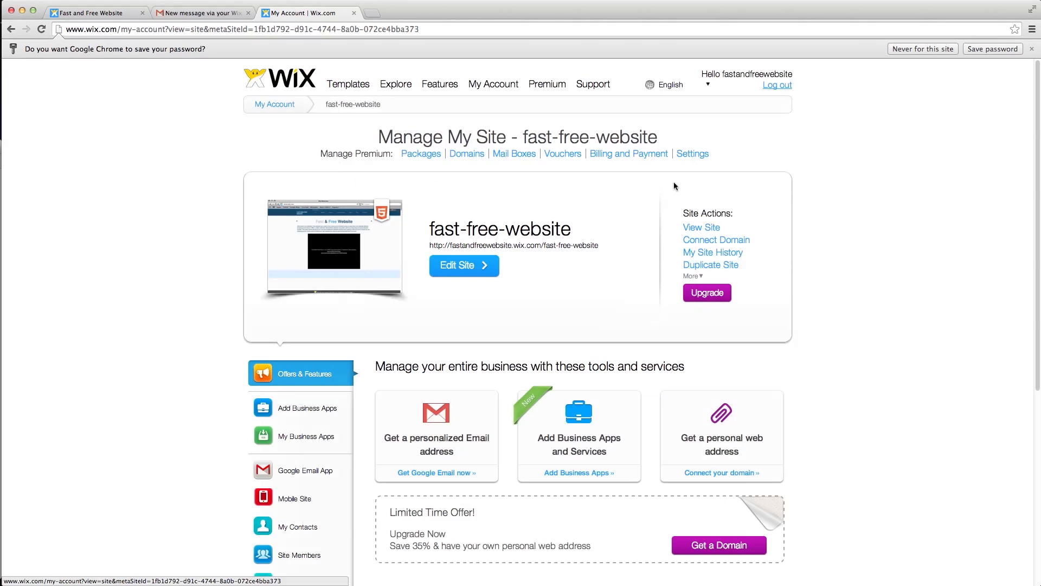
click(457, 267)
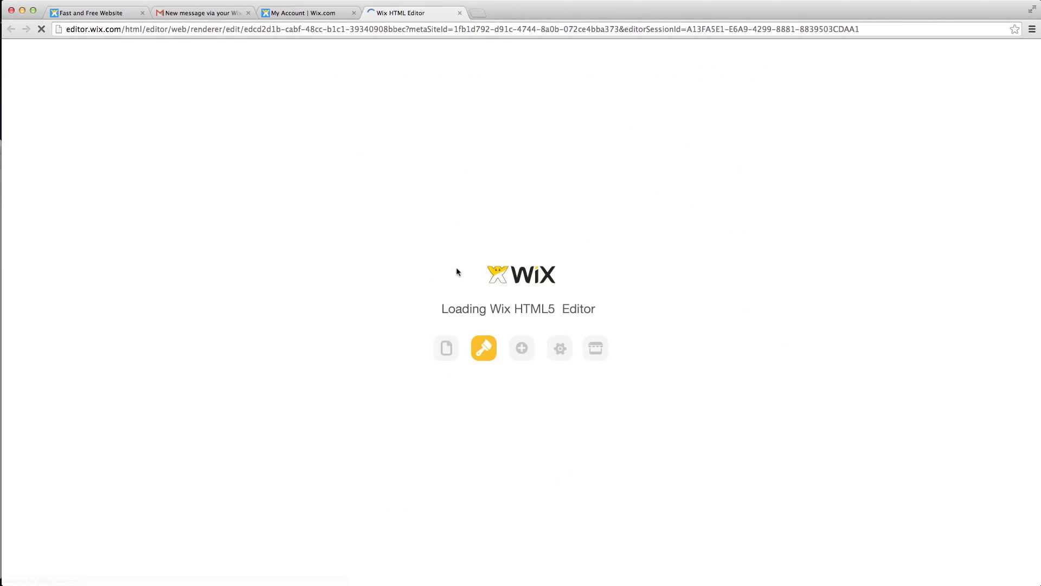
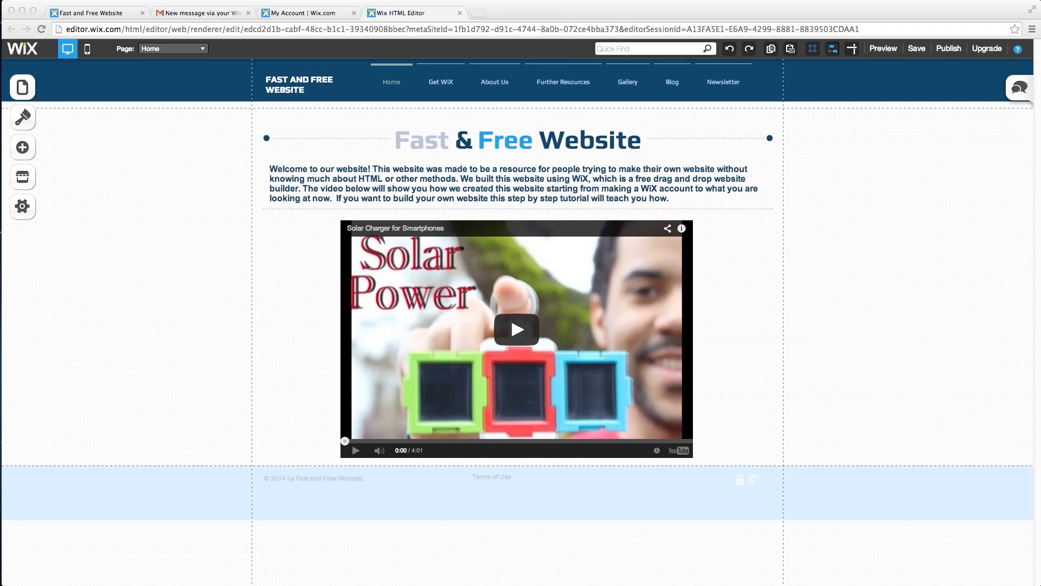
- Open Wix's premium plan comparison page from the editor's Upgrade button
click(987, 50)
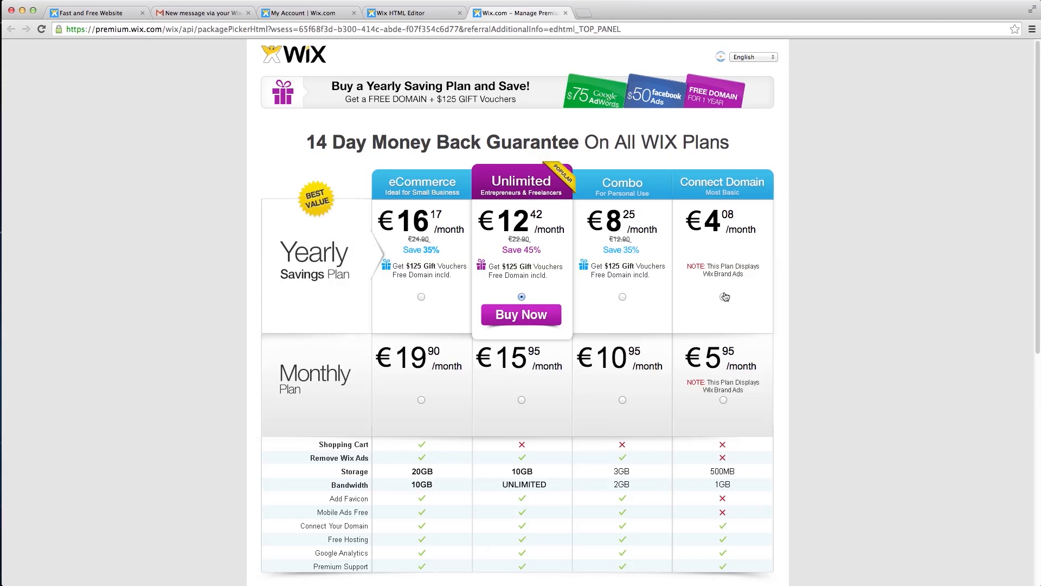
- Select the yearly Combo plan and proceed to its €117.81 purchase form
click(622, 297)
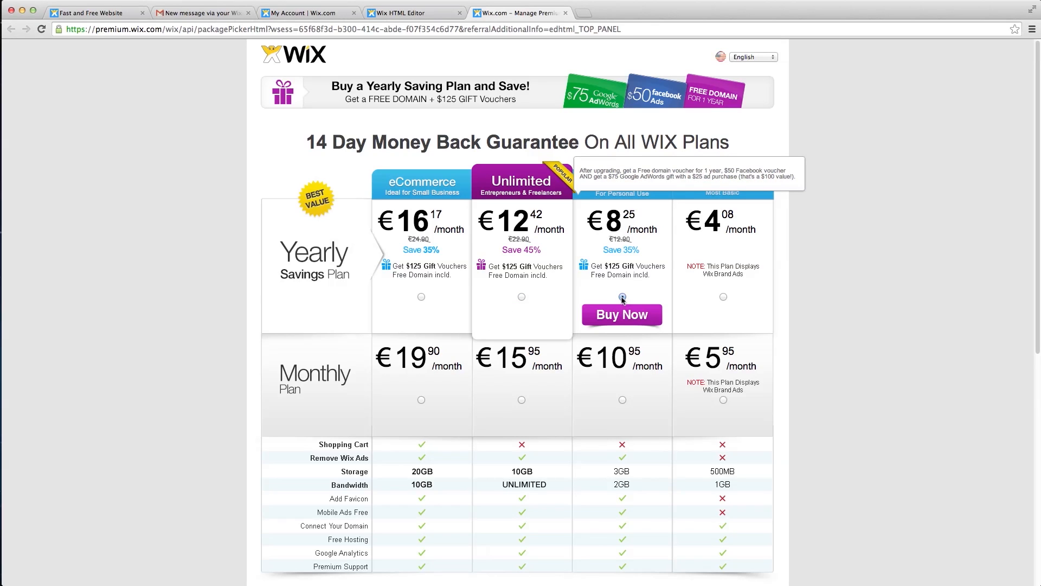
scroll(619, 282, down, 1)
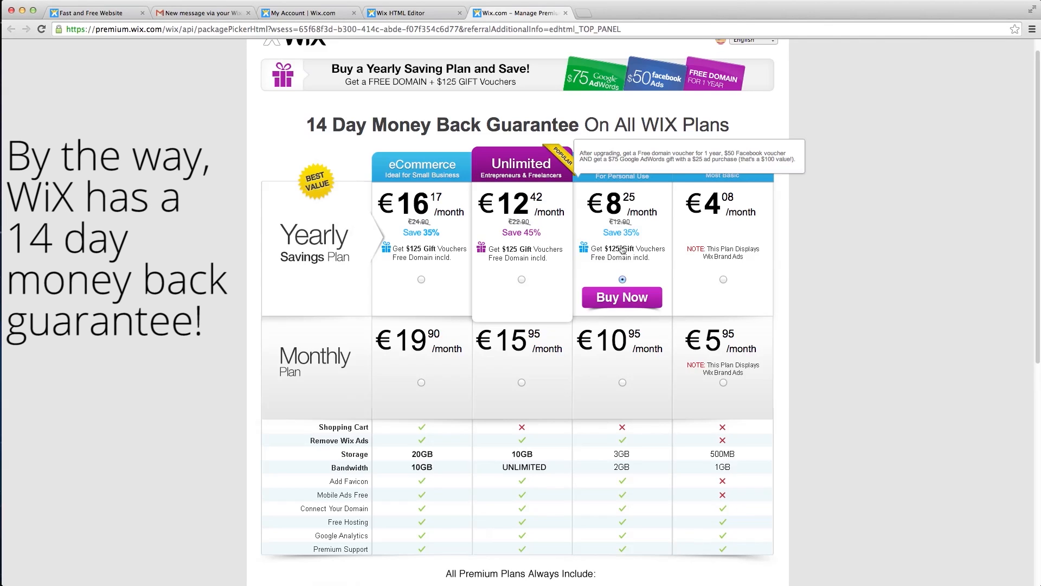
click(622, 279)
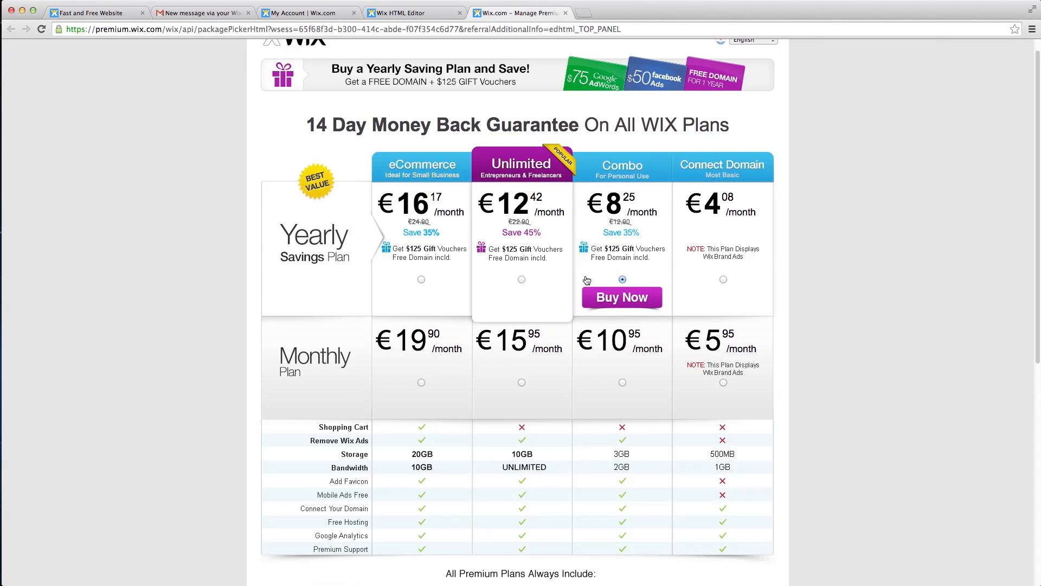
click(625, 298)
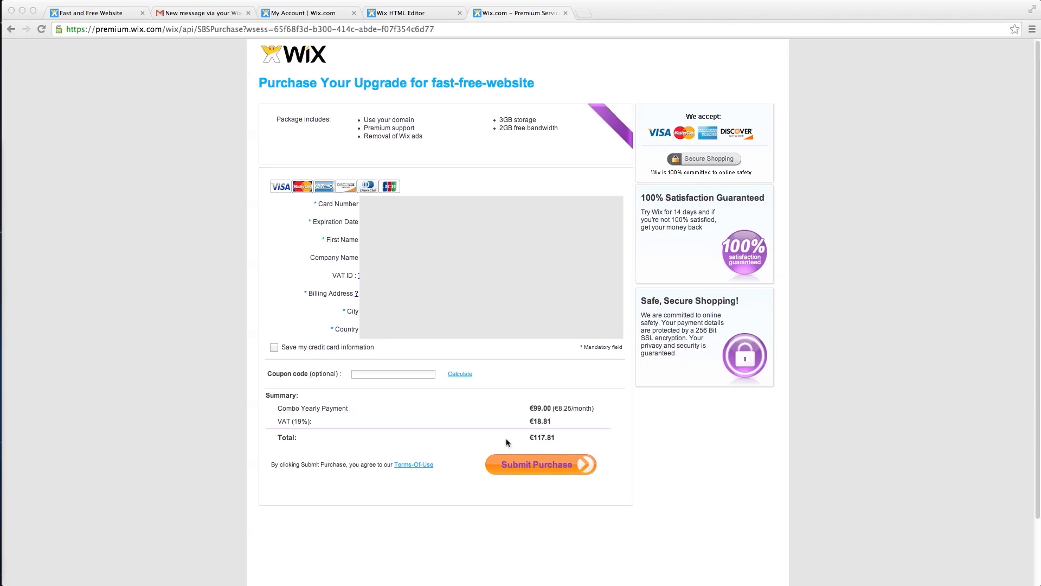
- Submit the €117.81 payment for the Yearly Combo Package
click(535, 466)
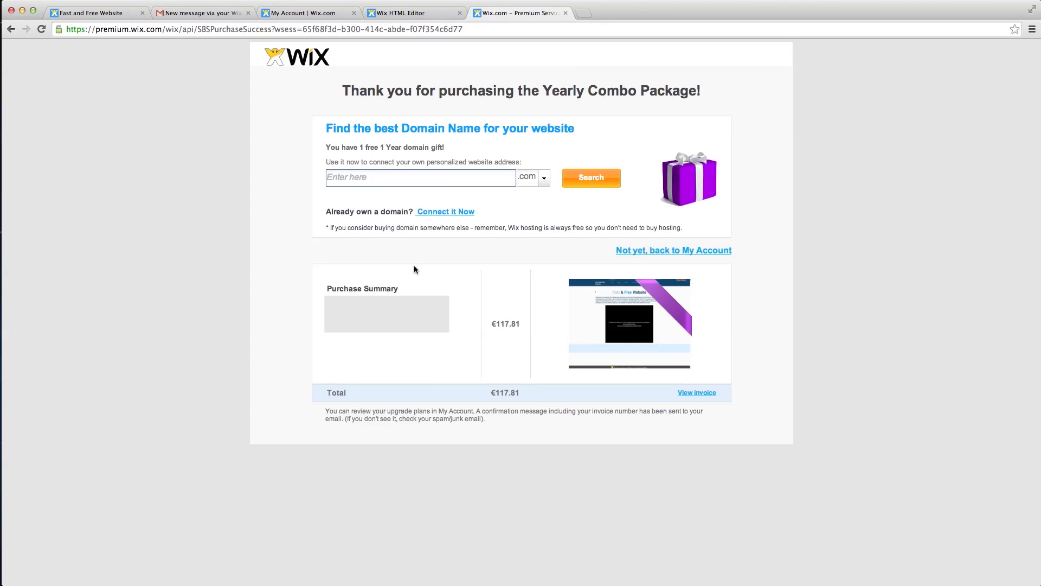
- Search for fastandfreewebsite with the .com ending and claim it as the gift domain
click(379, 179)
text(fastandfreewebsite)
click(543, 184)
click(535, 188)
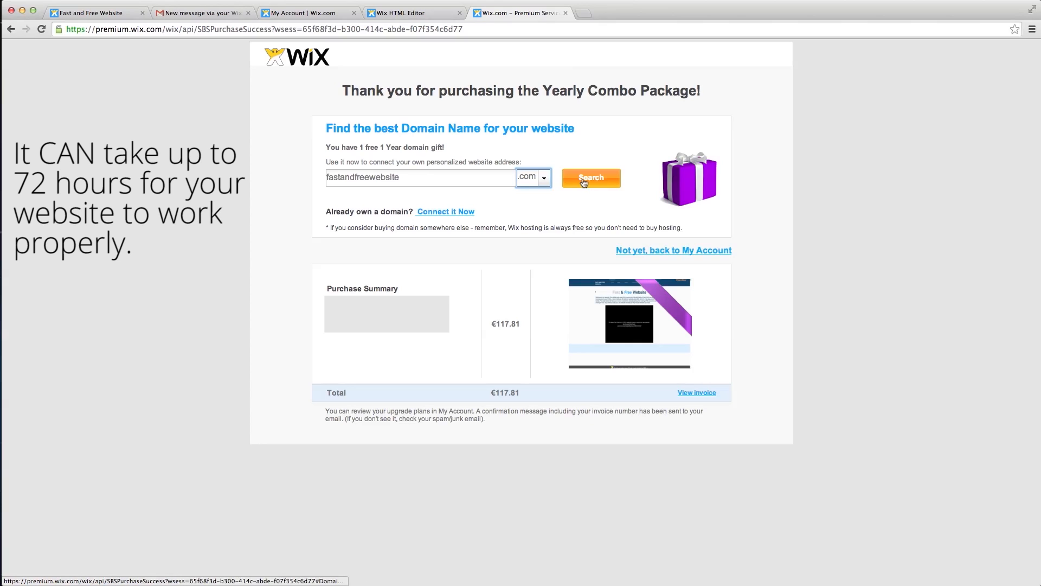
click(373, 179)
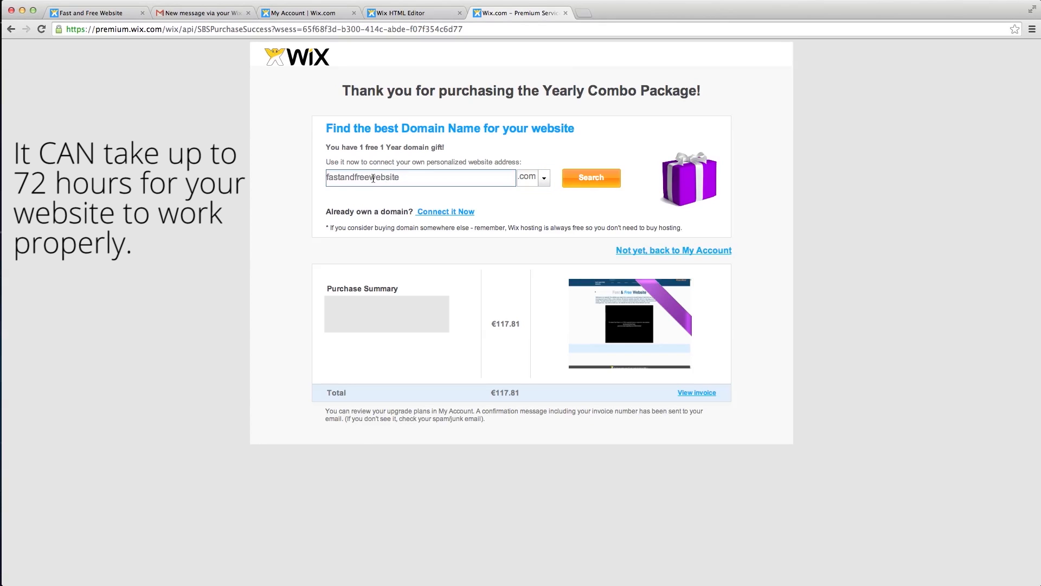
click(578, 174)
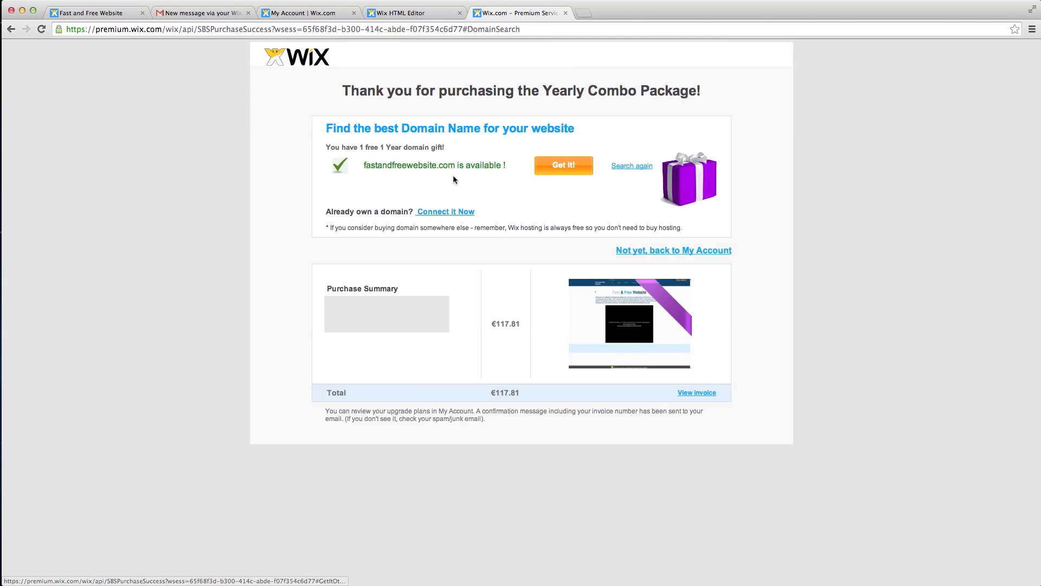
click(545, 175)
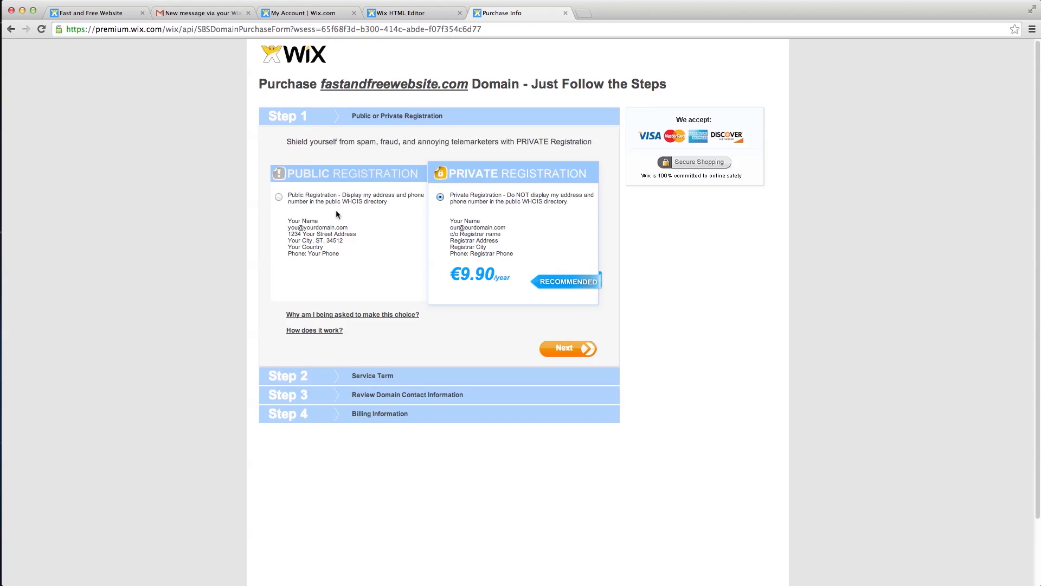
- Choose public registration, a 1-year term and the existing contact info, then submit the €0.00 domain order
click(278, 197)
click(570, 352)
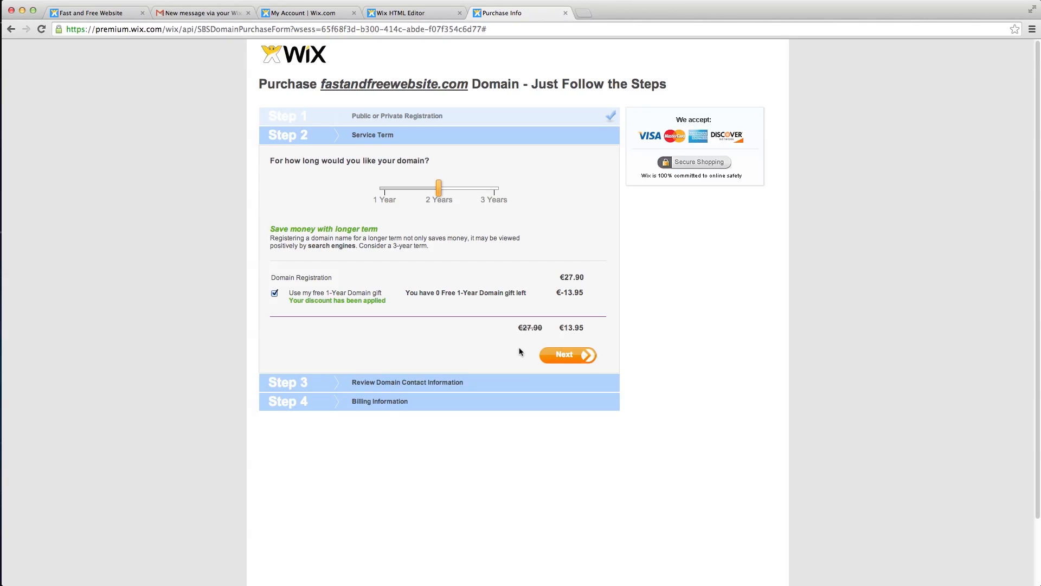
click(502, 198)
click(441, 197)
click(389, 196)
click(570, 355)
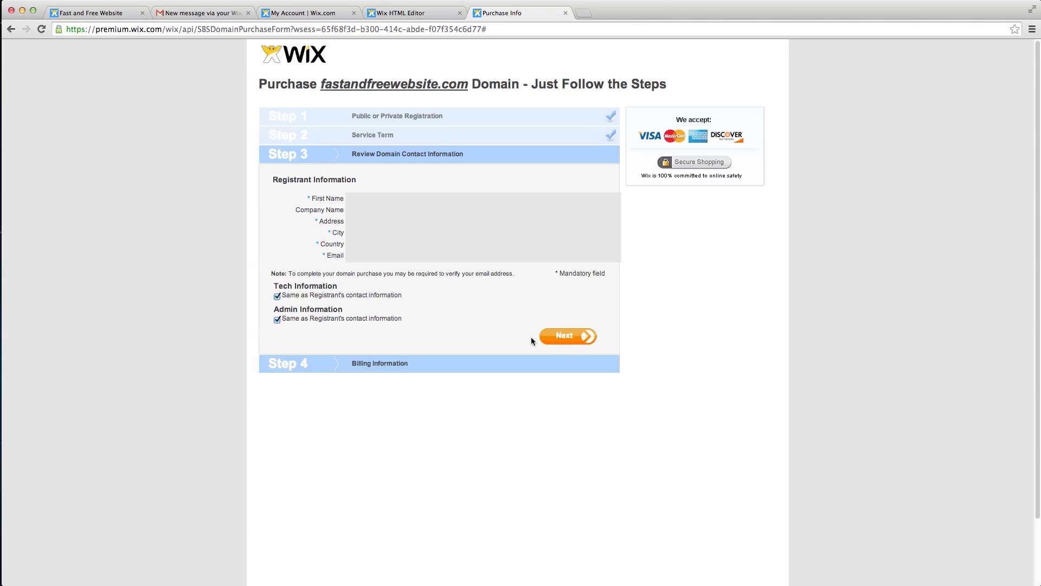
click(562, 337)
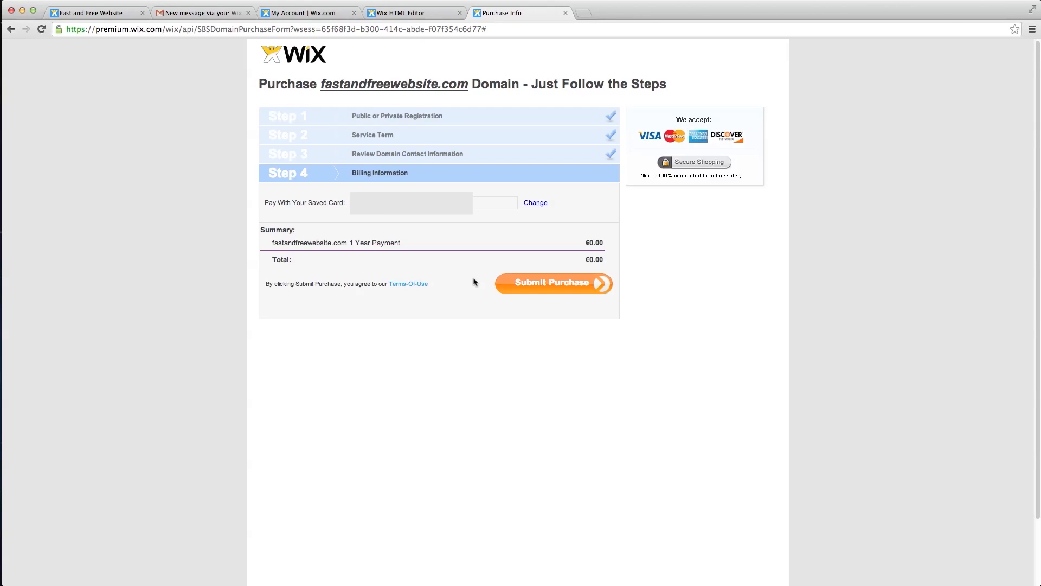
click(549, 285)
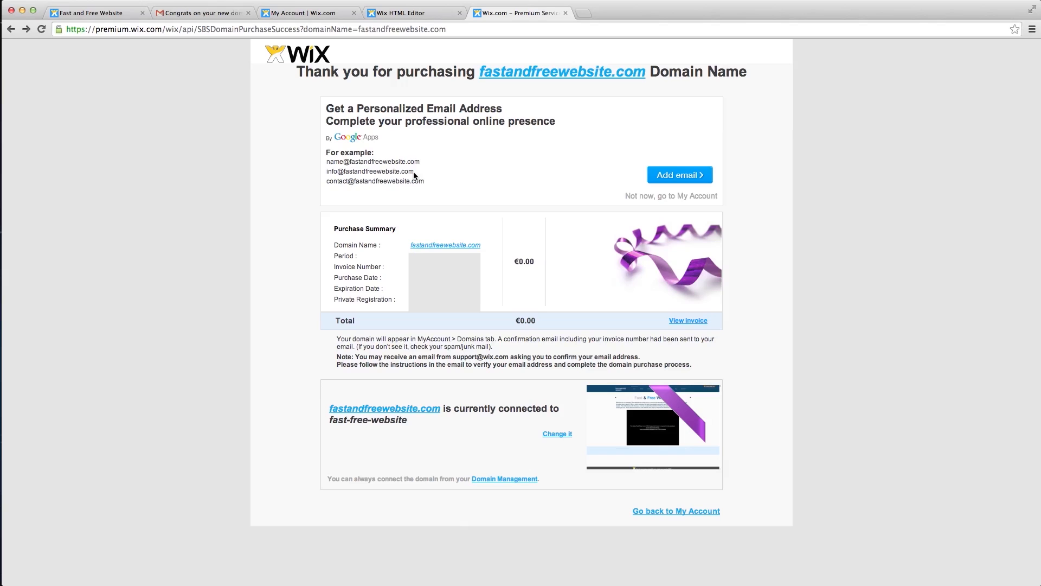
- Browse the mailbox plans for fastandfreewebsite.com, then go back to My Account
click(693, 174)
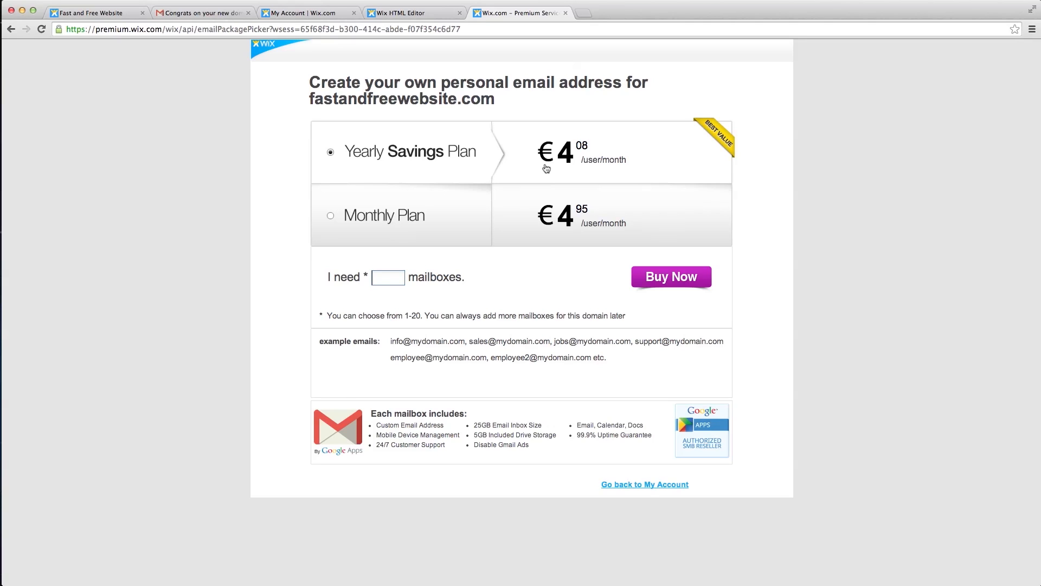
click(636, 490)
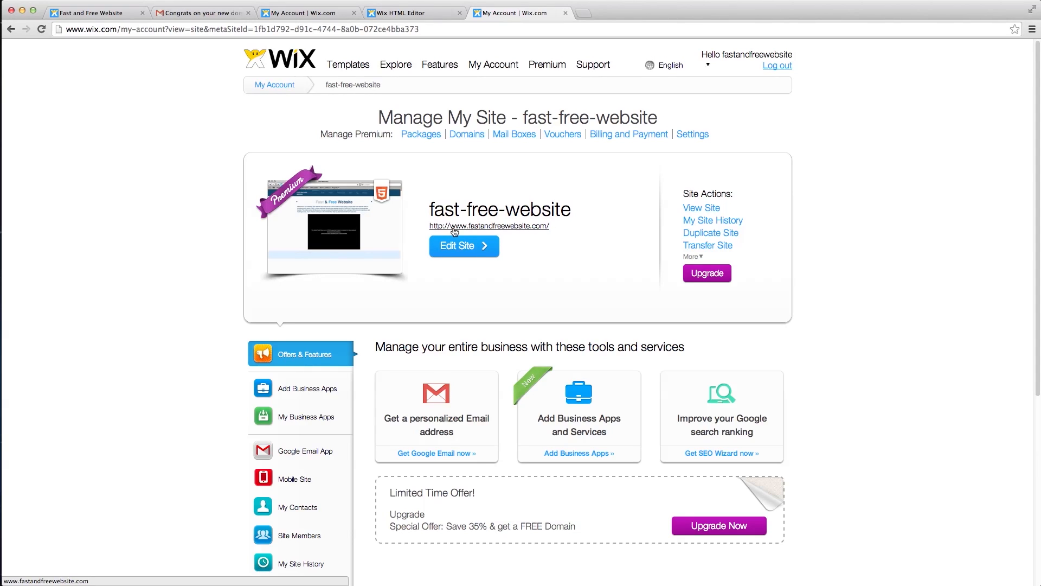
click(491, 229)
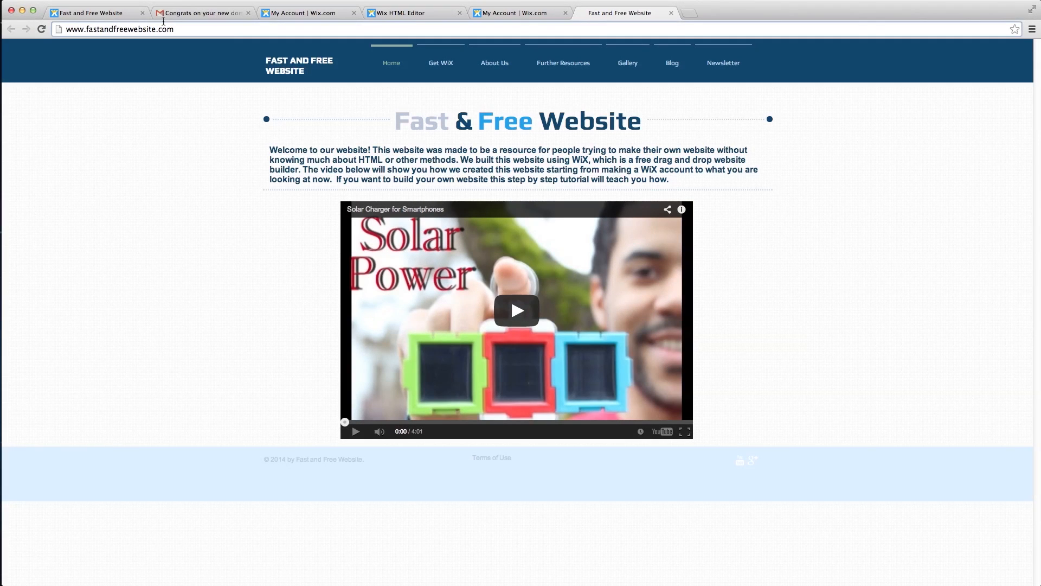
click(58, 23)
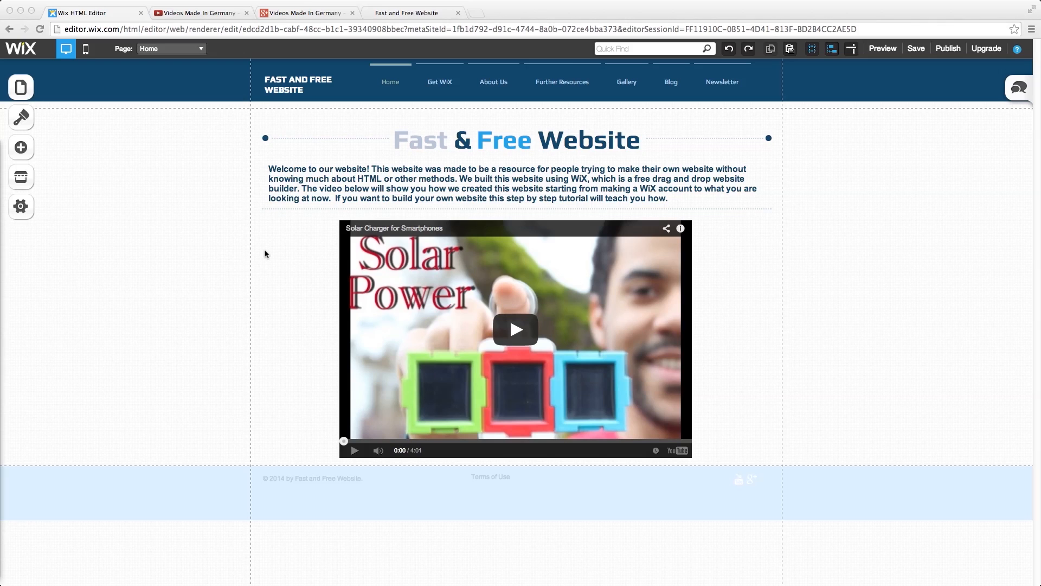
- Open the favicon image chooser from the editor's site settings
click(187, 220)
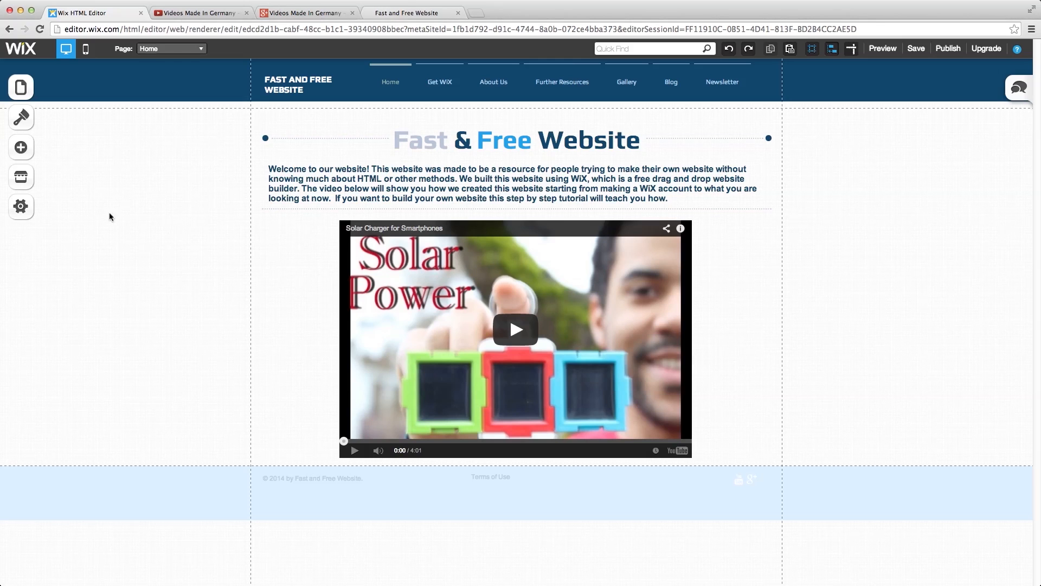
click(21, 206)
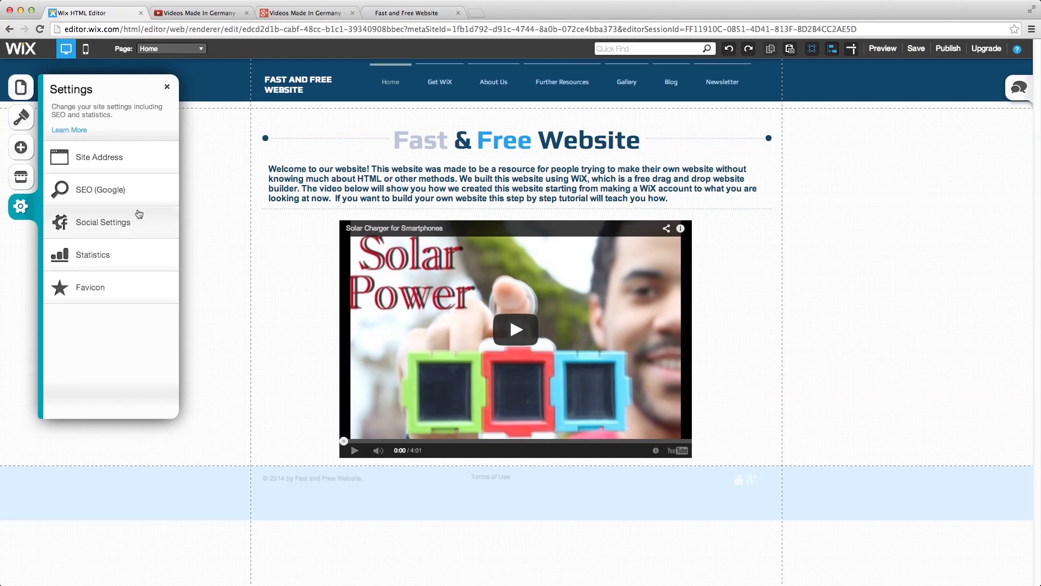
click(115, 284)
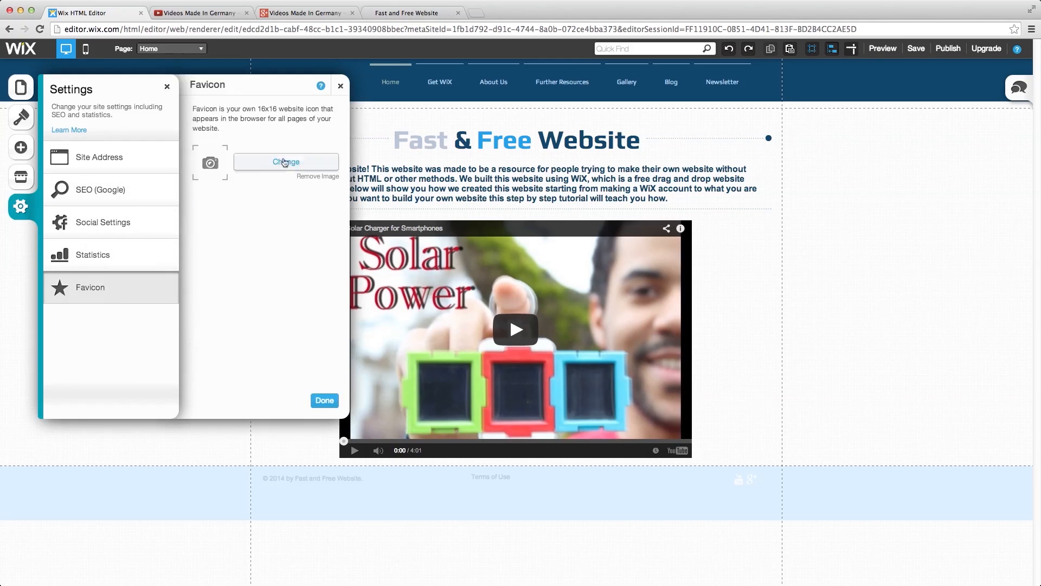
click(285, 162)
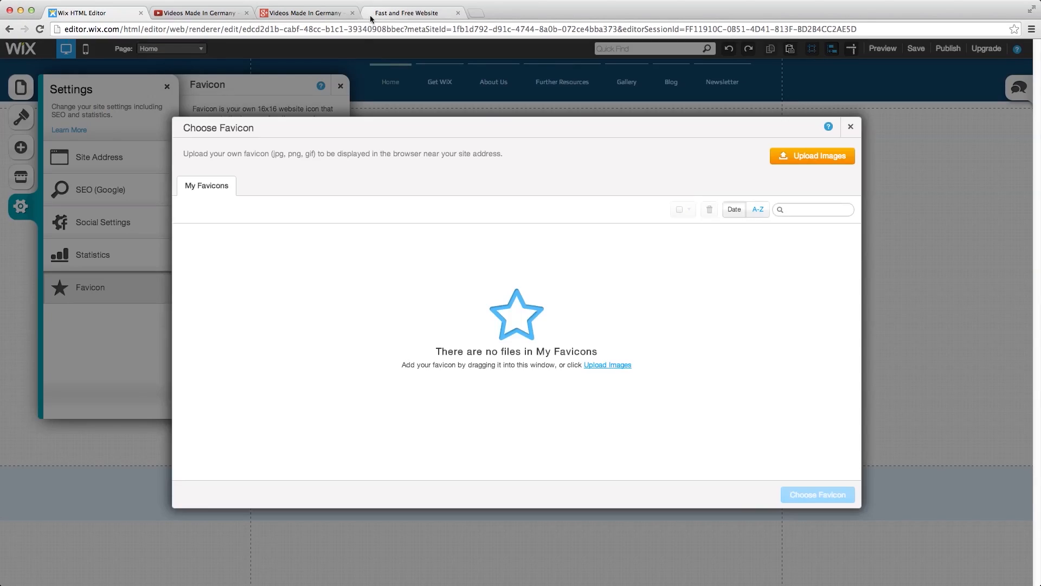
- Upload 'videos made in germany logo.jpg' from Downloads and set it as the favicon
click(815, 161)
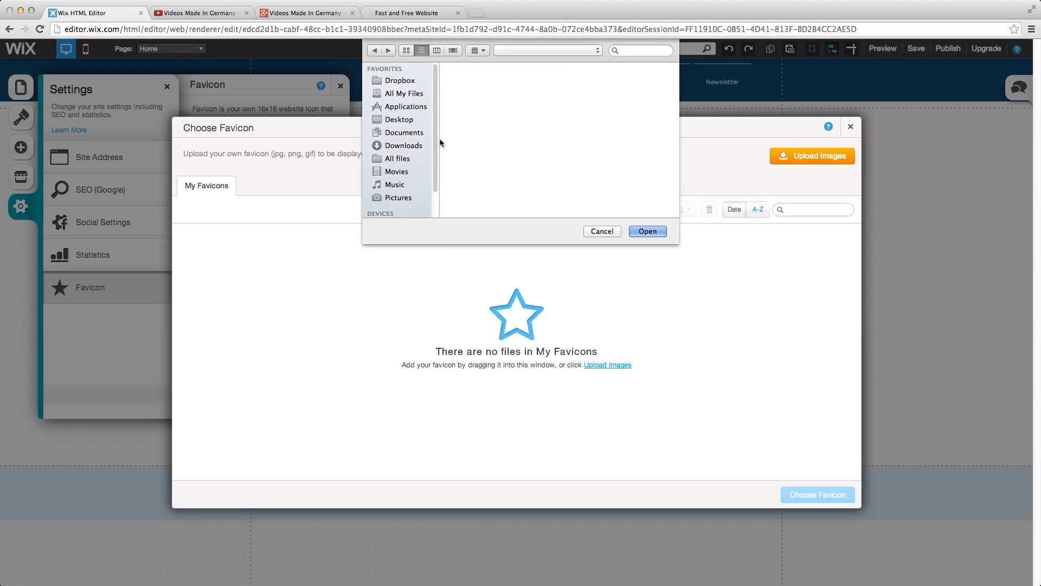
click(496, 108)
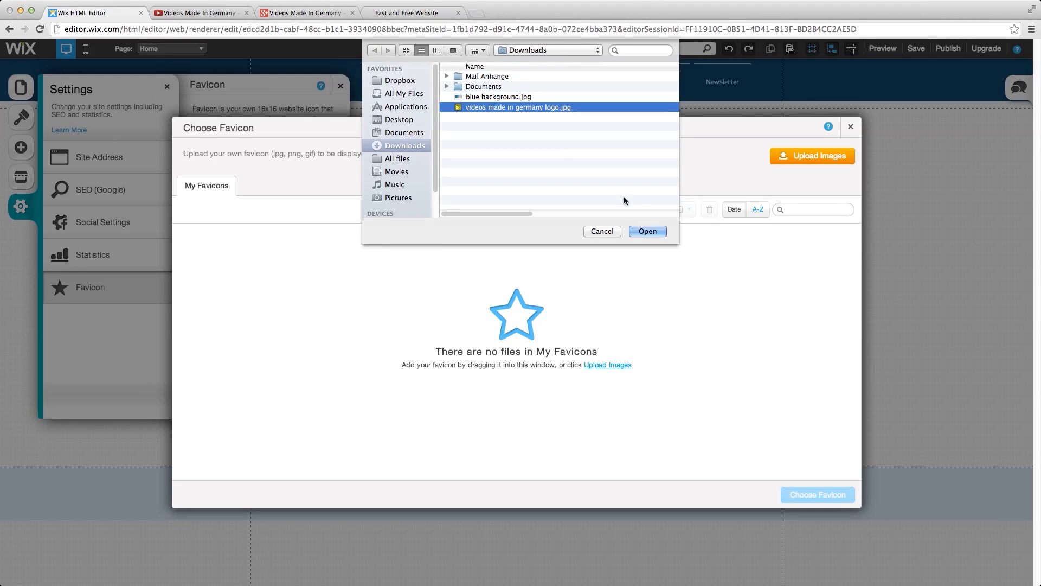
click(638, 231)
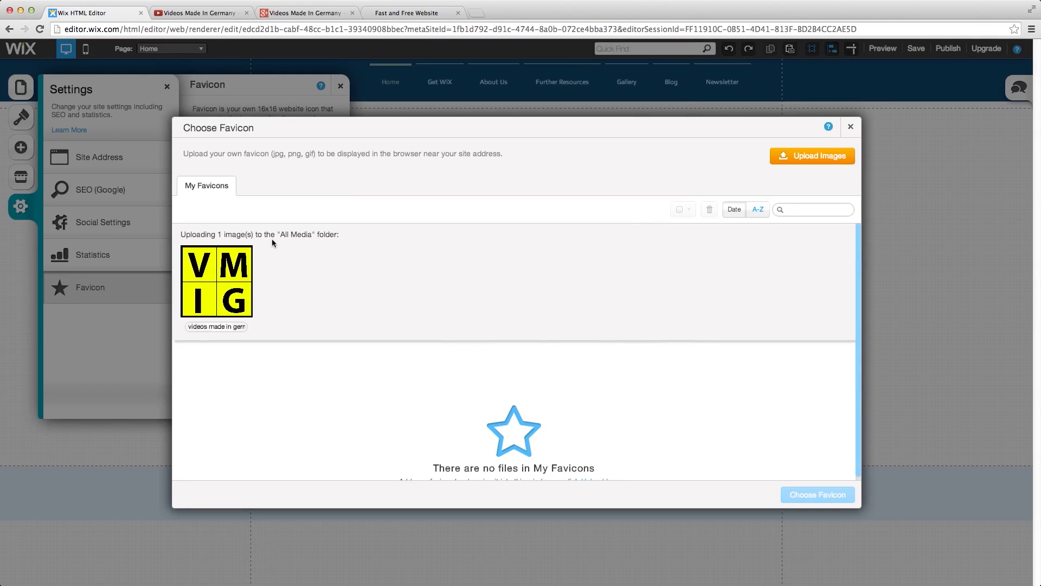
click(245, 284)
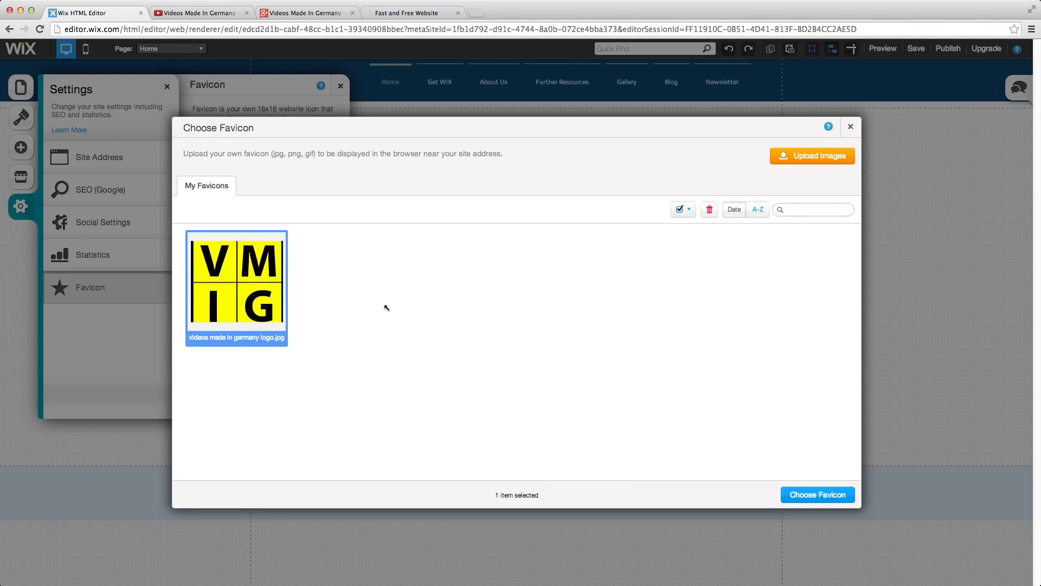
click(826, 498)
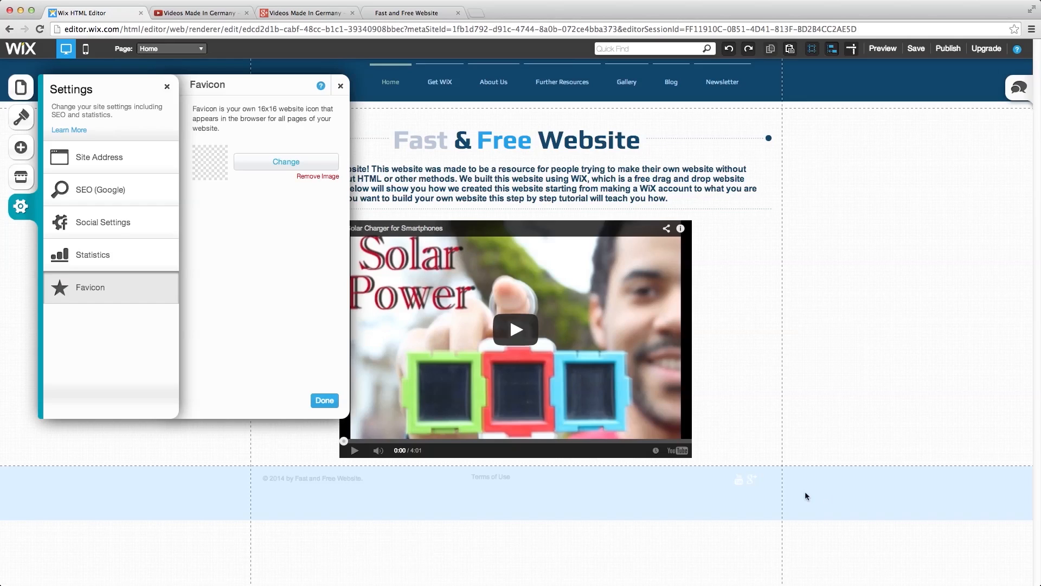
- Close the favicon panel, publish the site, and dismiss the publish confirmation
click(321, 402)
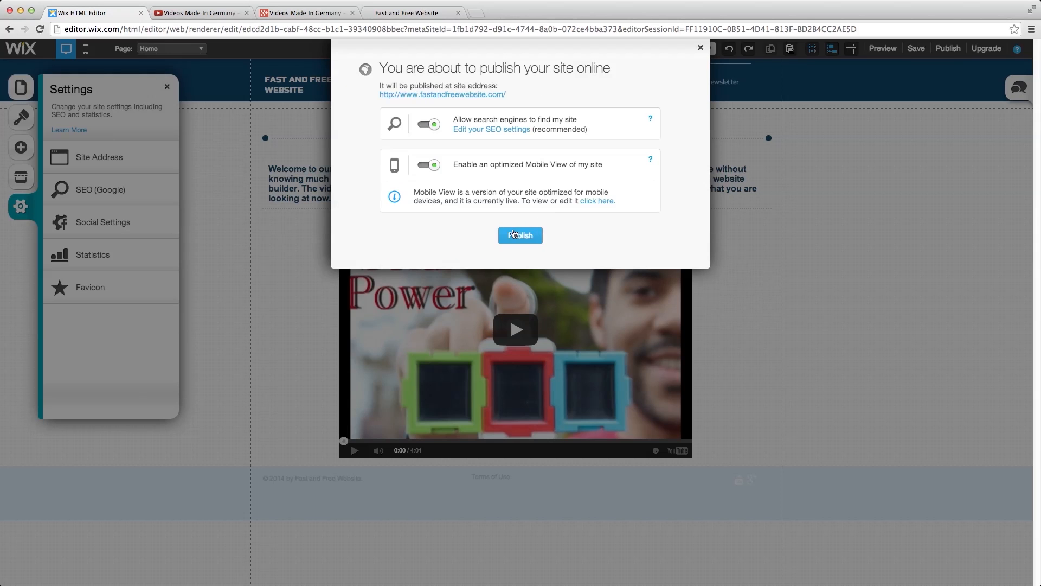
click(515, 235)
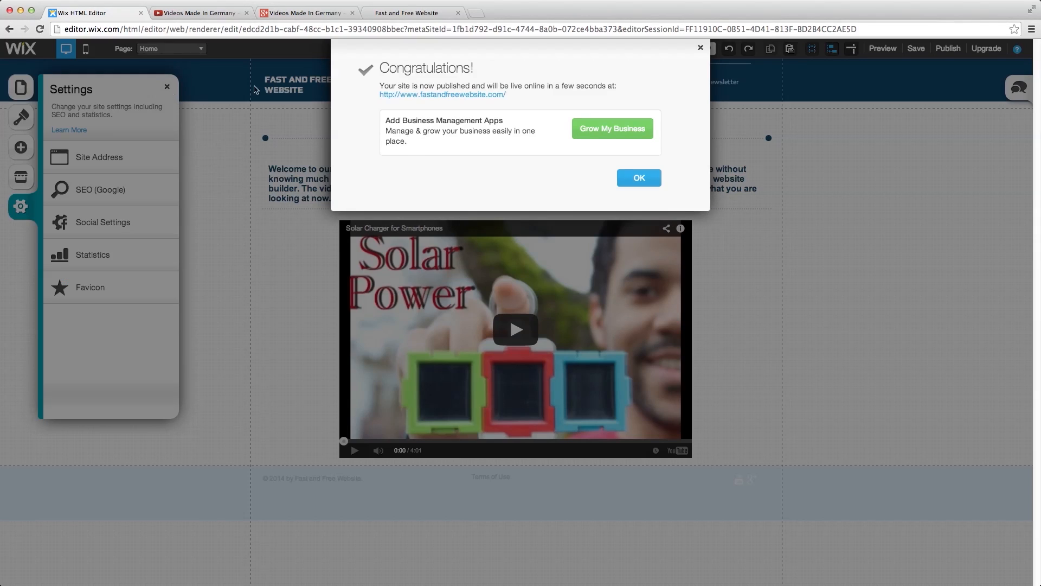
click(700, 47)
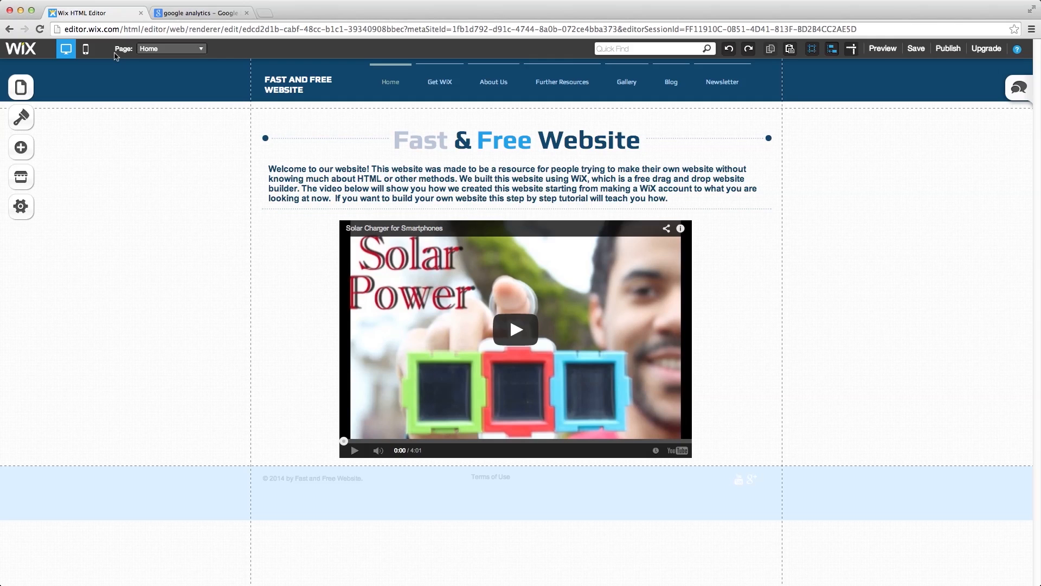
- From Settings > Statistics, follow the link to the Manage Premium domains page
click(17, 209)
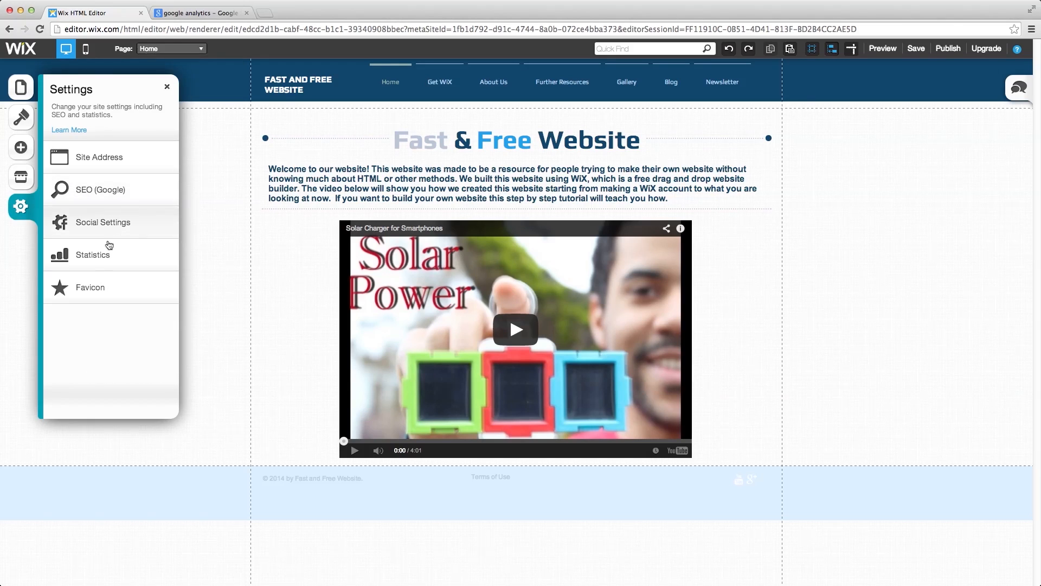
click(106, 267)
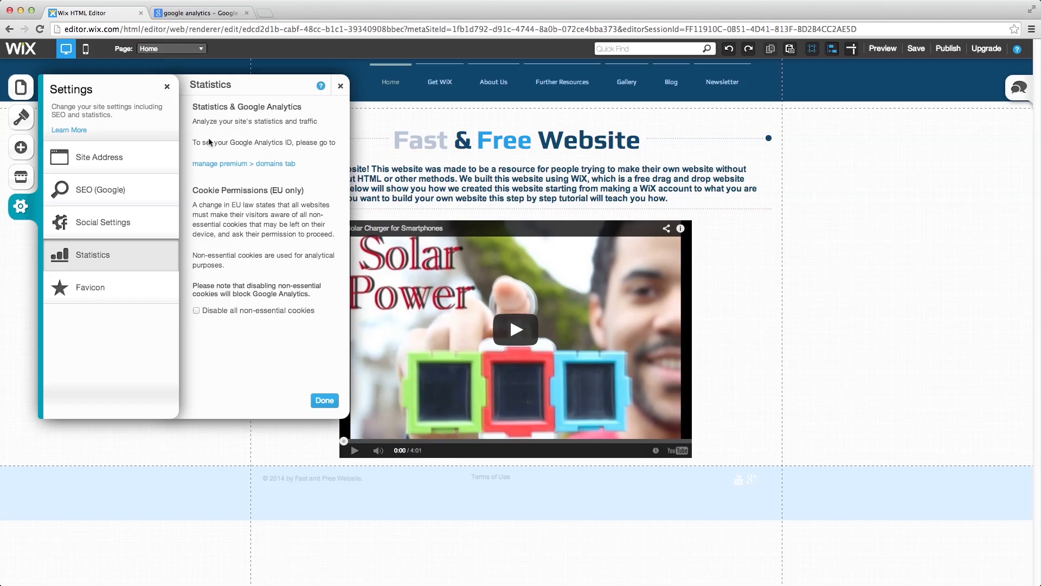
click(277, 164)
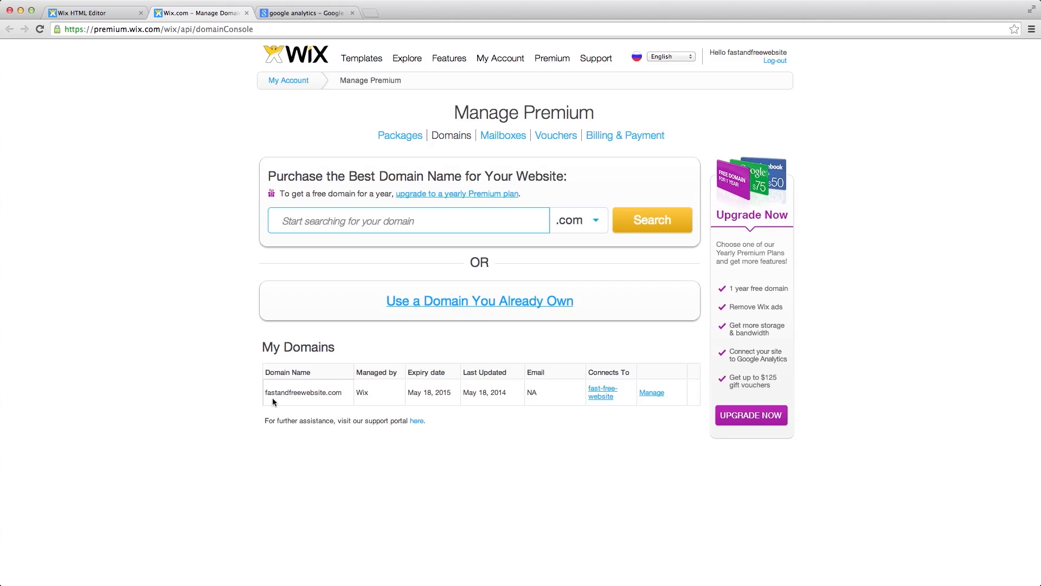
- Open the fastandfreewebsite.com details and start adding a Google Analytics ID
click(653, 393)
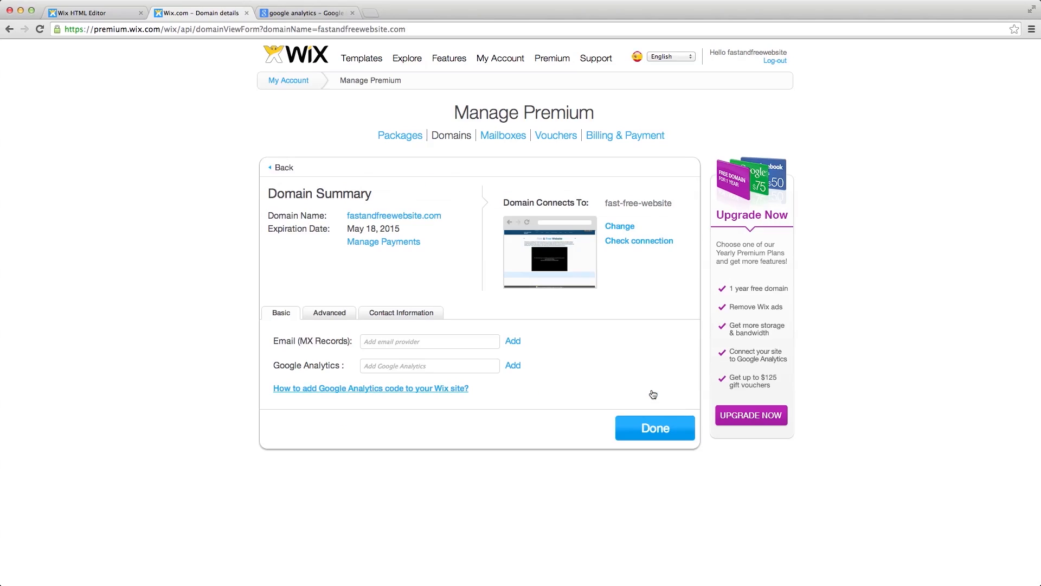
click(513, 366)
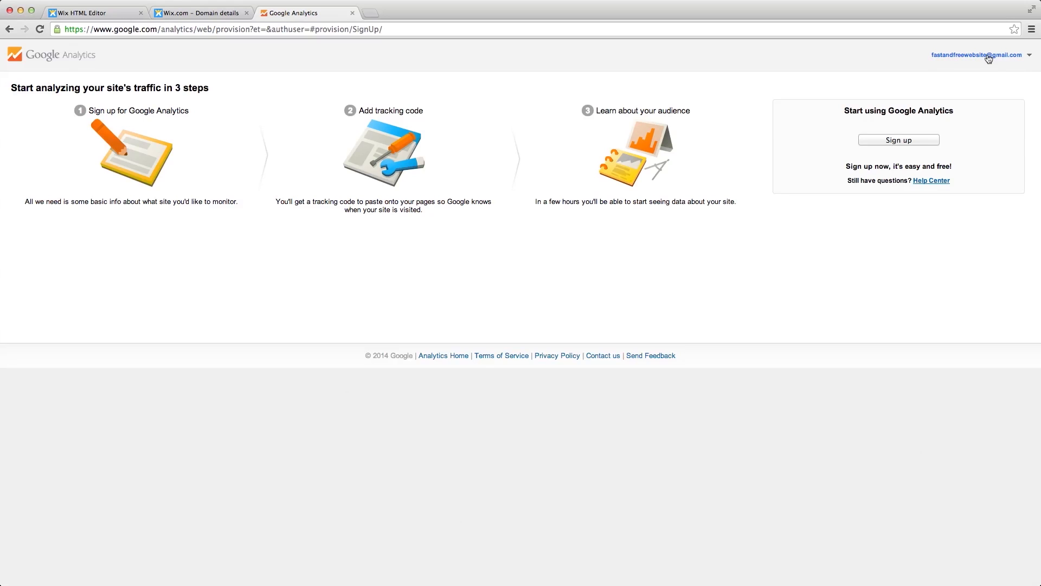
- Sign up for Google Analytics and submit the new VMIG Website account form for a tracking ID
click(898, 140)
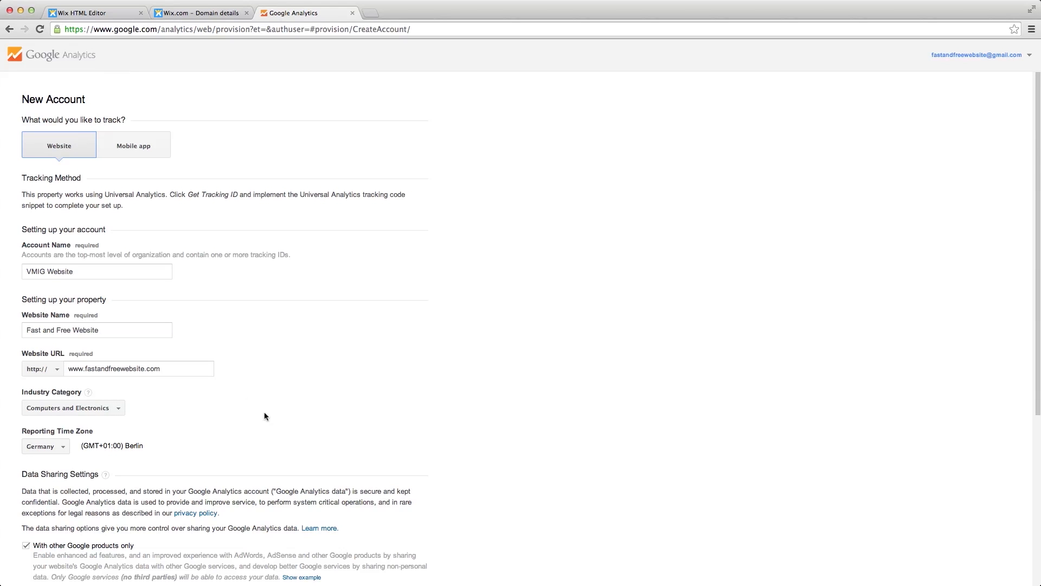
scroll(265, 416, down, 5)
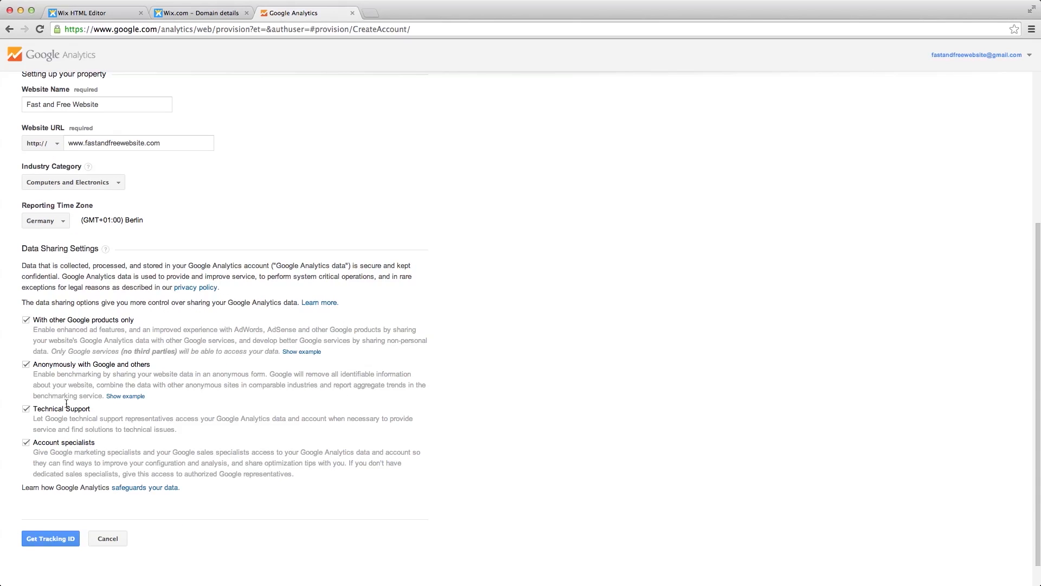
click(62, 541)
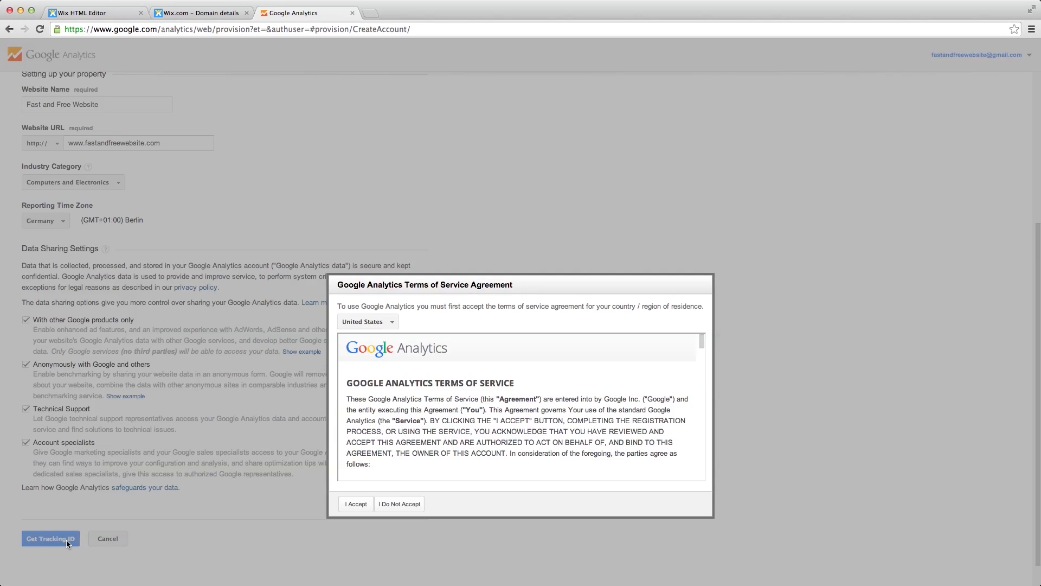
- Accept the Google Analytics terms of service with Germany as the region
click(370, 323)
text(ger)
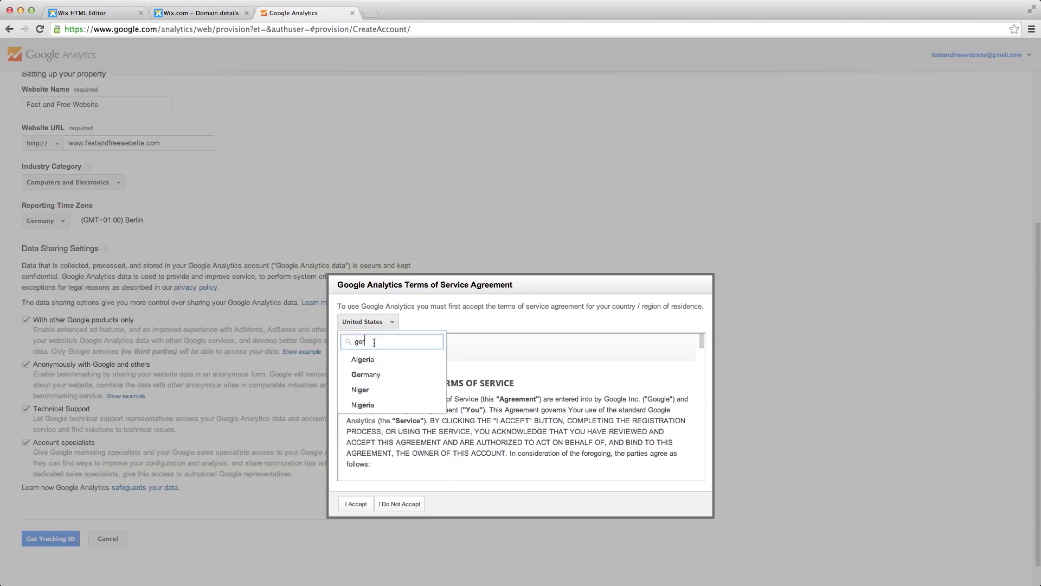
click(370, 373)
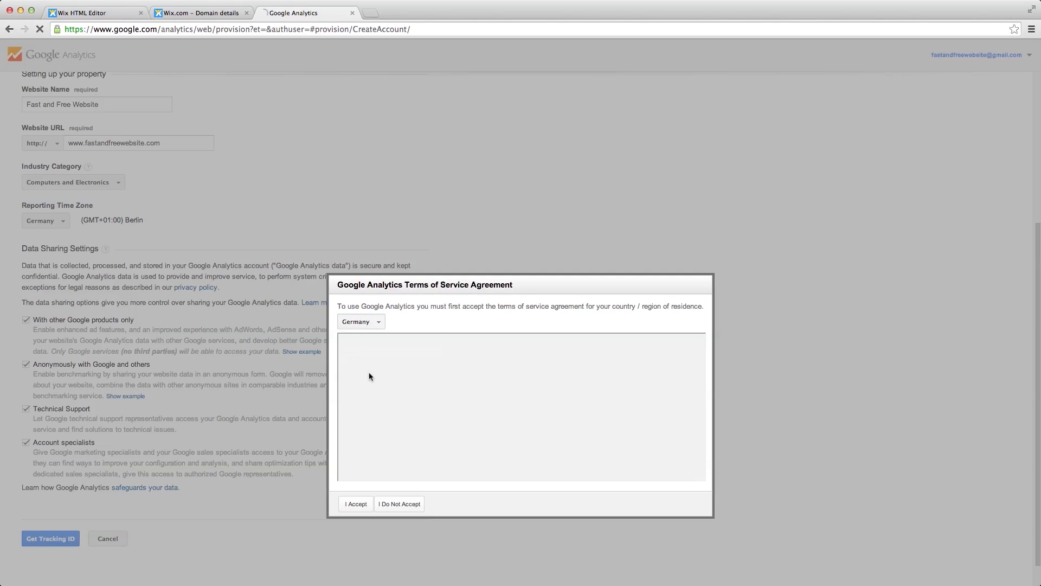
click(356, 504)
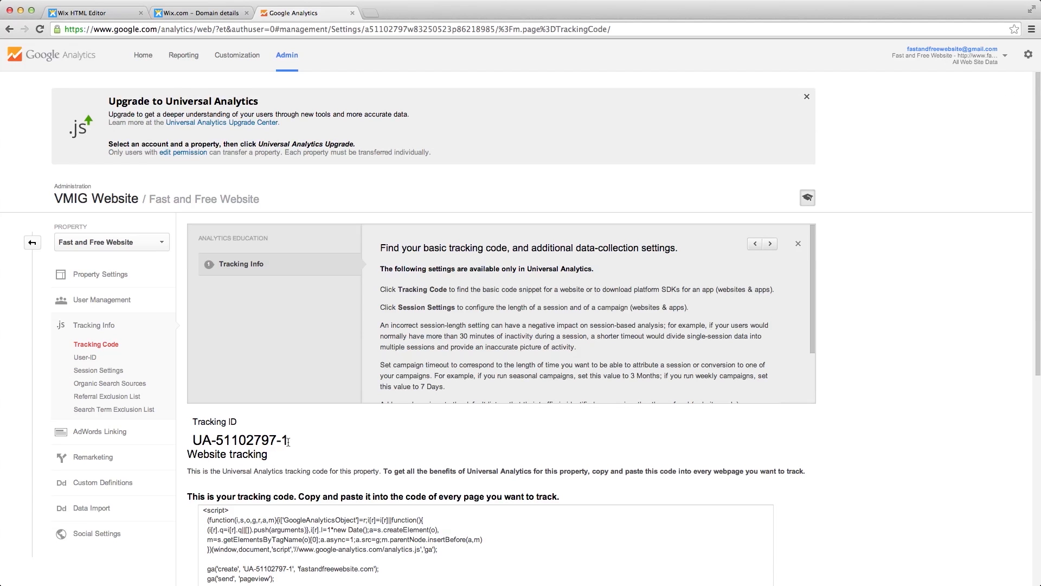
- Copy the new tracking ID and go back to Wix's empty Google Analytics ID field
drag(289, 441, 194, 440)
key(super+c)
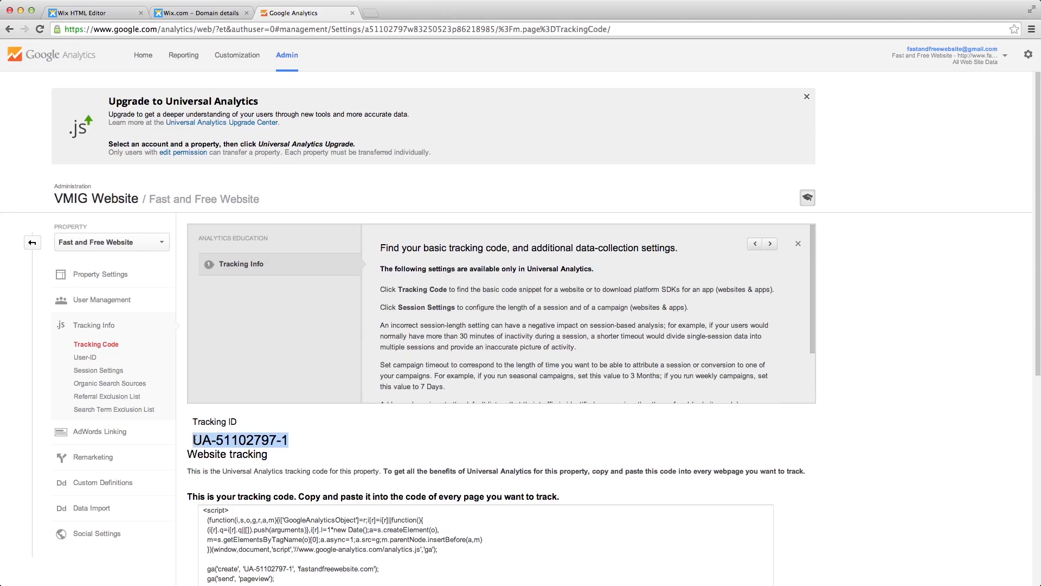
click(223, 13)
click(529, 309)
- Paste the tracking ID into the Google Analytics ID field, save, and dismiss the success message
key(super+v)
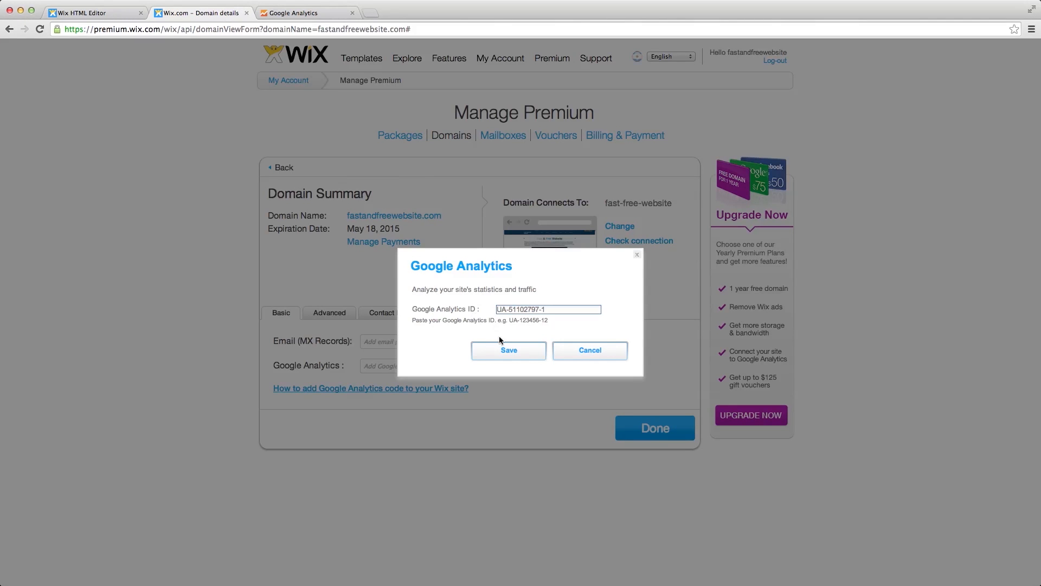
click(498, 347)
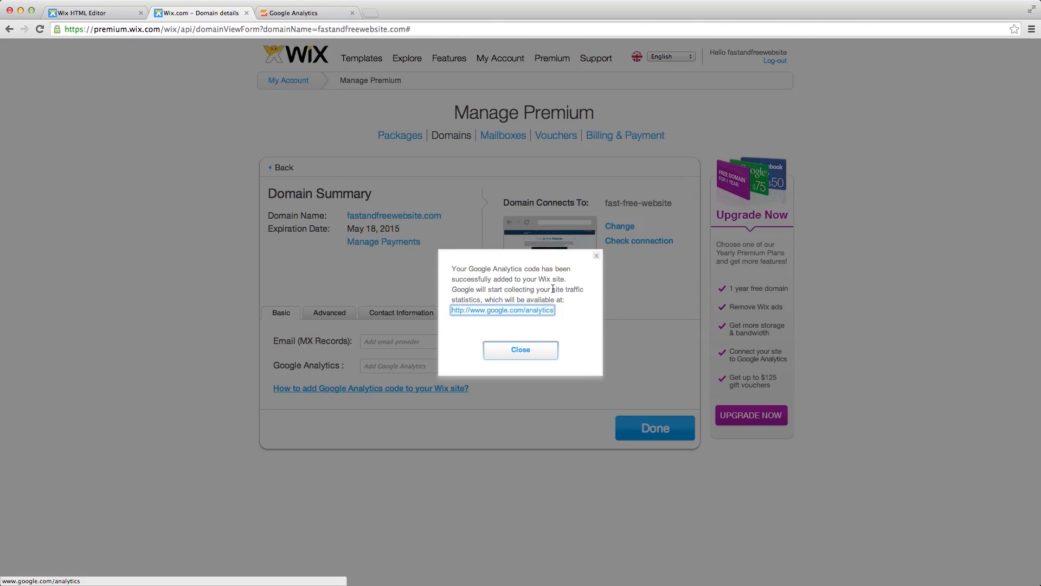
click(533, 351)
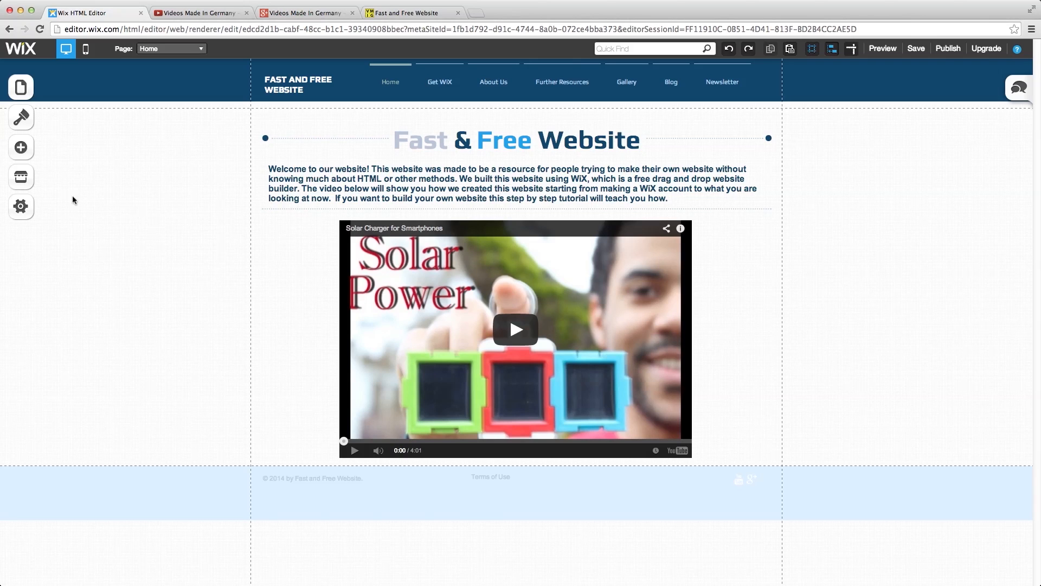
- Open the App Market and filter it to free apps made by Wix
click(24, 186)
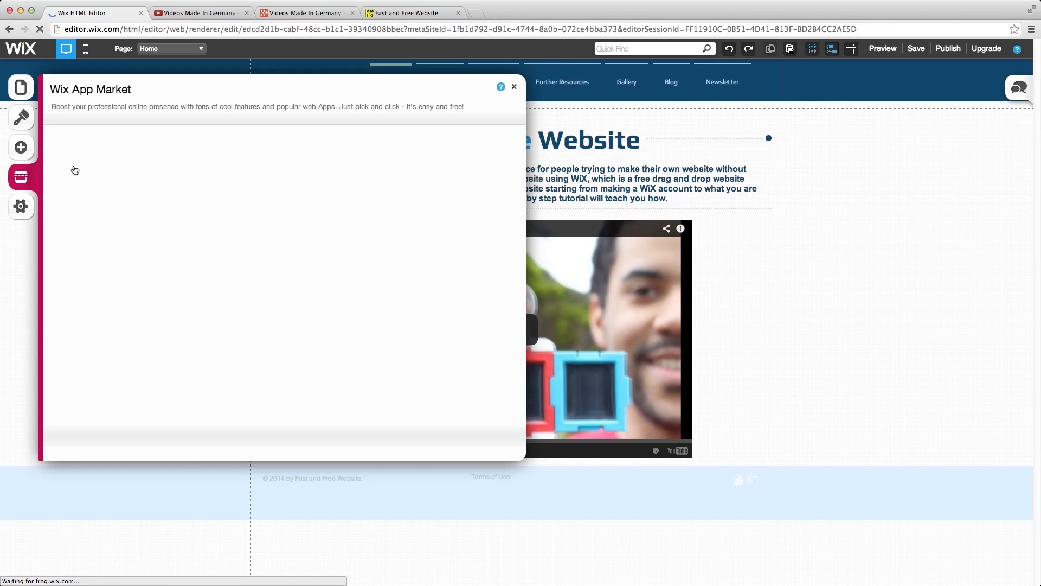
click(90, 272)
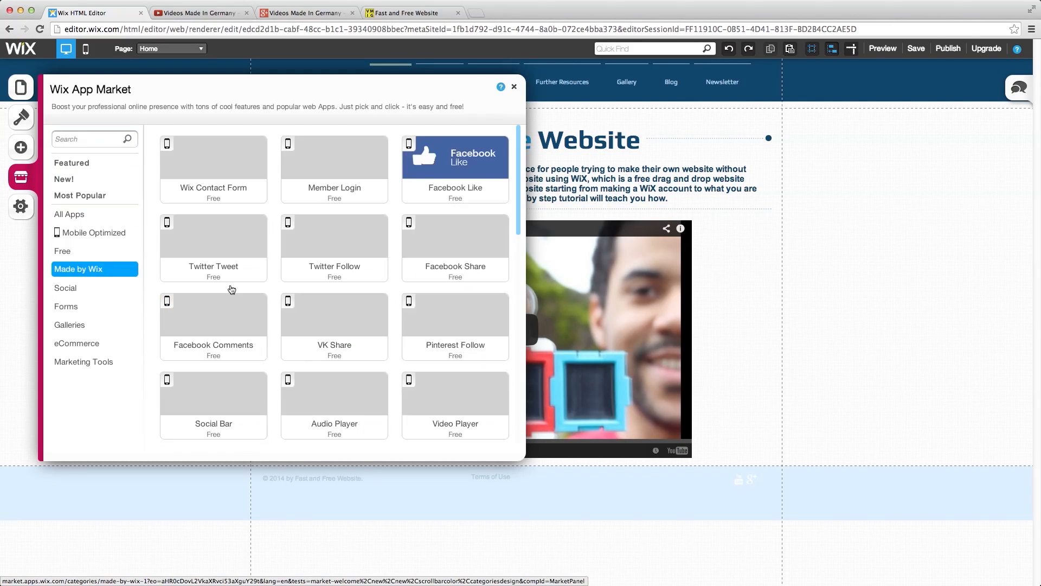
click(120, 250)
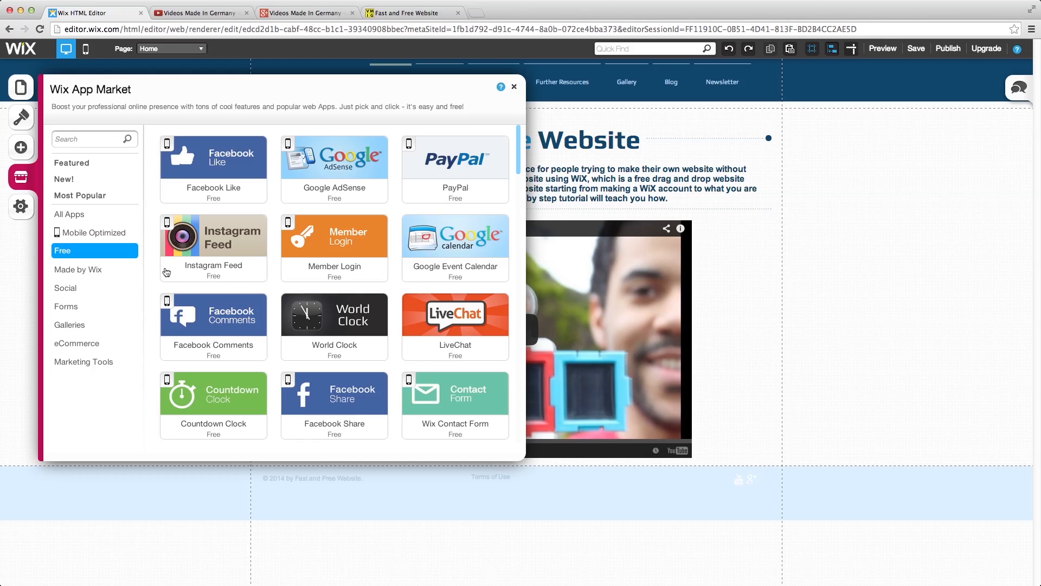
mouse_move(167, 273)
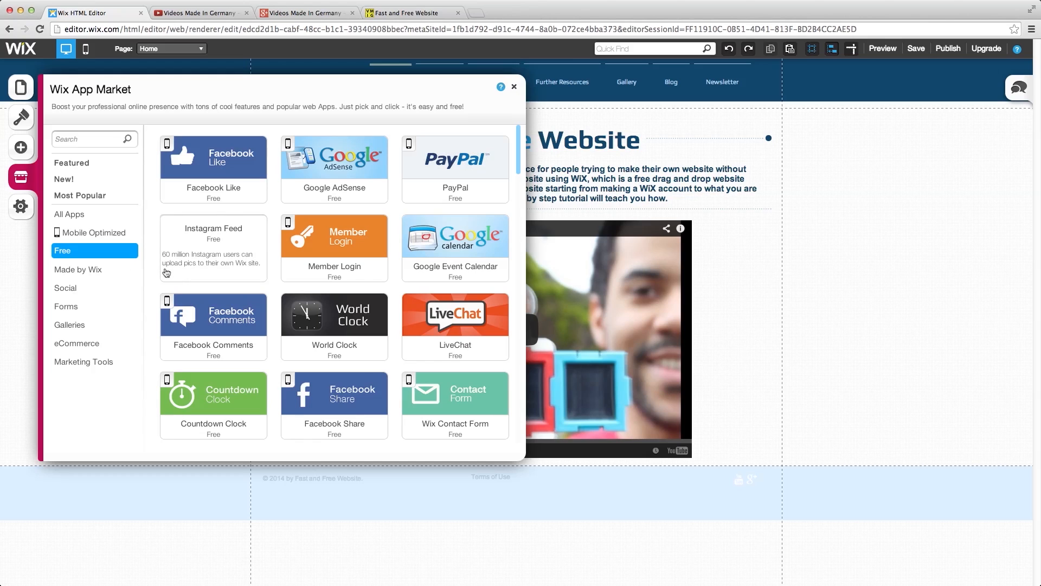